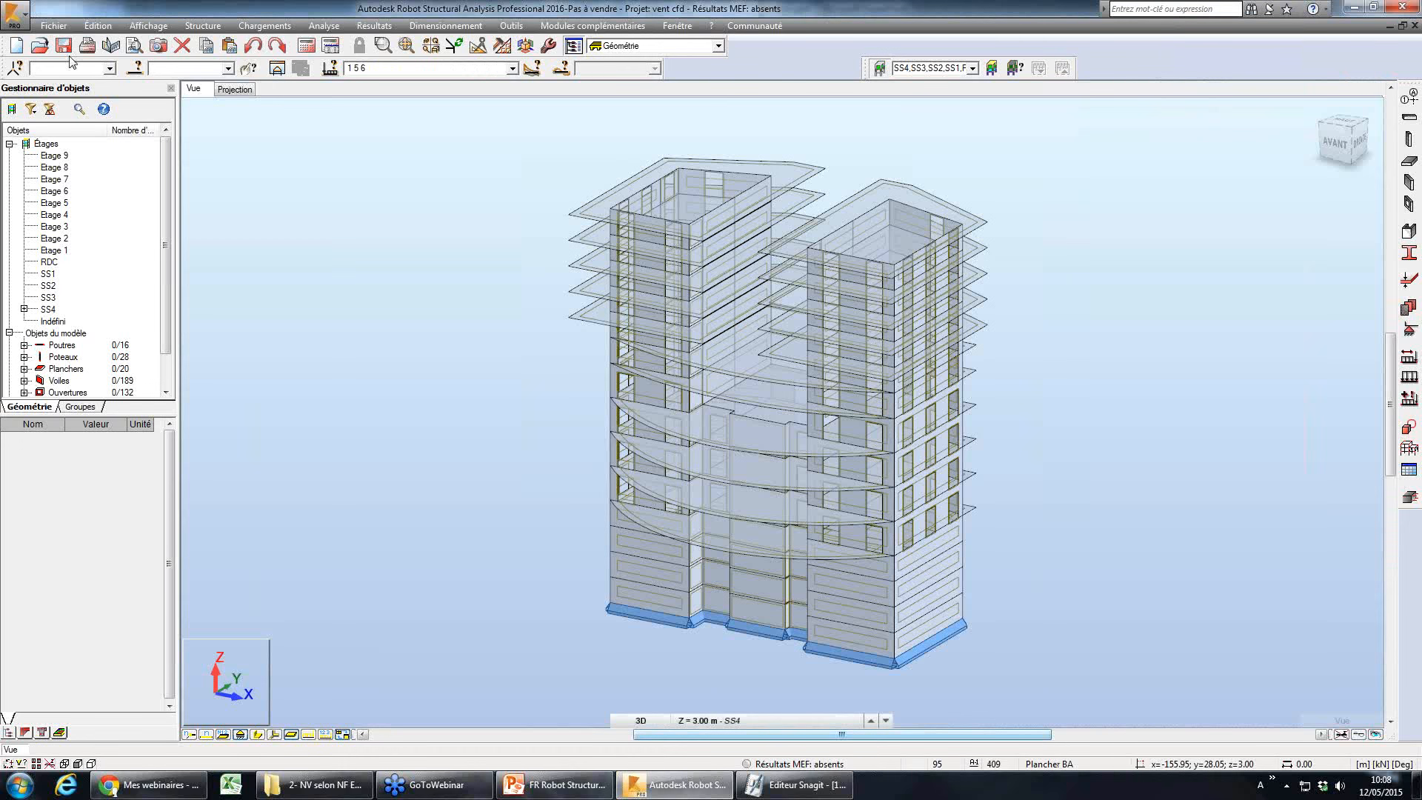
# - Open the vent 2d.rtd project from the "2- NV selon NF EN-1991-4" folder inside RSA
pyautogui.hotkey('ctrl', 'o')
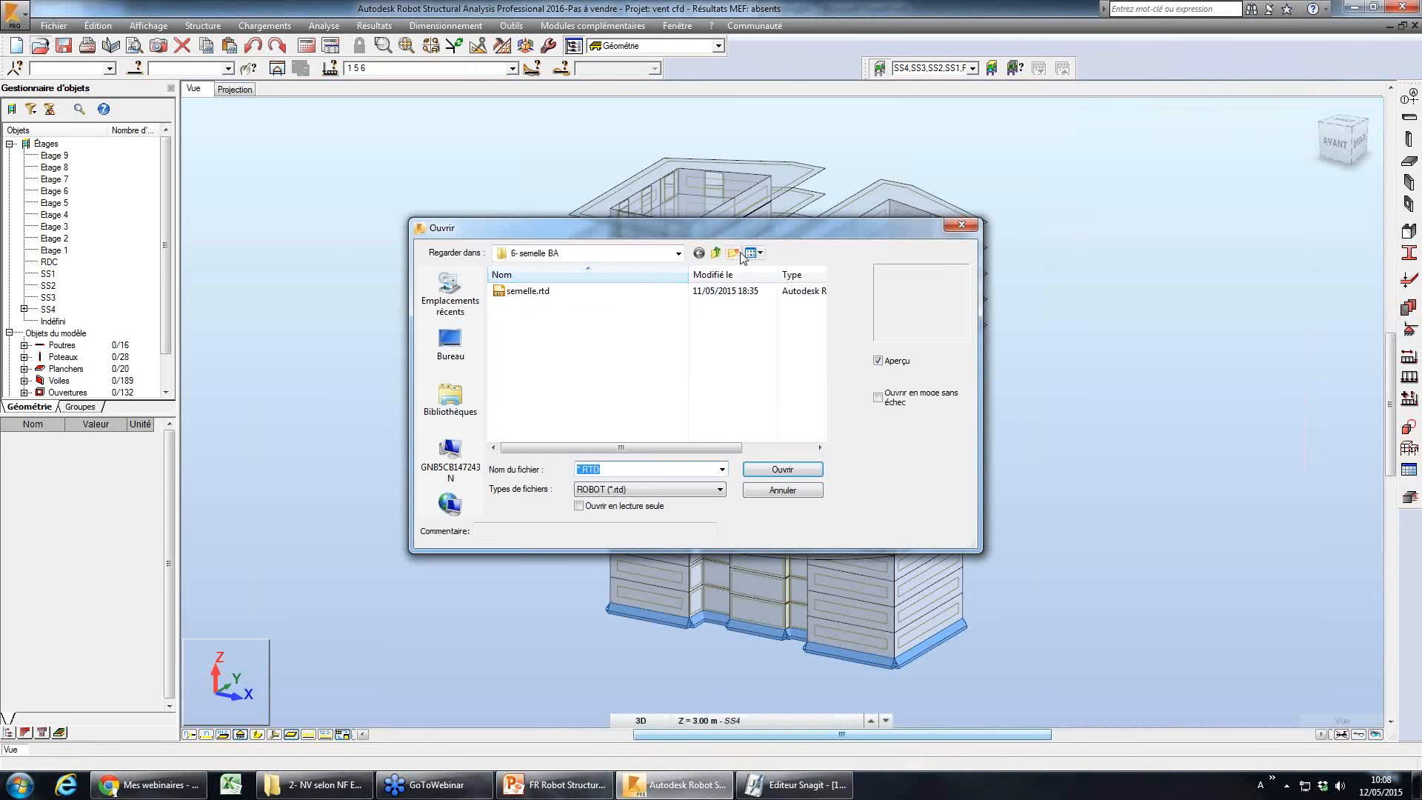
pyautogui.click(678, 253)
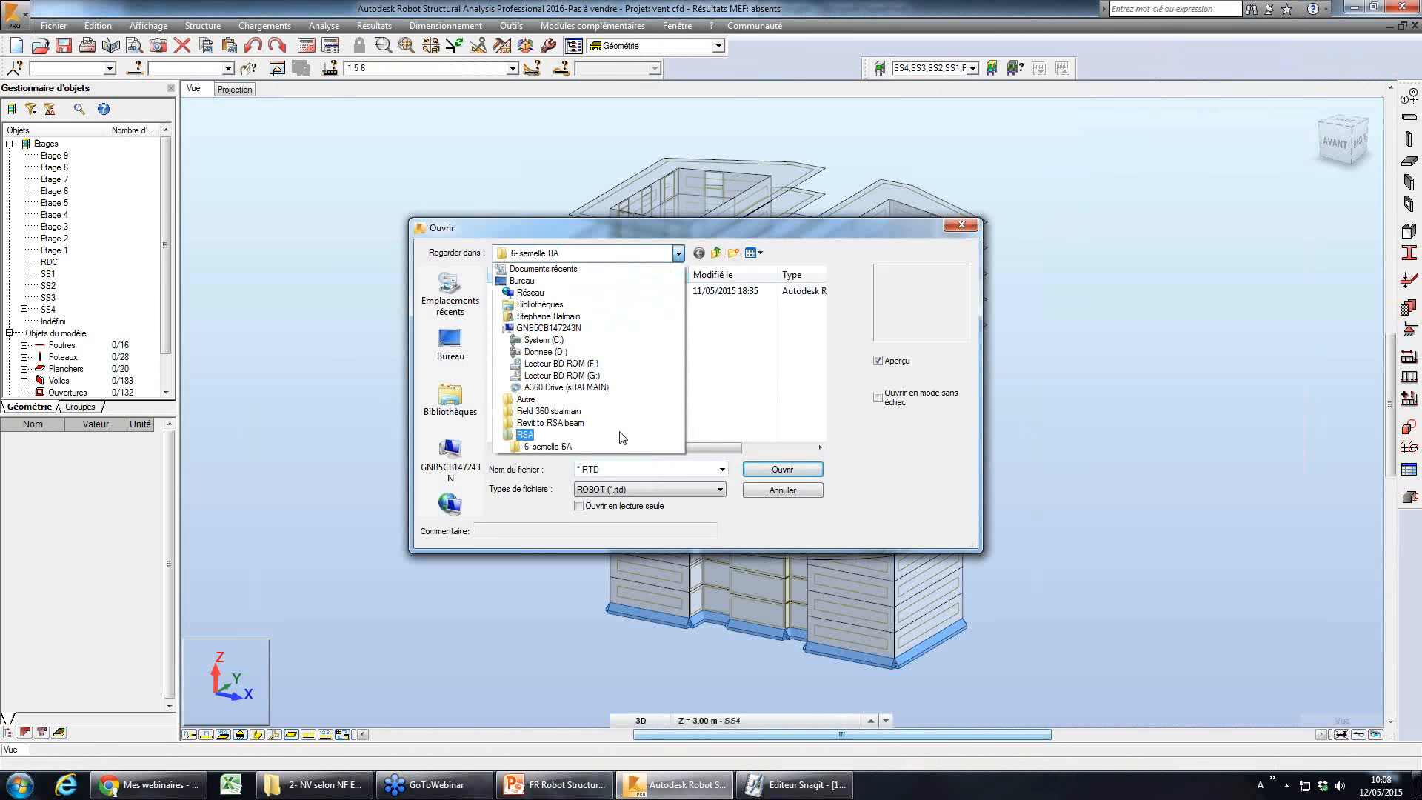
pyautogui.click(525, 434)
pyautogui.doubleClick(544, 301)
pyautogui.click(527, 291)
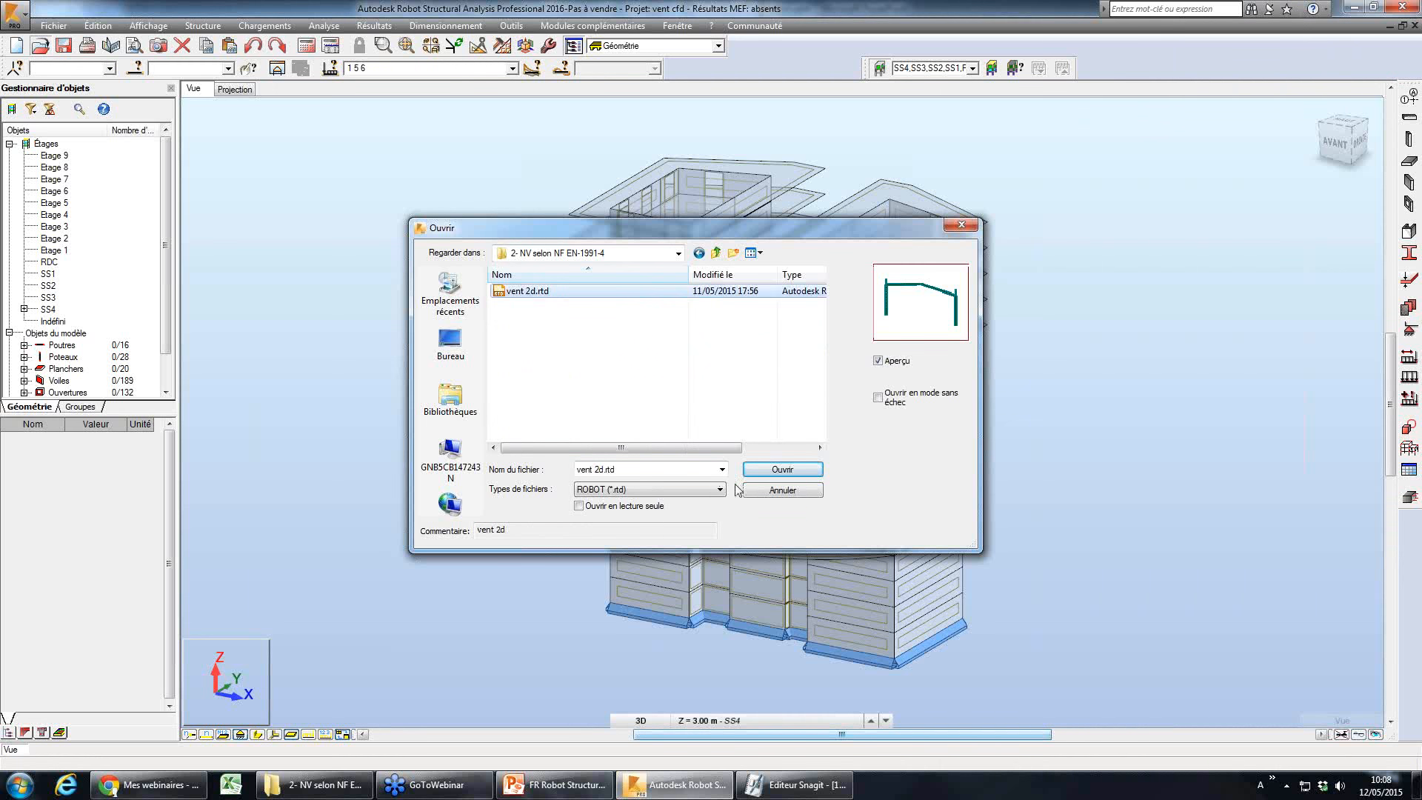
pyautogui.click(780, 468)
pyautogui.click(781, 436)
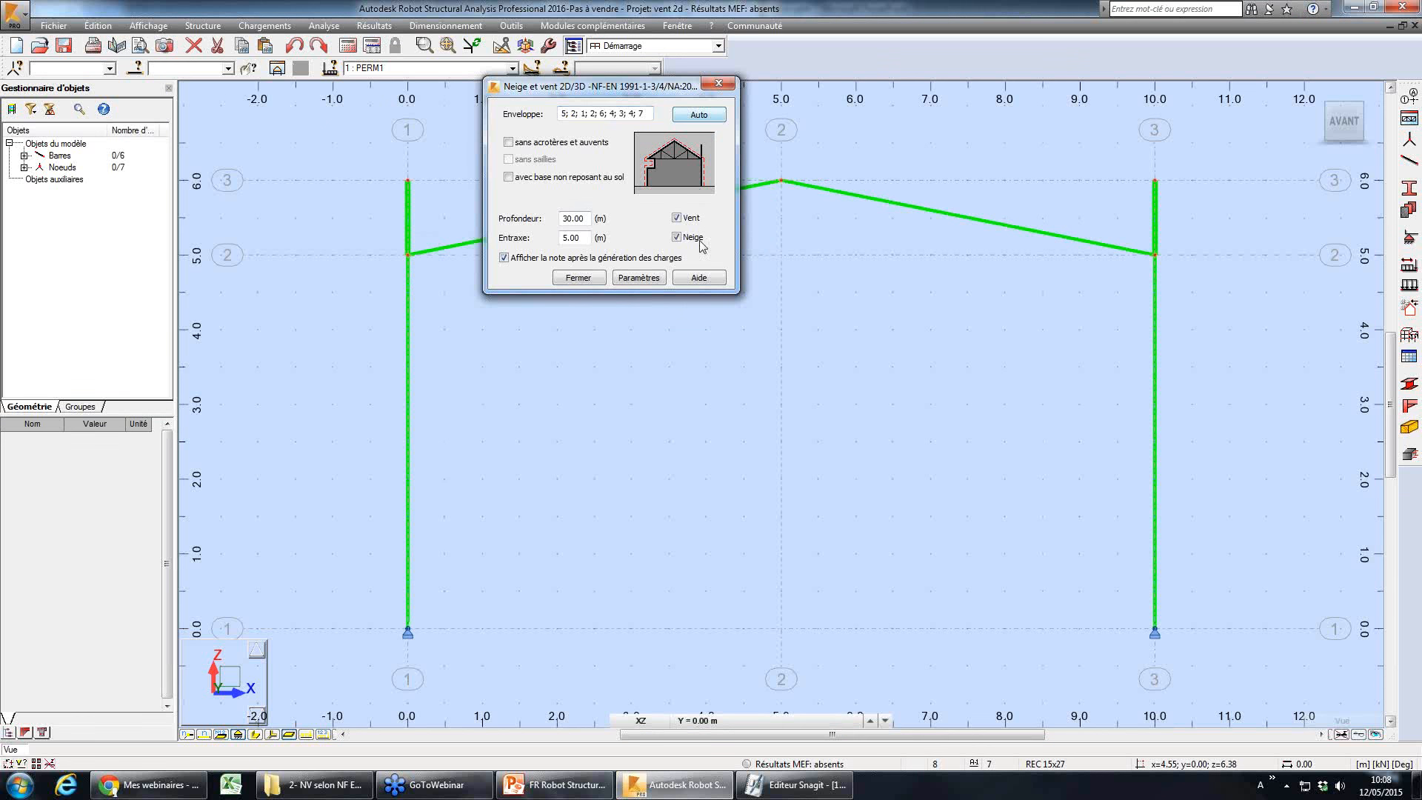
# - Generate the snow and wind loads for all frames, previewing the Vent Av./Arr. and Vent D/G zone layouts before confirming
pyautogui.click(651, 279)
pyautogui.click(485, 334)
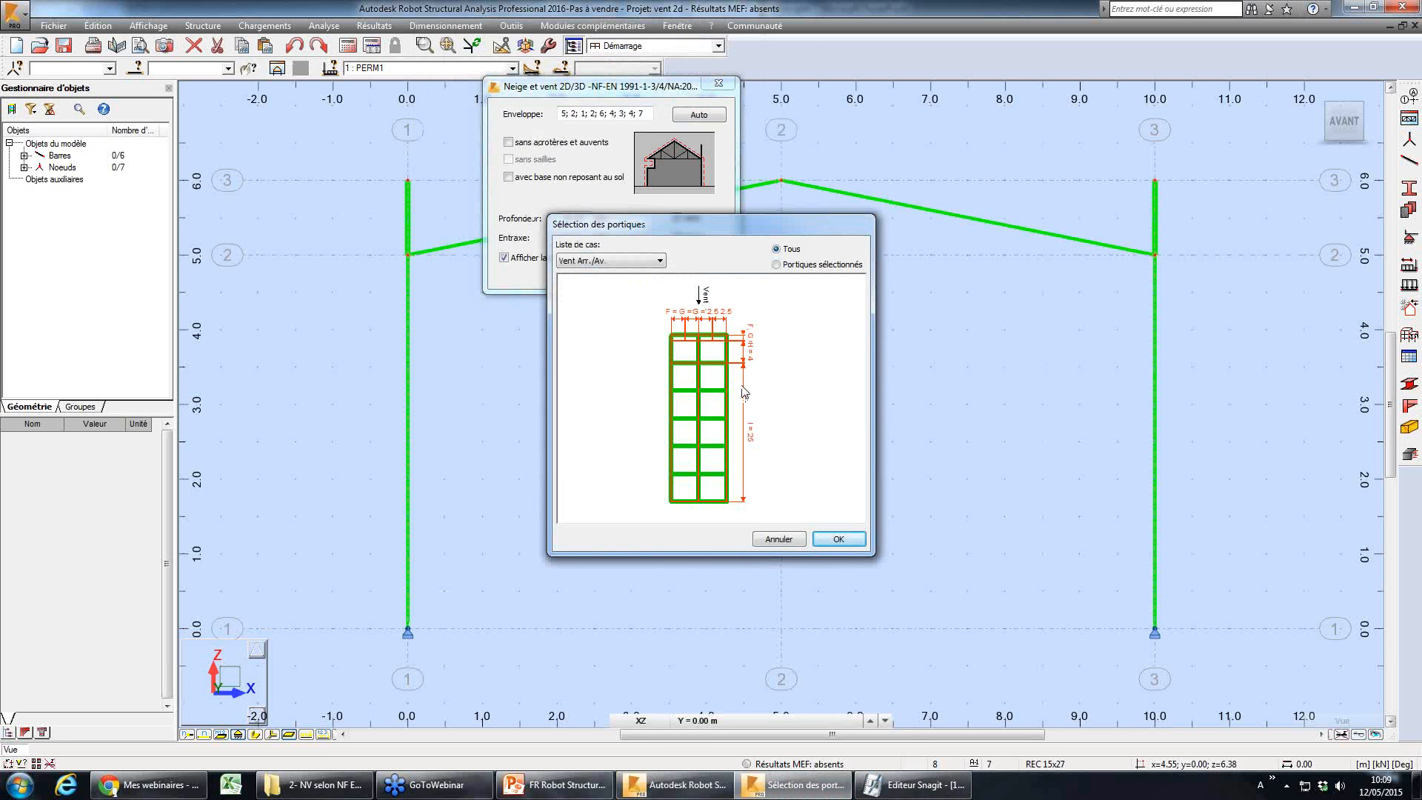
pyautogui.click(641, 266)
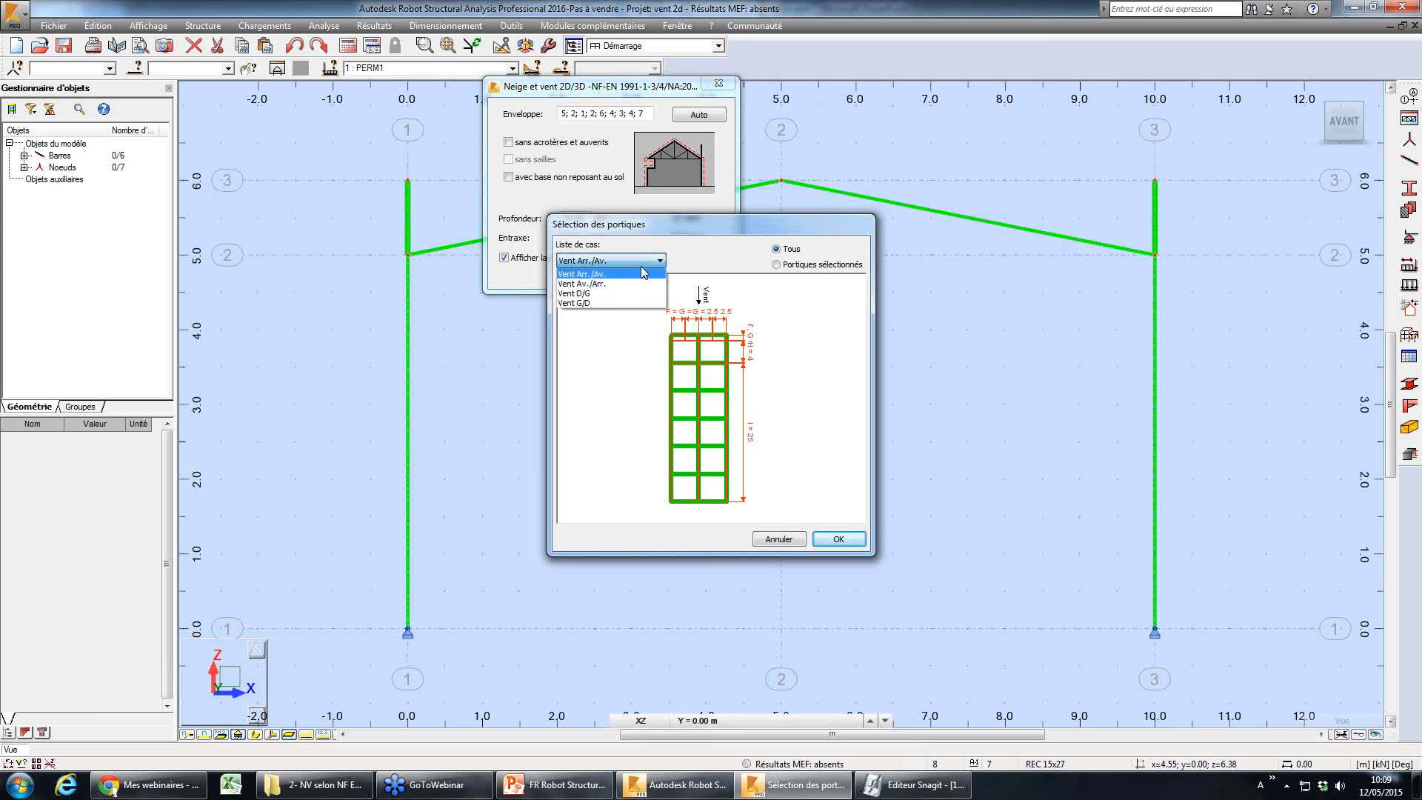
pyautogui.click(641, 291)
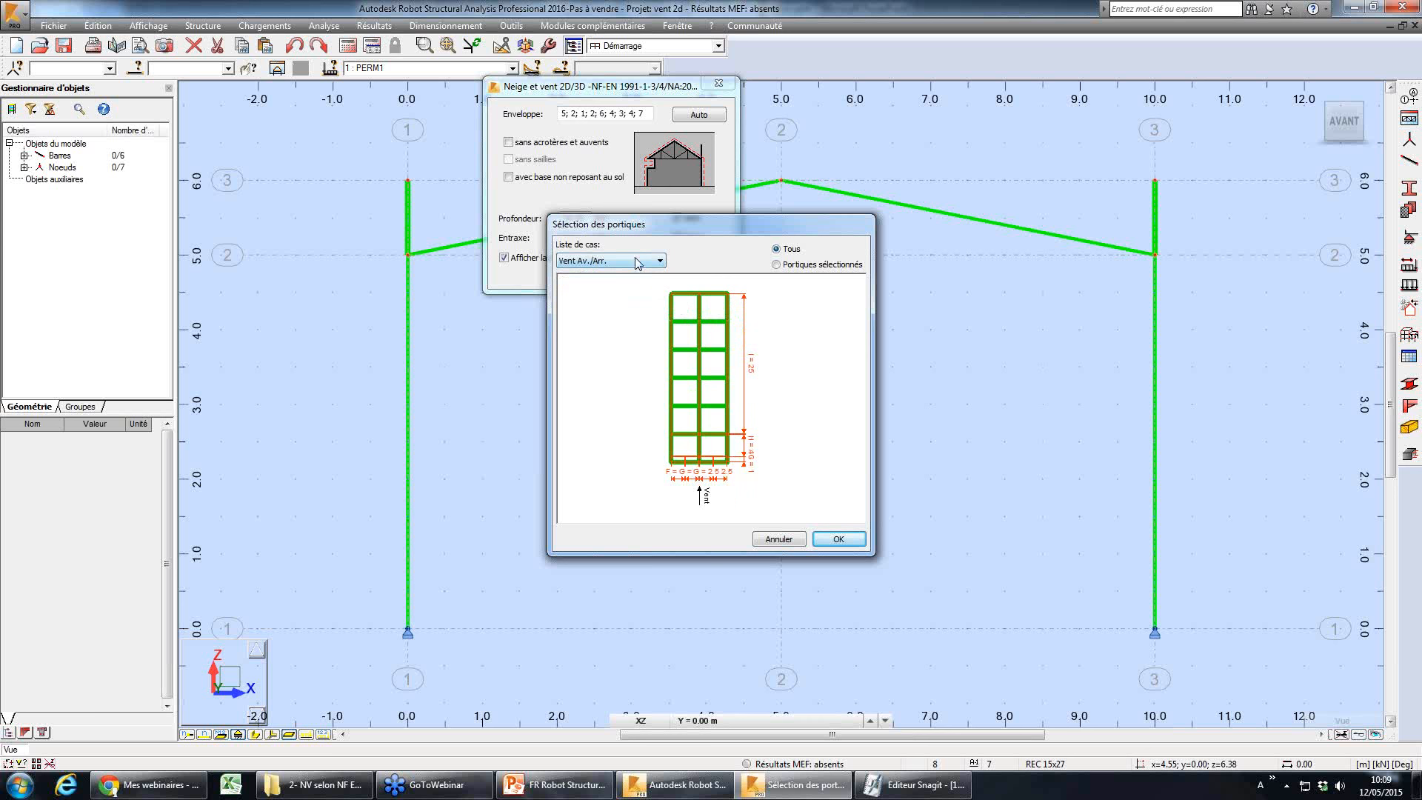
pyautogui.click(637, 261)
pyautogui.click(631, 296)
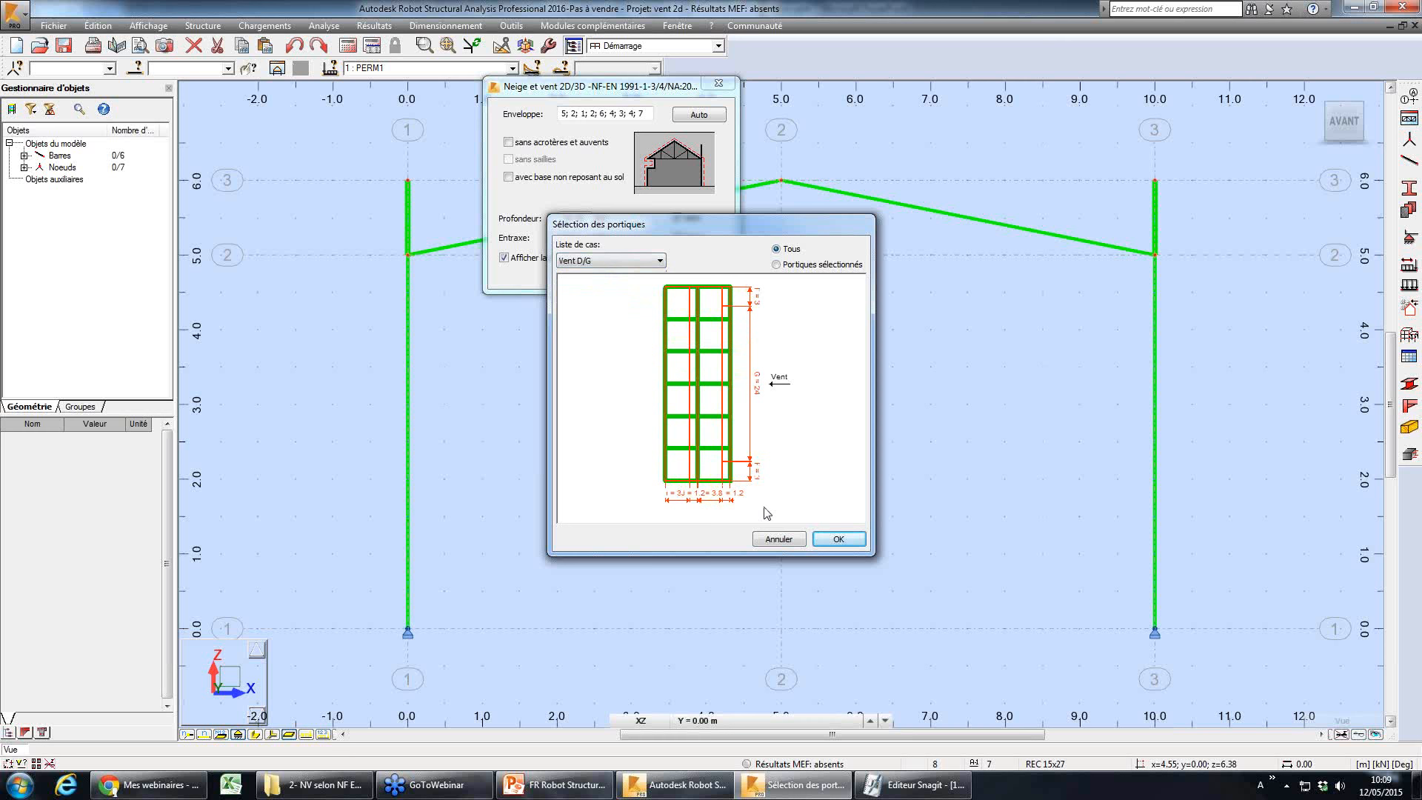
pyautogui.click(838, 538)
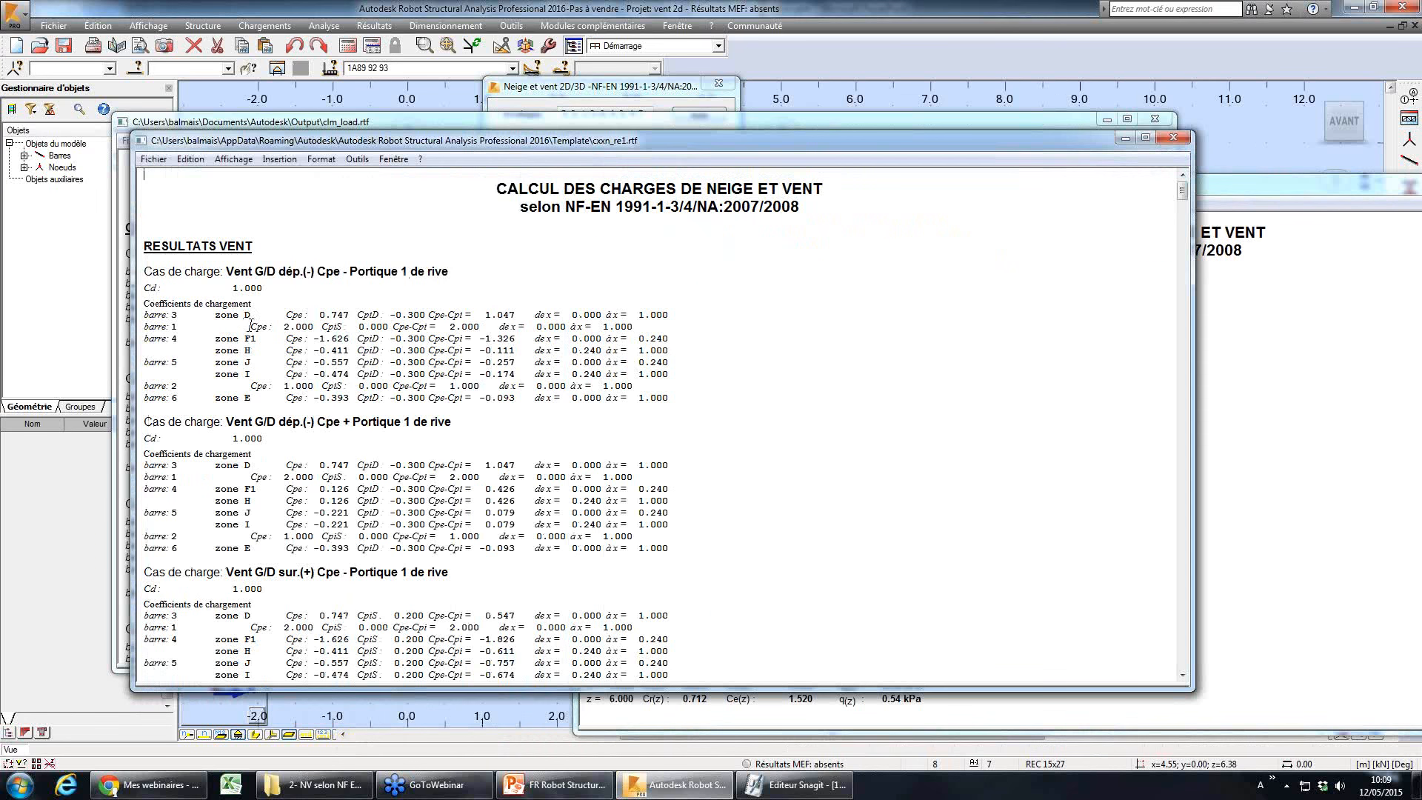
# - Examine the Cpe coefficients of the parapet bars in the wind results note for Portique 1 de rive and Portique 2
pyautogui.moveTo(251, 328); pyautogui.dragTo(402, 335)
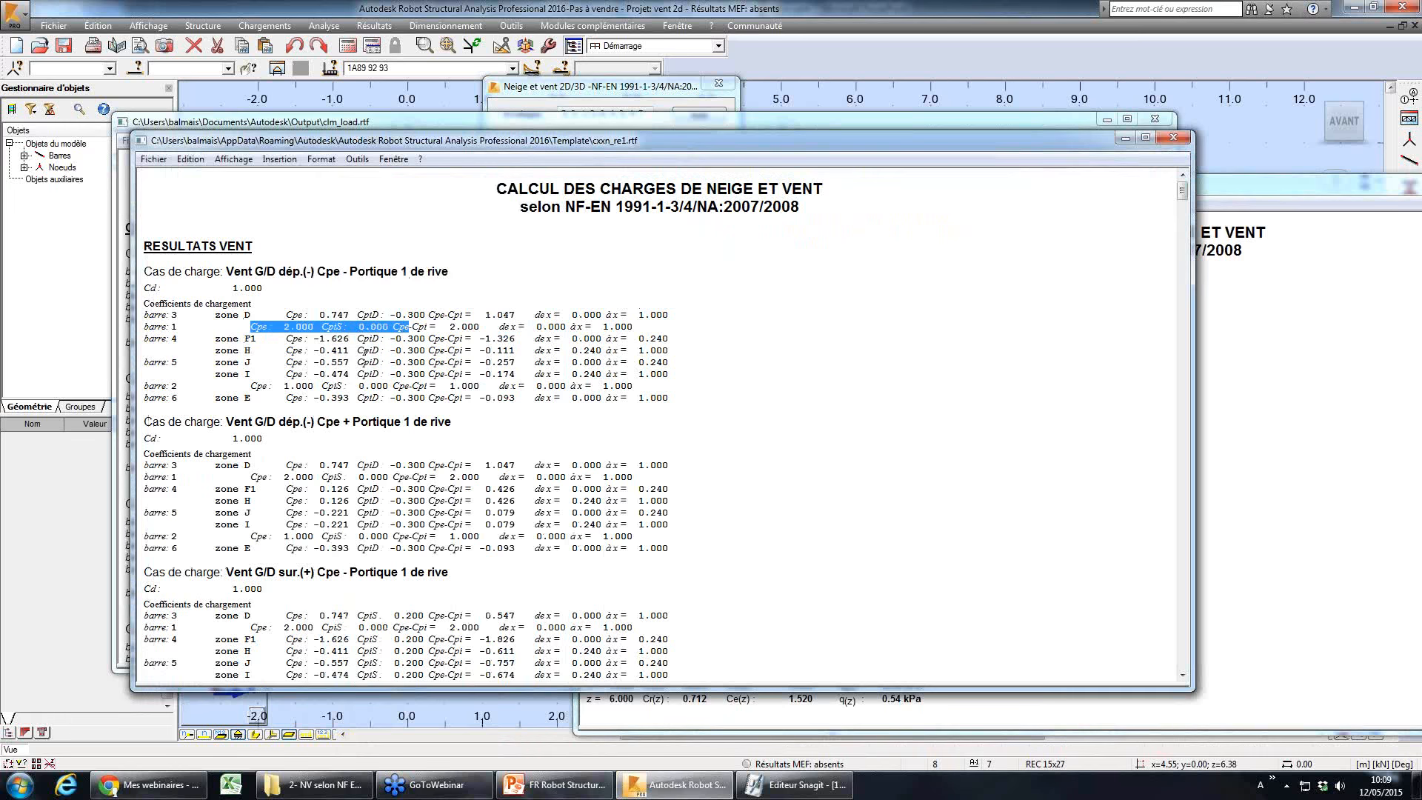
pyautogui.scroll(-13, 486, 430)
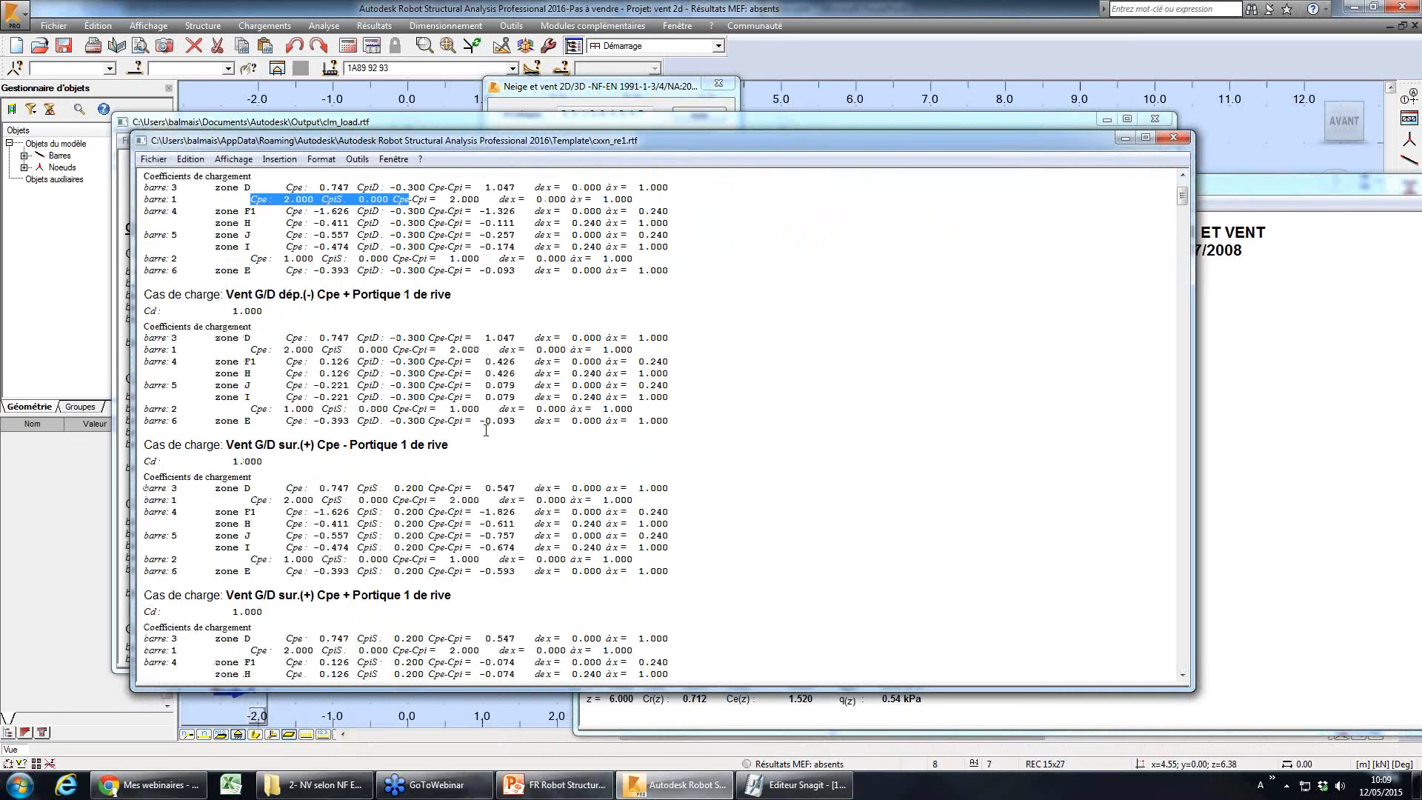
pyautogui.scroll(-5, 486, 430)
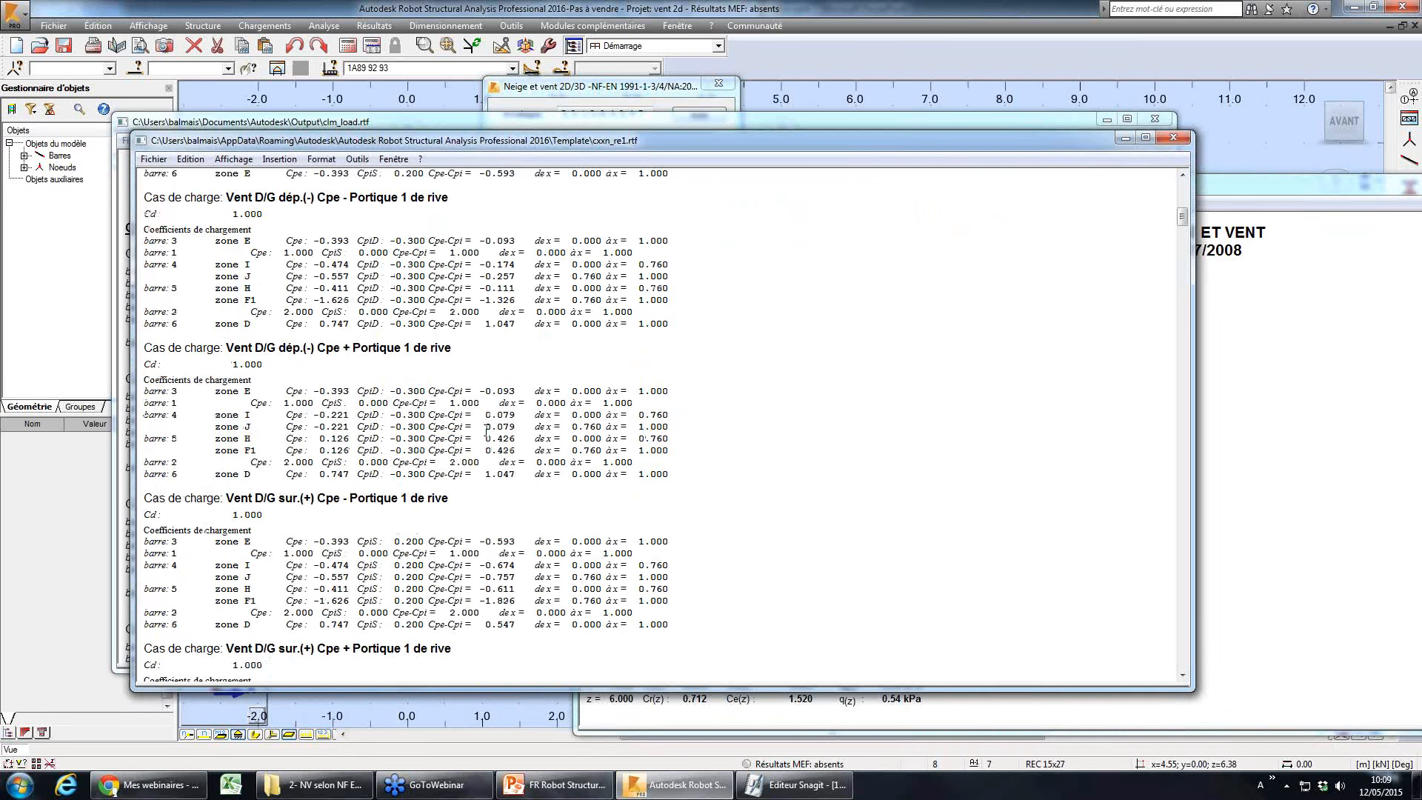
pyautogui.moveTo(251, 402); pyautogui.dragTo(311, 403)
pyautogui.scroll(-16, 436, 442)
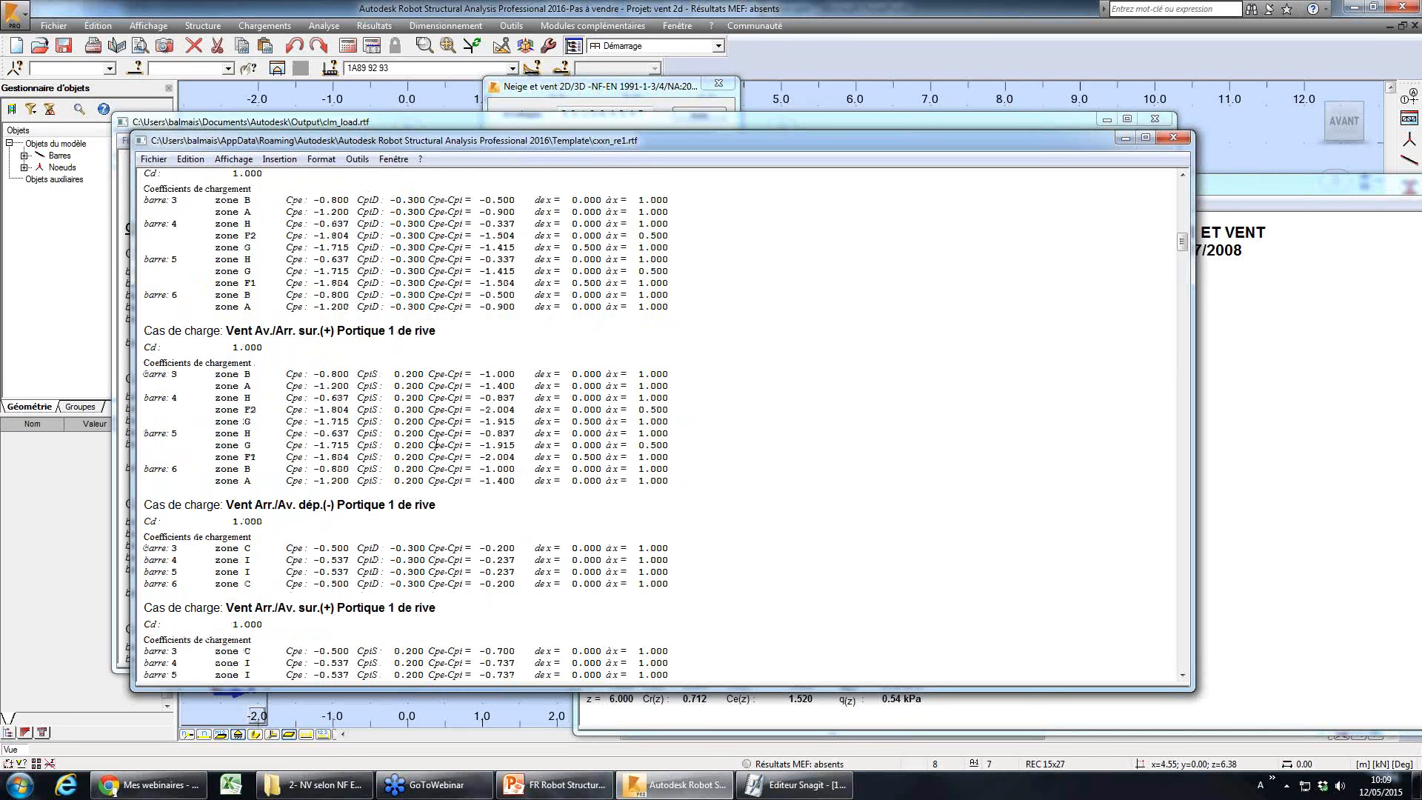
pyautogui.scroll(-12, 436, 444)
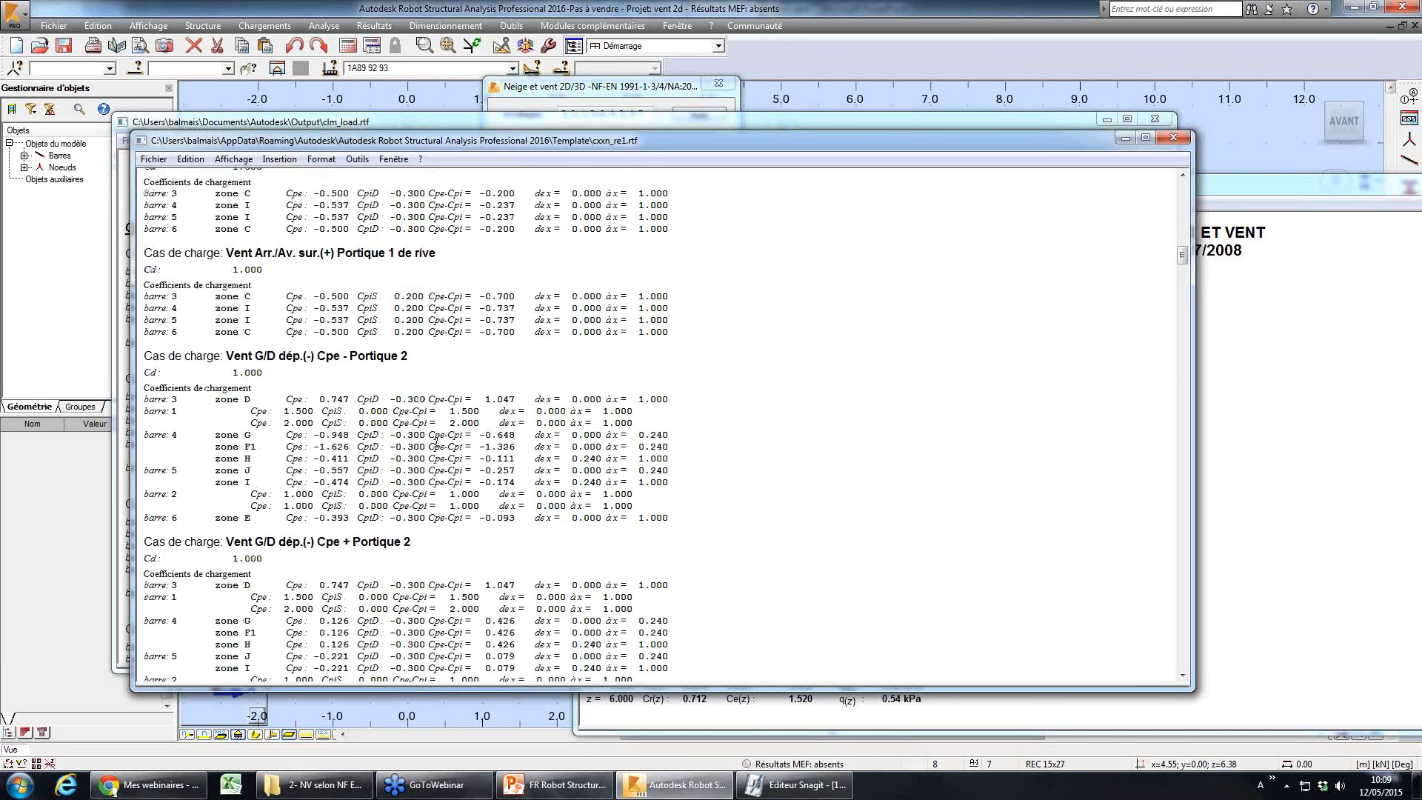
pyautogui.moveTo(250, 409); pyautogui.dragTo(362, 419)
pyautogui.click(391, 432)
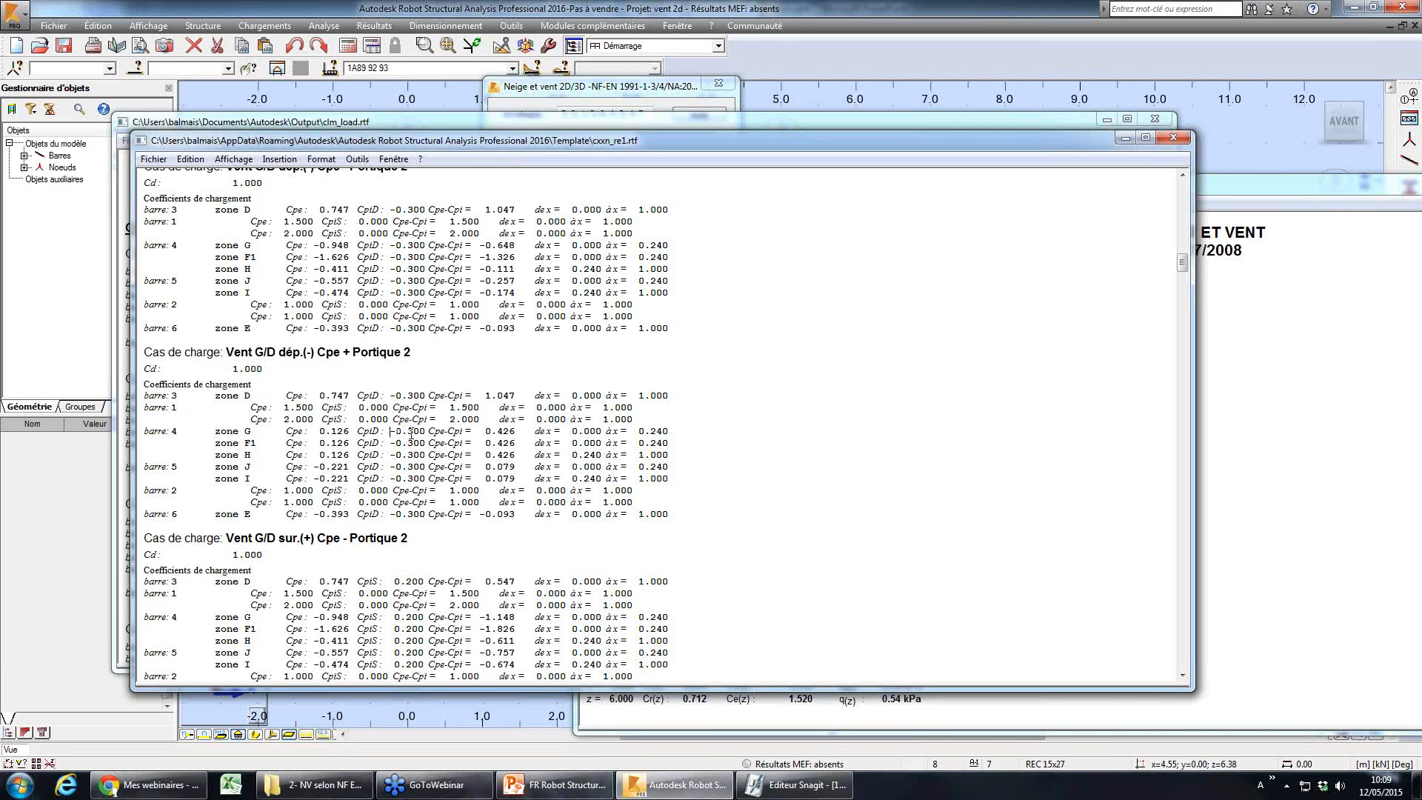
# - Close the three load calculation notes and the snow and wind load definition
pyautogui.click(1173, 137)
pyautogui.moveTo(1131, 198); pyautogui.dragTo(689, 184)
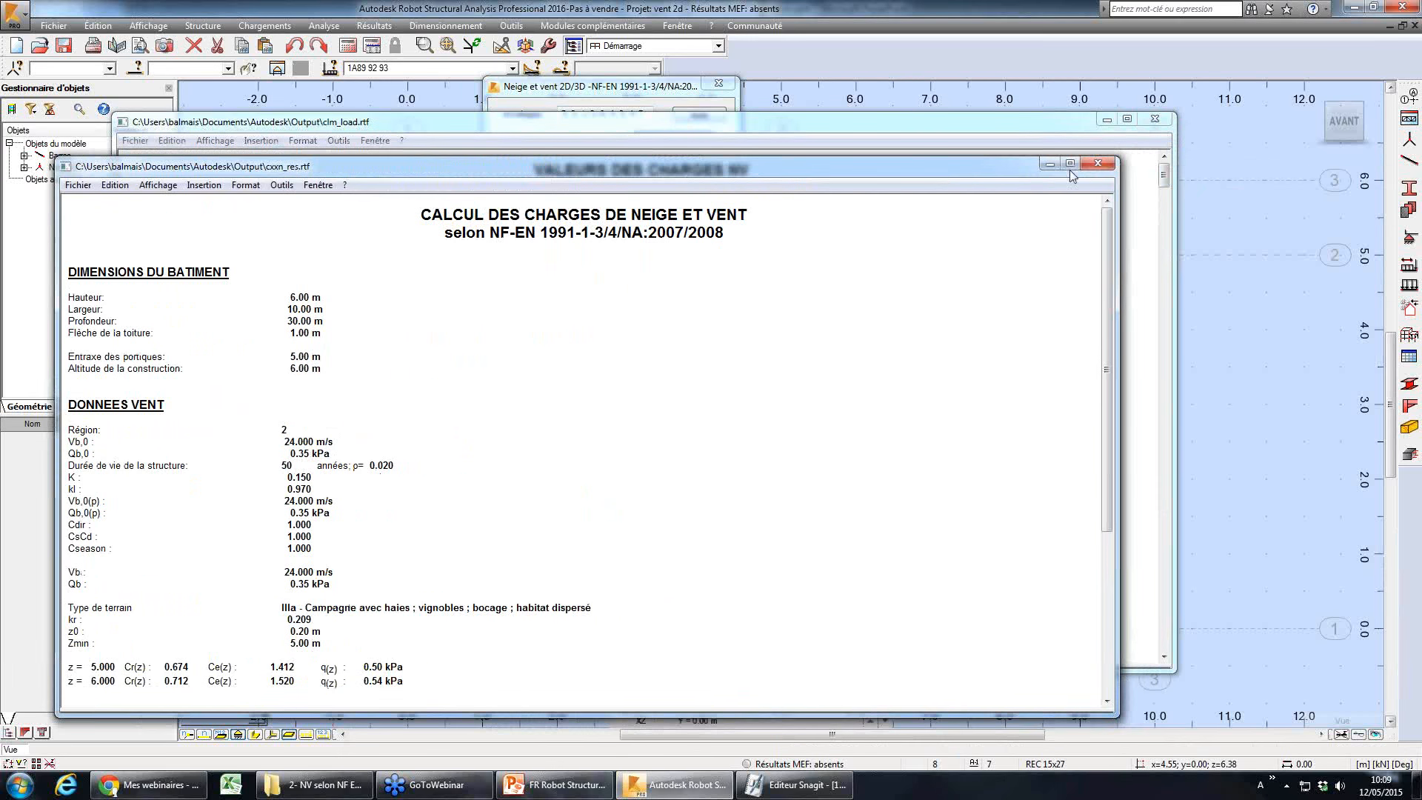
pyautogui.click(1097, 168)
pyautogui.click(1156, 120)
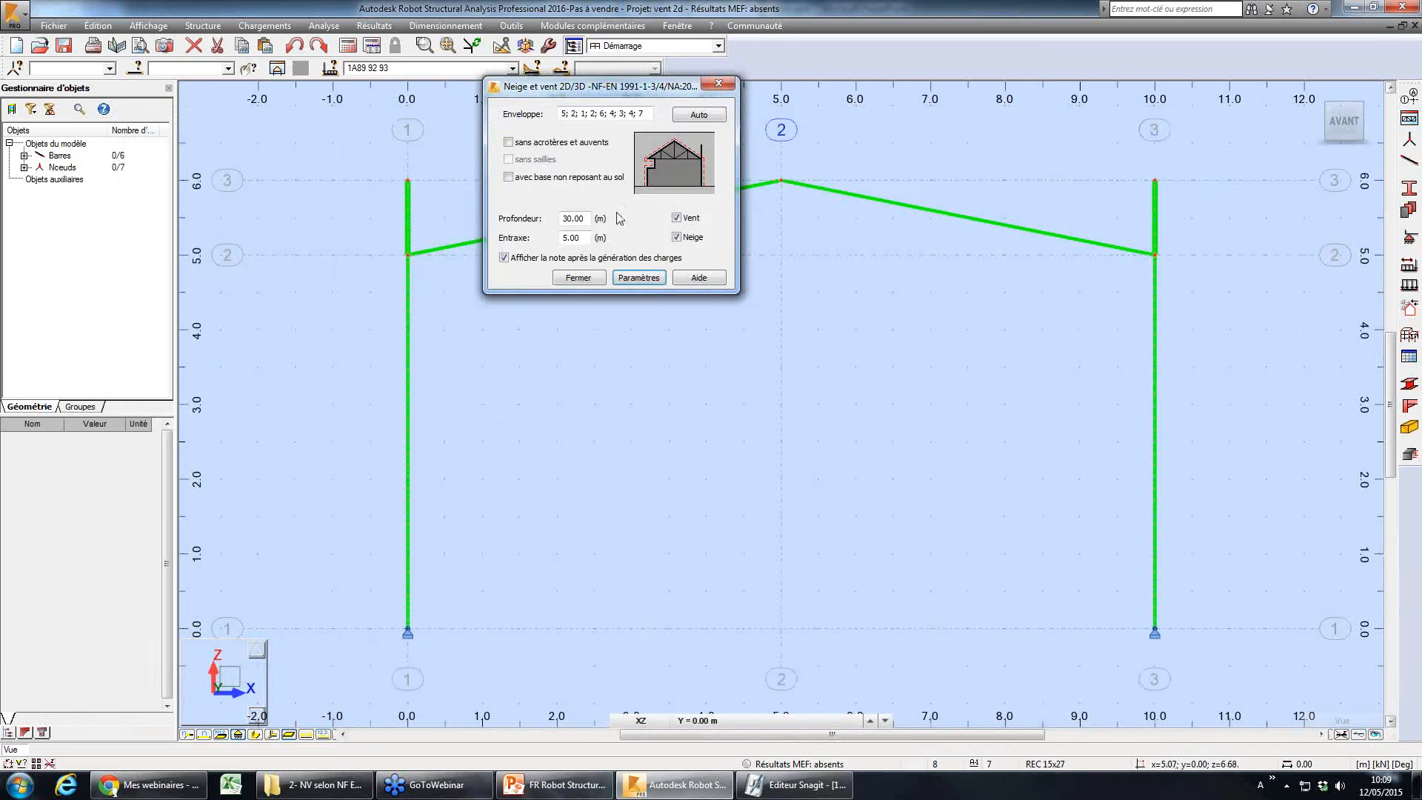
pyautogui.click(579, 277)
# - Switch to PowerPoint, present the slides up to "Aperçu de la sélection", and end the slide show
pyautogui.click(555, 784)
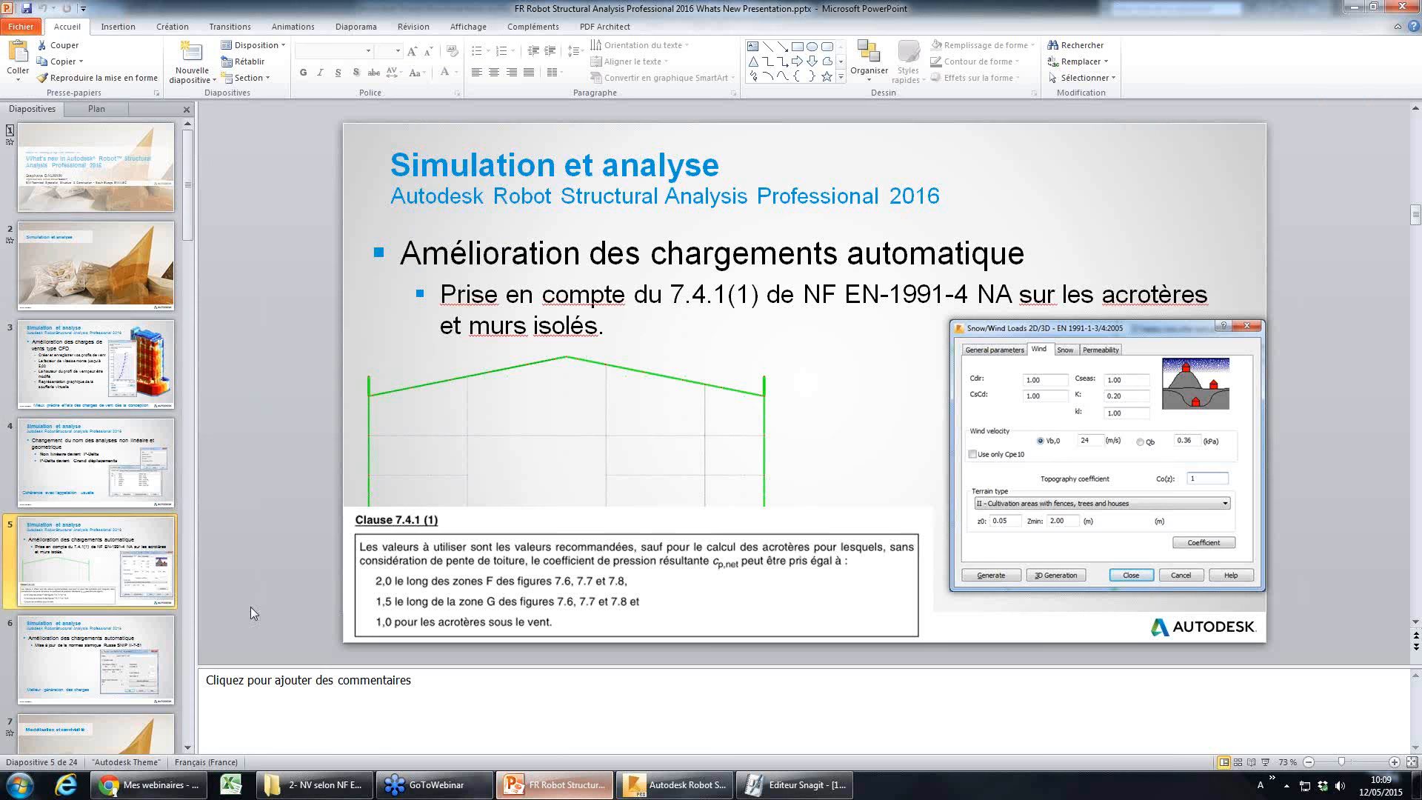
pyautogui.click(1265, 762)
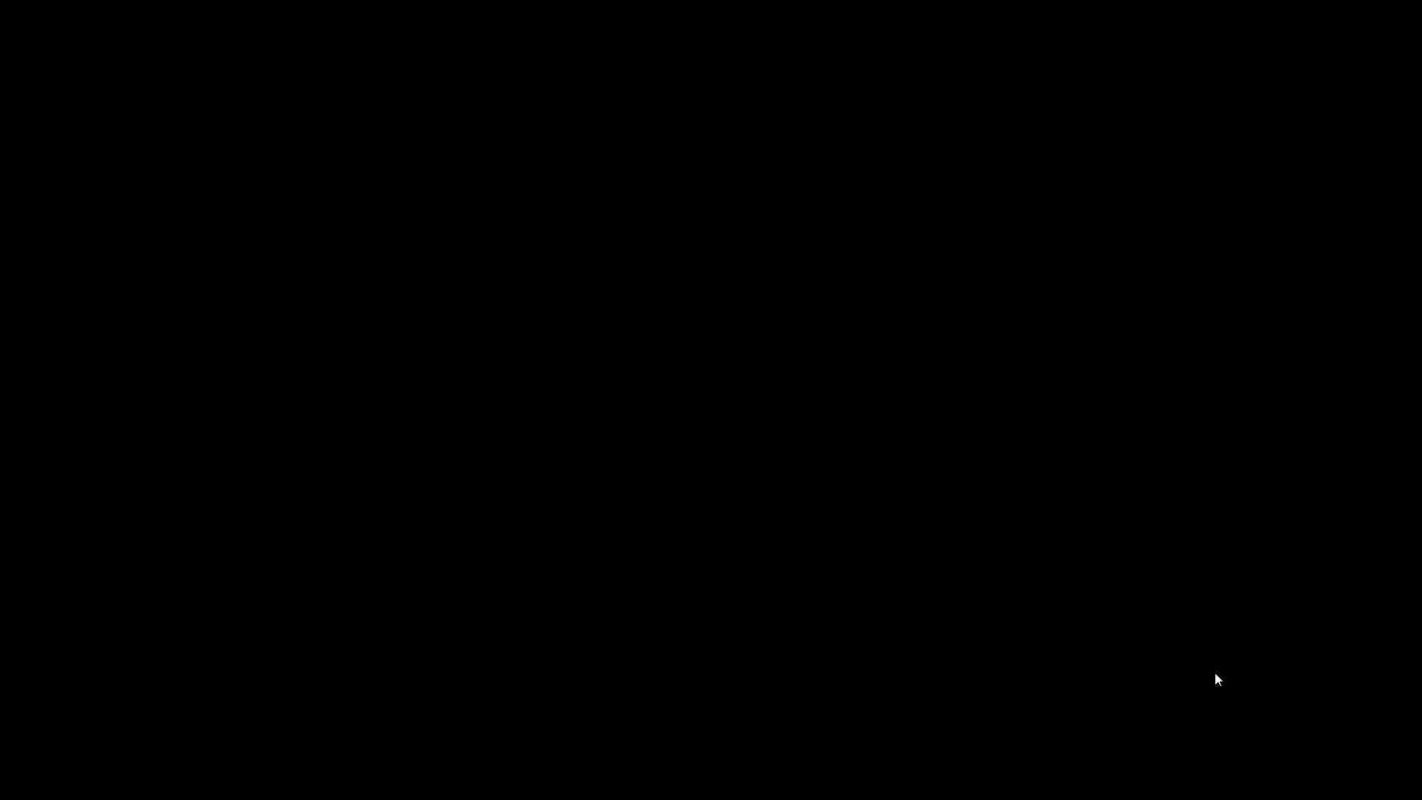
pyautogui.press('Right')
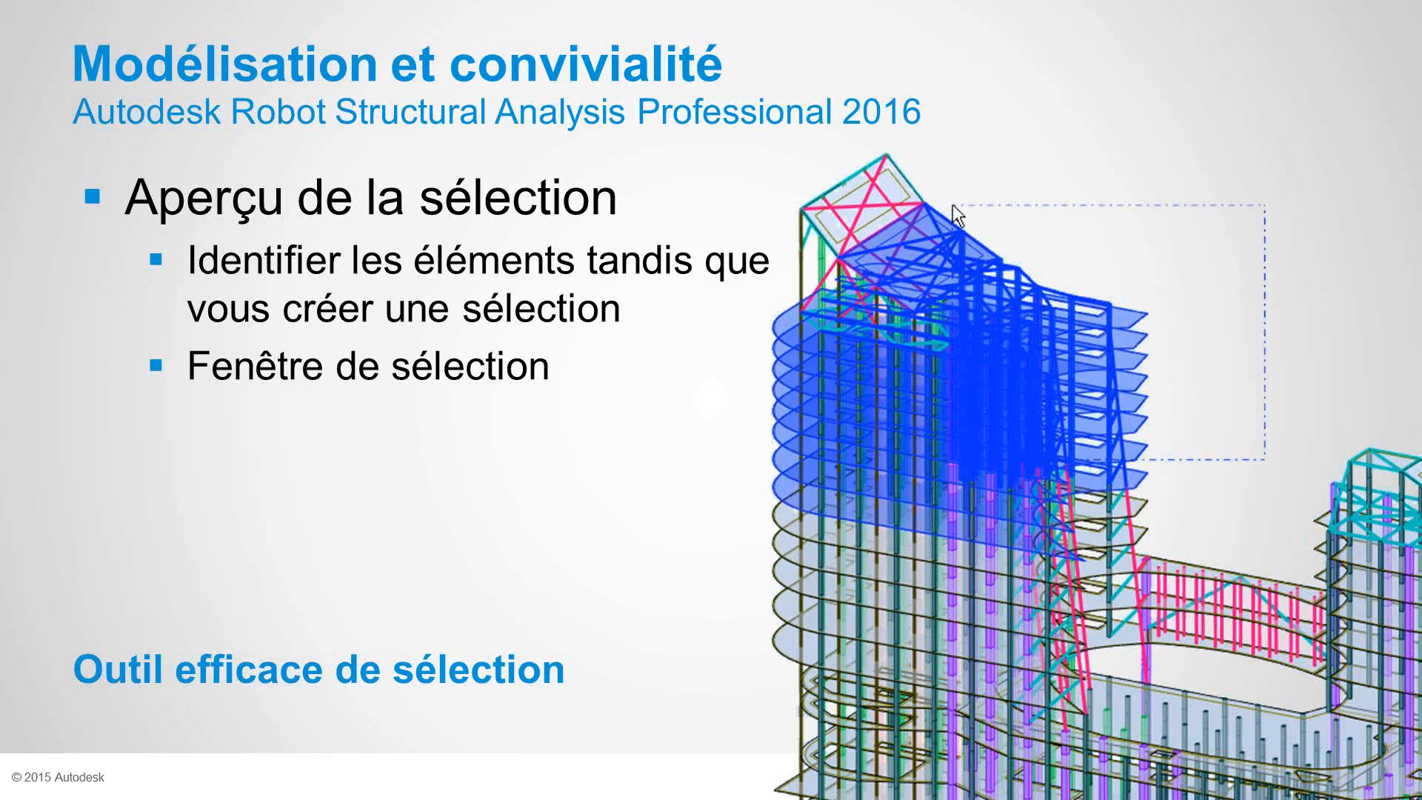
pyautogui.press('Escape')
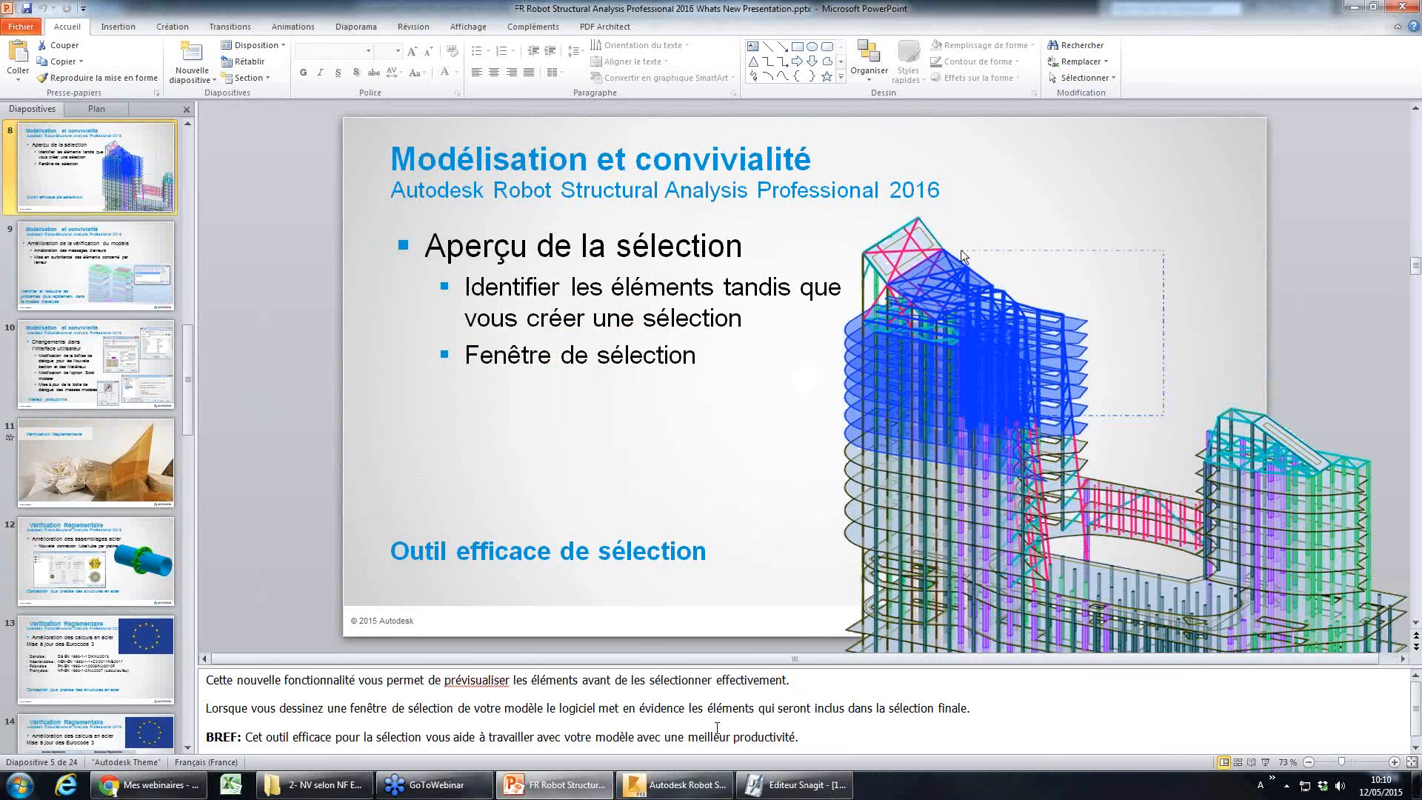
# - Return to Robot Structural Analysis and open the vent cfd project from the "1 - vent" folder without saving vent 2d
pyautogui.click(655, 791)
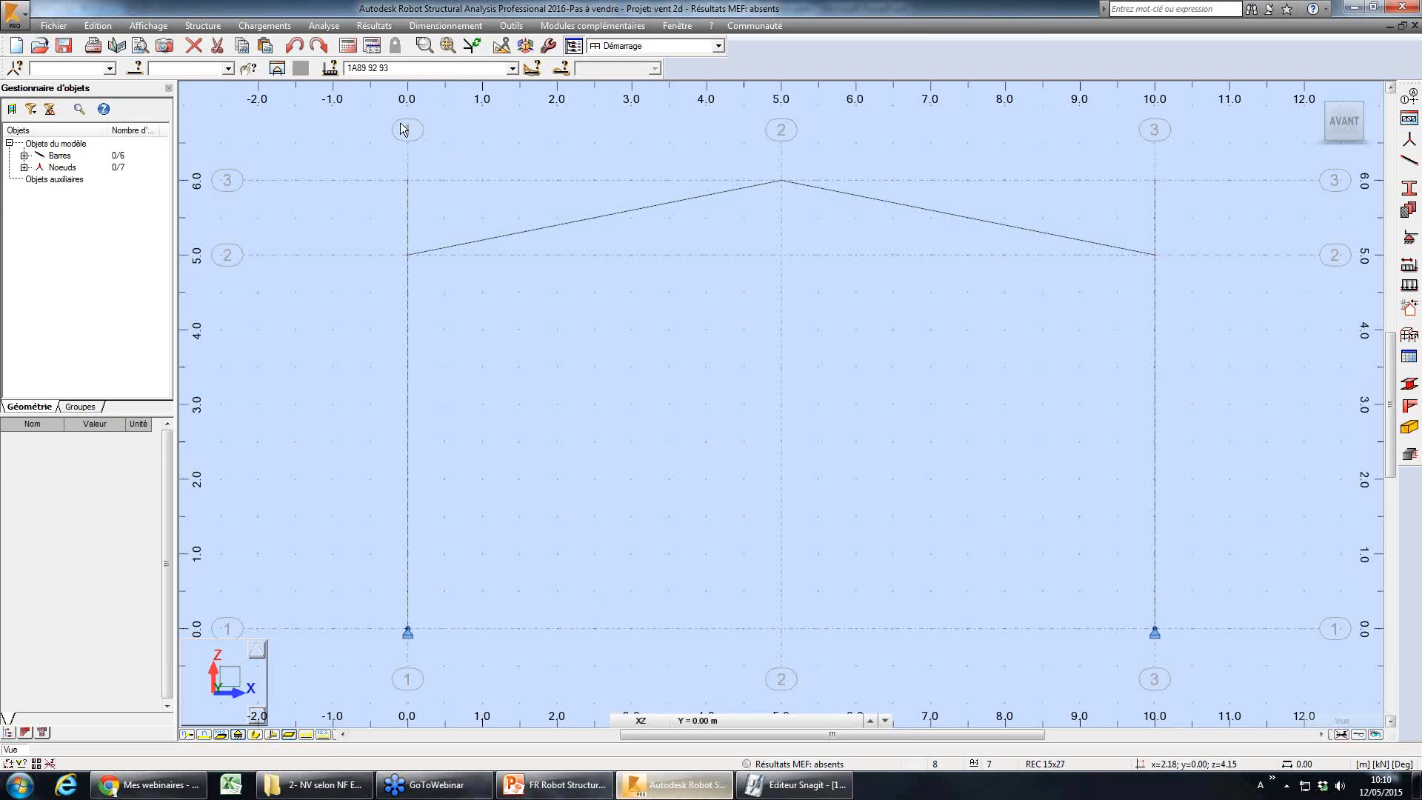
pyautogui.click(39, 45)
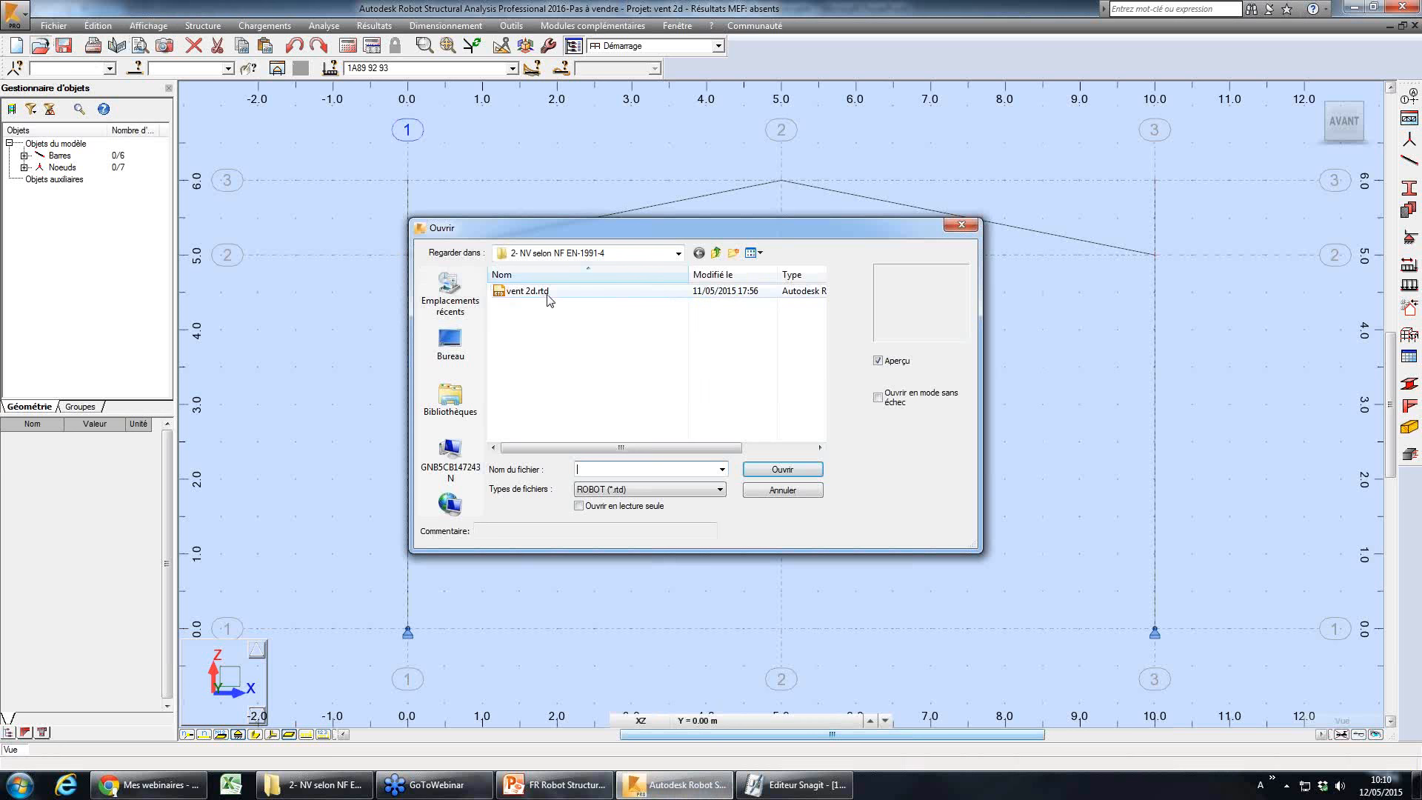
pyautogui.click(716, 252)
pyautogui.doubleClick(530, 295)
pyautogui.click(530, 292)
pyautogui.click(783, 470)
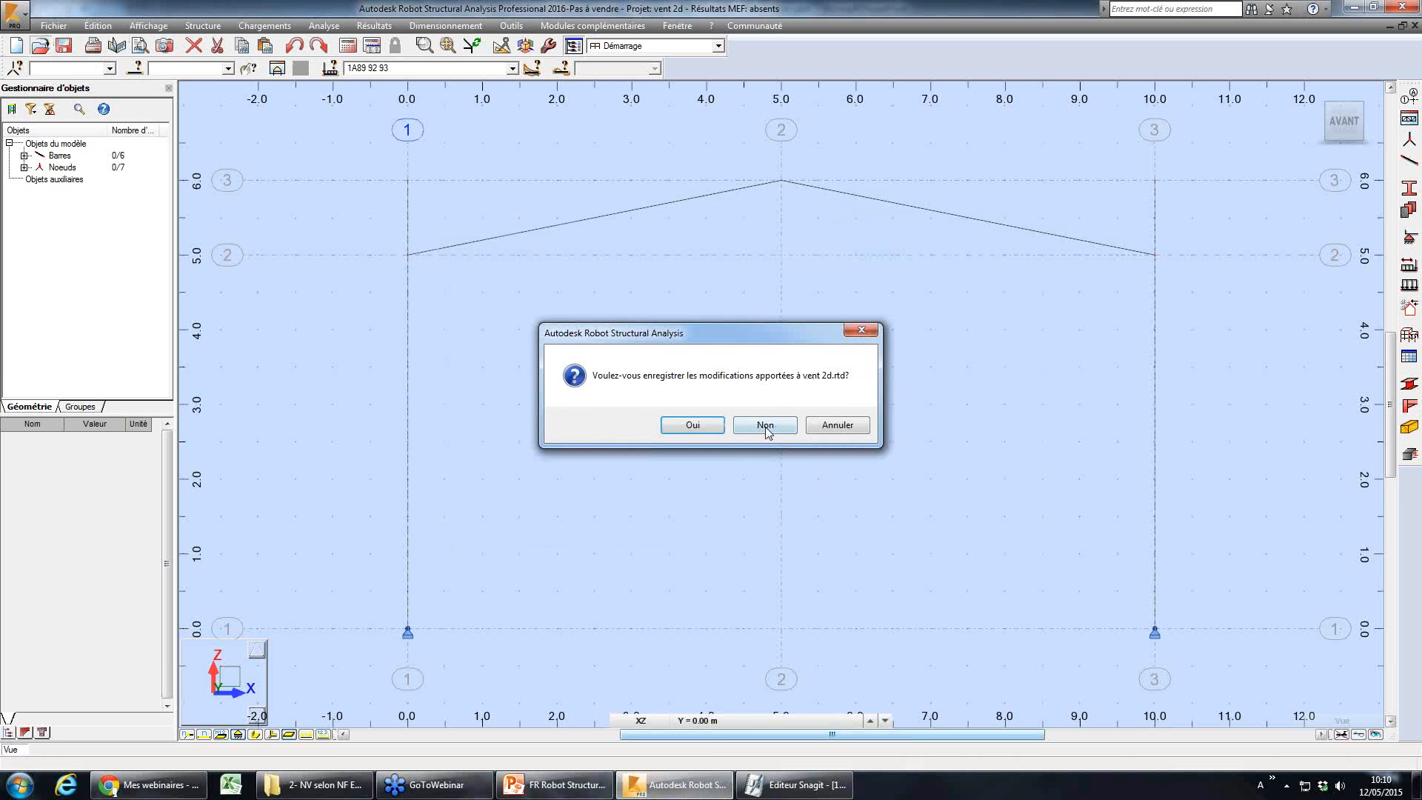
pyautogui.click(765, 425)
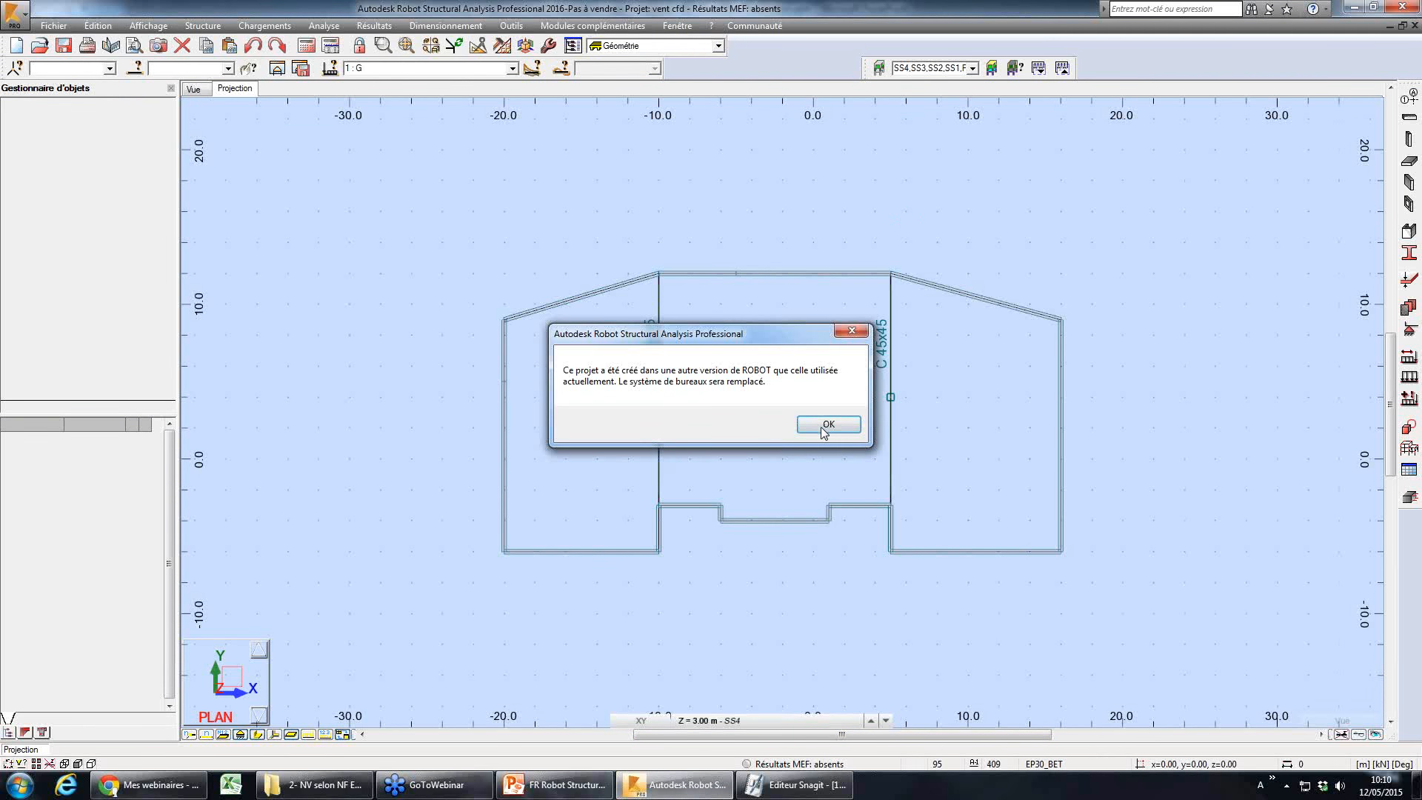
pyautogui.click(828, 424)
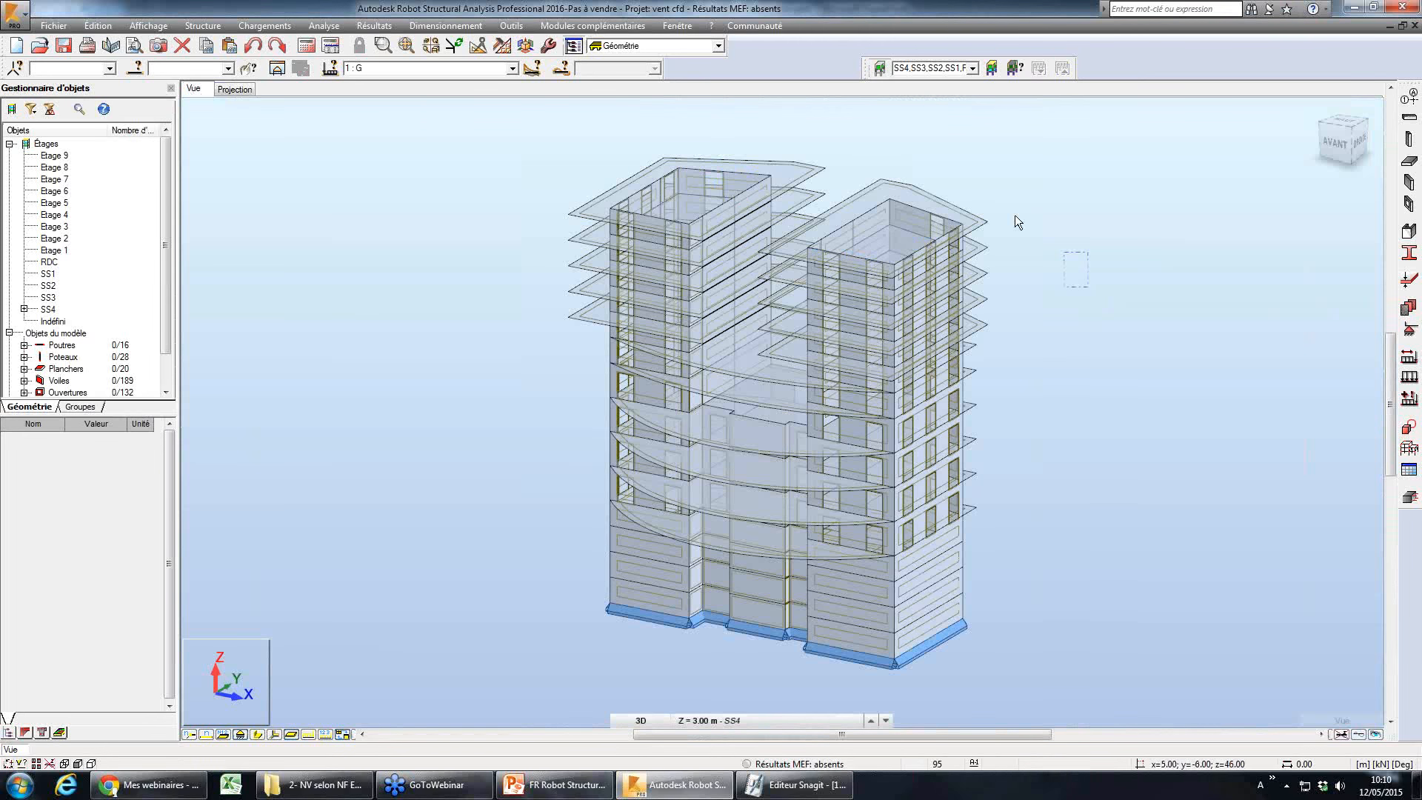
# - Select the upper floors and walls of the shorter tower with a selection window, and clear the selection
pyautogui.moveTo(1014, 215); pyautogui.dragTo(957, 178)
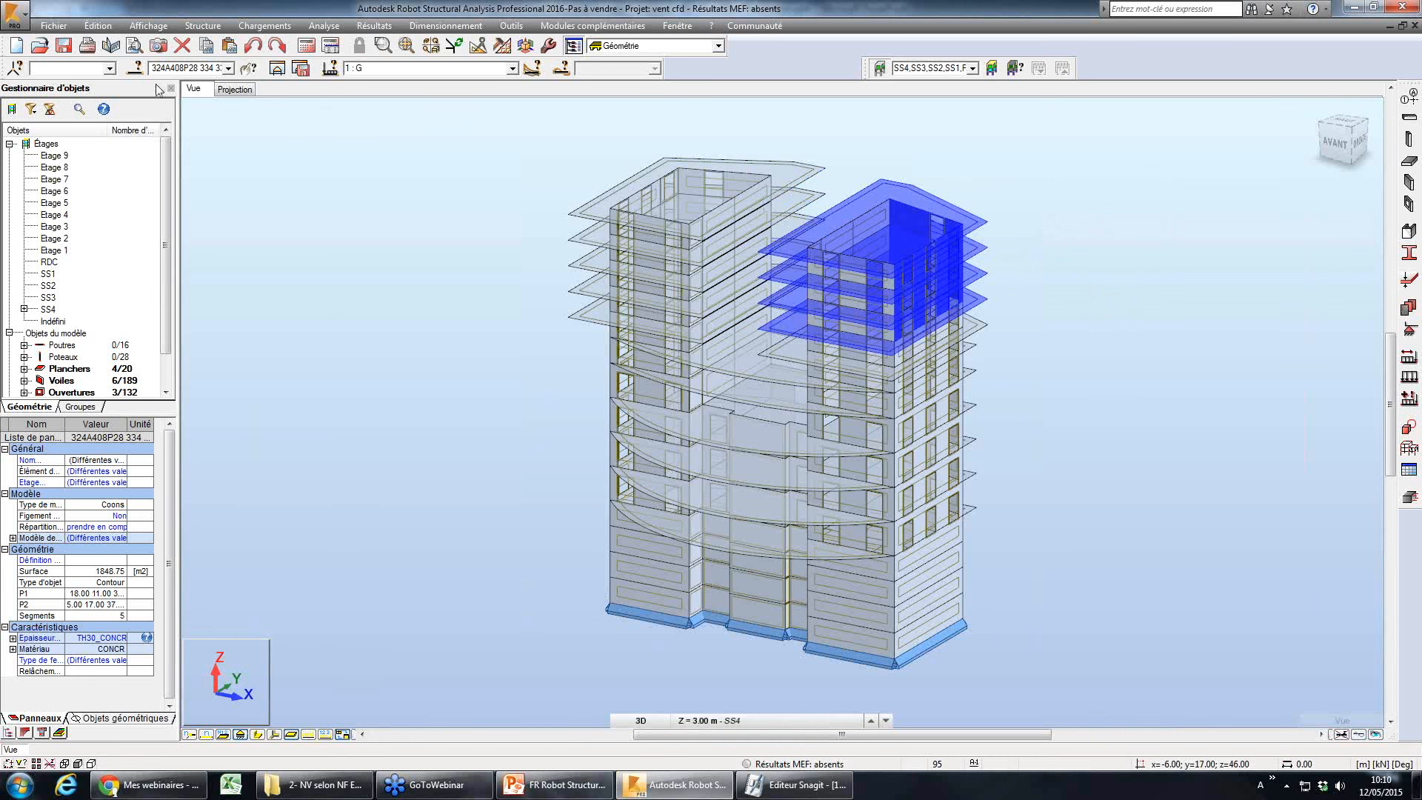
pyautogui.click(1045, 299)
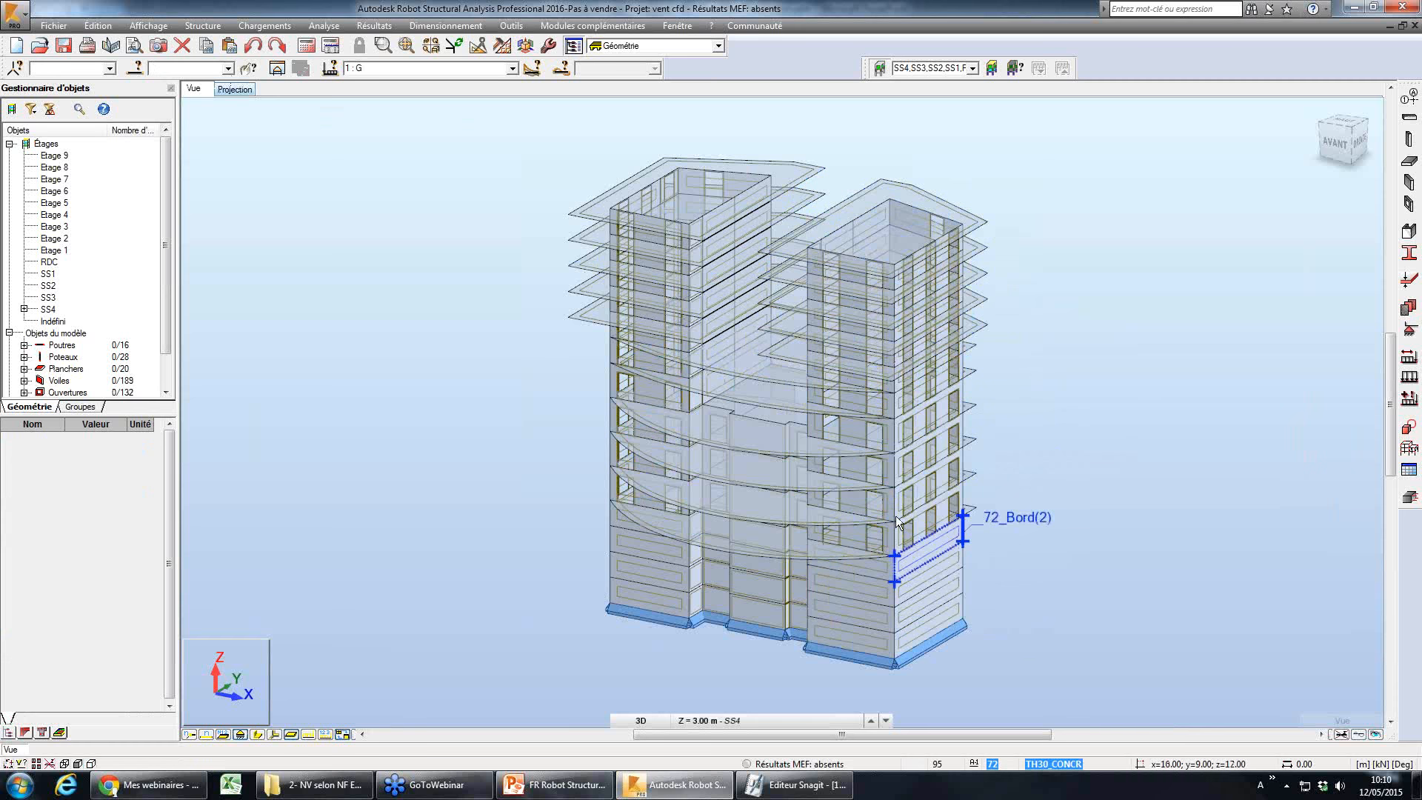
# - Switch to PowerPoint, present the "Amélioration de la vérification du modèle" slide, and end the slide show
pyautogui.click(540, 795)
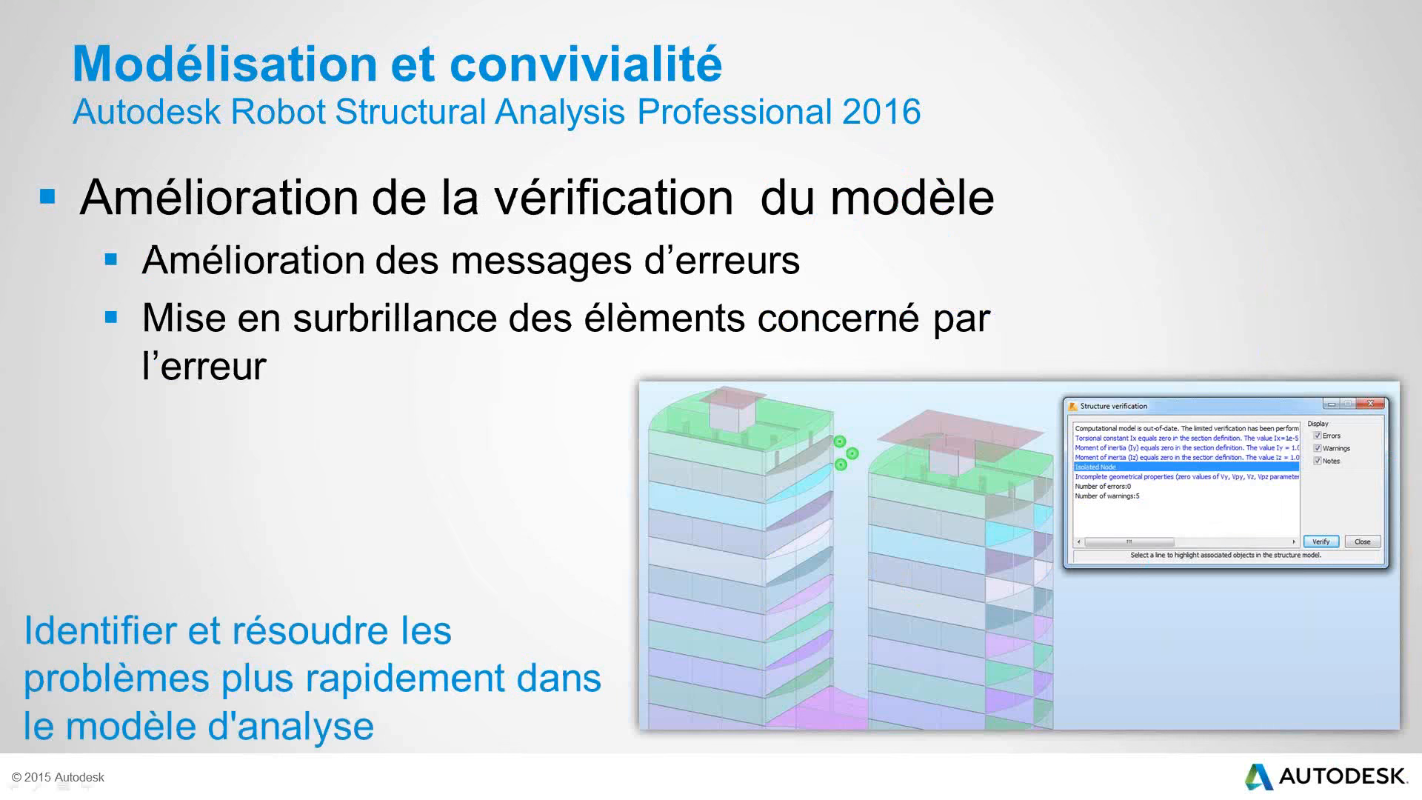
pyautogui.press('Escape')
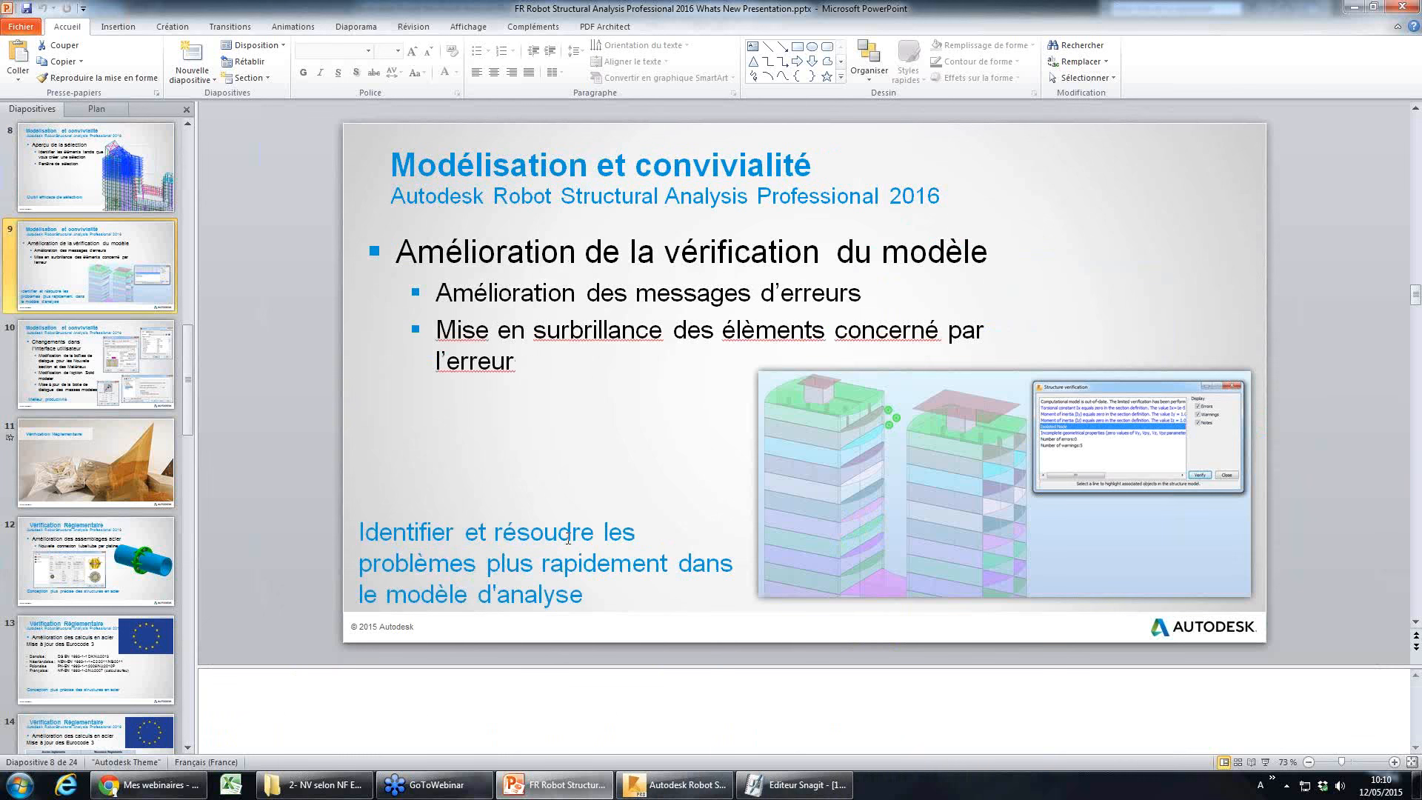
# - Return to Robot Structural Analysis and open the erreur project from the "3- erreur" folder without saving vent cfd
pyautogui.click(673, 787)
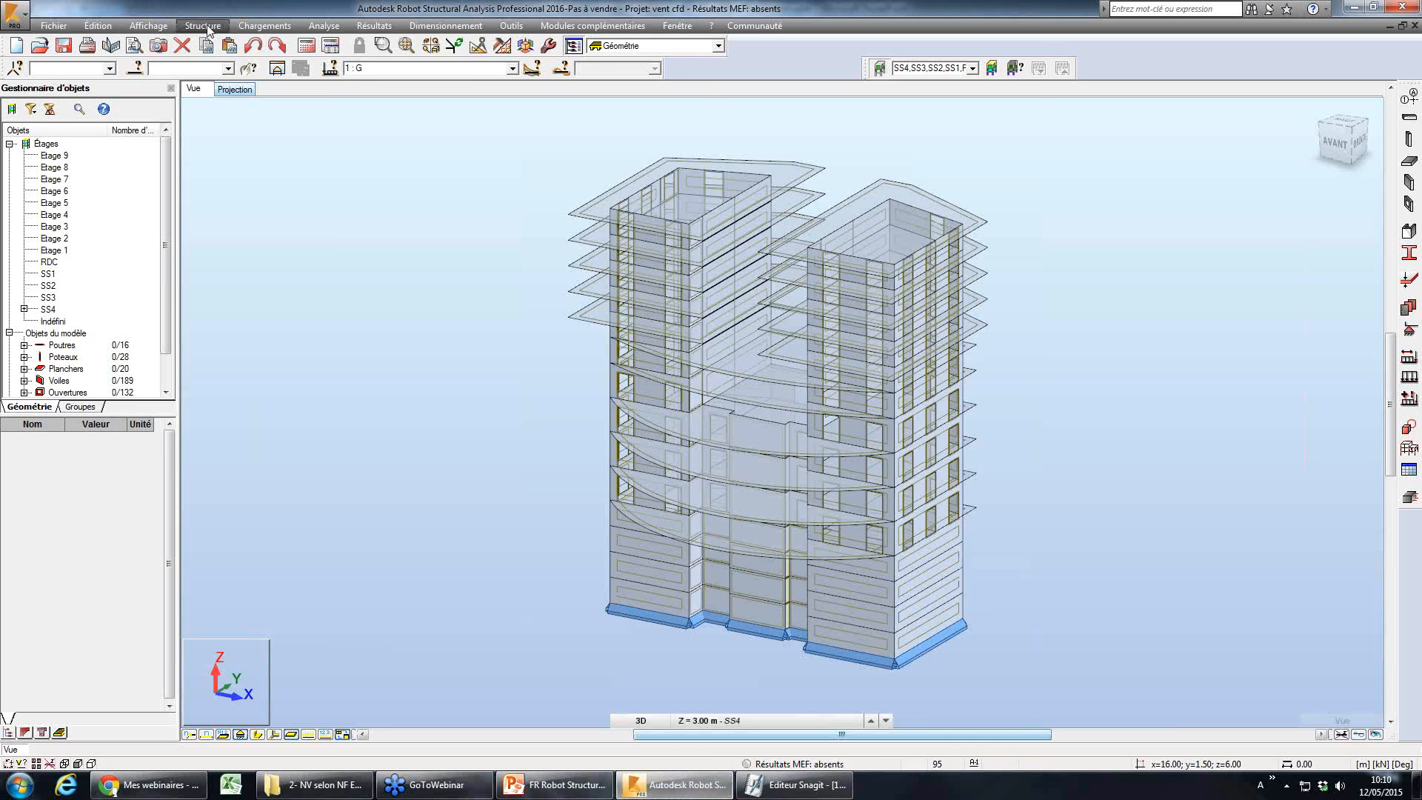
pyautogui.click(40, 45)
pyautogui.click(715, 252)
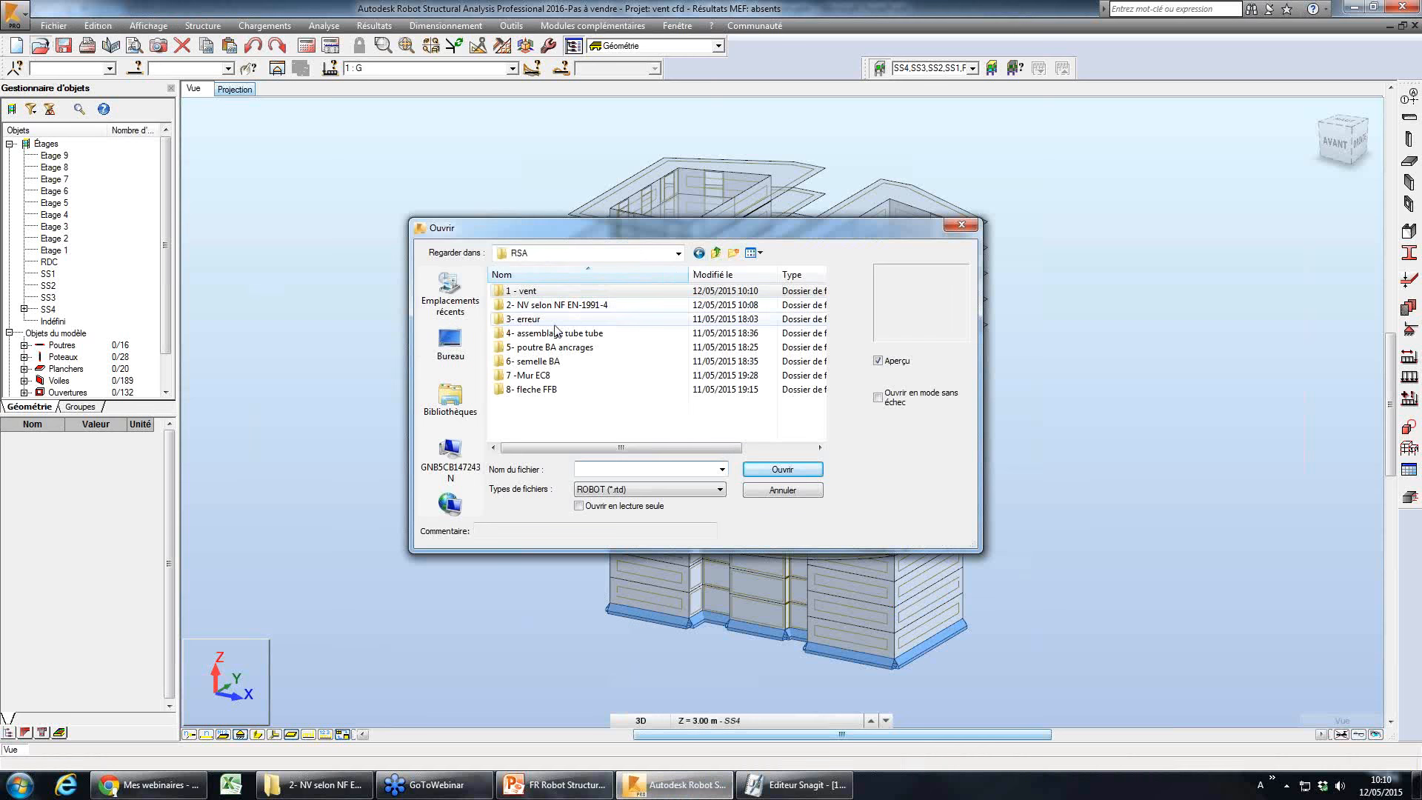
pyautogui.doubleClick(545, 331)
pyautogui.click(526, 291)
pyautogui.click(782, 470)
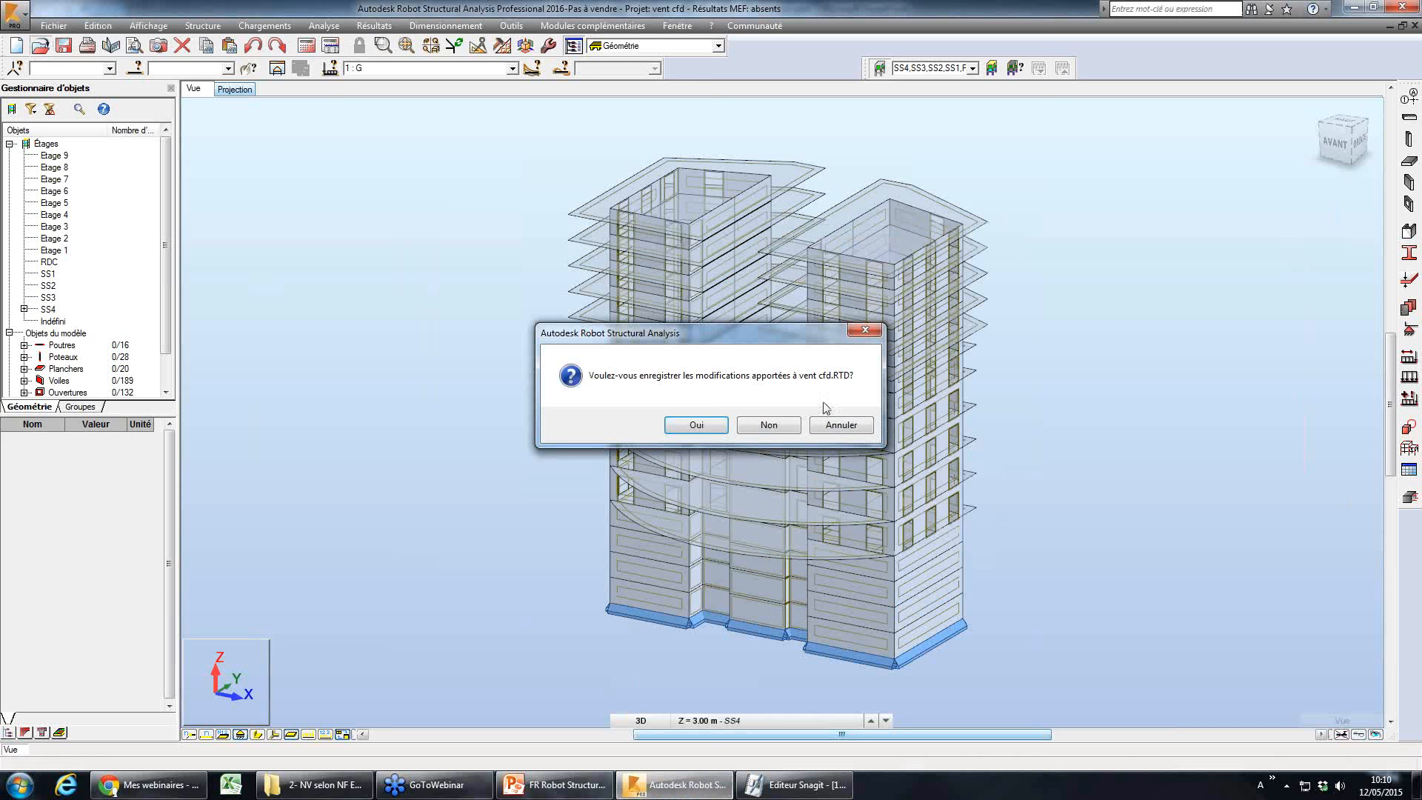
pyautogui.click(762, 426)
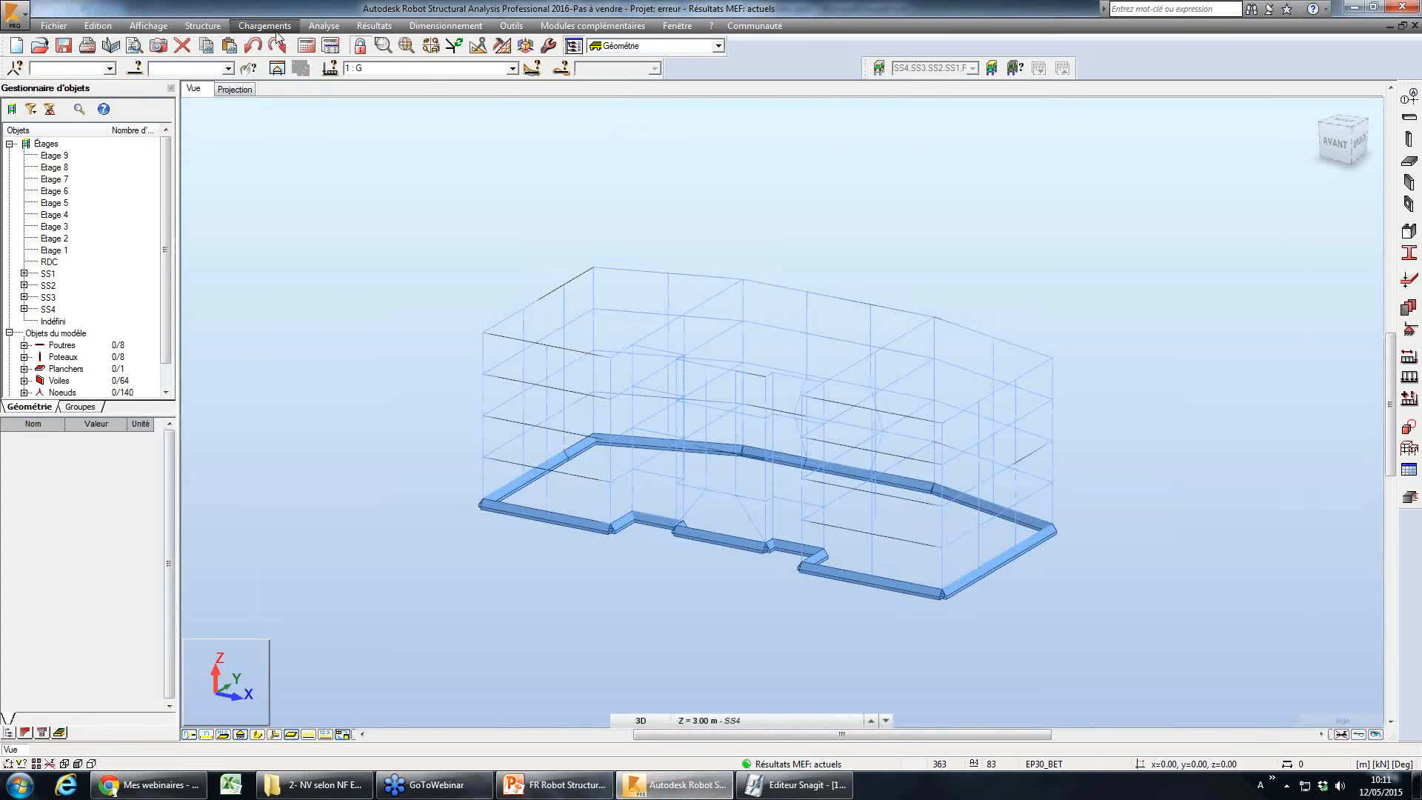
# - Open the calculation messages, move their window clear of the model, and highlight the node from "Des noeuds séparés ont été détectés"
pyautogui.click(275, 29)
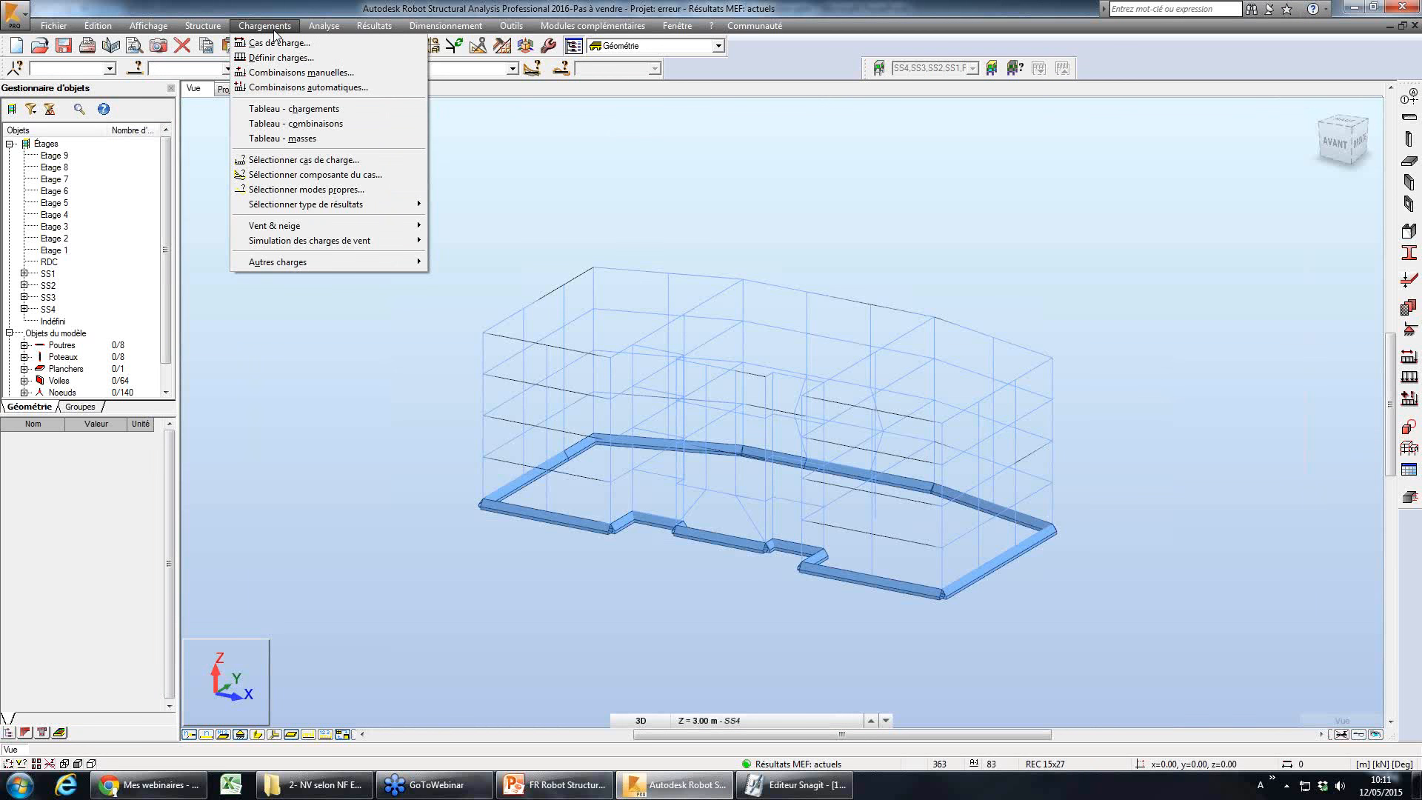
pyautogui.moveTo(324, 26)
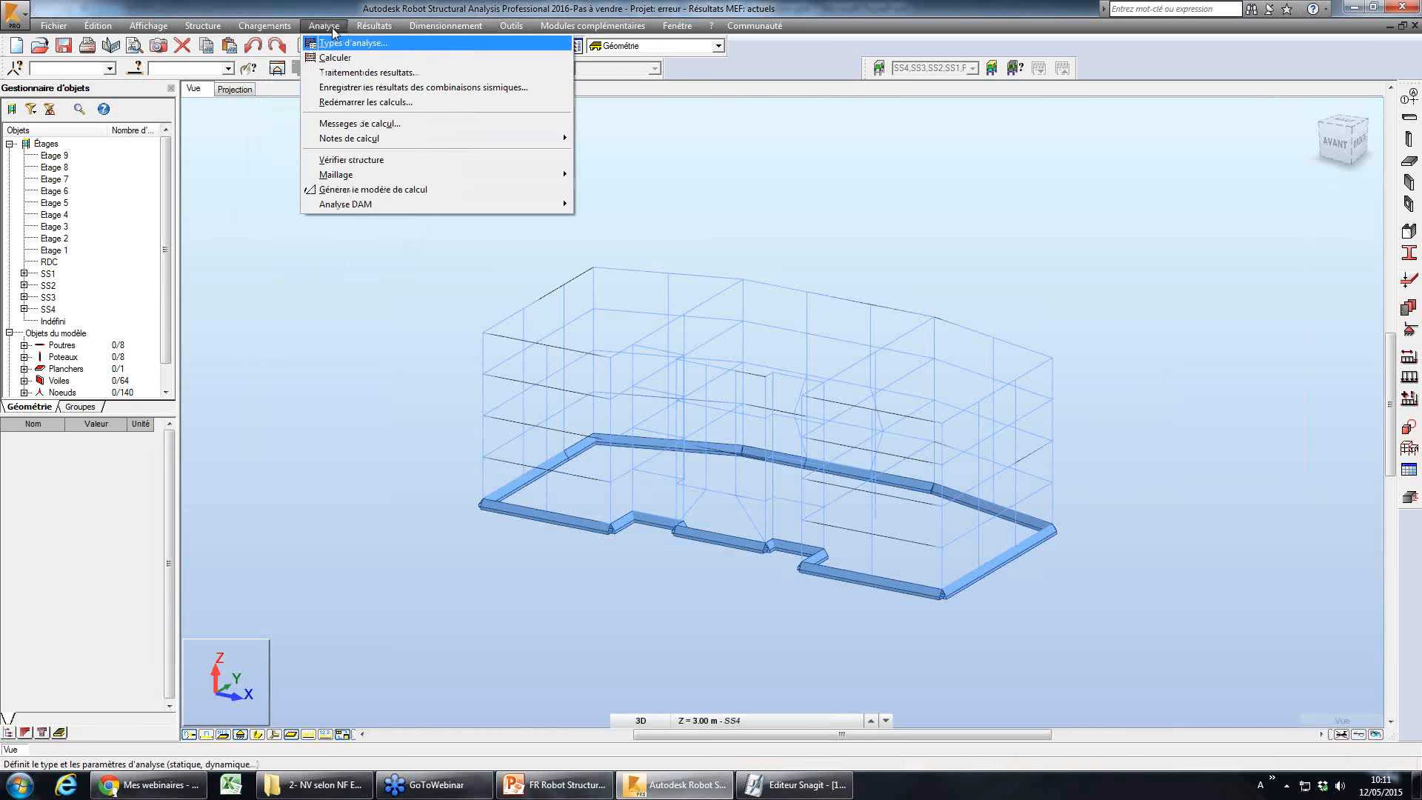
pyautogui.click(361, 124)
pyautogui.moveTo(676, 119); pyautogui.dragTo(1095, 115)
pyautogui.click(1065, 153)
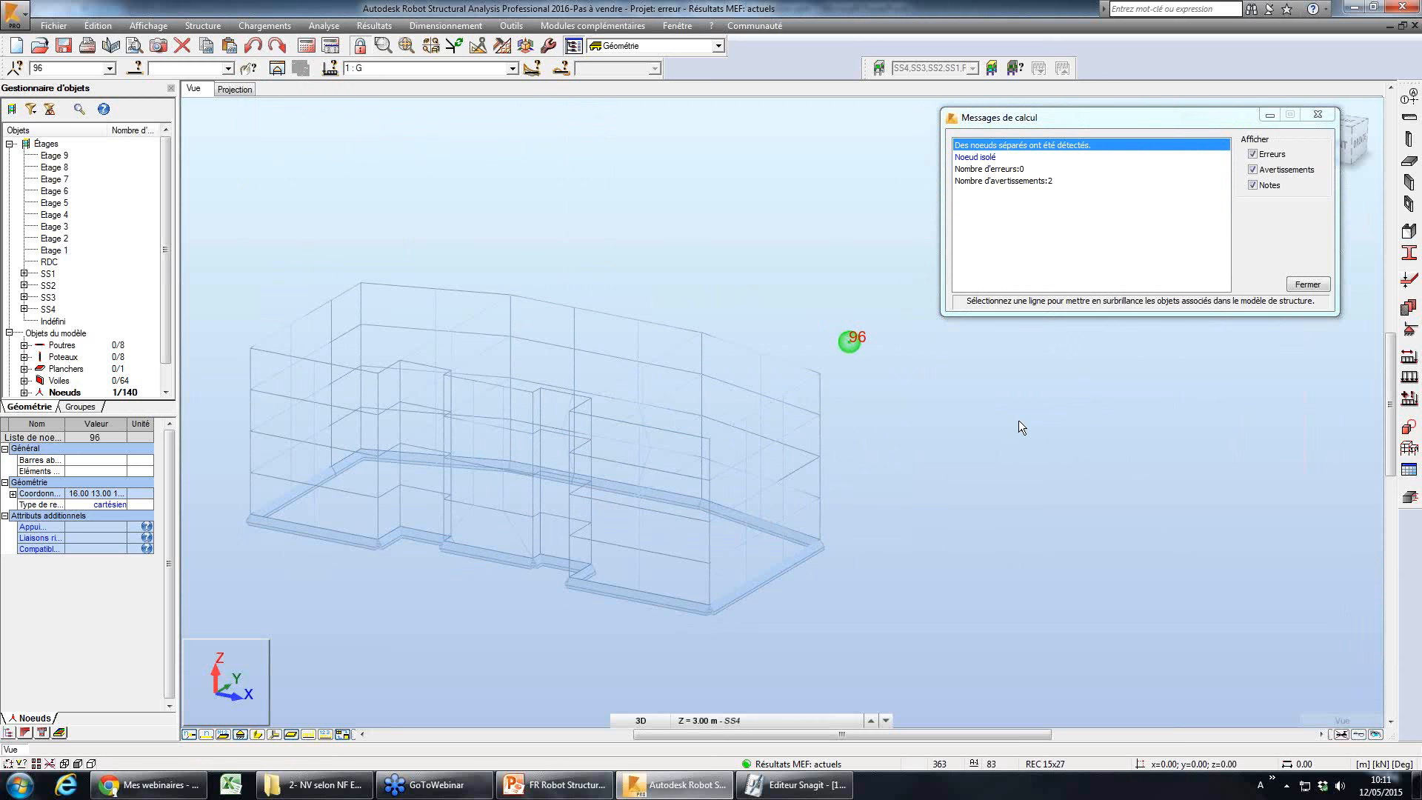
# - Display node numbers on the whole structure by turning off the option limiting attributes to selected objects
pyautogui.rightClick(443, 607)
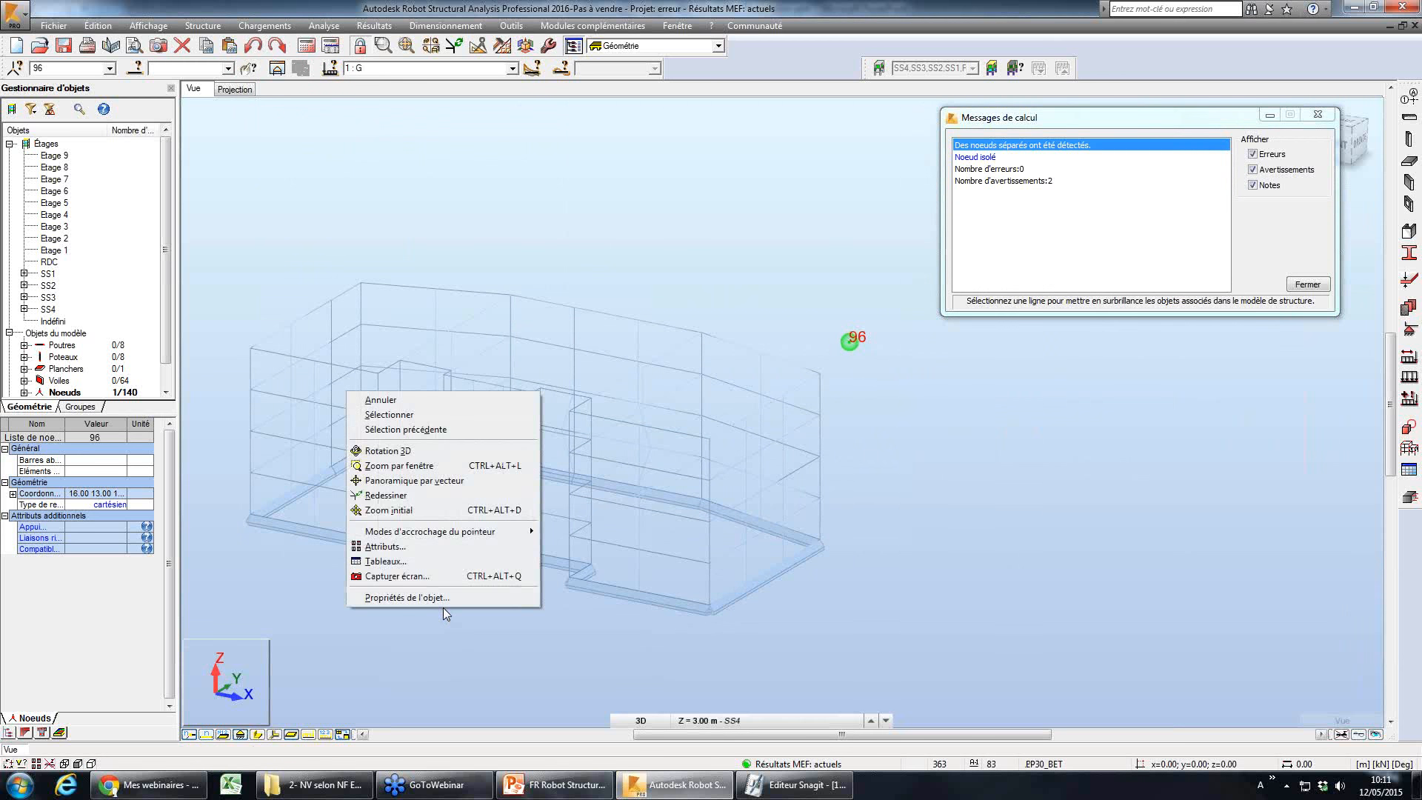
pyautogui.click(441, 546)
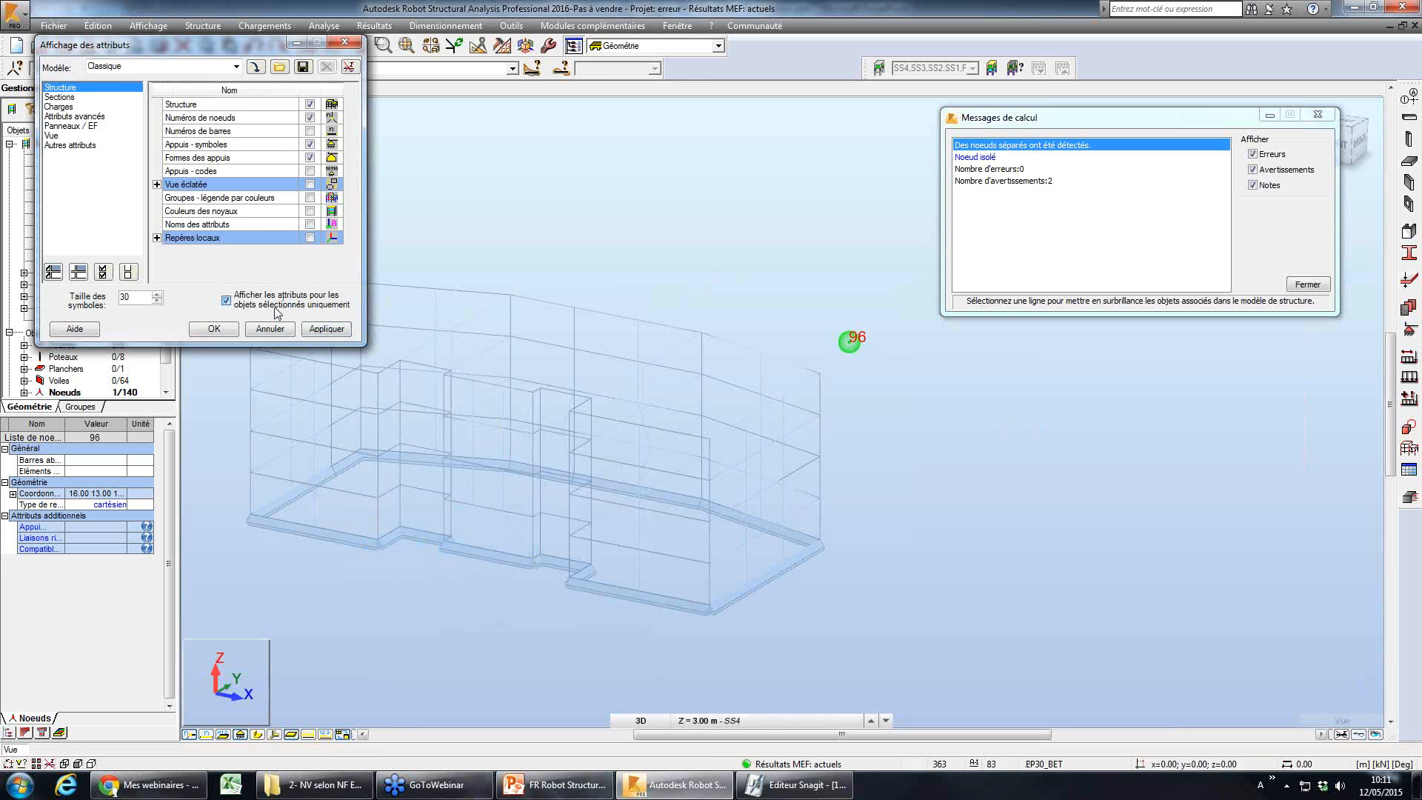
pyautogui.click(213, 328)
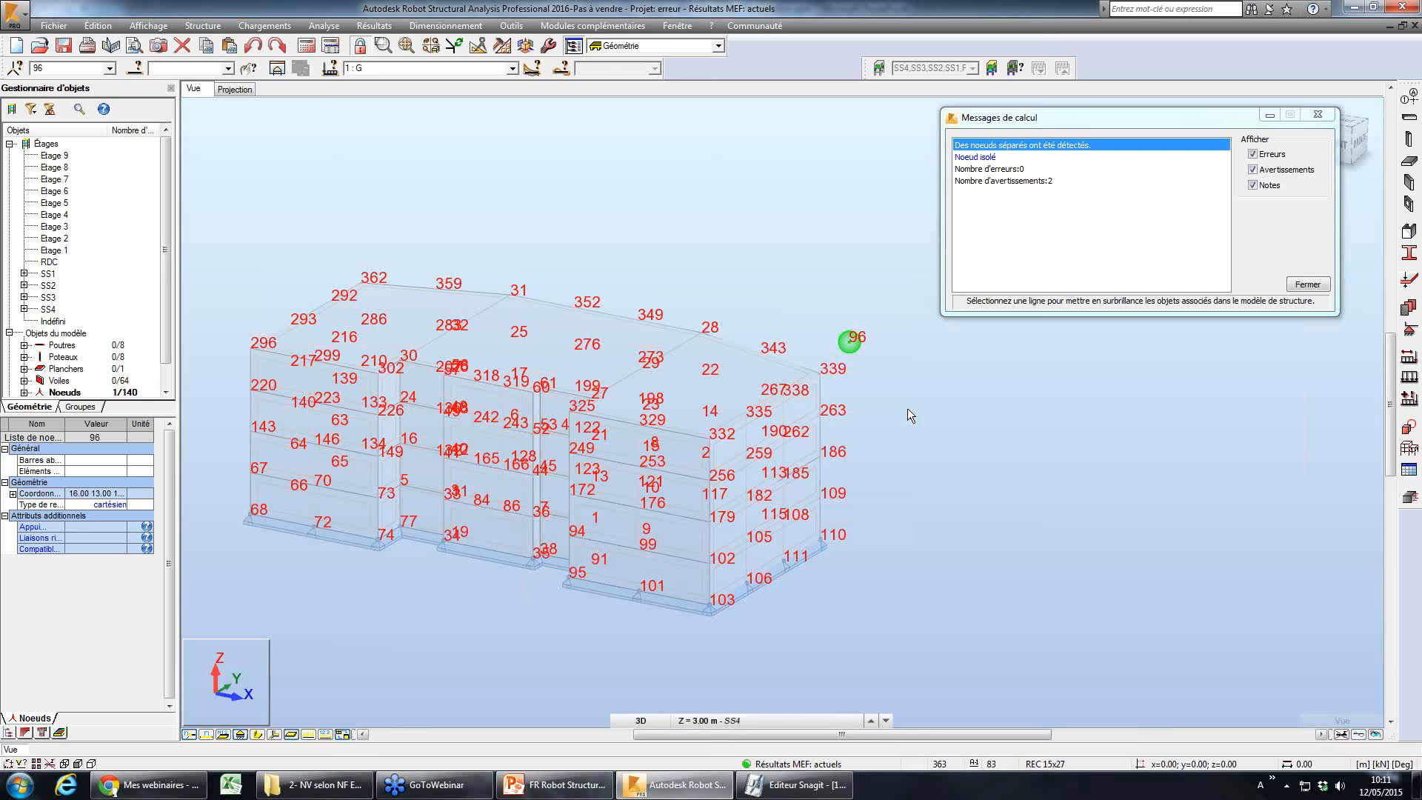
pyautogui.moveTo(894, 368); pyautogui.dragTo(882, 398, button='middle')
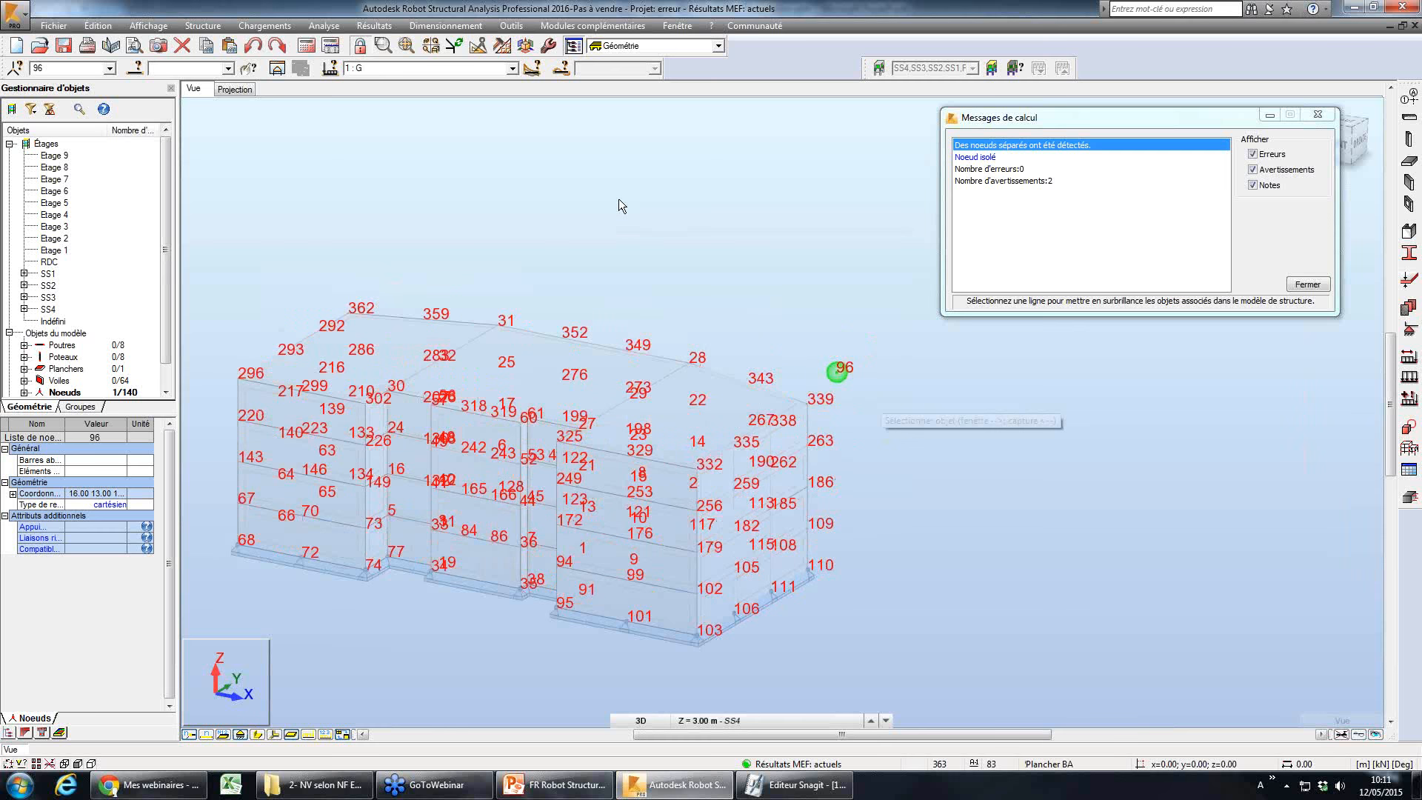
# - Restrict the displayed attributes to selected objects only again
pyautogui.rightClick(522, 203)
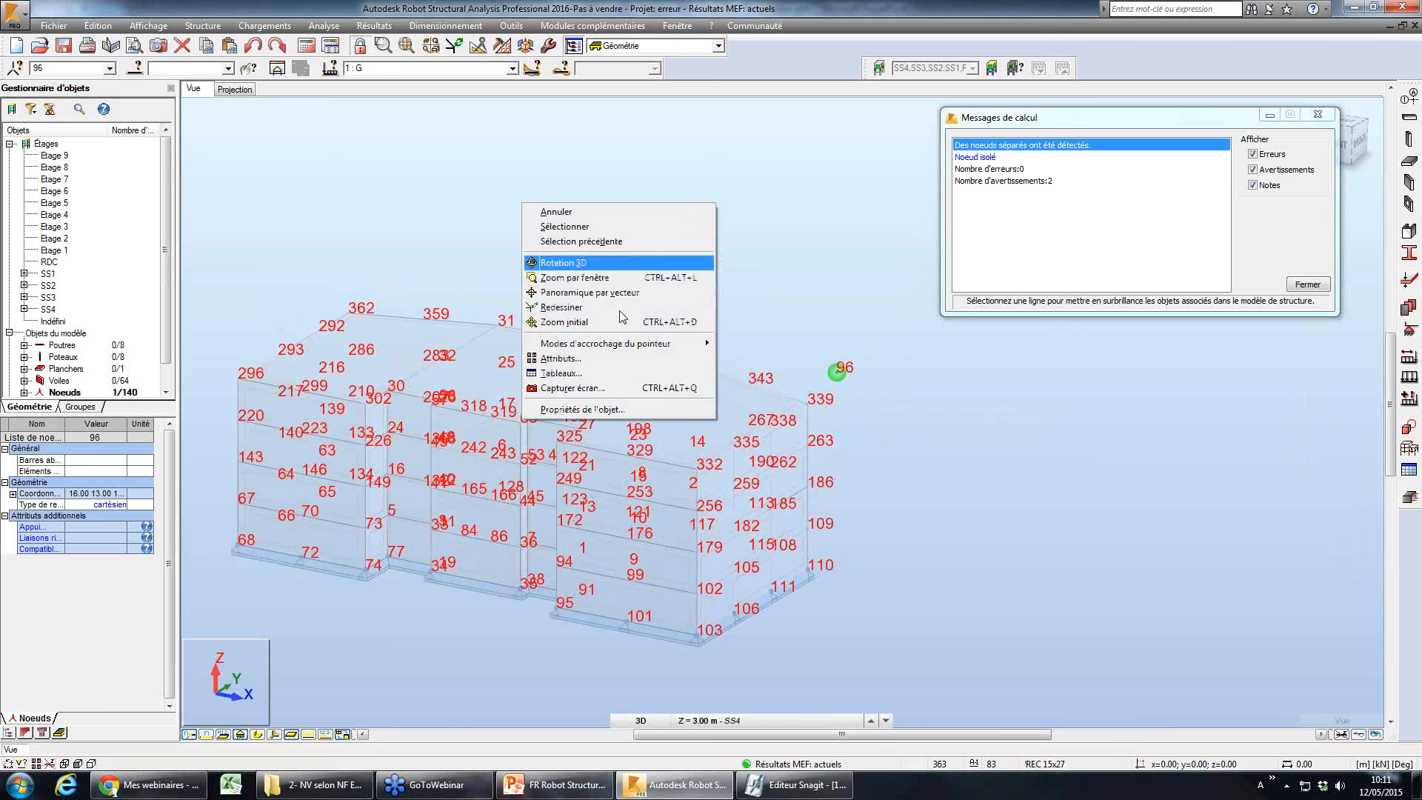
pyautogui.click(611, 409)
pyautogui.click(1385, 91)
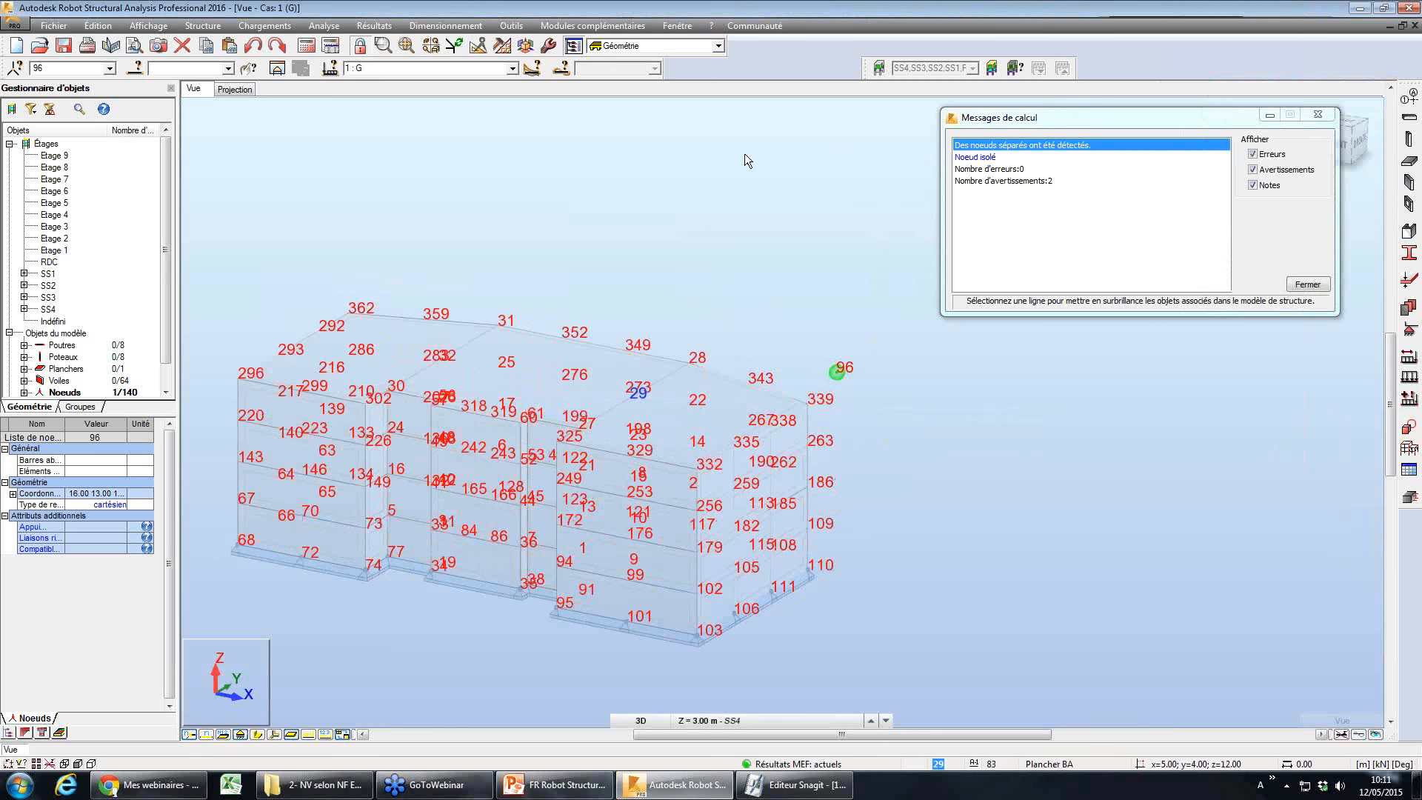
pyautogui.rightClick(736, 220)
pyautogui.click(736, 388)
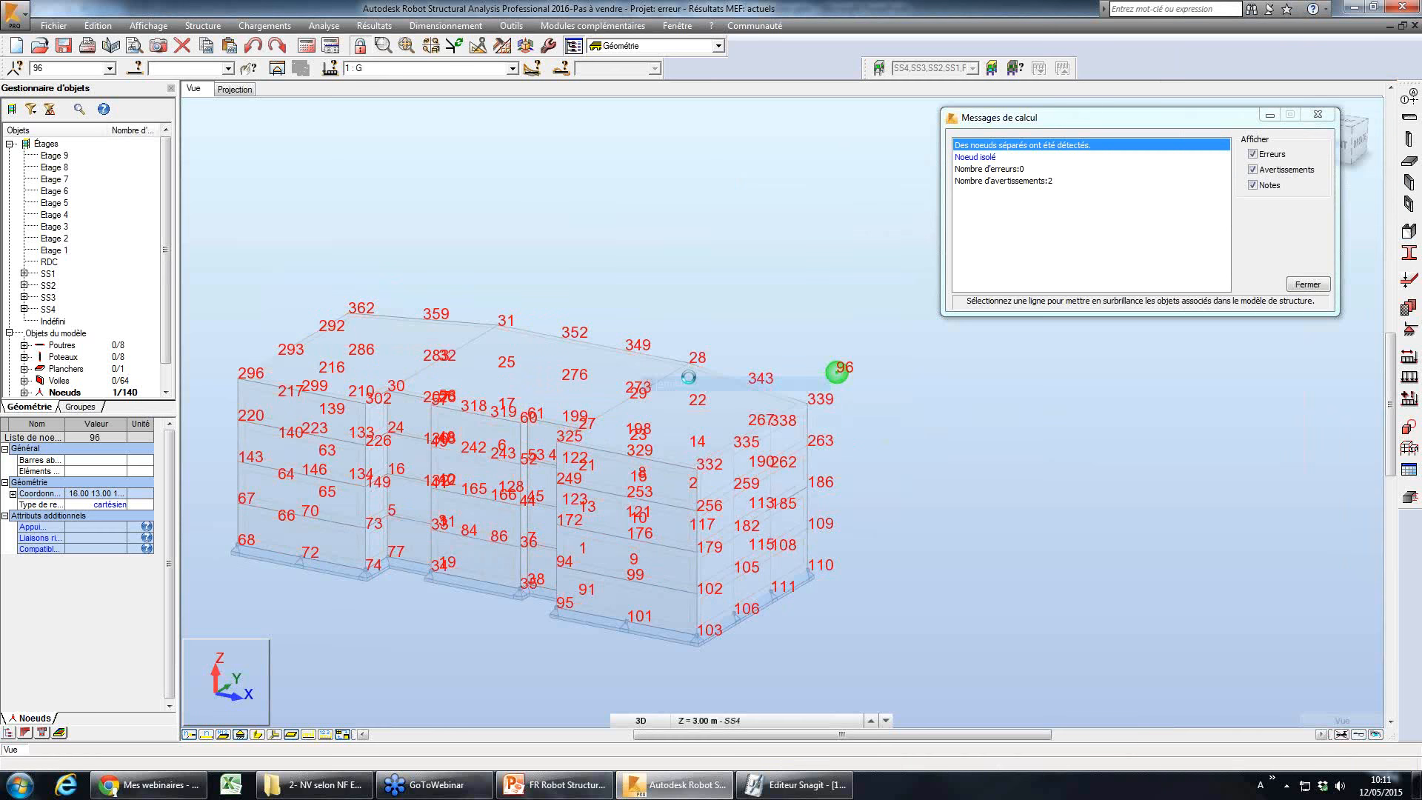
pyautogui.click(231, 325)
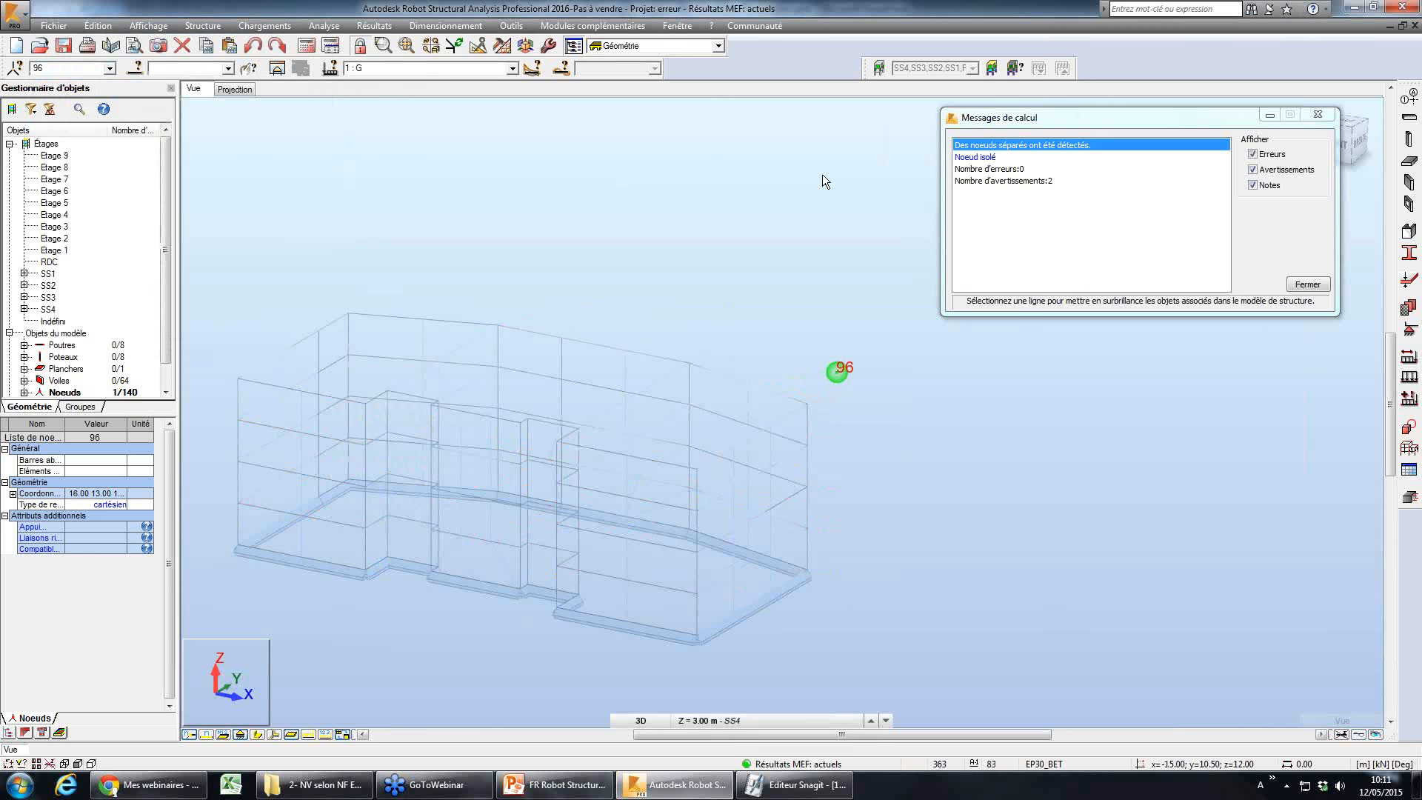
# - Highlight the node concerned by the "Noeud isolé" warning and close the calculation messages
pyautogui.click(1008, 157)
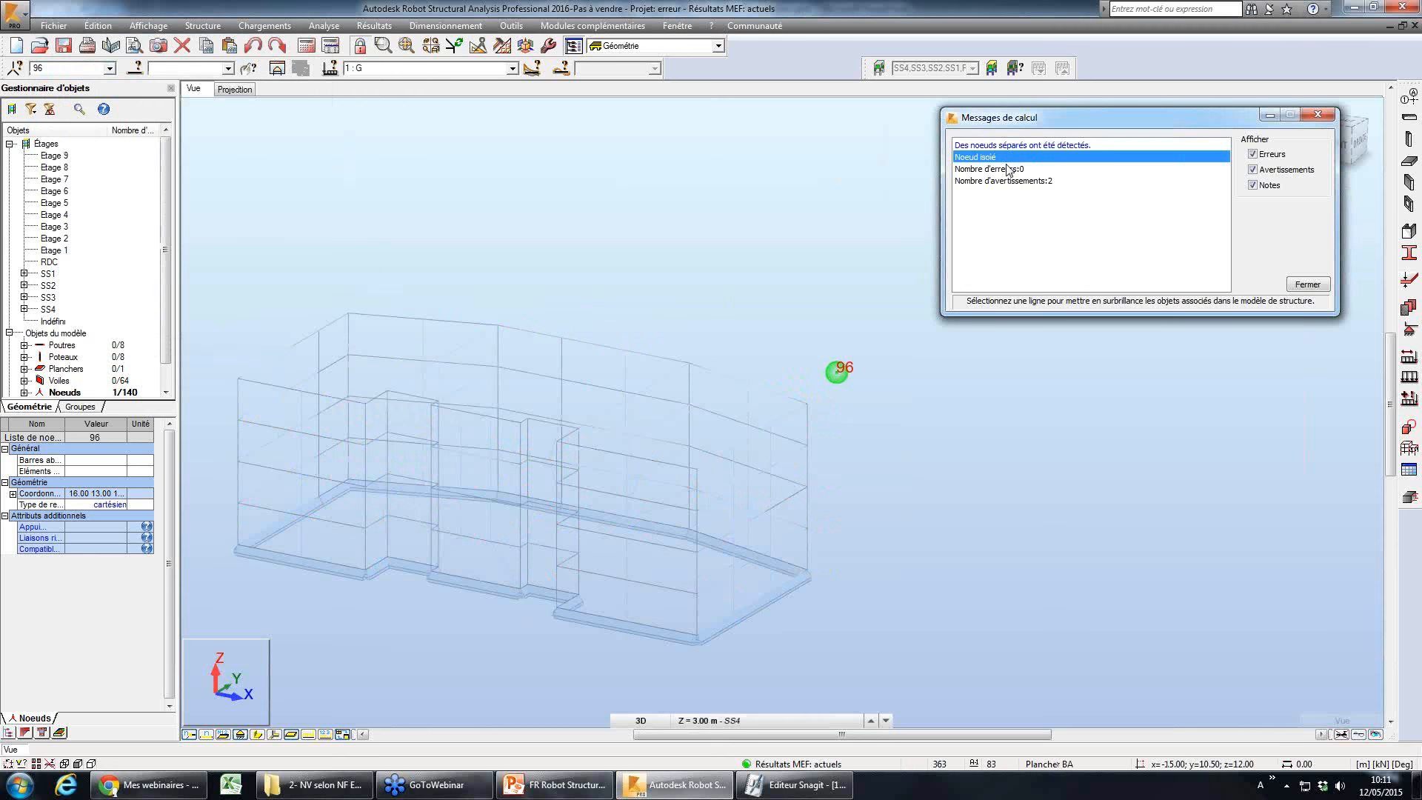
pyautogui.click(1324, 288)
# - Switch to PowerPoint, present the slides up to "Changements dans l'interface utilisateur", and end the slide show
pyautogui.hotkey('alt', 'Tab')
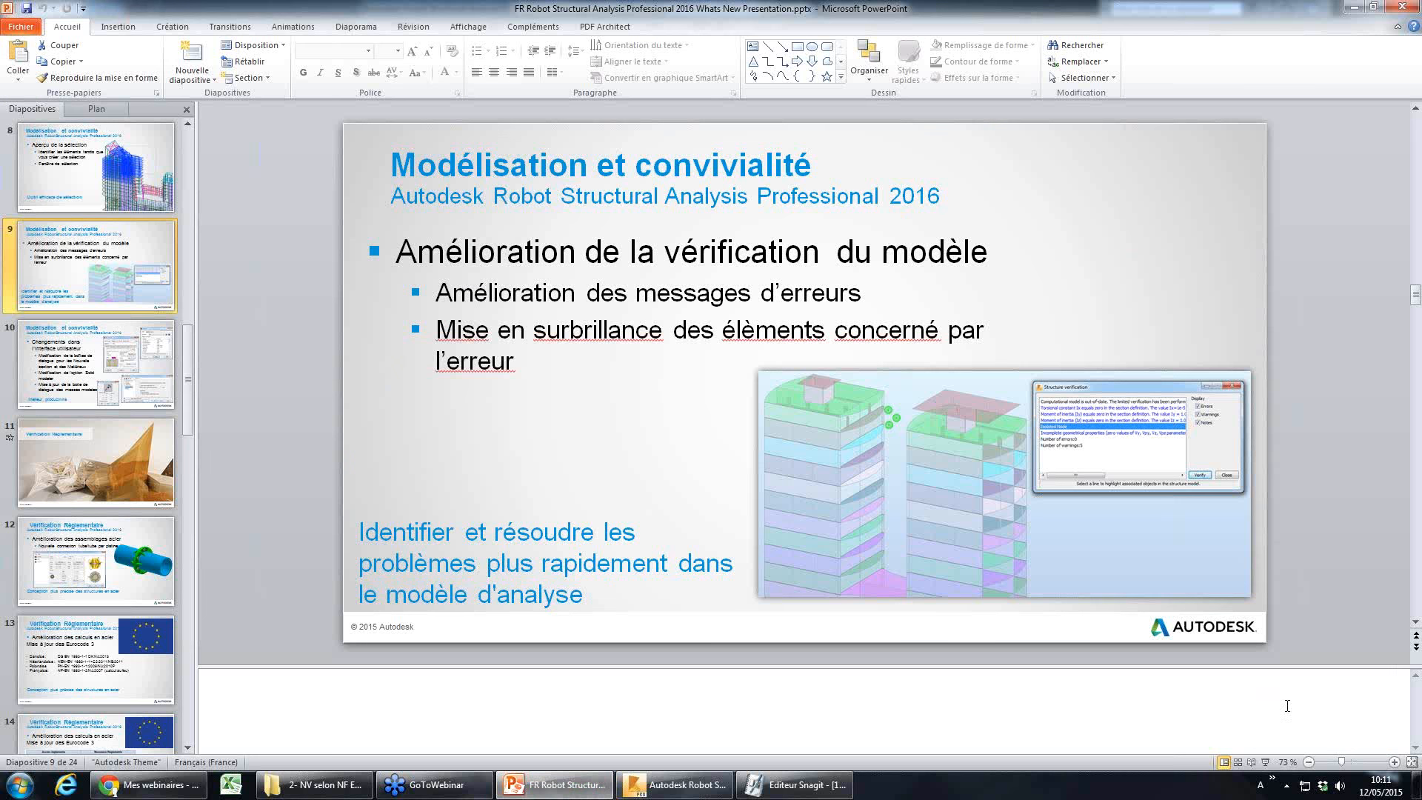
pyautogui.click(1265, 761)
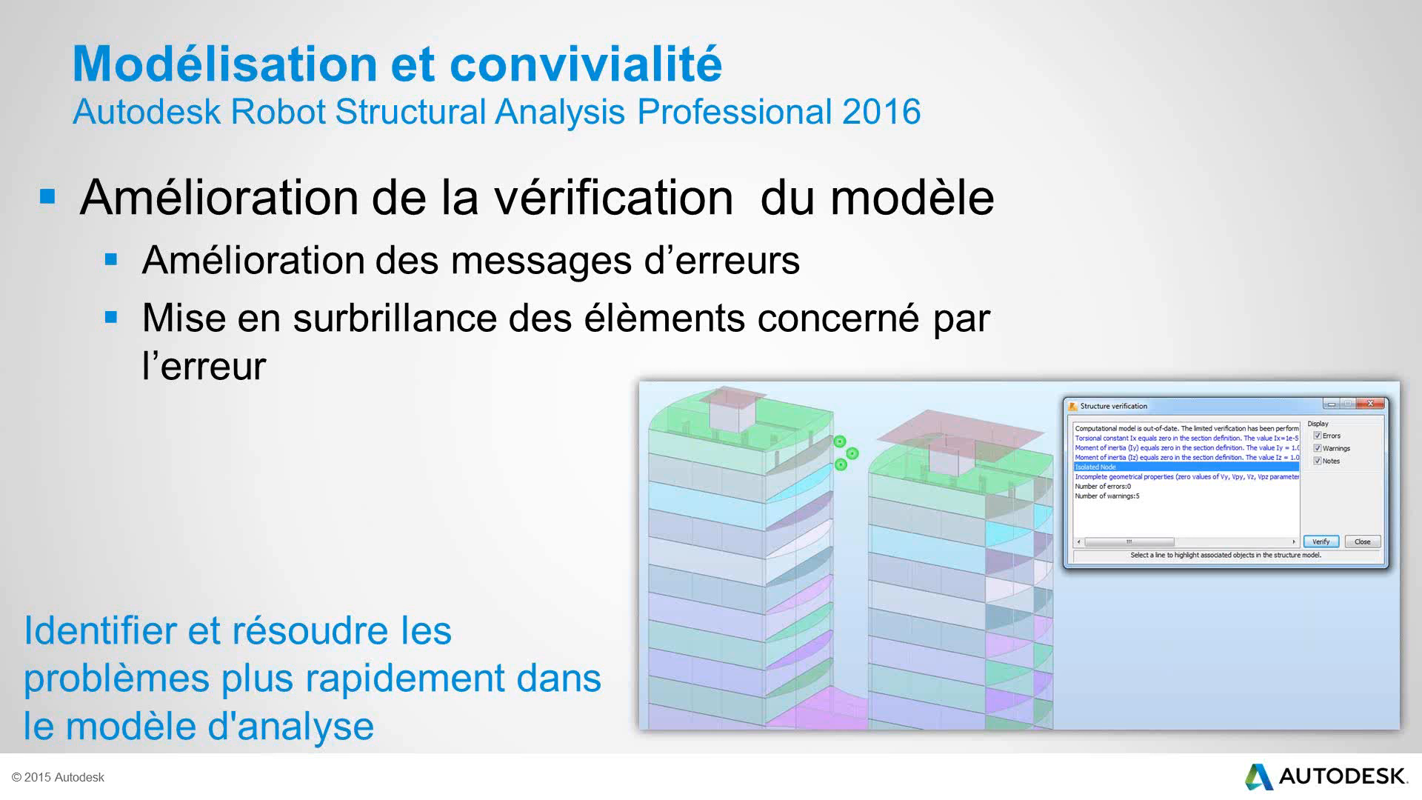
pyautogui.press('Right')
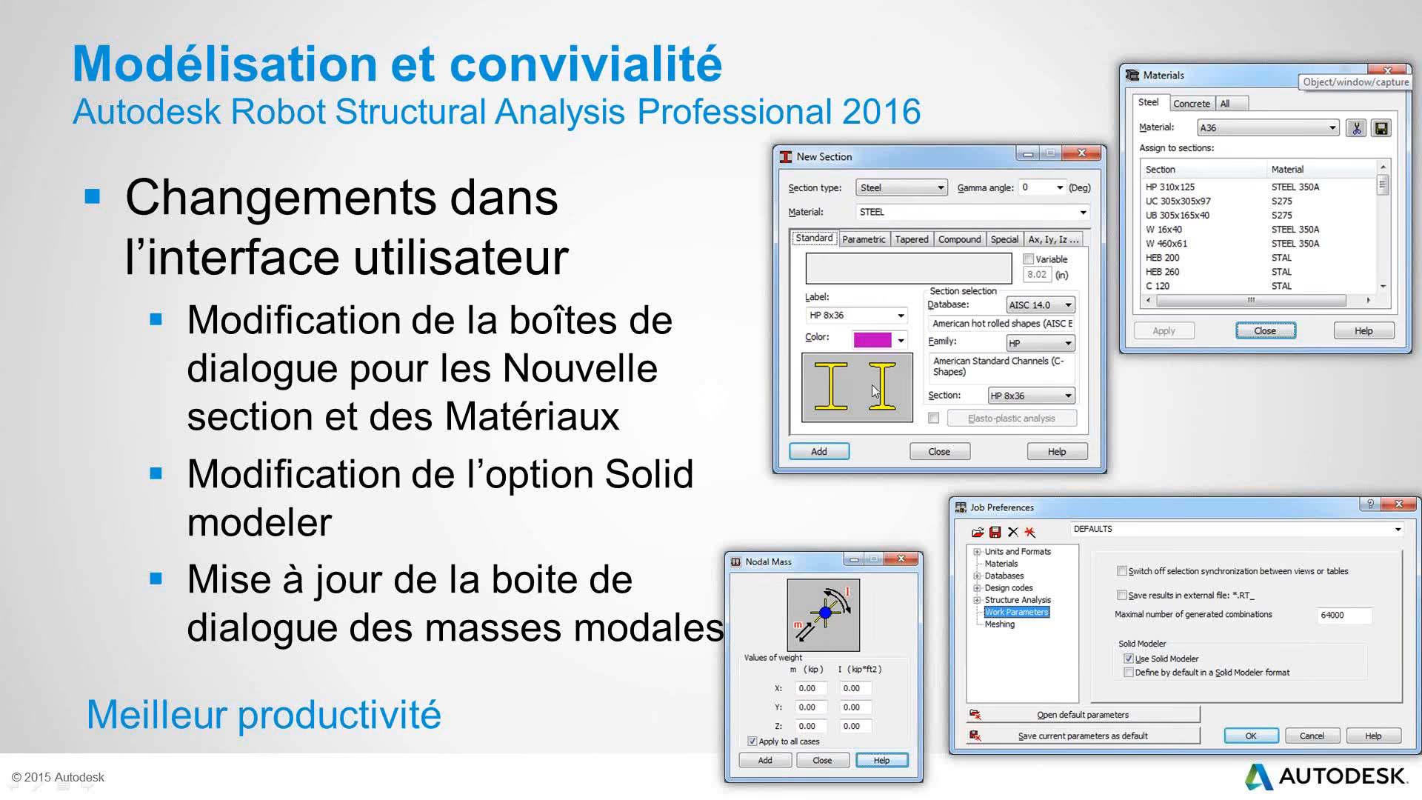
pyautogui.press('Escape')
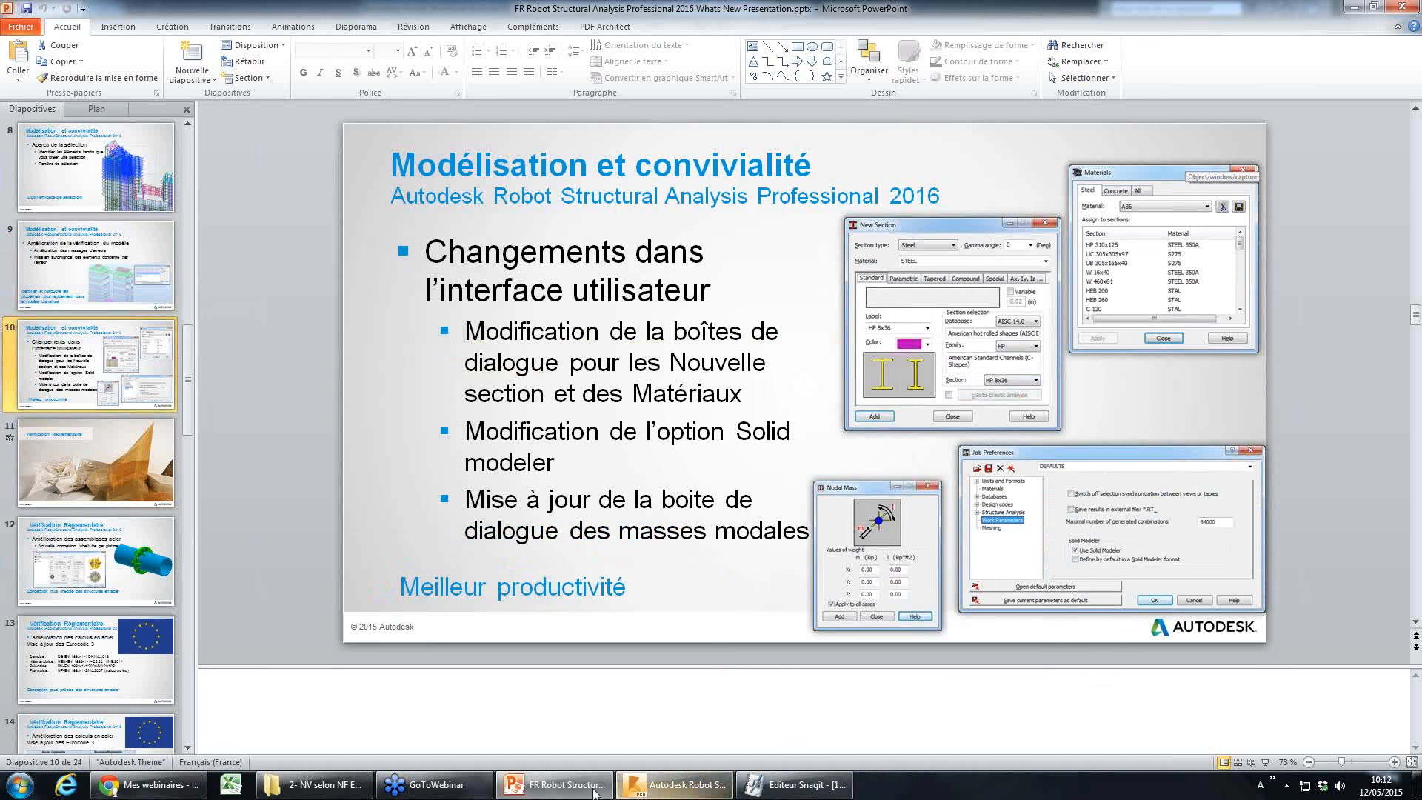
# - Return to Robot Structural Analysis, start a new section definition, and examine the section types and the materials offered for Bois
pyautogui.click(703, 783)
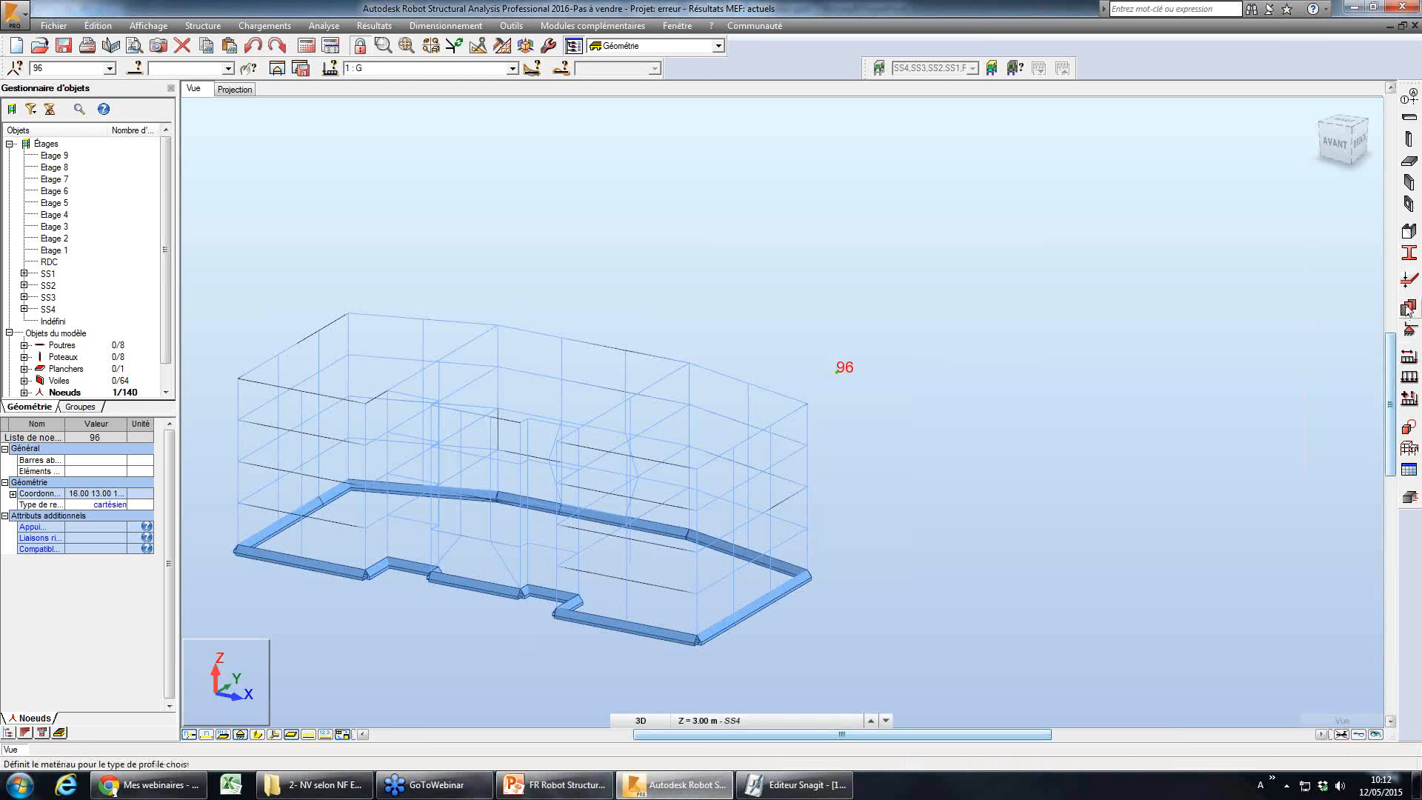
pyautogui.click(557, 107)
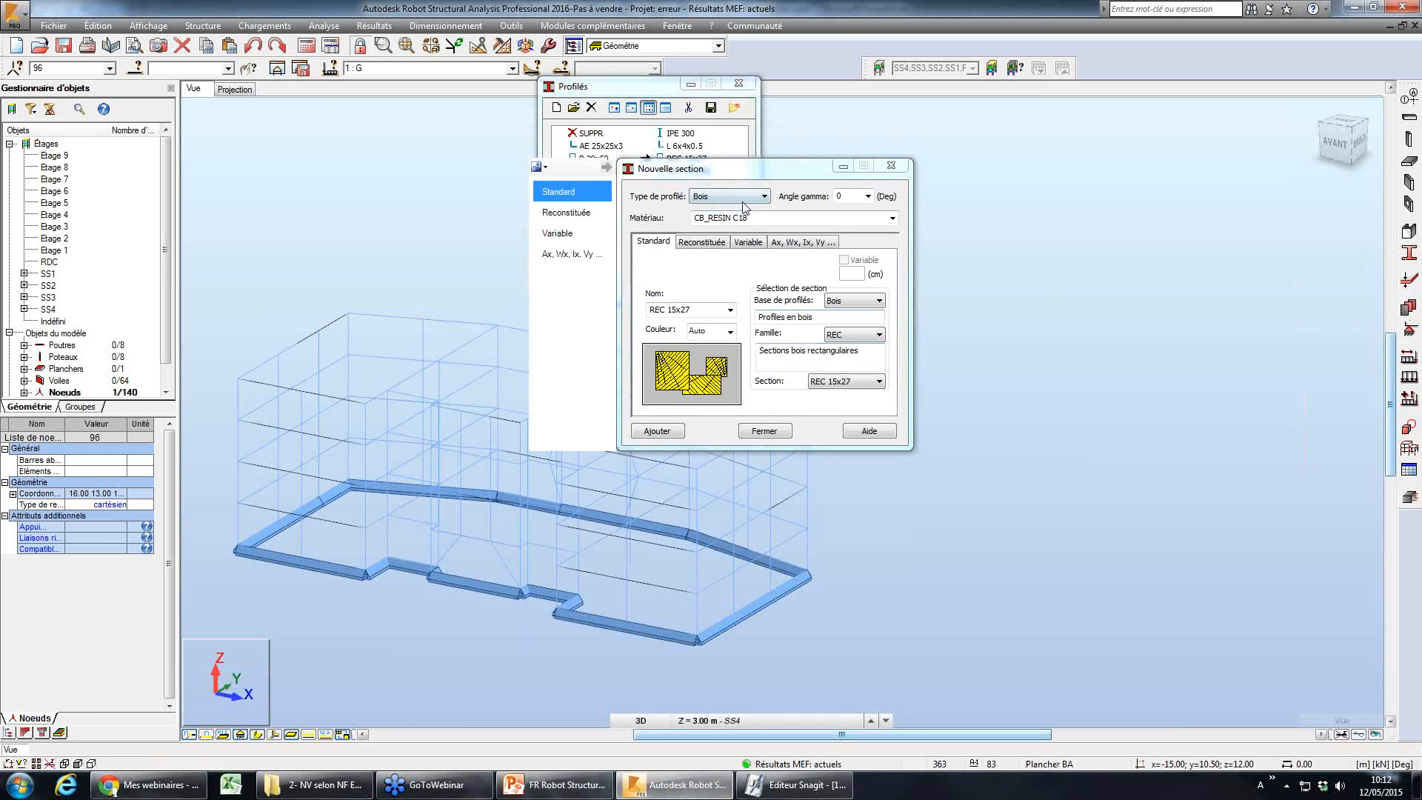
pyautogui.click(744, 199)
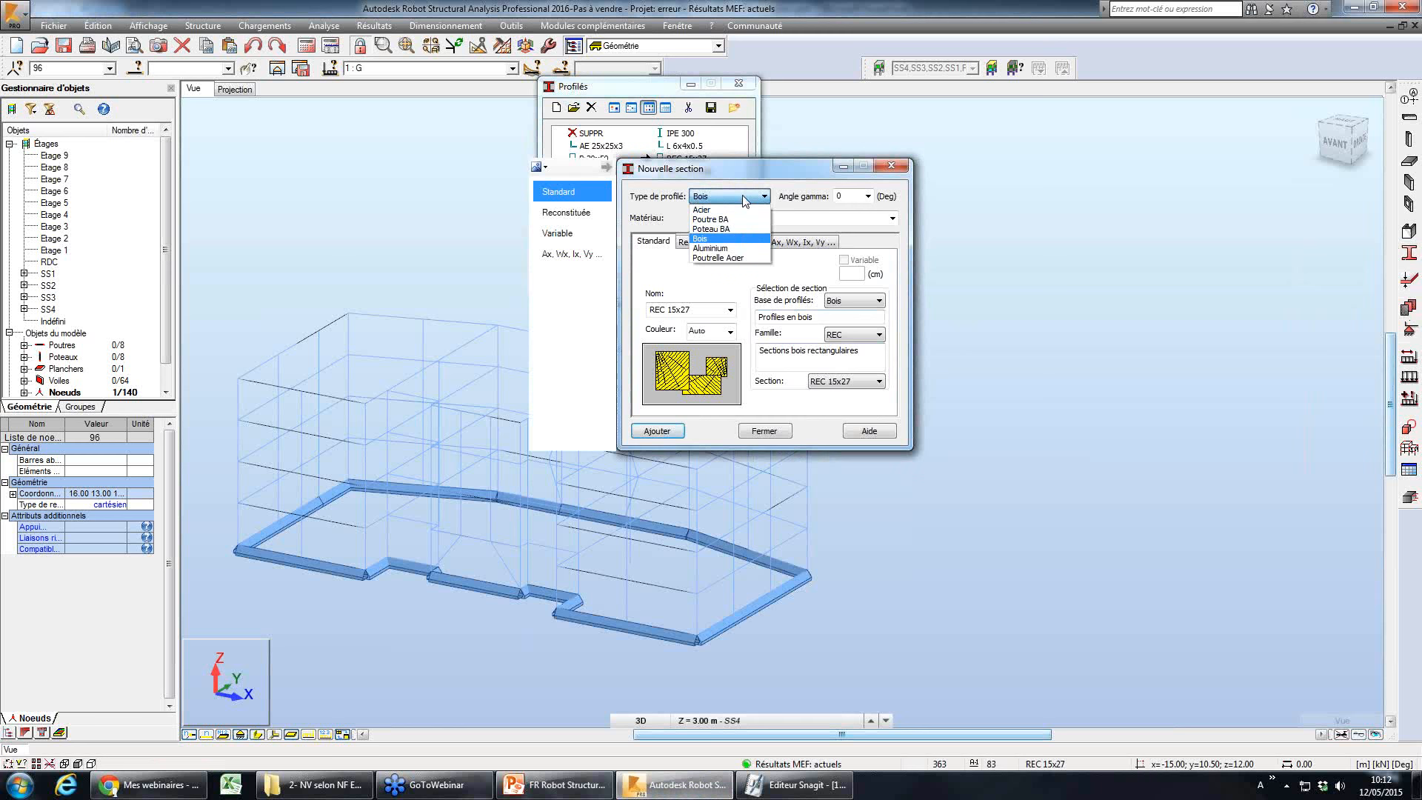
pyautogui.click(745, 200)
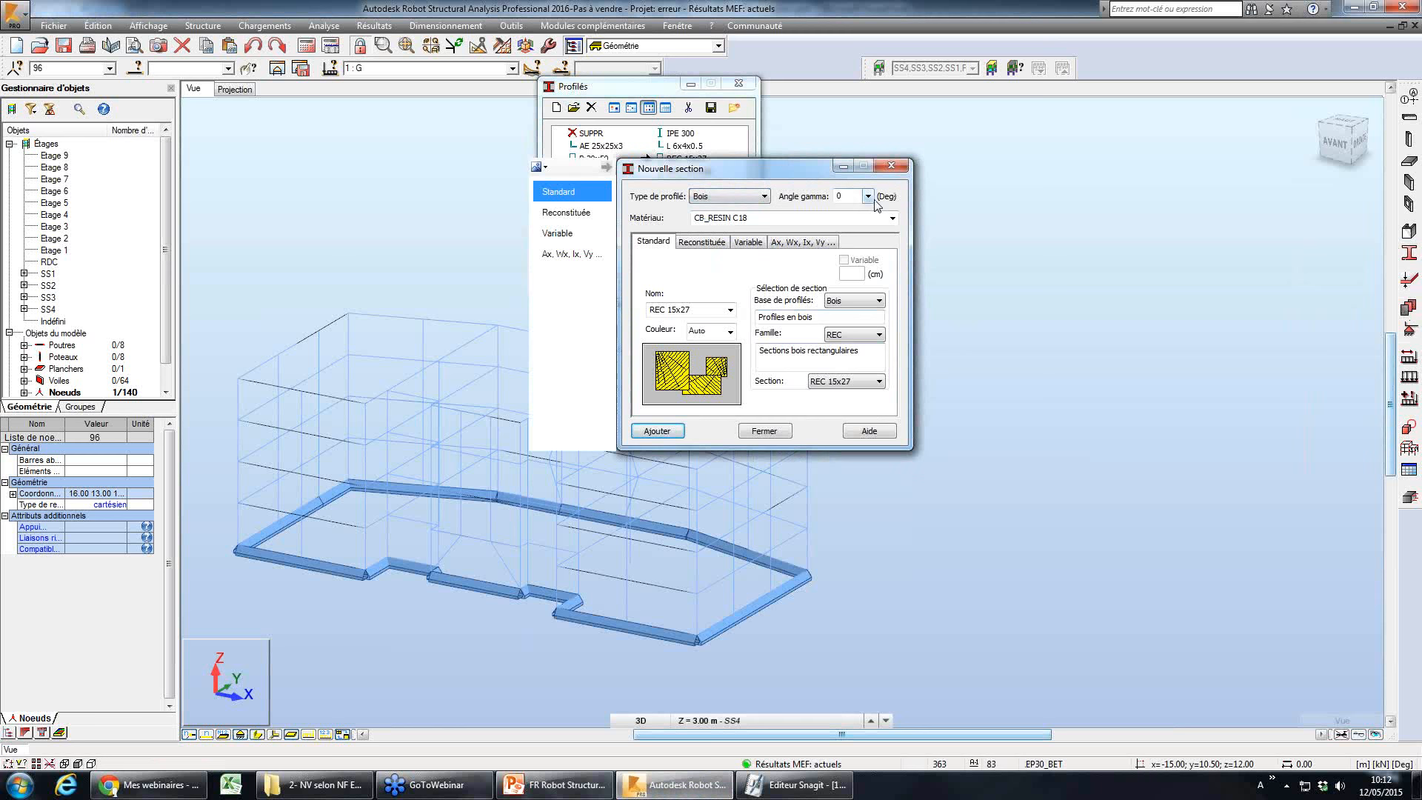
pyautogui.click(892, 218)
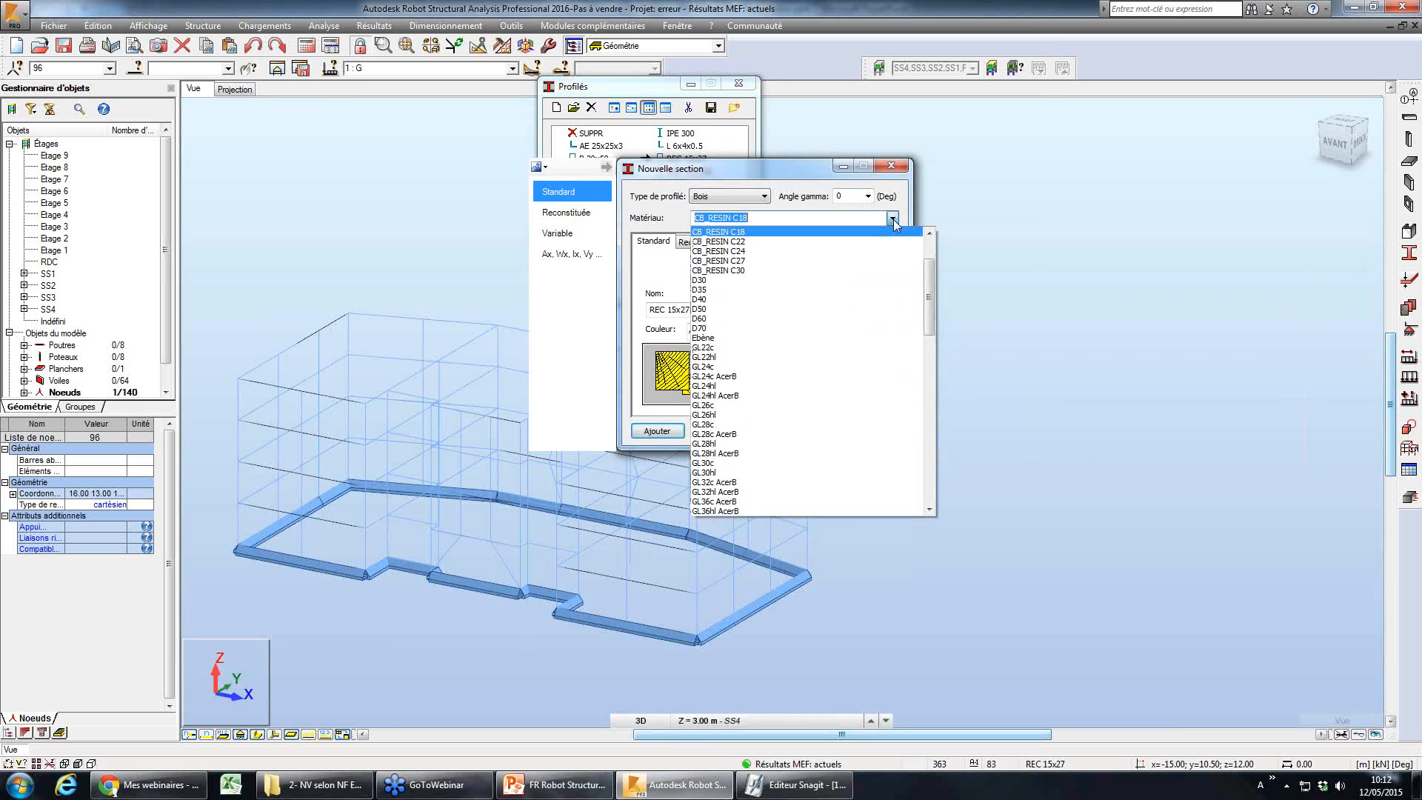
pyautogui.click(892, 219)
# - Switch the section type to Acier, examine the steel materials offered, and close the new section definition without adding it
pyautogui.click(761, 197)
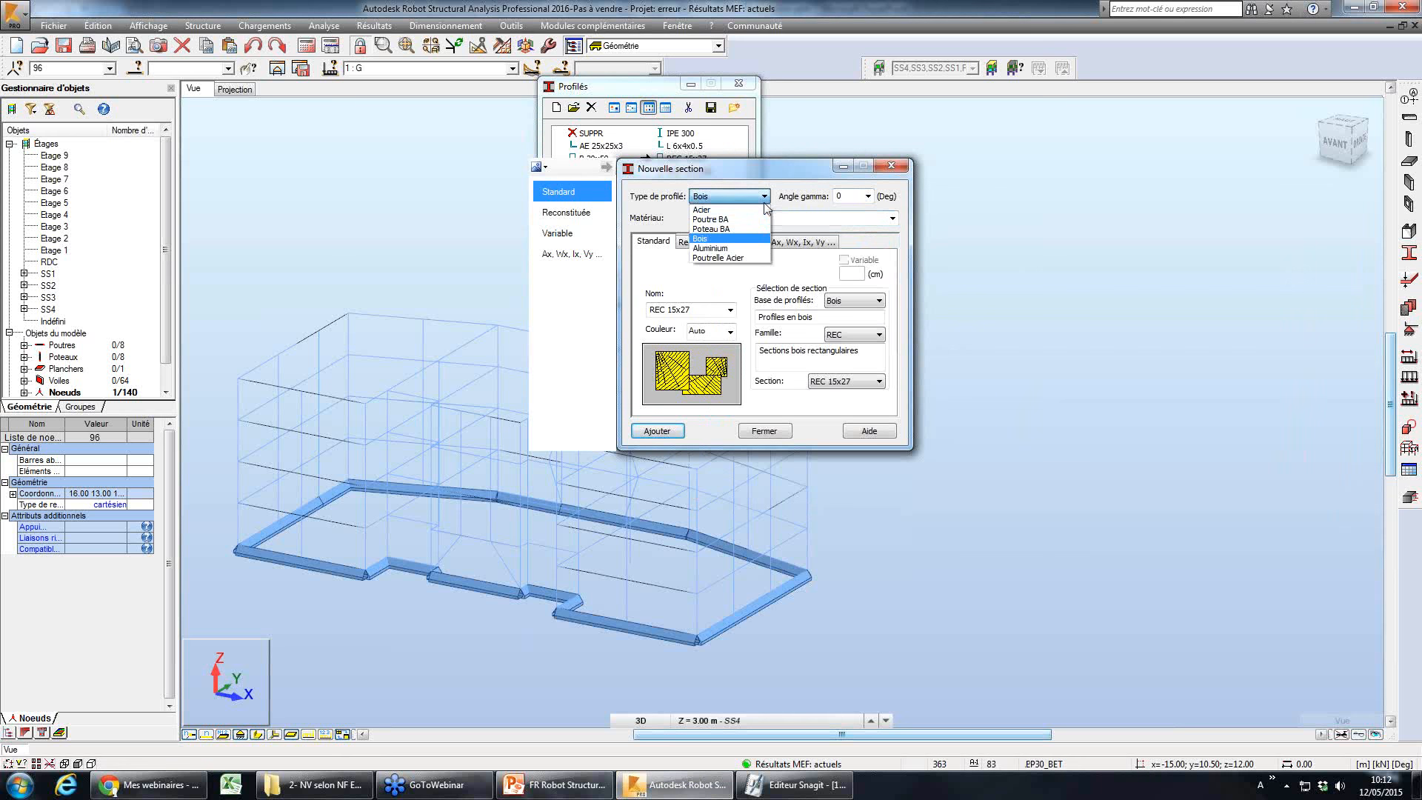
pyautogui.click(754, 210)
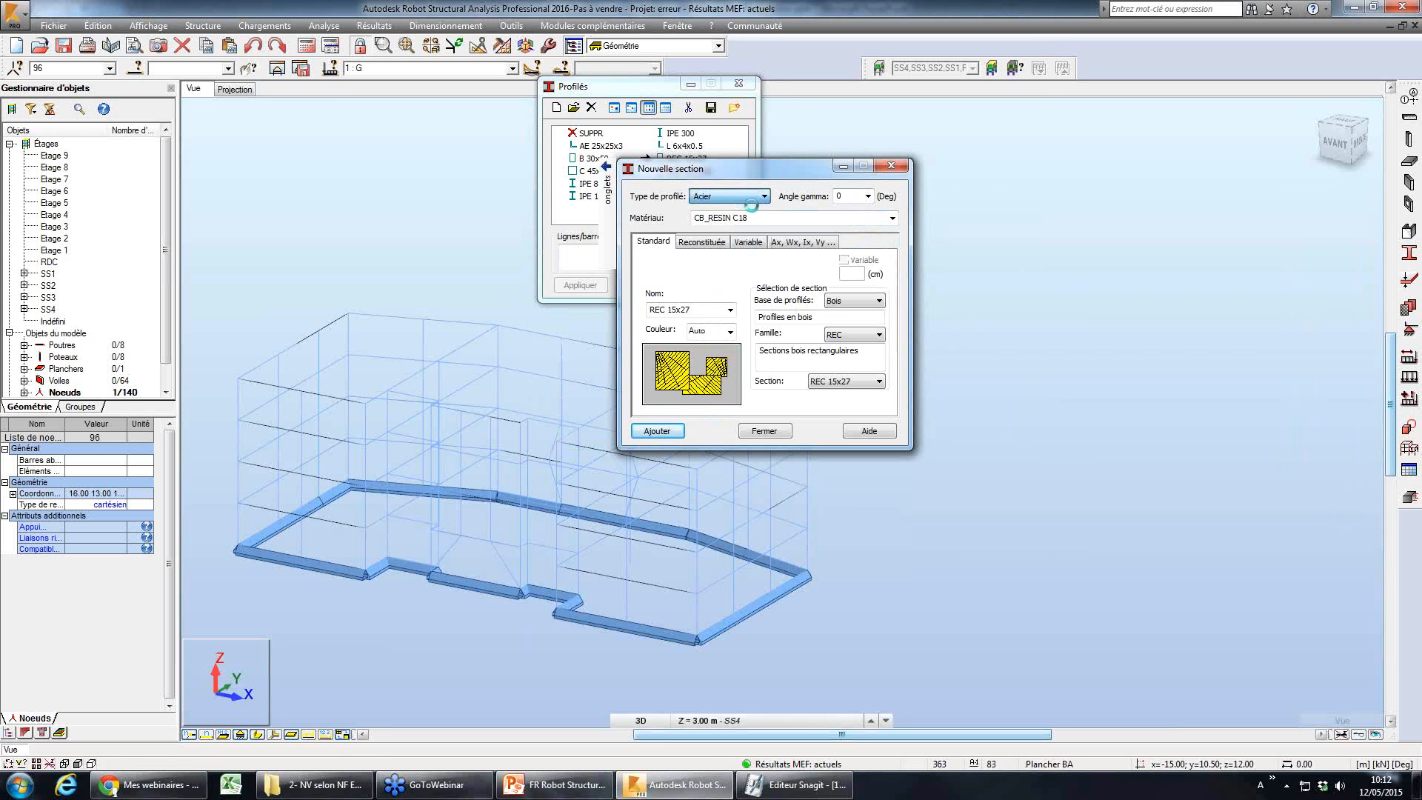
pyautogui.click(892, 219)
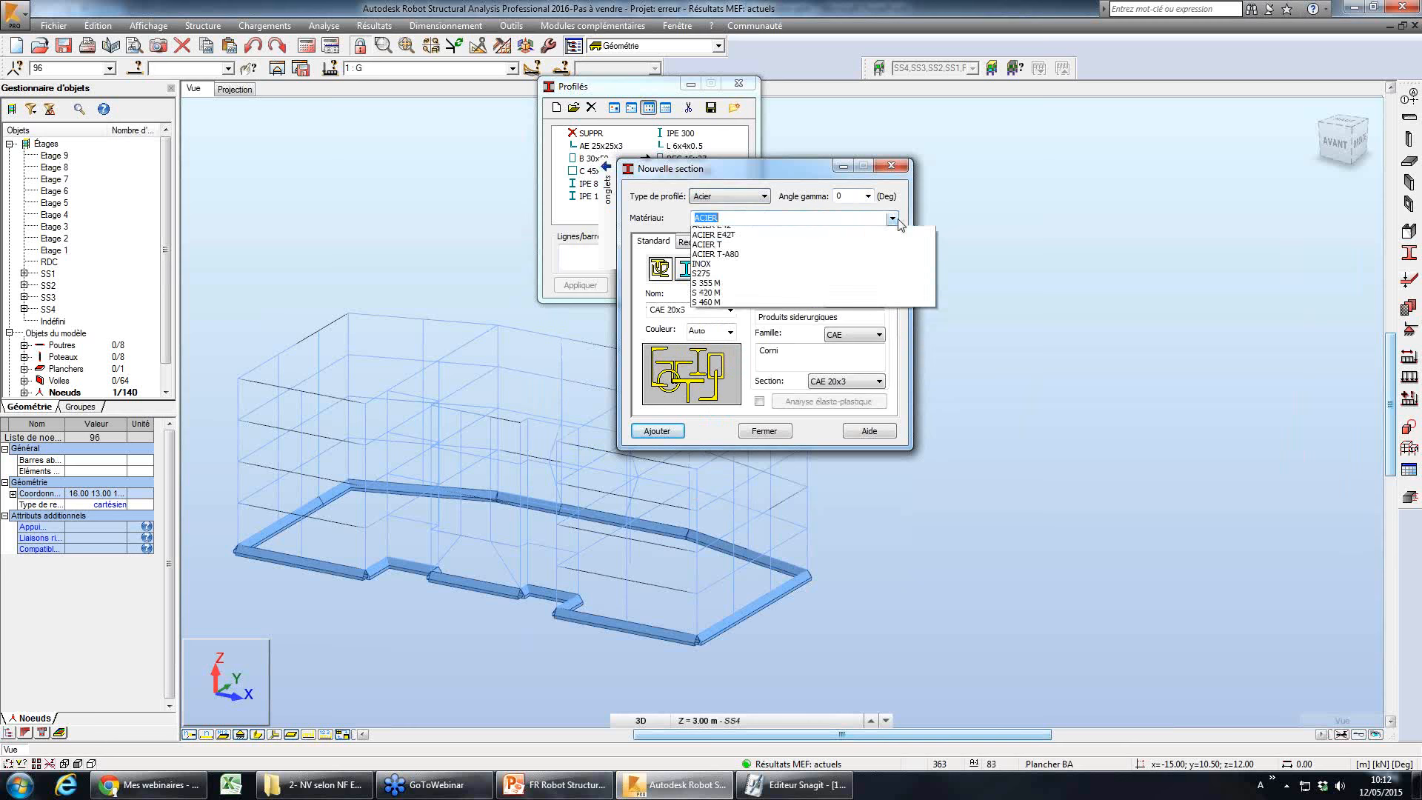
pyautogui.click(661, 208)
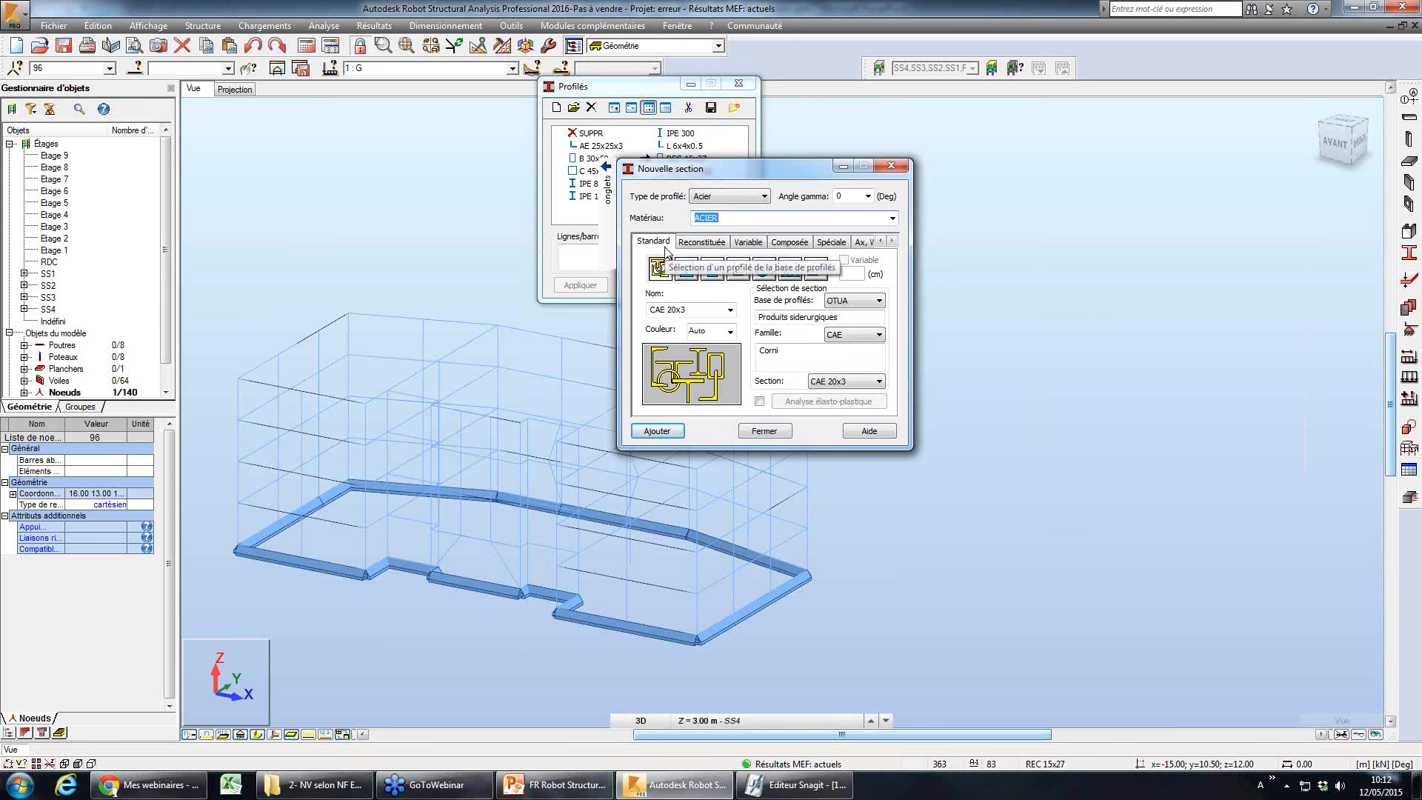
pyautogui.click(763, 432)
# - Check the interface changes slide in PowerPoint, and review the steel, concrete and timber material assignments in Robot Structural Analysis
pyautogui.click(563, 786)
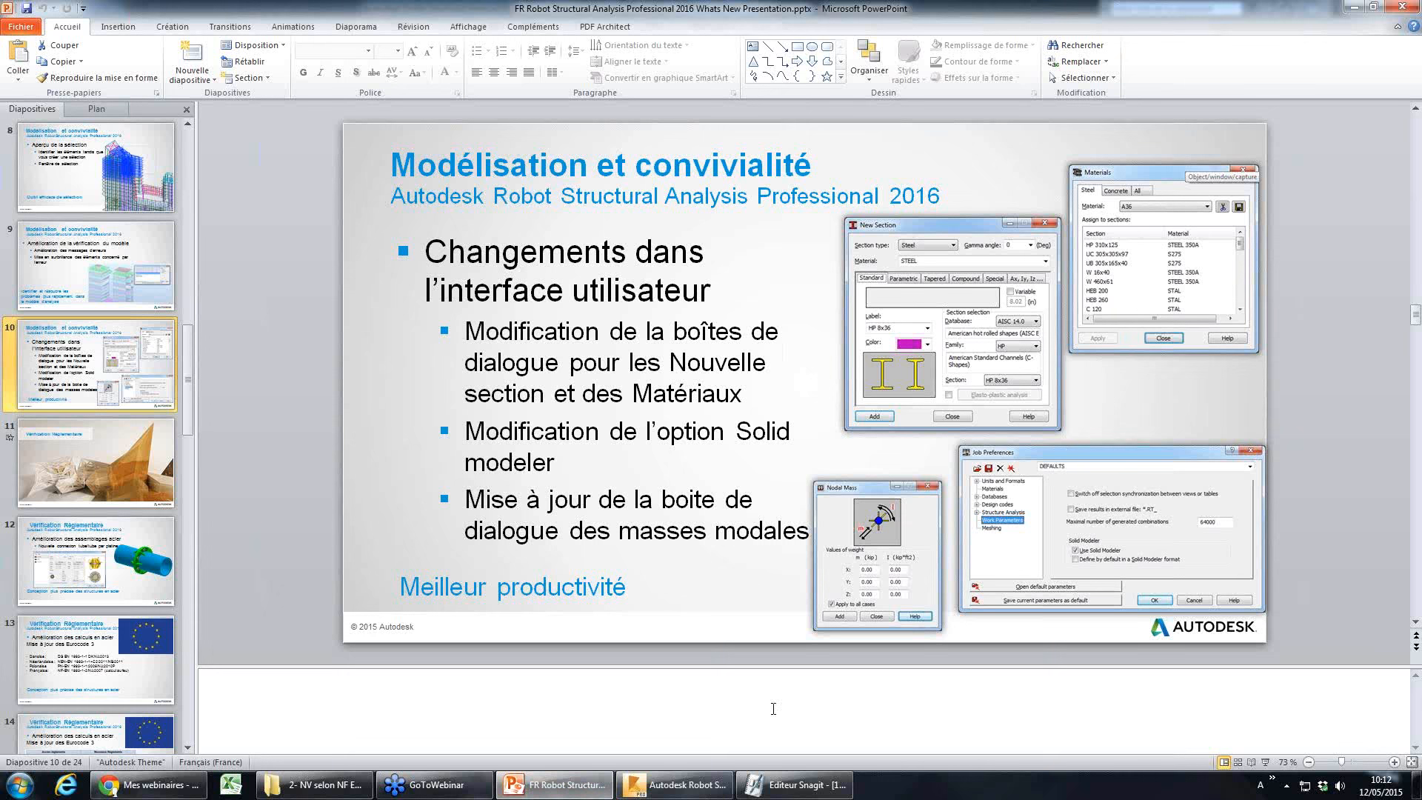
pyautogui.click(675, 784)
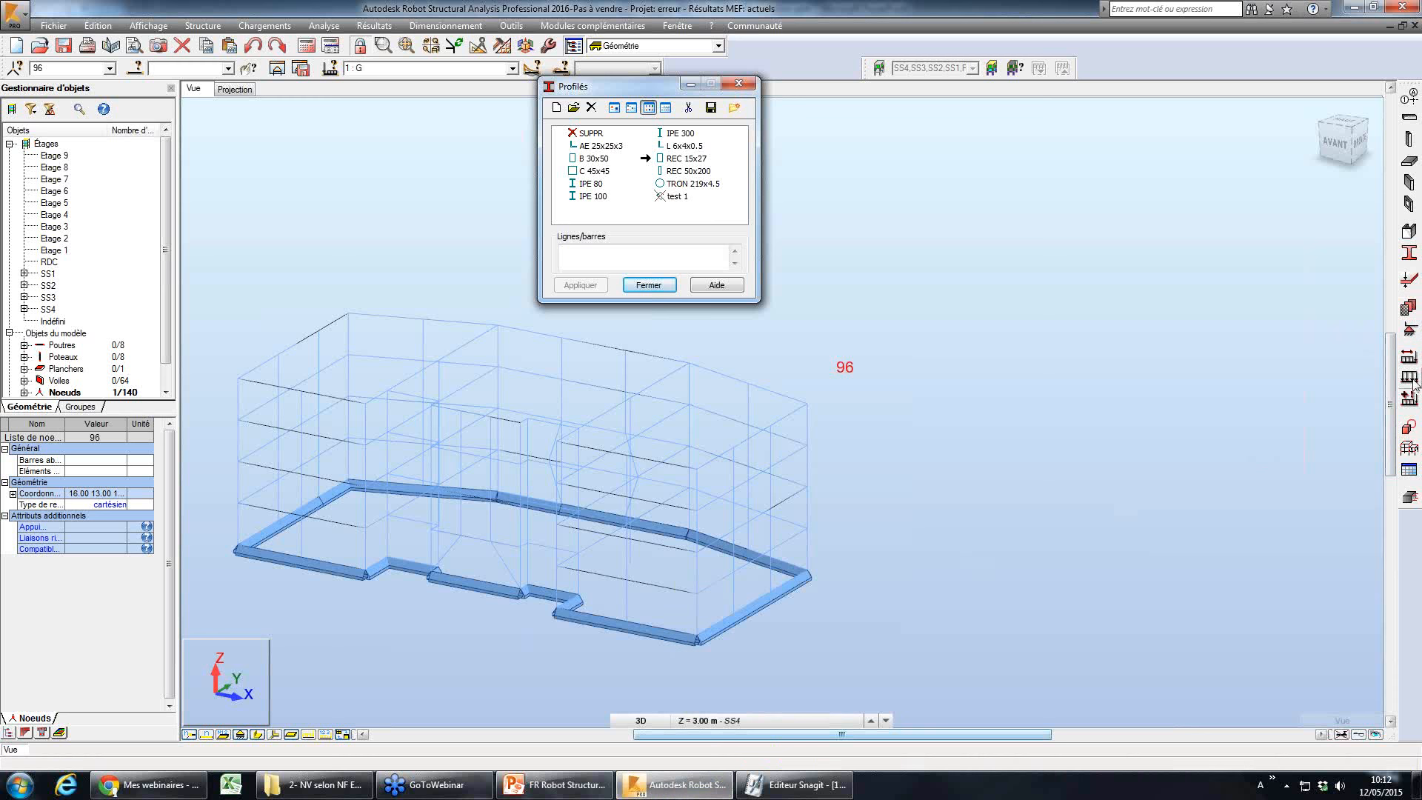
pyautogui.click(1409, 329)
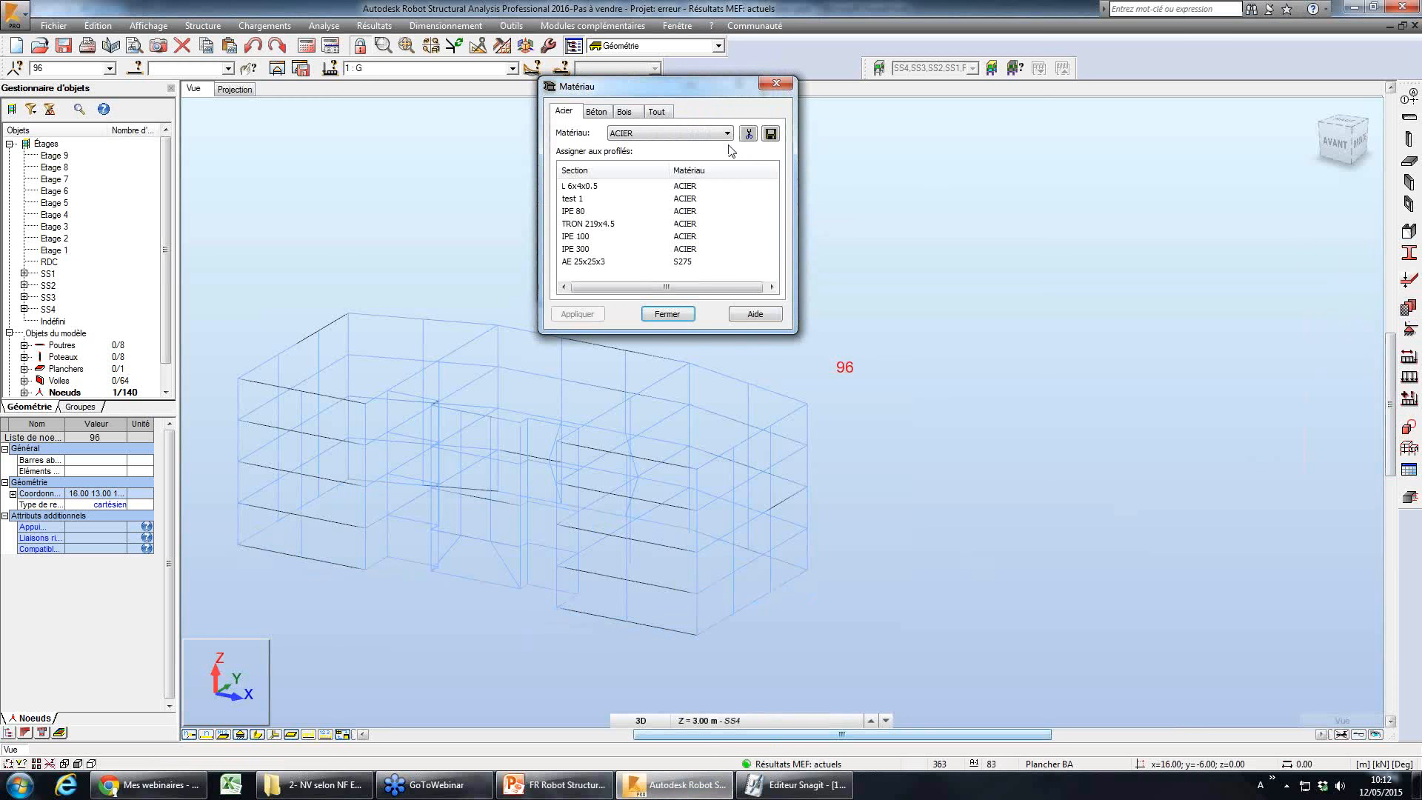
pyautogui.moveTo(669, 87); pyautogui.dragTo(1028, 207)
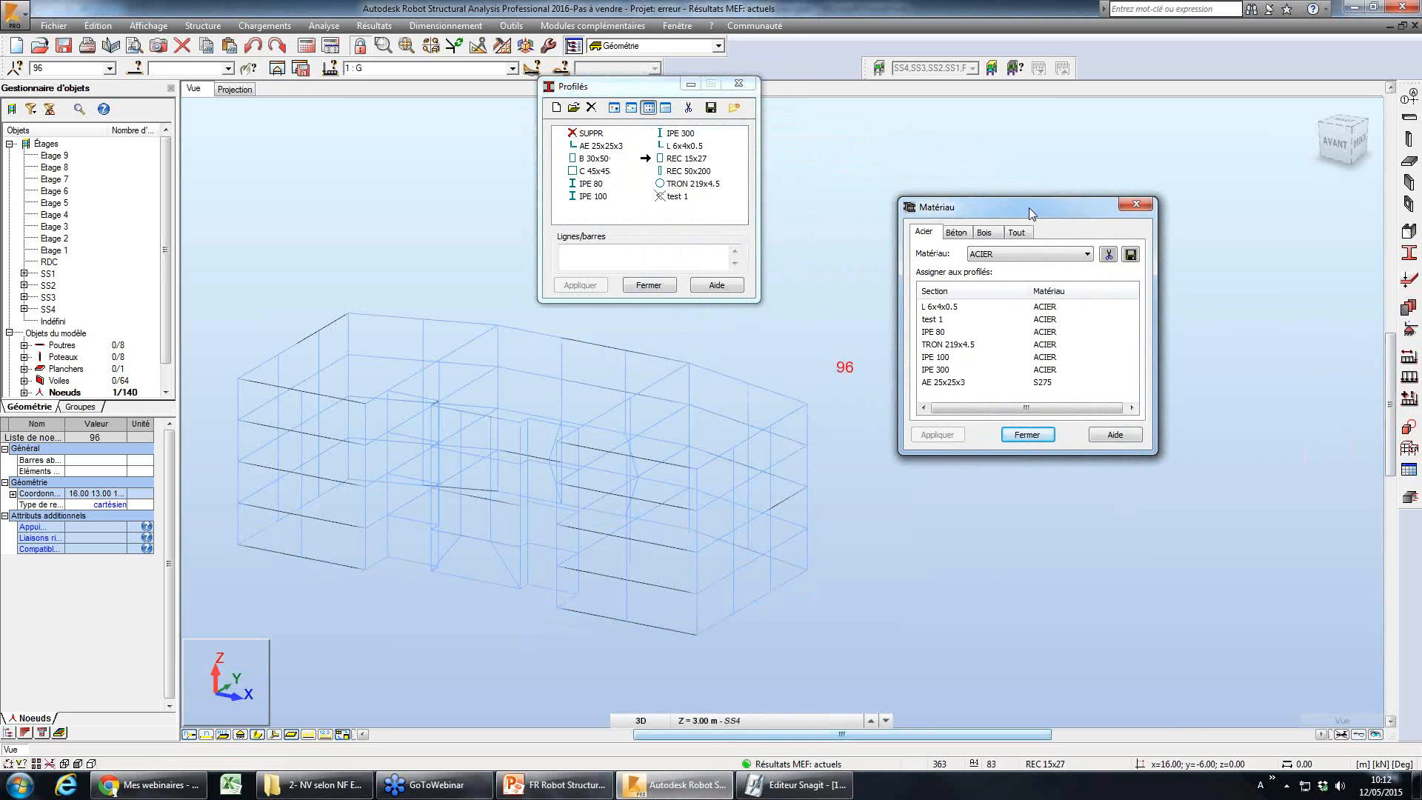
pyautogui.click(957, 235)
pyautogui.click(983, 234)
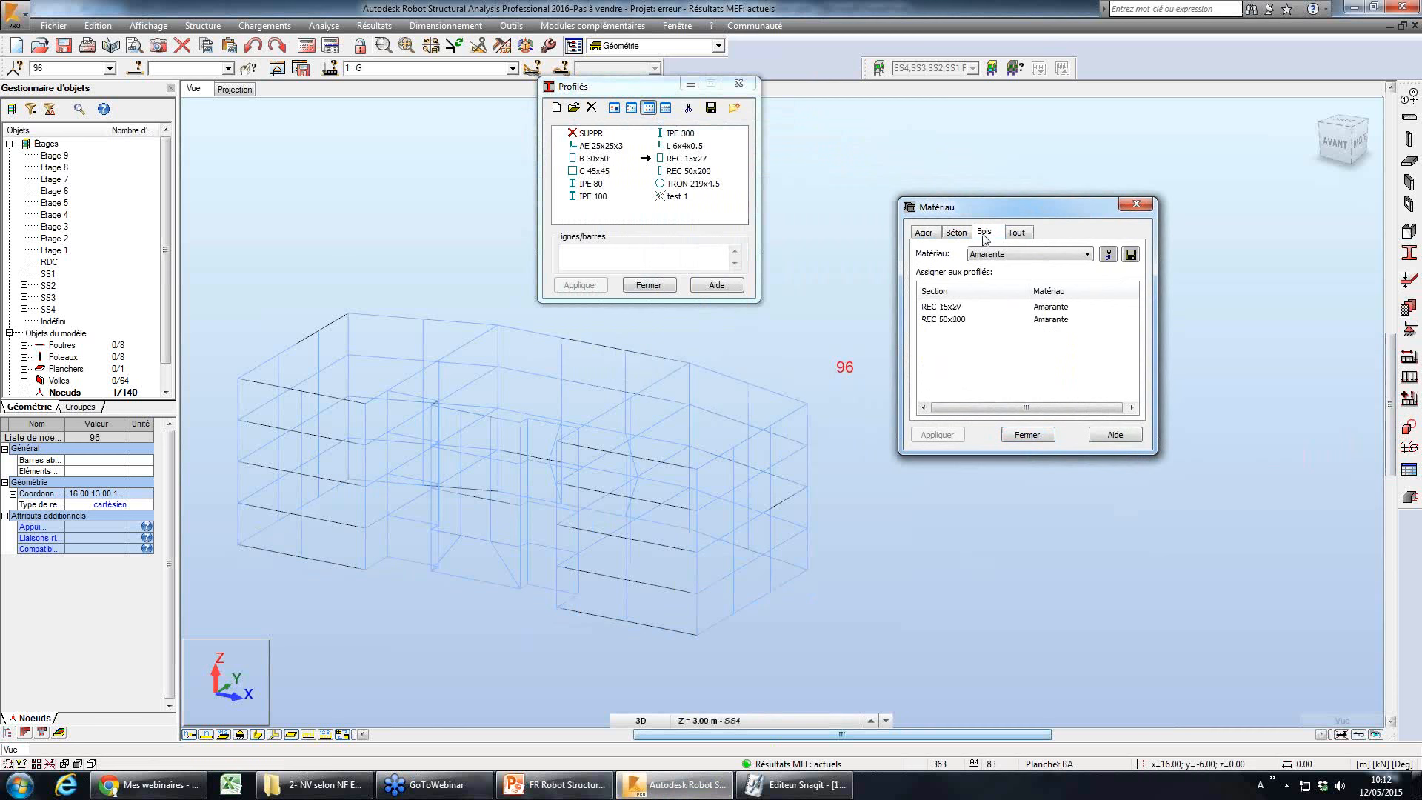
pyautogui.click(915, 234)
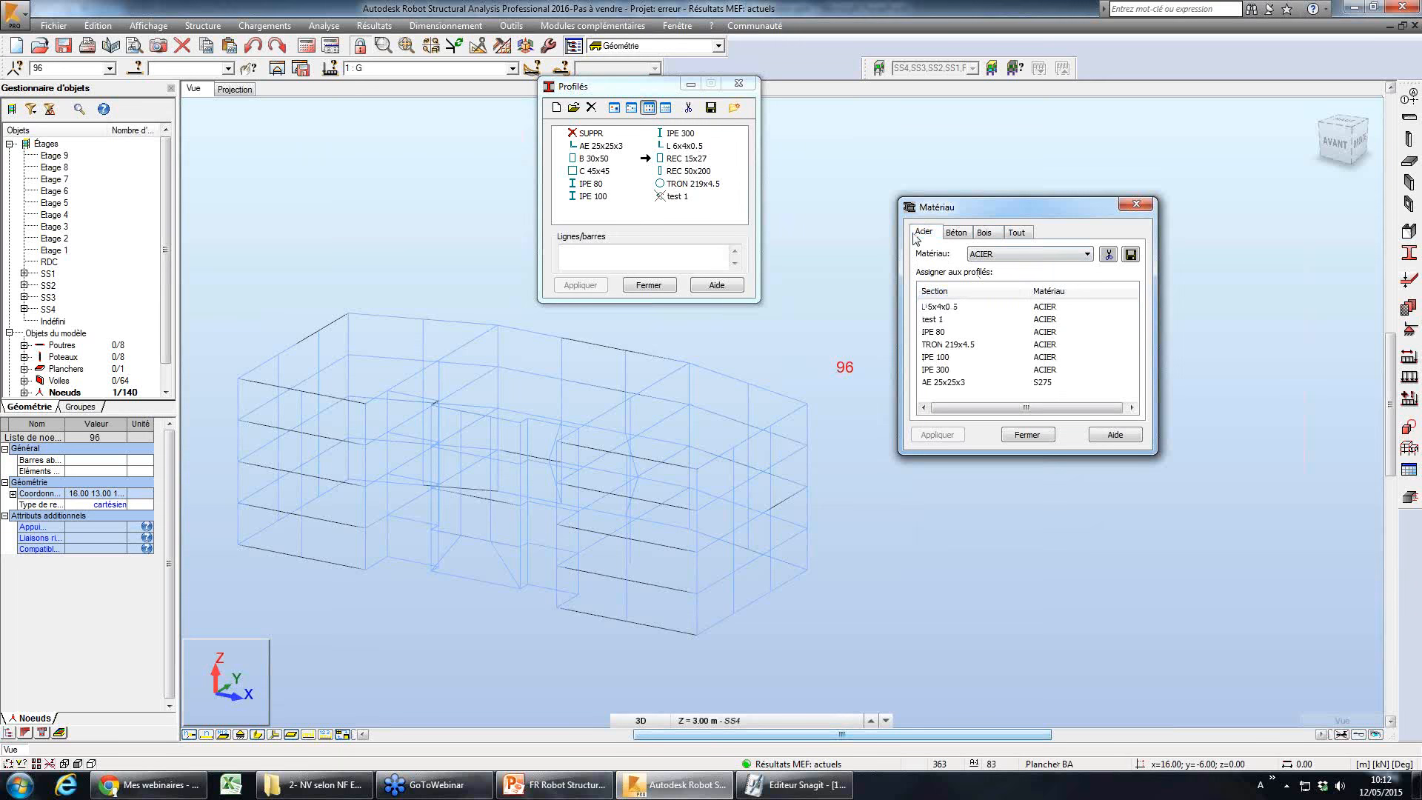
# - Check the interface changes slide in PowerPoint, and examine the Solid Modeler options in the Robot Structural Analysis job preferences without changing them
pyautogui.click(561, 790)
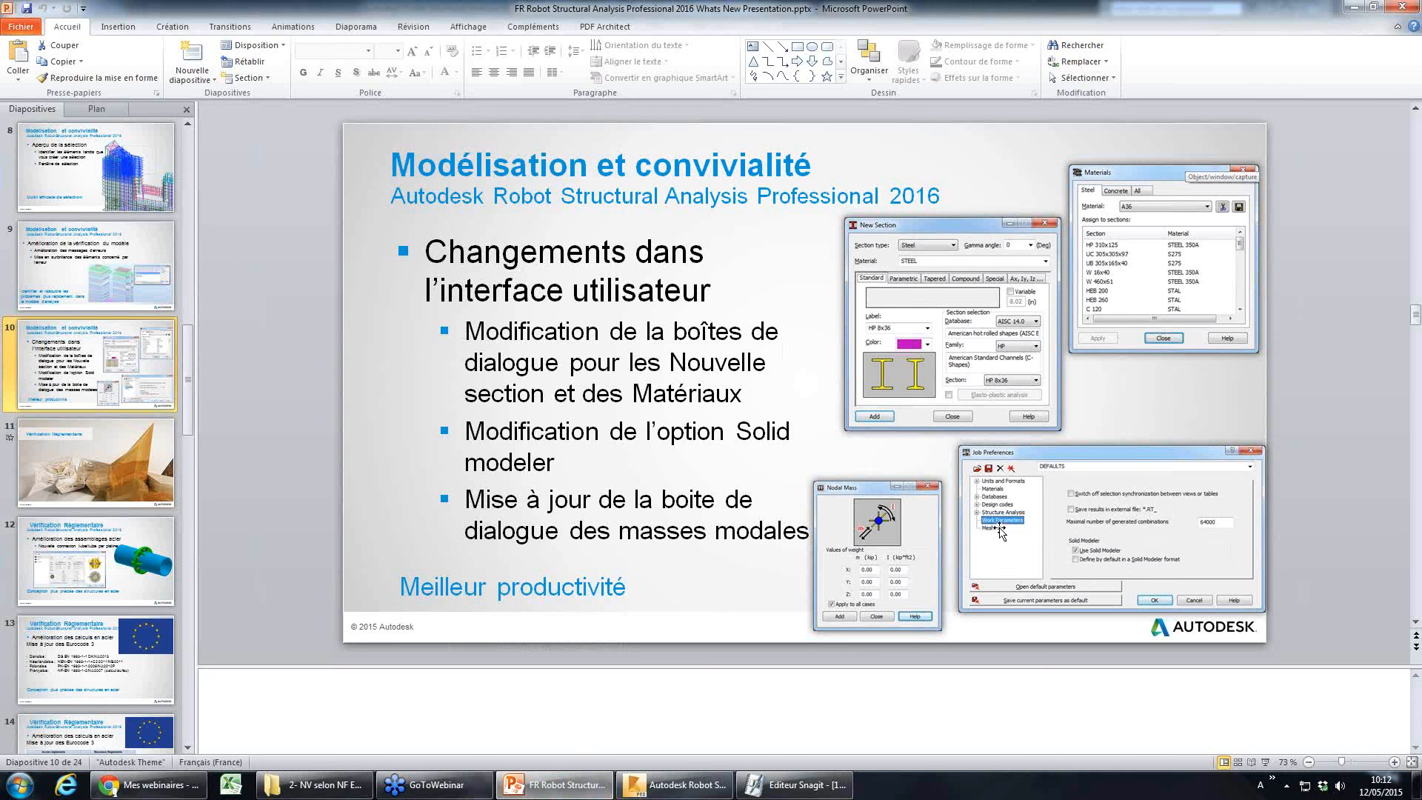
pyautogui.click(675, 784)
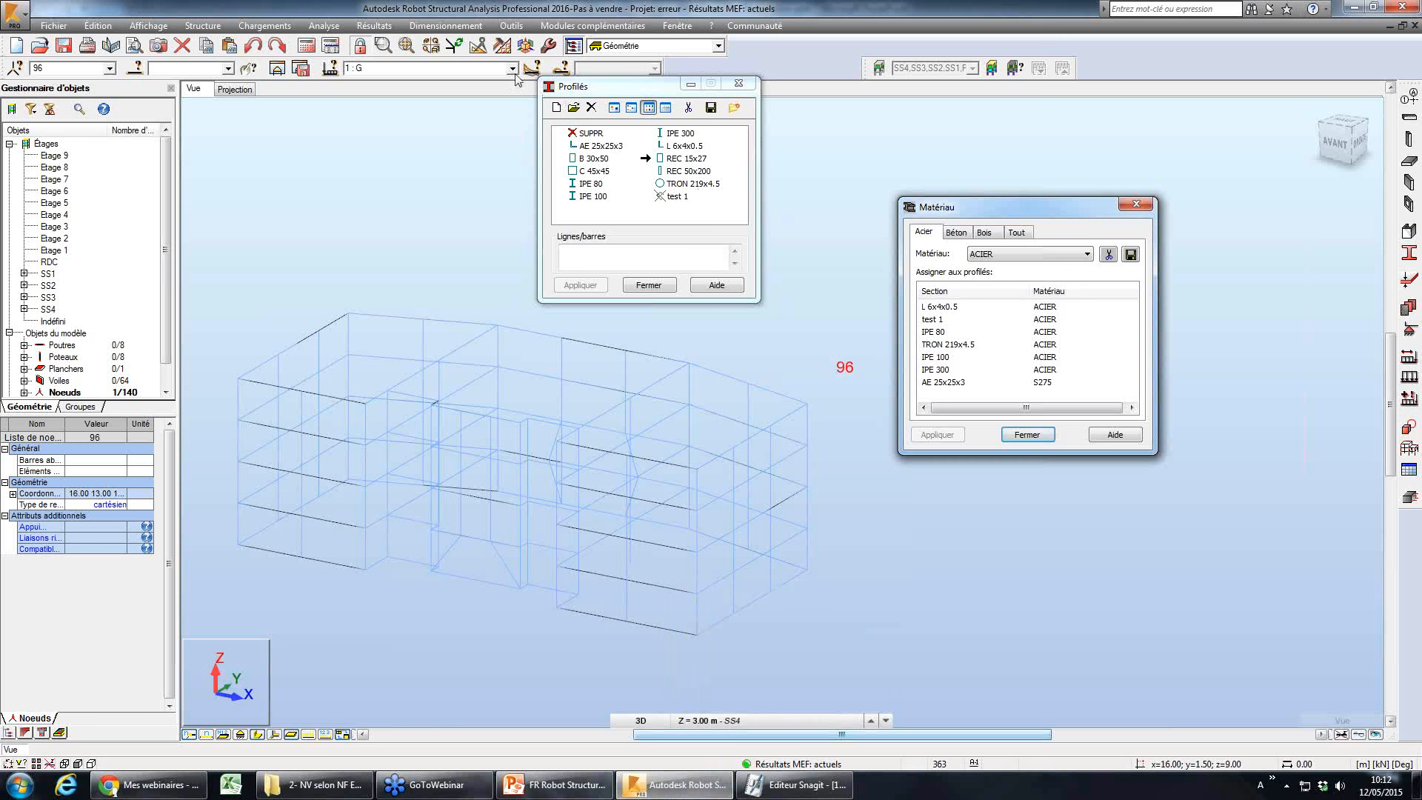
pyautogui.click(738, 83)
pyautogui.click(511, 25)
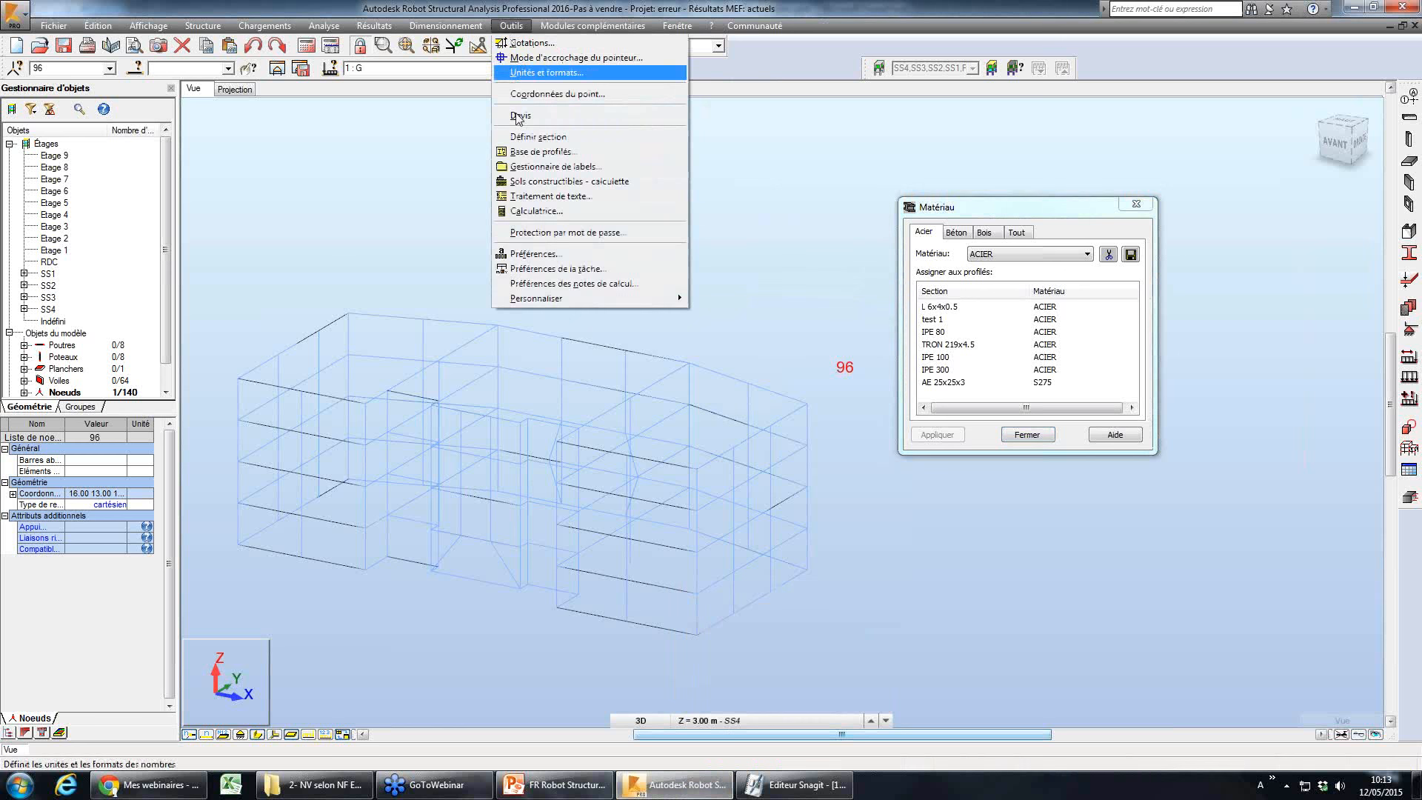
pyautogui.click(556, 269)
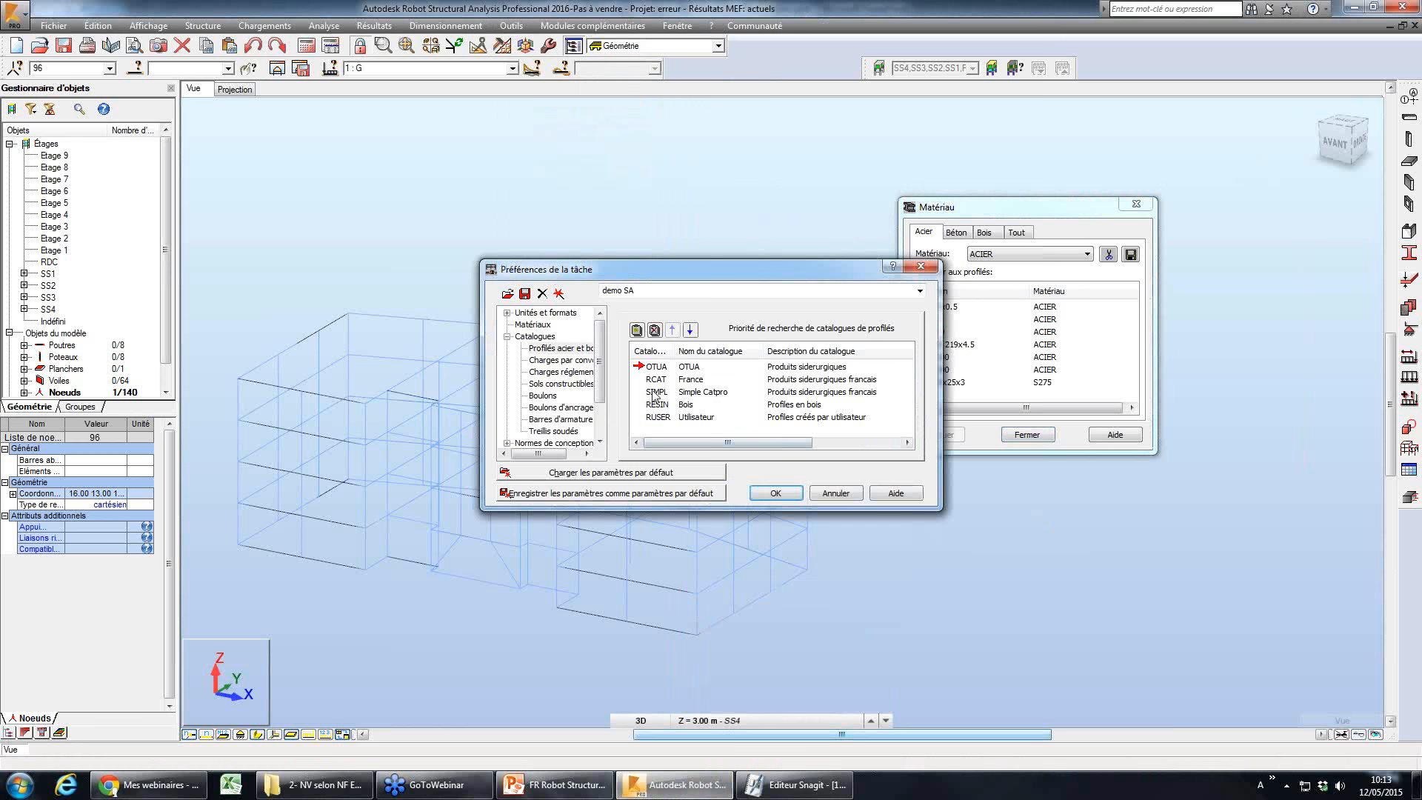
pyautogui.click(508, 337)
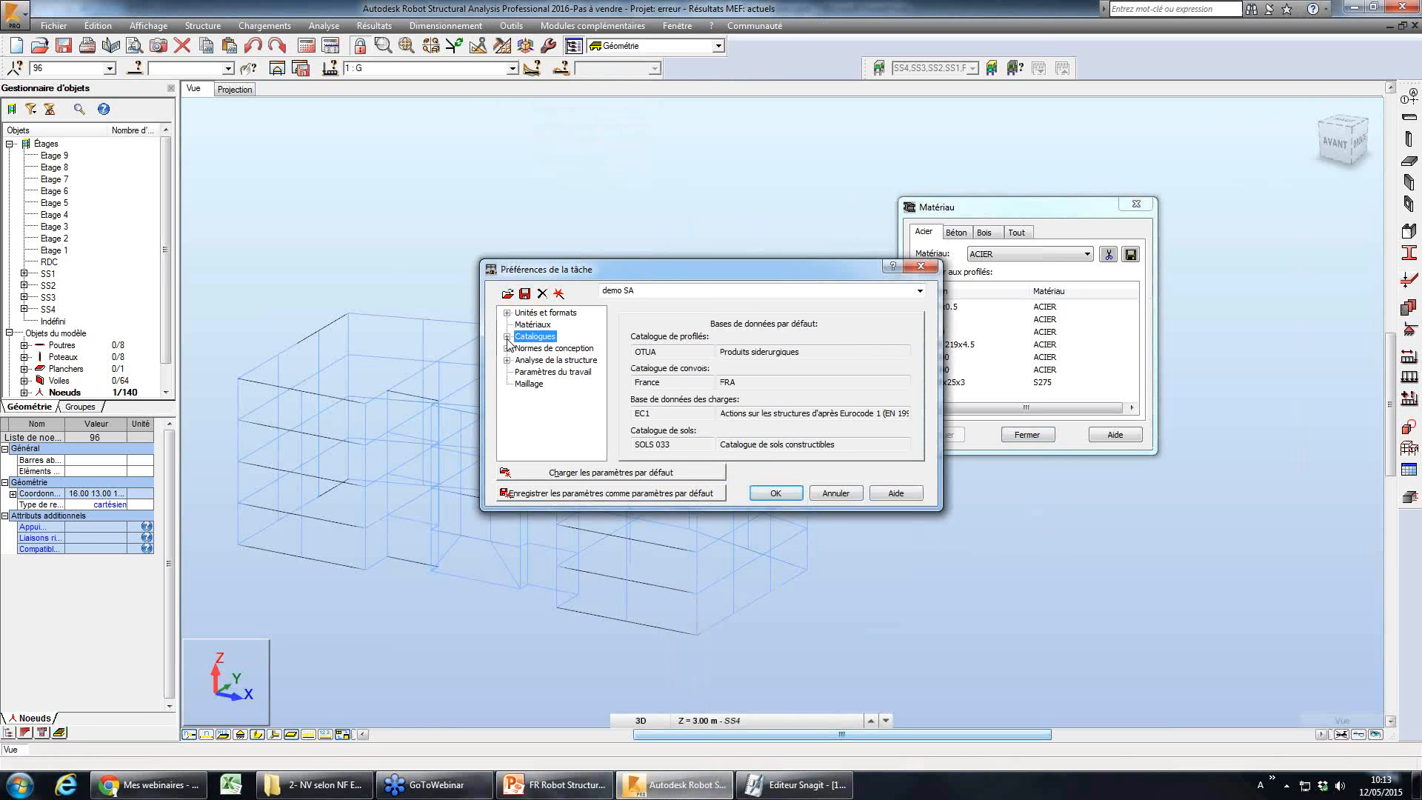
pyautogui.click(528, 382)
pyautogui.click(533, 372)
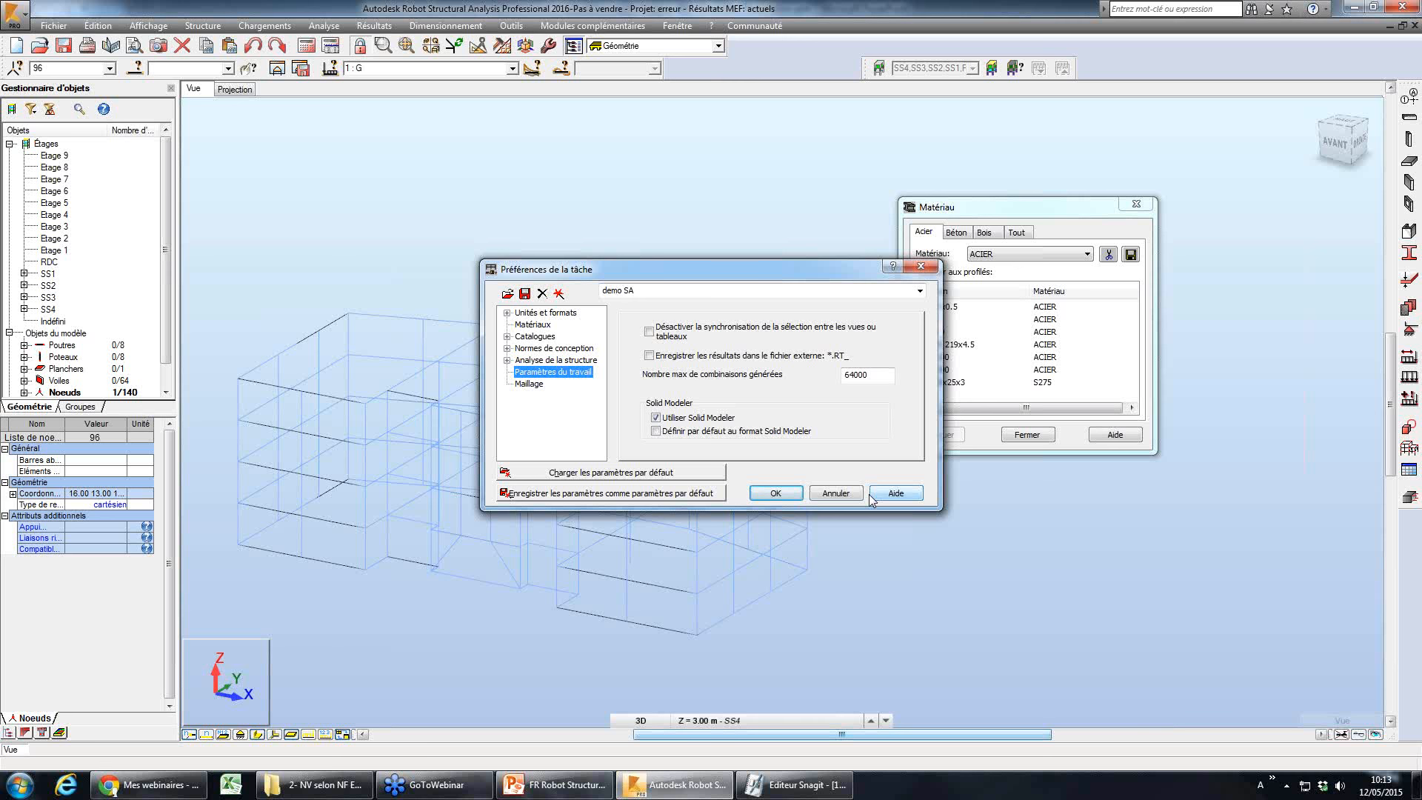
pyautogui.click(835, 493)
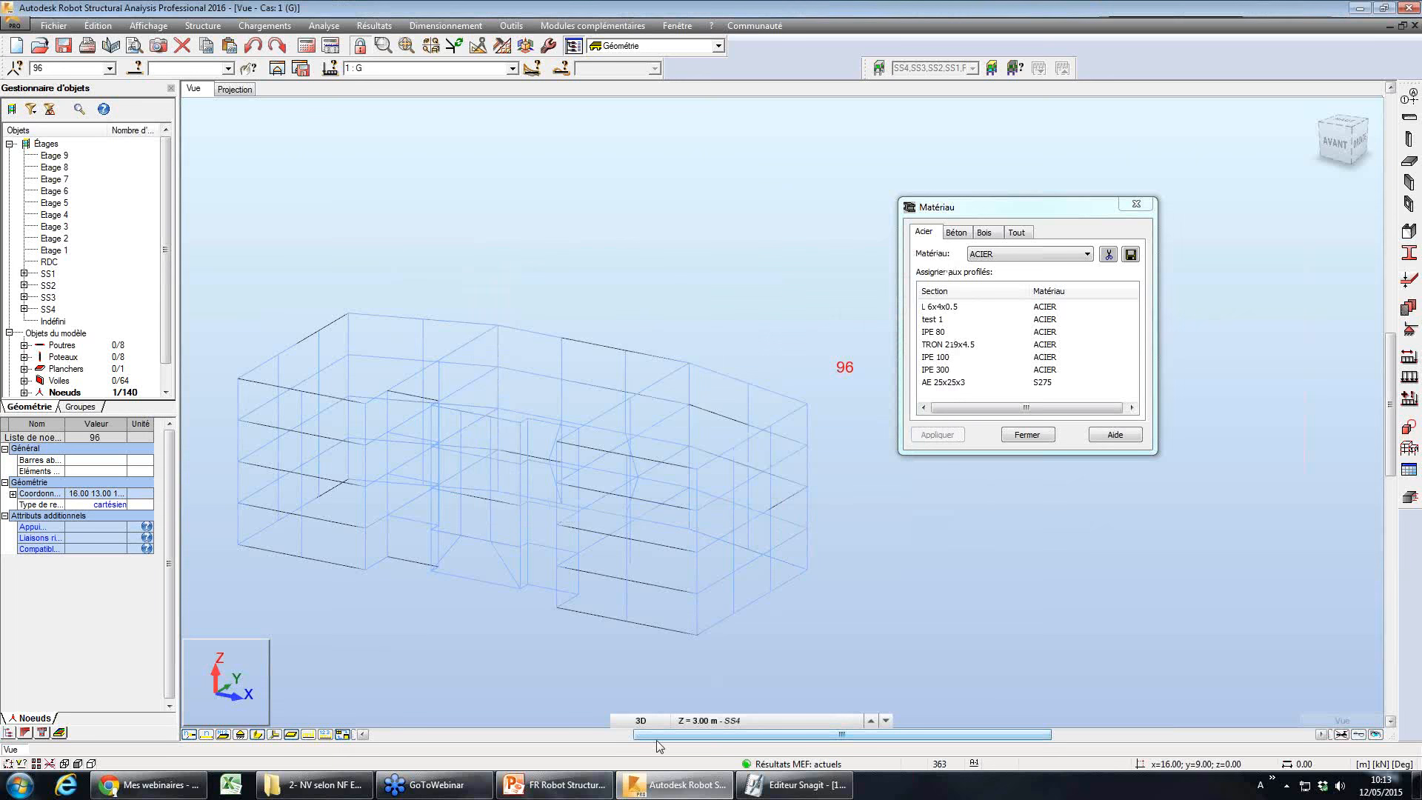
# - Switch to PowerPoint, present the slides up to "Amélioration des assemblages acier", and end the slide show
pyautogui.click(556, 784)
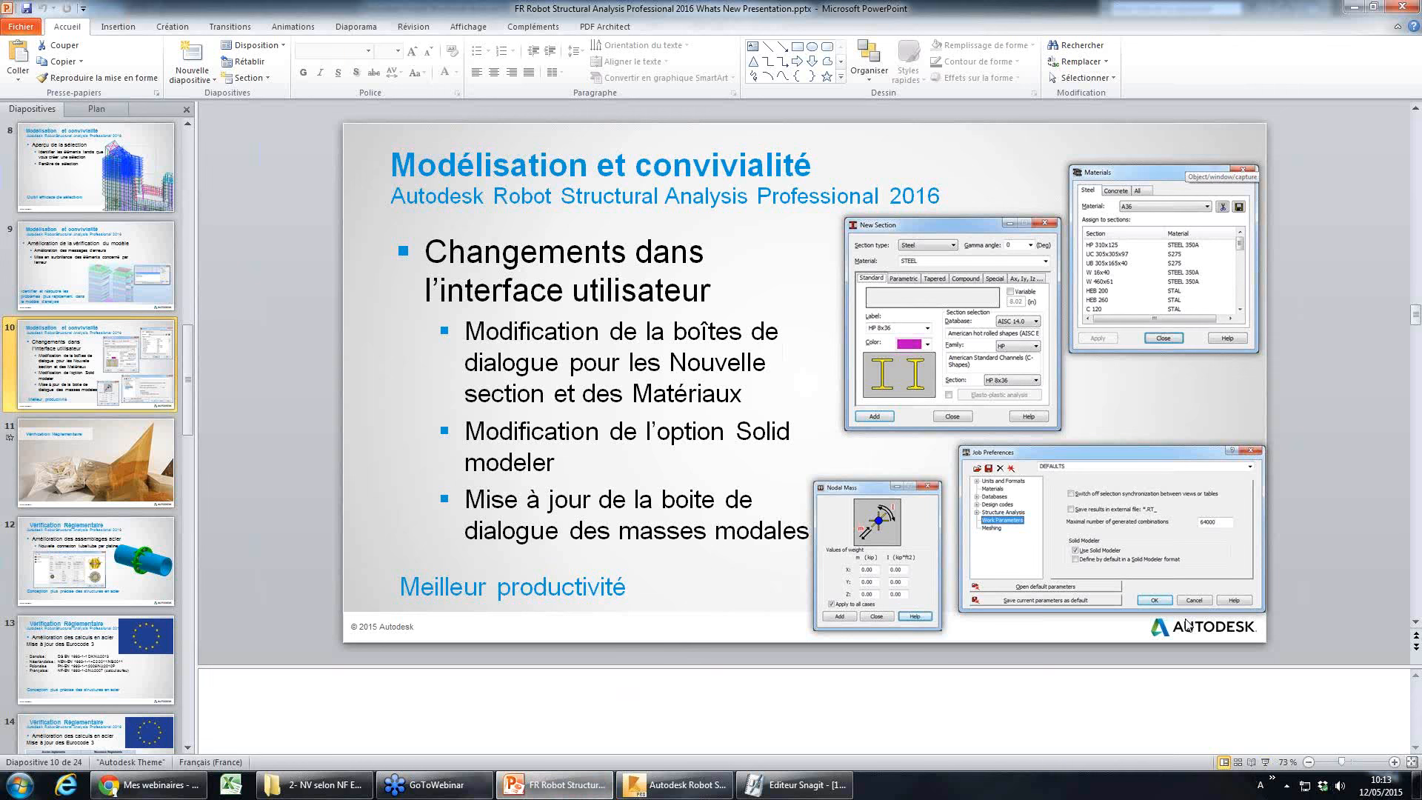
pyautogui.click(1264, 762)
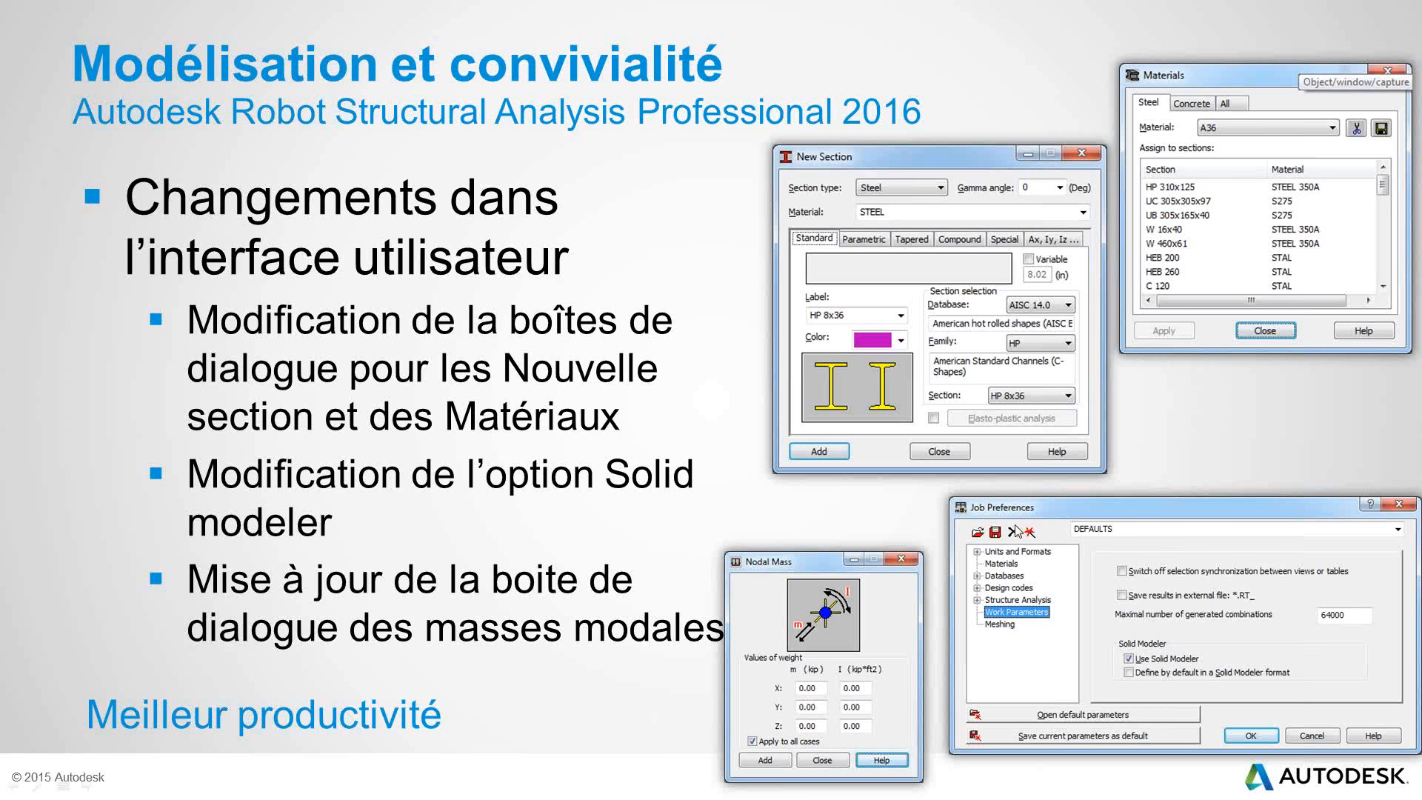
pyautogui.click(1014, 524)
pyautogui.click(1014, 524)
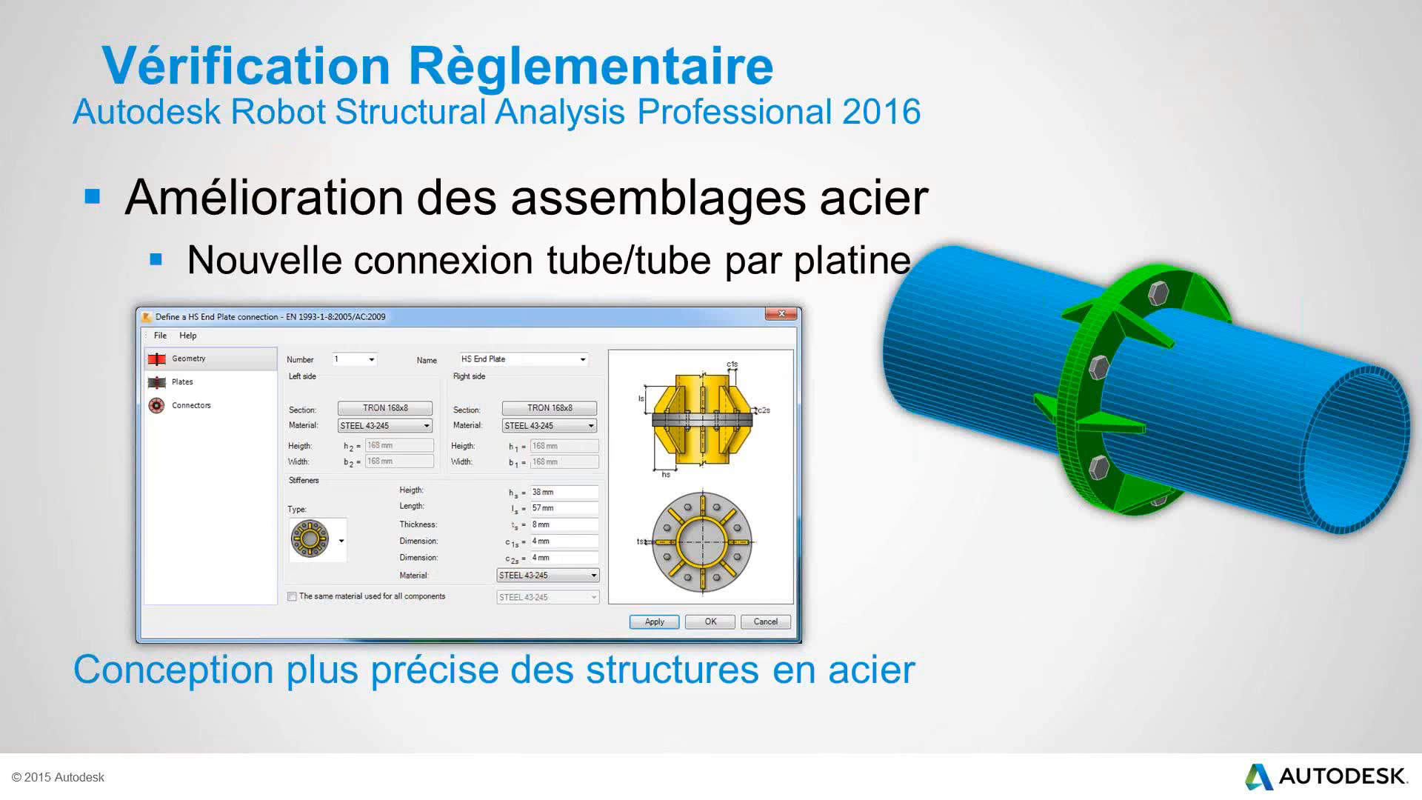
pyautogui.press('Escape')
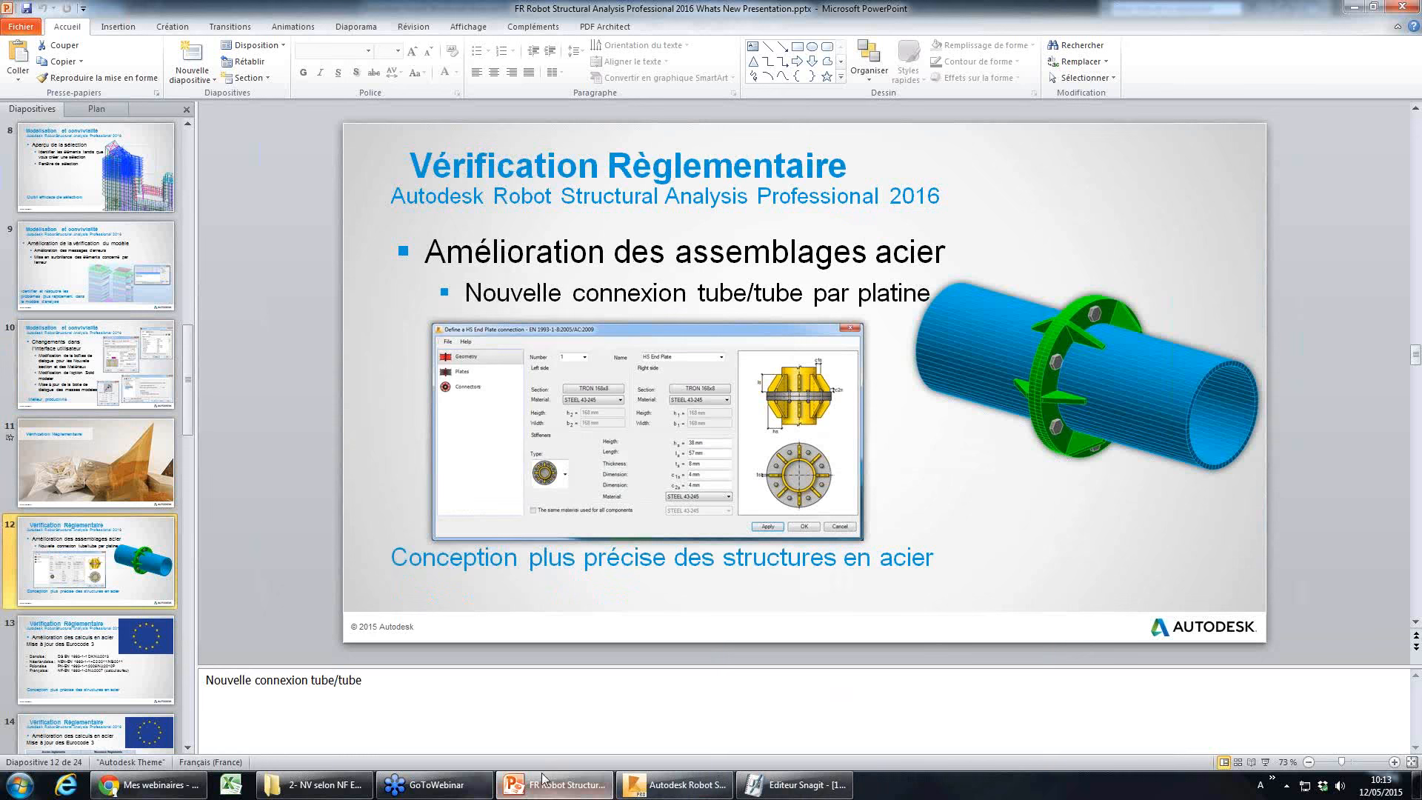
# - Return to Robot Structural Analysis and open the project assemblage.rtd from the folder "4- assemblage tube tube" in RSA
pyautogui.click(674, 785)
pyautogui.click(39, 45)
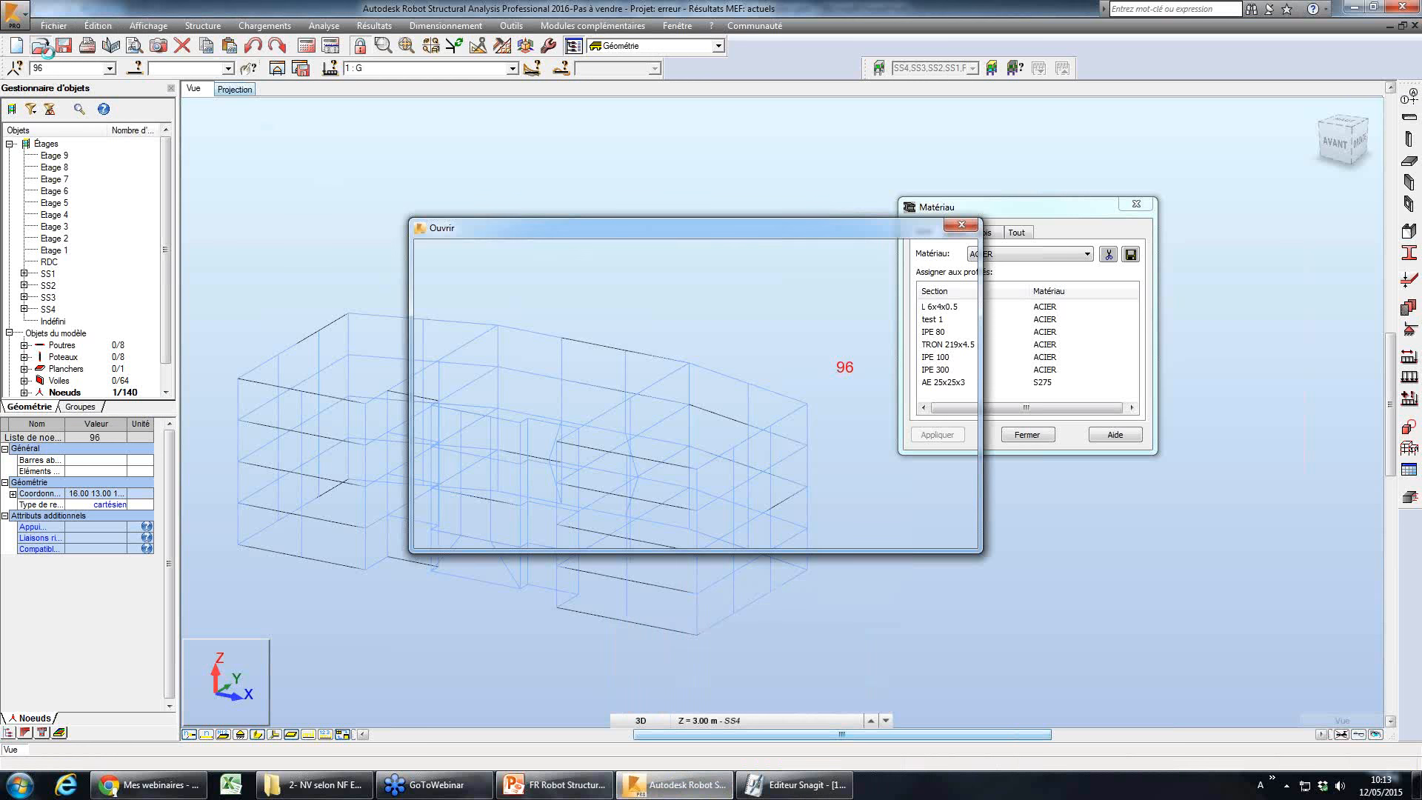
pyautogui.click(678, 253)
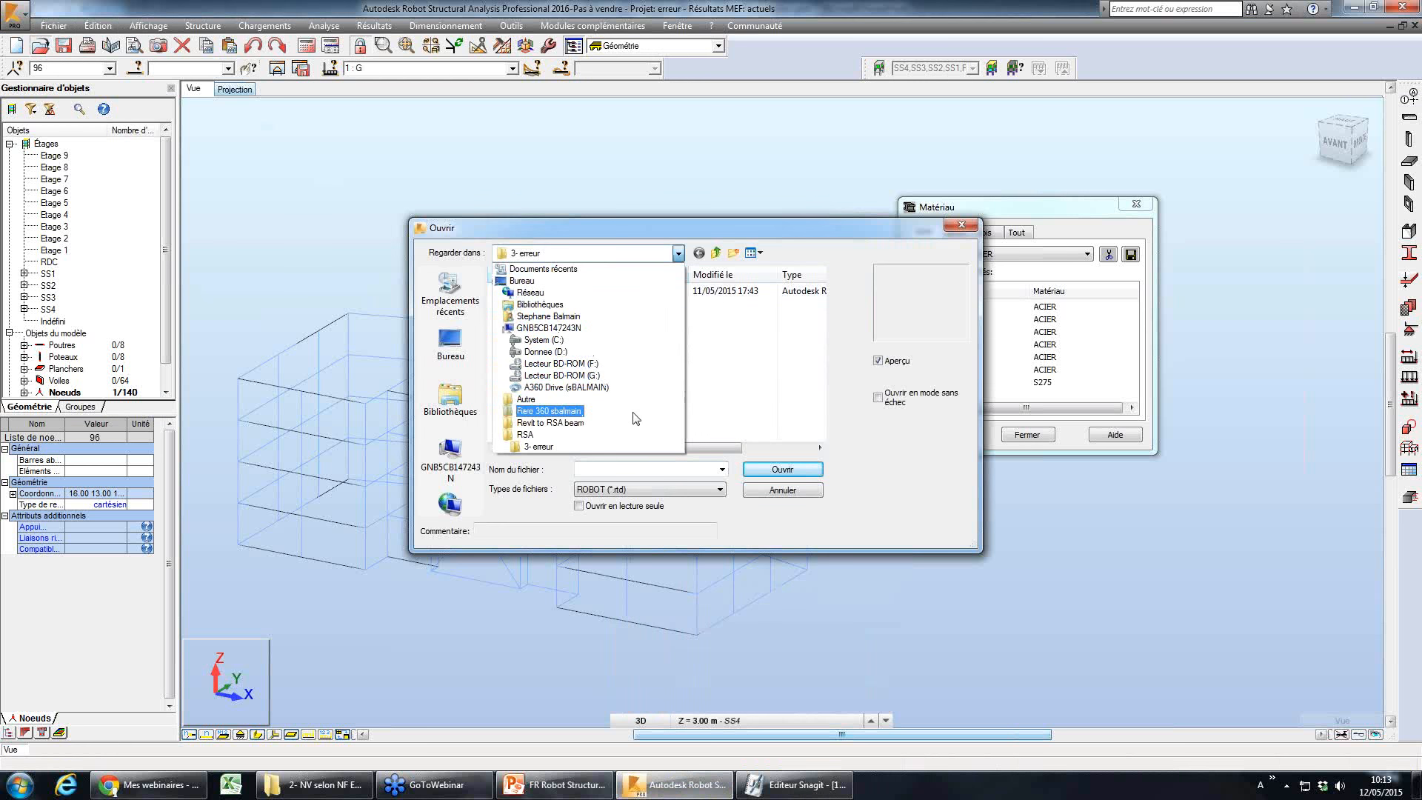
pyautogui.click(533, 435)
pyautogui.doubleClick(569, 334)
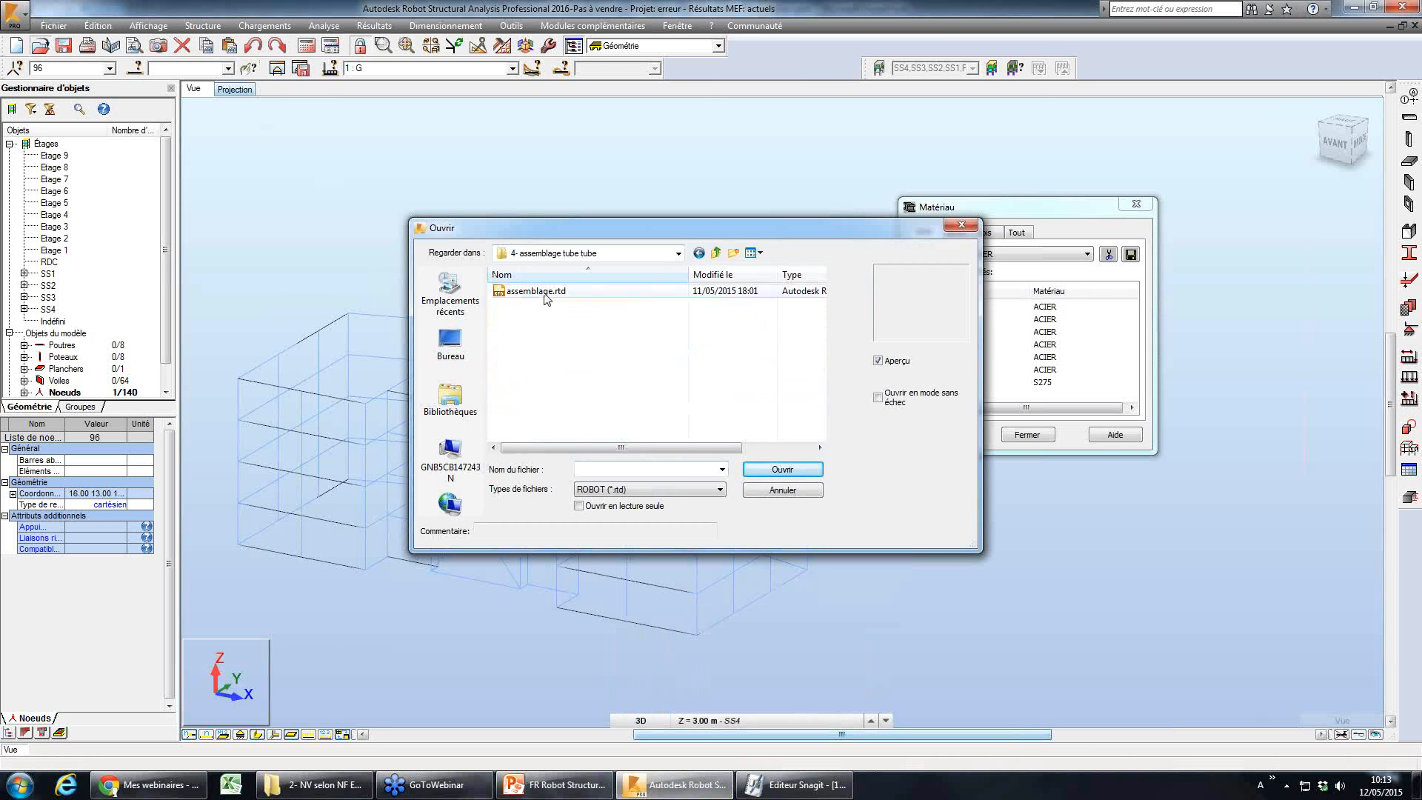
pyautogui.click(535, 291)
pyautogui.click(772, 471)
pyautogui.click(774, 439)
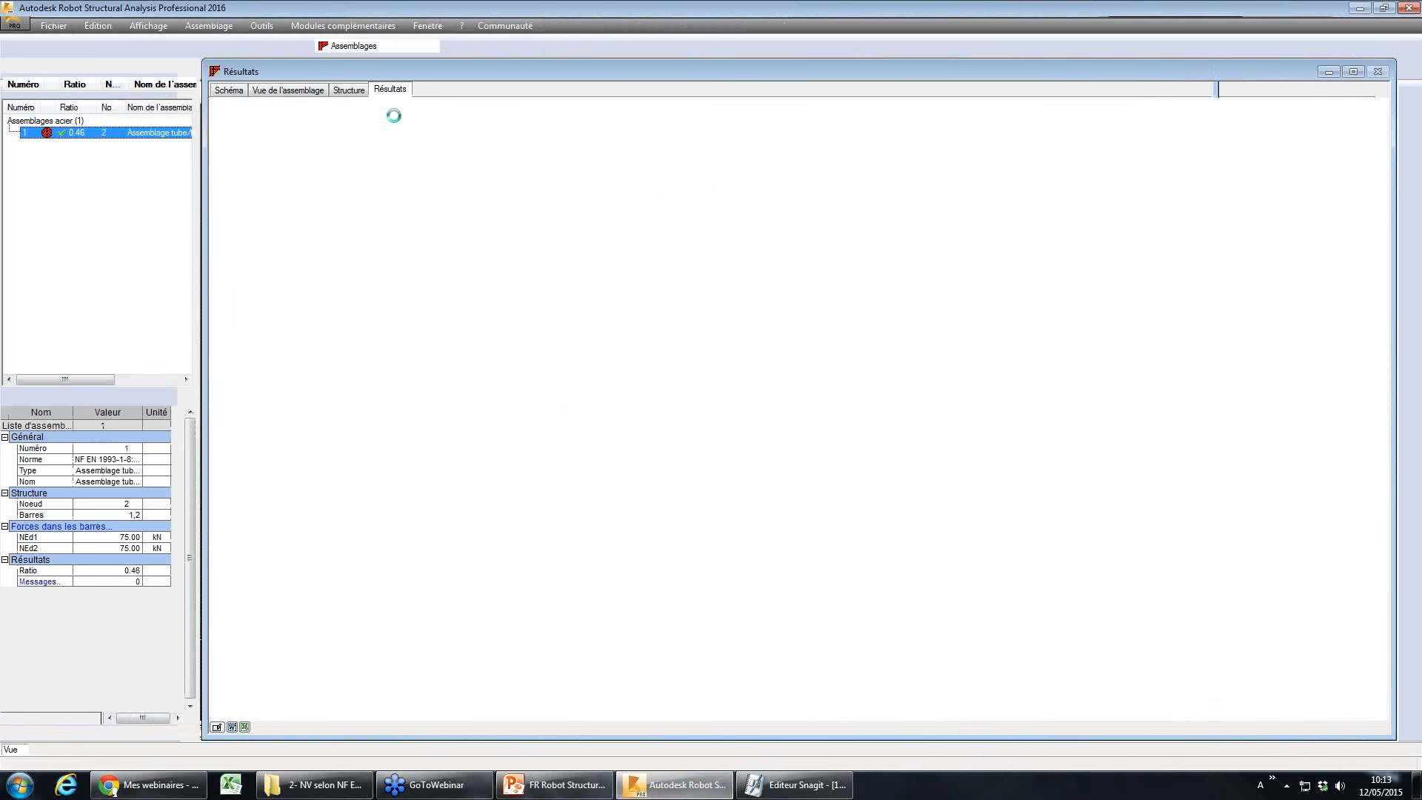
# - Delete the existing steel connection, and create a new tube/tube end-plate connection at node 2 between bars 1 and 2
pyautogui.rightClick(147, 134)
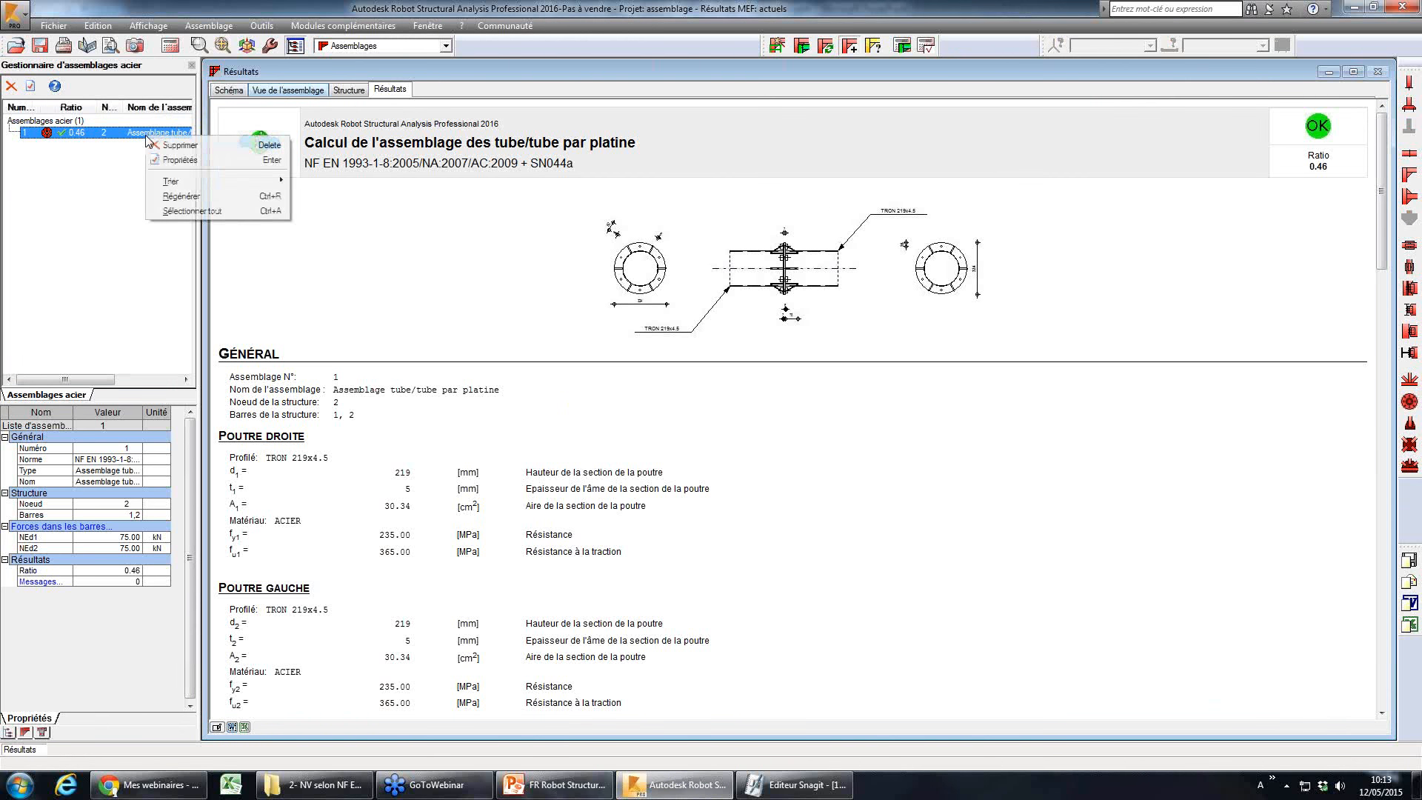
pyautogui.click(171, 146)
pyautogui.click(345, 94)
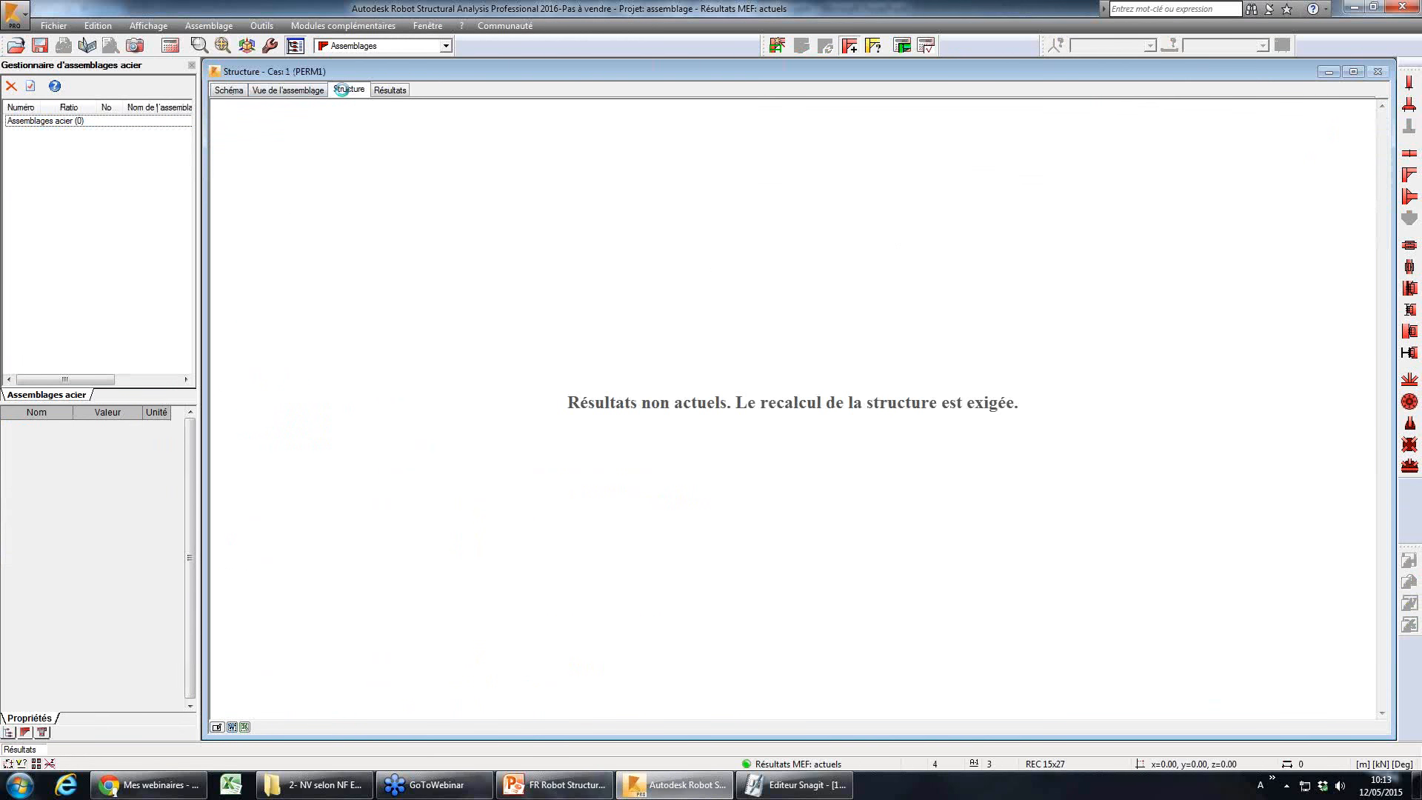
pyautogui.rightClick(713, 516)
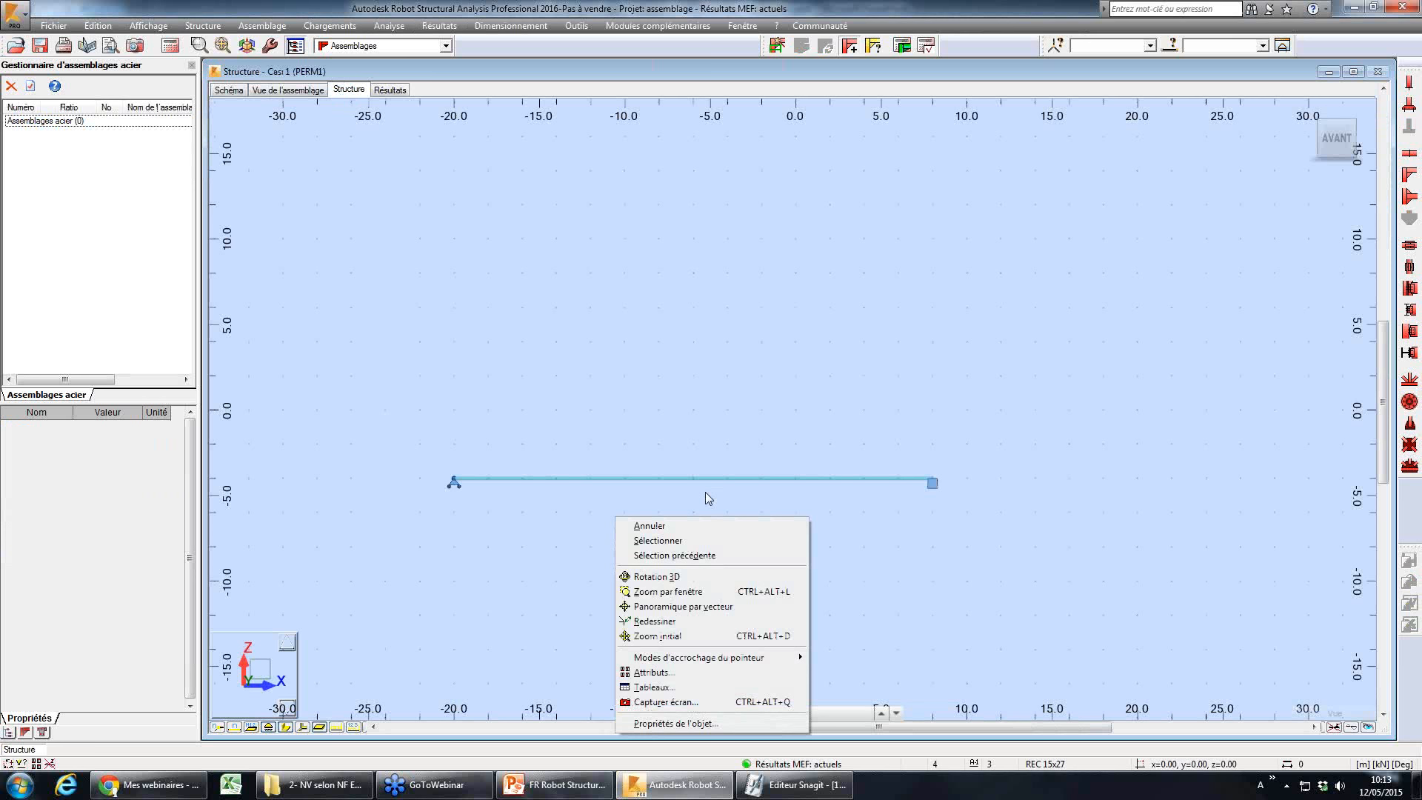
pyautogui.click(705, 493)
pyautogui.moveTo(705, 496); pyautogui.dragTo(721, 491, button='middle')
pyautogui.scroll(5, 720, 490)
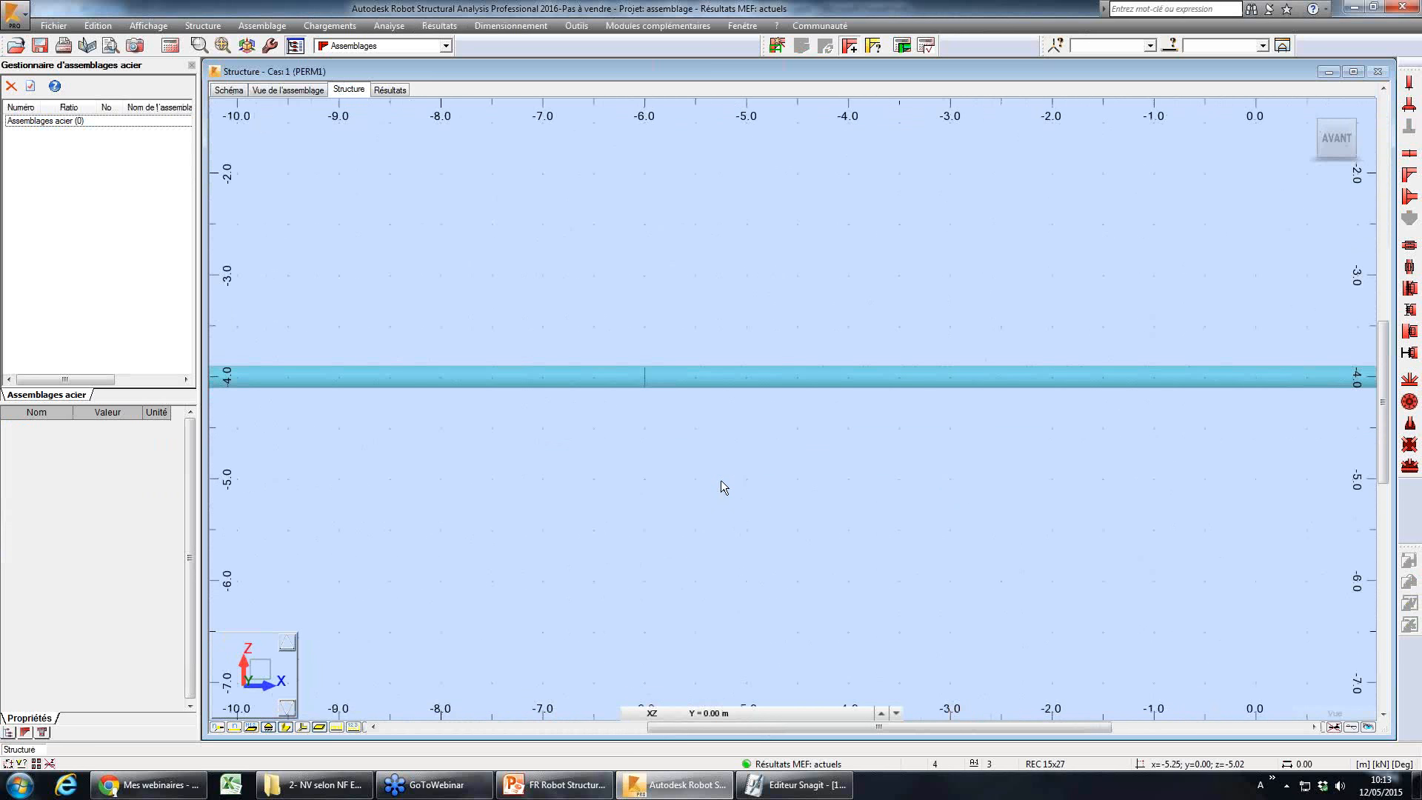
pyautogui.moveTo(728, 493); pyautogui.dragTo(584, 273)
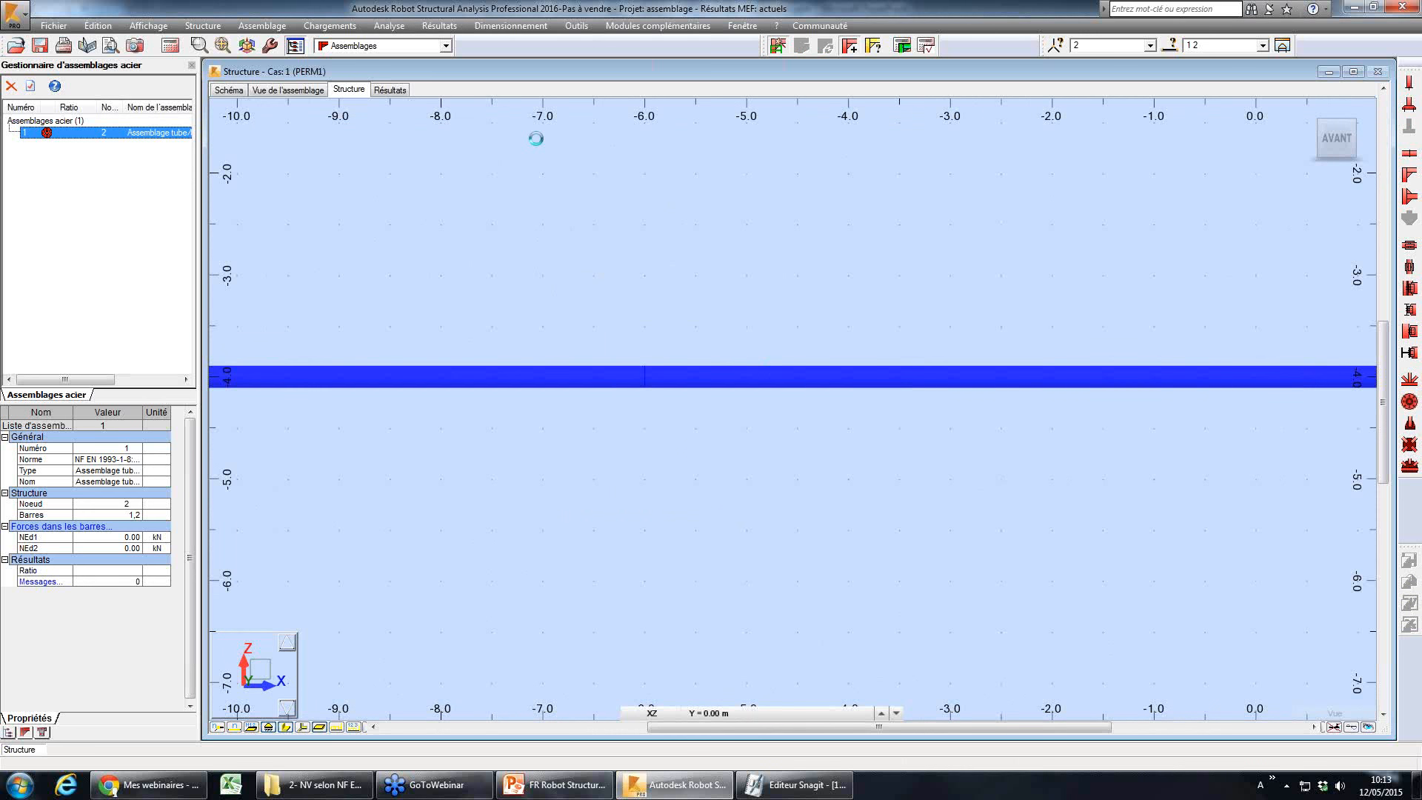
# - Review the new connection's 3D view and its geometry, plate and connector parameters, and accept the definition
pyautogui.click(295, 90)
pyautogui.moveTo(646, 347); pyautogui.dragTo(845, 250)
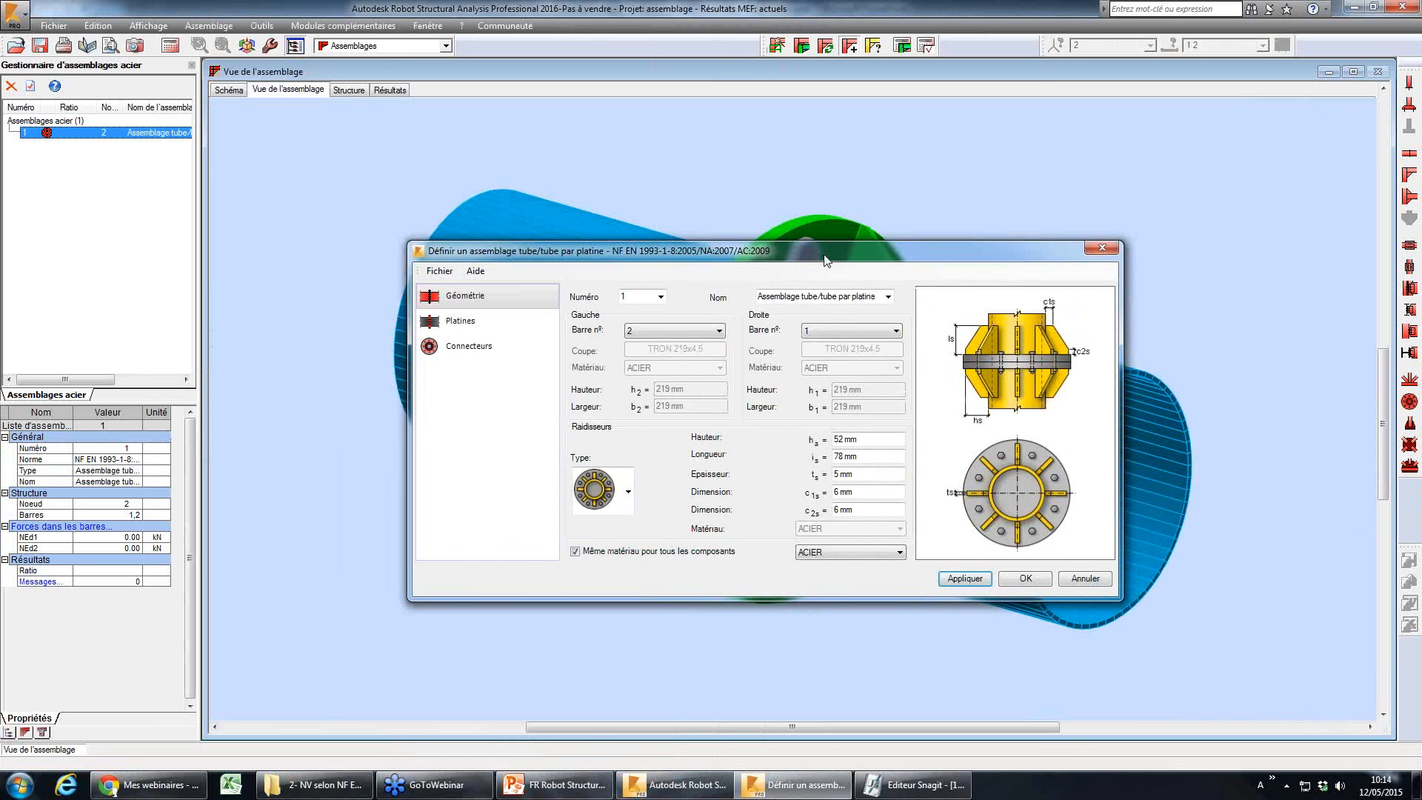
pyautogui.click(446, 332)
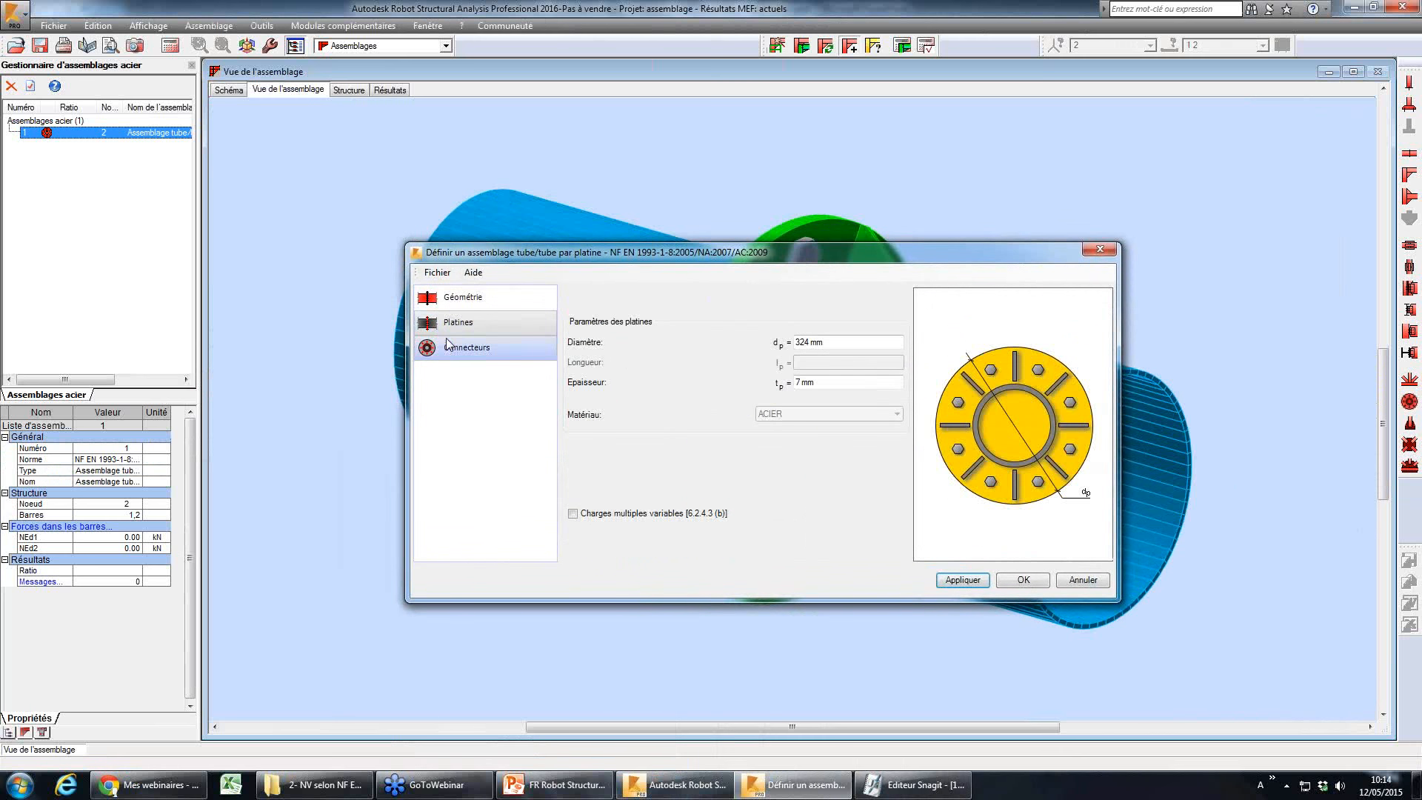
pyautogui.click(448, 347)
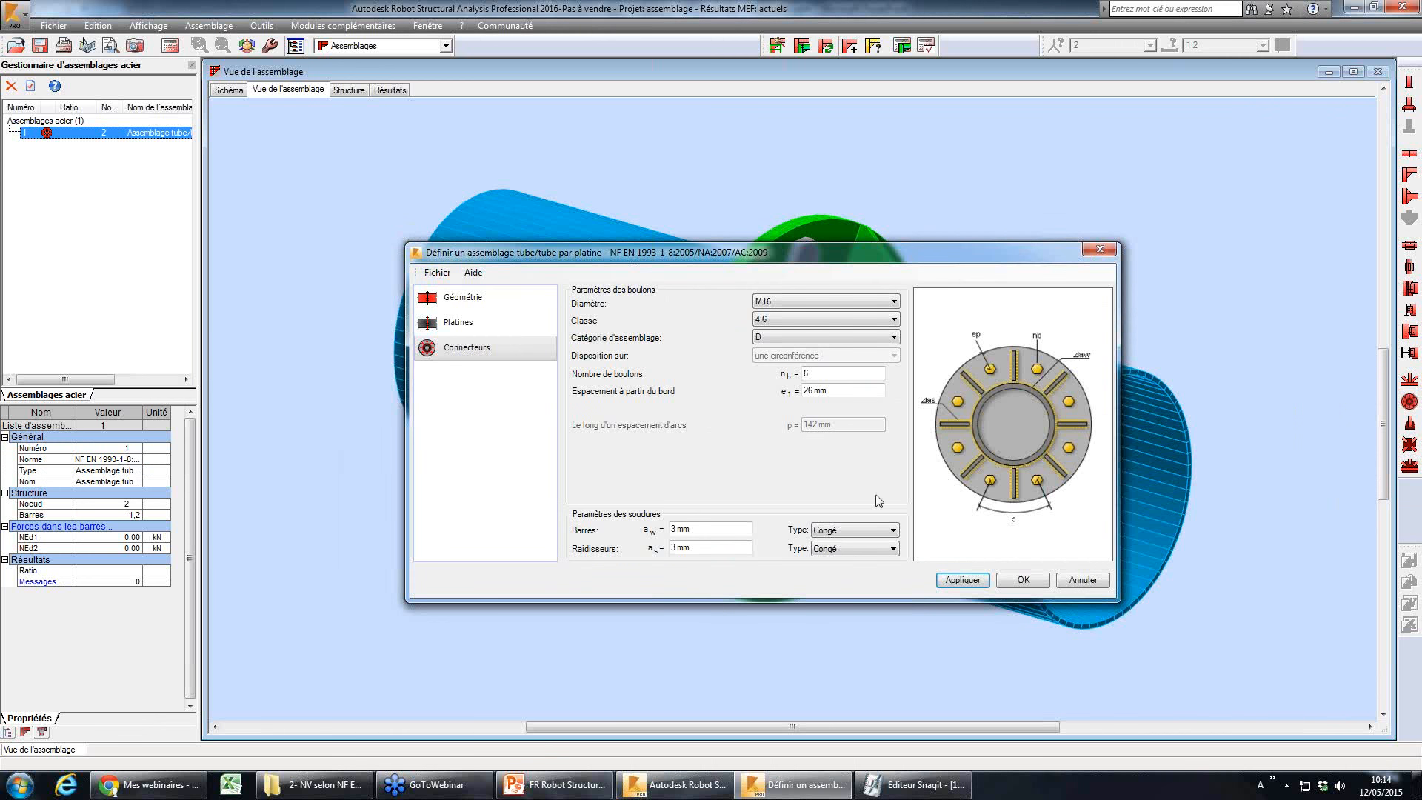
pyautogui.click(1022, 579)
# - Display the connection's schematic, verify connection 1 with Pondérations included, and read through the calculation note
pyautogui.click(229, 90)
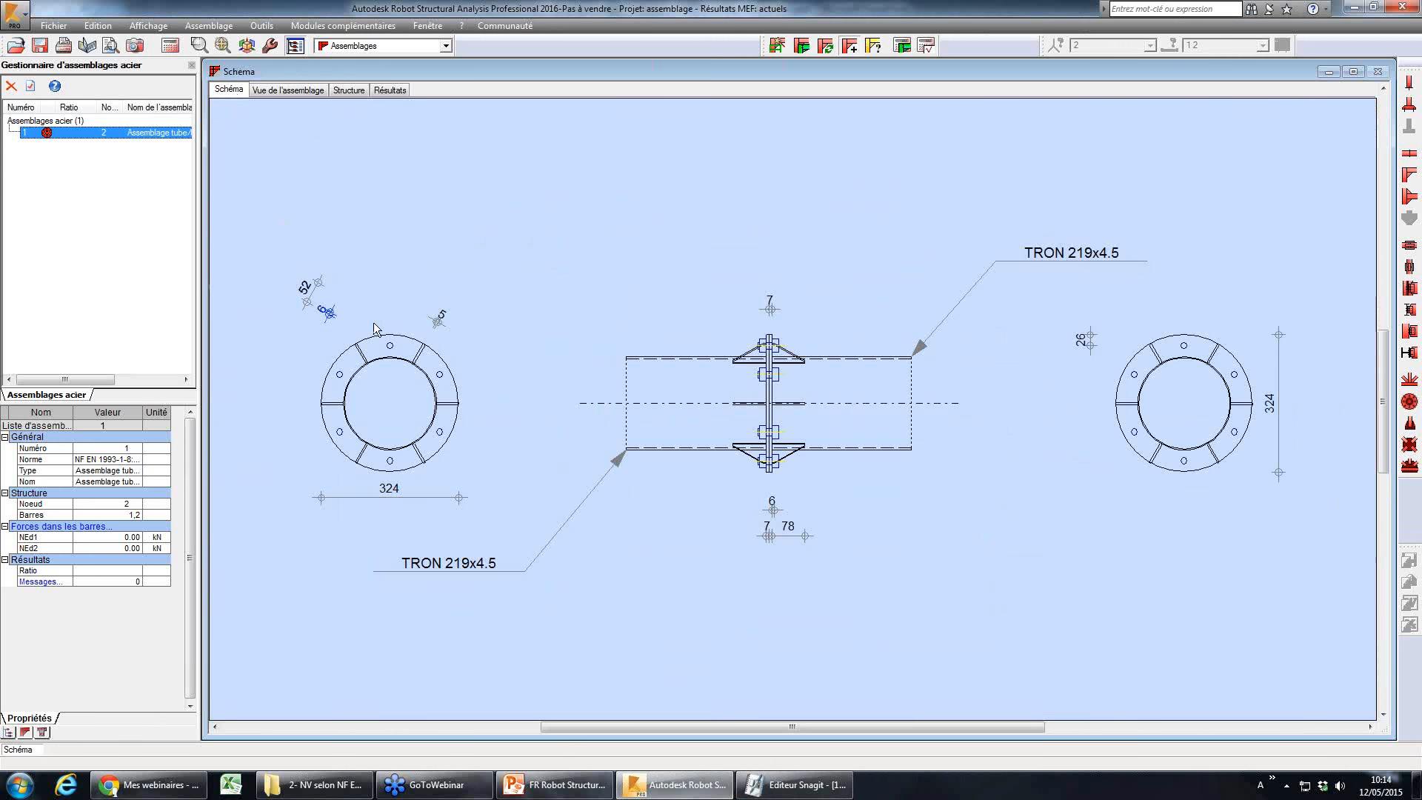
pyautogui.click(902, 47)
pyautogui.click(652, 436)
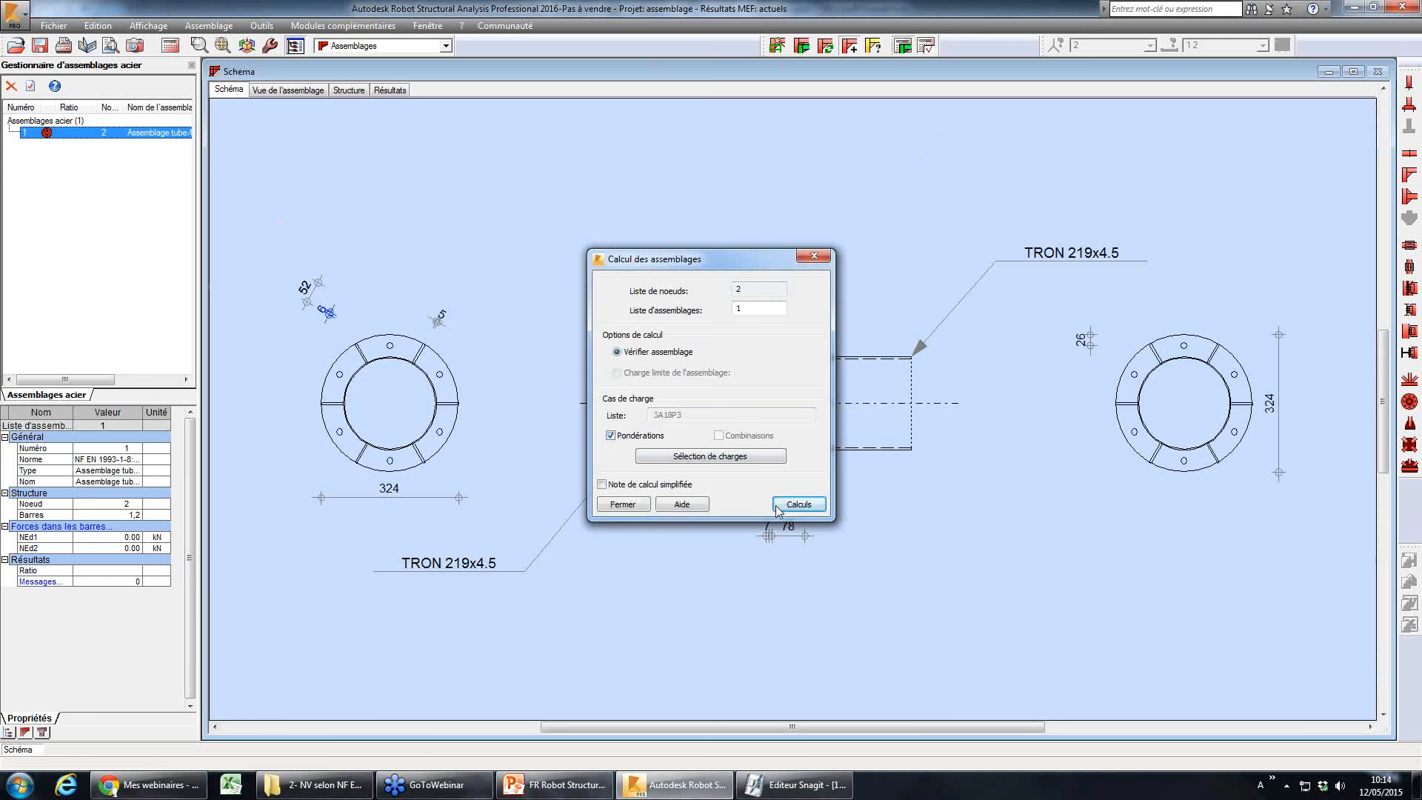
pyautogui.click(777, 506)
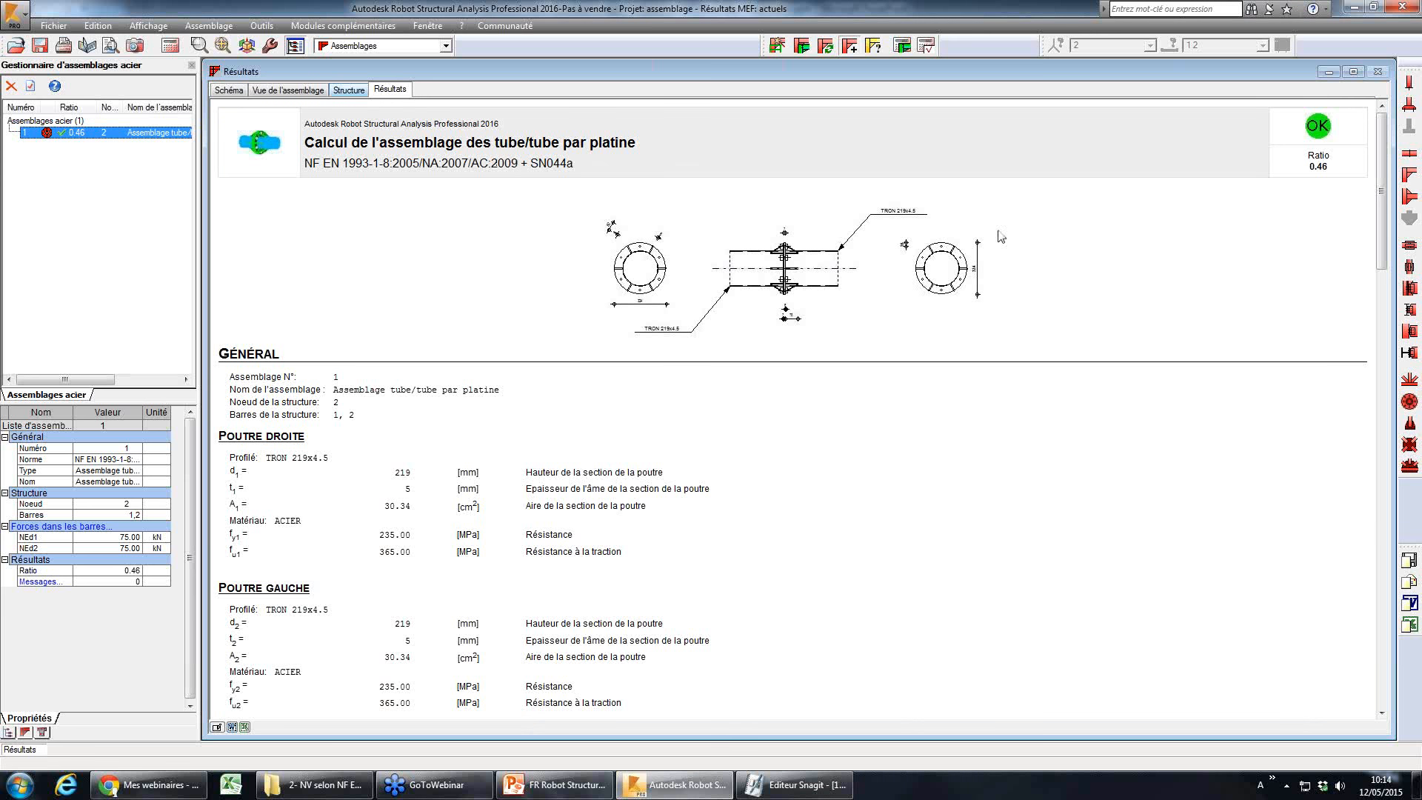
pyautogui.scroll(-12, 808, 370)
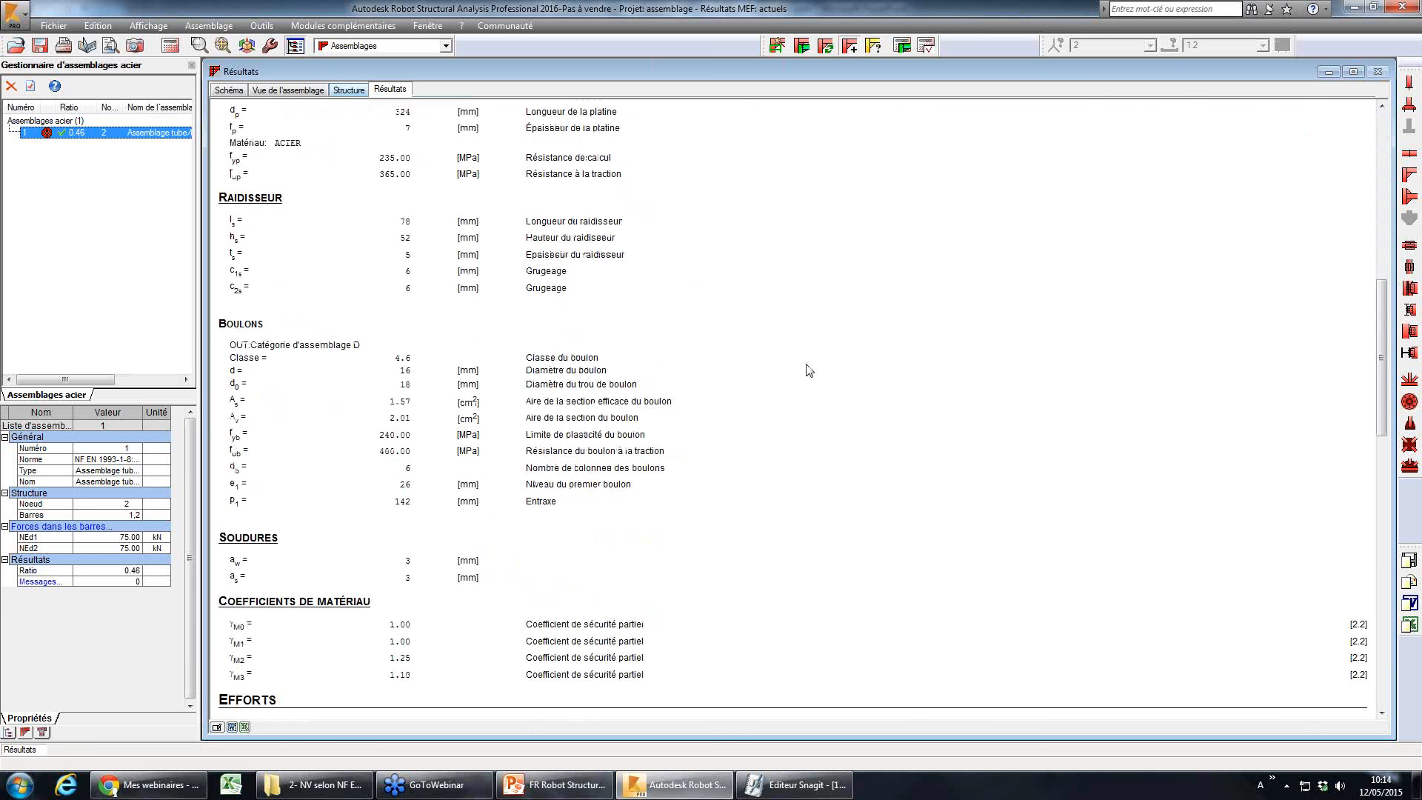
pyautogui.scroll(-10, 809, 370)
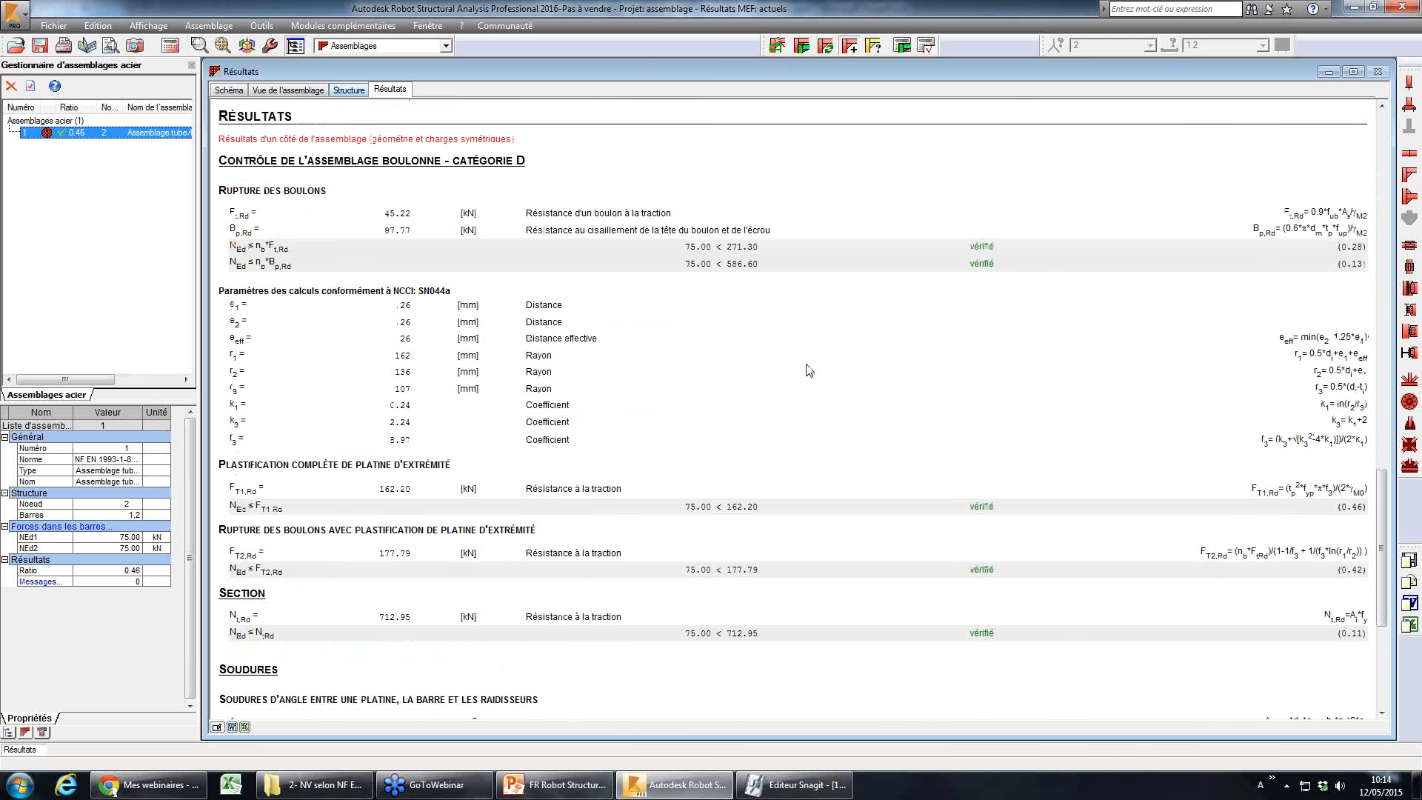
pyautogui.scroll(-7, 808, 370)
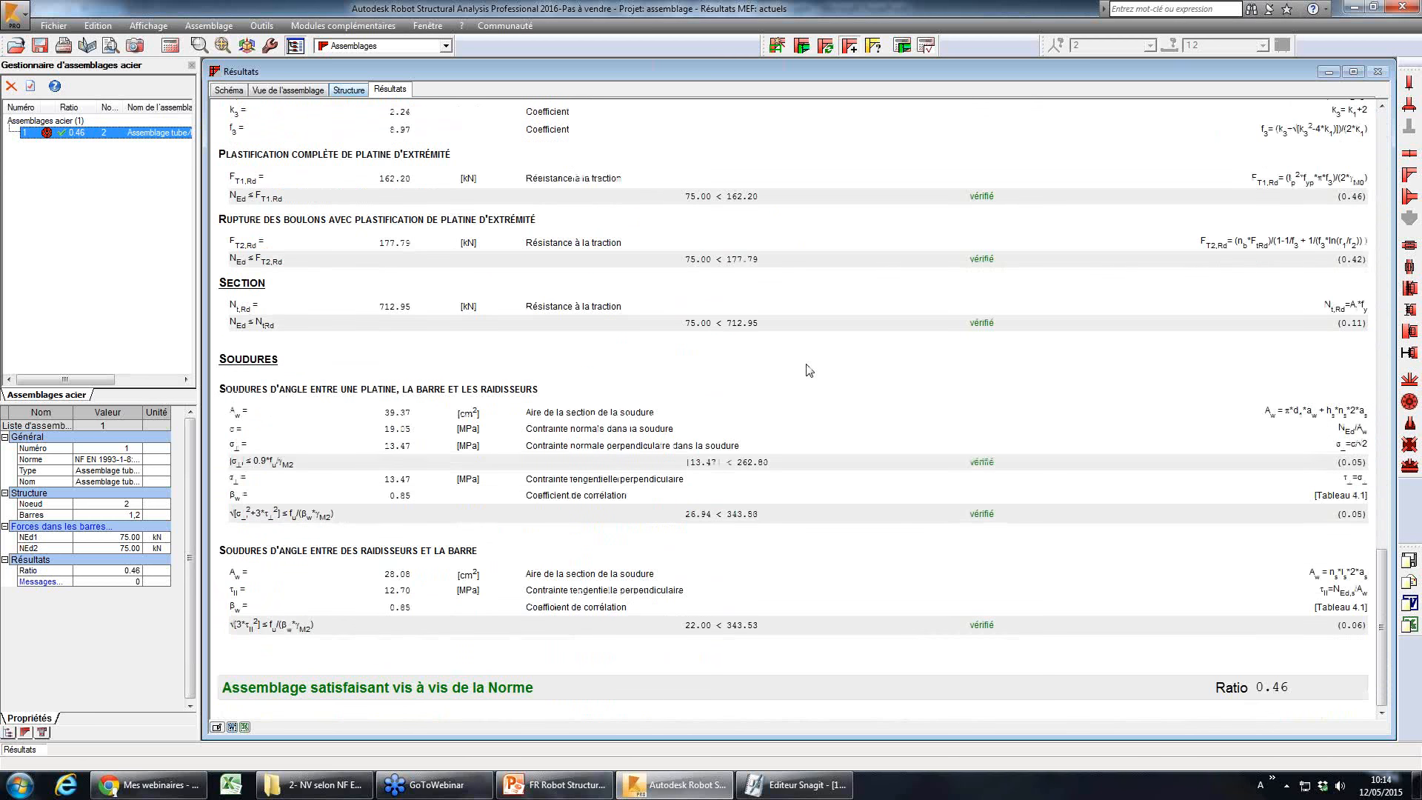
# - Switch to PowerPoint, present the slides on the Eurocode 3 steel calculation updates, and end the slide show
pyautogui.click(557, 784)
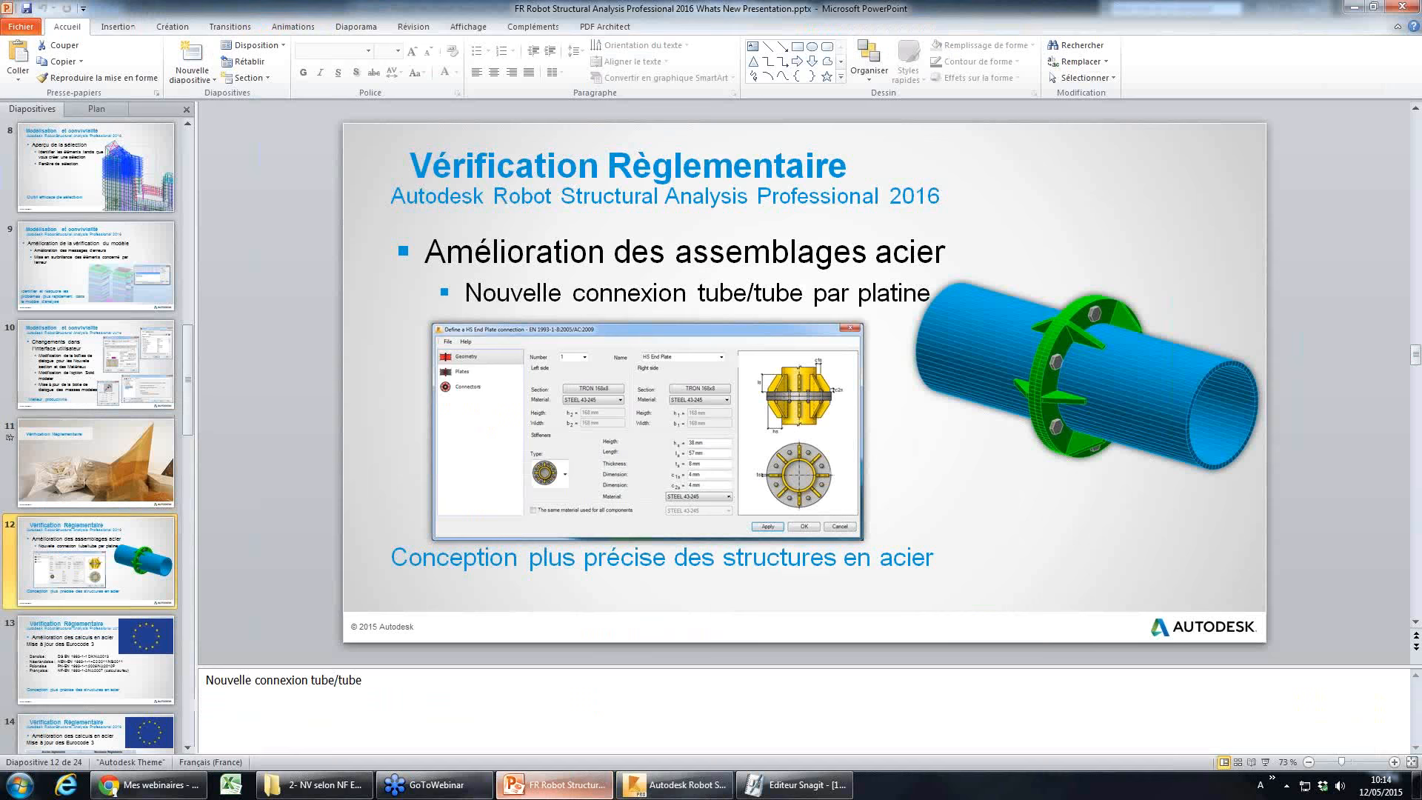
pyautogui.click(1263, 764)
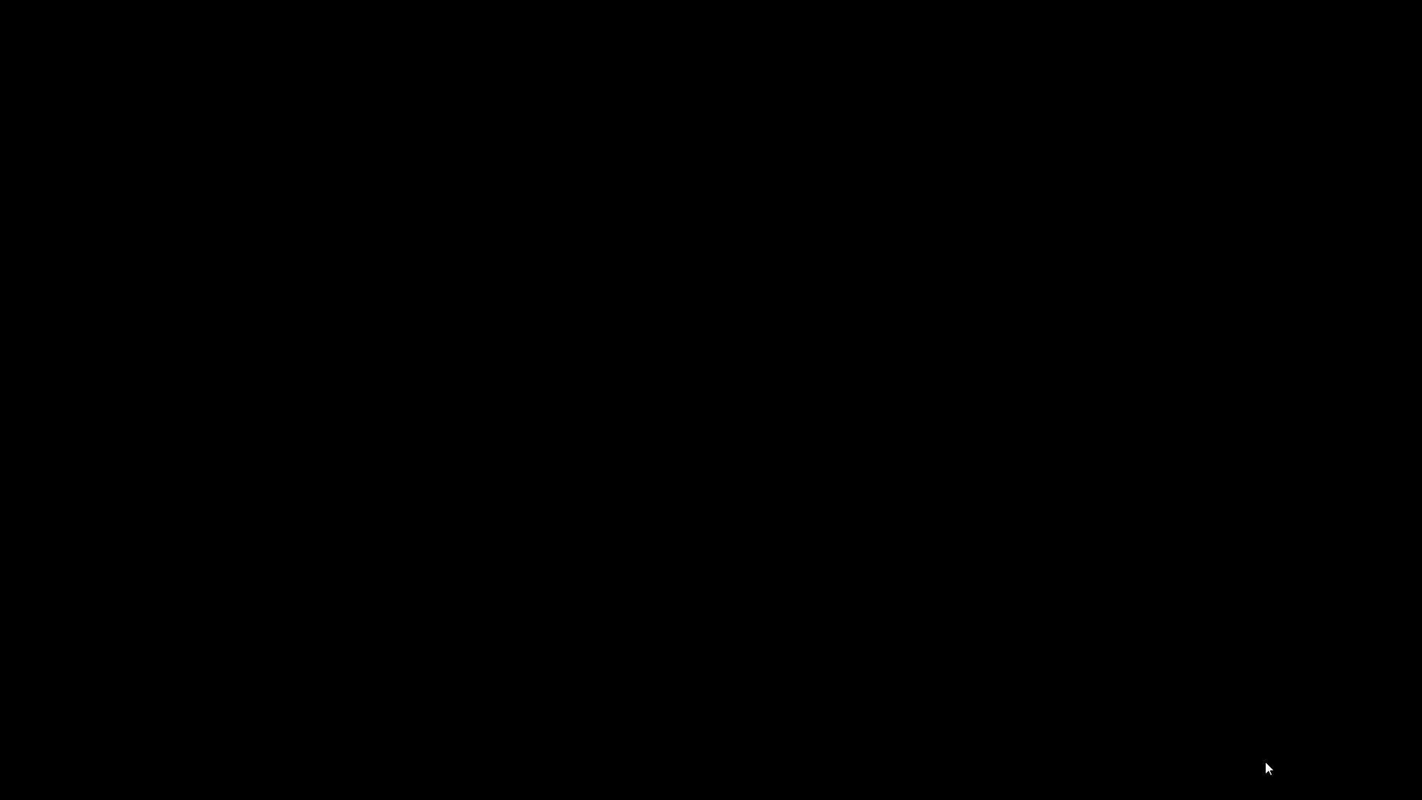
pyautogui.press('Right')
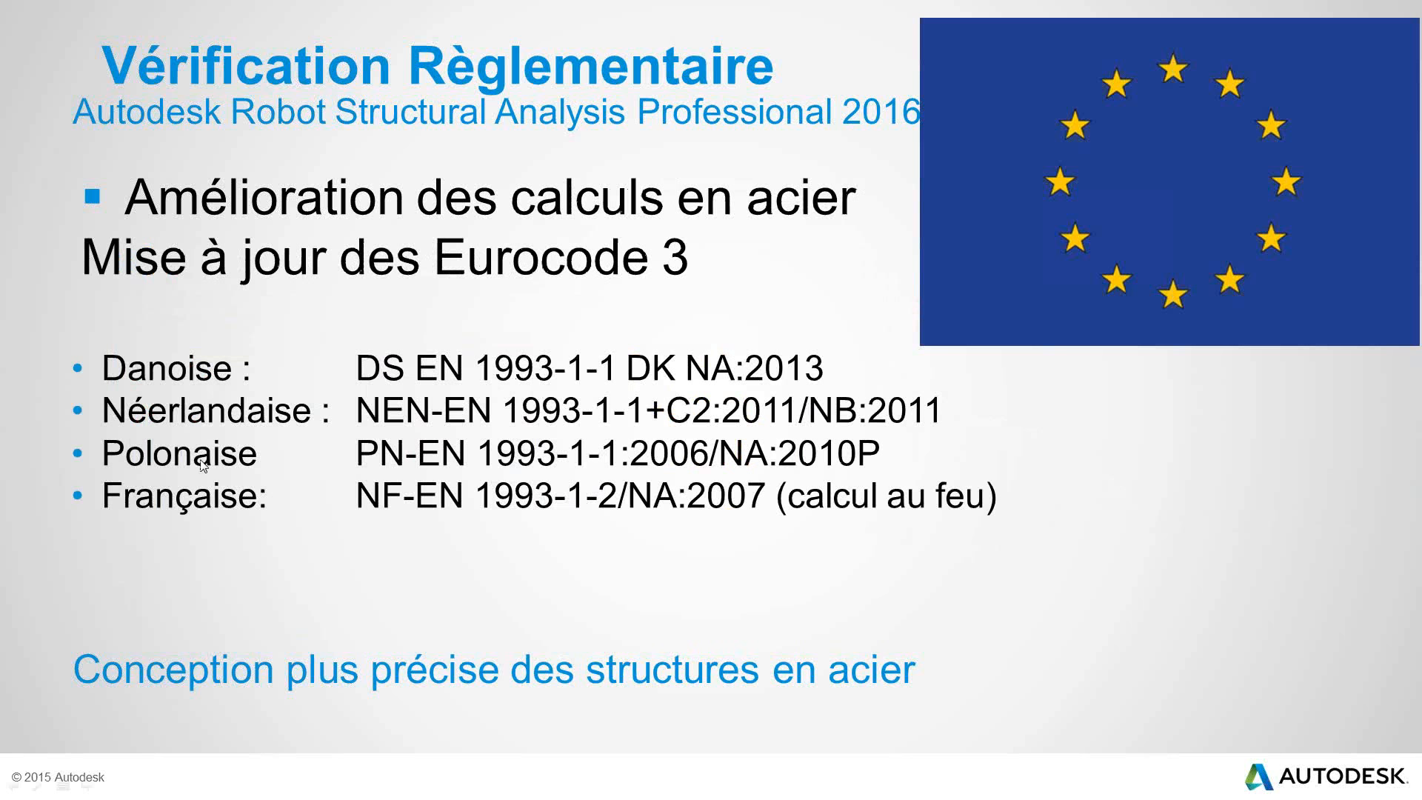
pyautogui.click(931, 549)
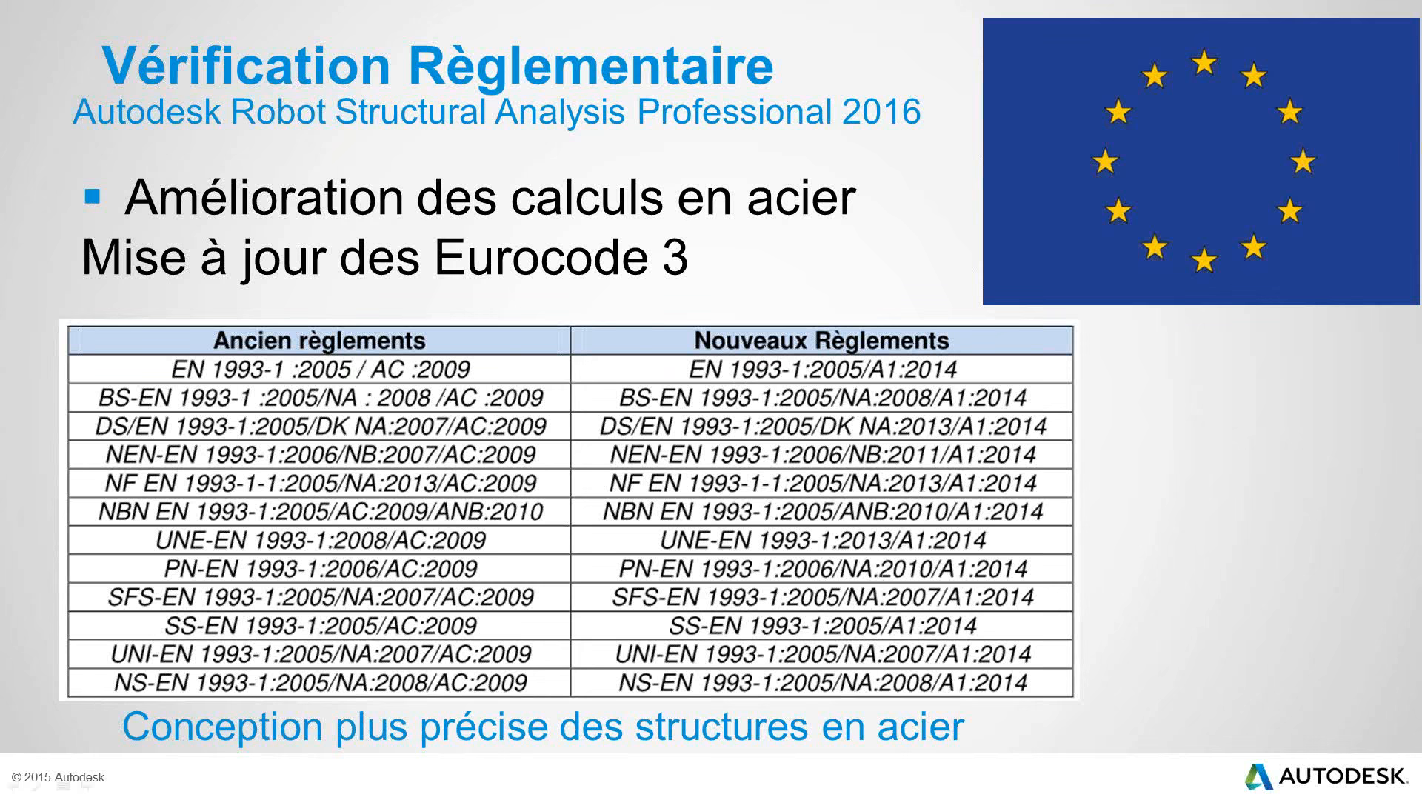
pyautogui.press('Escape')
# - Switch back to Robot Structural Analysis and change the workspace layout from steel connections to Démarrage
pyautogui.click(676, 783)
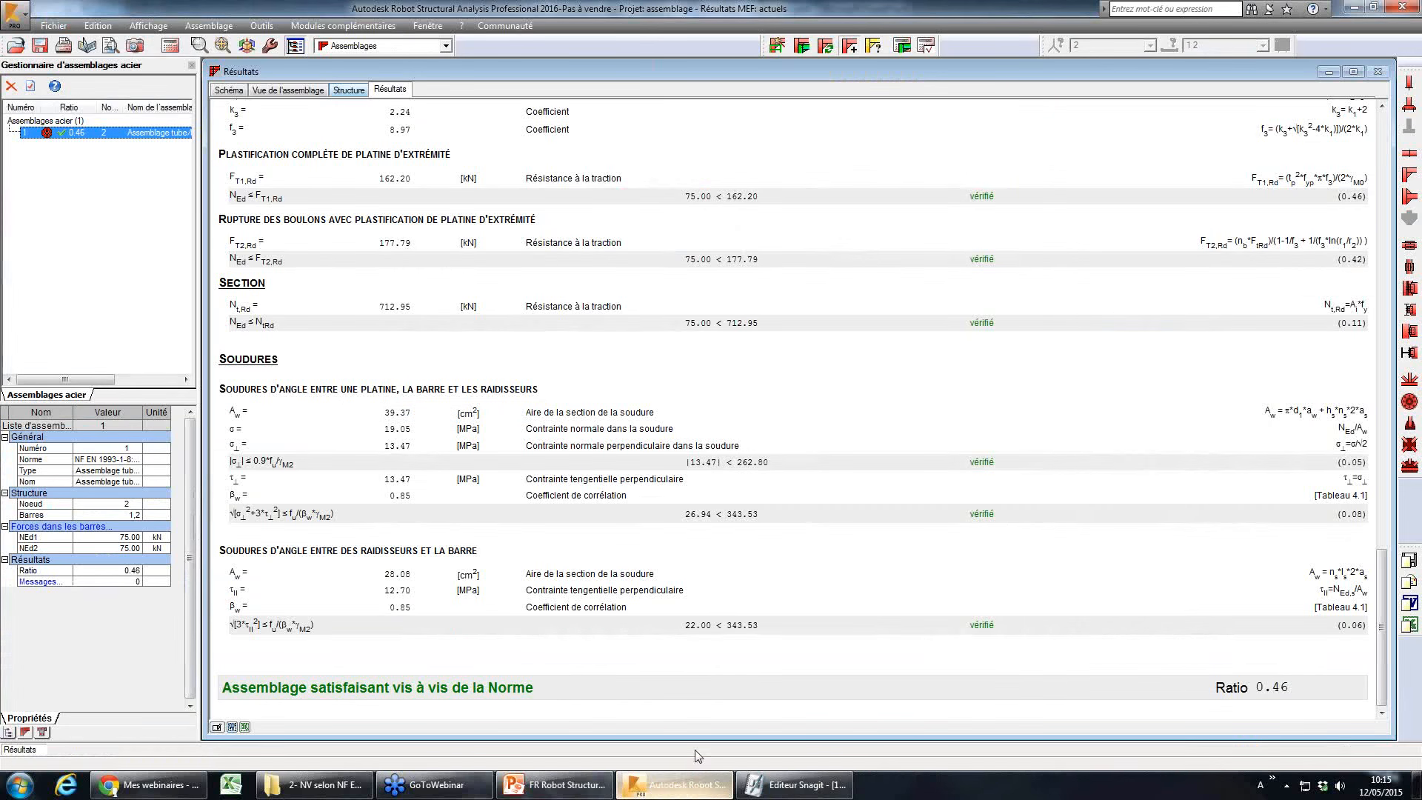
pyautogui.click(363, 60)
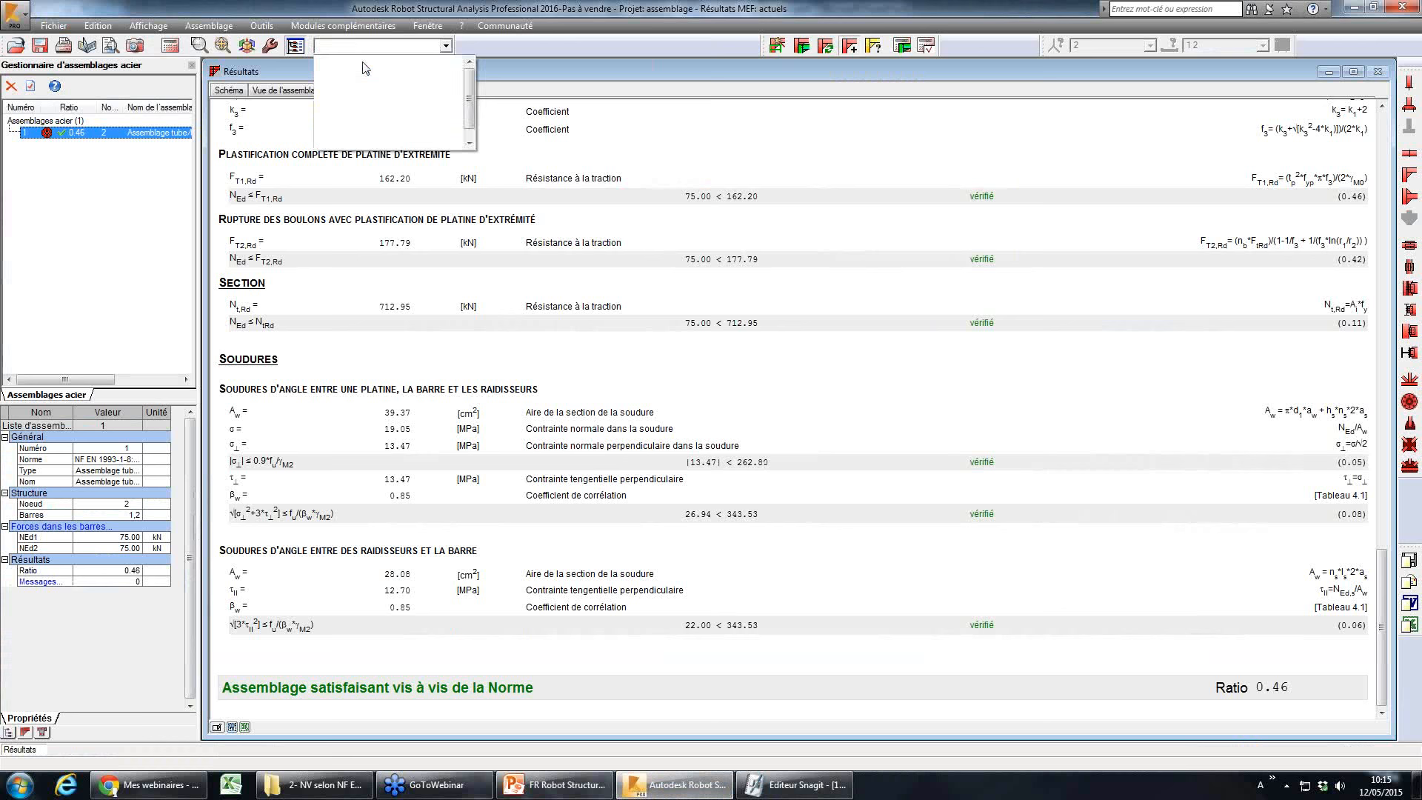
pyautogui.click(362, 71)
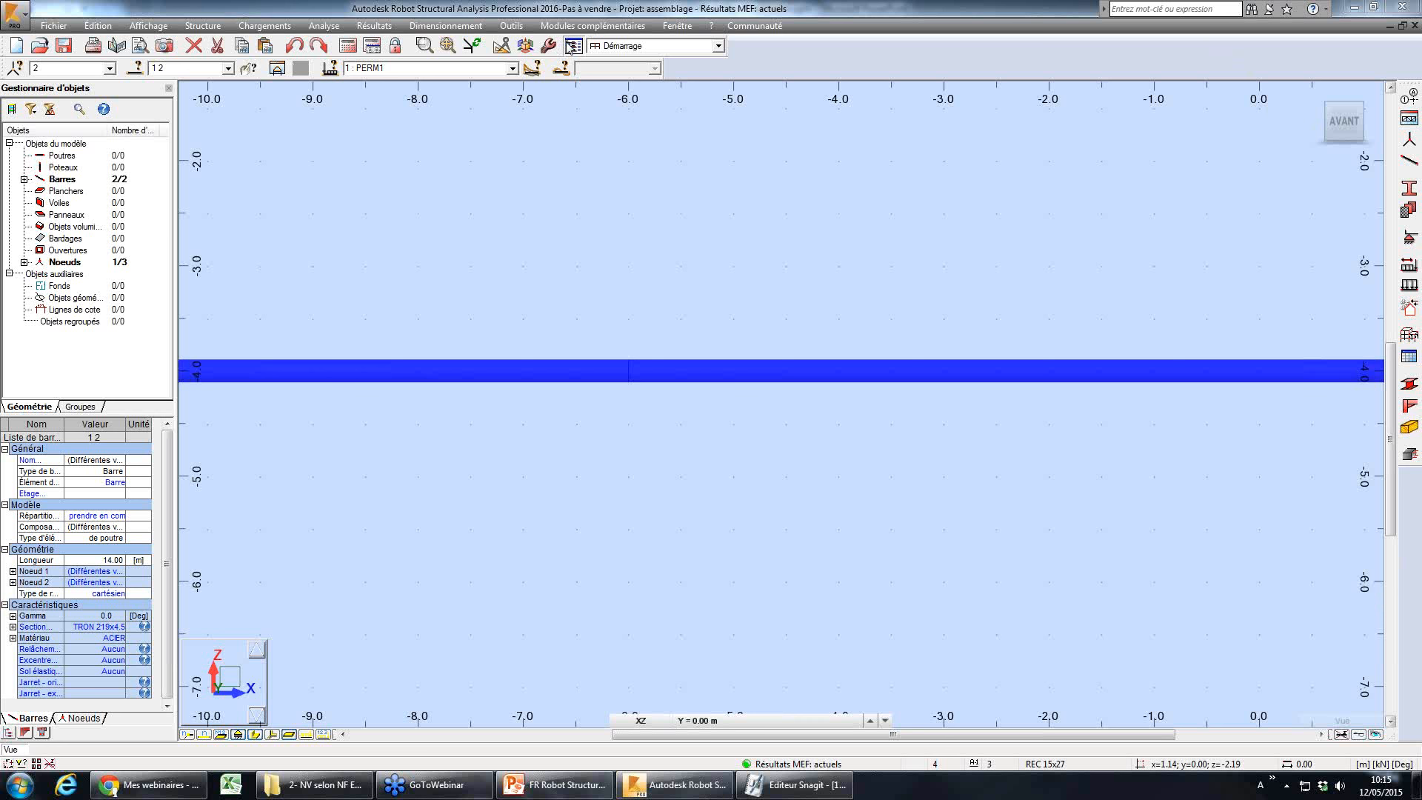
# - Open the job preferences, look through the force units and catalogues, and display the design standards
pyautogui.click(511, 26)
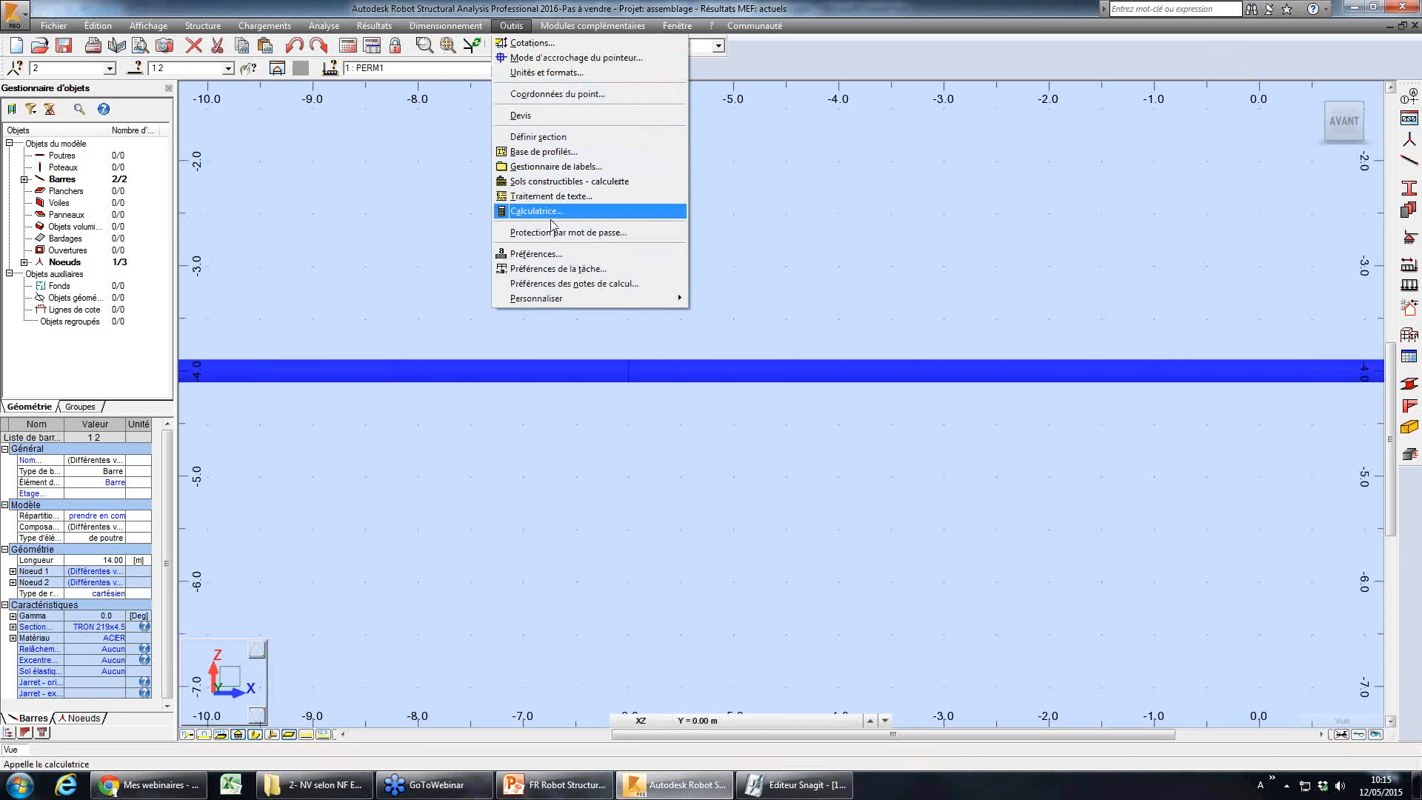
pyautogui.click(557, 269)
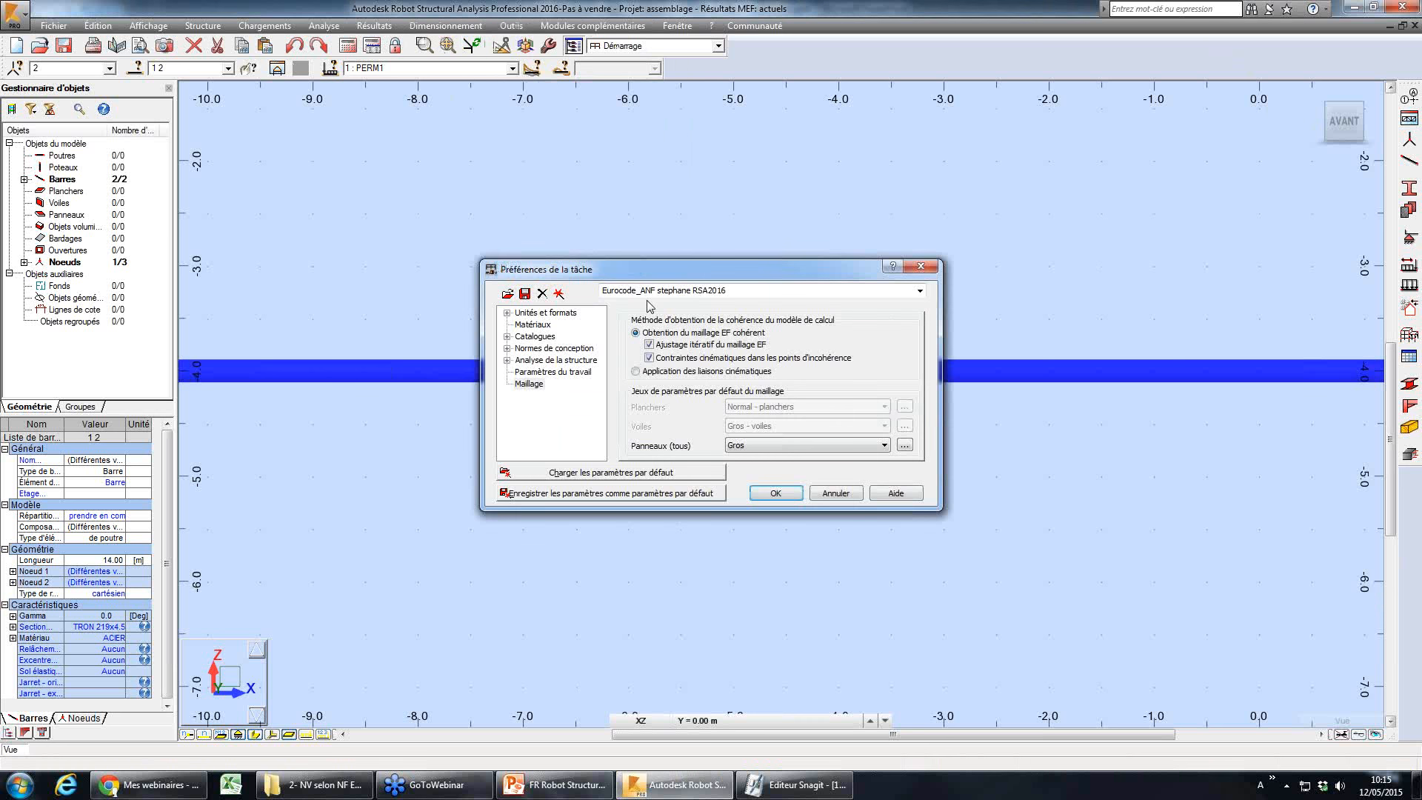
pyautogui.click(539, 312)
pyautogui.click(544, 324)
pyautogui.click(540, 337)
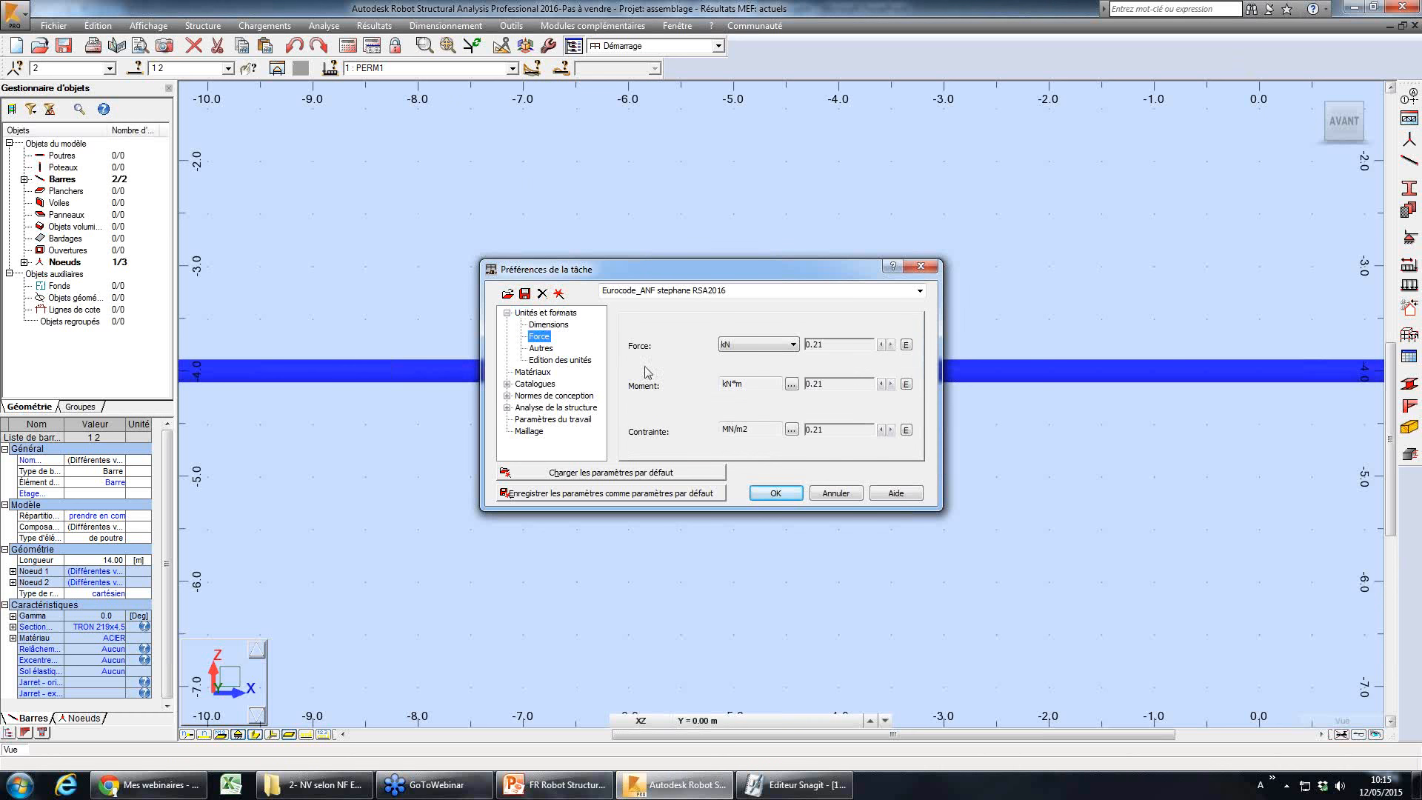
pyautogui.click(539, 384)
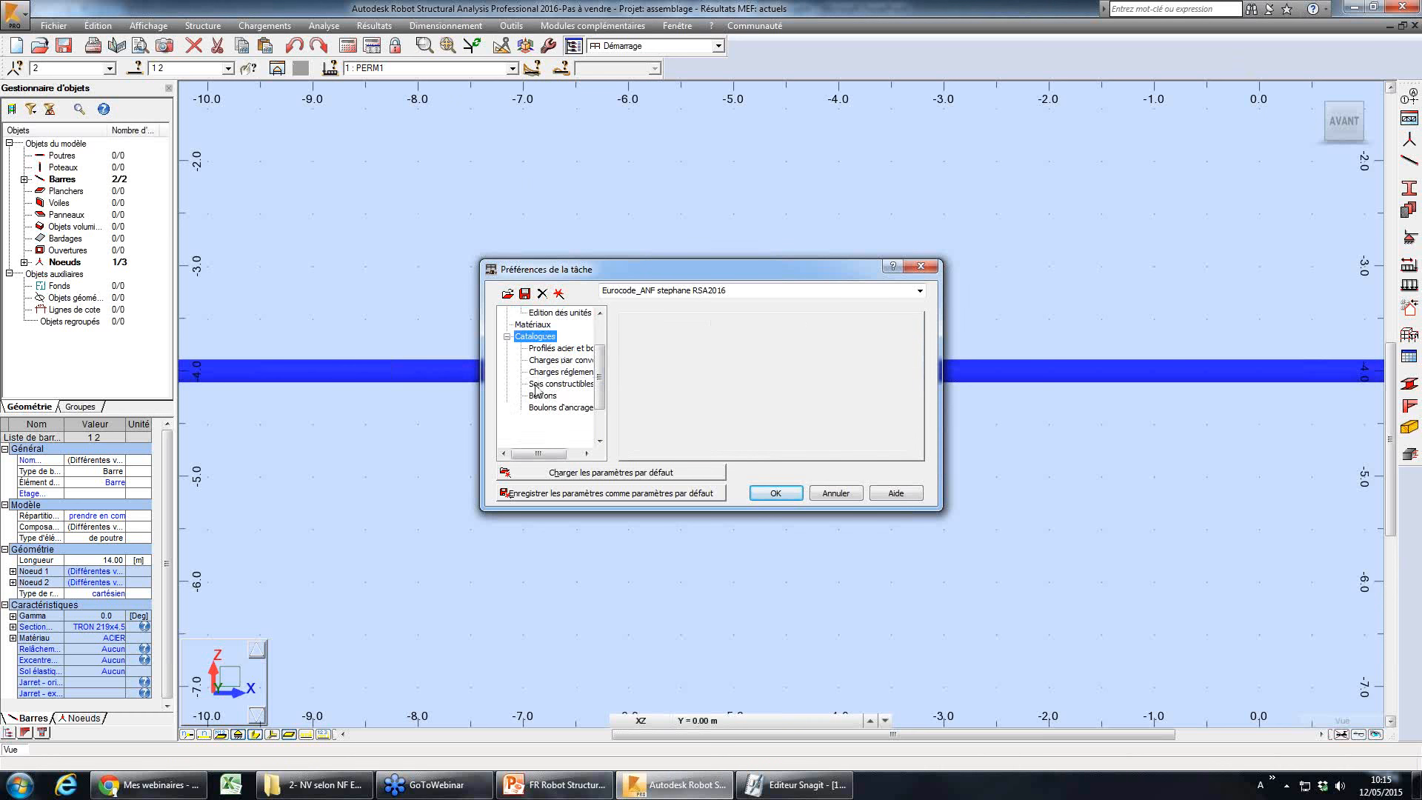
pyautogui.click(533, 324)
pyautogui.click(565, 442)
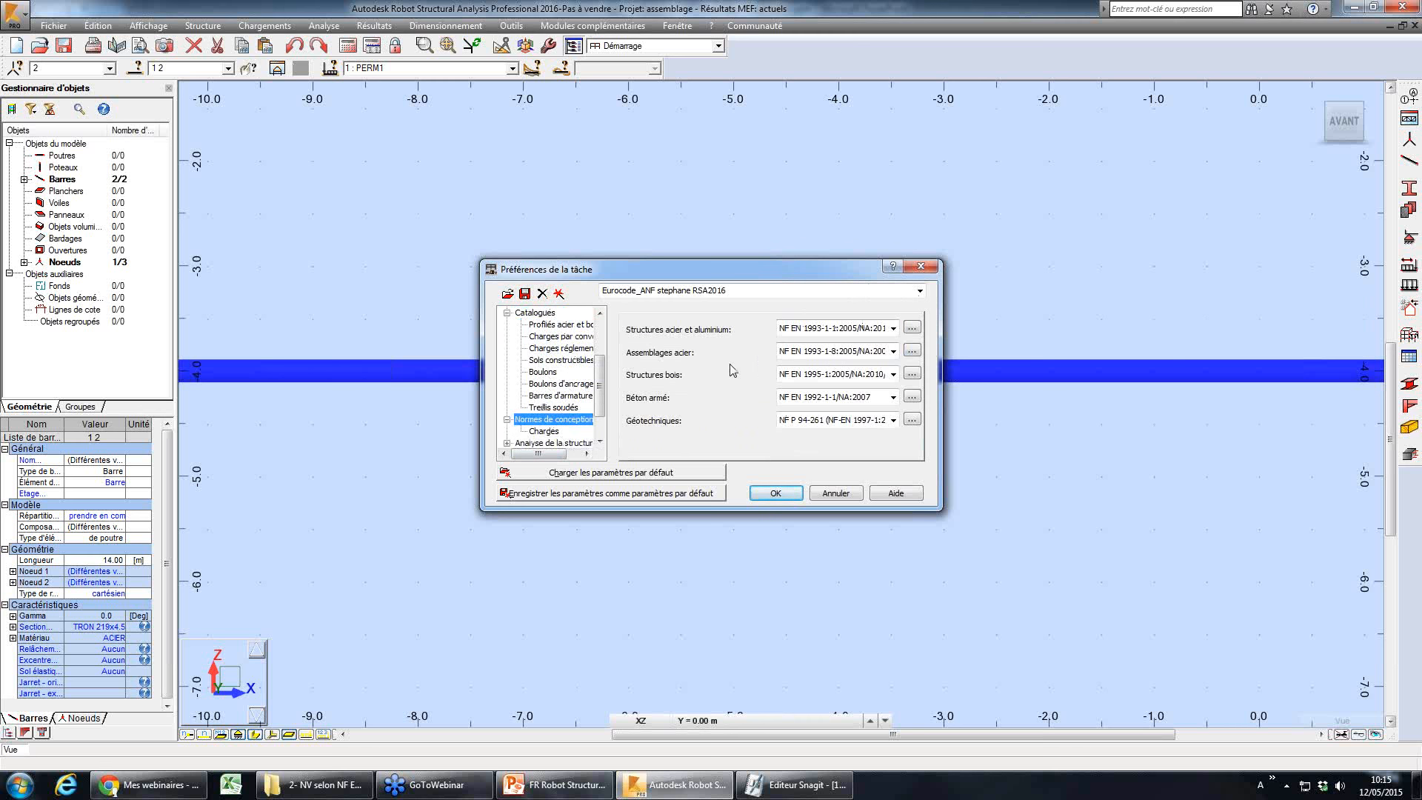
# - Examine the available geotechnical standards and saved preference sets, and close the job preferences without applying them
pyautogui.click(893, 420)
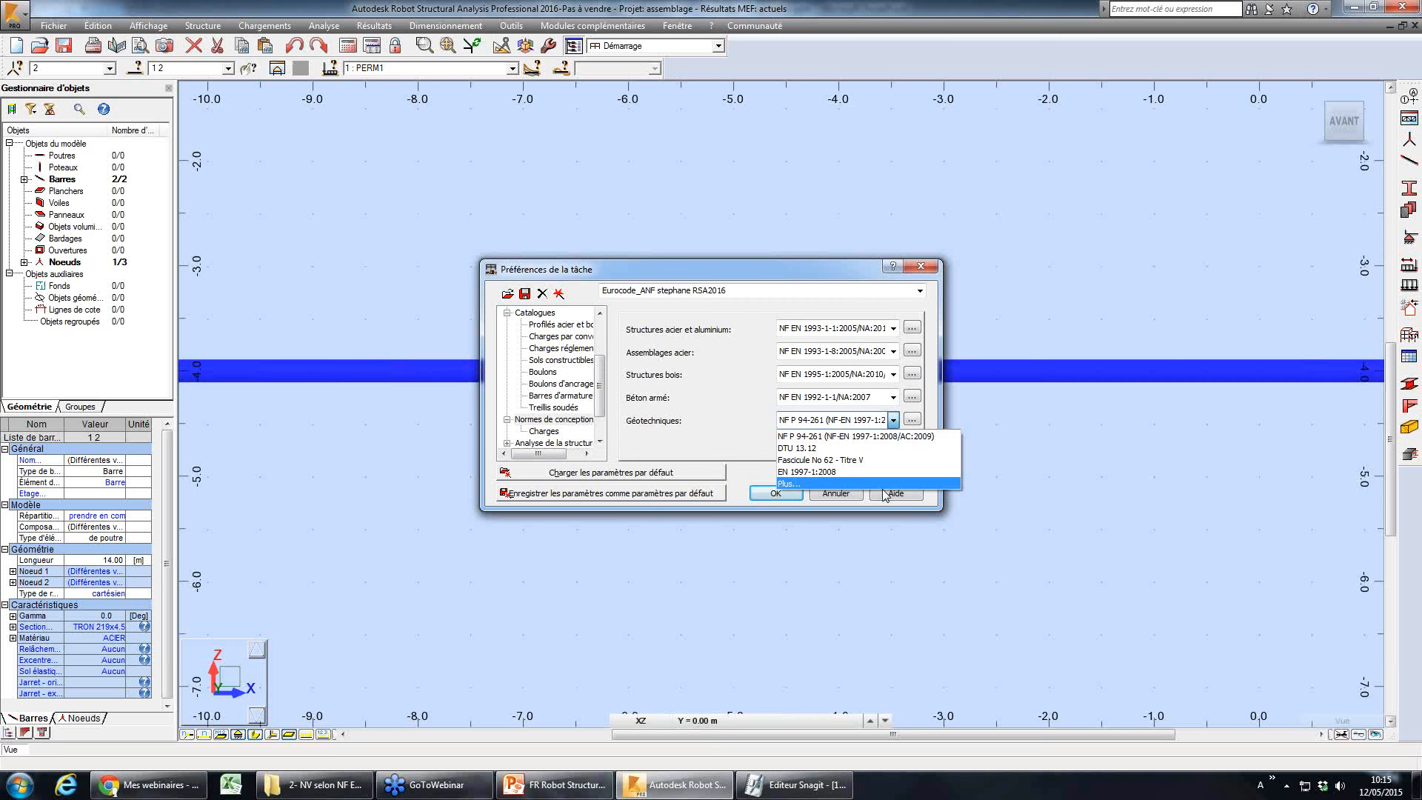
pyautogui.click(727, 359)
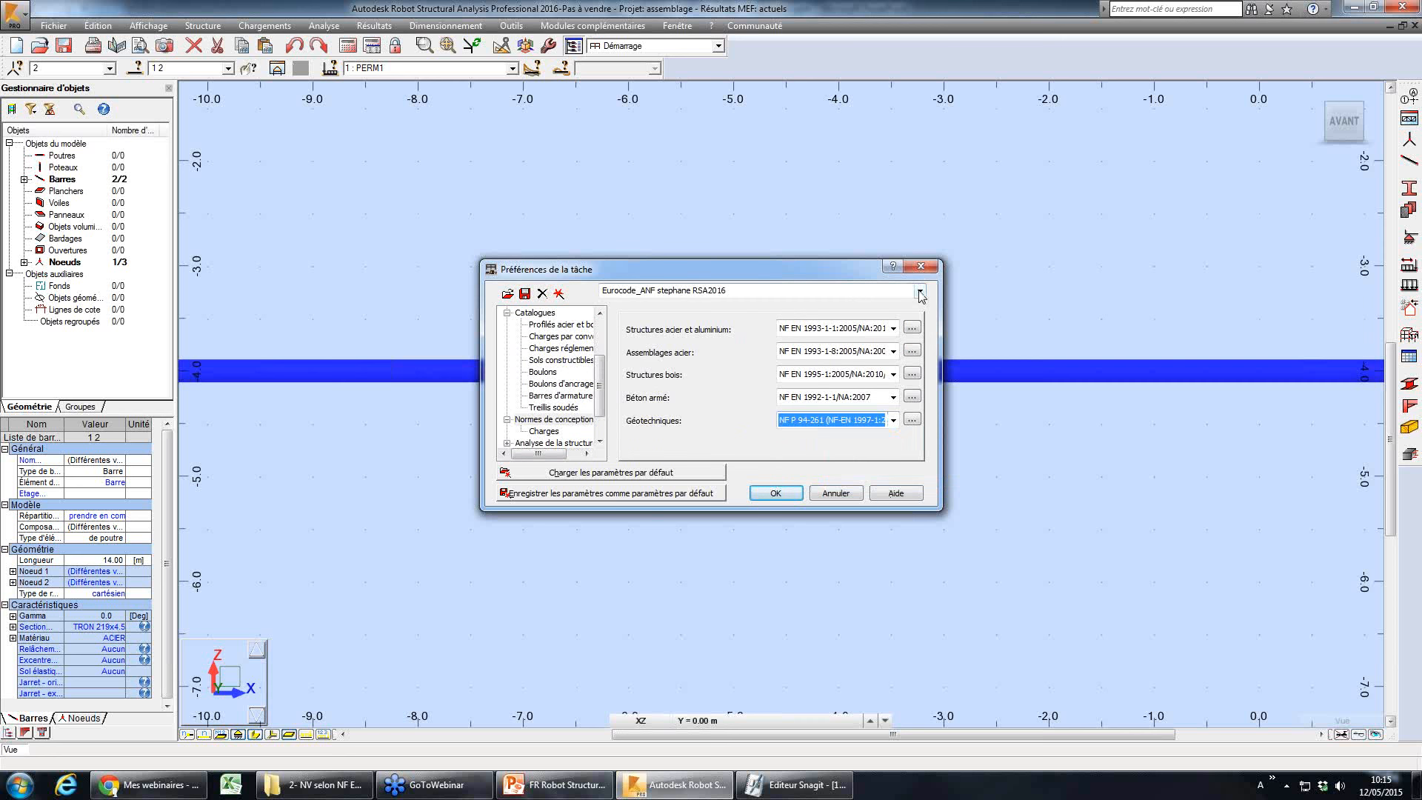
pyautogui.click(920, 290)
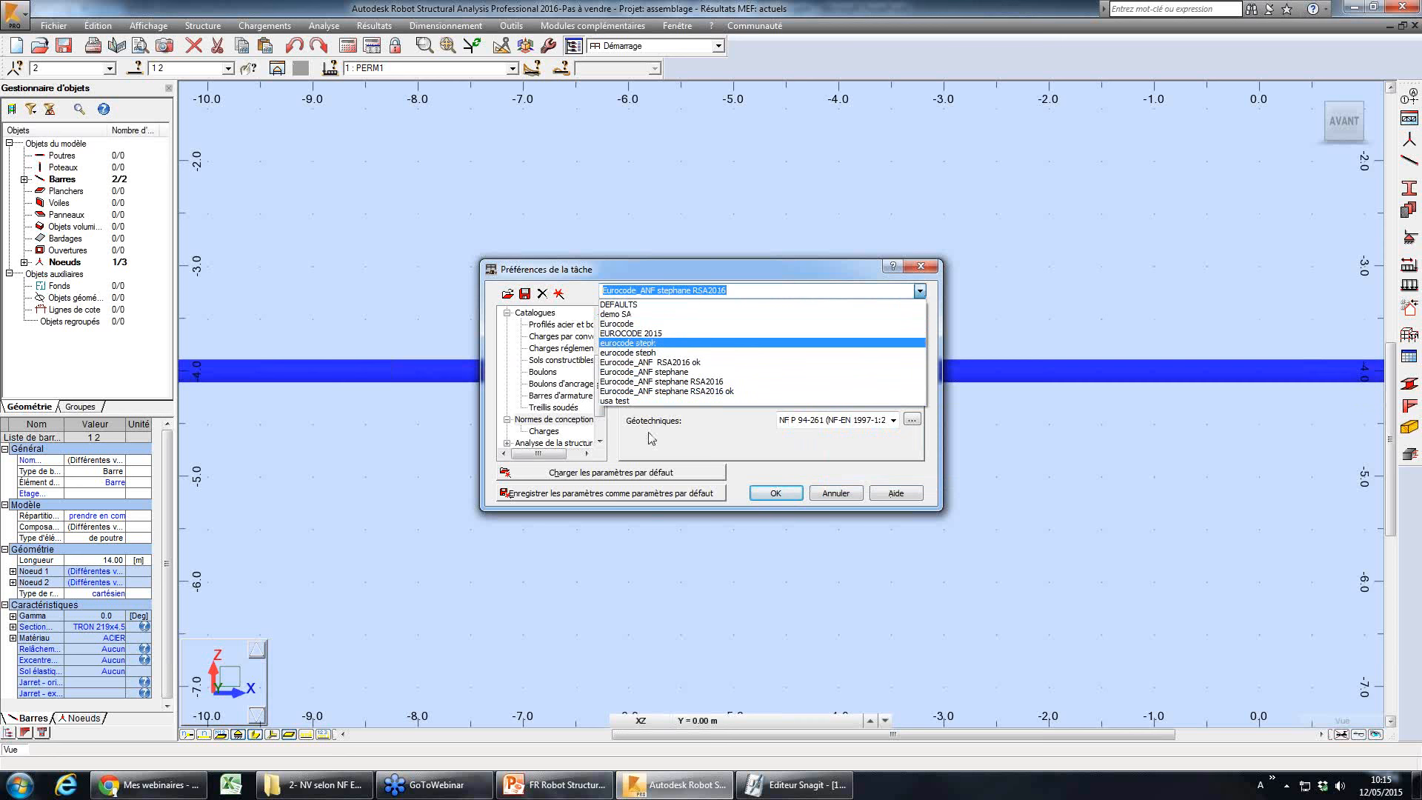
pyautogui.click(737, 440)
pyautogui.click(826, 490)
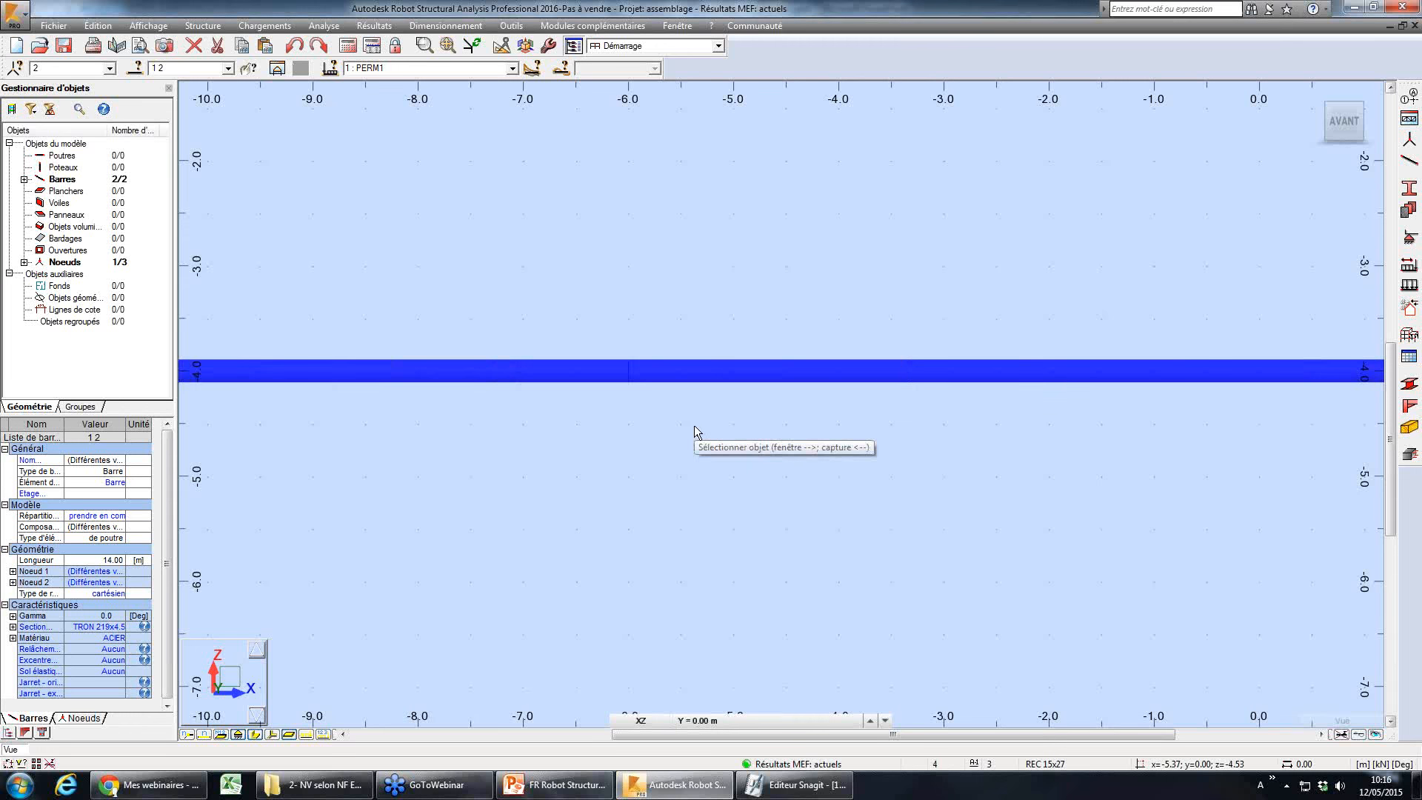
pyautogui.press('Escape')
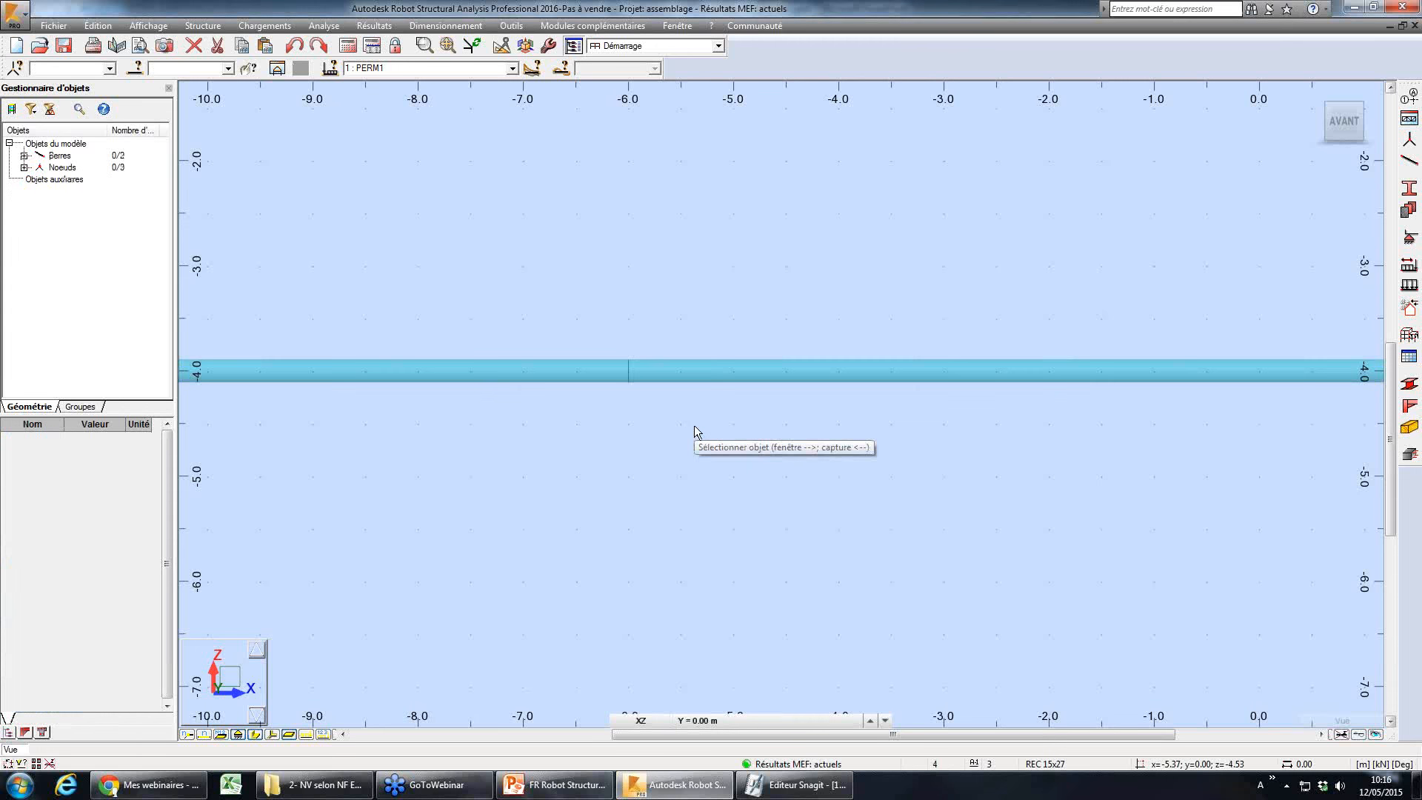
# - Switch to PowerPoint, present the slide on the new timber regulations and Eurocode 5 updates, and end the slide show
pyautogui.click(550, 787)
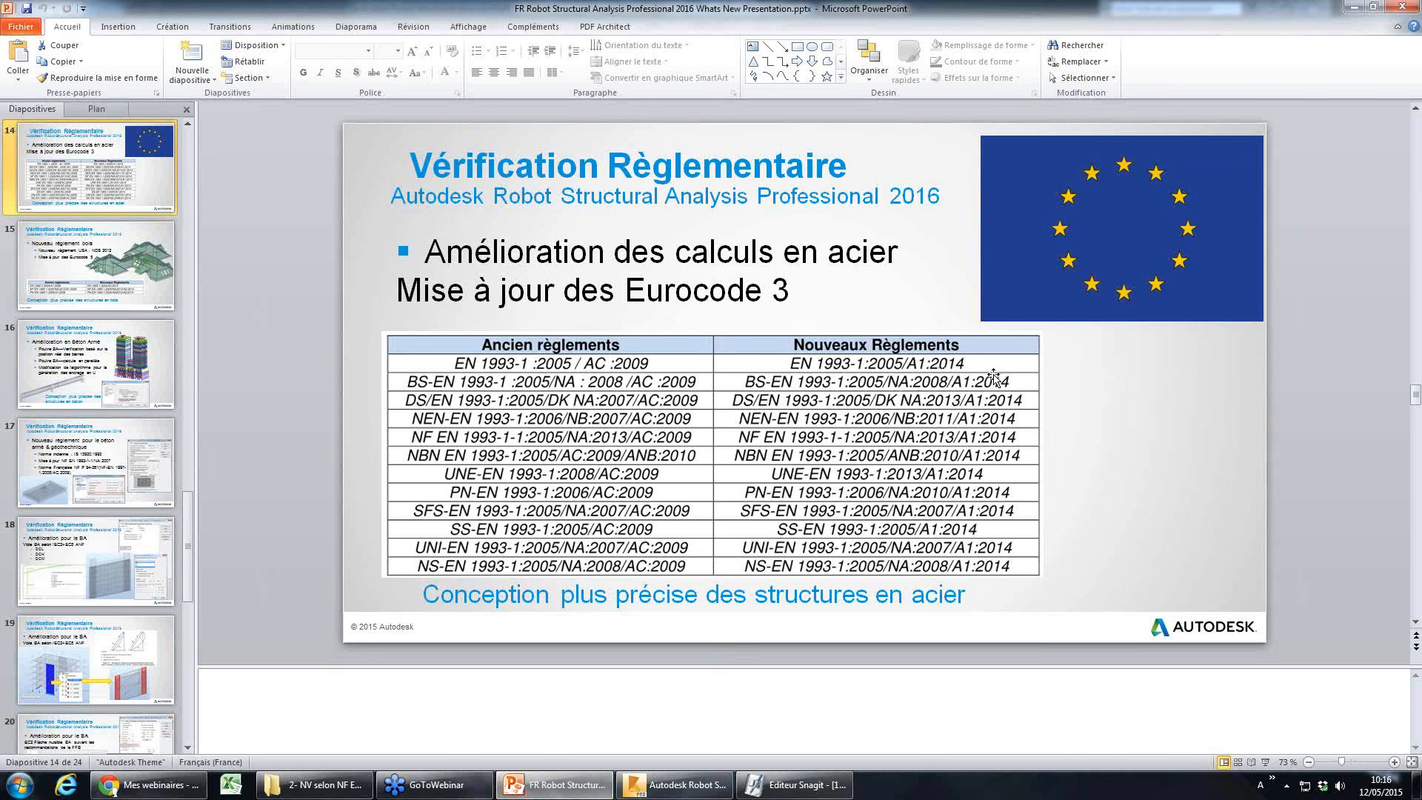
pyautogui.click(1264, 762)
pyautogui.press('Right')
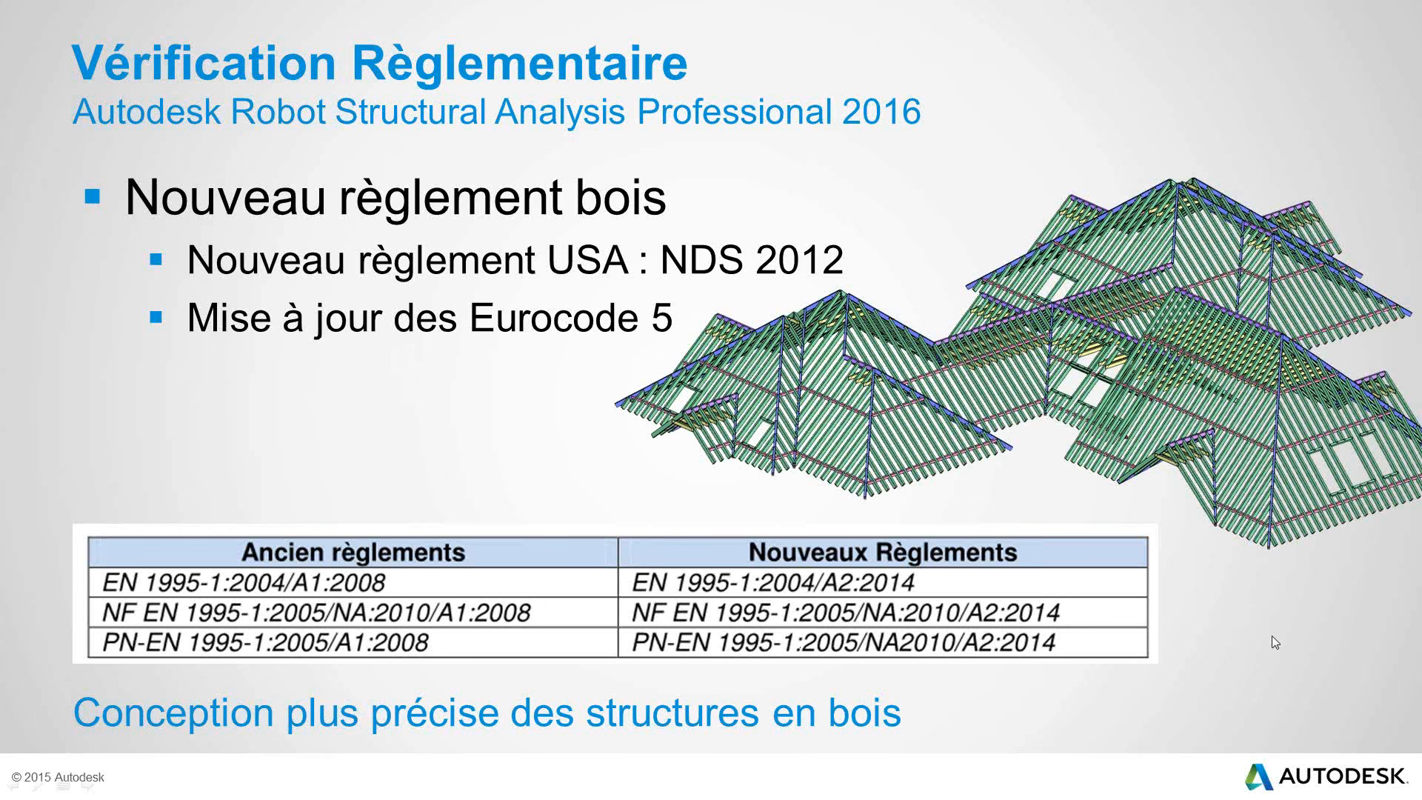
pyautogui.press('Escape')
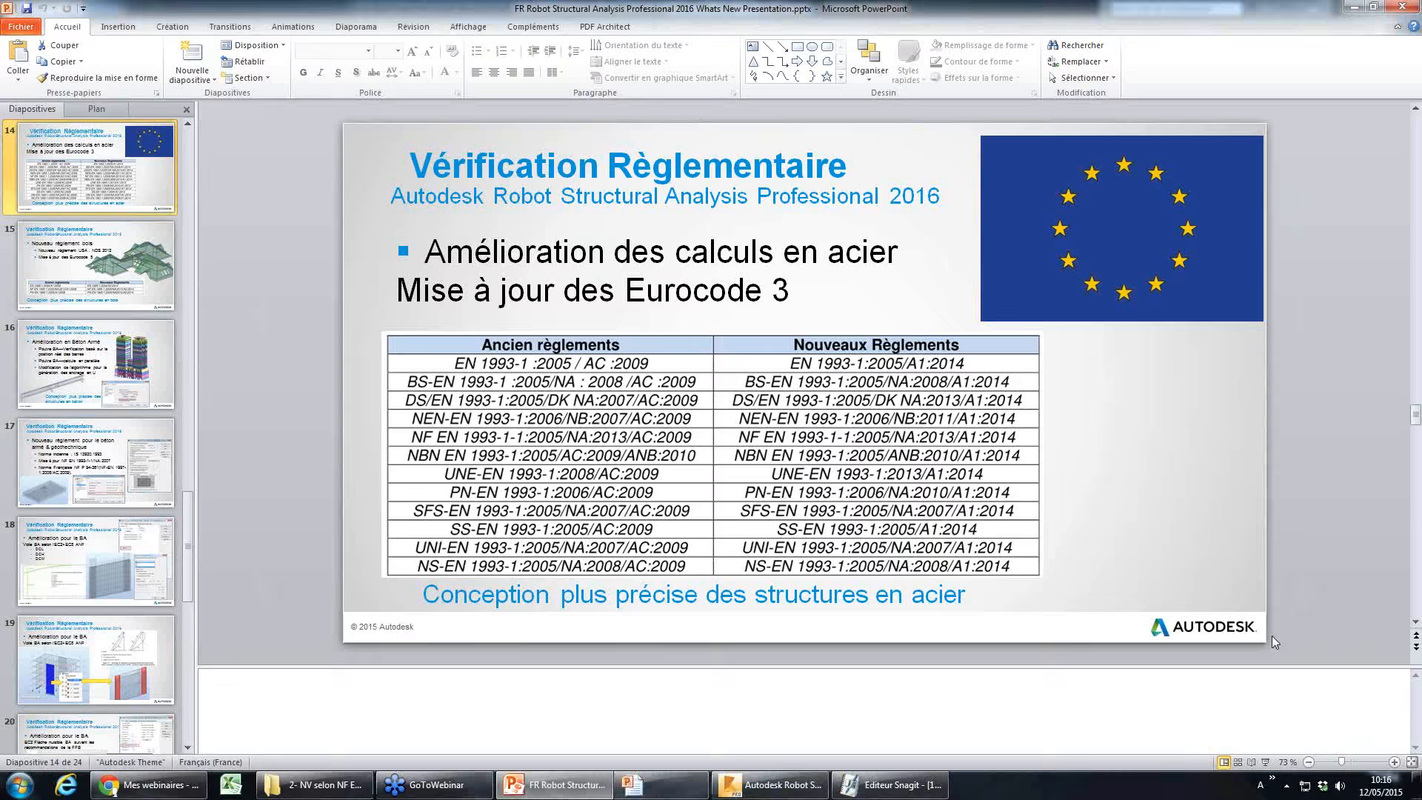
# - Switch to Robot Structural Analysis and examine the timber structure standards offered in the job preferences
pyautogui.click(672, 785)
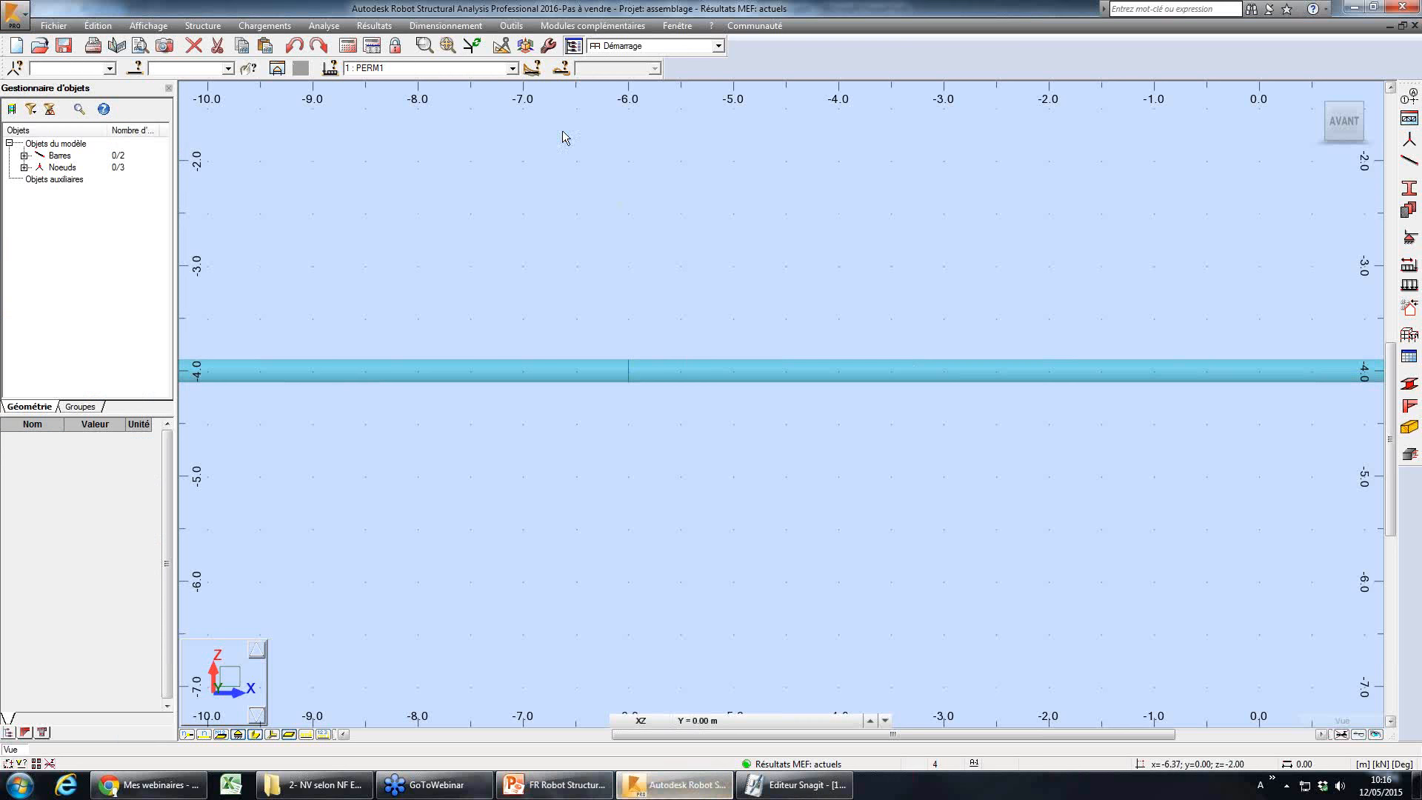
pyautogui.click(511, 25)
pyautogui.click(539, 269)
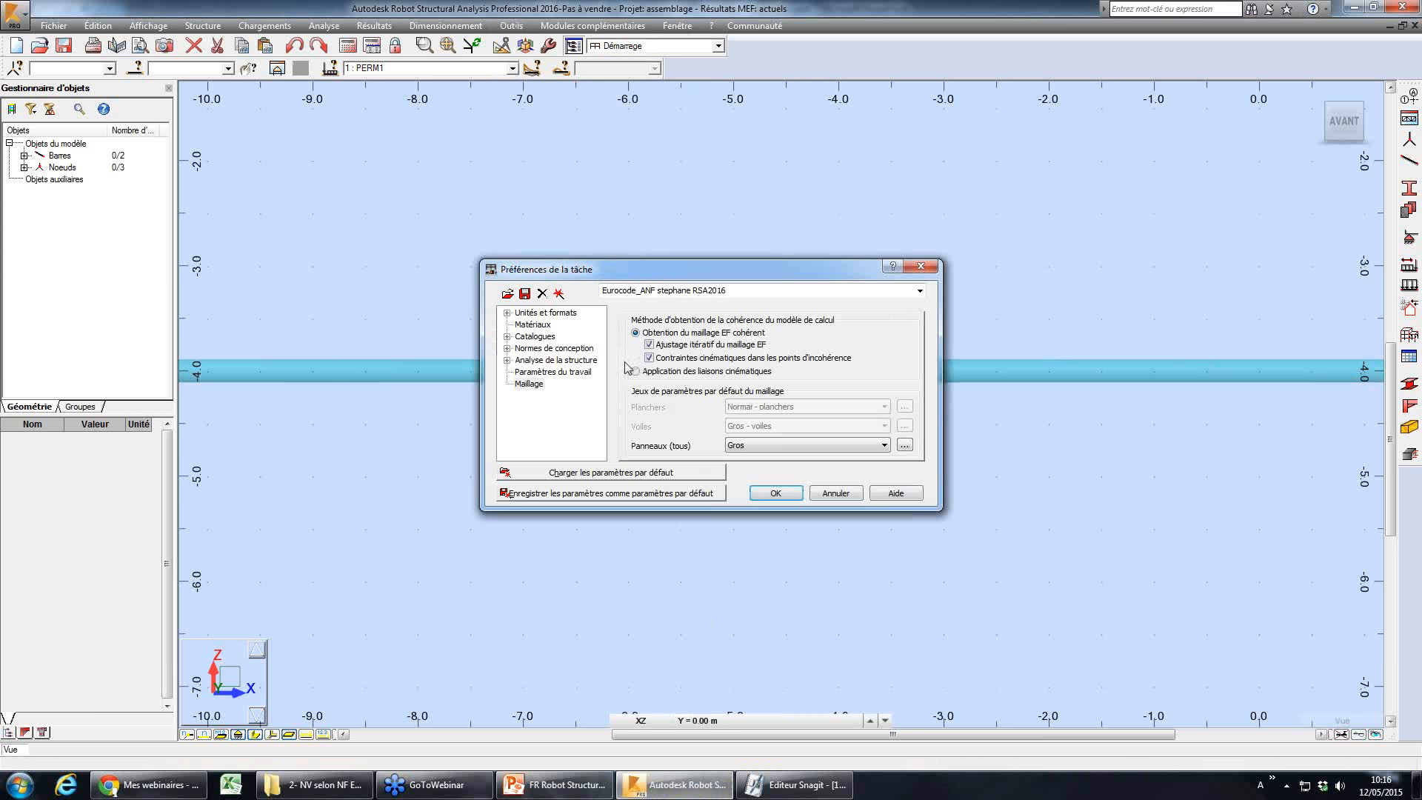
pyautogui.click(540, 361)
pyautogui.click(538, 349)
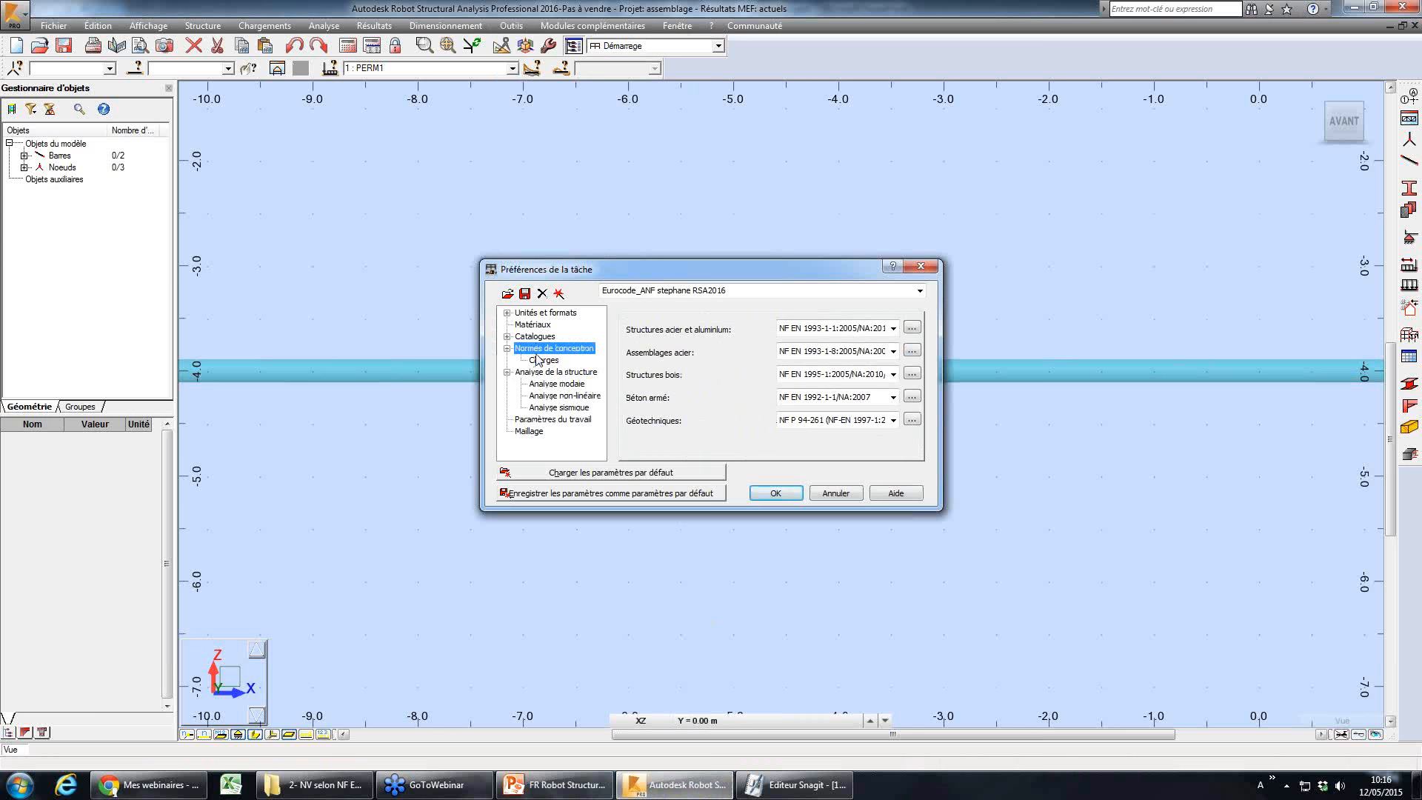
pyautogui.click(828, 376)
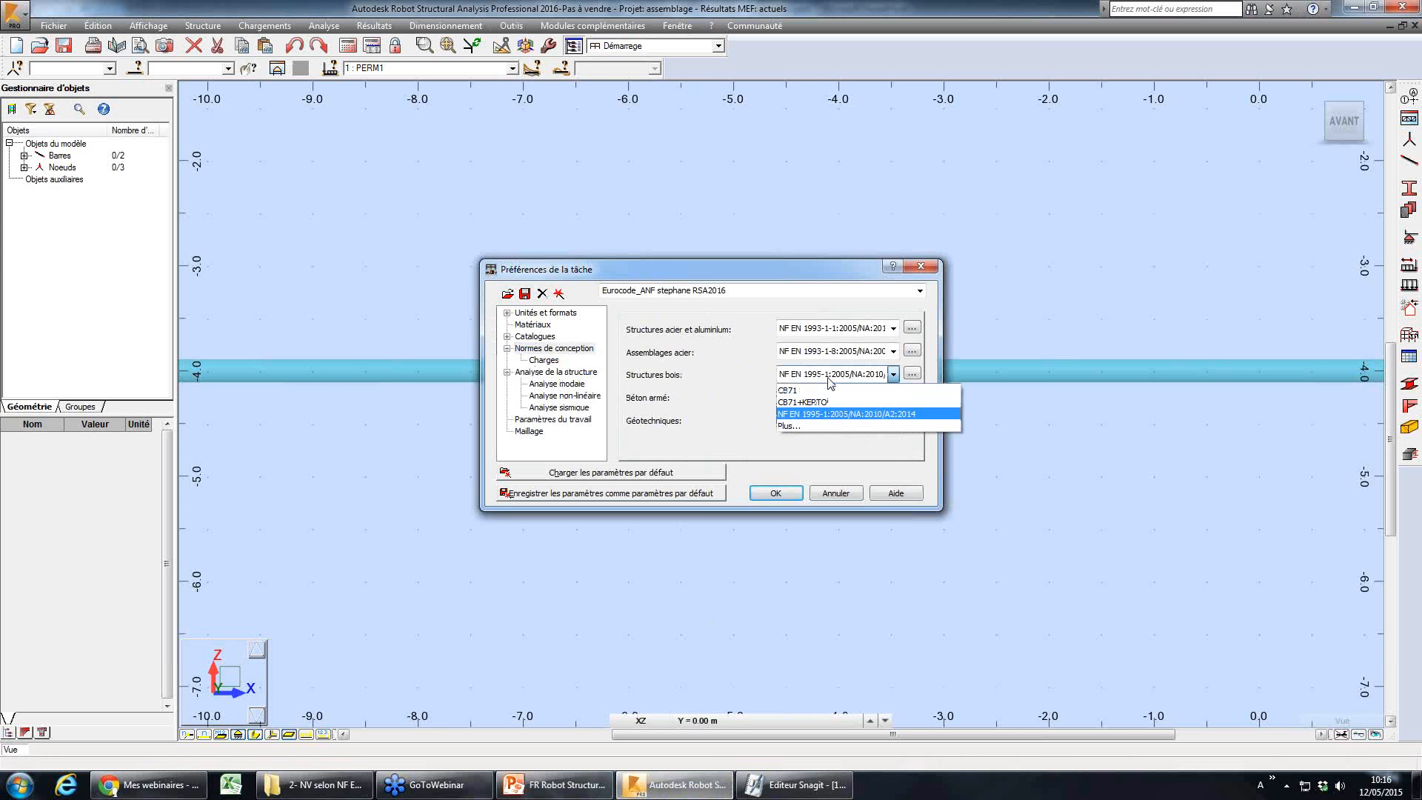
pyautogui.click(864, 440)
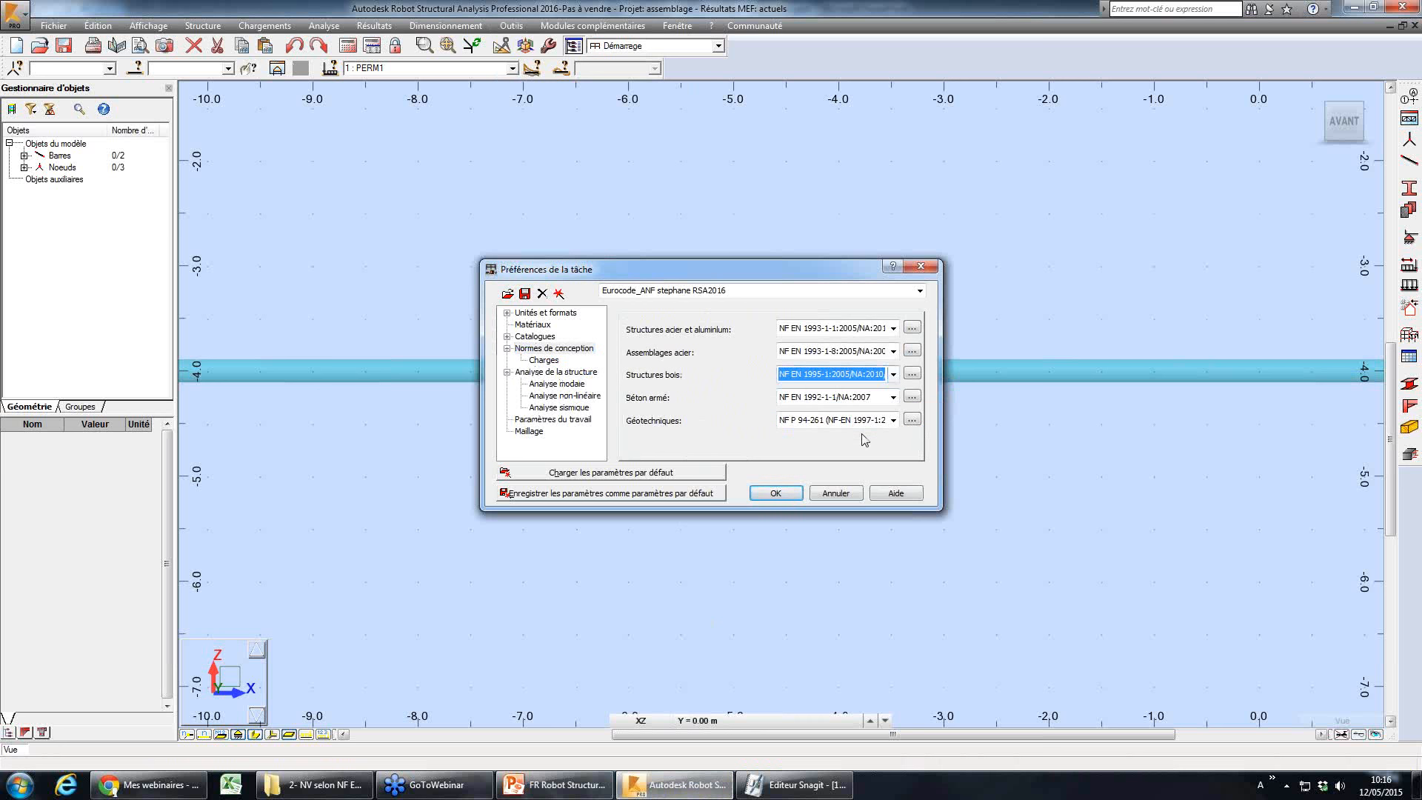
# - Open the timber standards list configuration, add NF EN 1995-1:2005/NA:2010/A2:2014 to the current standards, and accept it
pyautogui.click(833, 376)
pyautogui.click(812, 427)
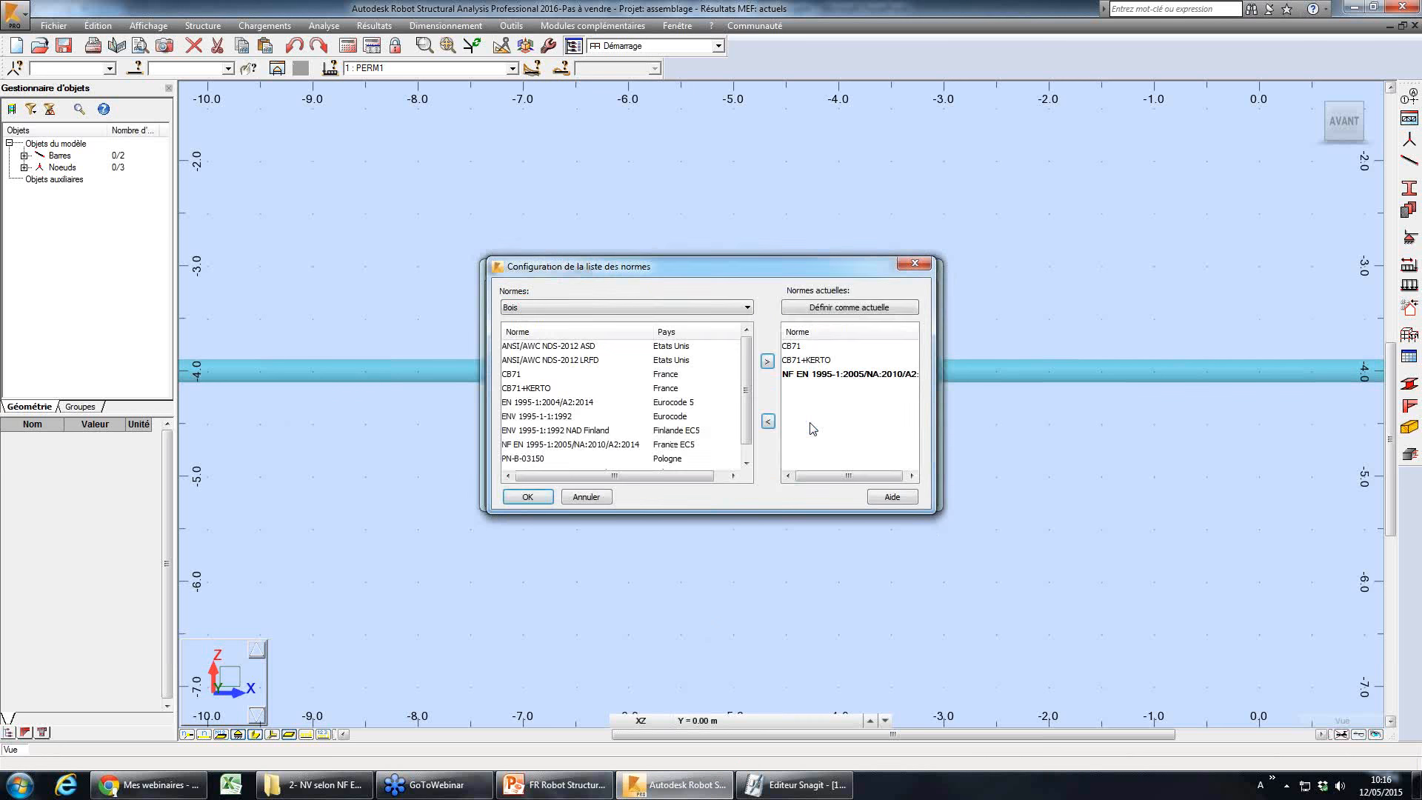
pyautogui.moveTo(744, 363); pyautogui.dragTo(742, 402)
pyautogui.click(650, 460)
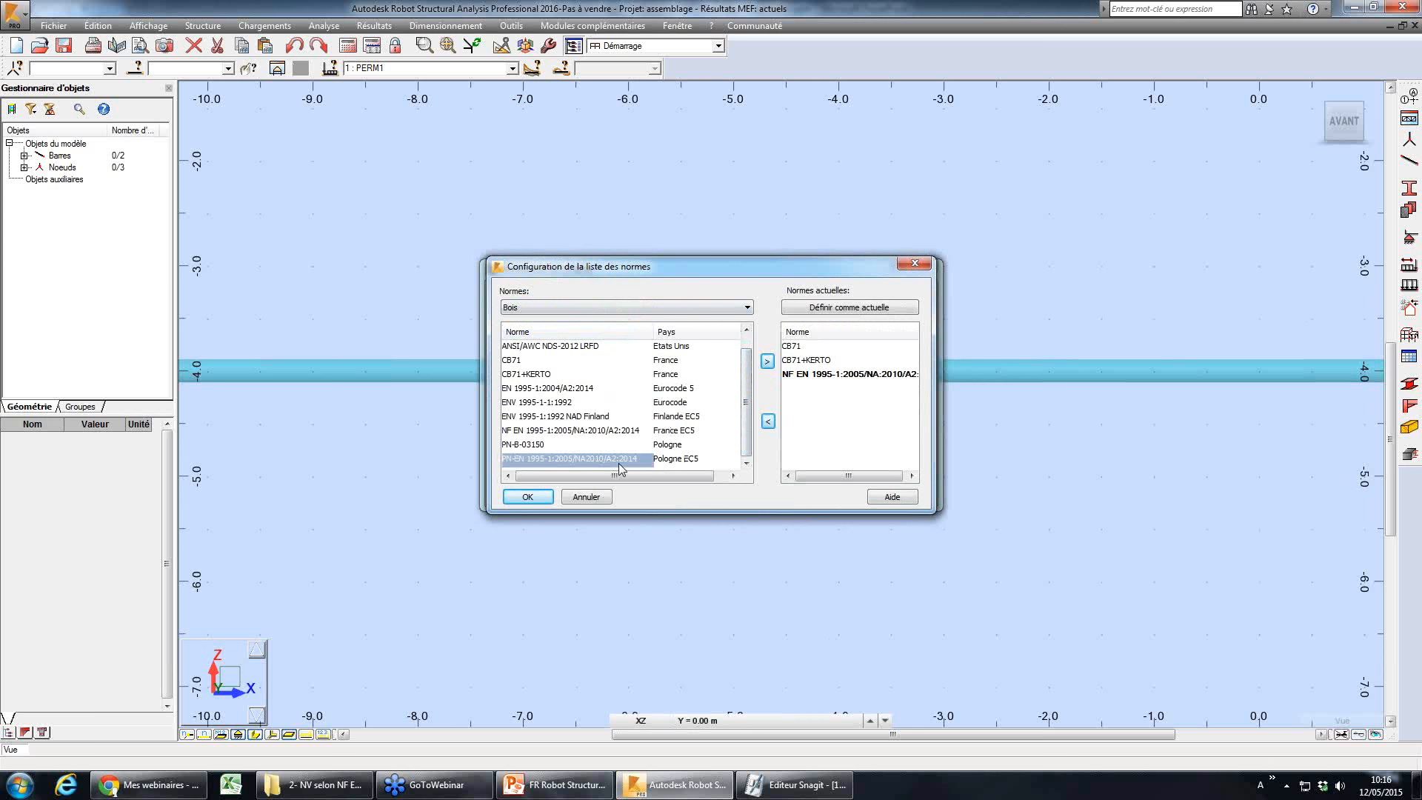
pyautogui.click(628, 433)
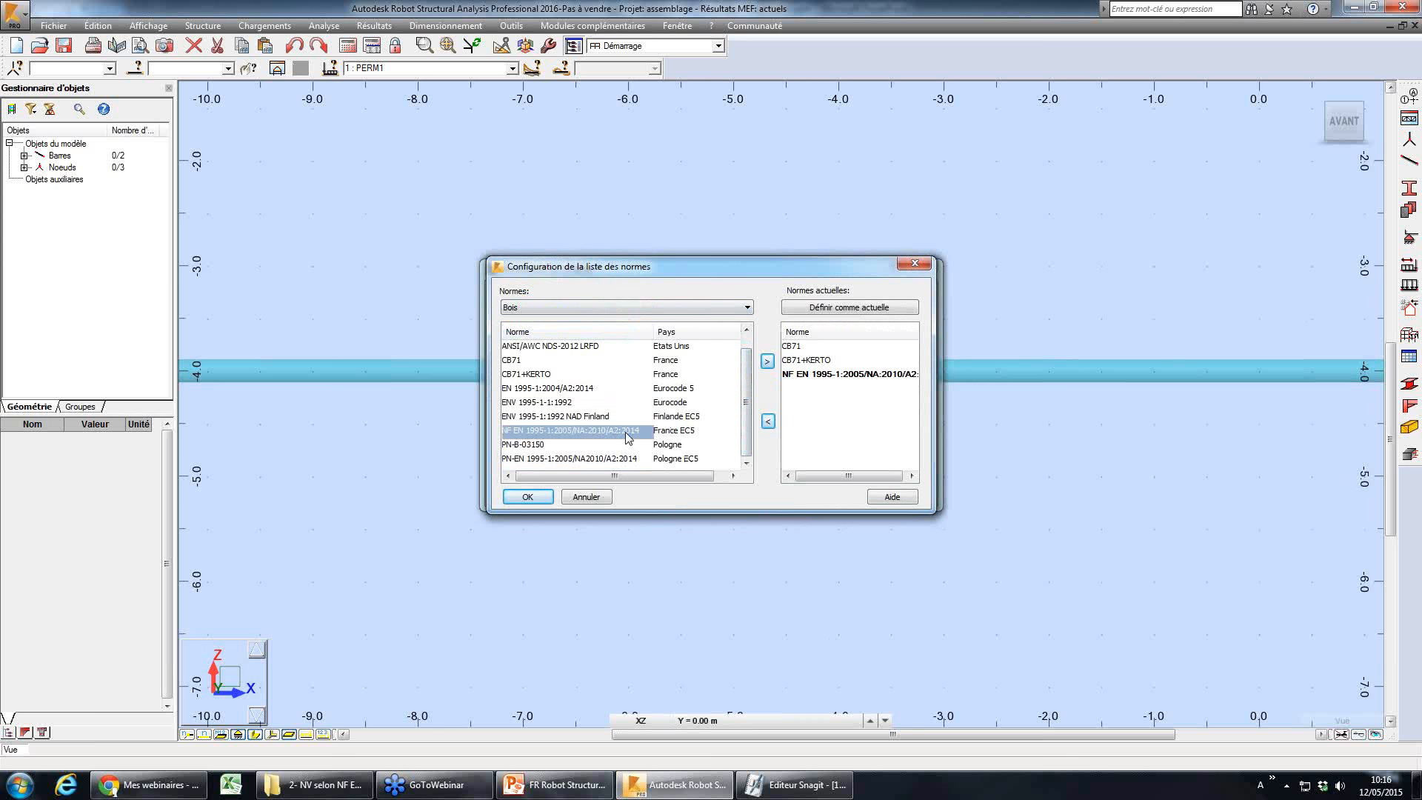
pyautogui.click(767, 362)
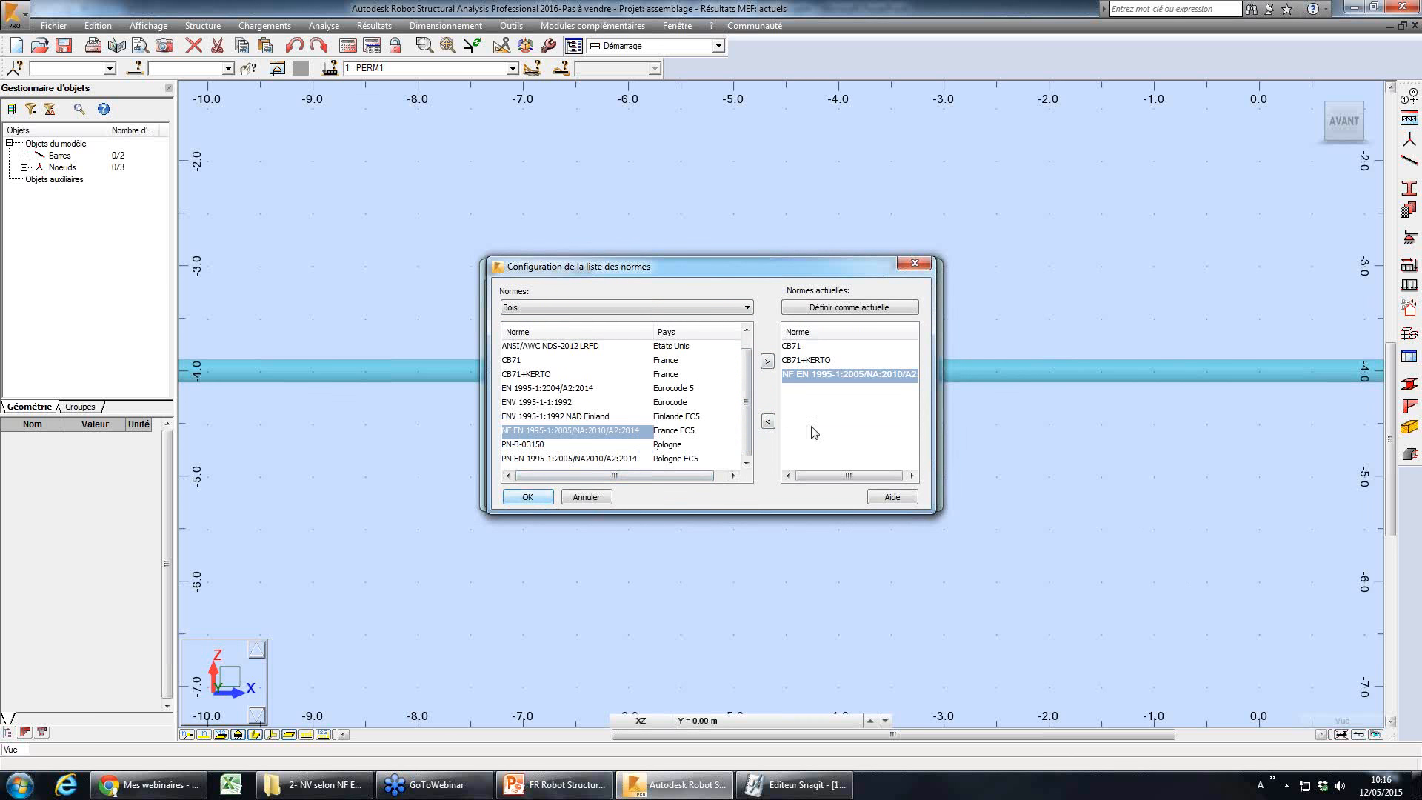
pyautogui.click(527, 498)
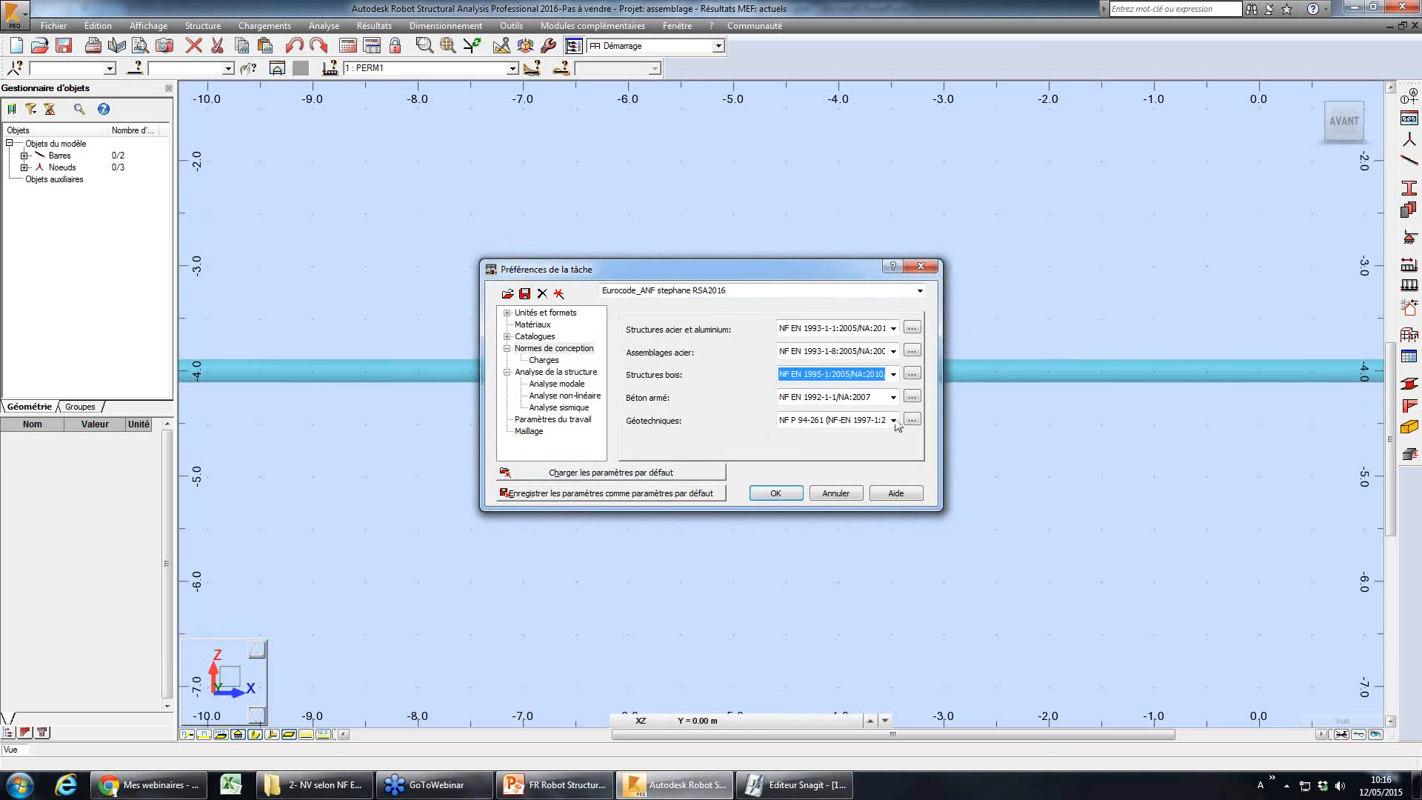
# - Select NF EN 1995-1:2005/NA:2010/A2:2014 as the timber structure standard and accept the job preferences
pyautogui.click(893, 374)
pyautogui.click(907, 414)
pyautogui.click(785, 493)
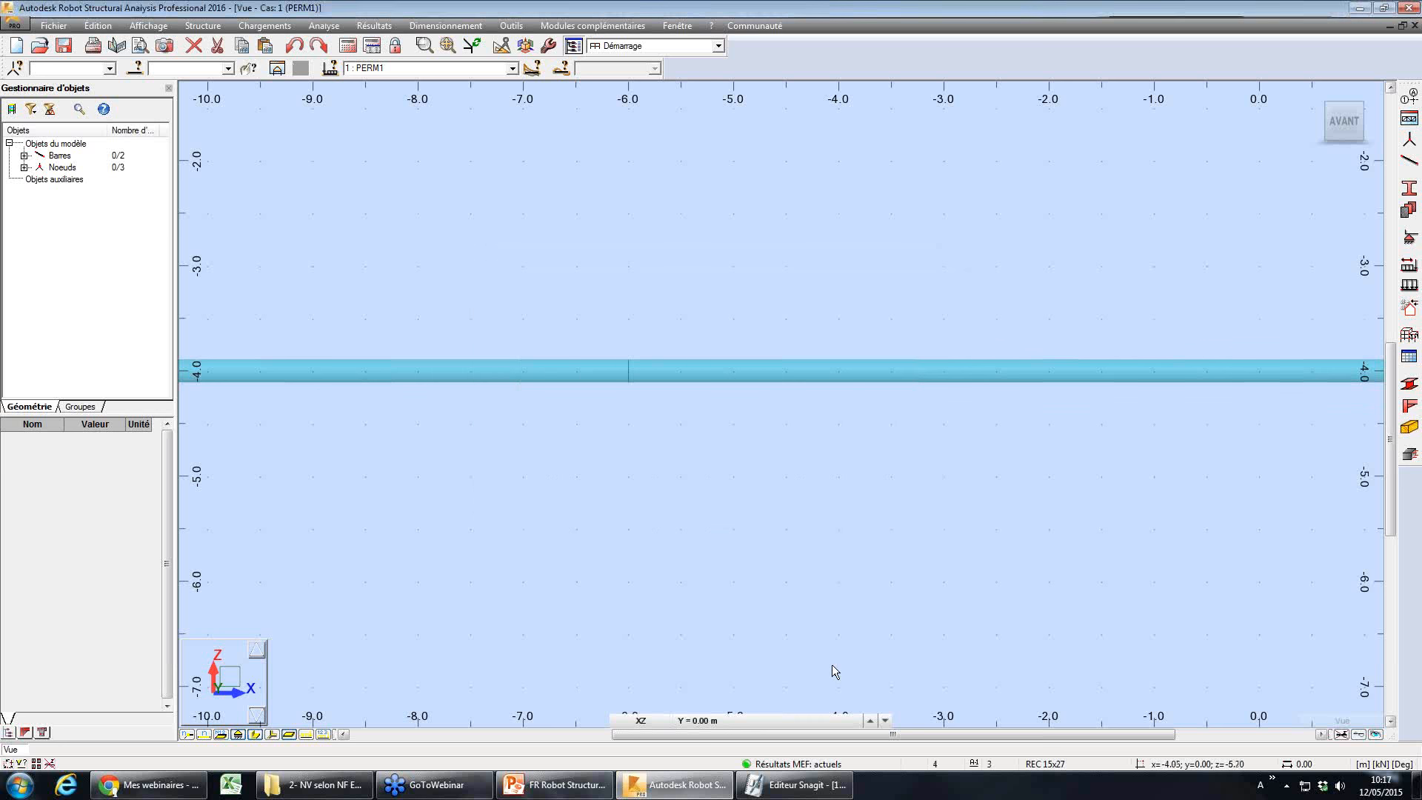
# - Switch to PowerPoint, present the timber, reinforced concrete and Eurocode 3 slides, and end the slide show
pyautogui.click(564, 790)
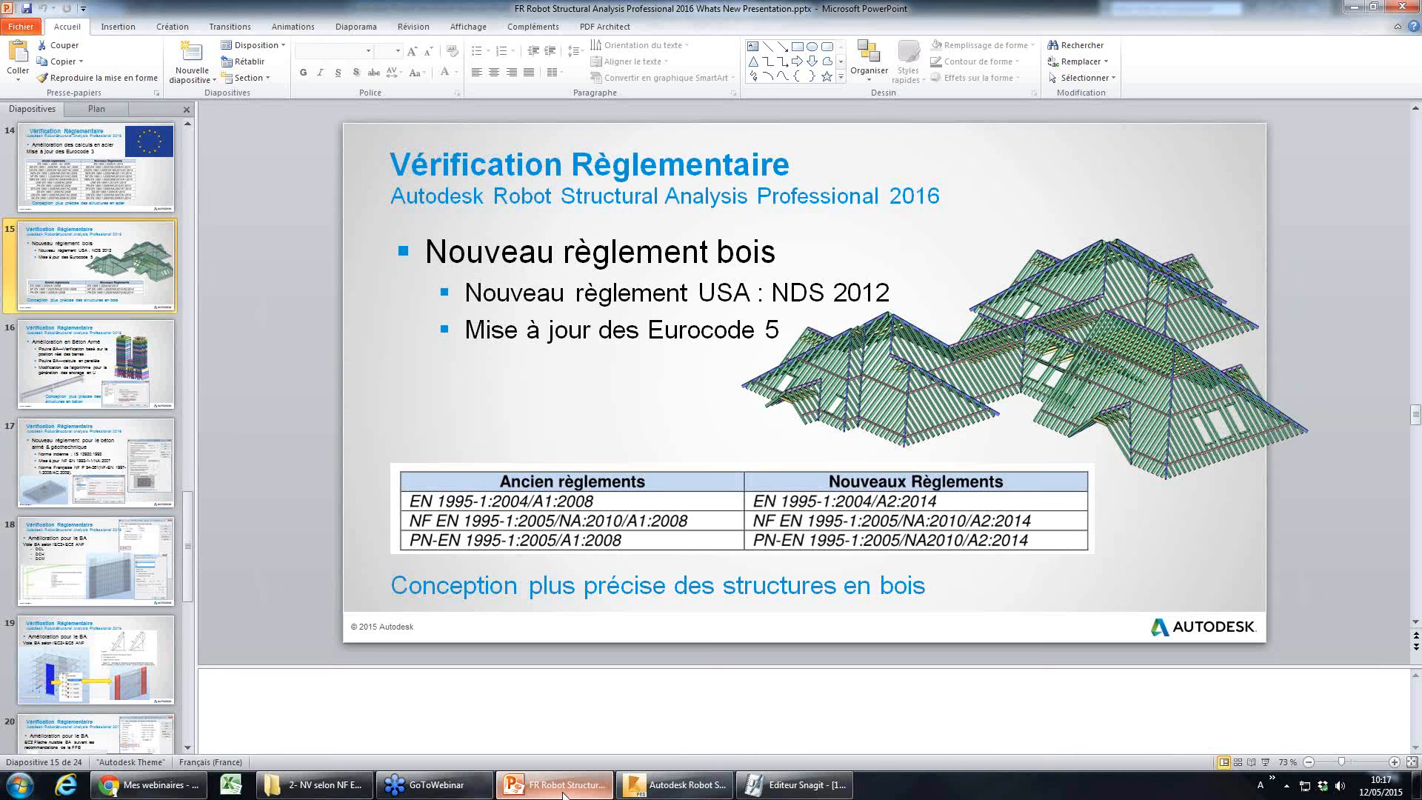
pyautogui.click(1264, 761)
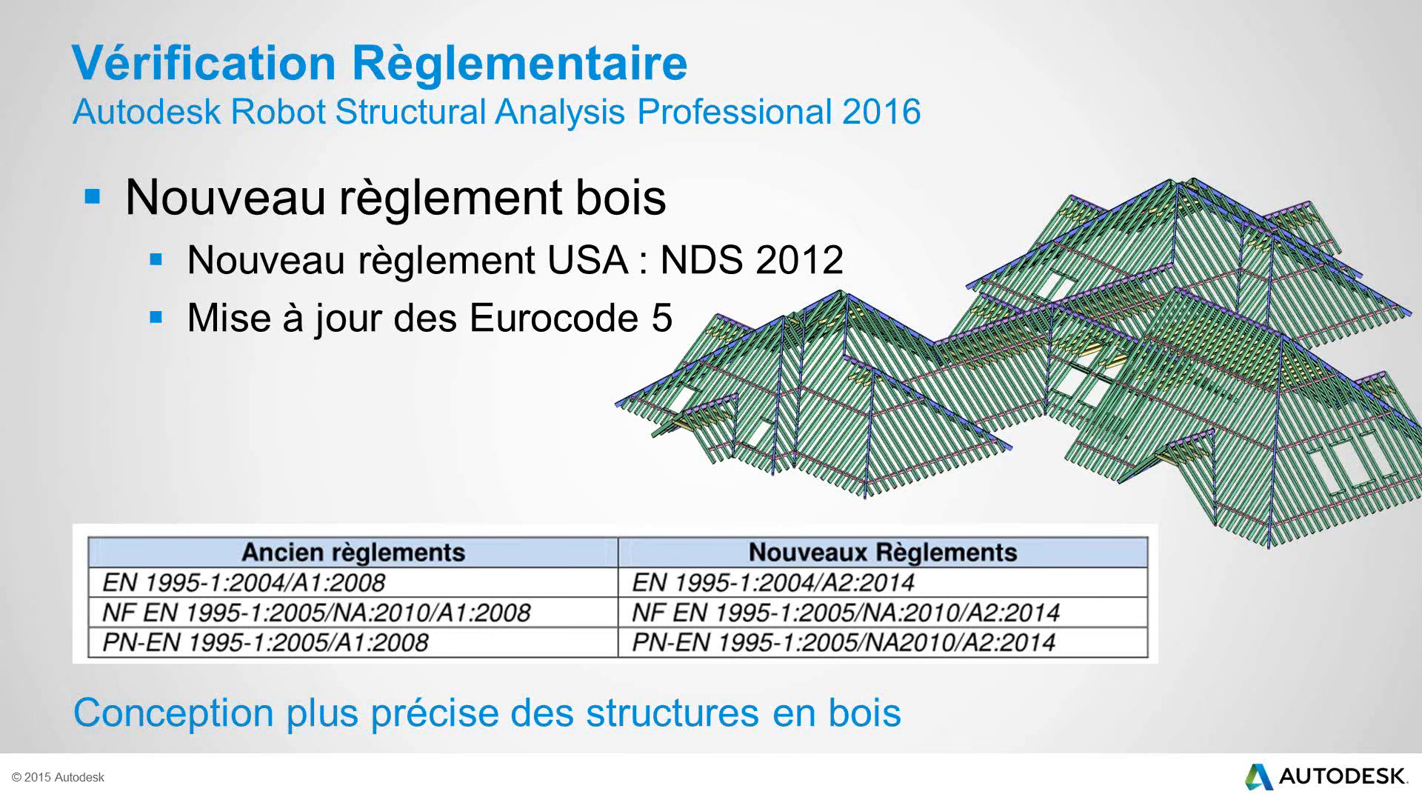
pyautogui.press('Right')
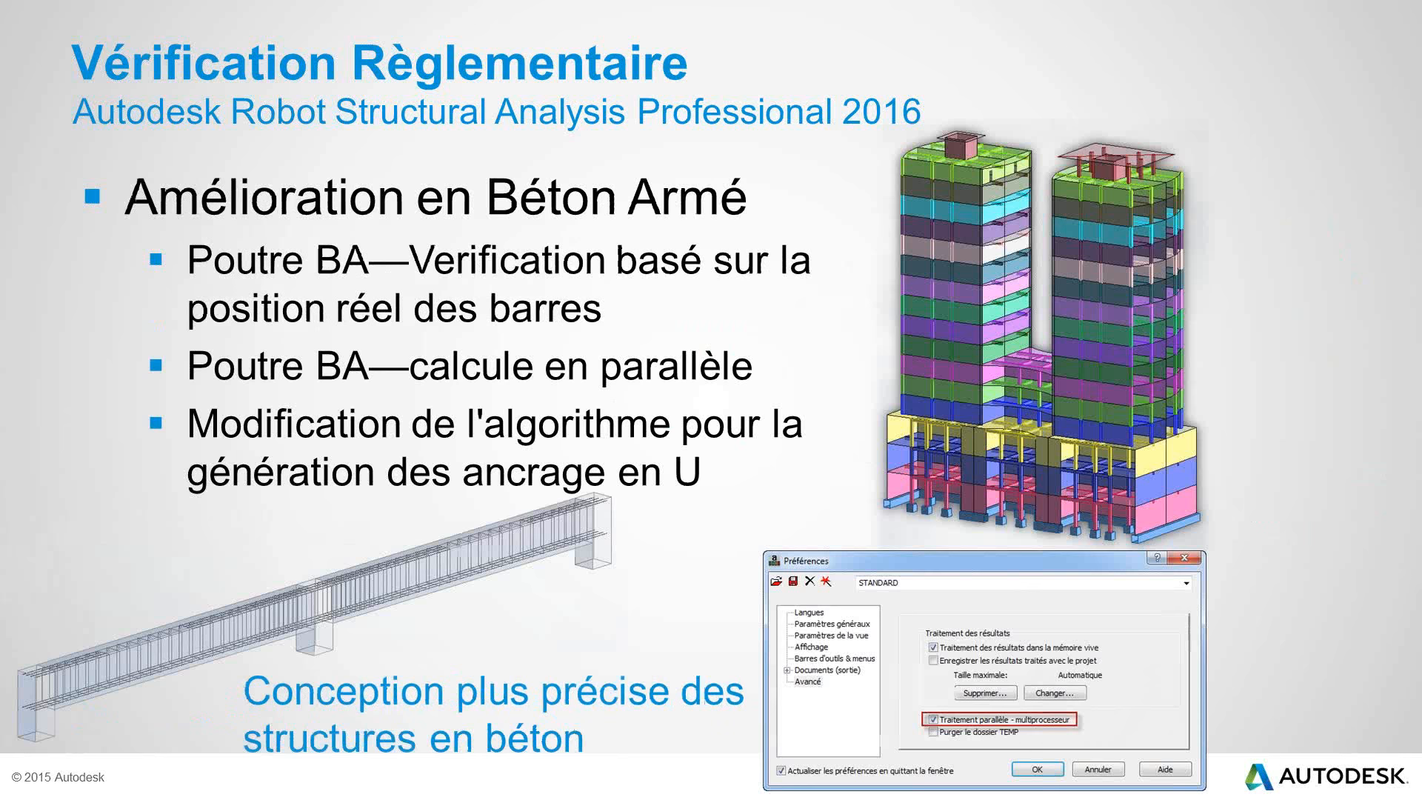
pyautogui.press('Left')
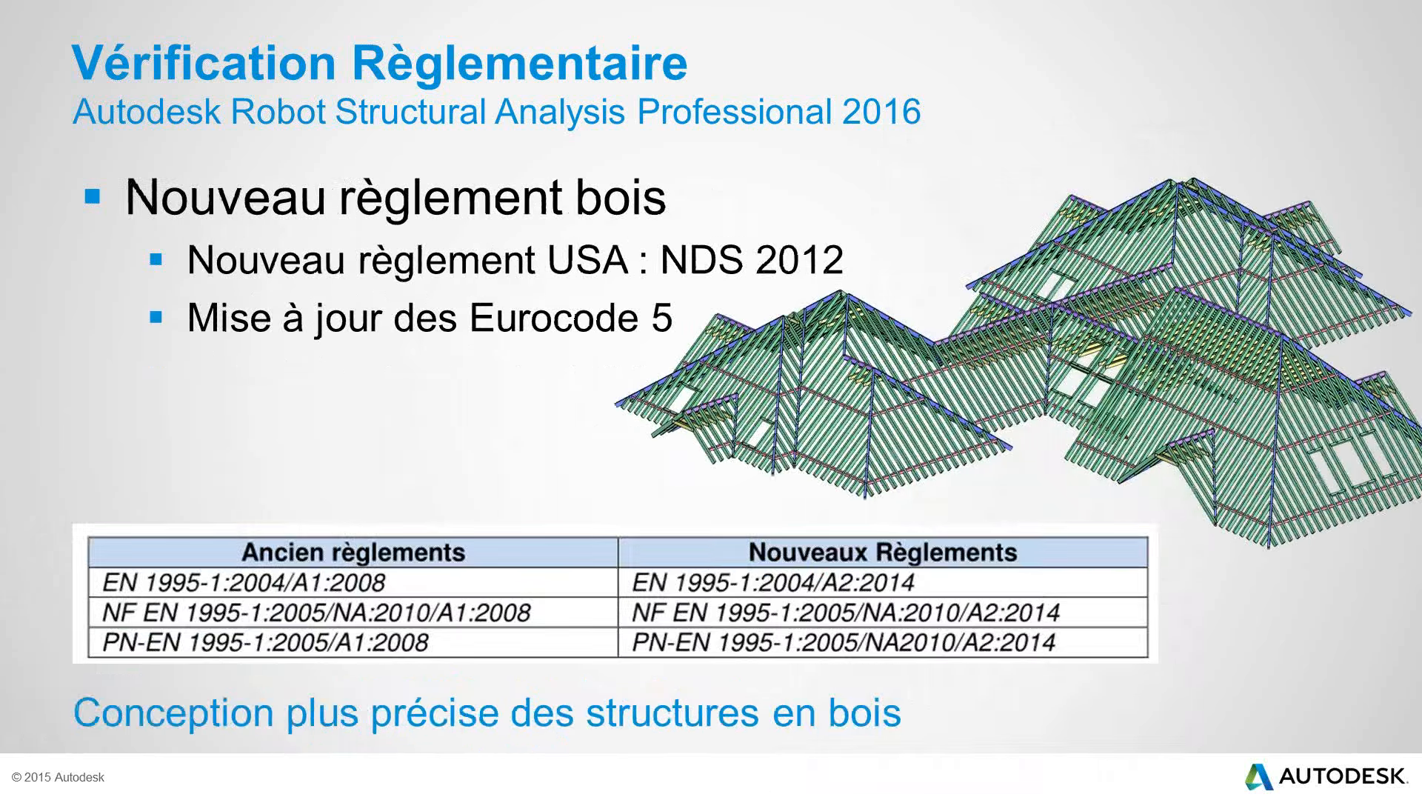
pyautogui.press('Left')
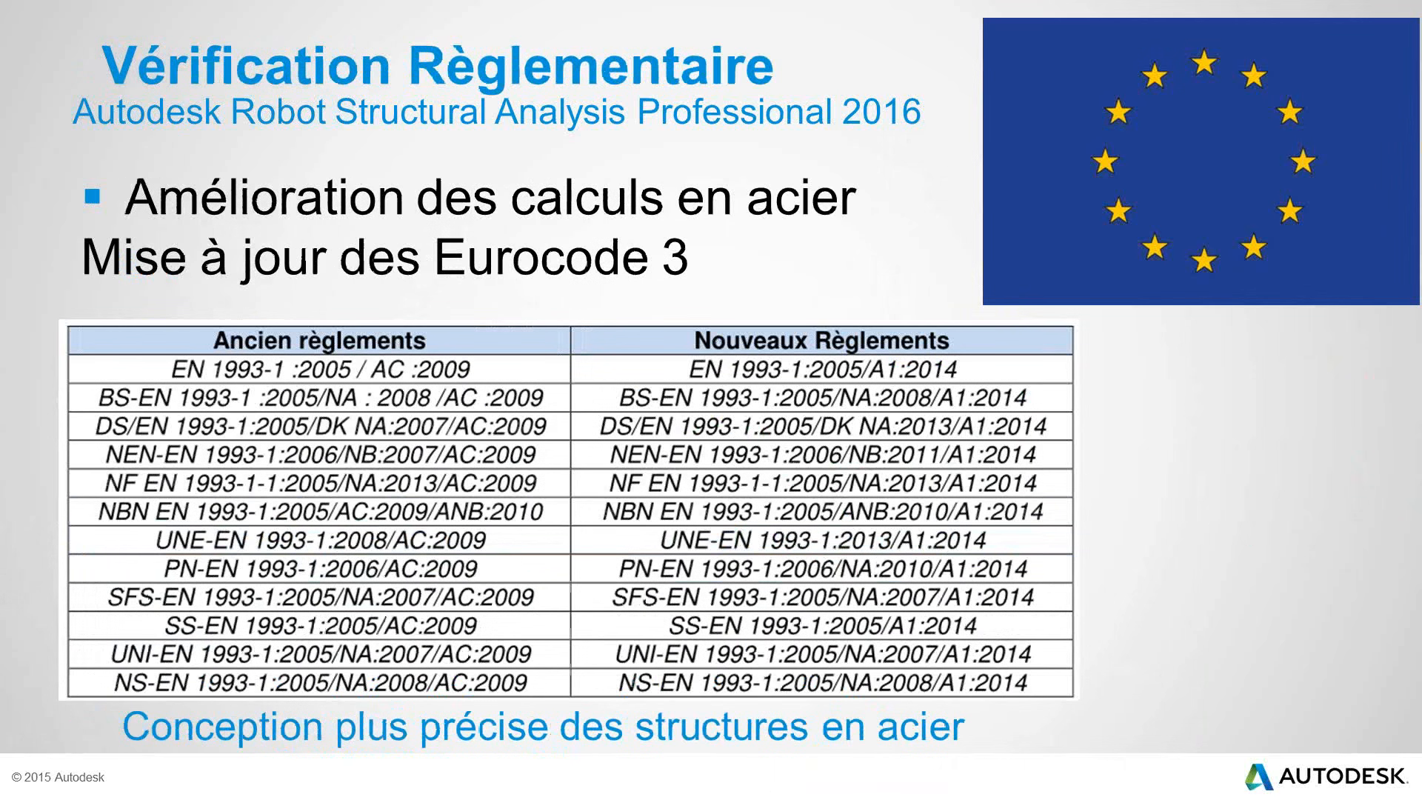
pyautogui.press('Escape')
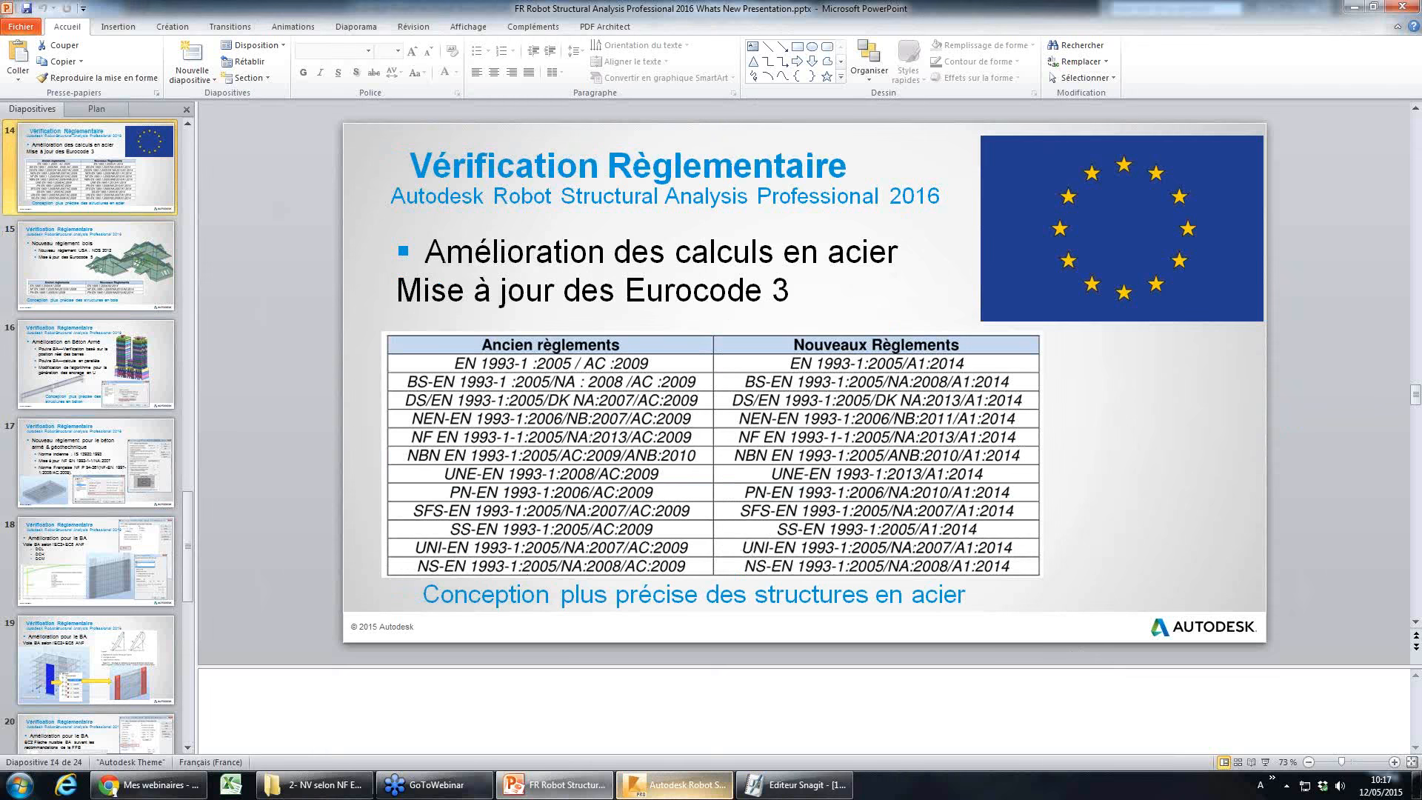
# - Switch to Robot Structural Analysis, examine the bolt catalogues offered in the job preferences, and leave the preferences without changes
pyautogui.hotkey('alt', 'Tab')
pyautogui.click(511, 26)
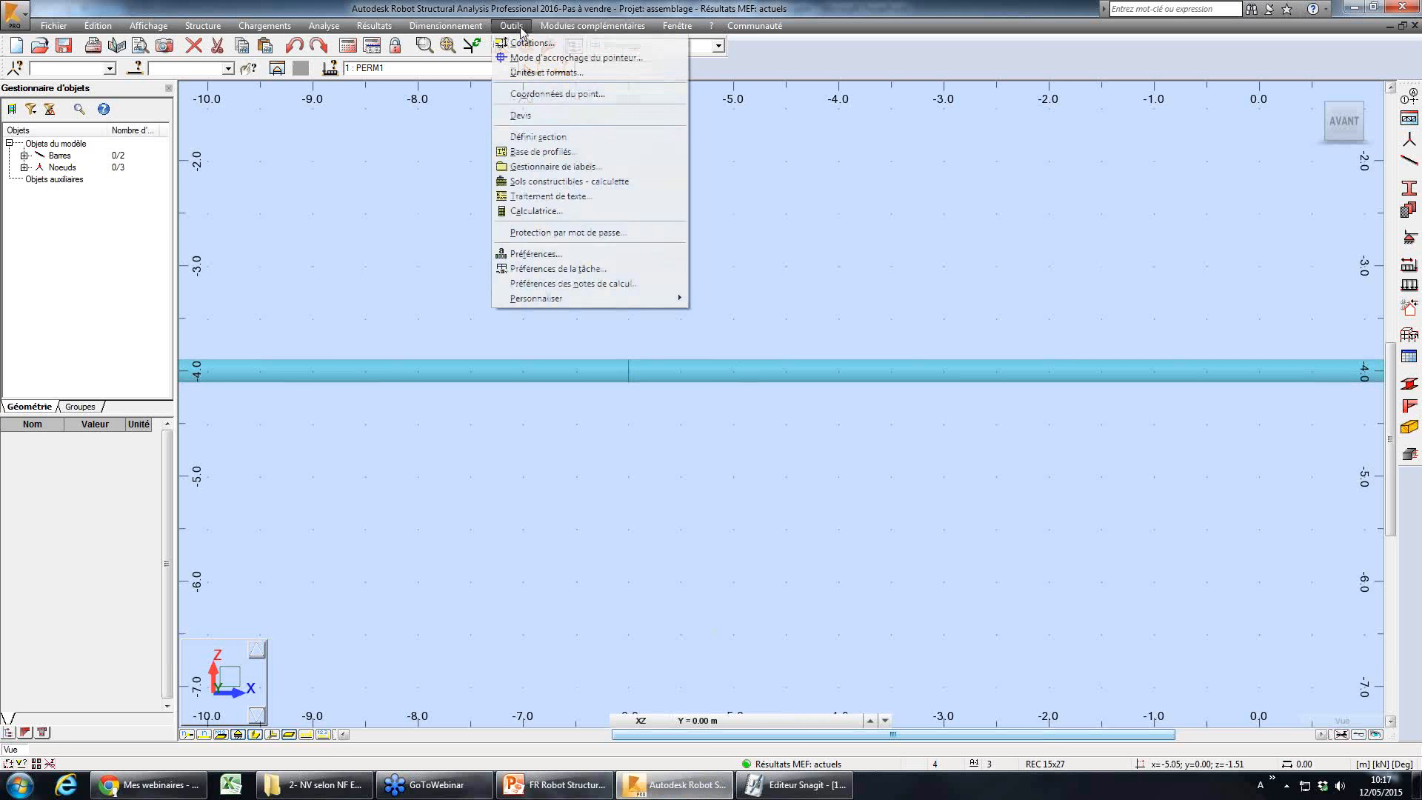
pyautogui.click(542, 271)
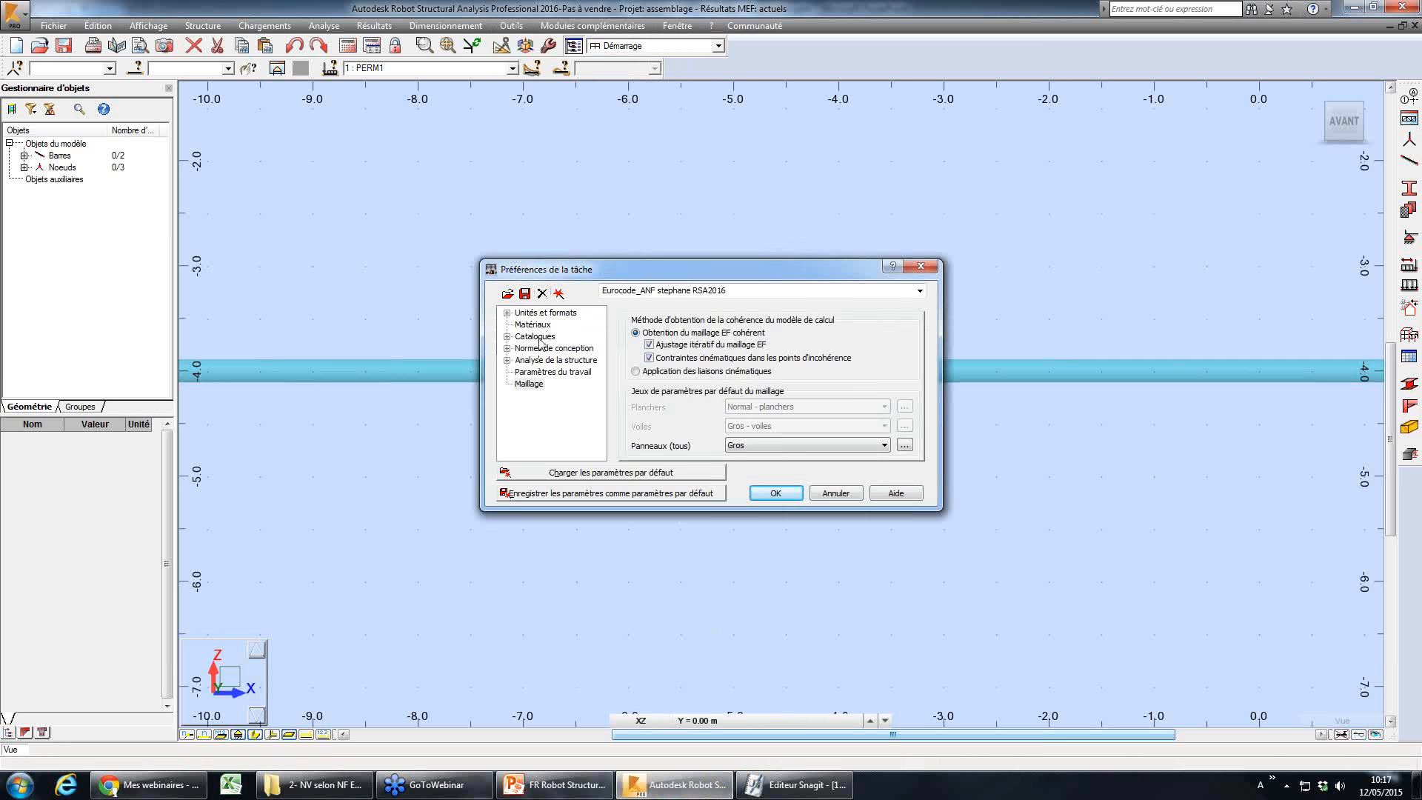
pyautogui.click(540, 339)
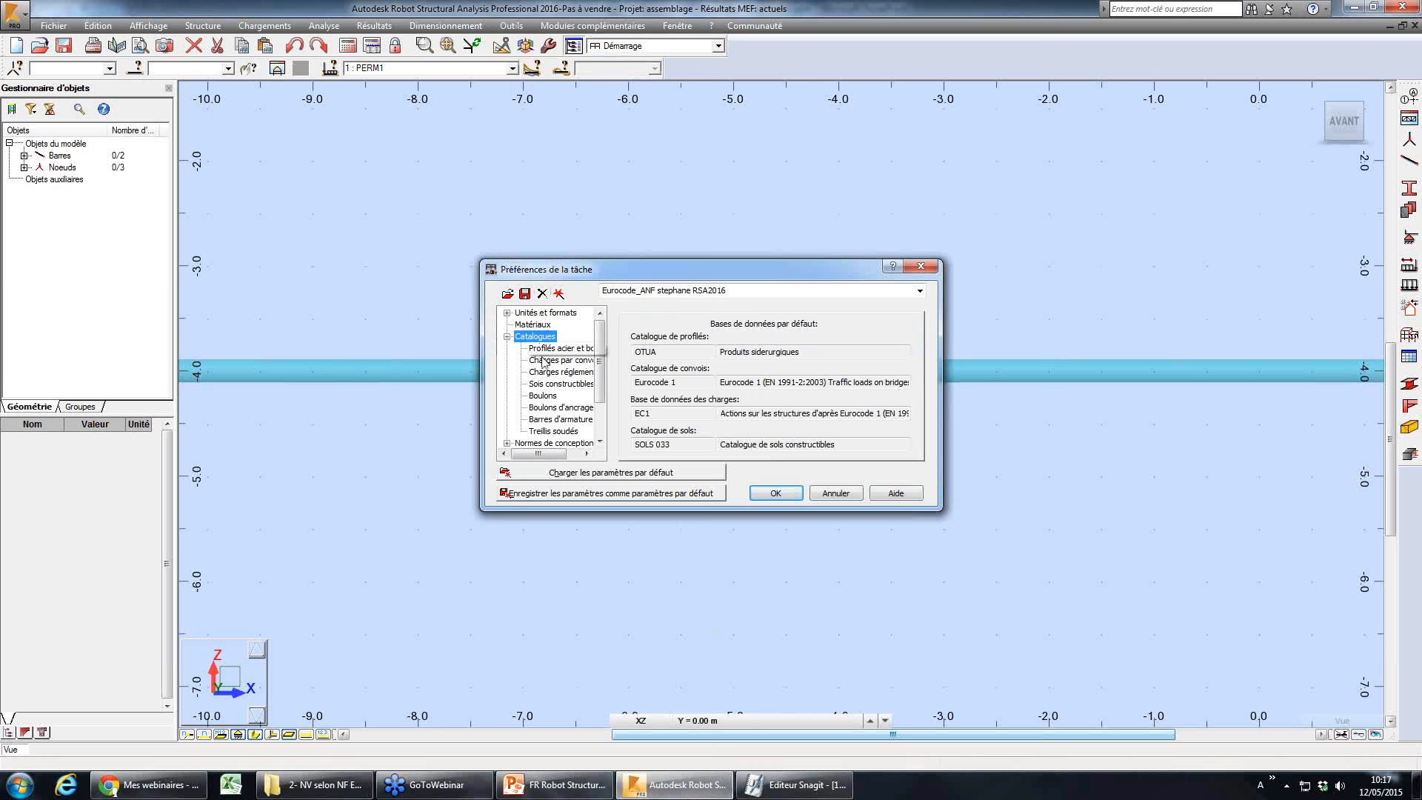
pyautogui.click(550, 399)
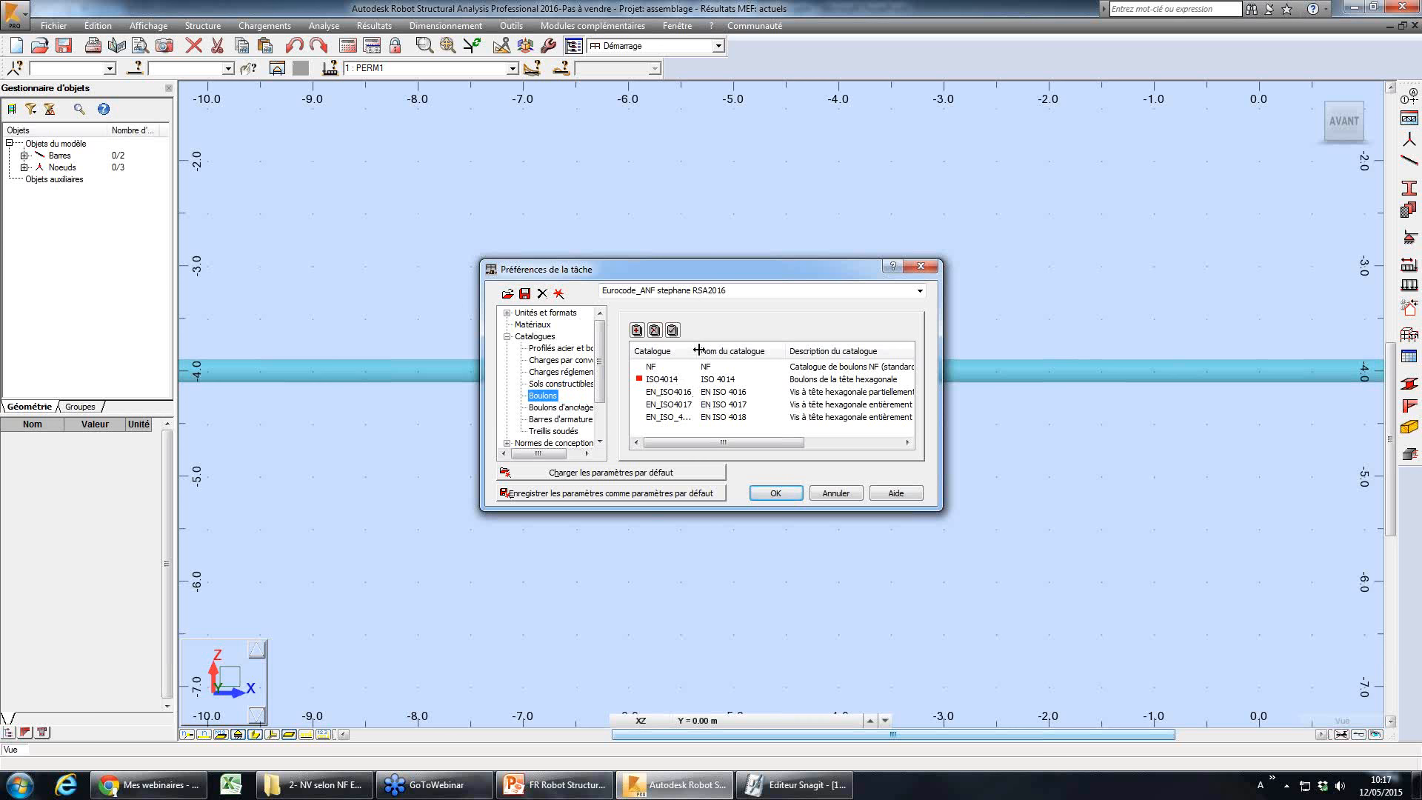
pyautogui.moveTo(698, 349); pyautogui.dragTo(738, 349)
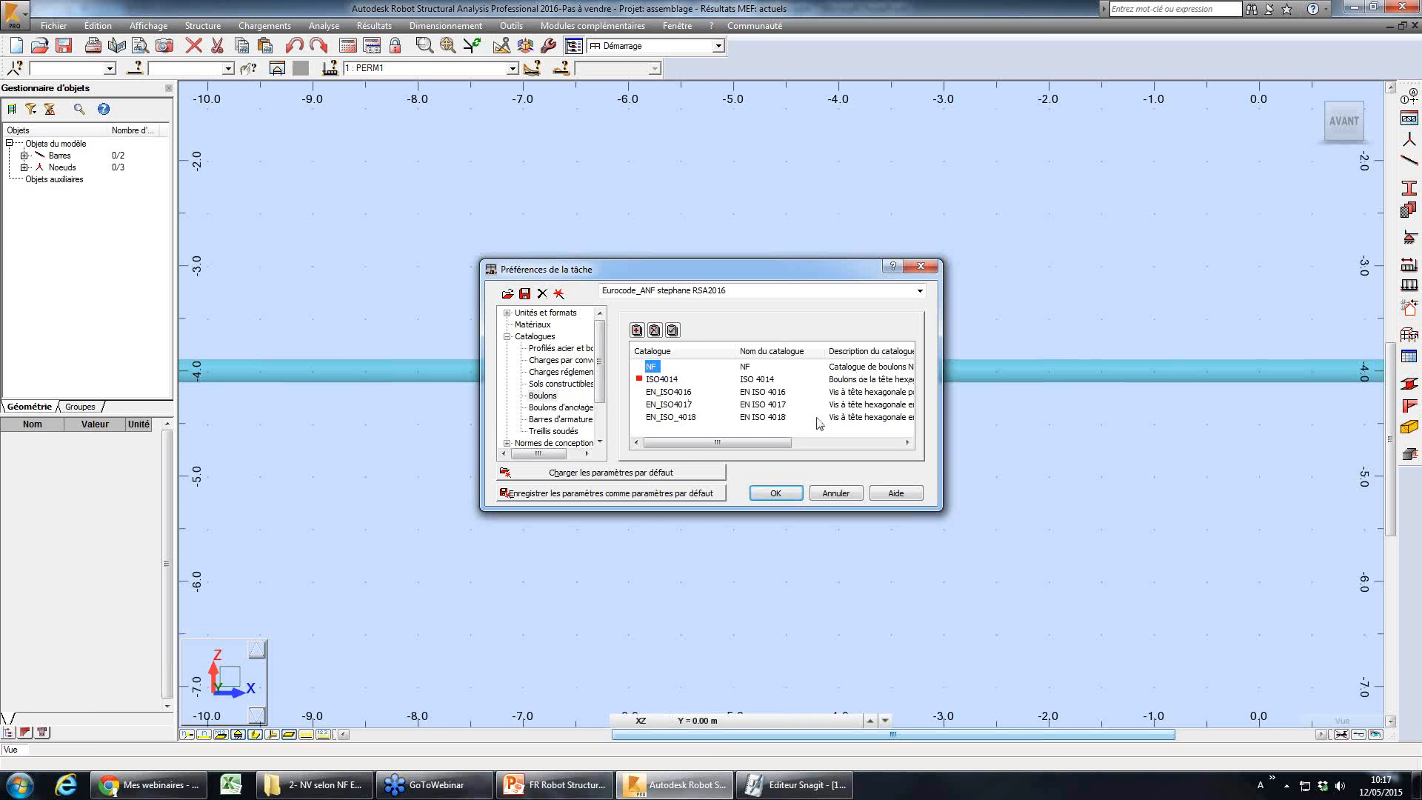
pyautogui.click(835, 493)
# - Switch to PowerPoint and present the slide on reinforced concrete improvements as a slide show
pyautogui.click(557, 784)
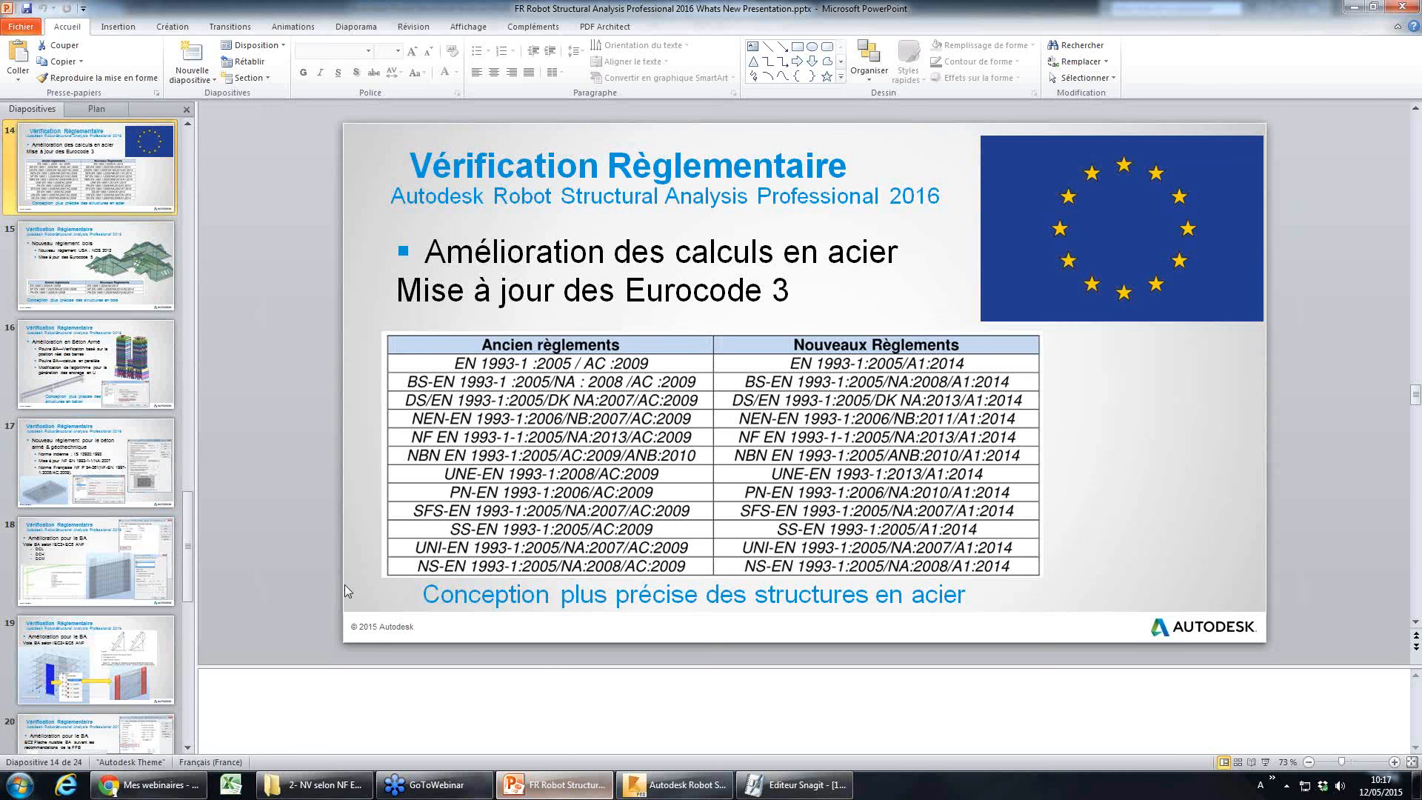
pyautogui.click(117, 474)
pyautogui.click(113, 394)
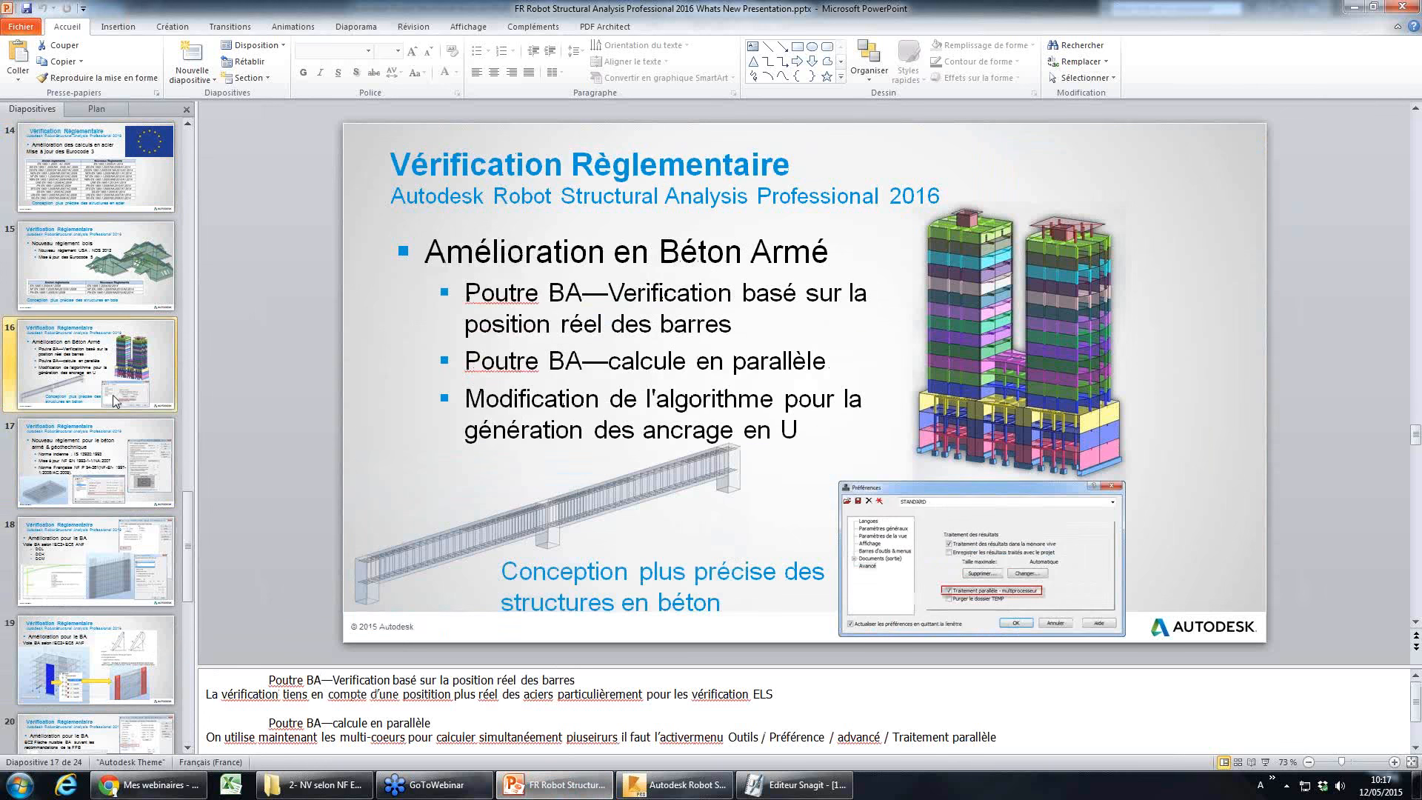
pyautogui.click(1264, 762)
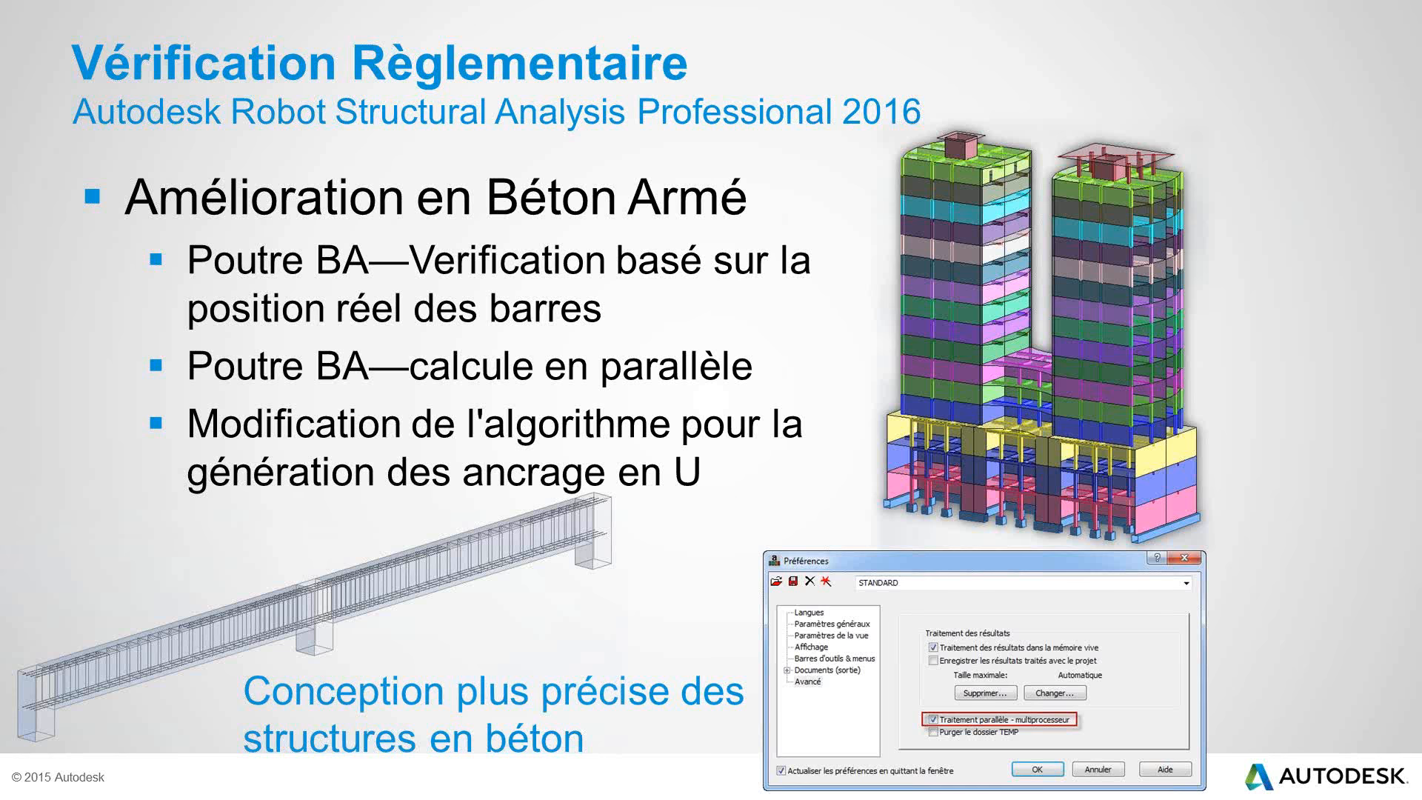
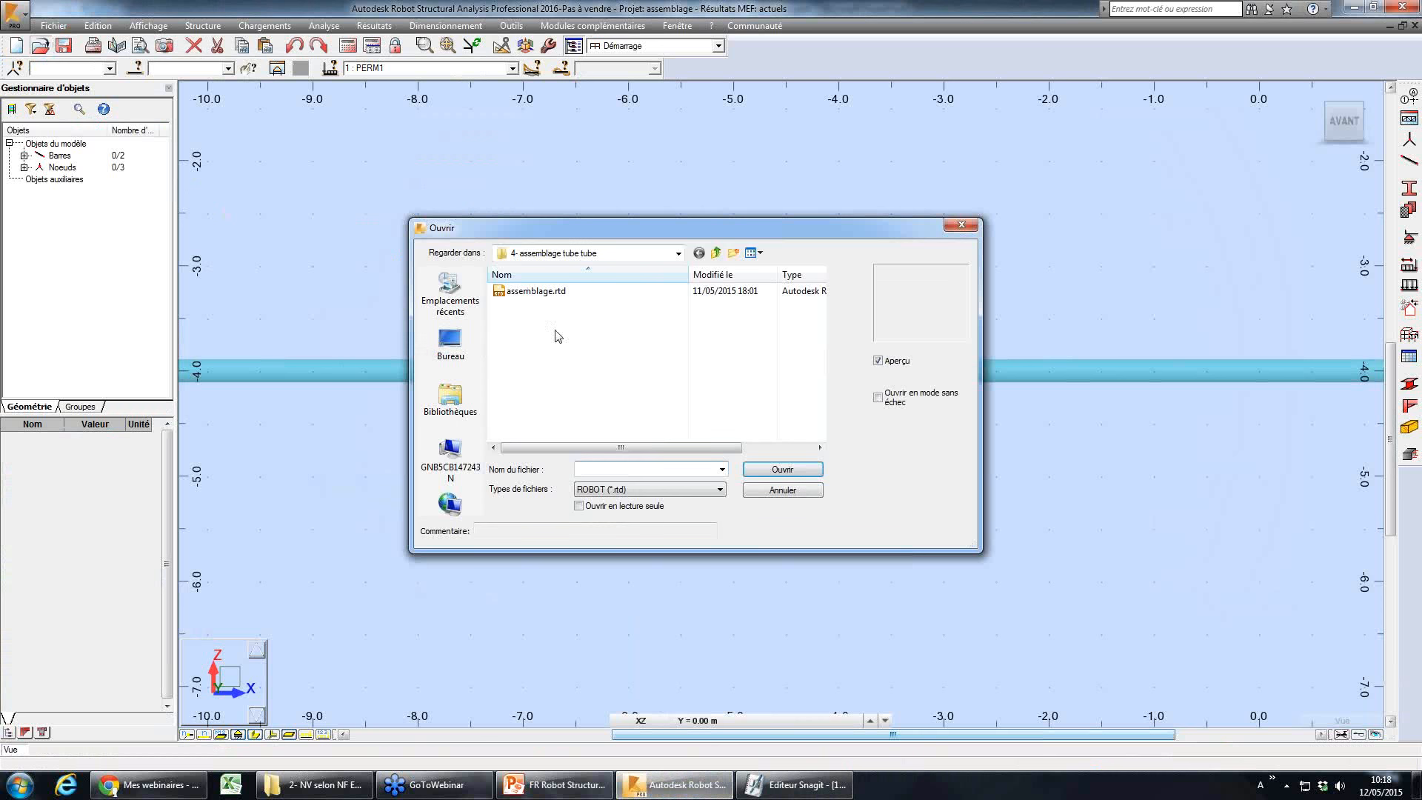
# - Open the ancrages2 project from the "5- poutre BA ancrages" folder in Robot Structural Analysis, discarding the changes to assemblage.rtd
pyautogui.click(715, 252)
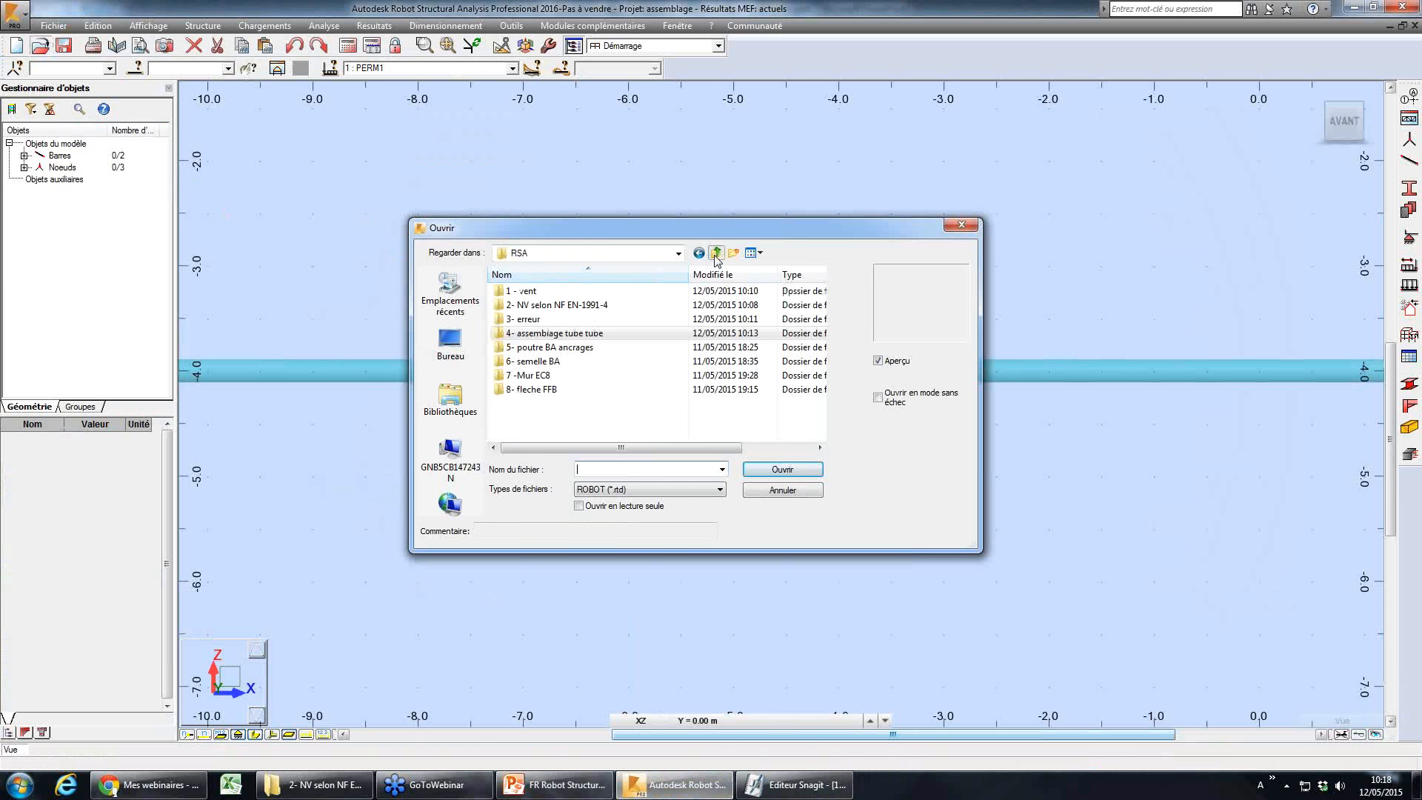
pyautogui.doubleClick(550, 347)
pyautogui.click(540, 305)
pyautogui.click(788, 467)
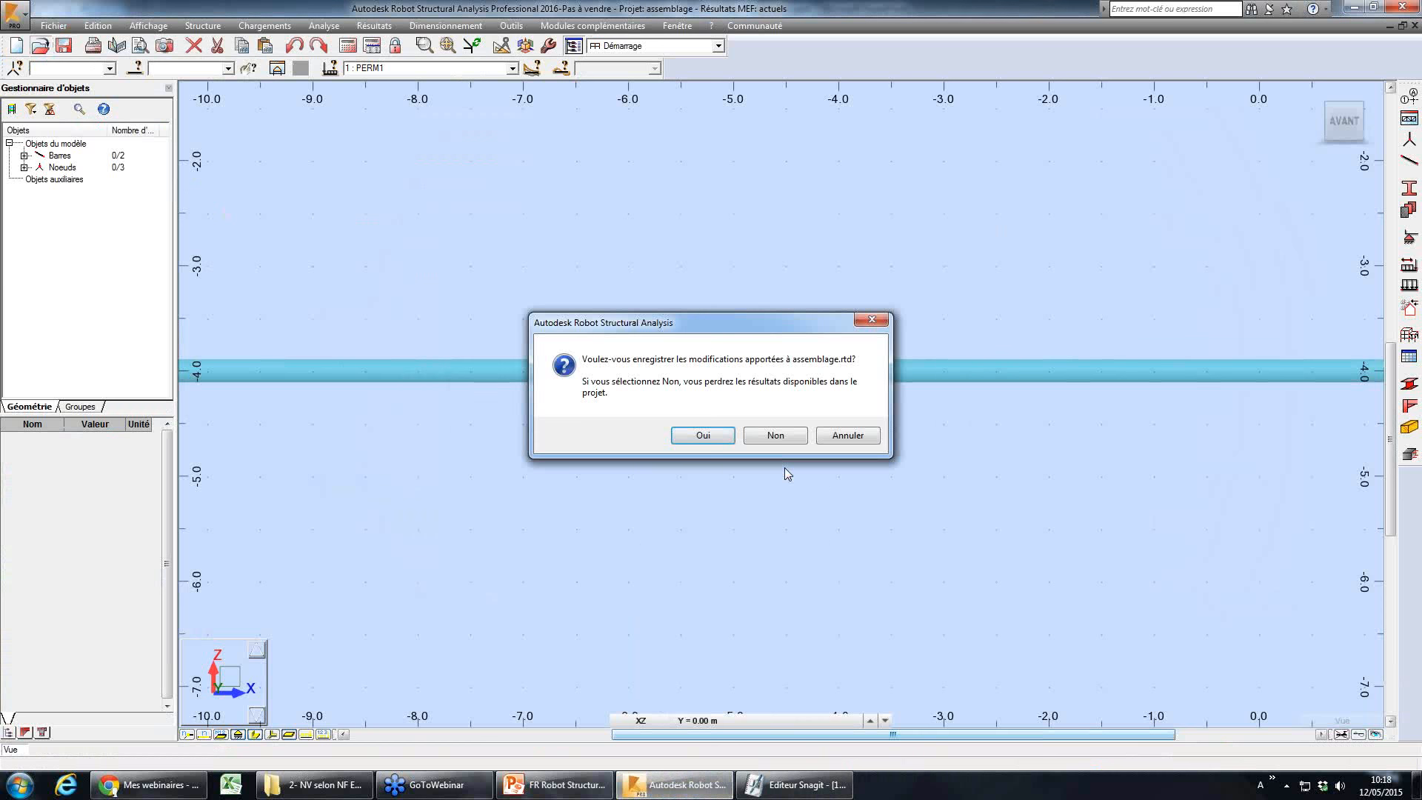
pyautogui.click(771, 438)
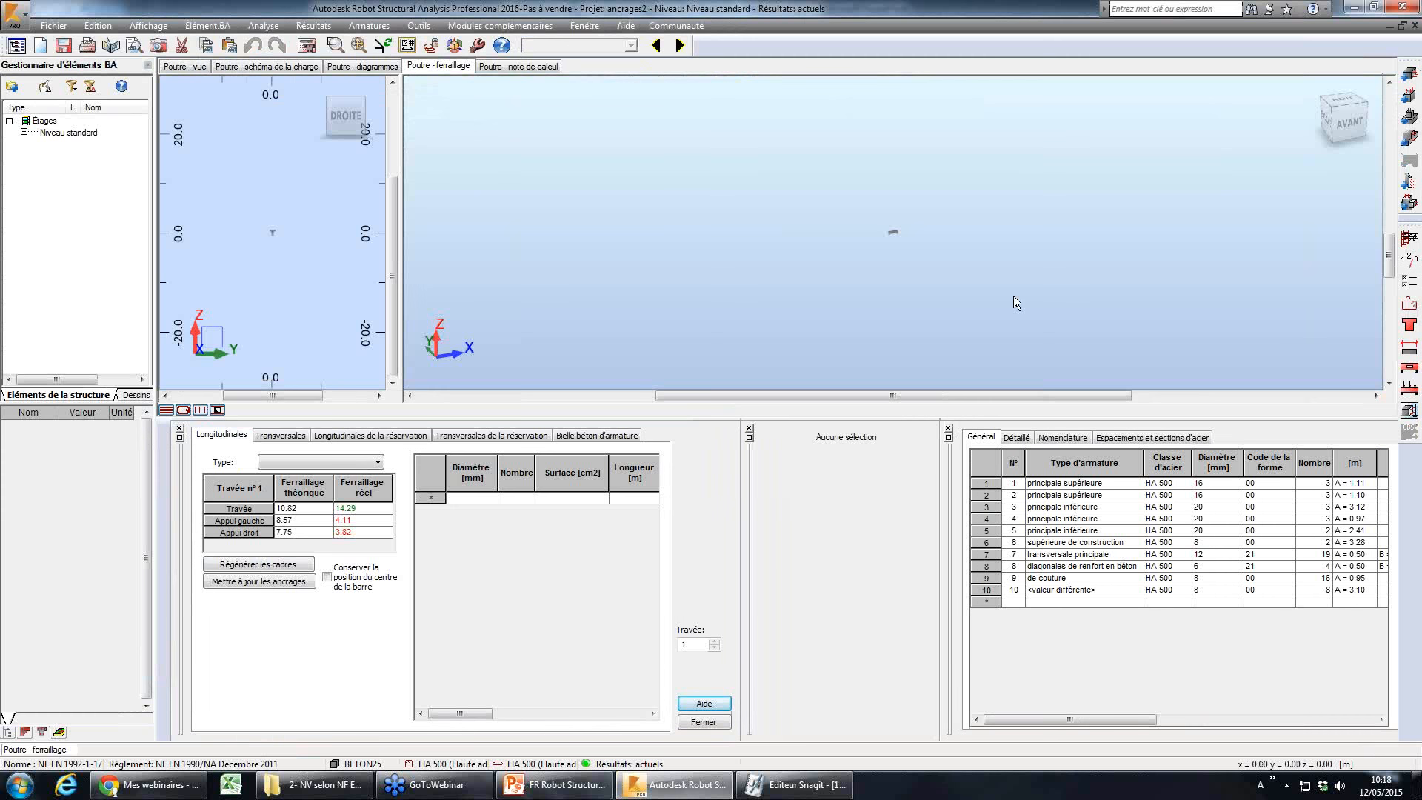
# - Examine the beam's reinforcement in 3D and select the U-shaped anchorage bars at the lower end of its left support
pyautogui.moveTo(1035, 265); pyautogui.dragTo(928, 310, button='middle')
pyautogui.scroll(8, 926, 308)
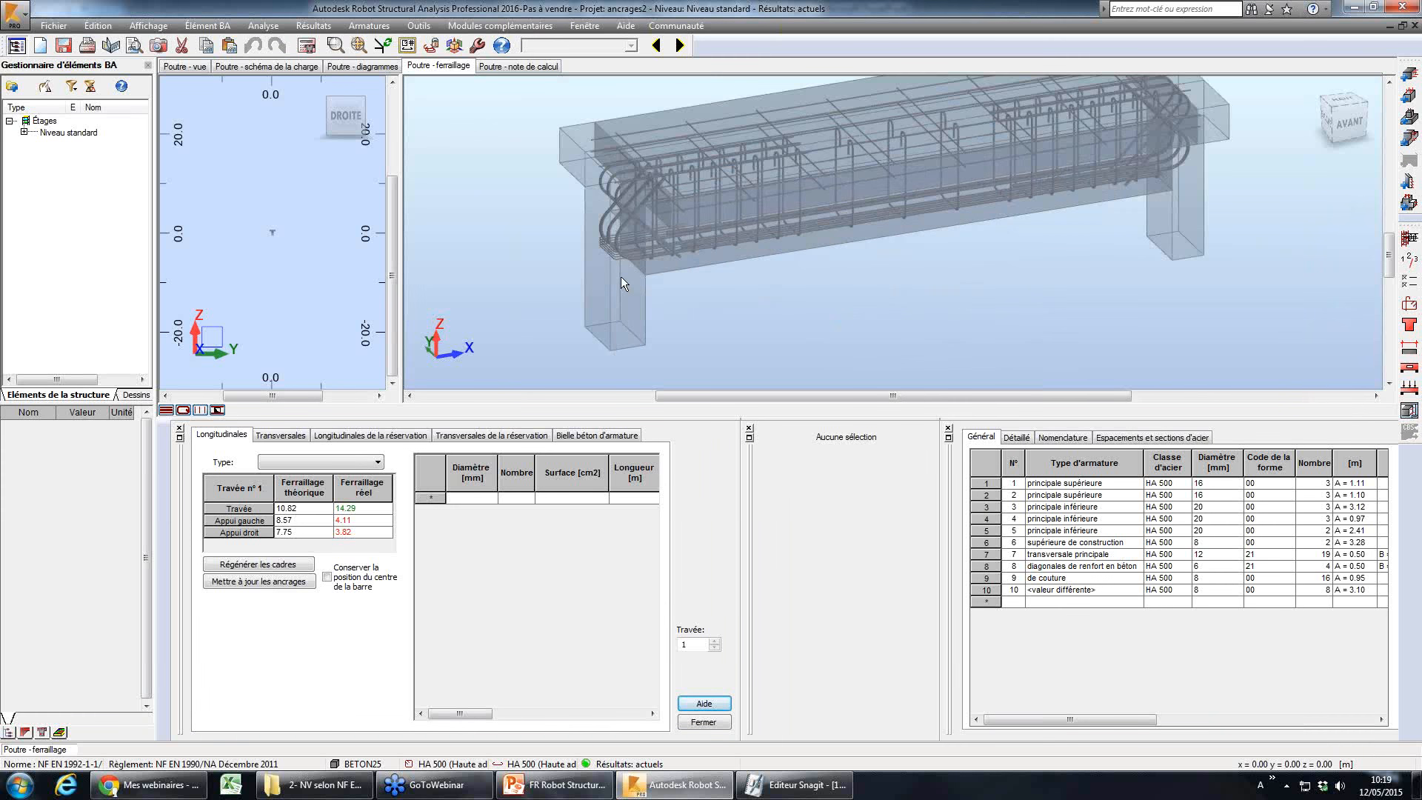
pyautogui.scroll(4, 620, 277)
pyautogui.click(615, 246)
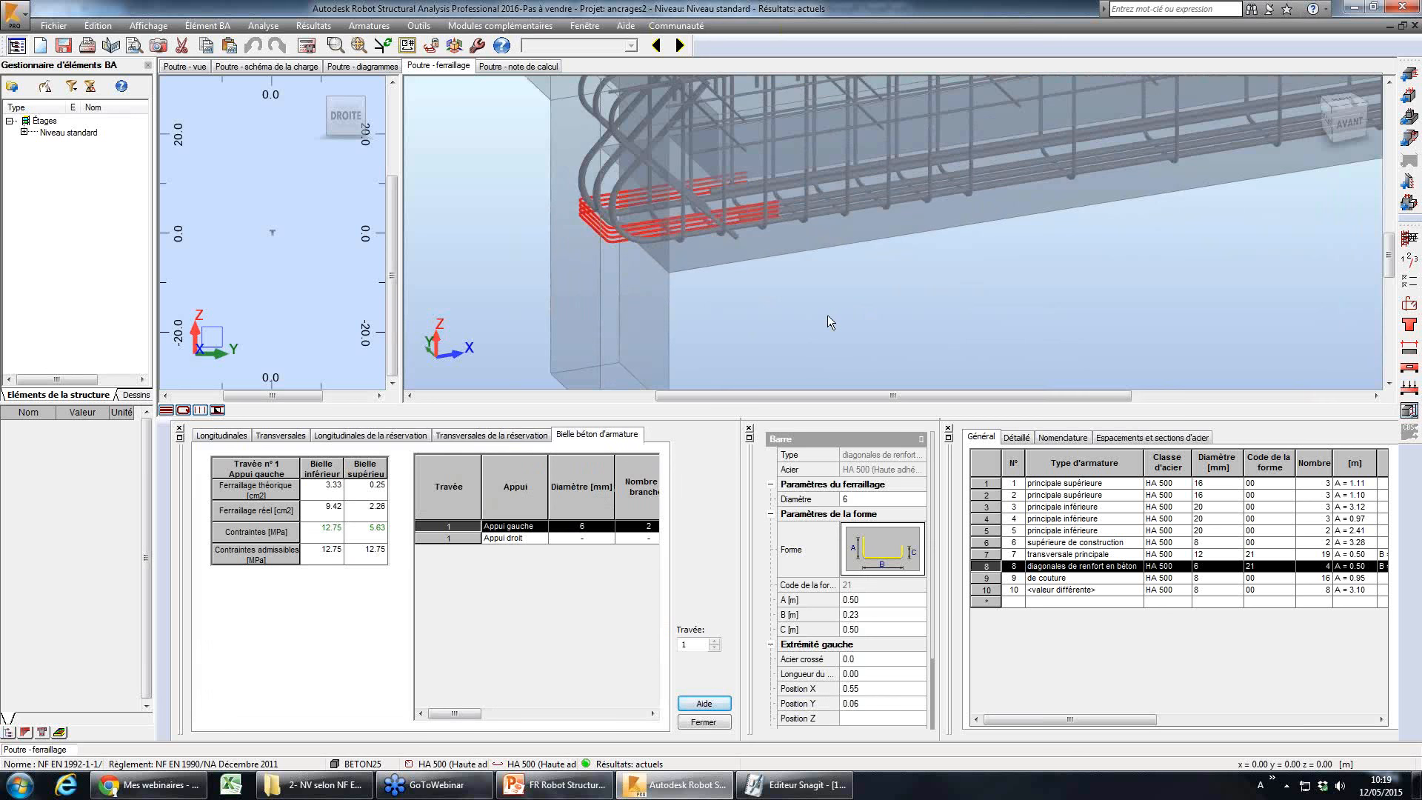
pyautogui.scroll(-5, 828, 314)
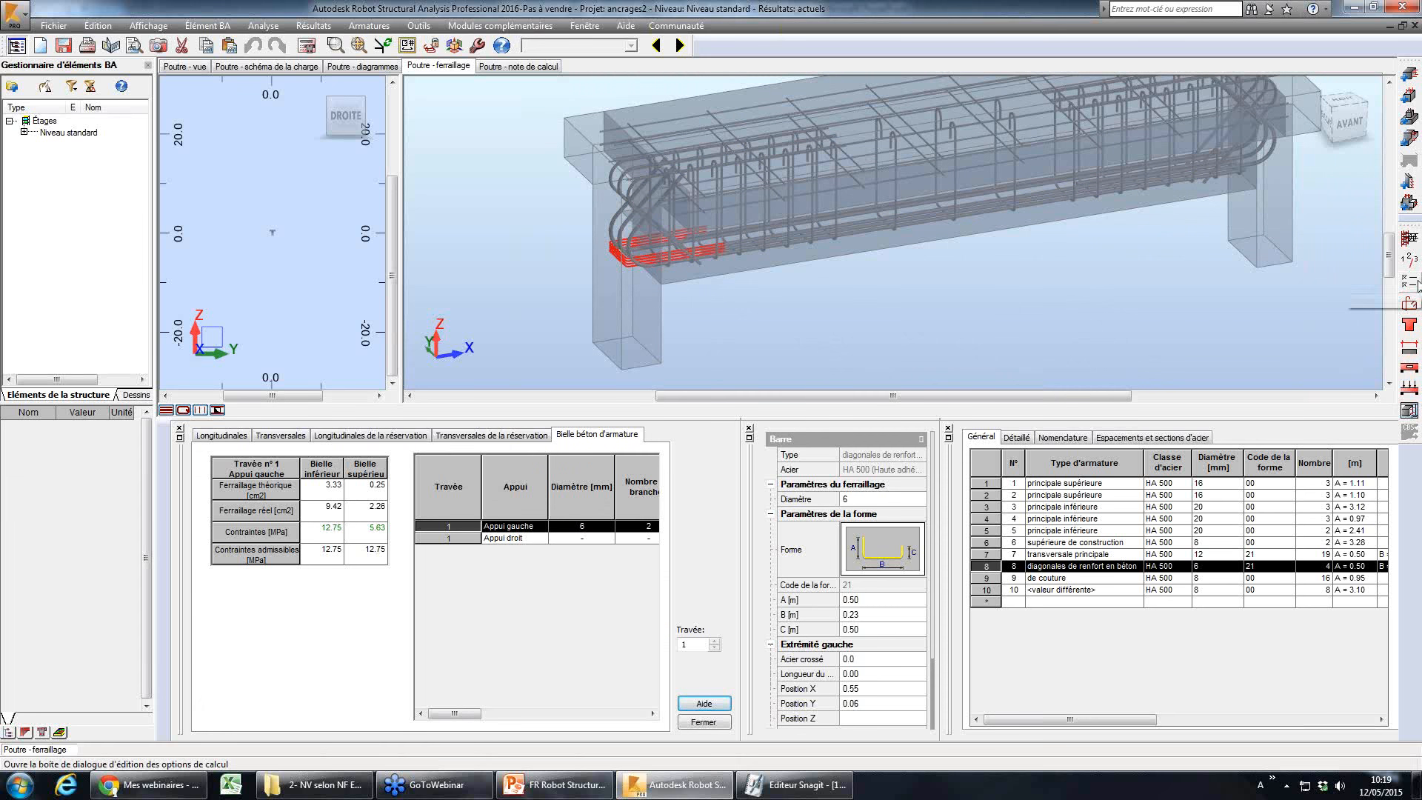
# - Review the beam's calculation options and the bottom bar anchorage settings of its reinforcement pattern, leaving both without changes
pyautogui.click(1399, 285)
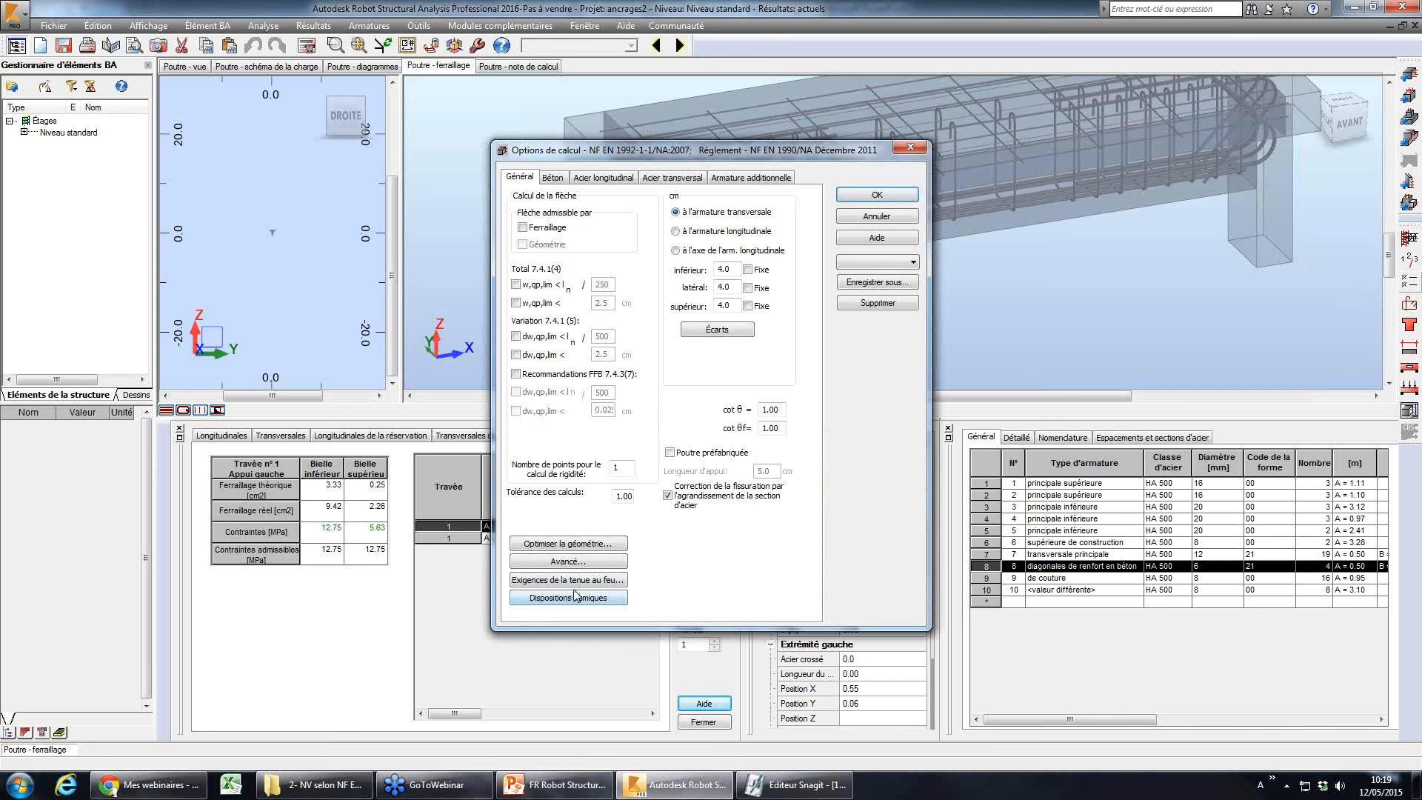
pyautogui.click(865, 219)
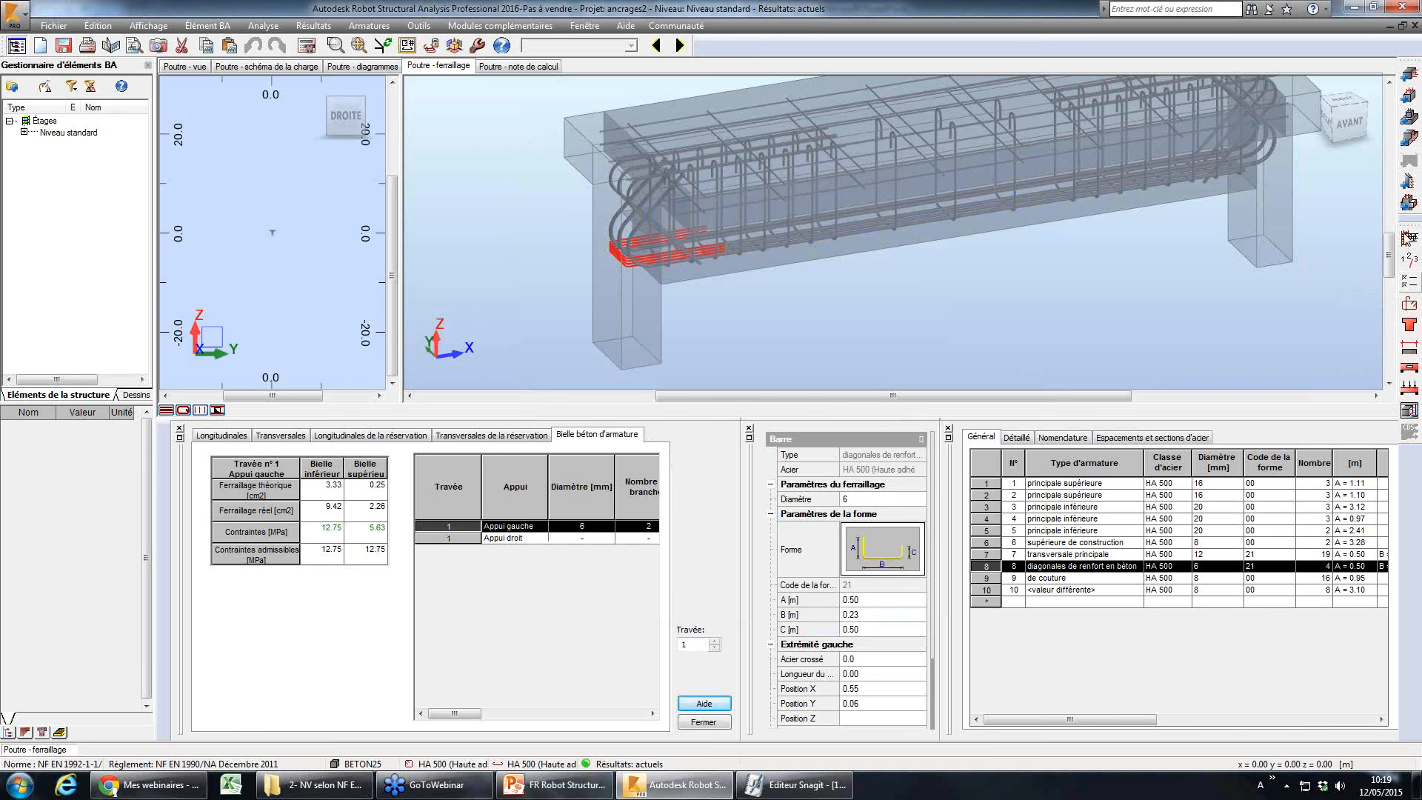
pyautogui.click(1409, 303)
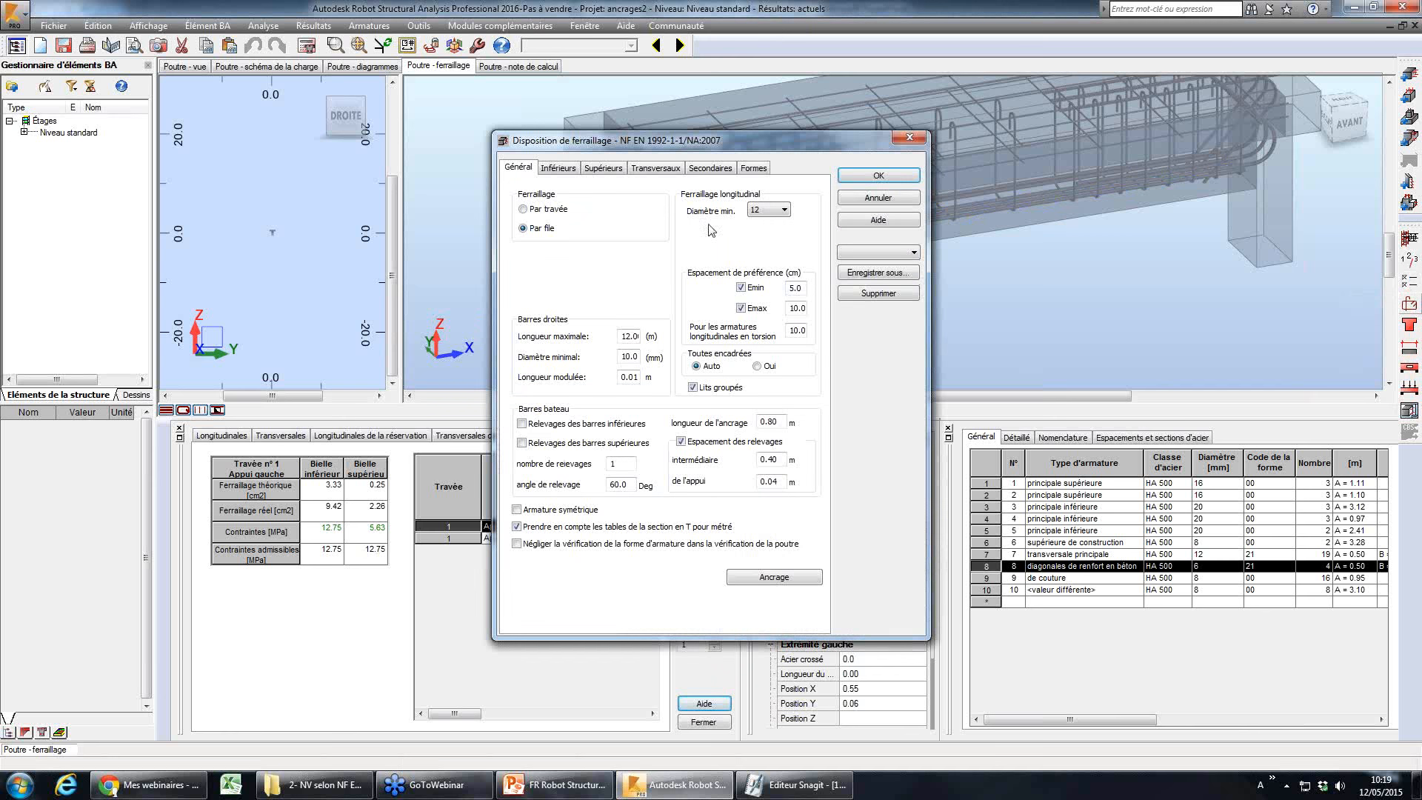
pyautogui.click(807, 577)
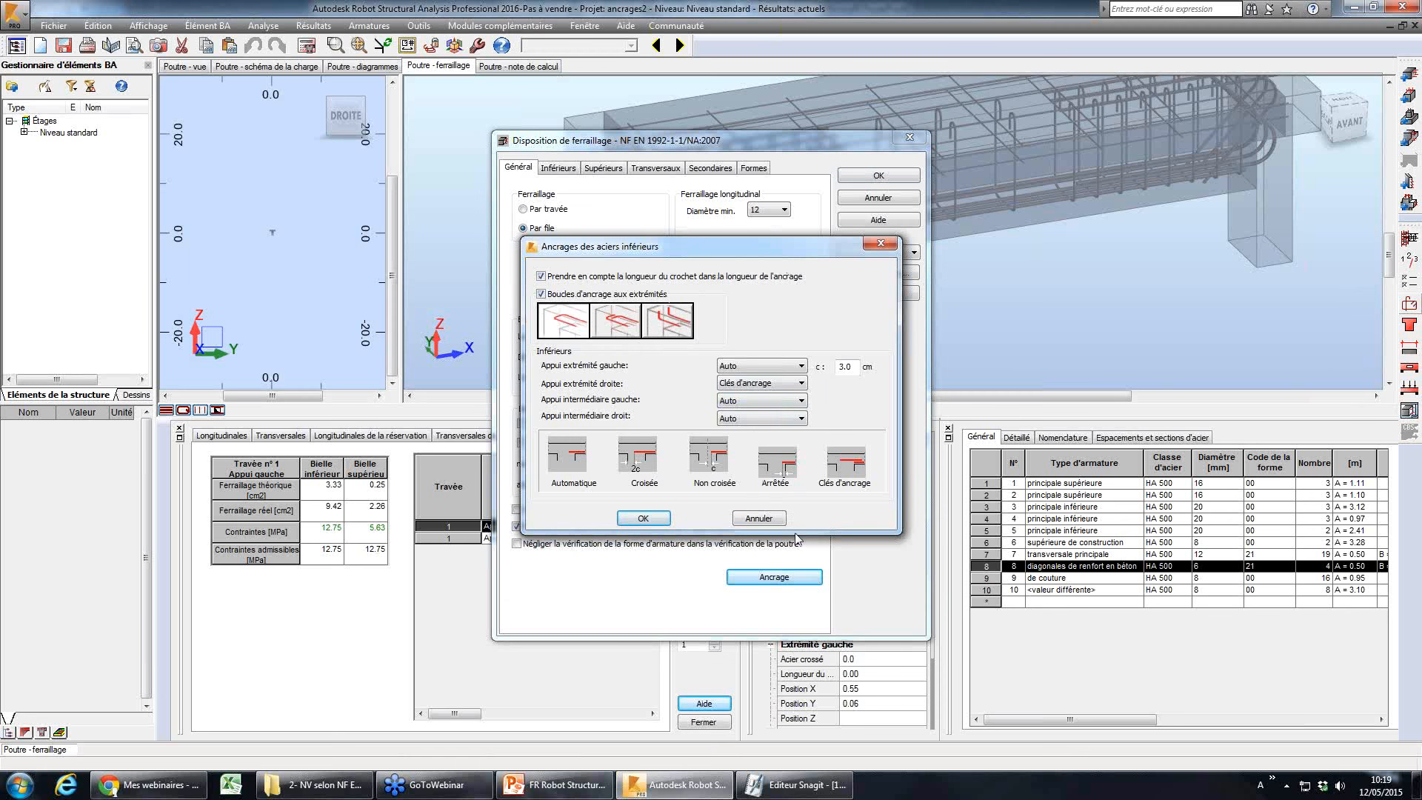
pyautogui.click(770, 523)
pyautogui.click(881, 198)
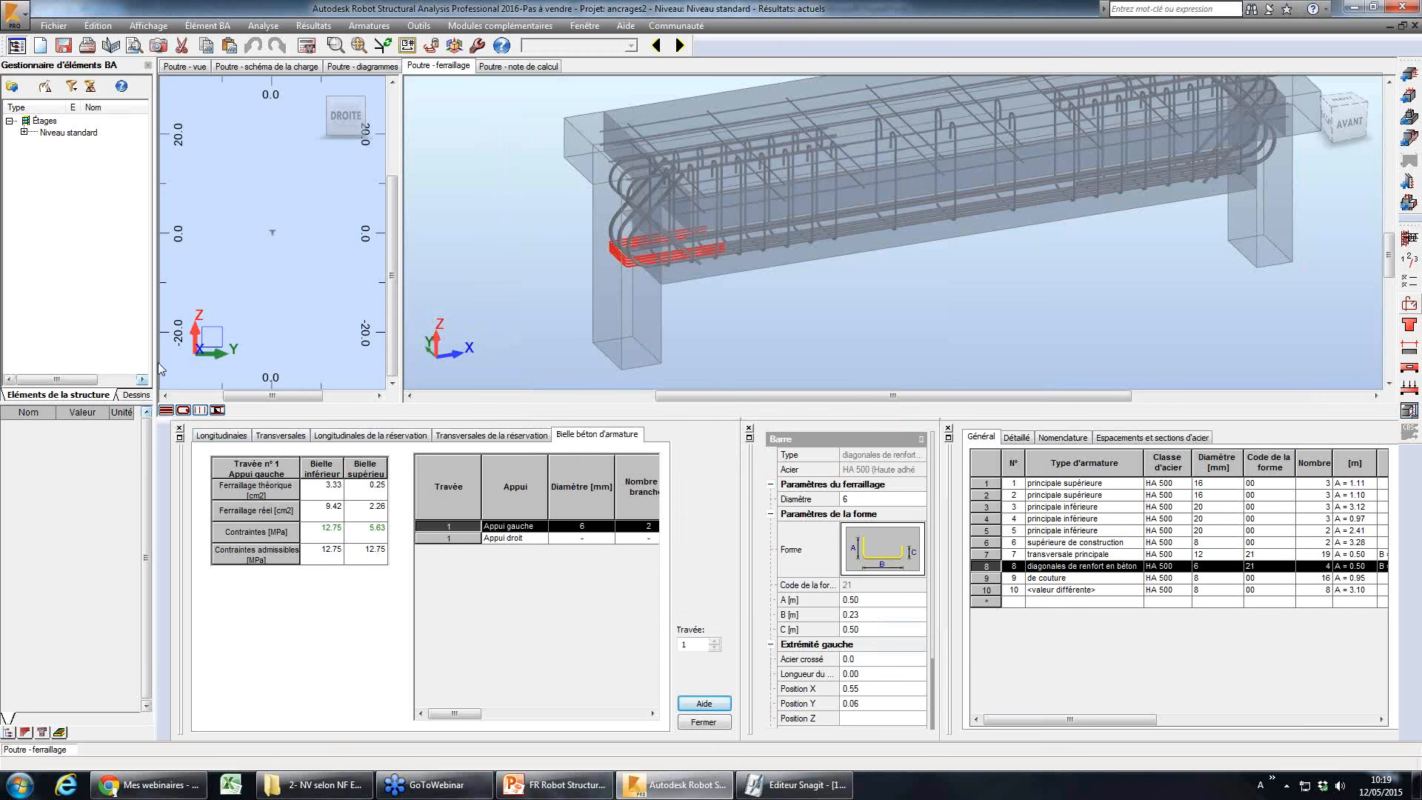
pyautogui.click(414, 27)
pyautogui.moveTo(379, 27)
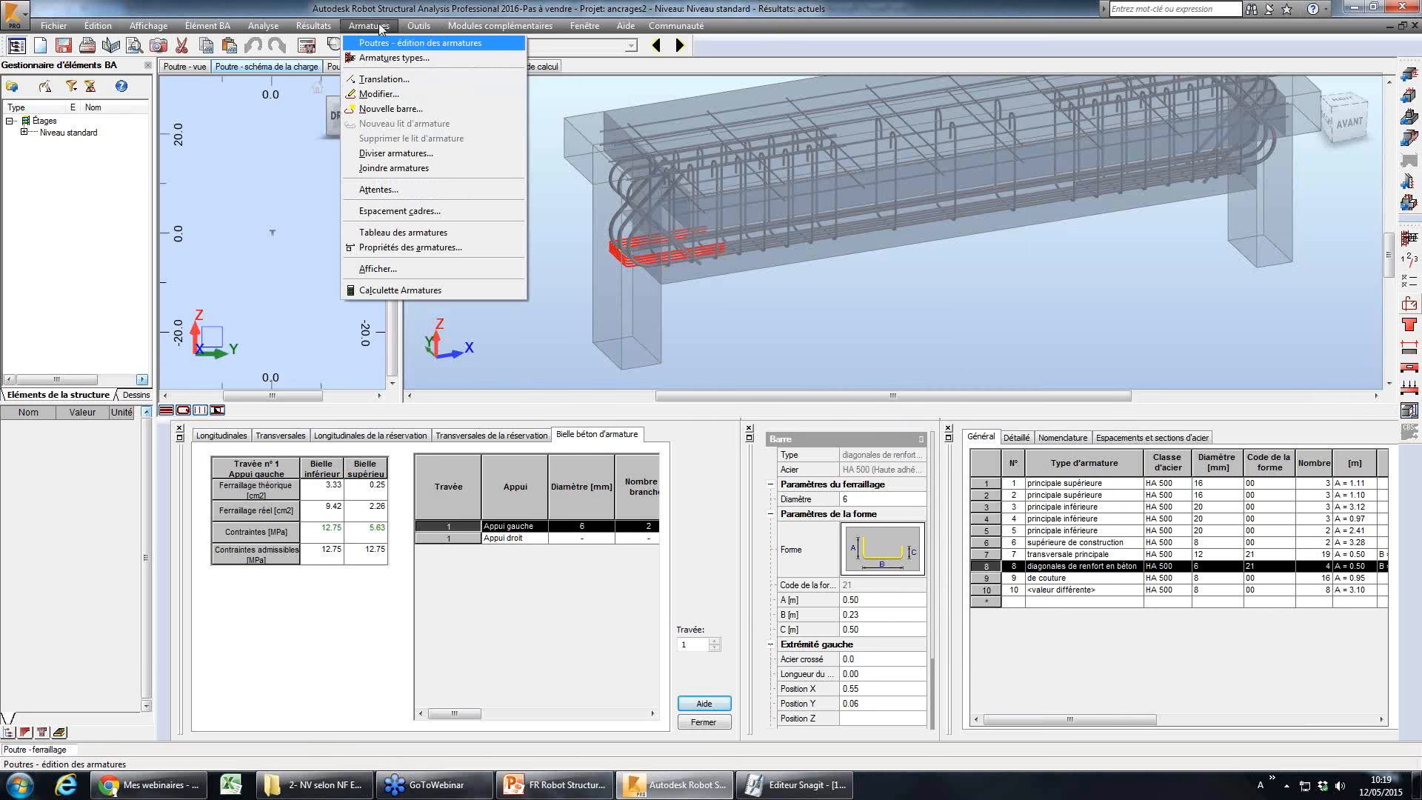
pyautogui.click(387, 95)
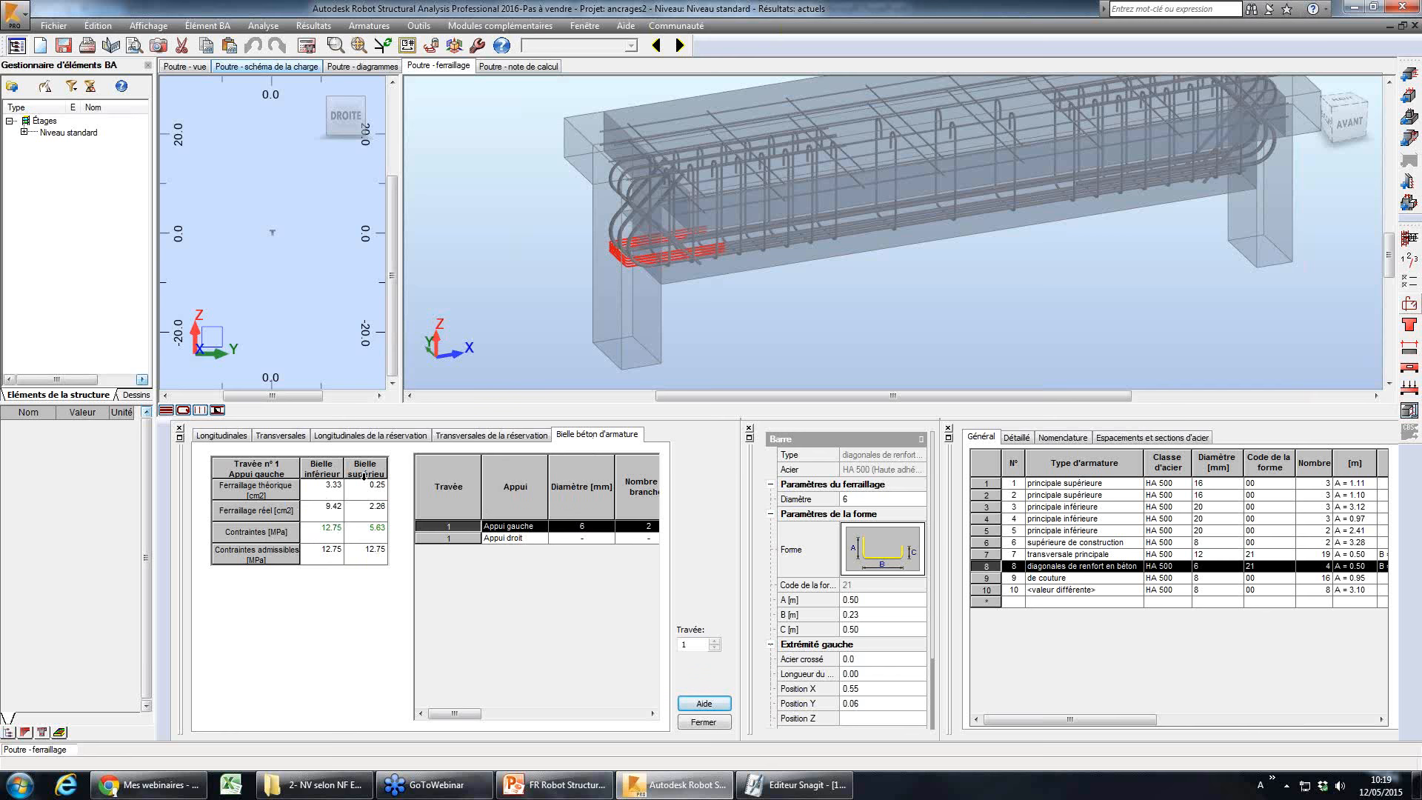
# - Consult the parallel calculation slide in PowerPoint and examine the multiprocessor option in Robot's advanced preferences, leaving them without changes
pyautogui.click(535, 791)
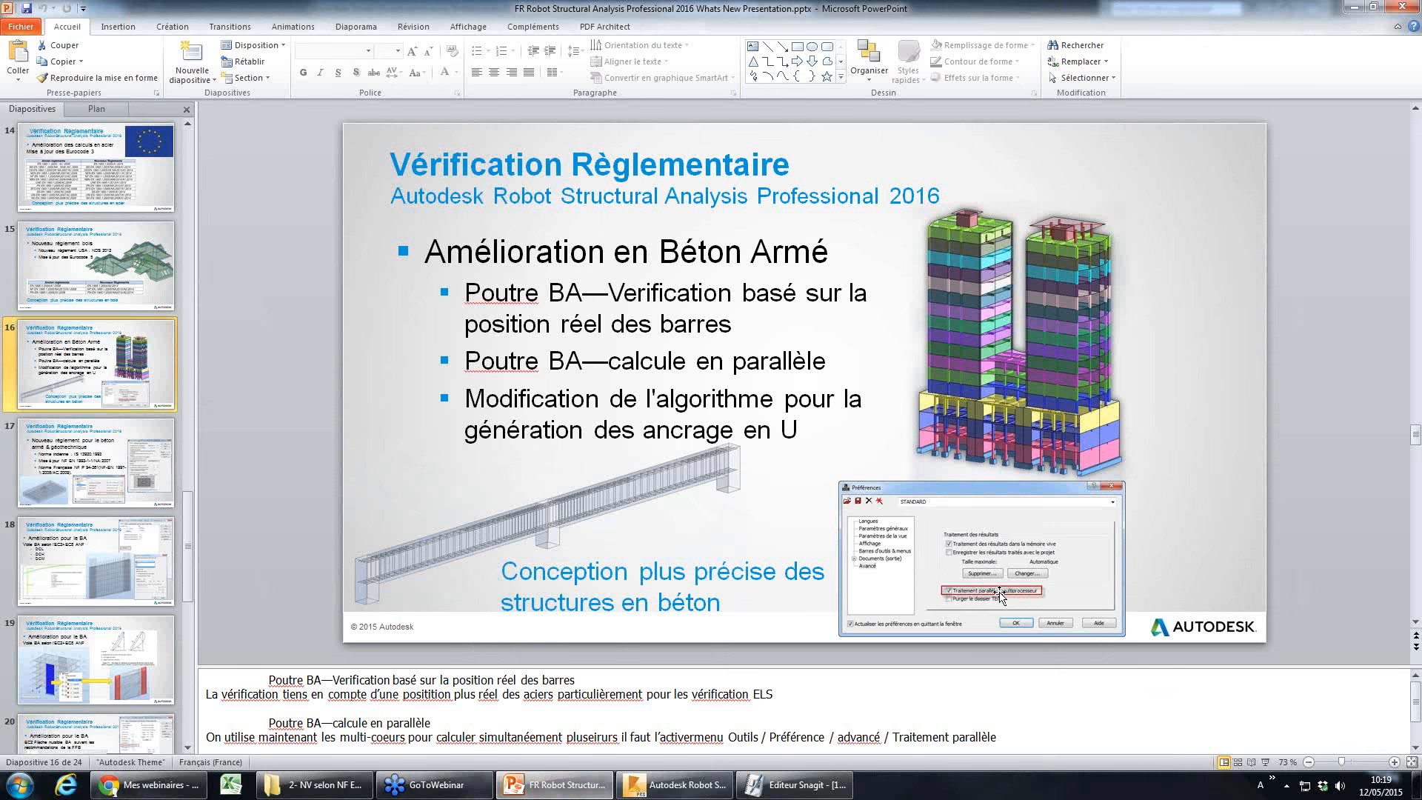
pyautogui.click(678, 785)
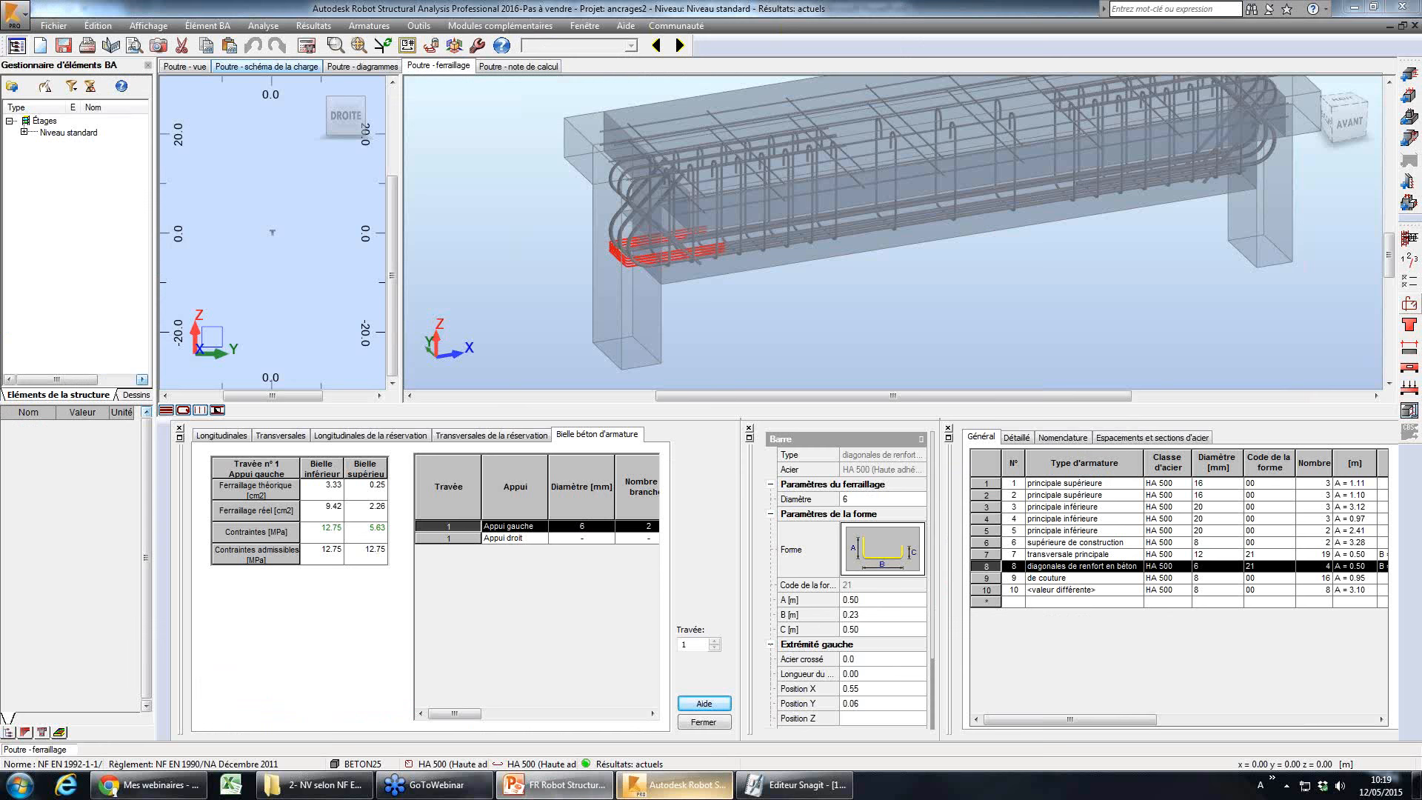
pyautogui.click(419, 26)
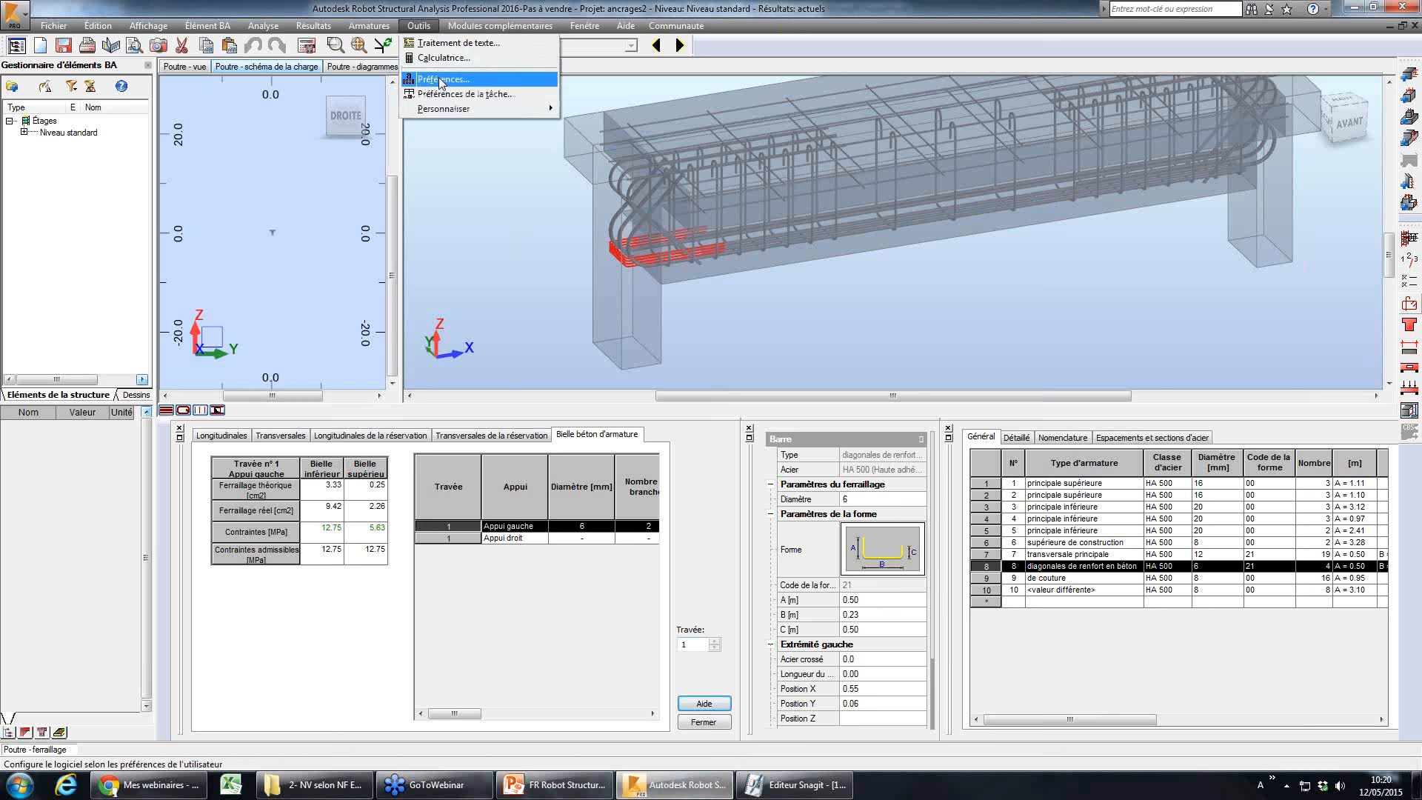
pyautogui.click(433, 78)
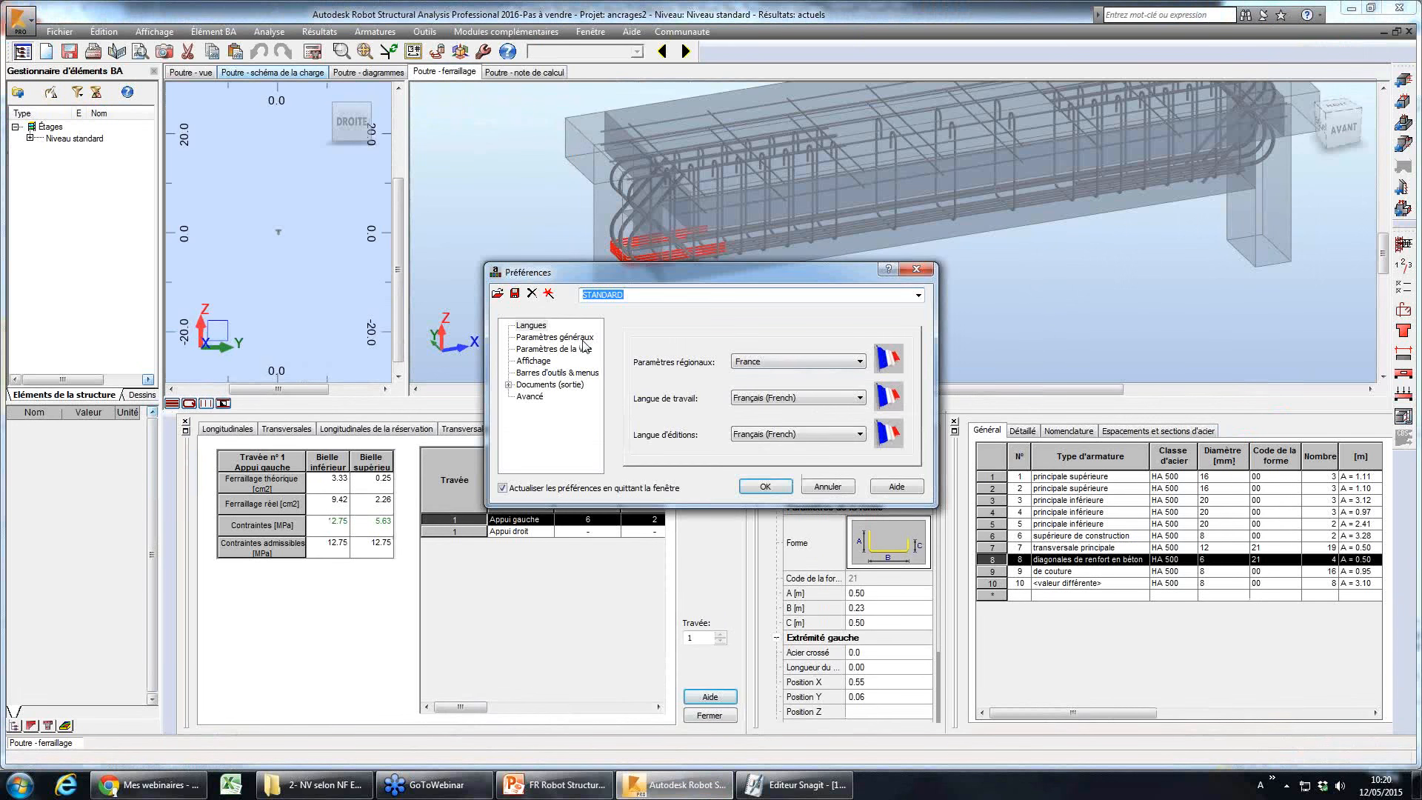
pyautogui.click(528, 397)
pyautogui.click(530, 386)
pyautogui.click(533, 397)
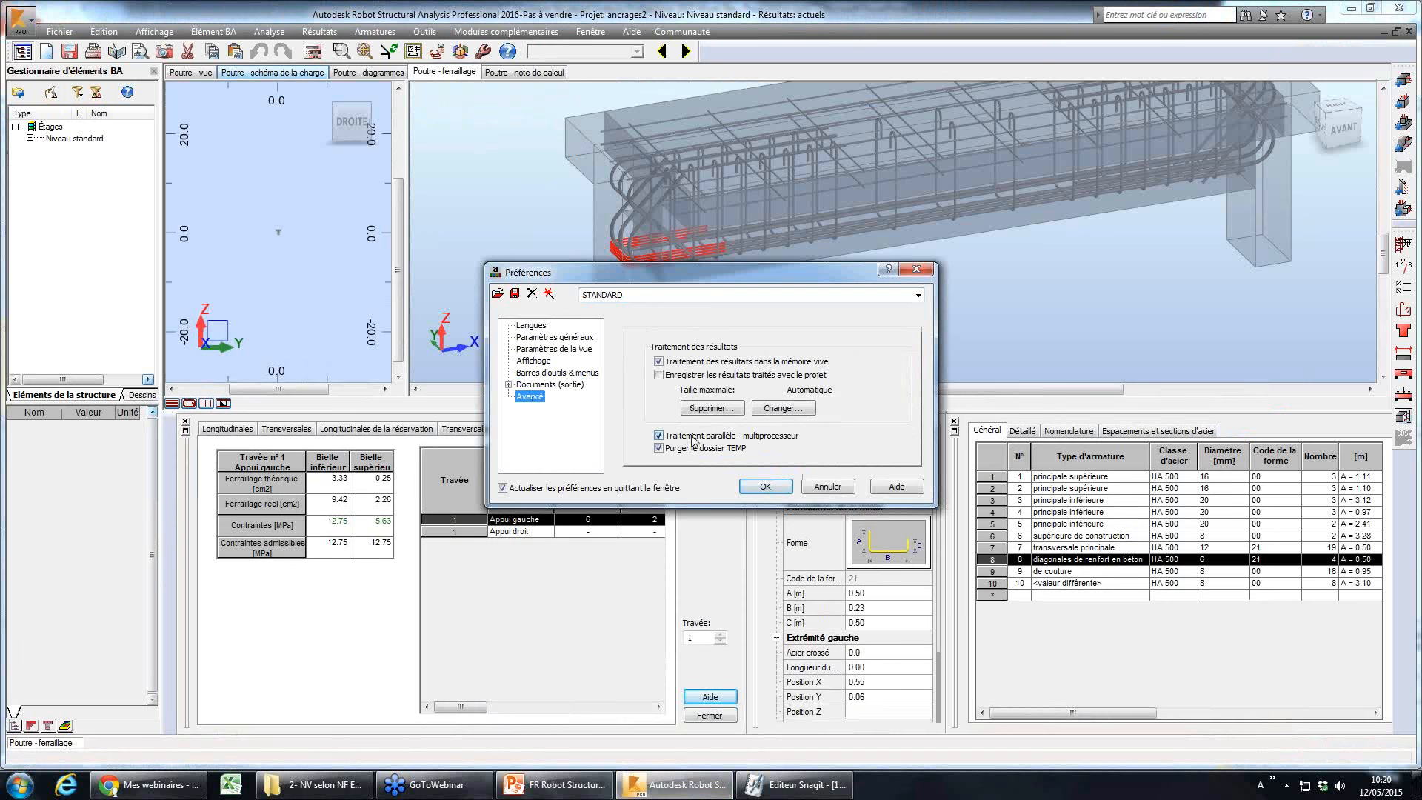
pyautogui.click(844, 487)
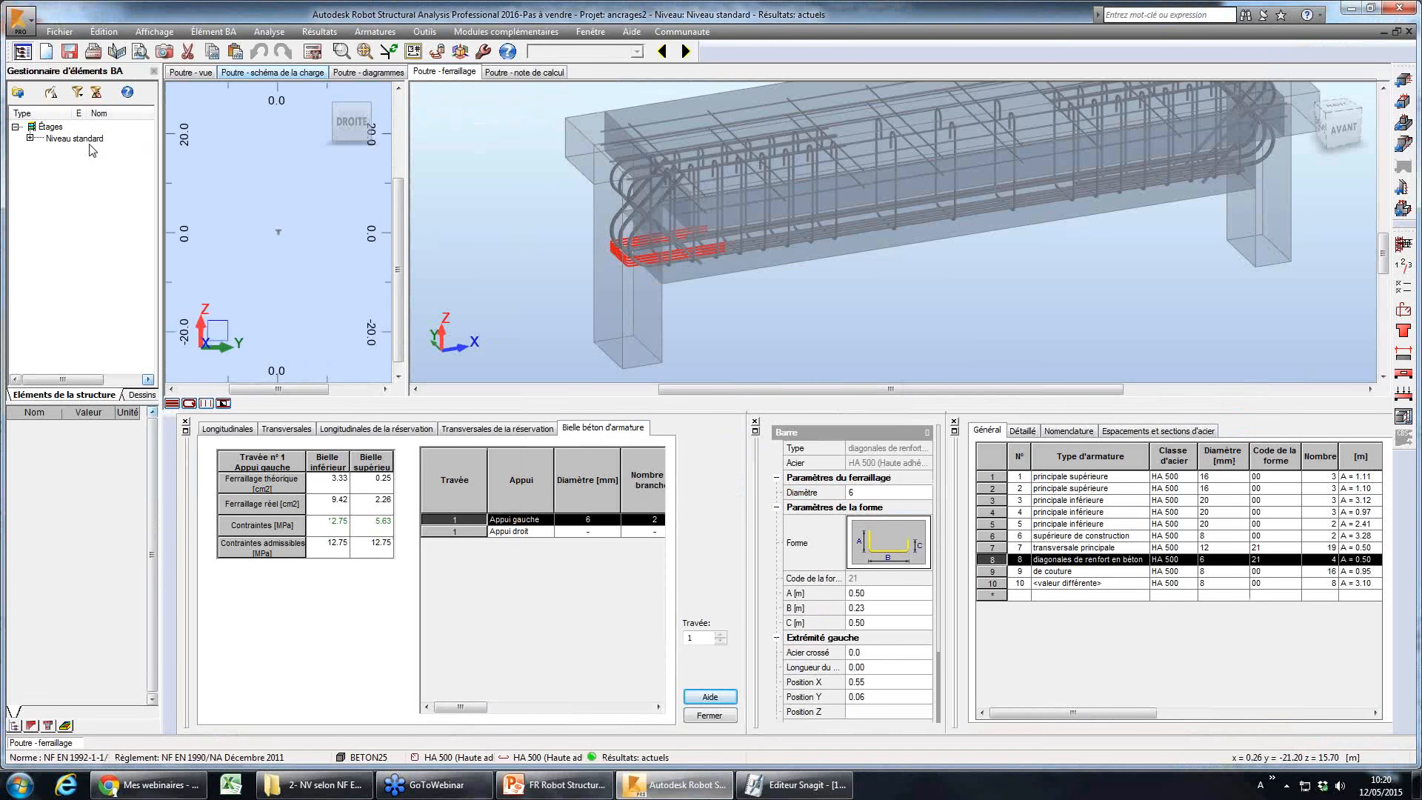
# - Create two additional beams, Poutre2 and Poutre3, on the Niveau standard storey
pyautogui.rightClick(47, 138)
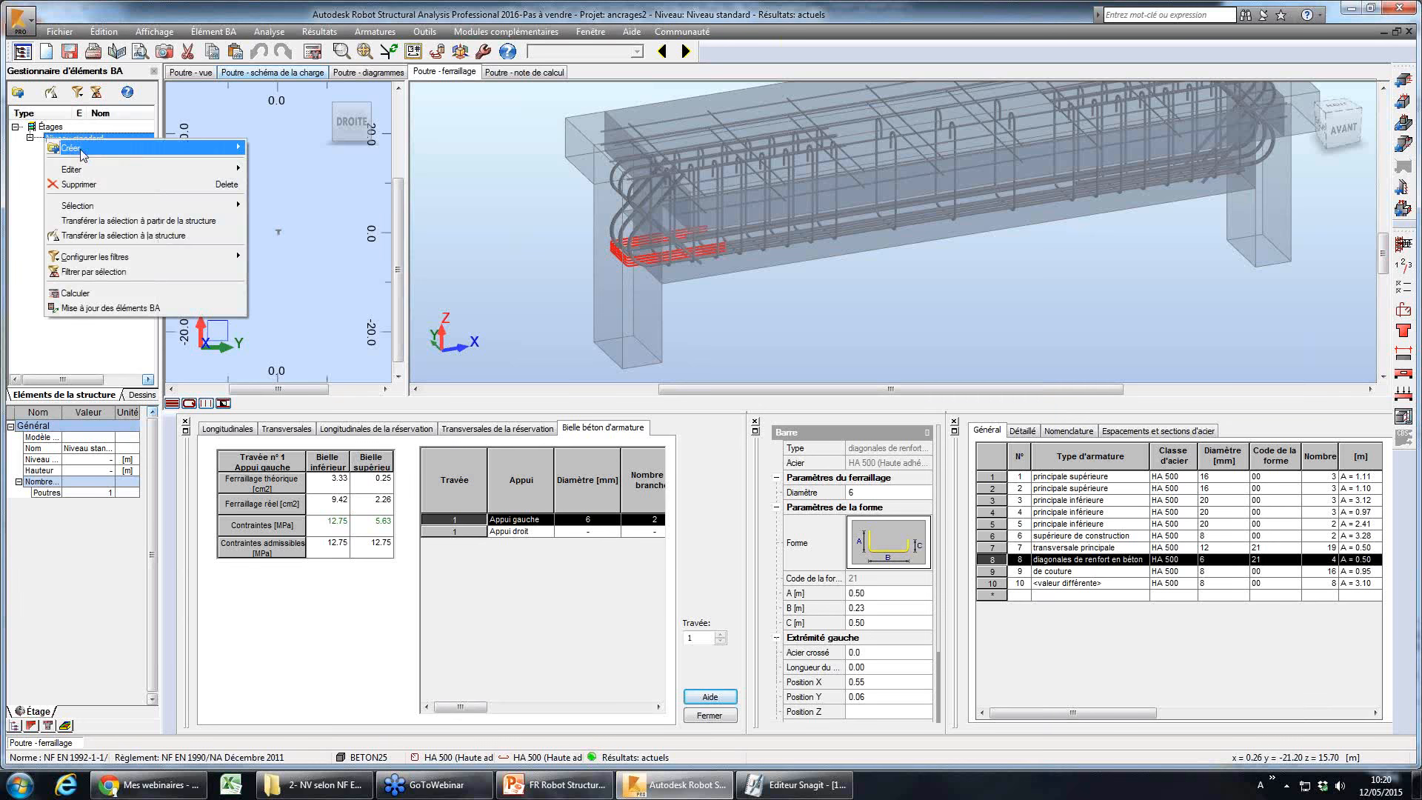
pyautogui.moveTo(185, 149)
pyautogui.click(299, 172)
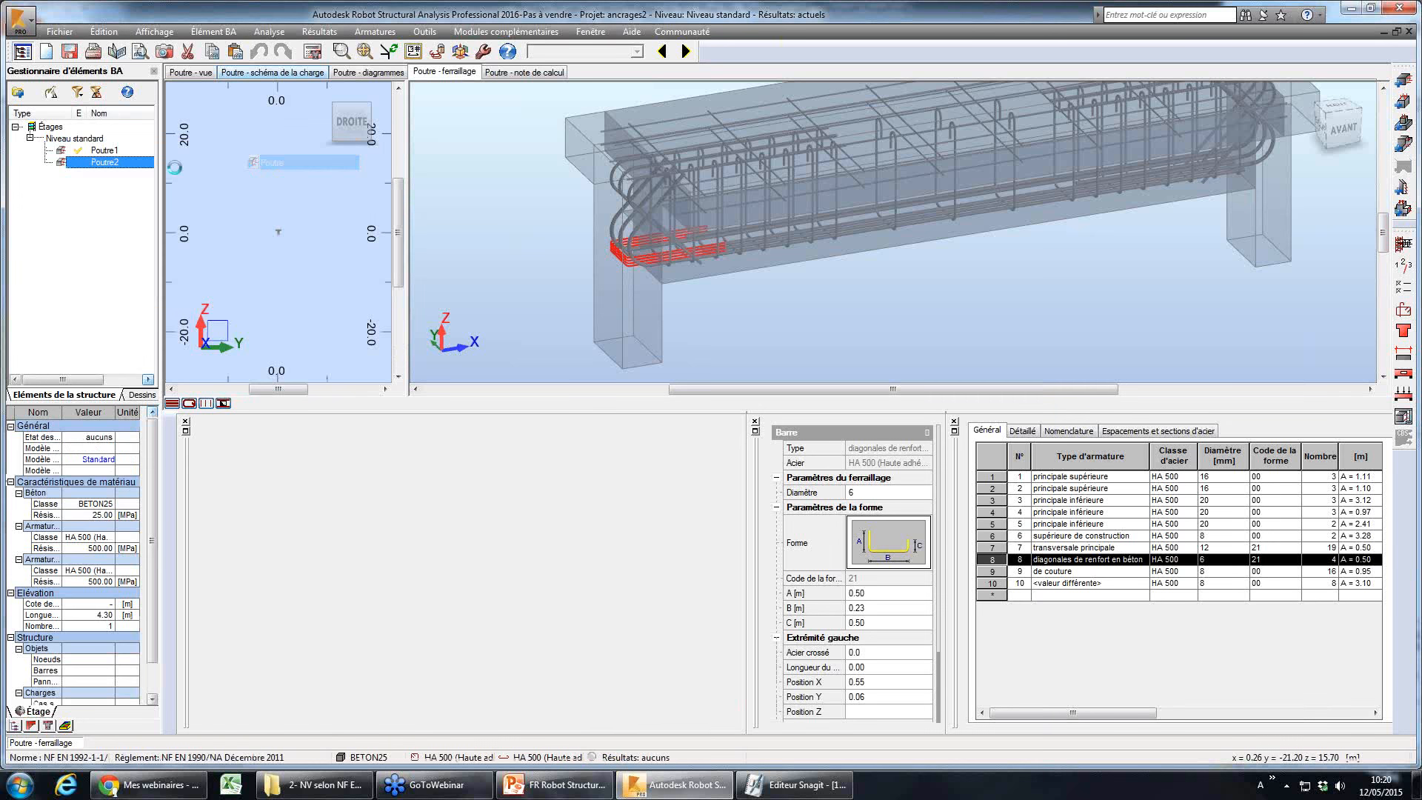
pyautogui.rightClick(59, 142)
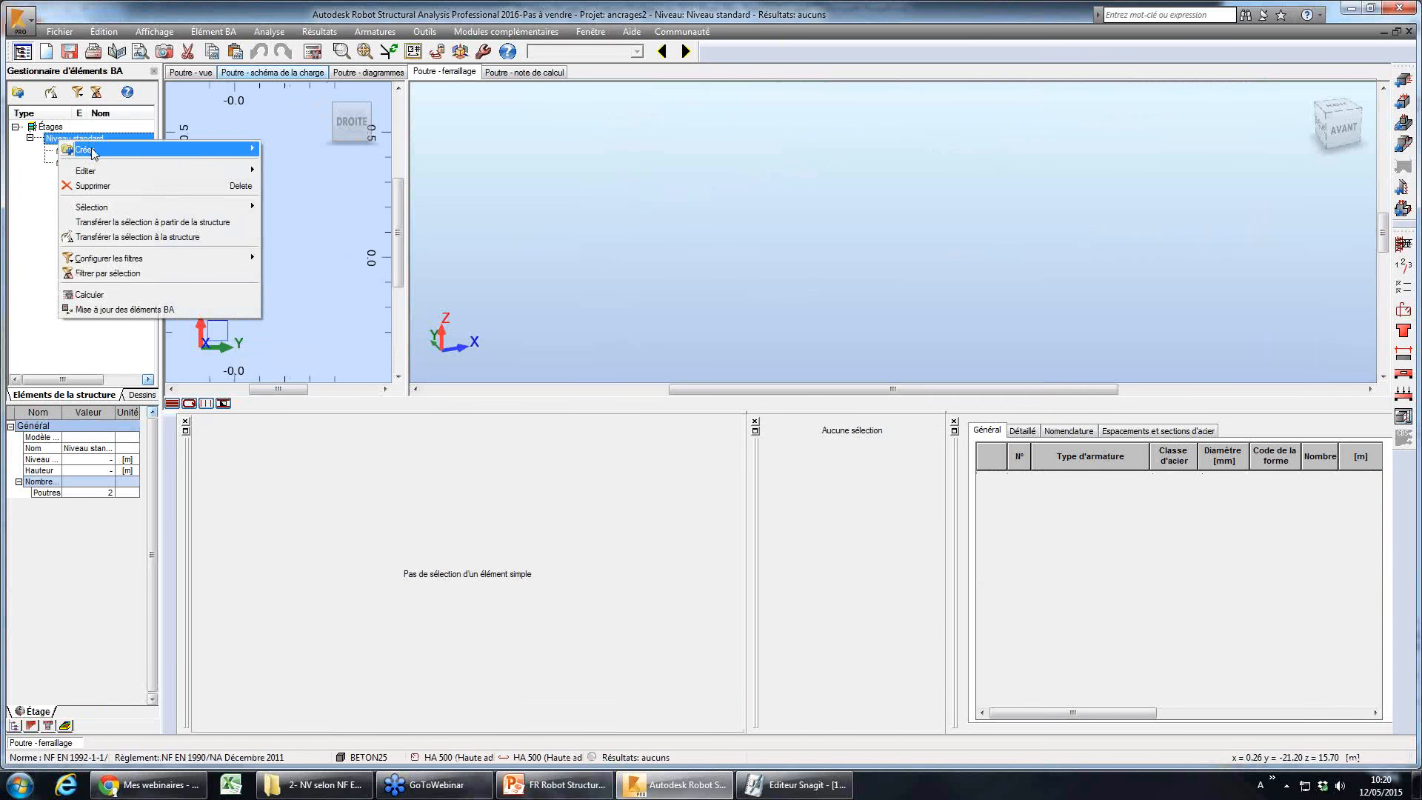
pyautogui.moveTo(93, 150)
pyautogui.click(296, 169)
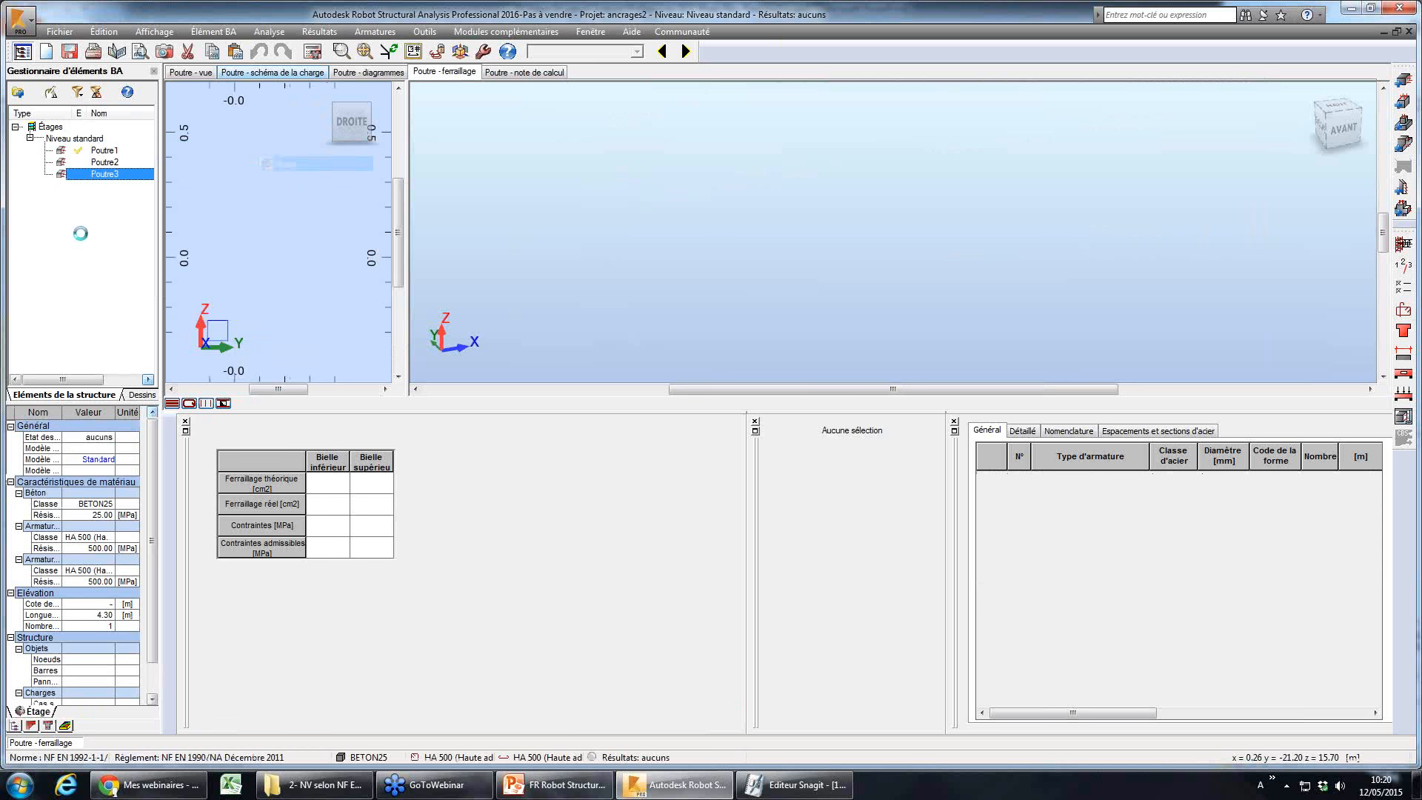
# - Open the calculation options for Poutre1, Poutre2 and Poutre3 together, and close them without calculating
pyautogui.click(97, 150)
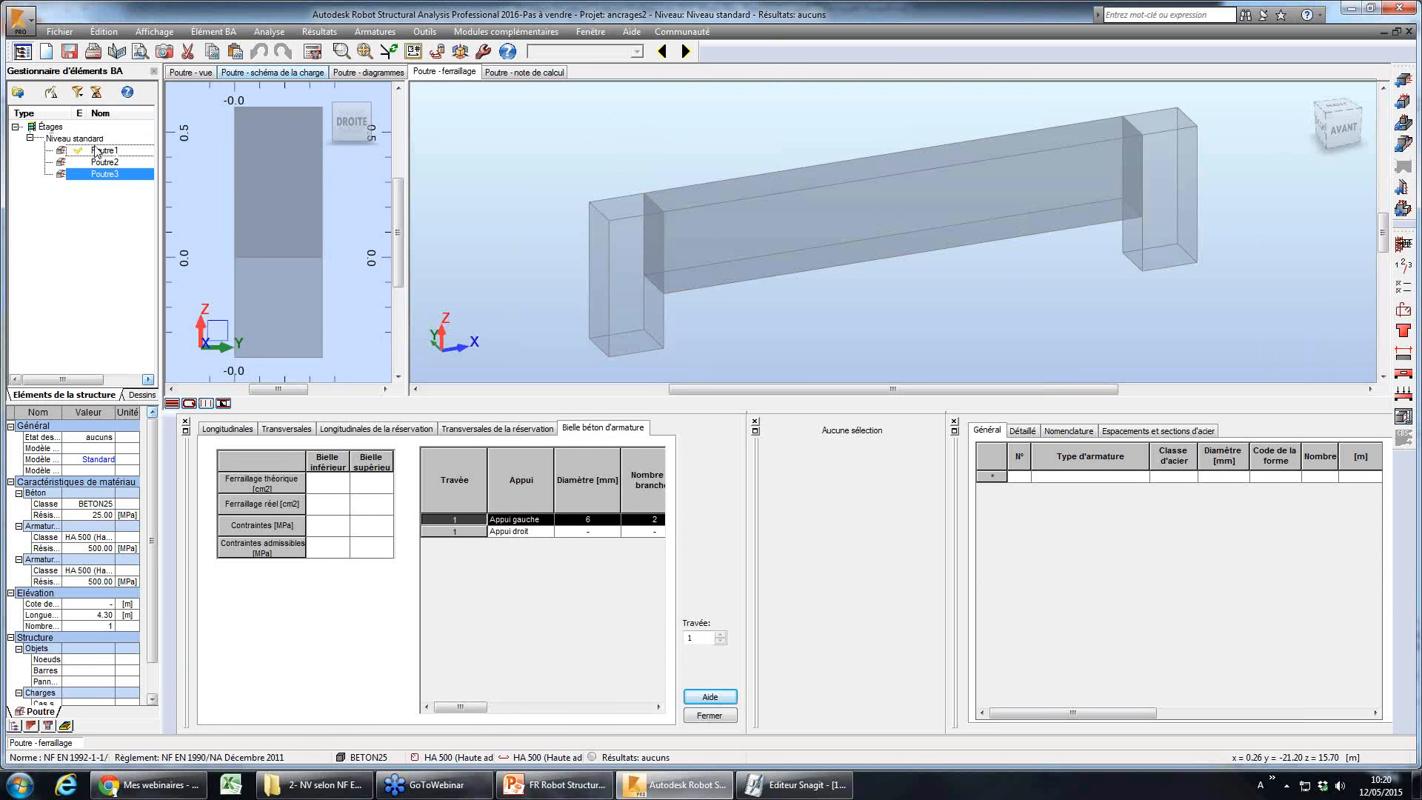
pyautogui.keyDown('shift'); pyautogui.click(96, 152); pyautogui.keyUp('shift')
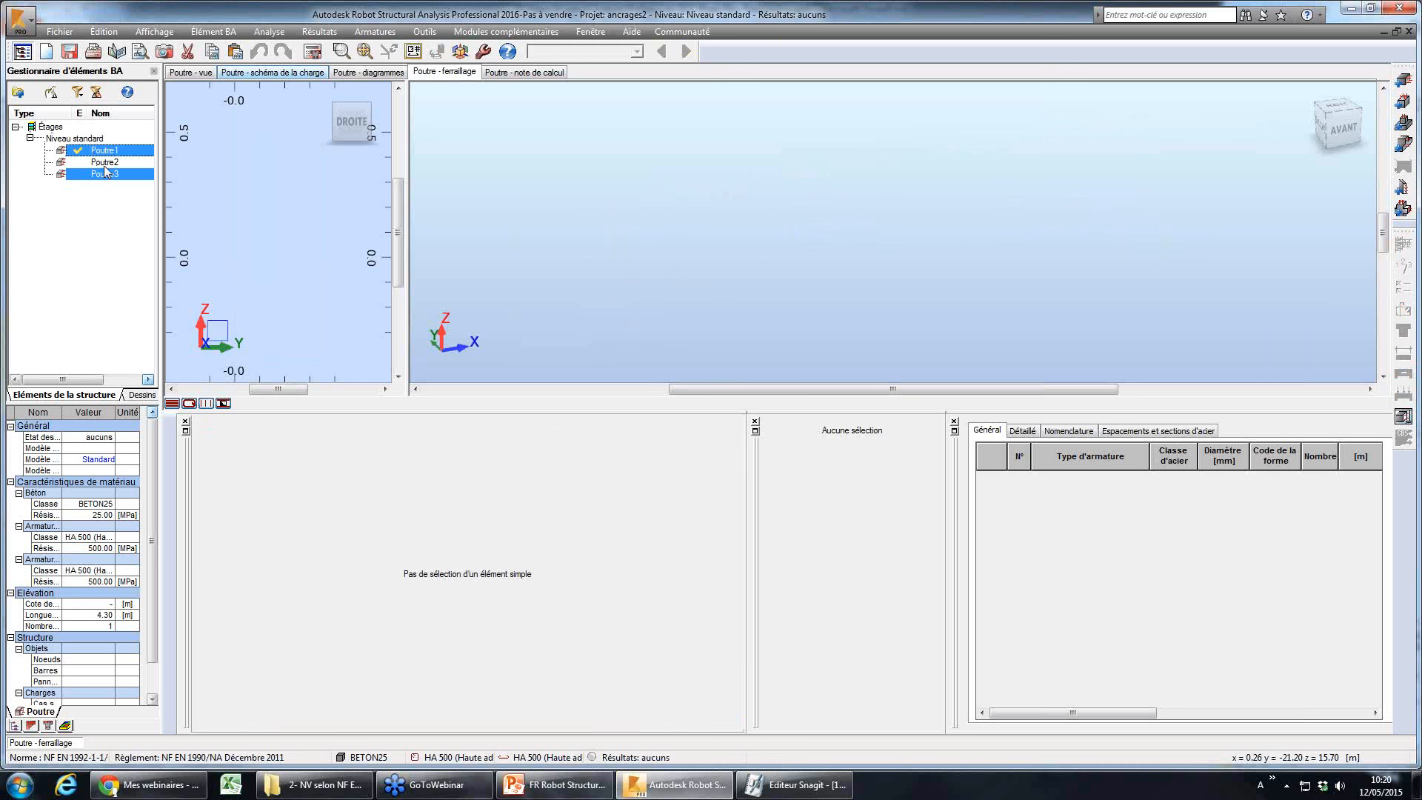
pyautogui.click(312, 52)
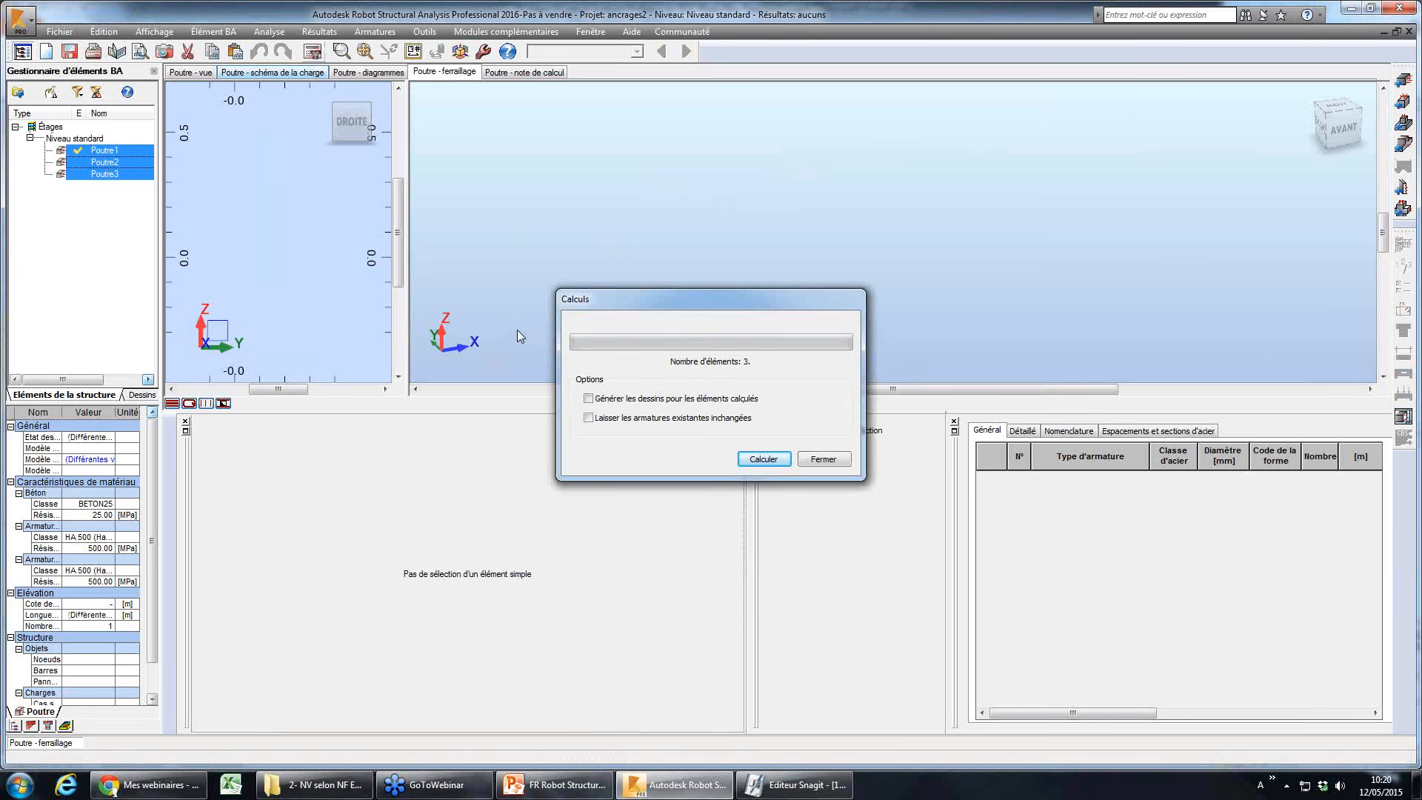
pyautogui.click(823, 459)
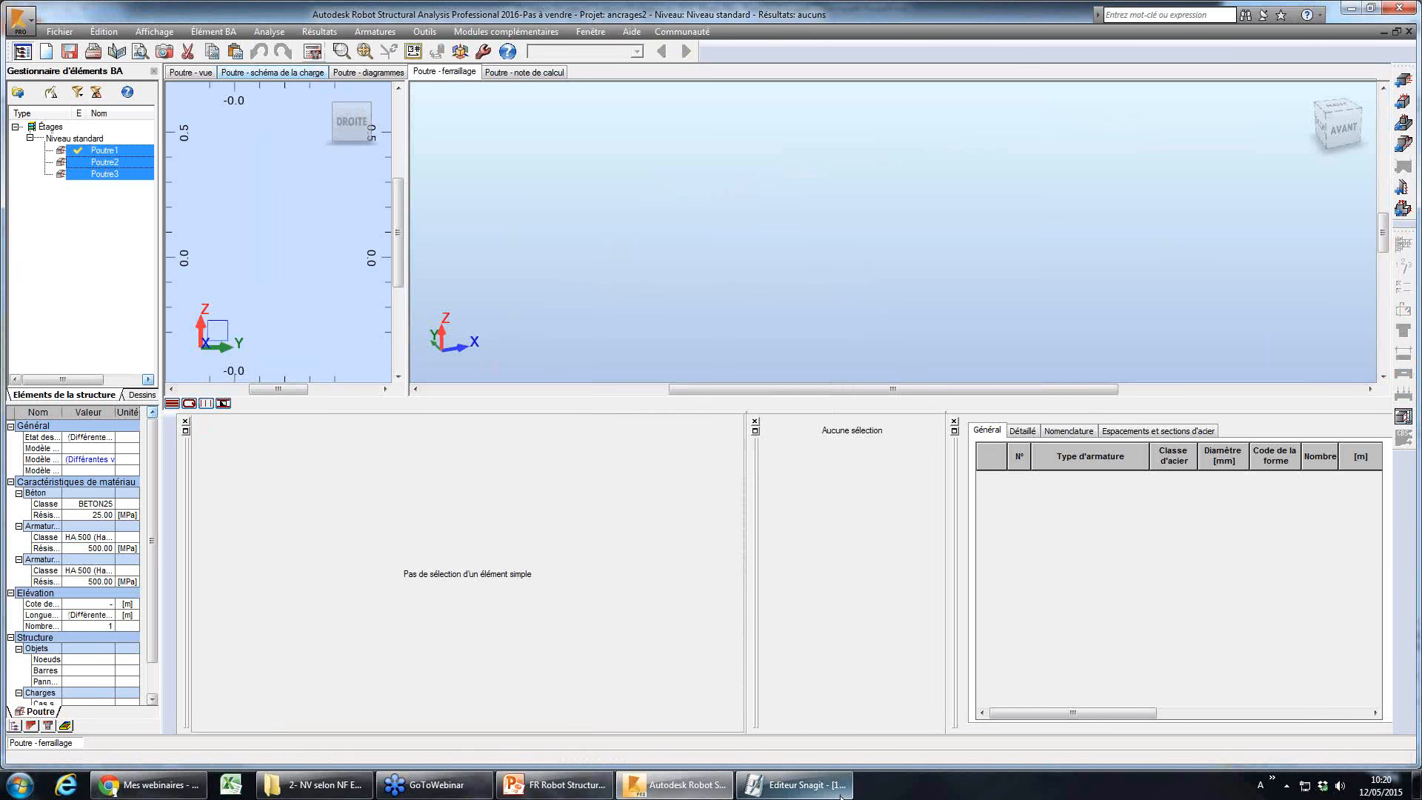
# - Switch to PowerPoint and present slide 16 and the following slide on new reinforced concrete and geotechnical codes
pyautogui.click(557, 784)
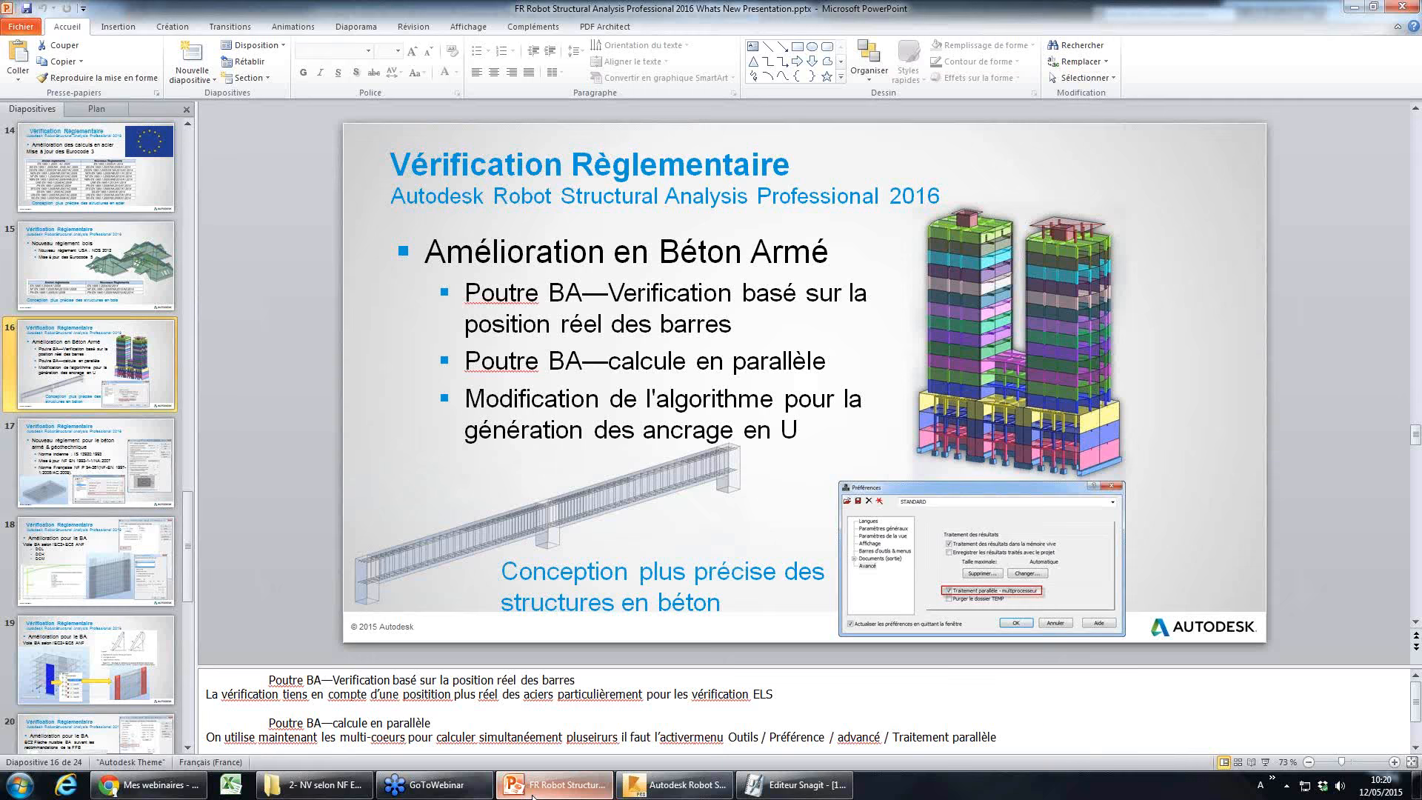
pyautogui.click(1265, 761)
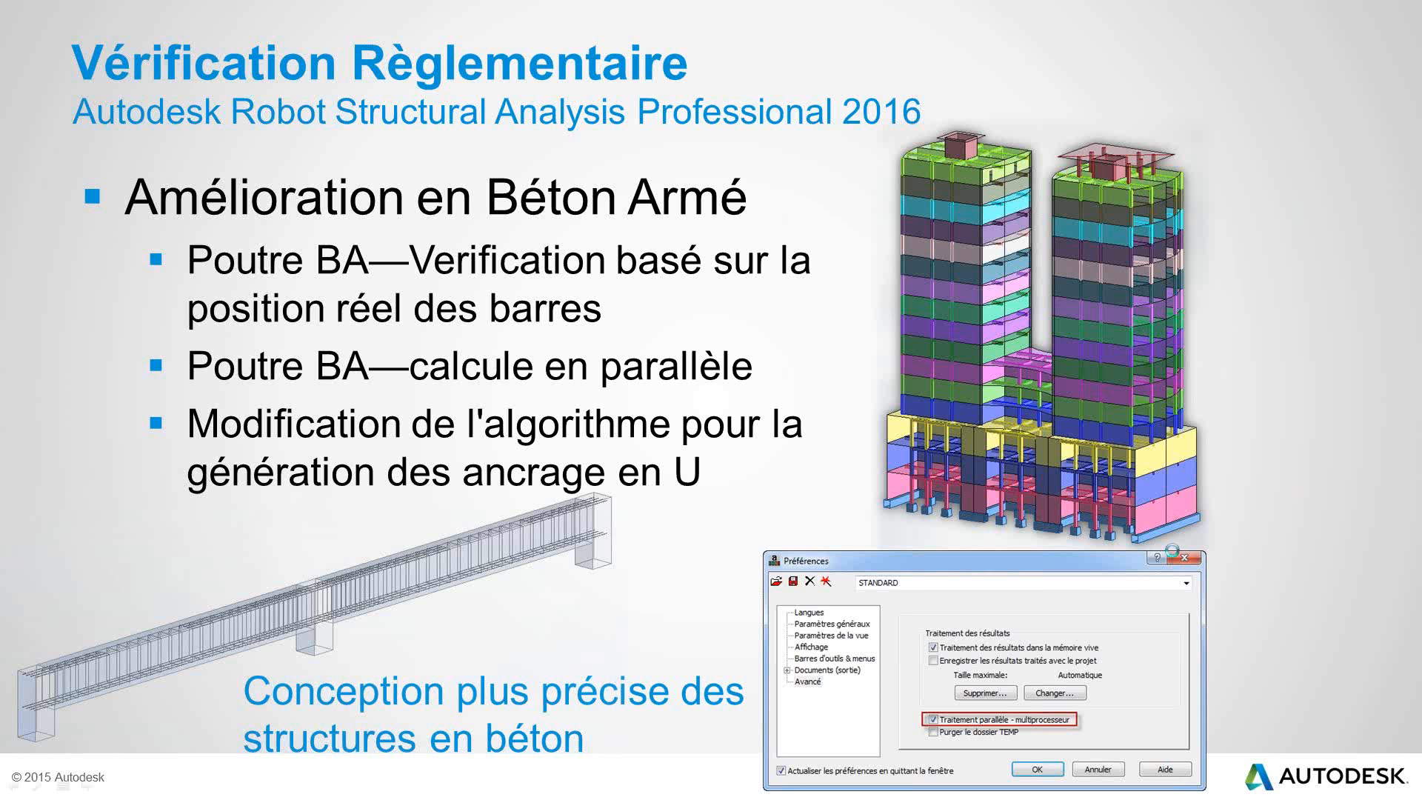
pyautogui.press('Right')
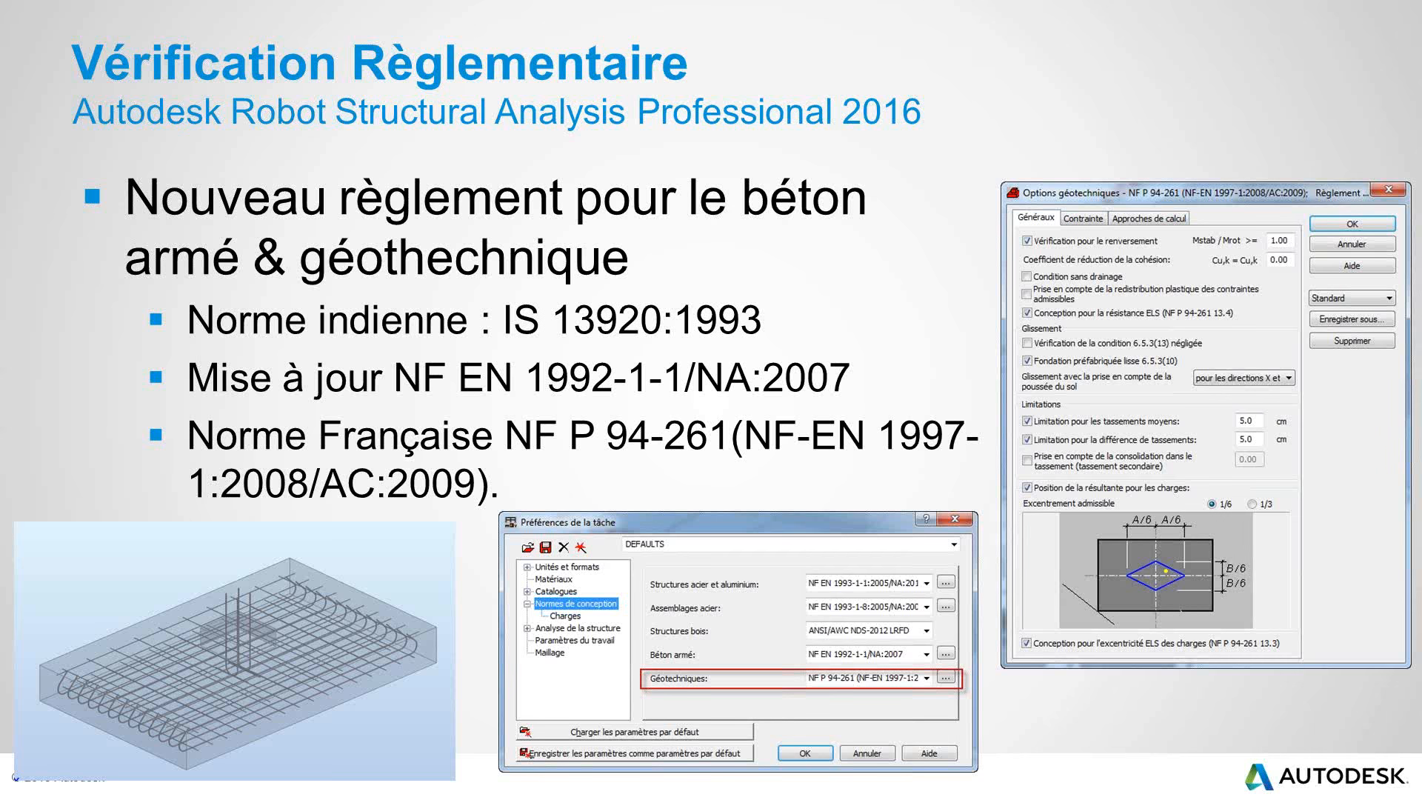
pyautogui.press('Escape')
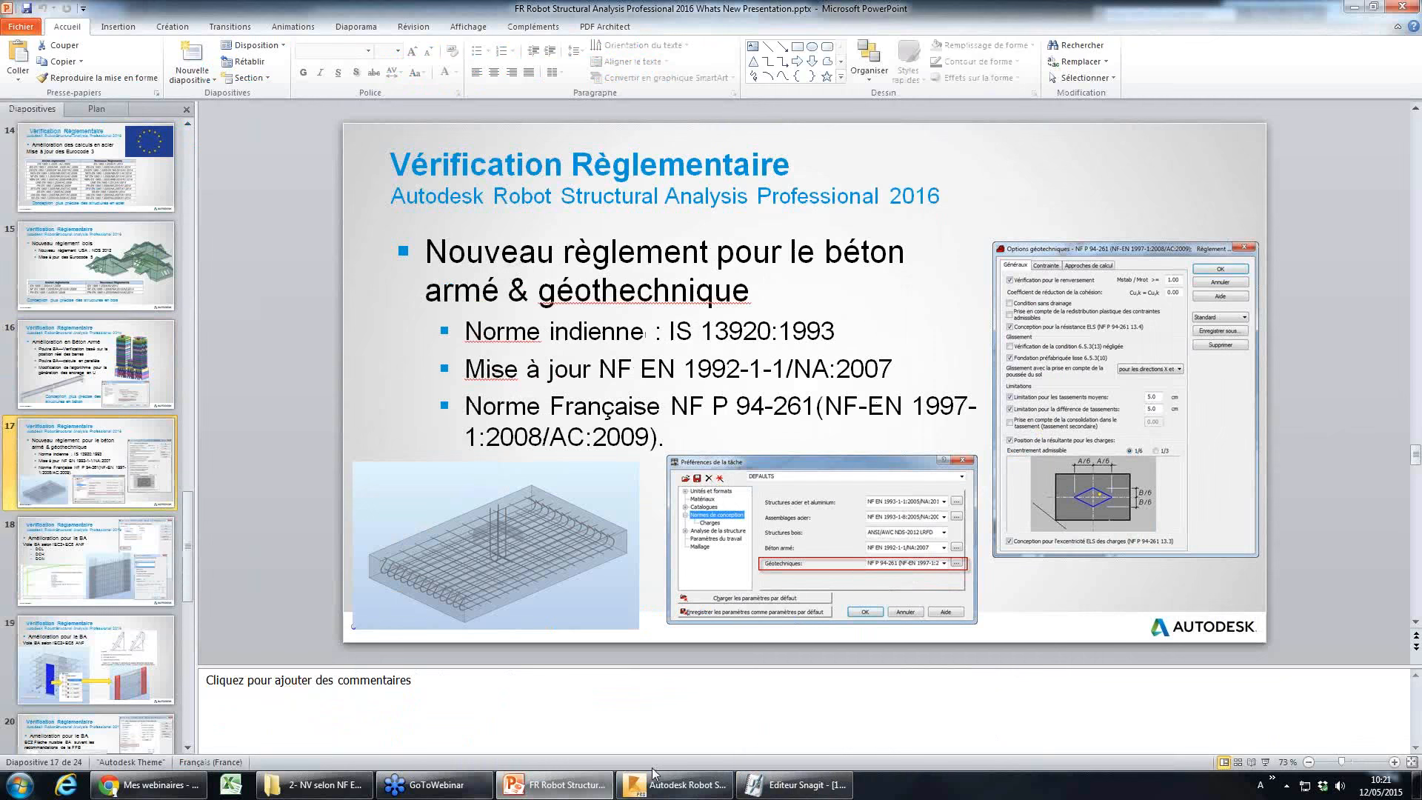
# - Switch back to Robot and open the project semelle.rtd from the 6- semelle BA folder
pyautogui.click(661, 785)
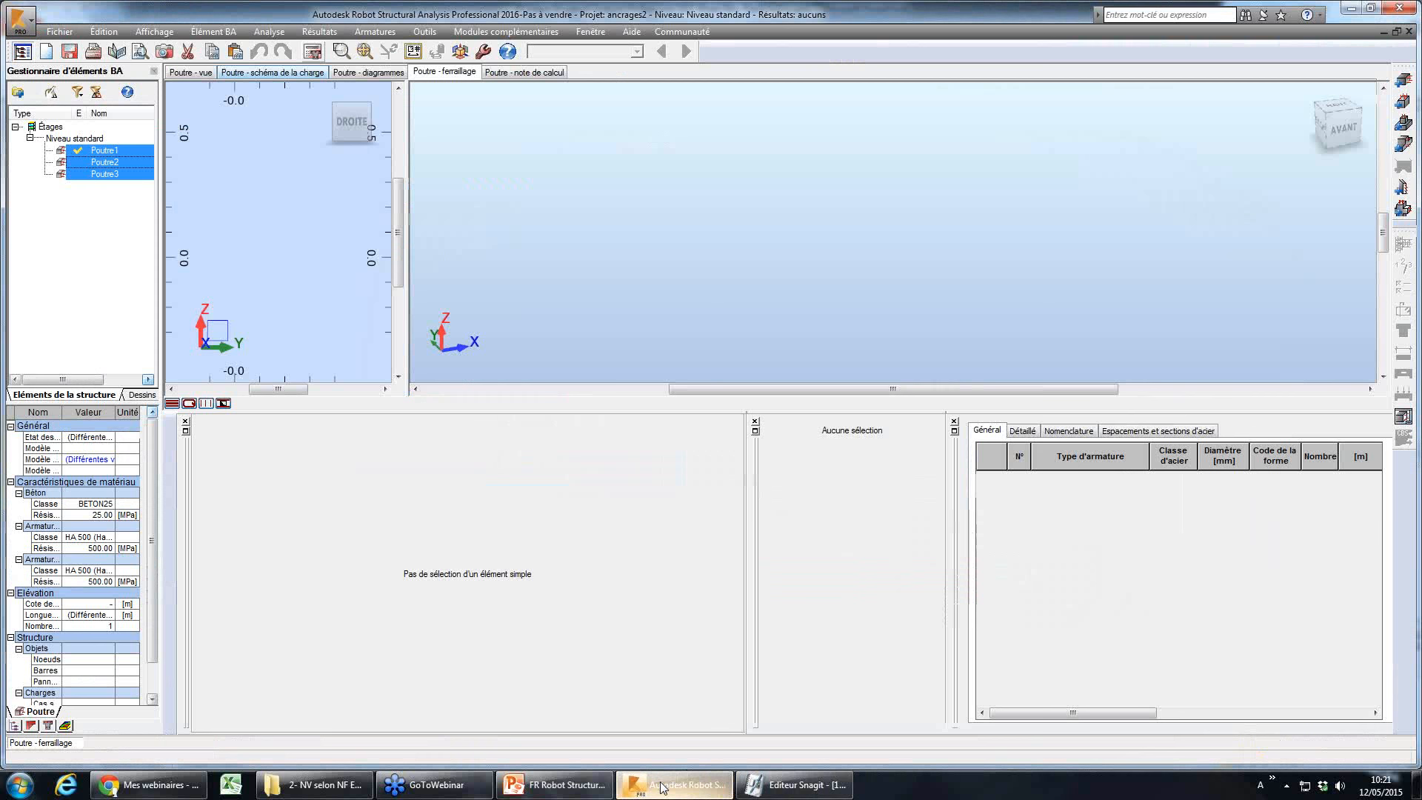
pyautogui.click(59, 32)
pyautogui.click(74, 65)
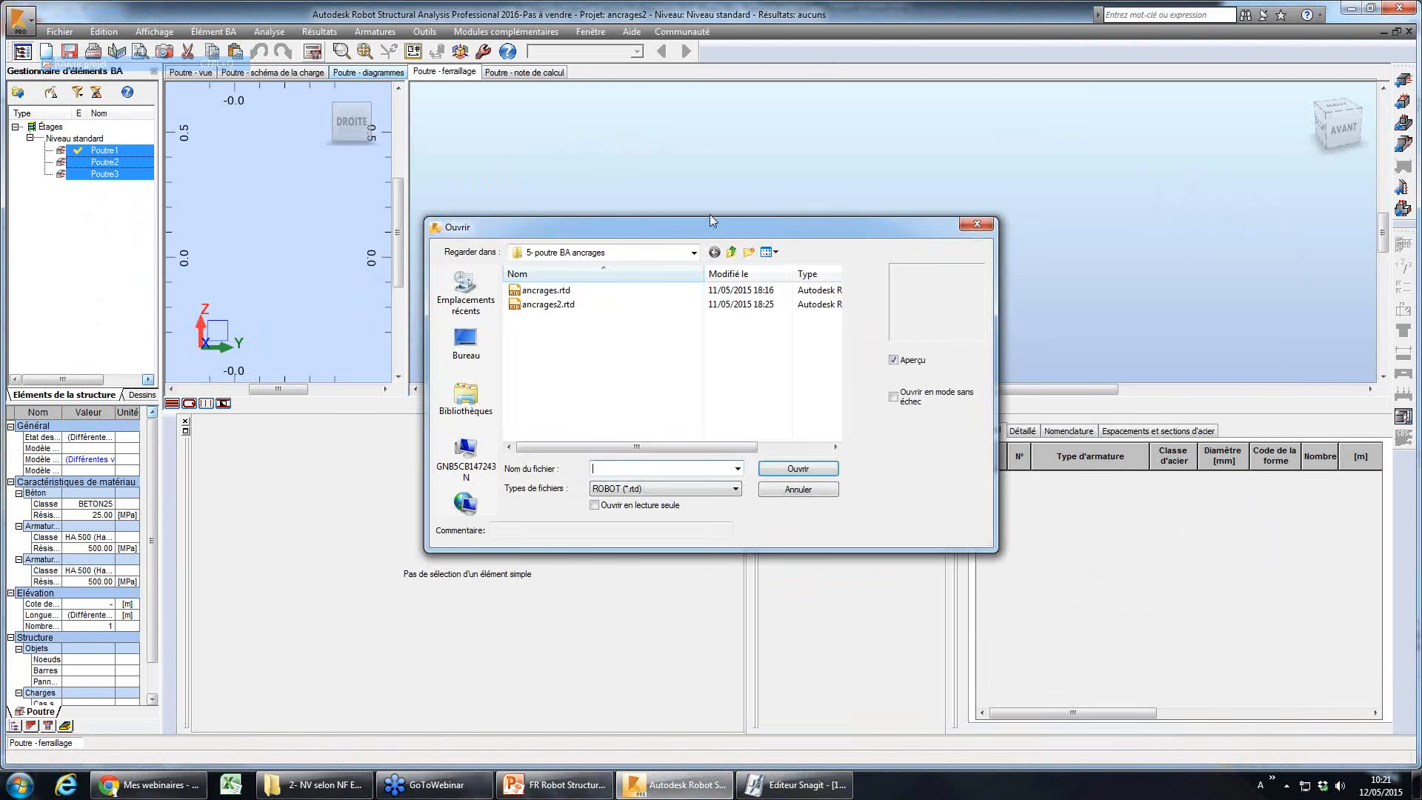
pyautogui.click(694, 252)
pyautogui.click(630, 434)
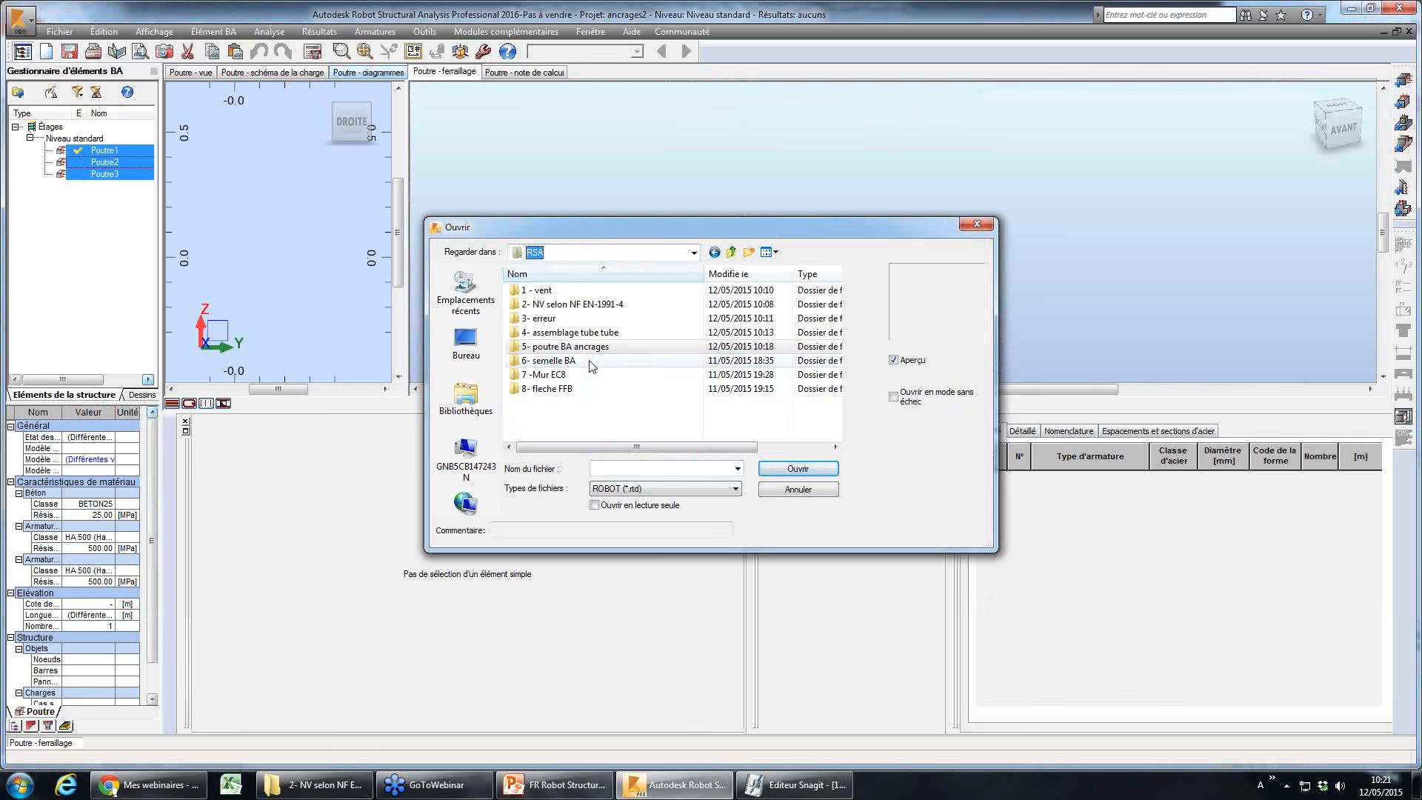
pyautogui.doubleClick(574, 362)
pyautogui.doubleClick(565, 292)
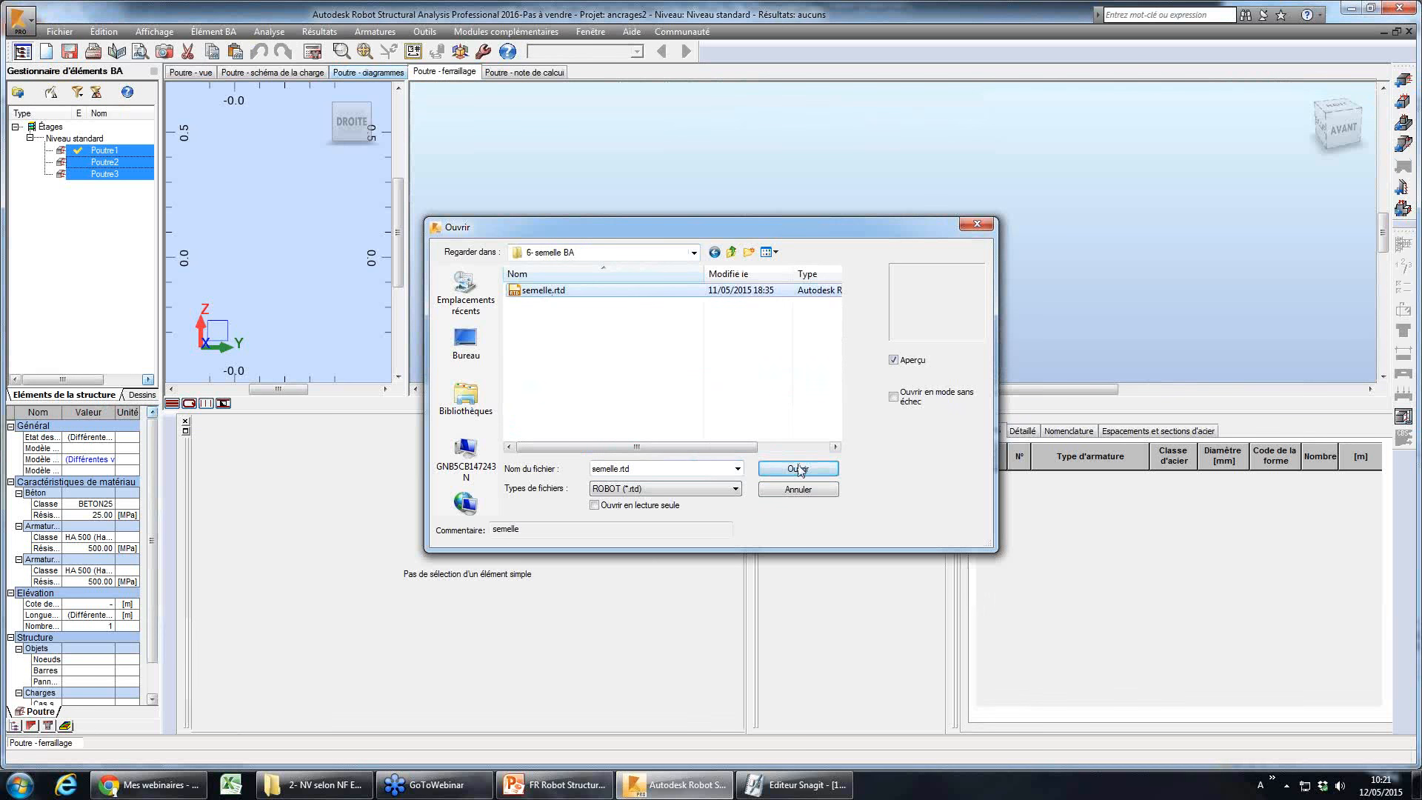
pyautogui.click(786, 428)
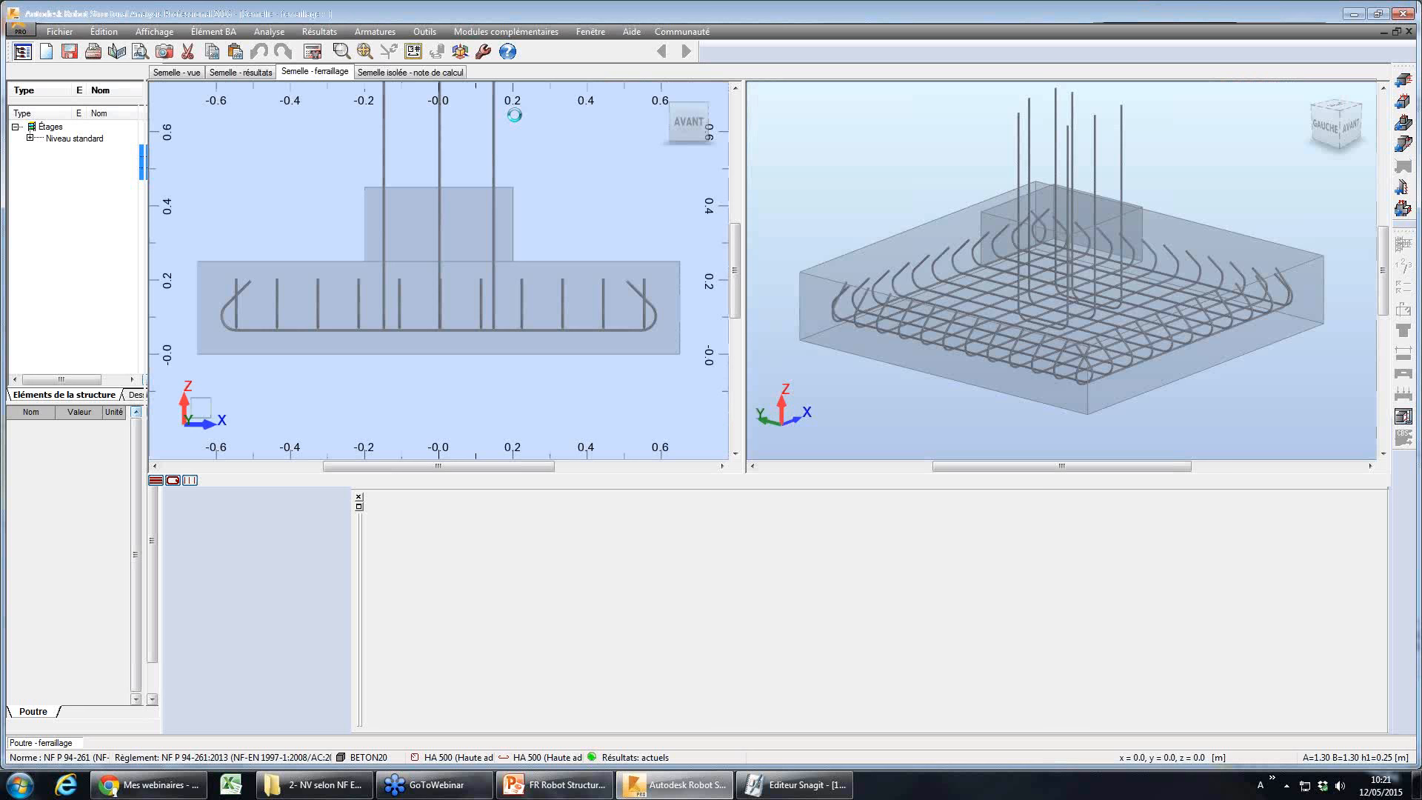
# - Review the design codes in the job preferences and the footing's soil parameters, leaving both without changes
pyautogui.click(425, 31)
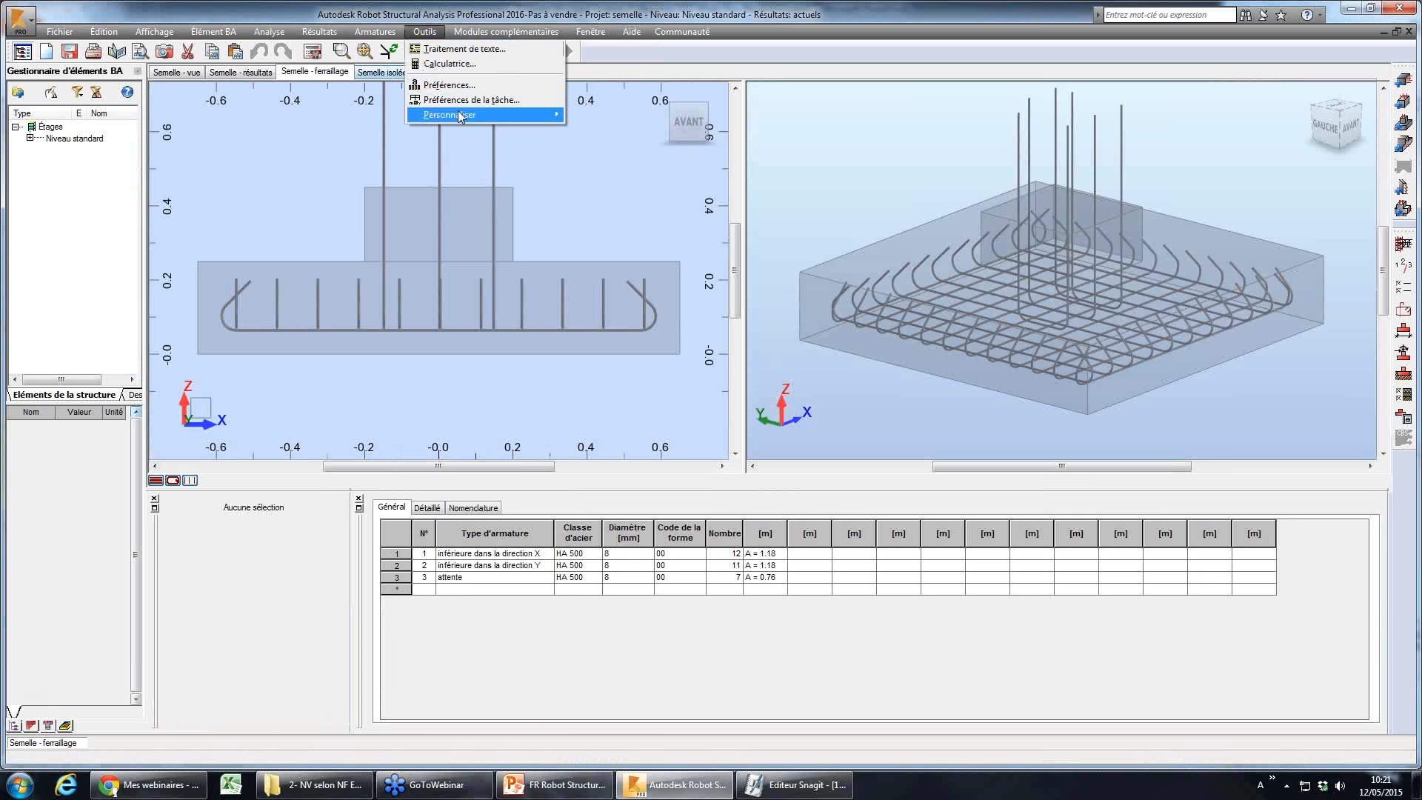
pyautogui.click(459, 99)
pyautogui.click(555, 347)
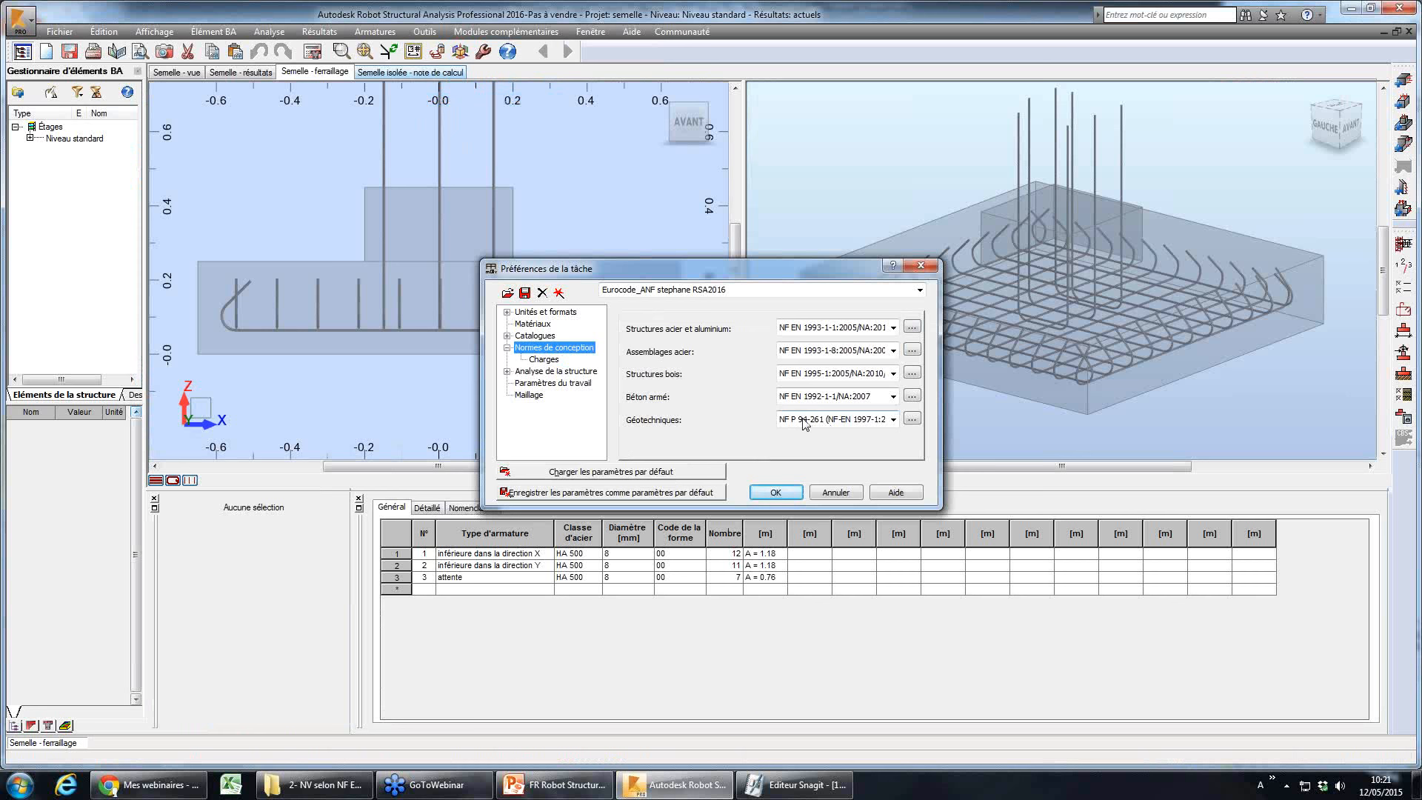
pyautogui.click(836, 493)
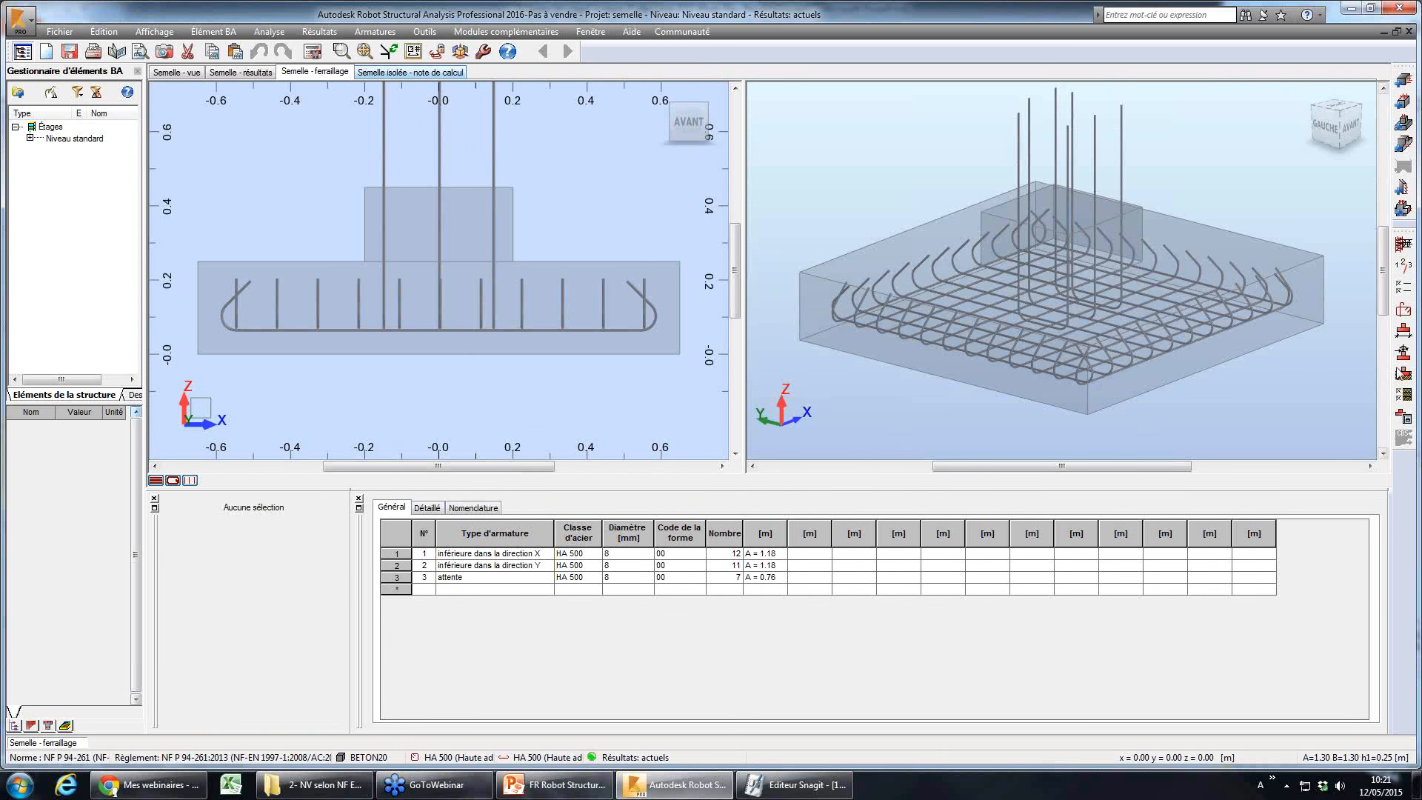
pyautogui.click(1401, 374)
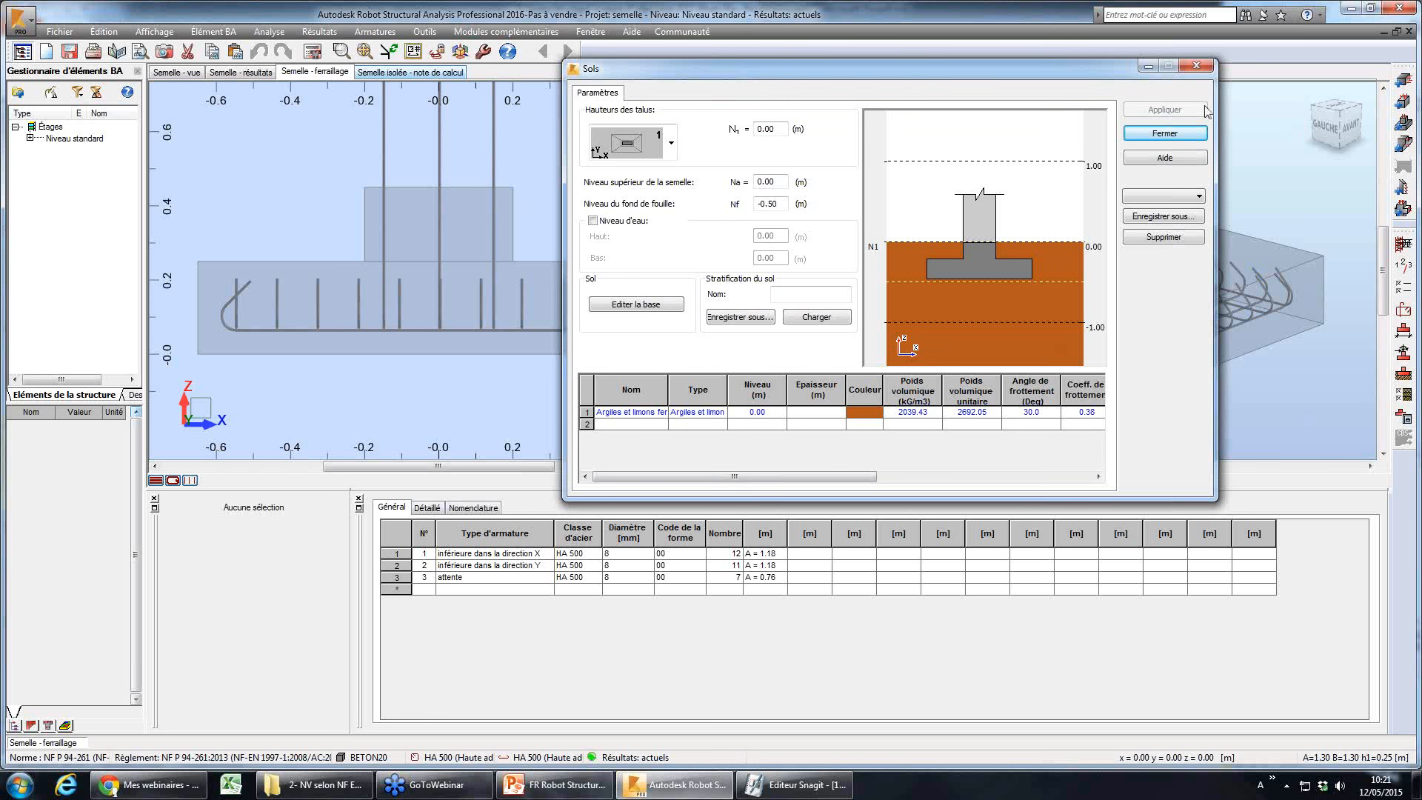
pyautogui.click(1160, 135)
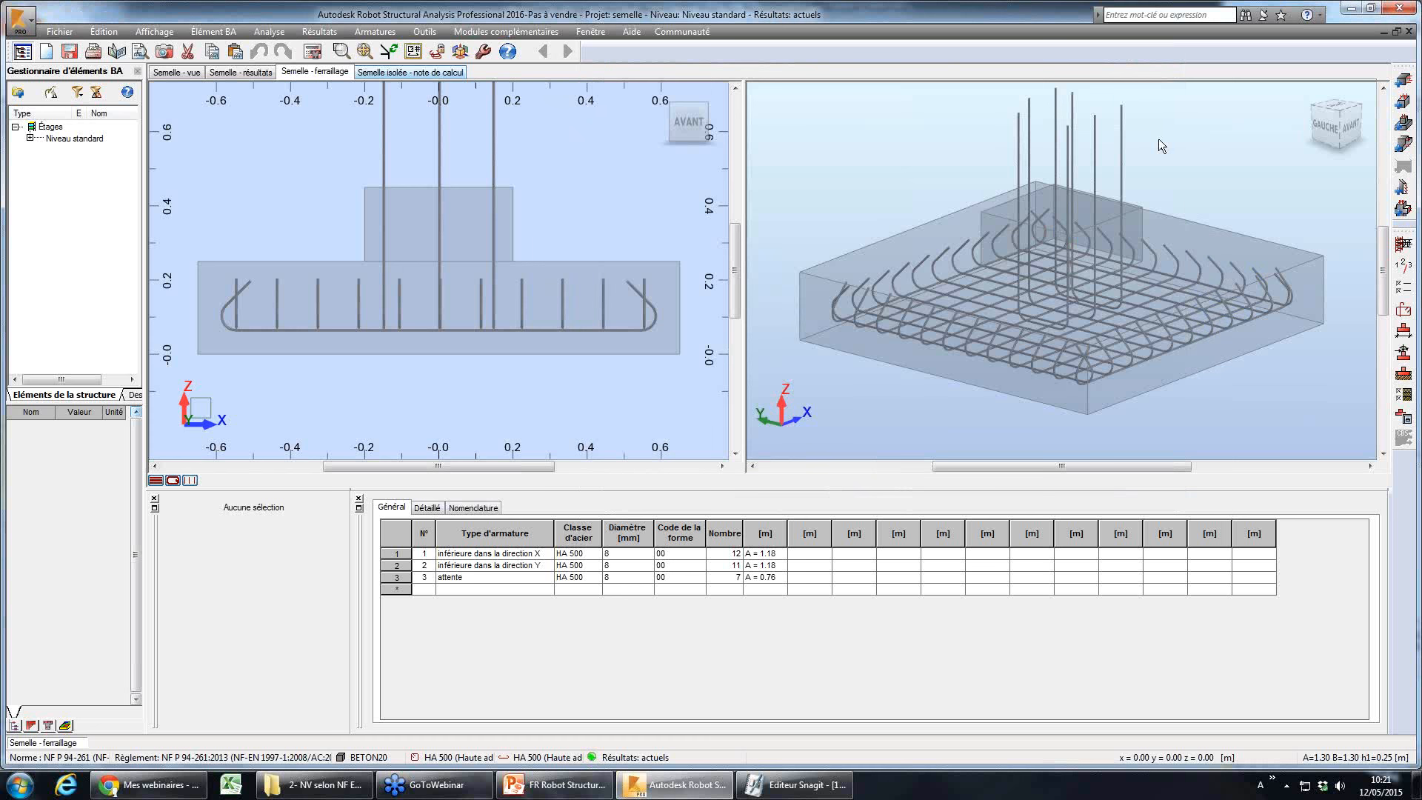
# - Examine the parameters of the Semi-empirique - limite de contraintes method in the footing's geotechnical options
pyautogui.click(1403, 395)
pyautogui.moveTo(759, 311); pyautogui.dragTo(794, 200)
pyautogui.click(629, 216)
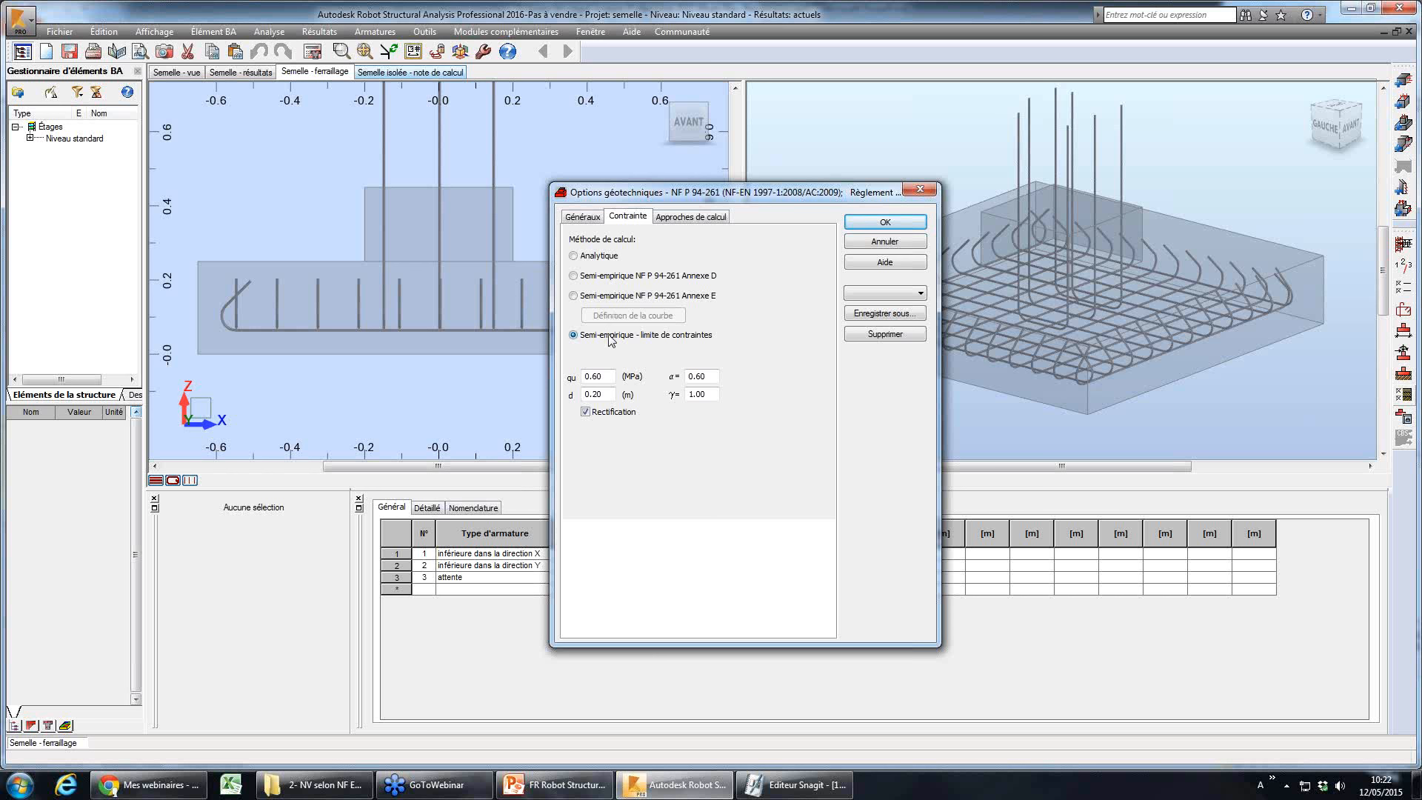
pyautogui.doubleClick(602, 377)
pyautogui.moveTo(613, 376); pyautogui.dragTo(580, 366)
pyautogui.press('Tab')
pyautogui.click(702, 394)
# - Choose the Semi-empirique NF P 94-261 Annexe E method and inspect its penetrometer curve definition without entering values
pyautogui.click(611, 297)
pyautogui.click(621, 317)
pyautogui.moveTo(634, 238); pyautogui.dragTo(935, 273)
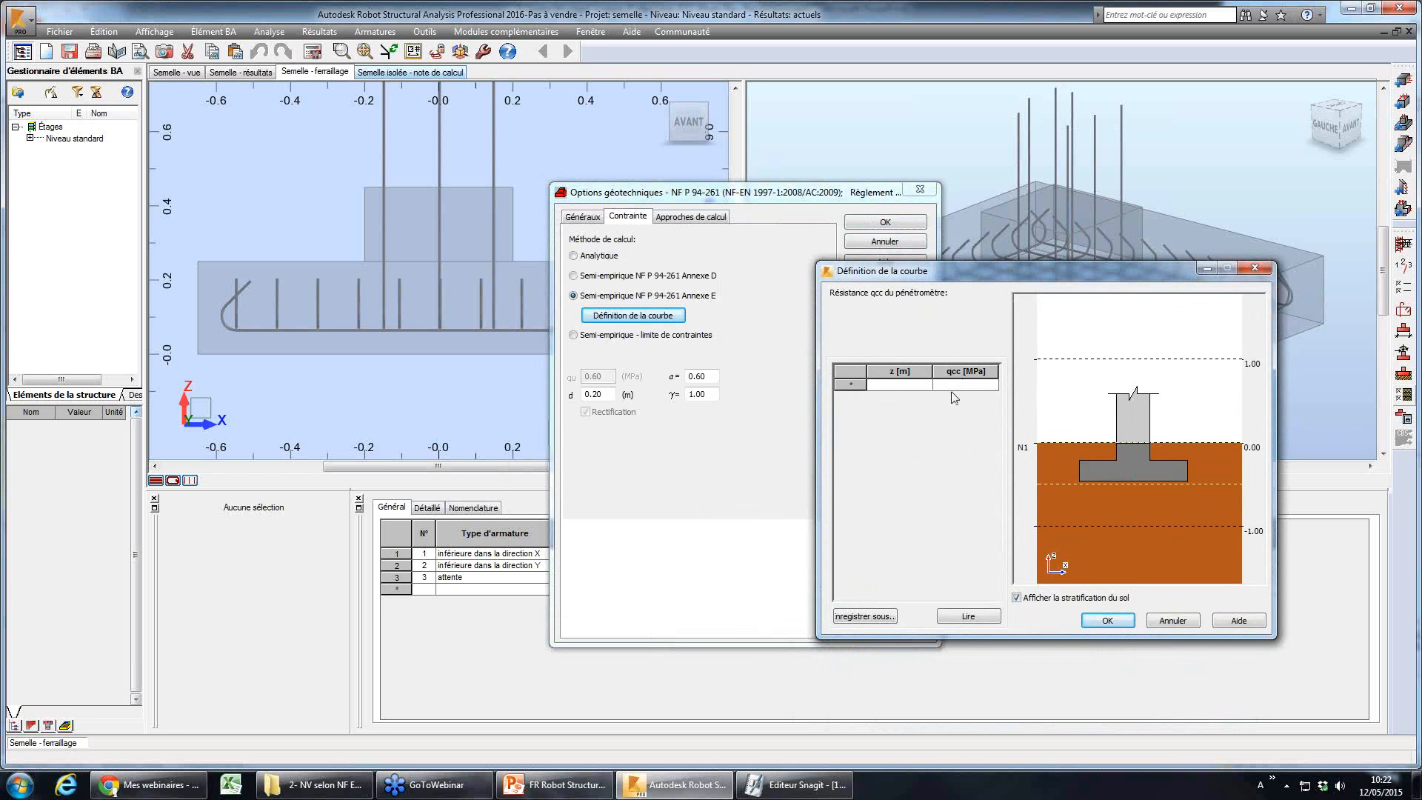
pyautogui.click(1188, 620)
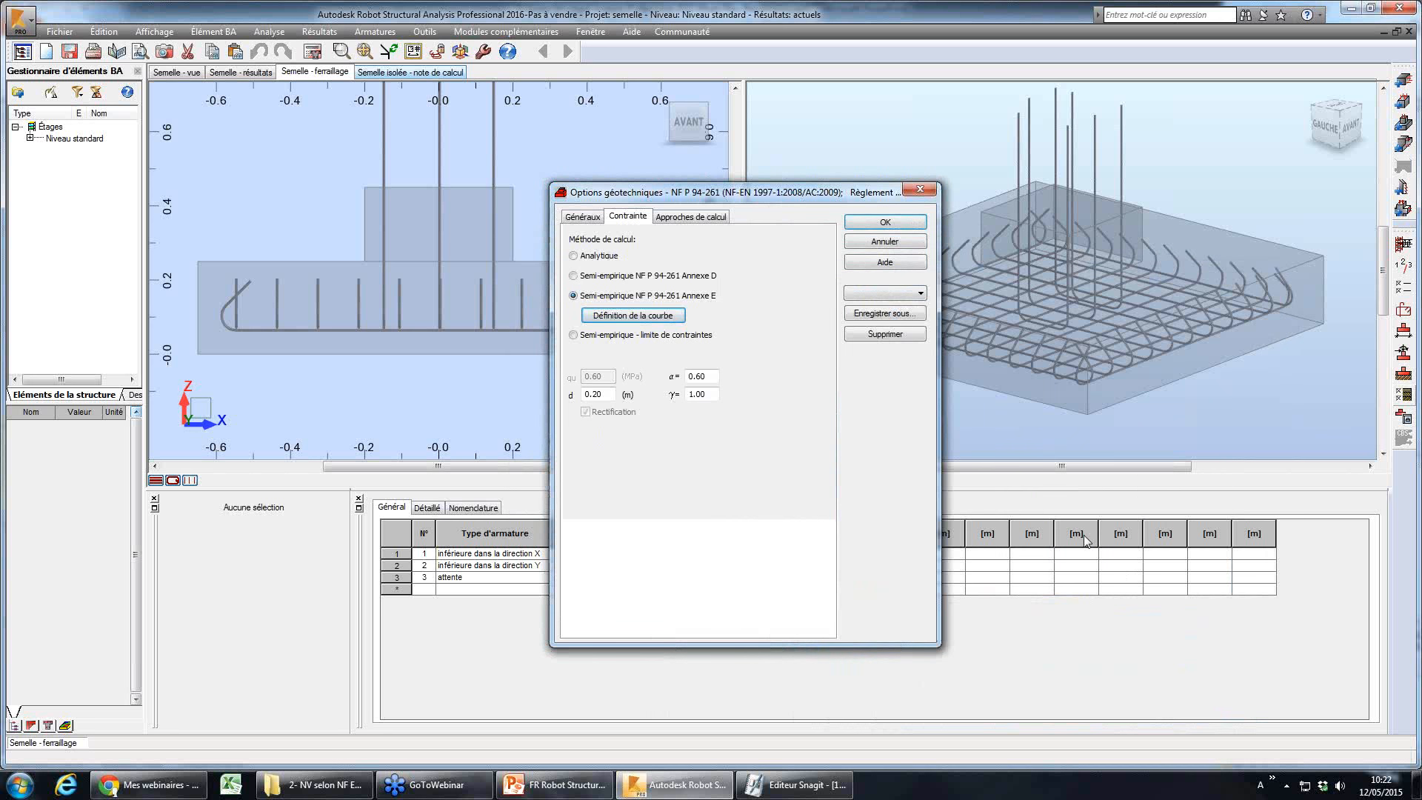
# - Inspect the Annexe D pressuremeter curve definition with the pl* option and its curve file import, cancelling both
pyautogui.click(644, 316)
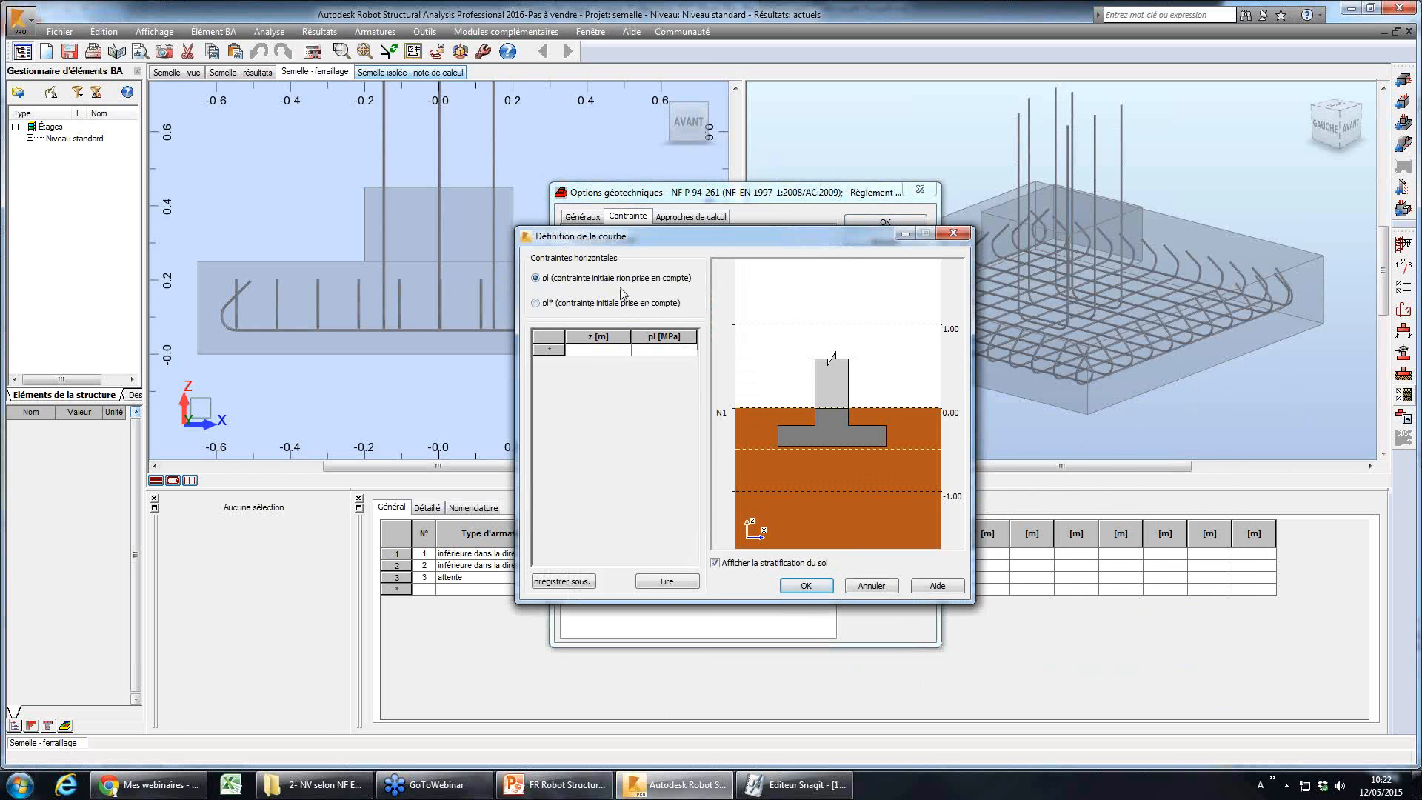
pyautogui.click(617, 305)
pyautogui.click(690, 583)
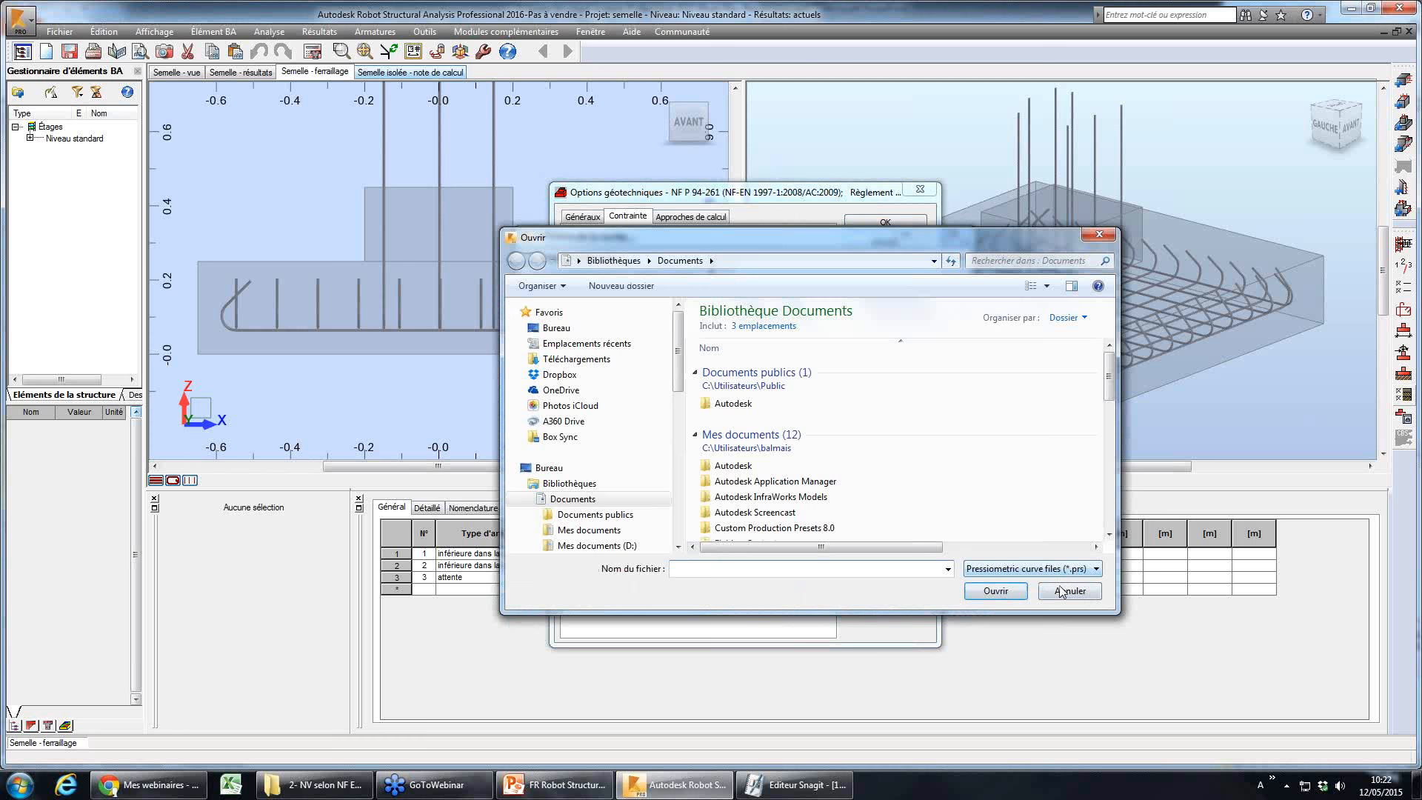
pyautogui.click(1051, 595)
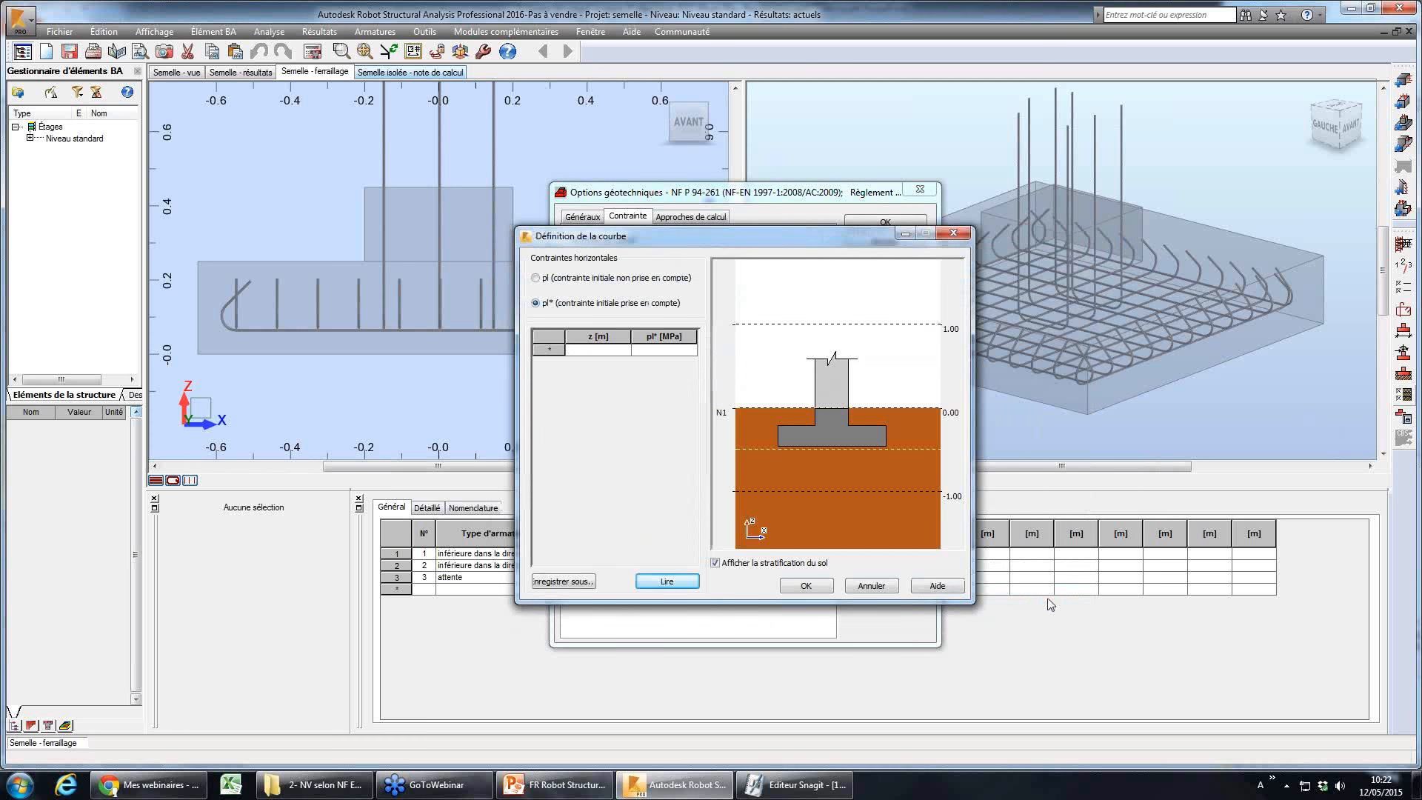
pyautogui.click(870, 585)
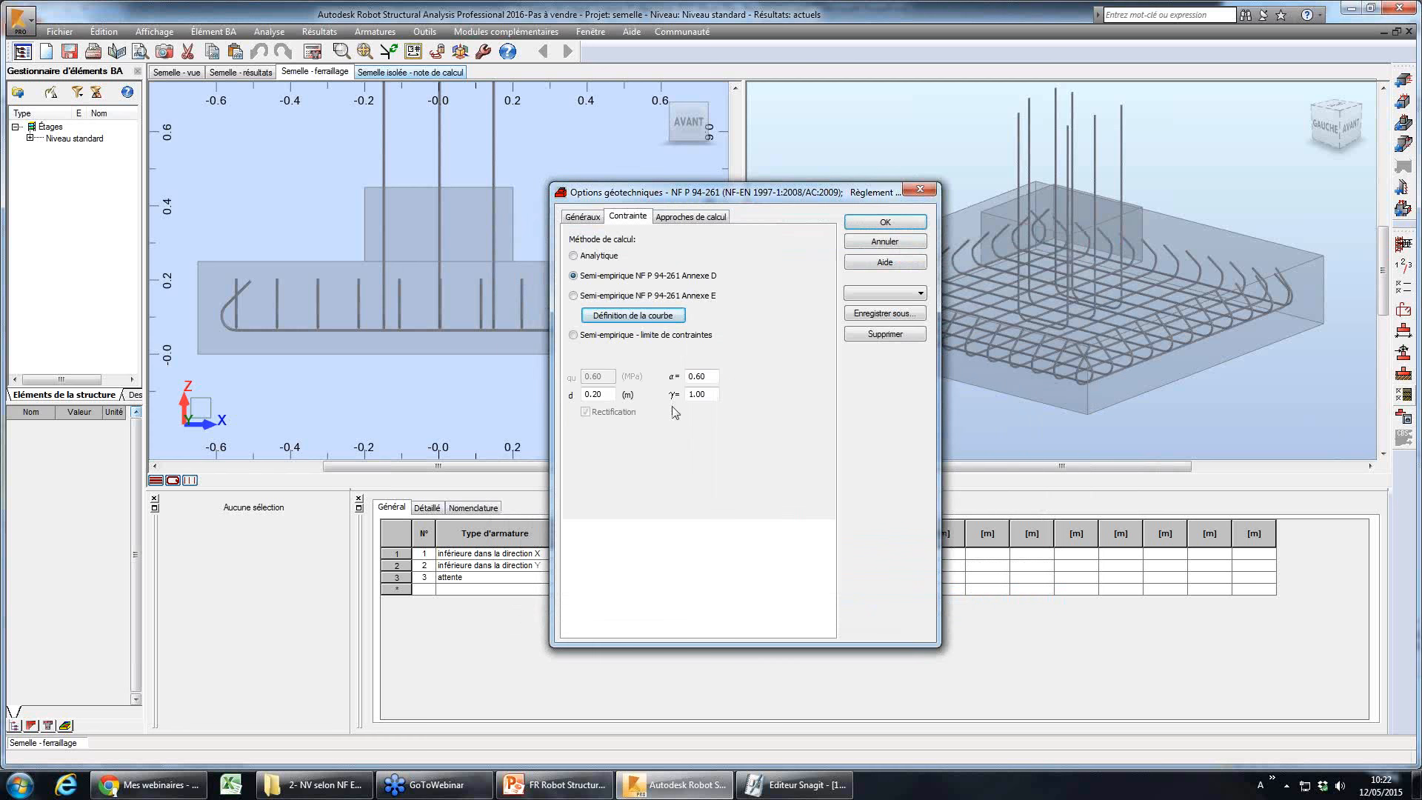
# - Compare the Analytique, Annexe E and limite de contraintes calculation methods, and discard the geotechnical option changes
pyautogui.click(621, 261)
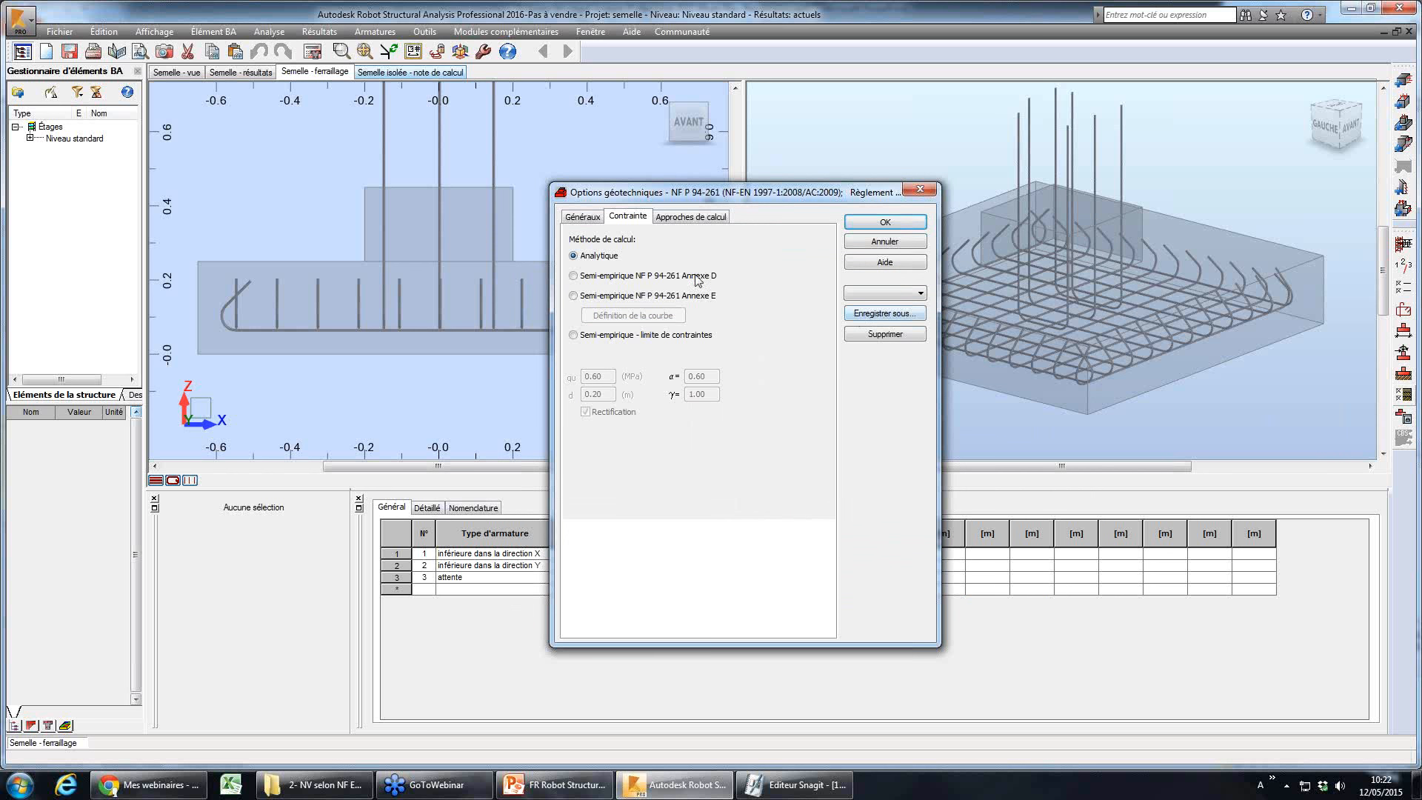
pyautogui.click(608, 297)
pyautogui.click(609, 336)
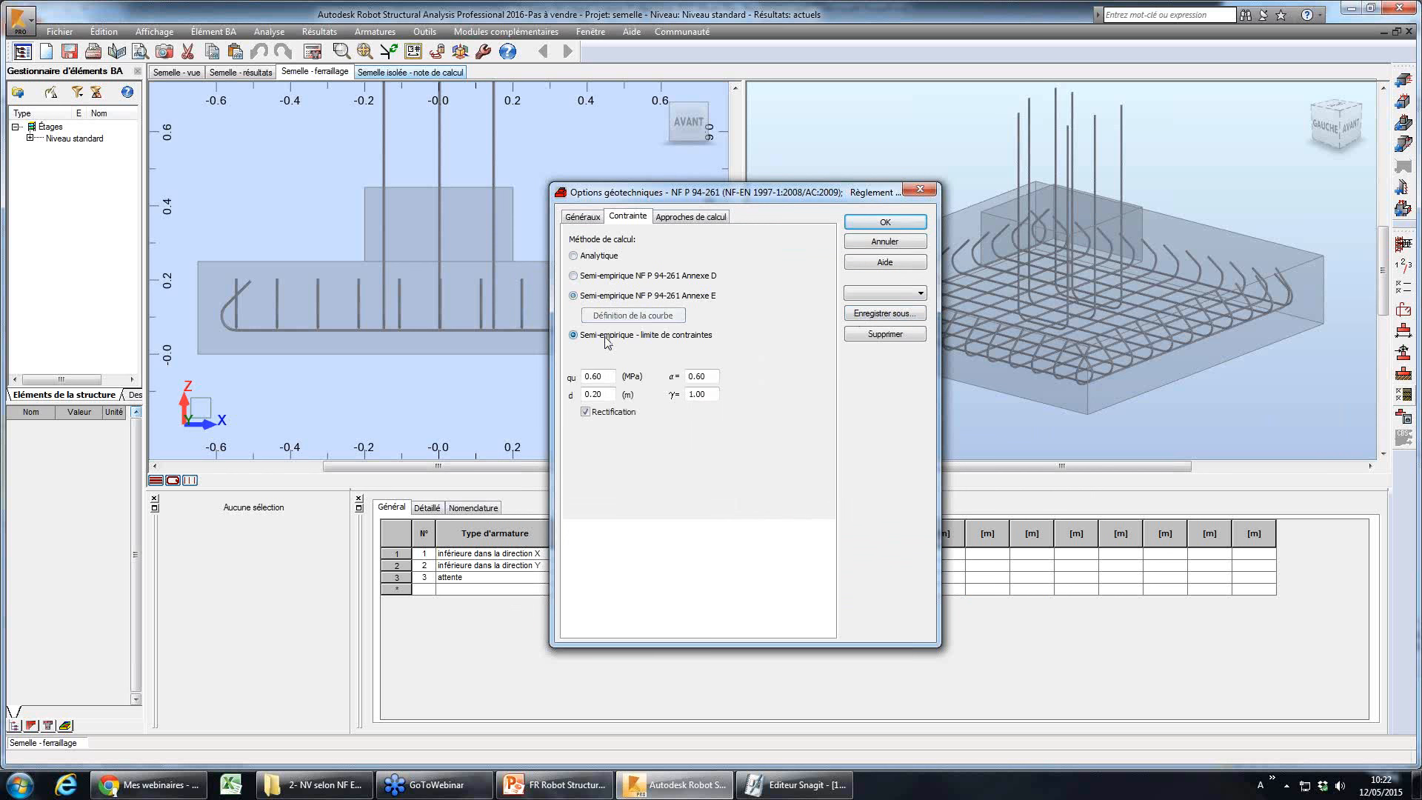
pyautogui.click(913, 243)
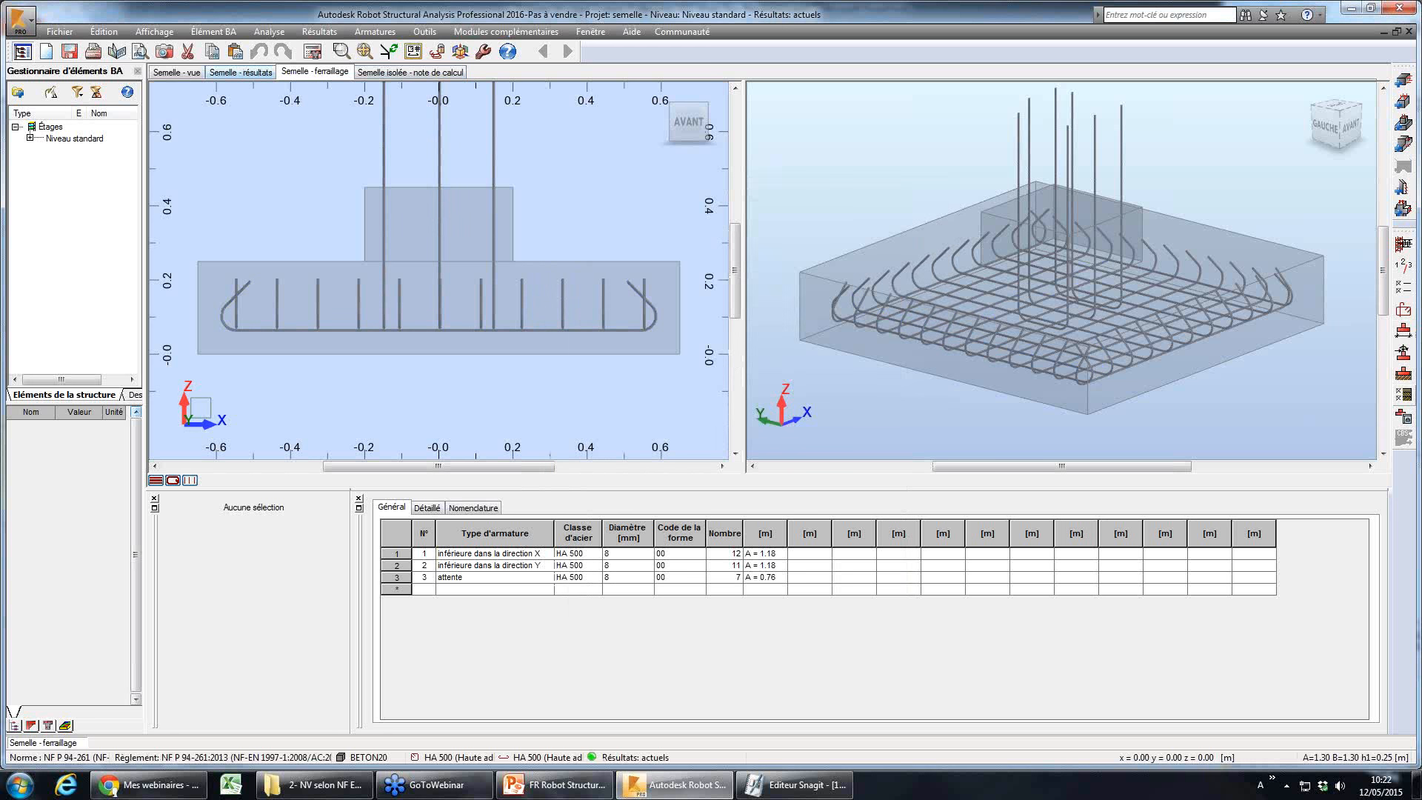
# - Review the general verification settings and the calculation approaches in the footing's geotechnical options, leaving them without changes
pyautogui.click(1405, 400)
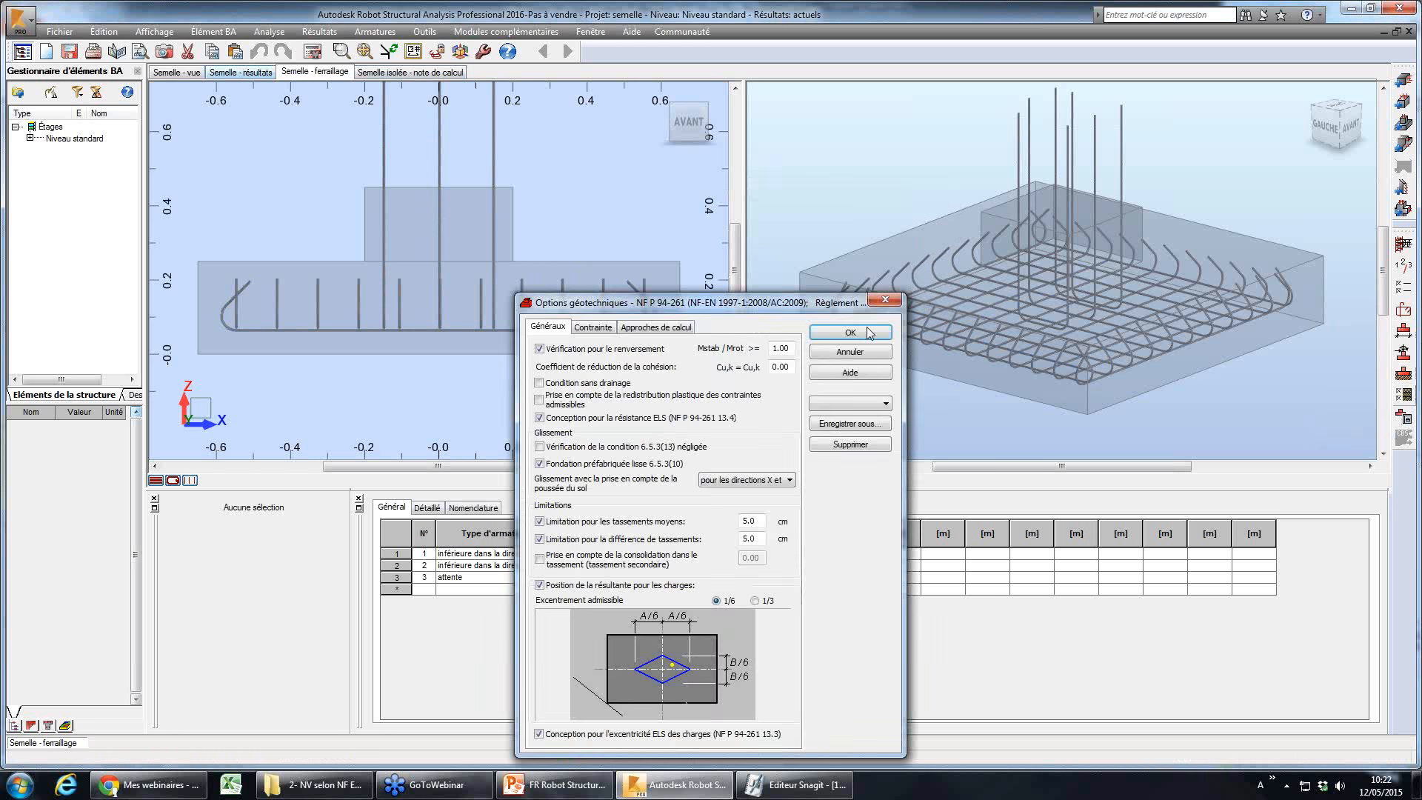
pyautogui.moveTo(688, 288); pyautogui.dragTo(705, 205)
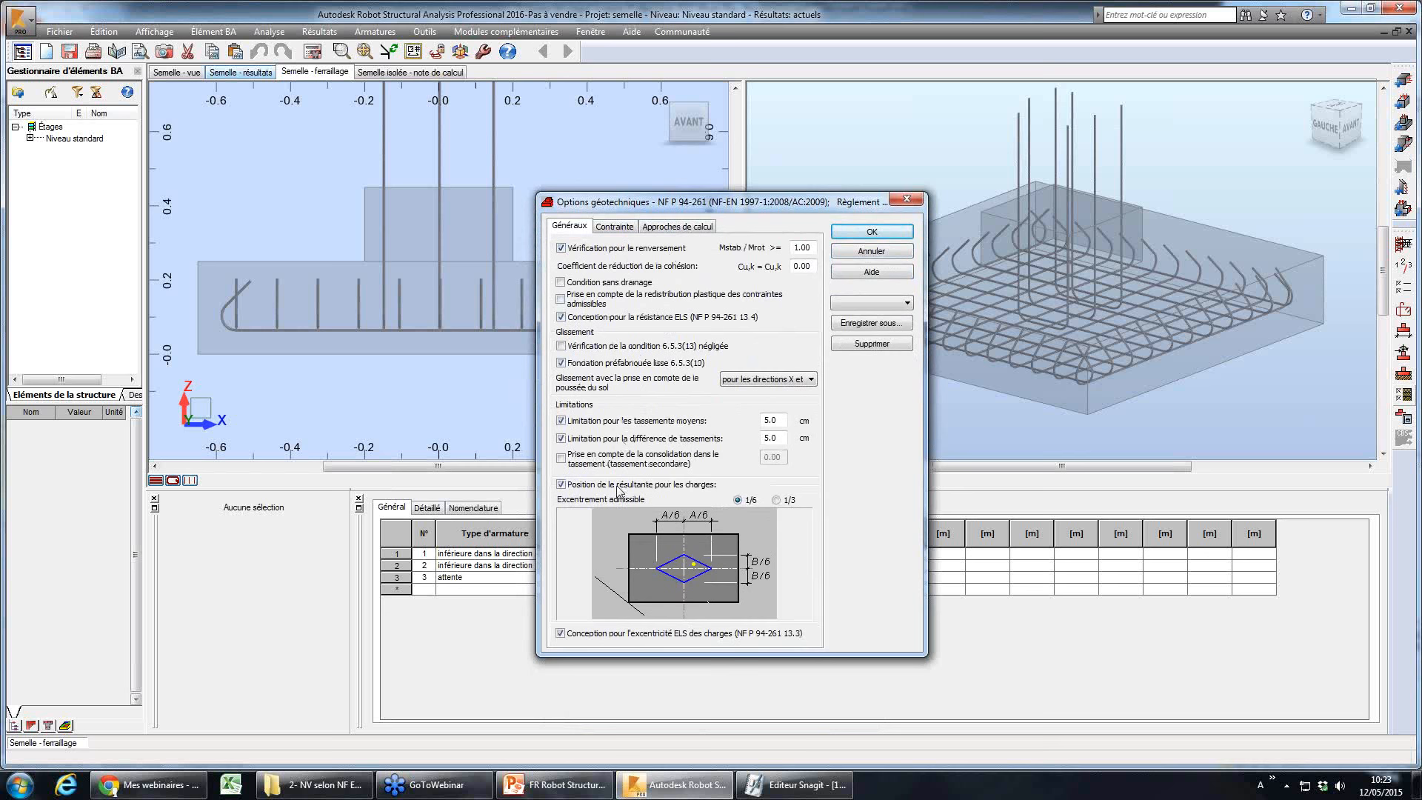
pyautogui.click(655, 229)
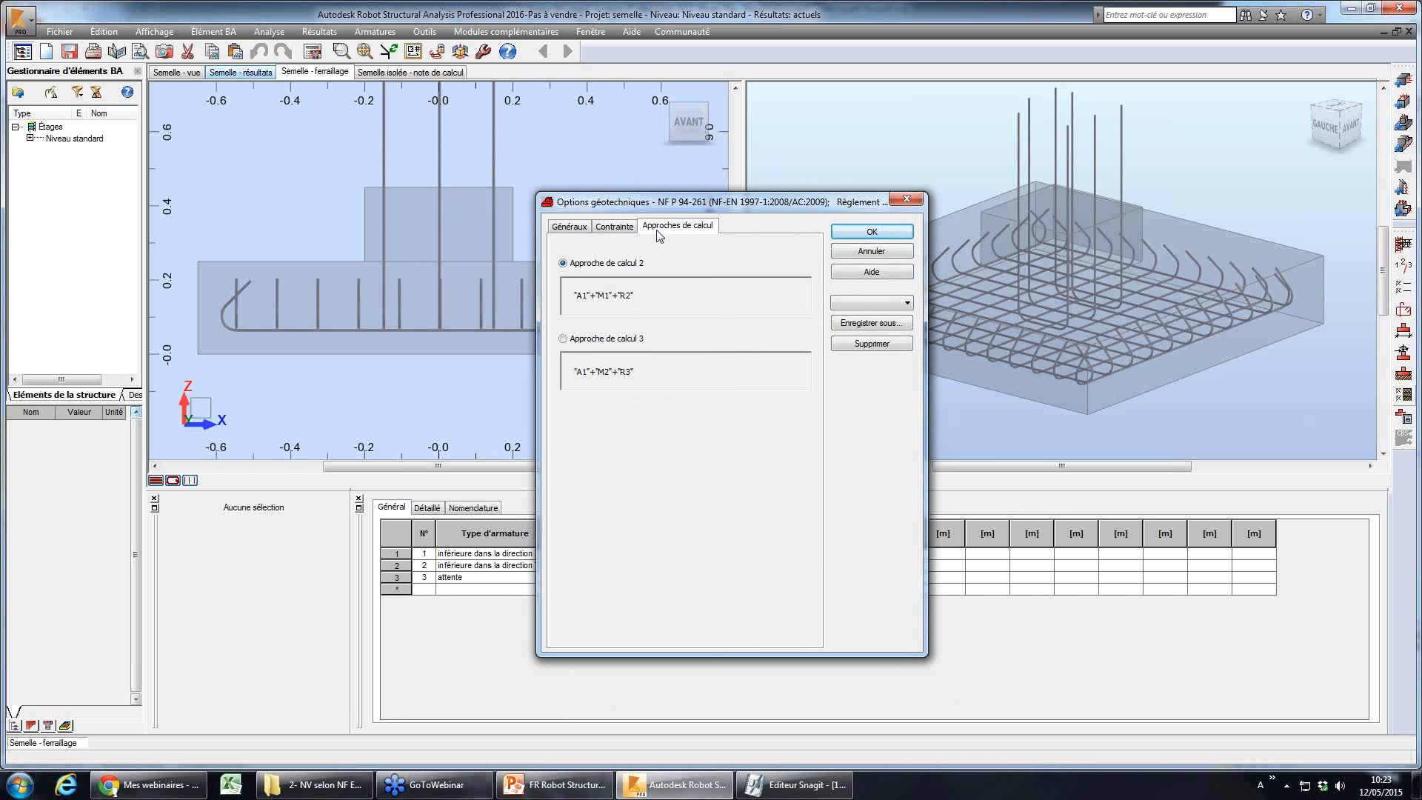
pyautogui.click(916, 201)
# - Examine the footing's results for average settlement and settlement difference, including the soil stress diagram with depth
pyautogui.click(241, 73)
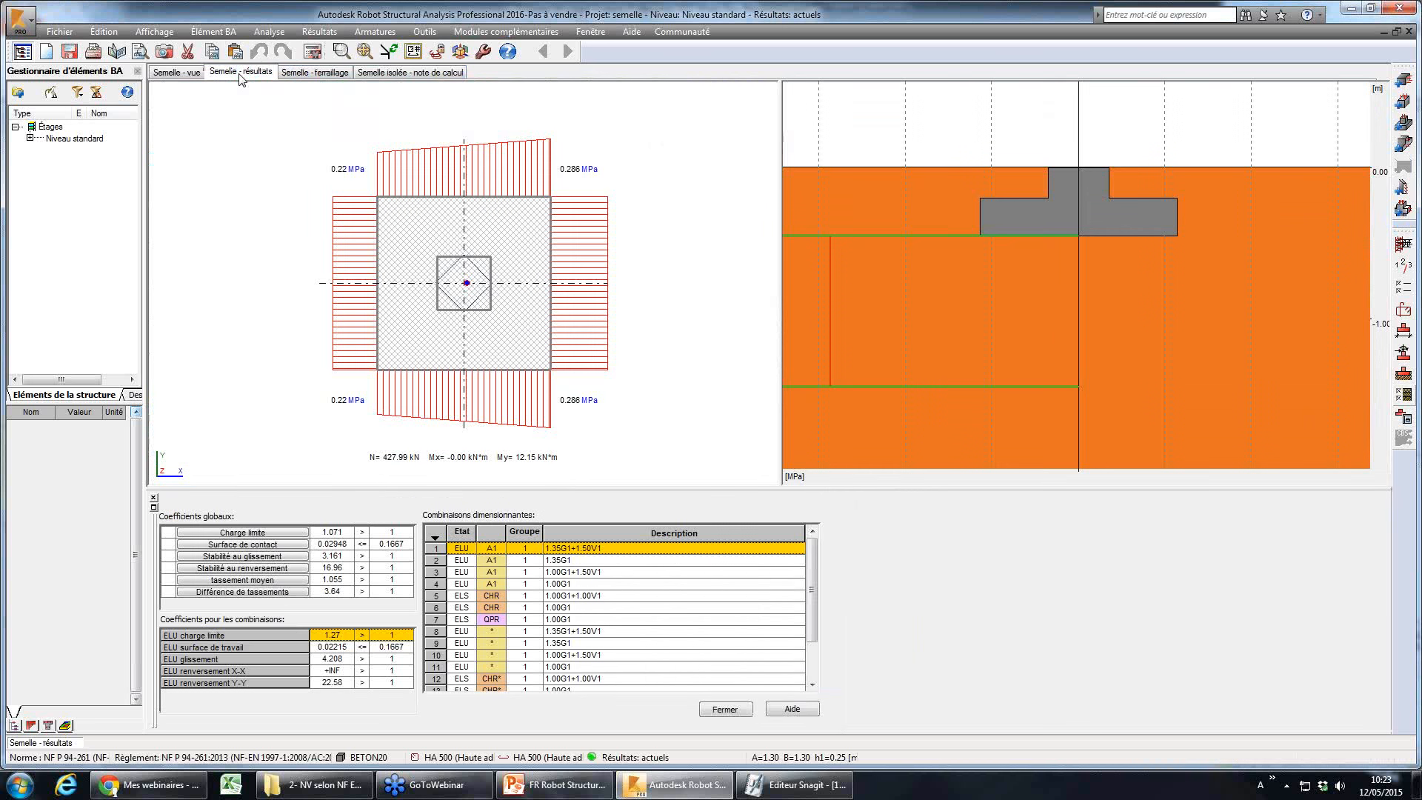
pyautogui.click(245, 581)
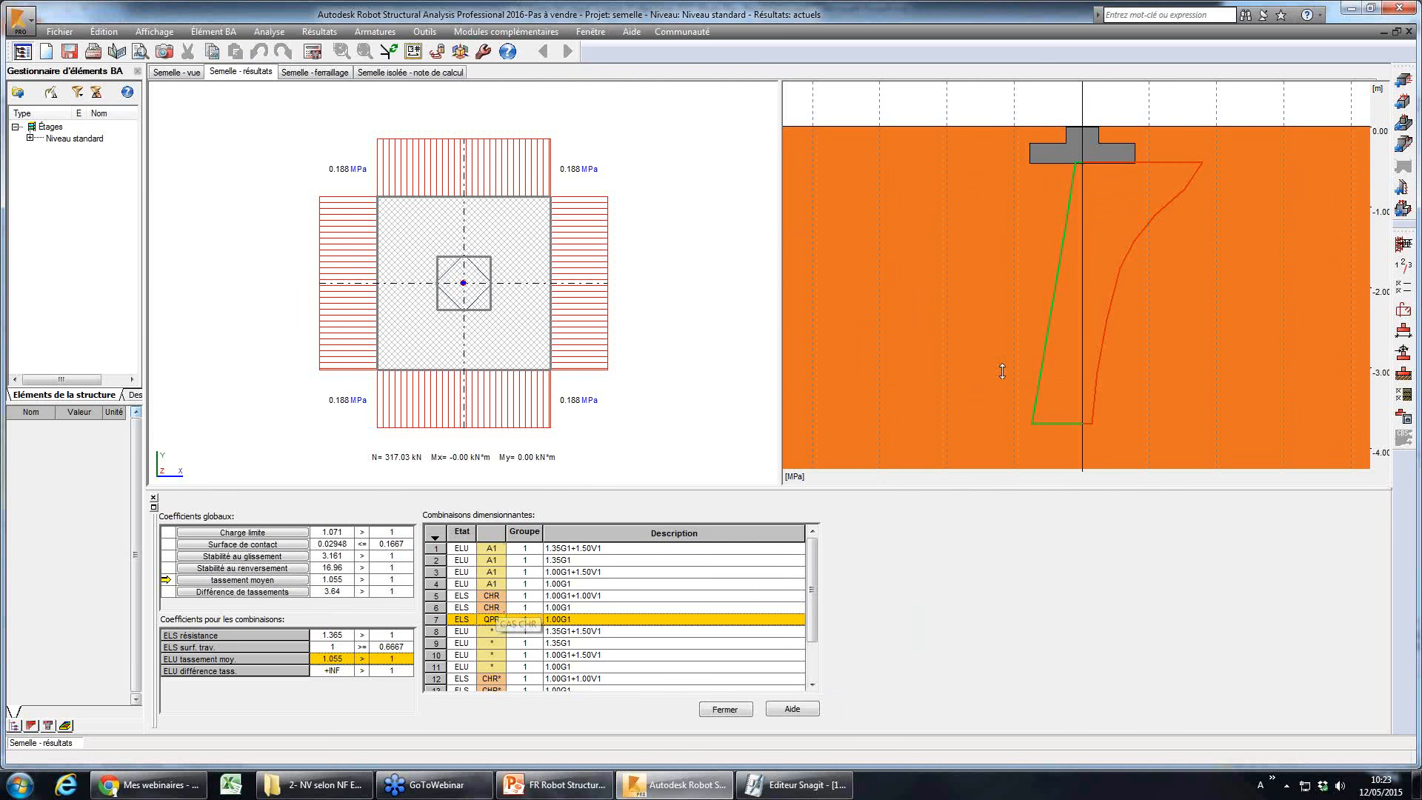
pyautogui.moveTo(1057, 371)
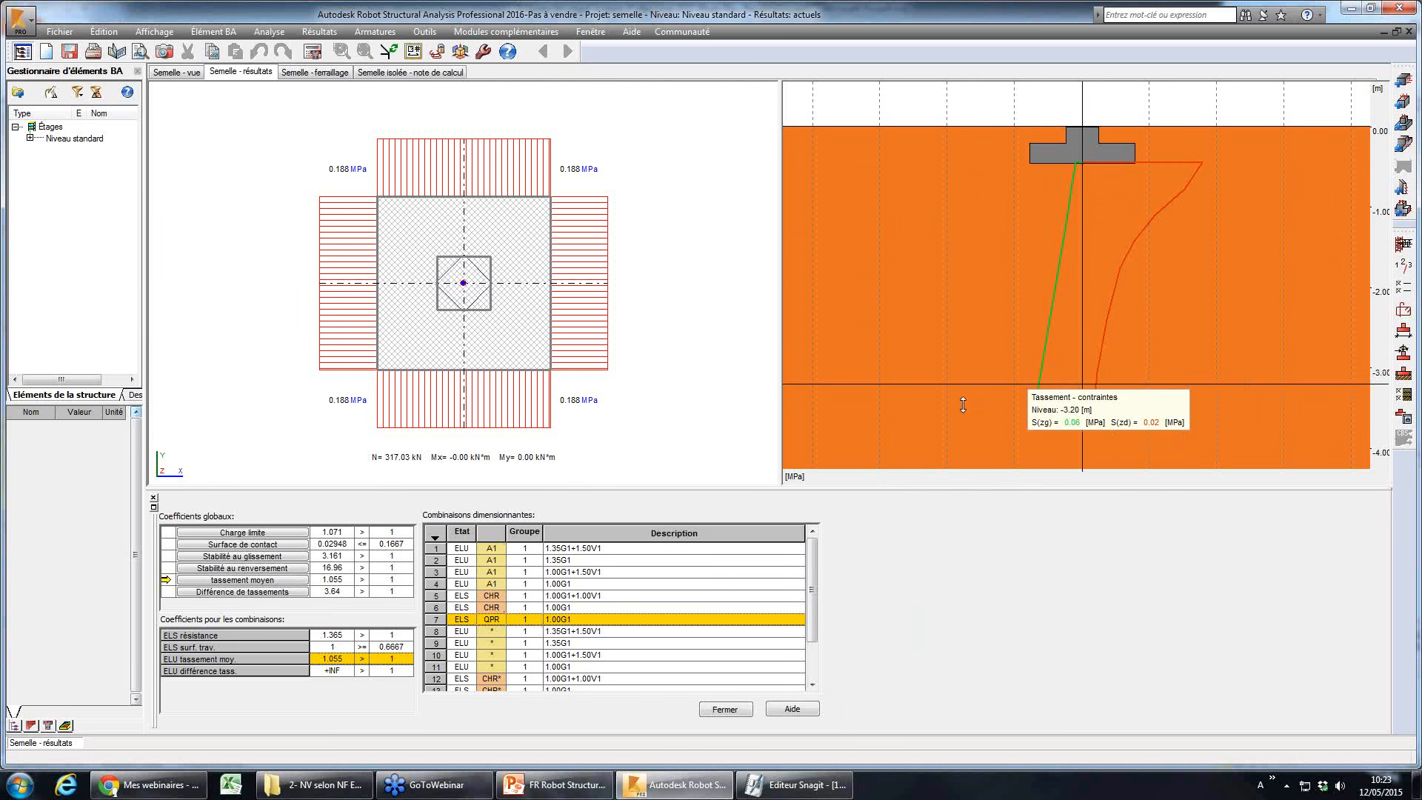
pyautogui.click(258, 592)
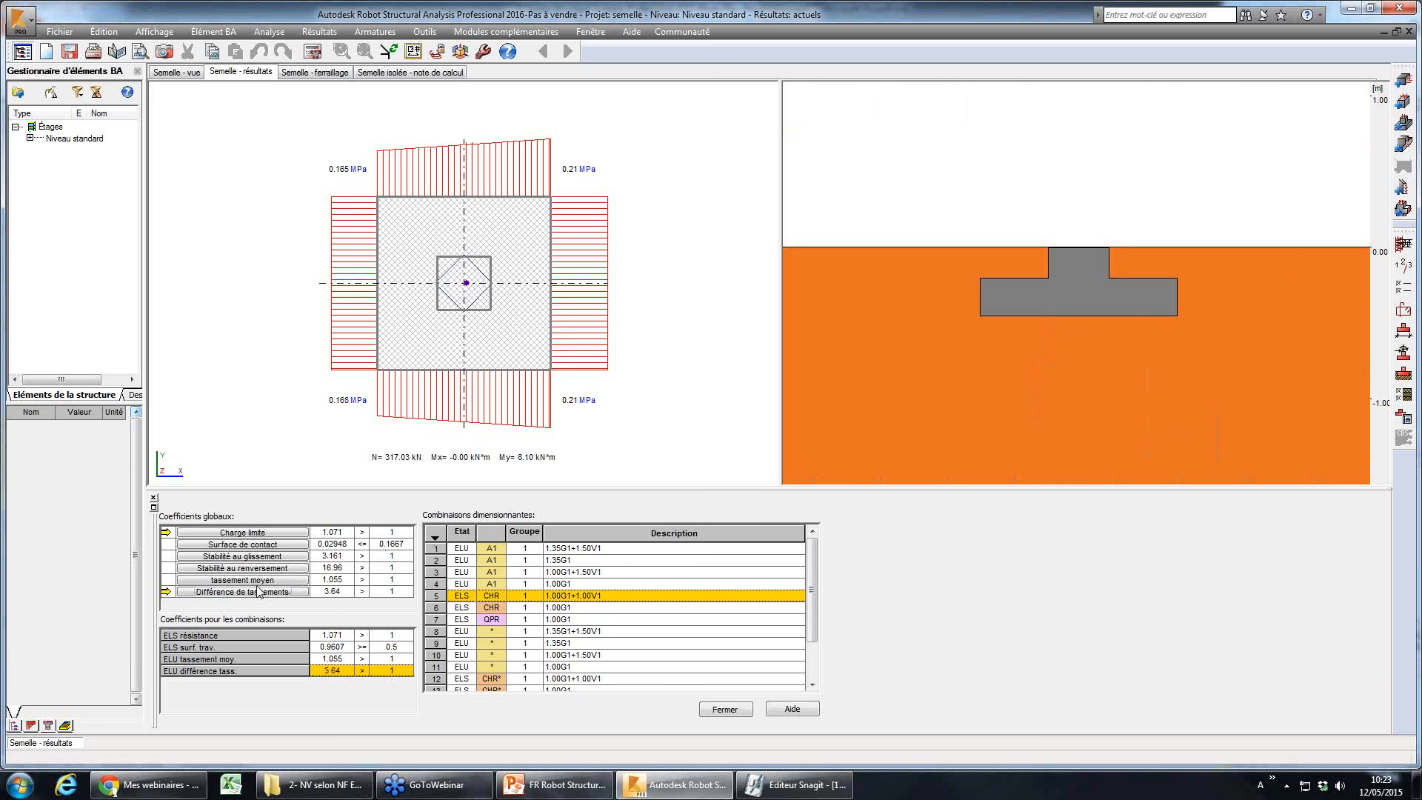
# - Examine the footing's average settlement and its punching and reinforcement results, including the governing combination for the lower Y reinforcement
pyautogui.click(259, 581)
pyautogui.click(497, 668)
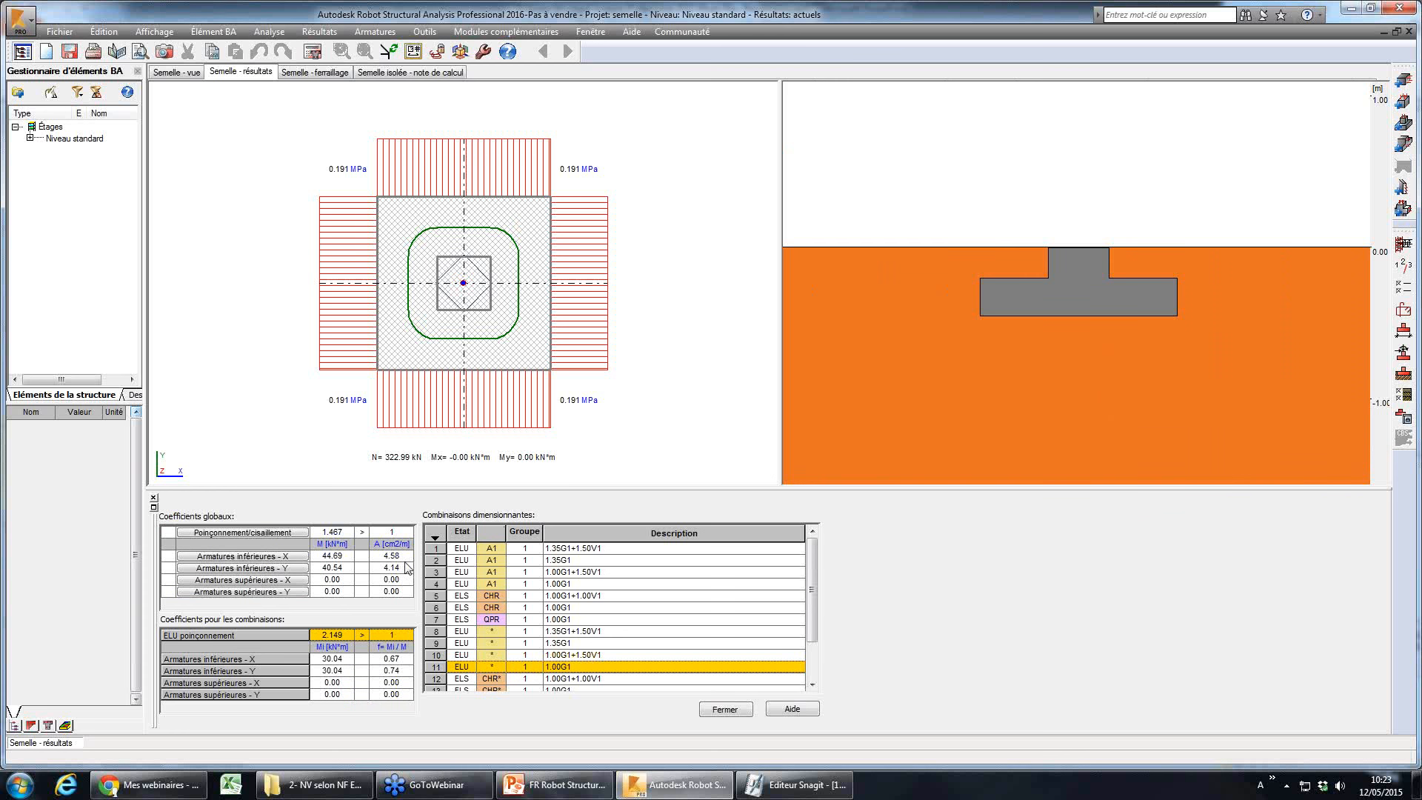
pyautogui.click(275, 569)
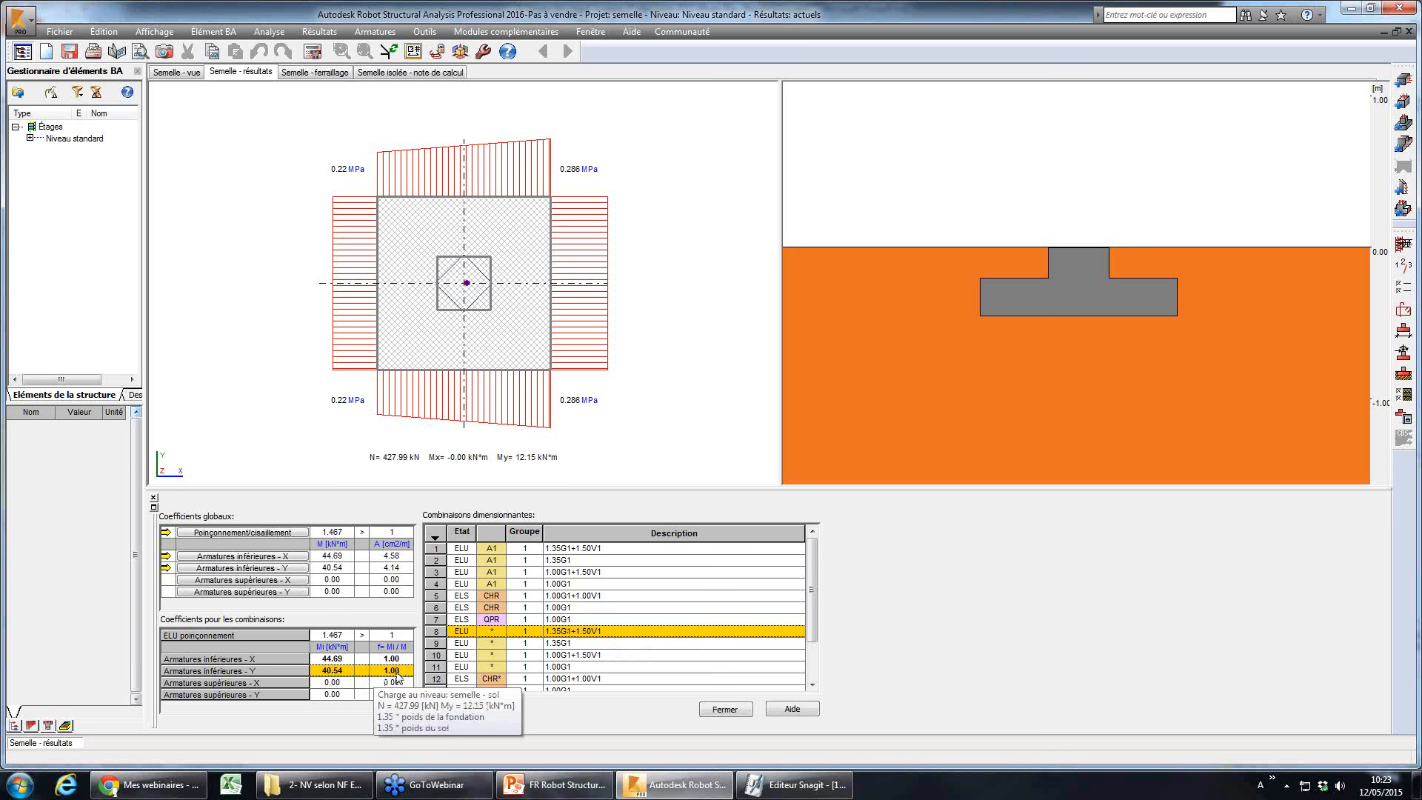
# - Review the isolated footing's calculation note, covering the base data, load combinations, geotechnical partial factors, soil data and limit-state stress calculation
pyautogui.click(398, 73)
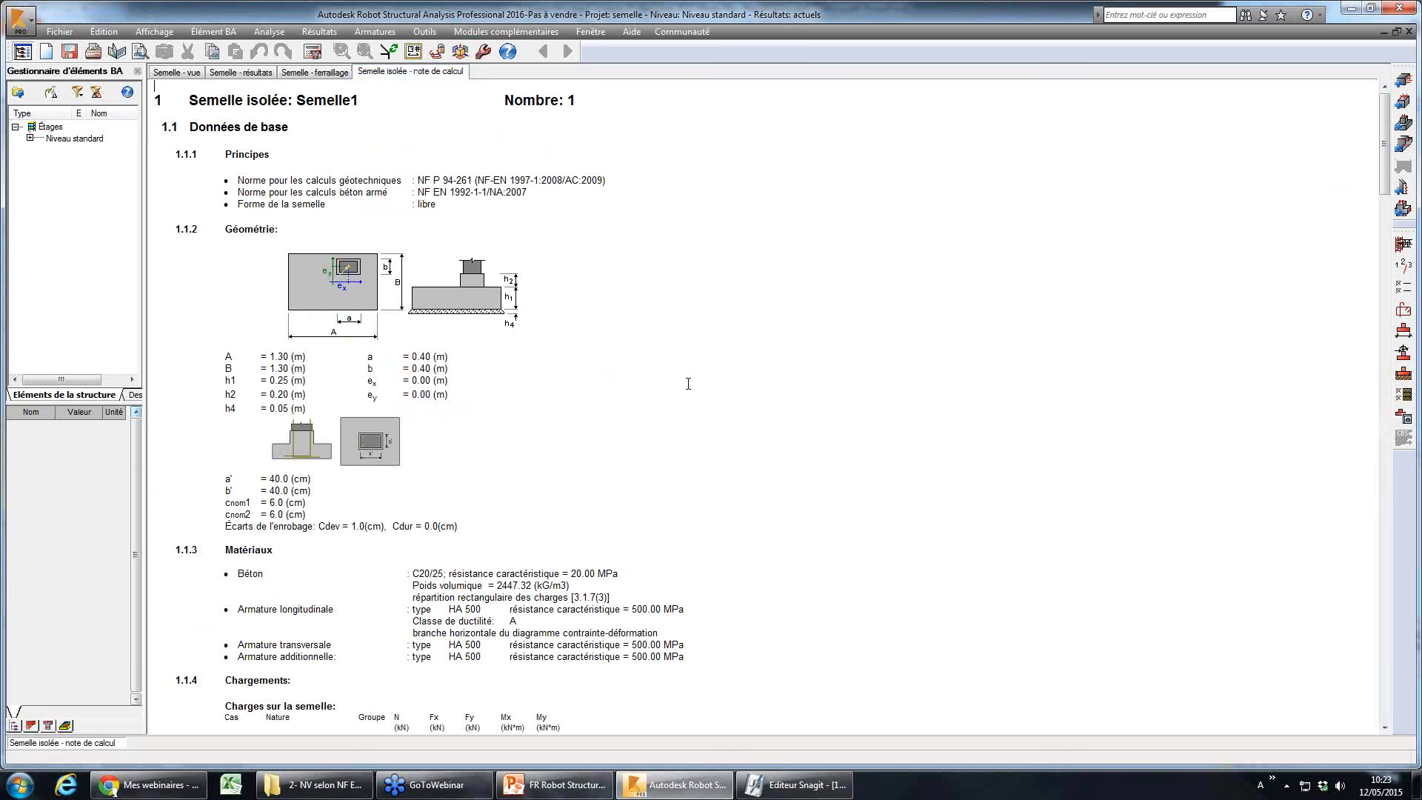
pyautogui.scroll(-15, 688, 384)
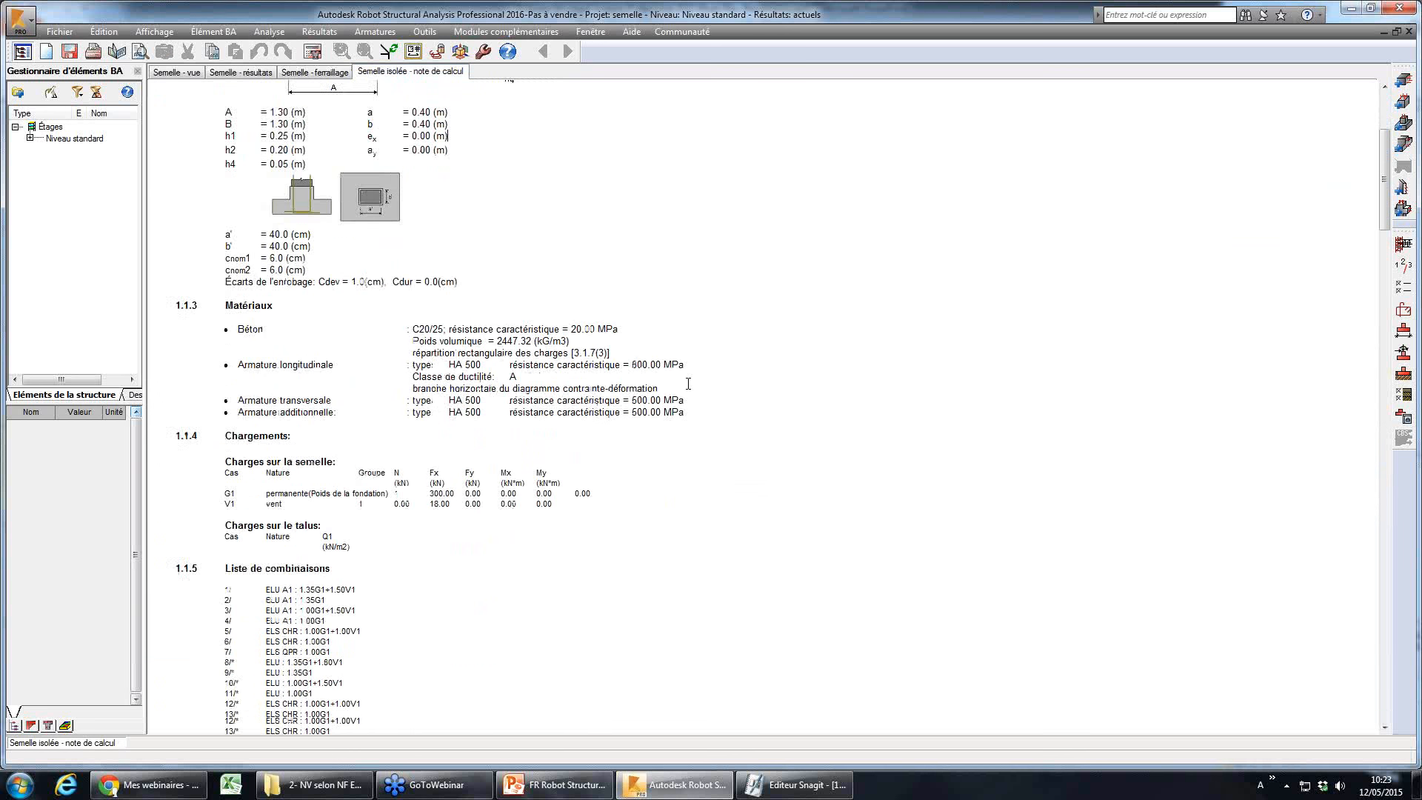
pyautogui.scroll(-2, 688, 384)
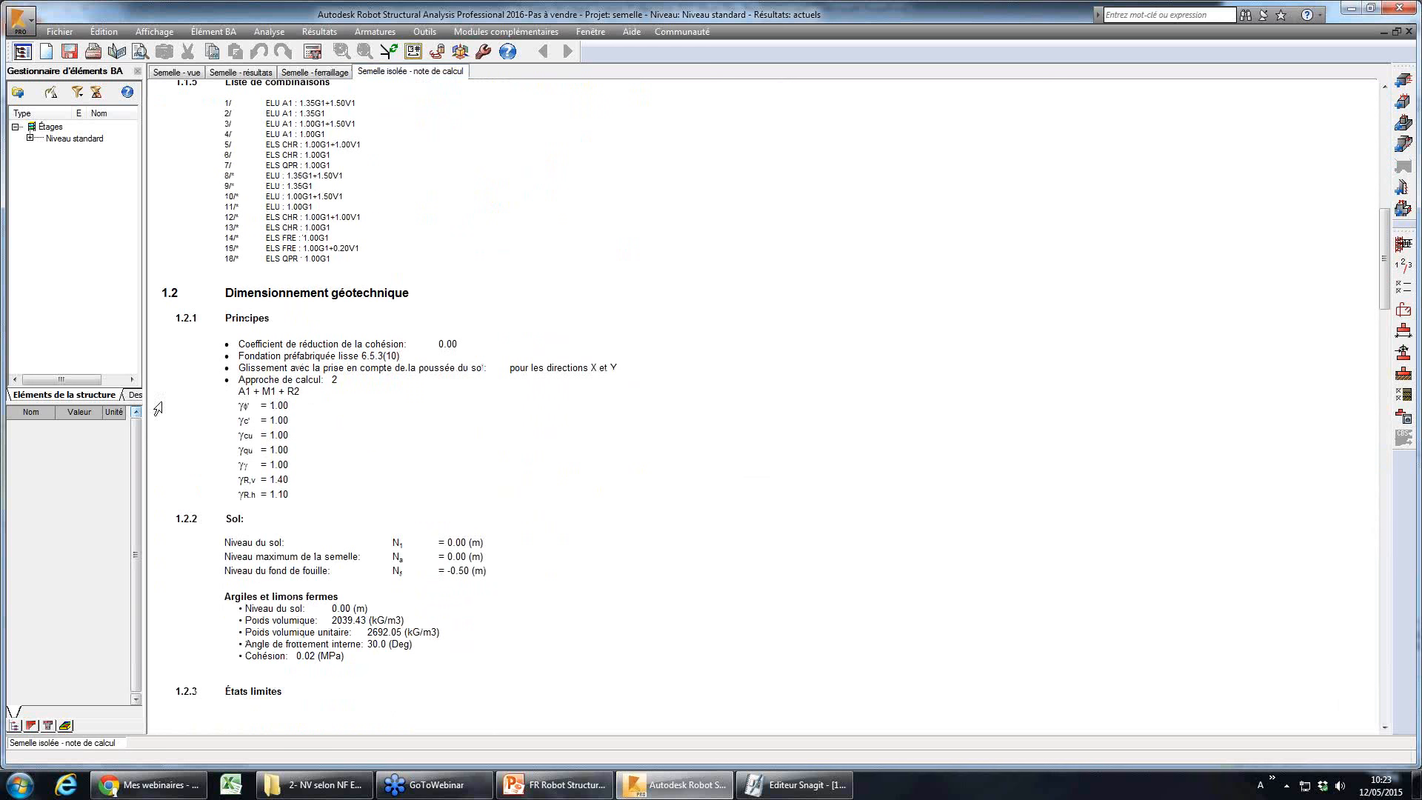
pyautogui.moveTo(238, 404); pyautogui.dragTo(293, 494)
pyautogui.click(462, 496)
pyautogui.scroll(-10, 632, 484)
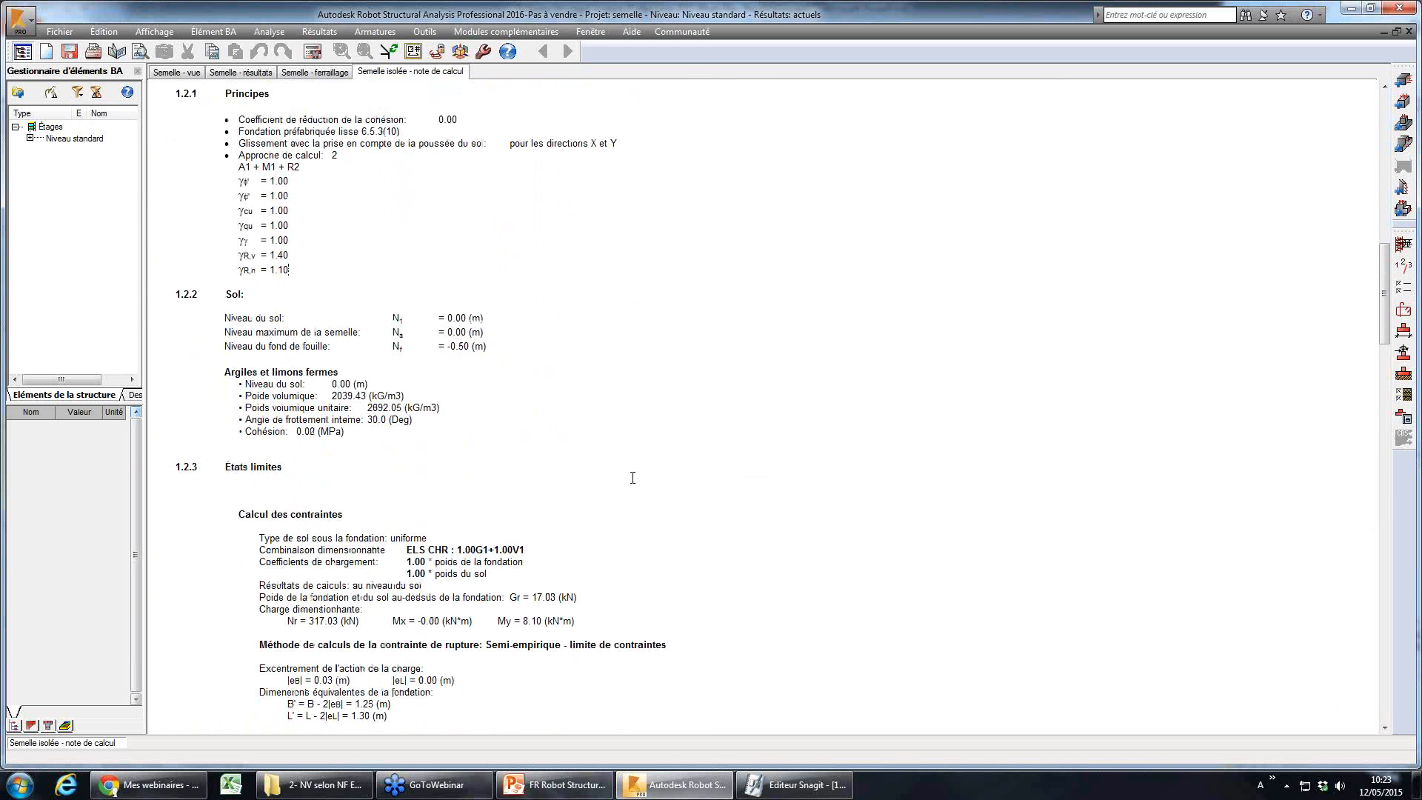
# - Review the isolated footing's calculation note from the soil stress and stability checks through punching shear and theoretical reinforcement
pyautogui.scroll(-9, 632, 478)
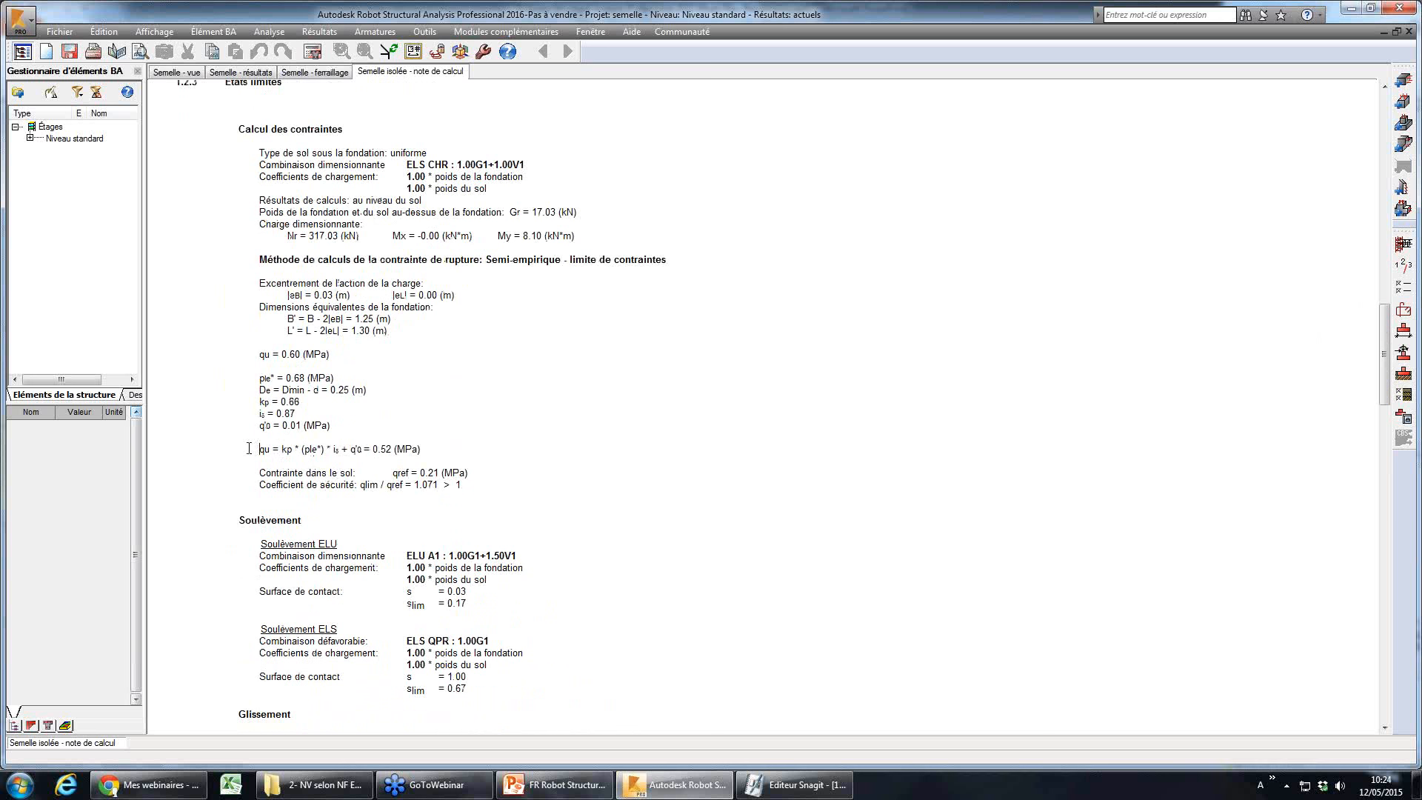
pyautogui.moveTo(248, 448); pyautogui.dragTo(447, 464)
pyautogui.click(505, 504)
pyautogui.scroll(-16, 509, 511)
pyautogui.scroll(-18, 509, 510)
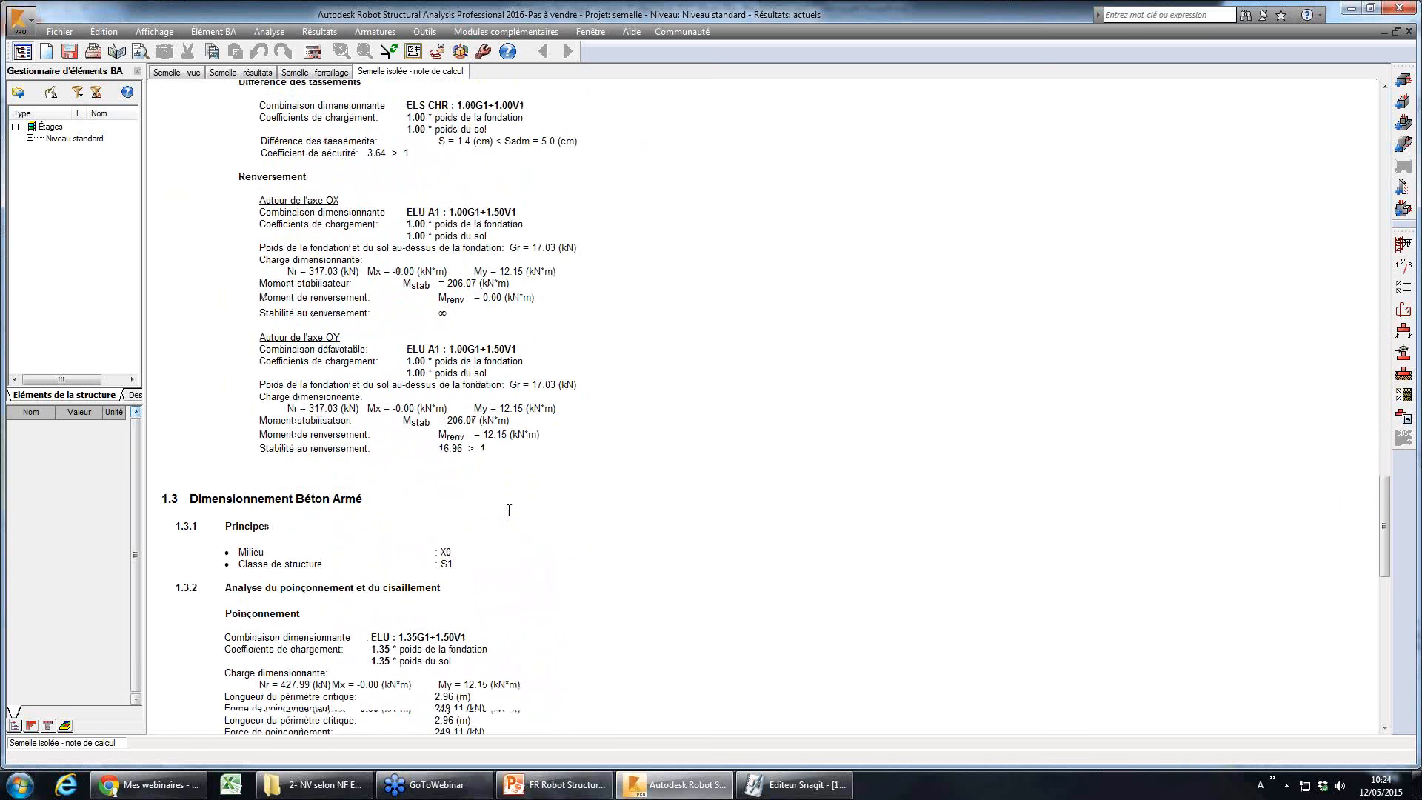
pyautogui.scroll(-7, 509, 510)
pyautogui.scroll(-5, 509, 510)
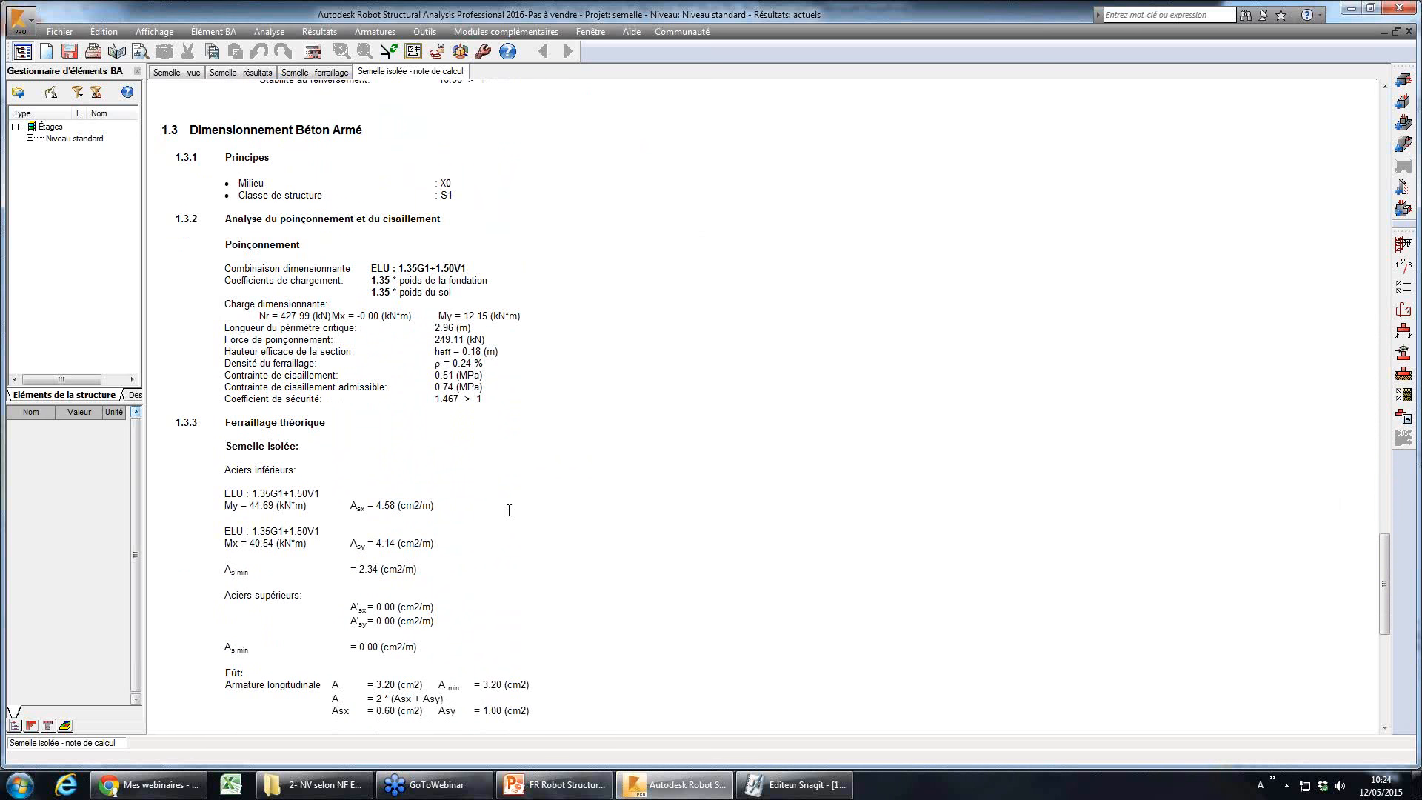
pyautogui.moveTo(277, 372); pyautogui.dragTo(407, 381)
pyautogui.click(406, 446)
# - Generate the drawing for Semelle1, check it in the list of drawings, and return to the footing's reinforcement view
pyautogui.click(317, 73)
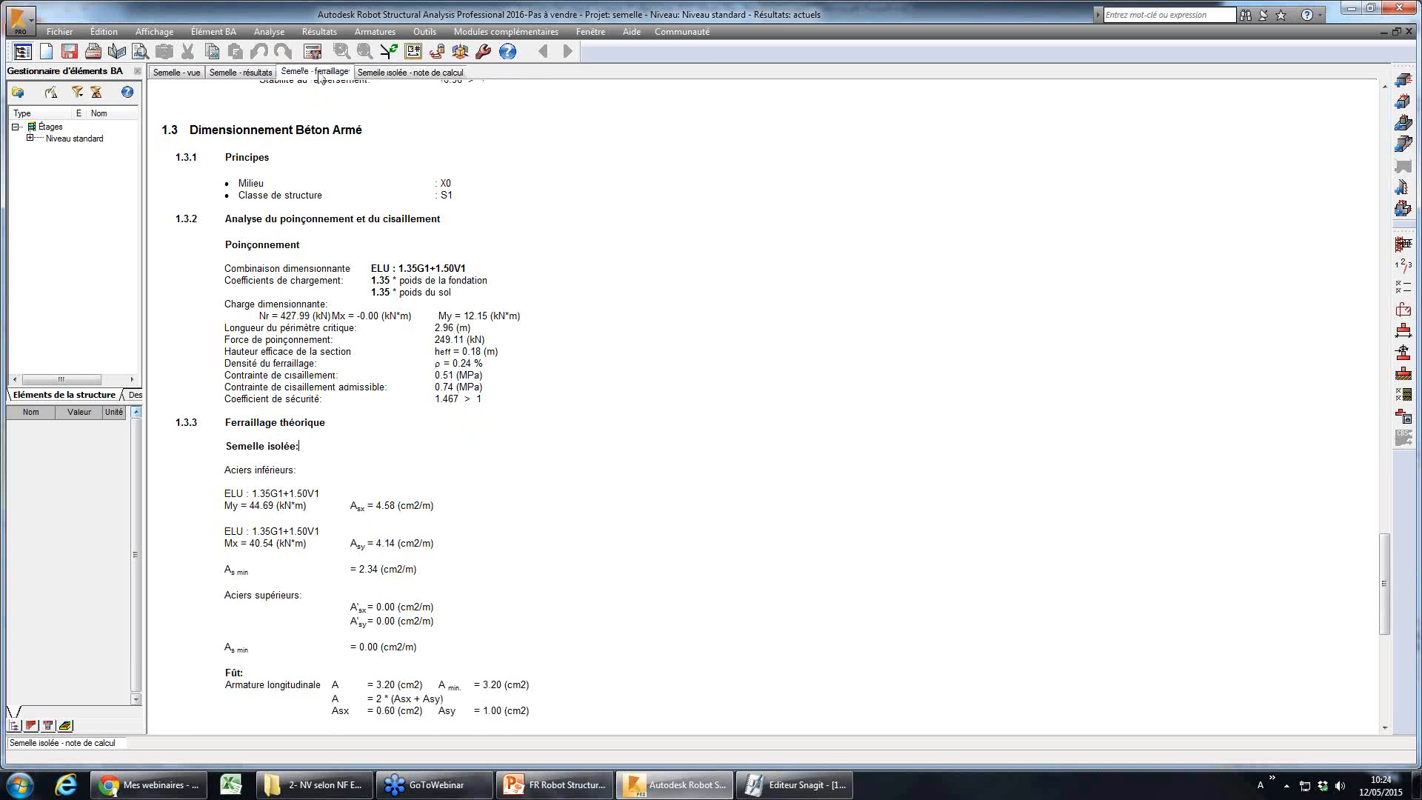
pyautogui.click(1403, 419)
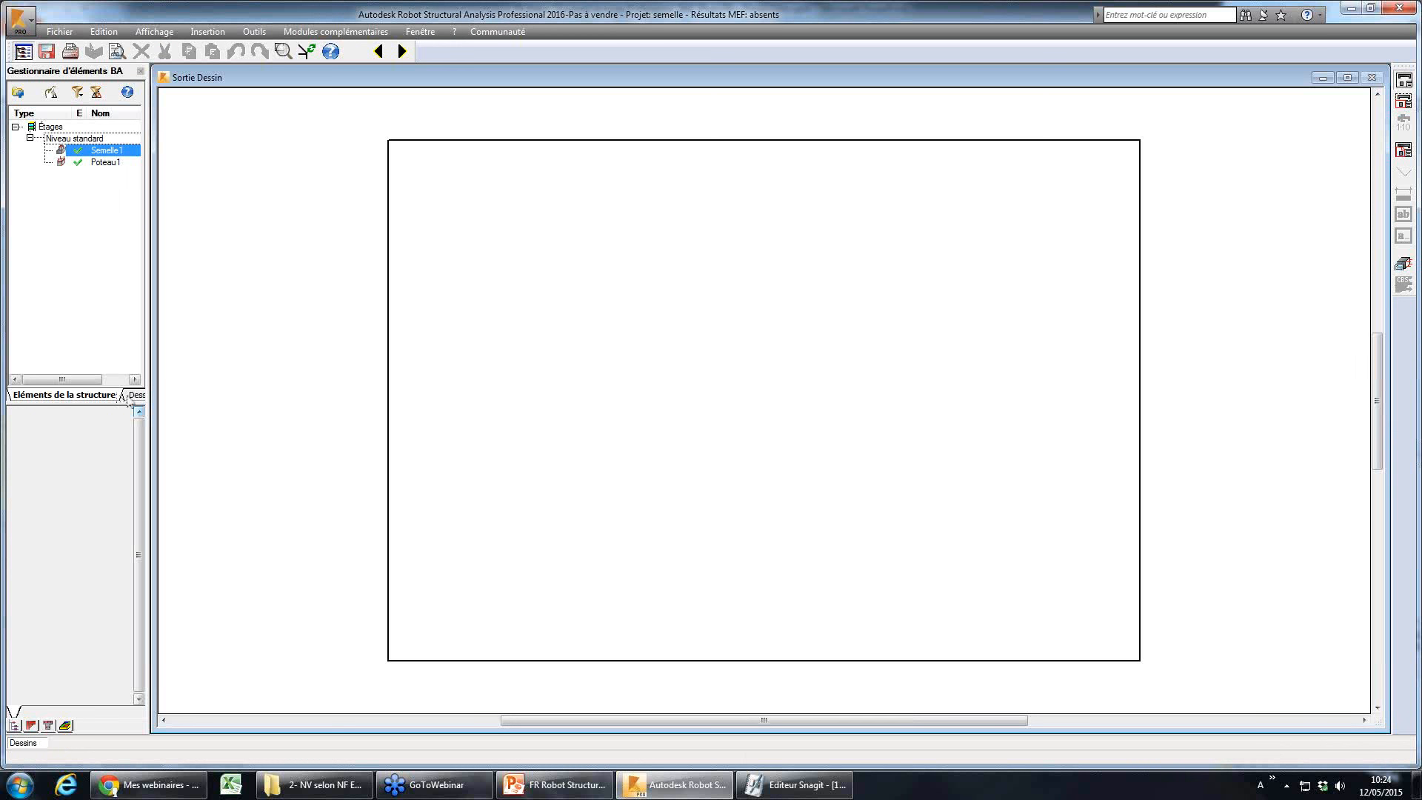
pyautogui.click(135, 395)
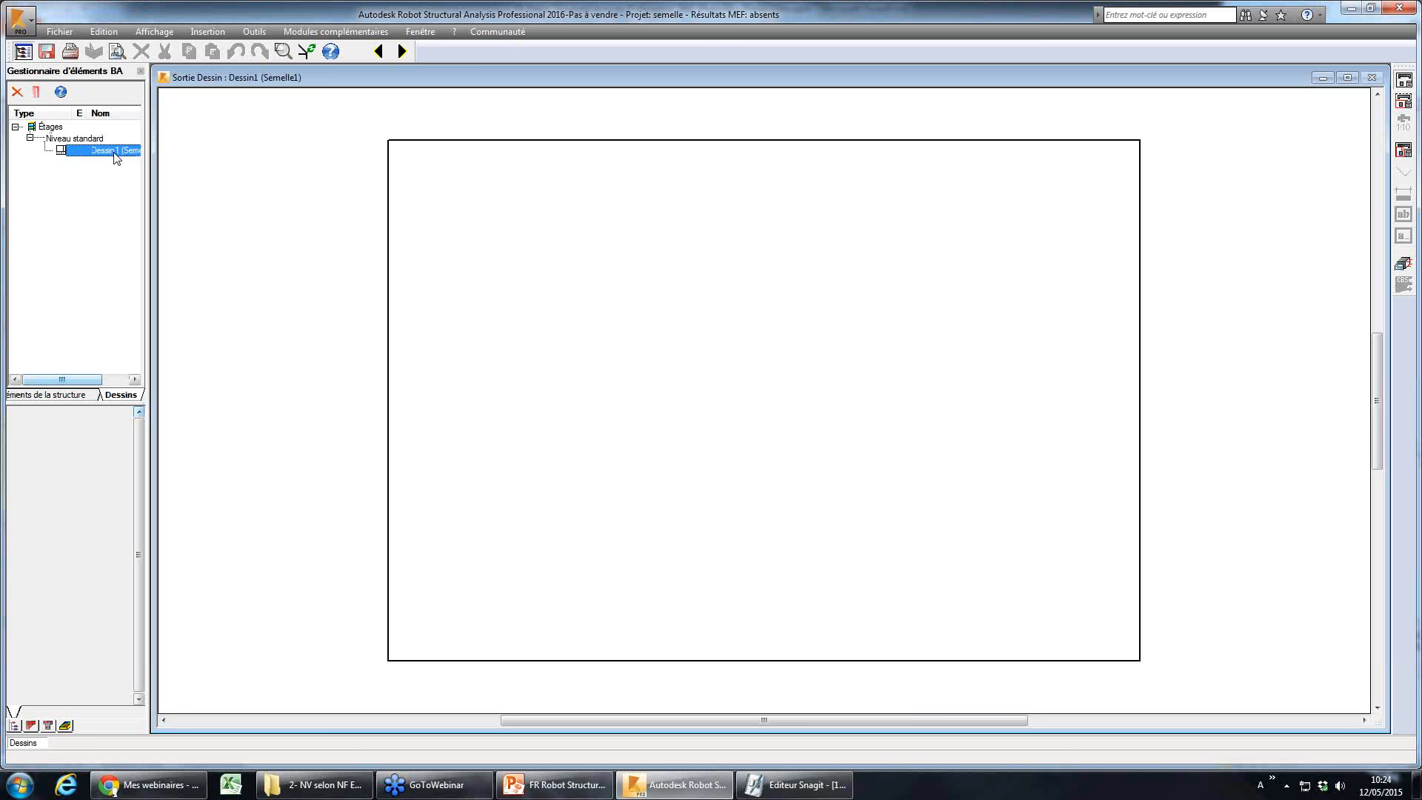
pyautogui.click(71, 395)
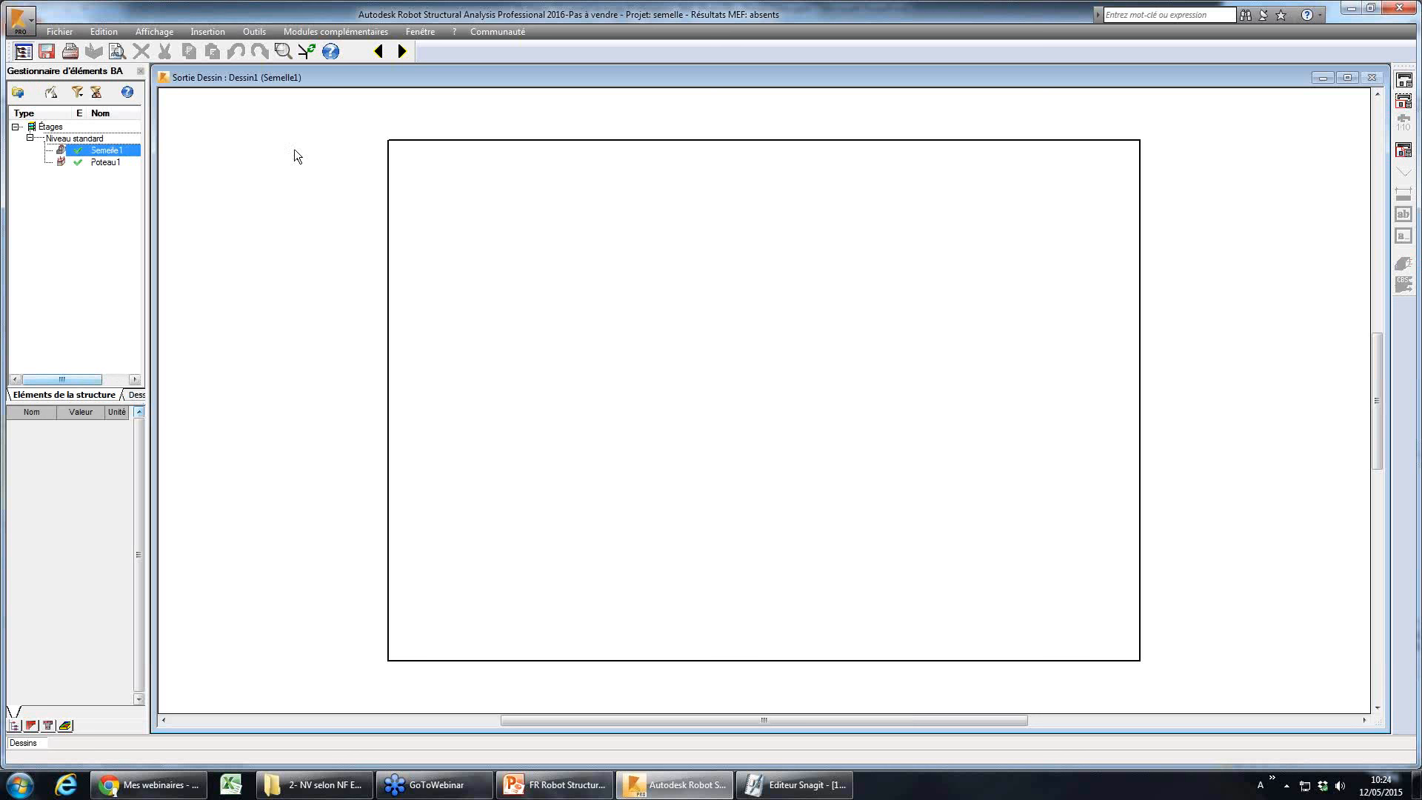
pyautogui.click(378, 51)
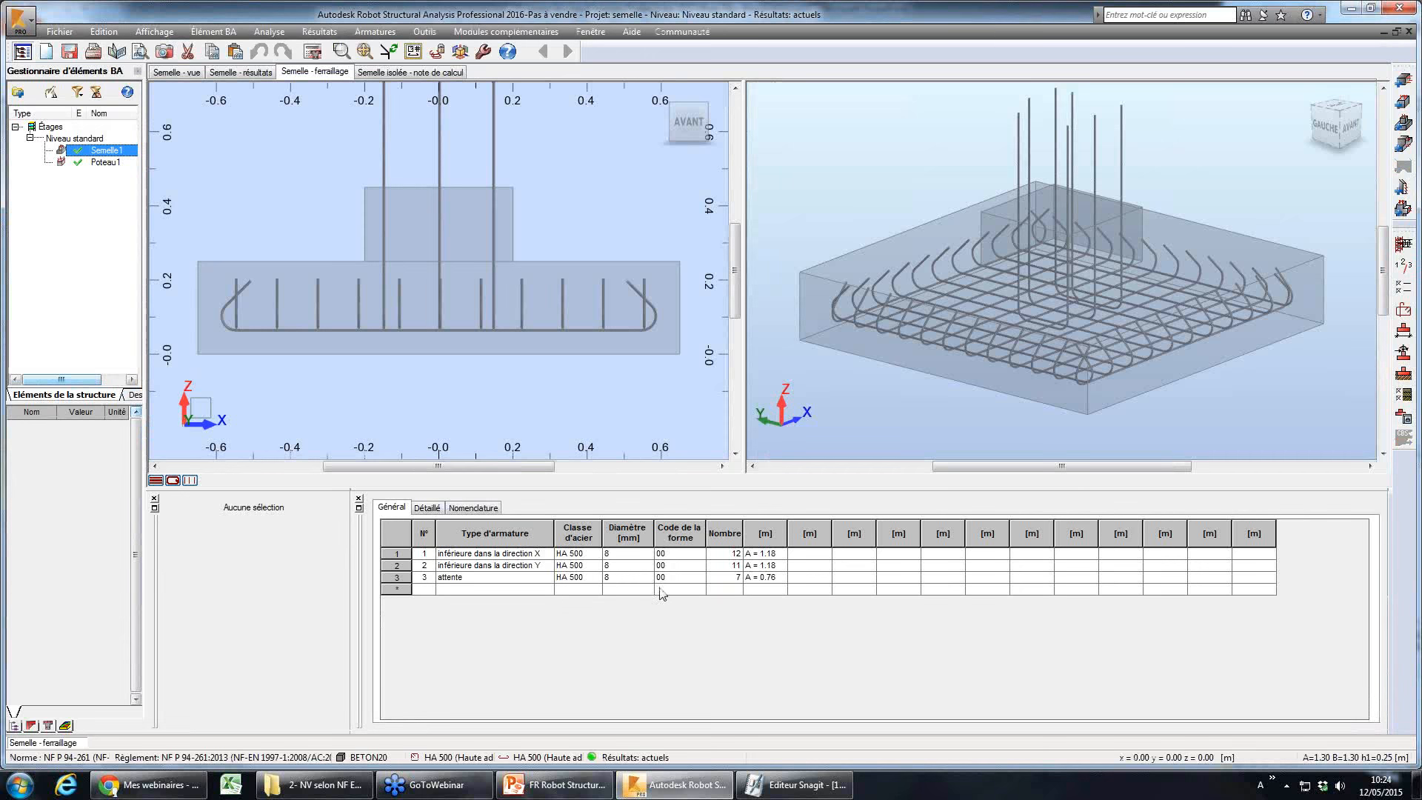
# - Switch to the PowerPoint presentation, start the slide show at slide 17, and advance to the reinforced-concrete wall slide on EC2+EC8
pyautogui.click(555, 784)
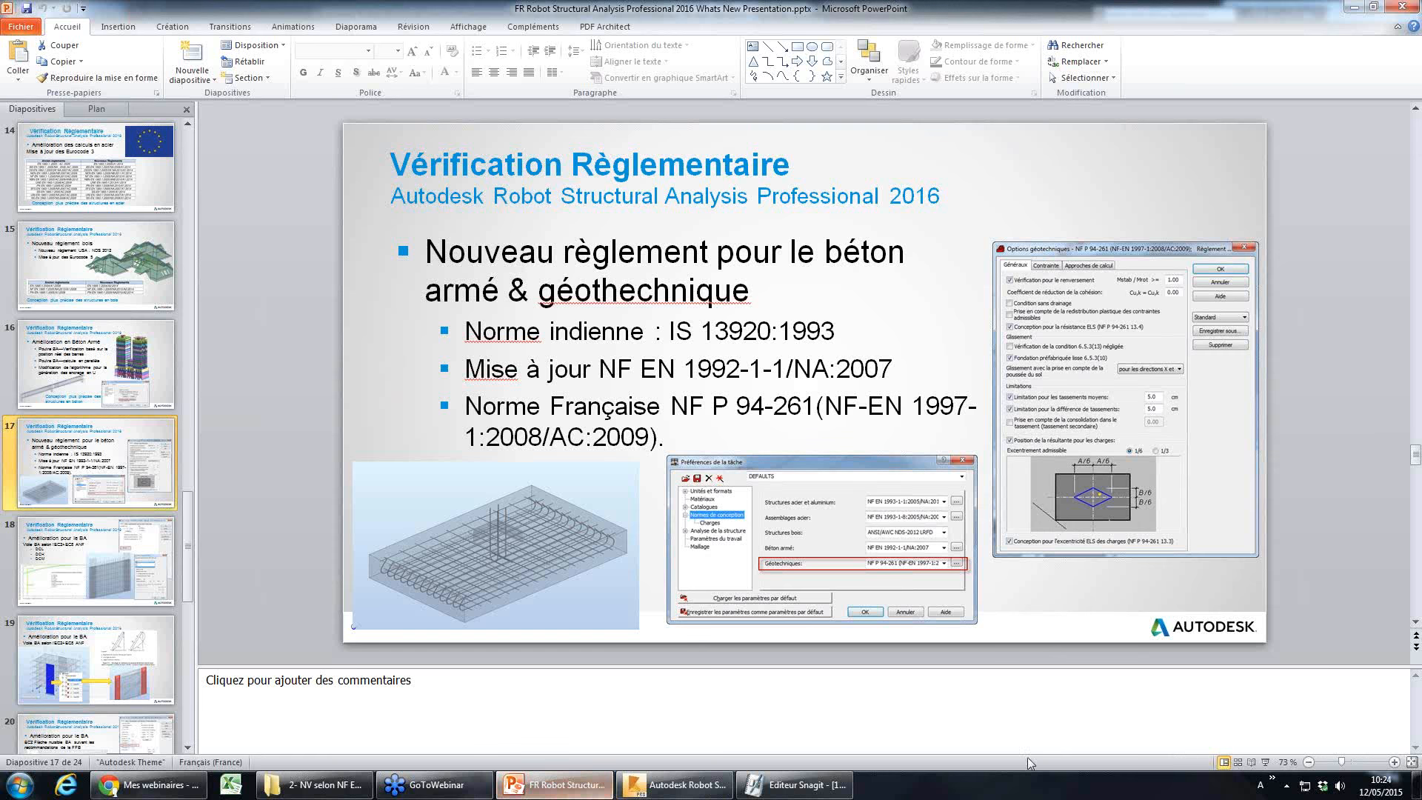
pyautogui.click(1265, 762)
pyautogui.press('Right')
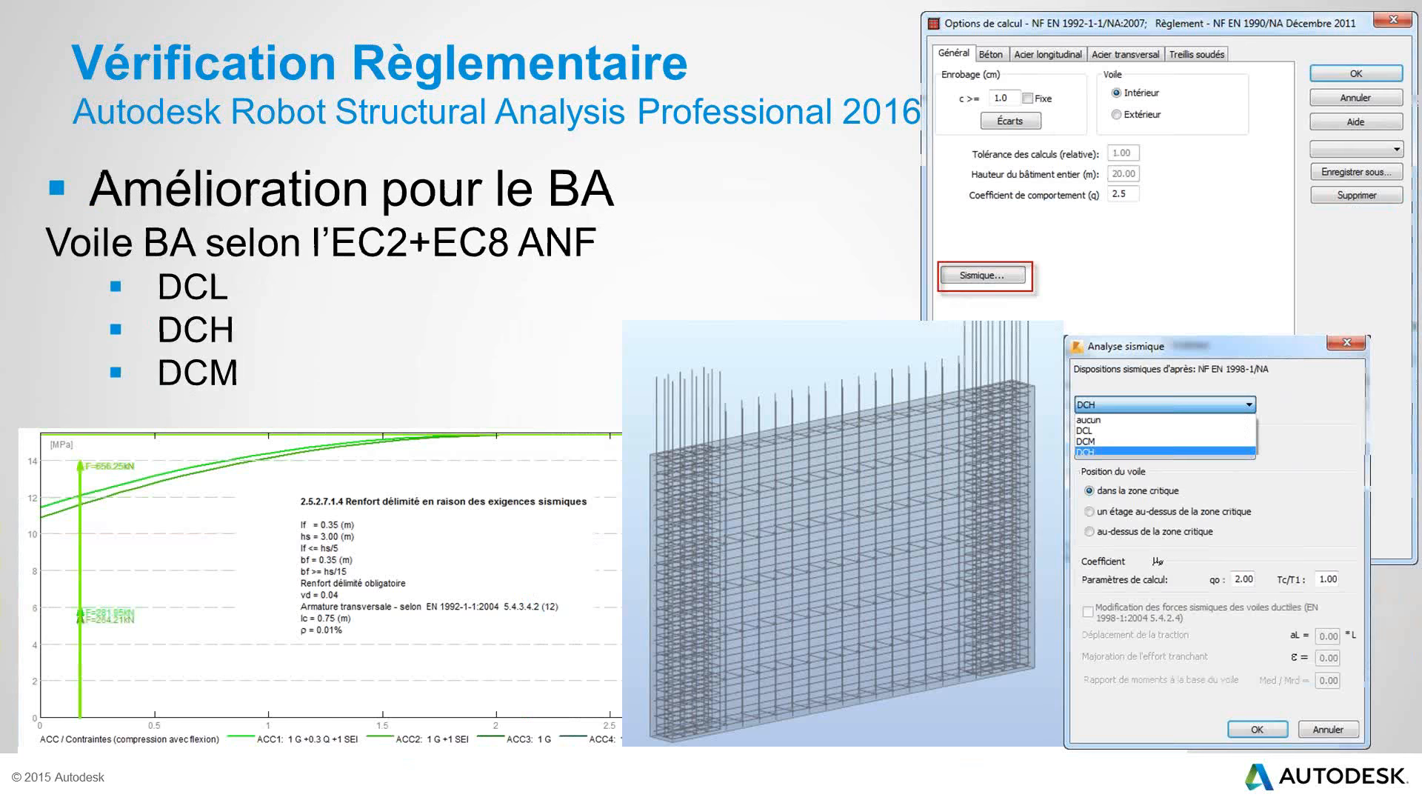
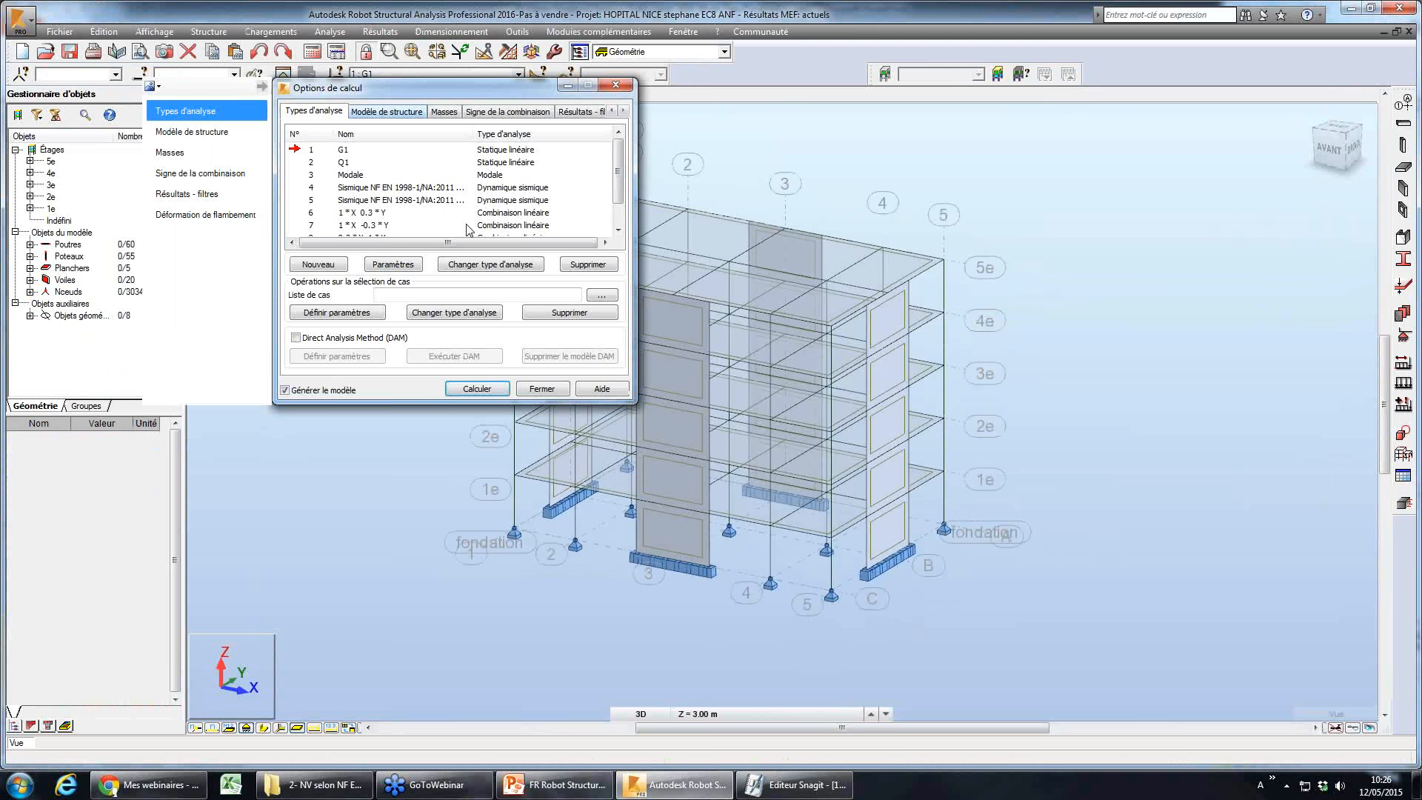
# - Examine the parameters and zone description of seismic case 4 (masses_X), then close the calculation options without changes
pyautogui.doubleClick(320, 190)
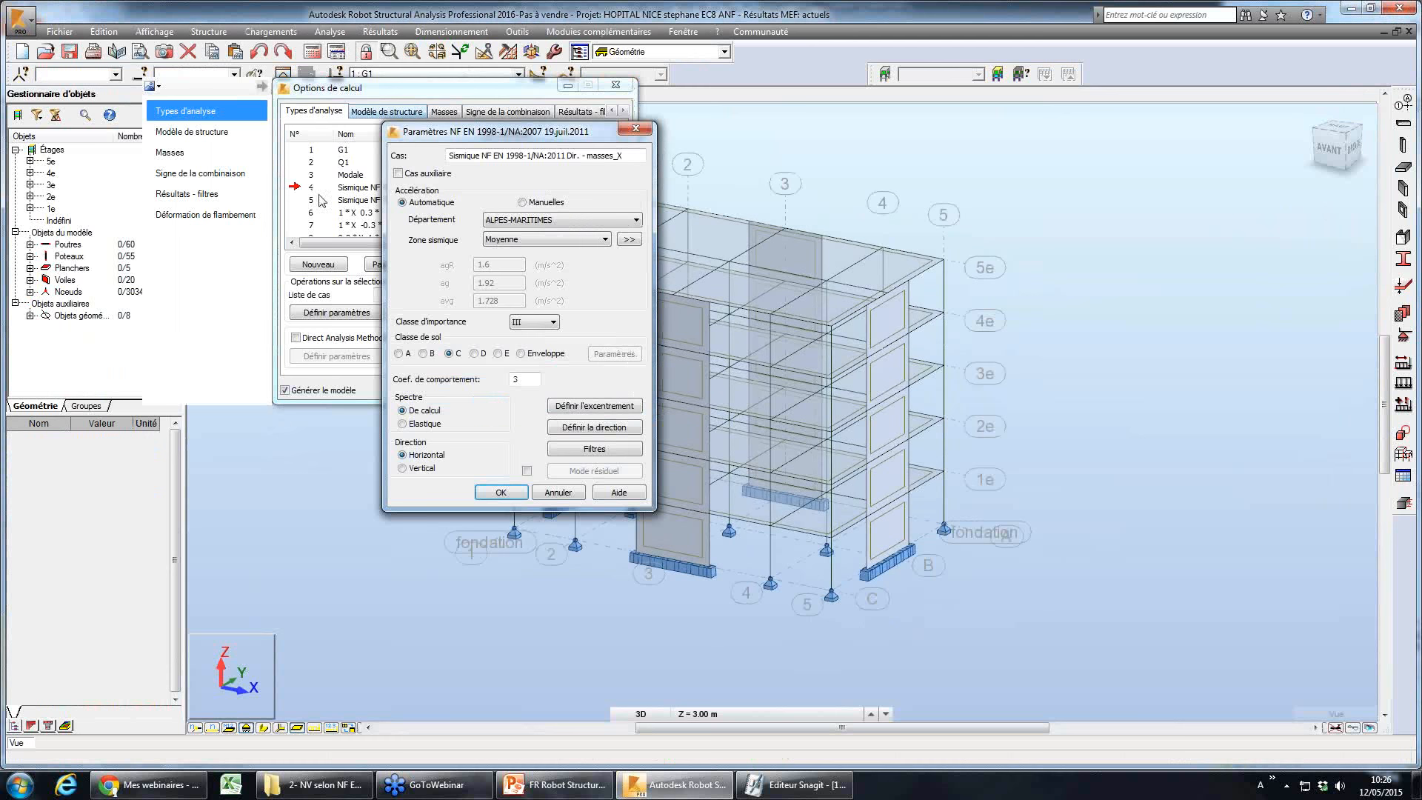
pyautogui.click(628, 239)
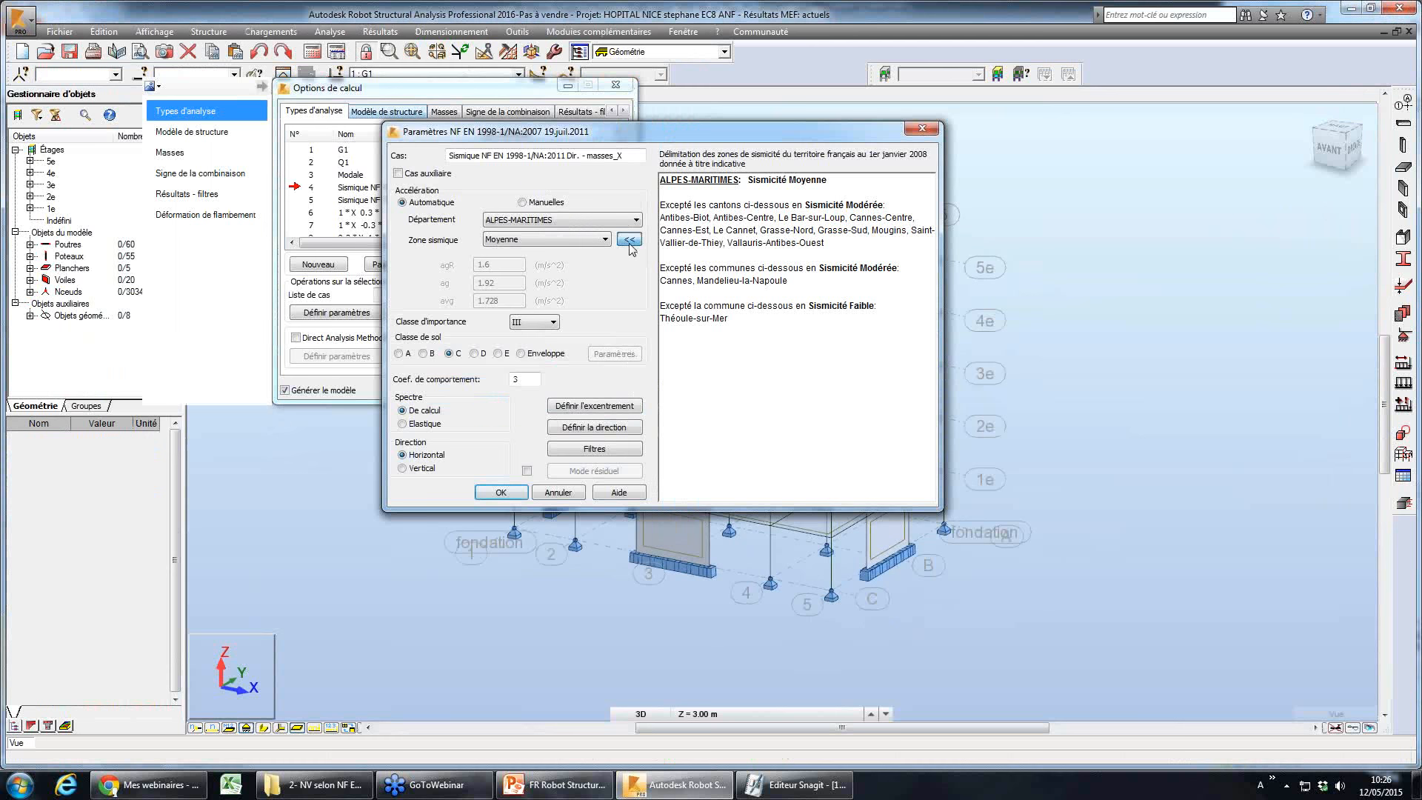
pyautogui.click(567, 494)
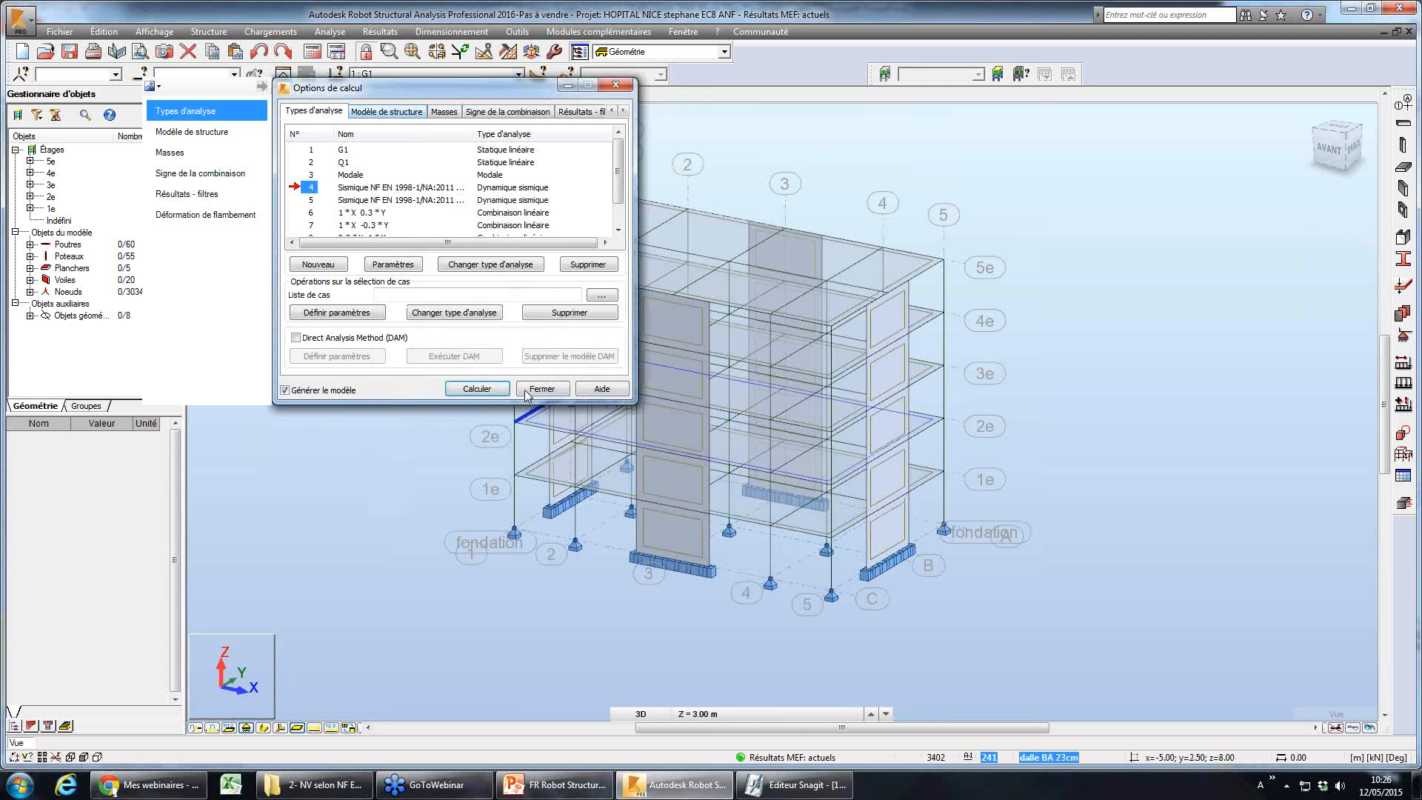
pyautogui.click(531, 389)
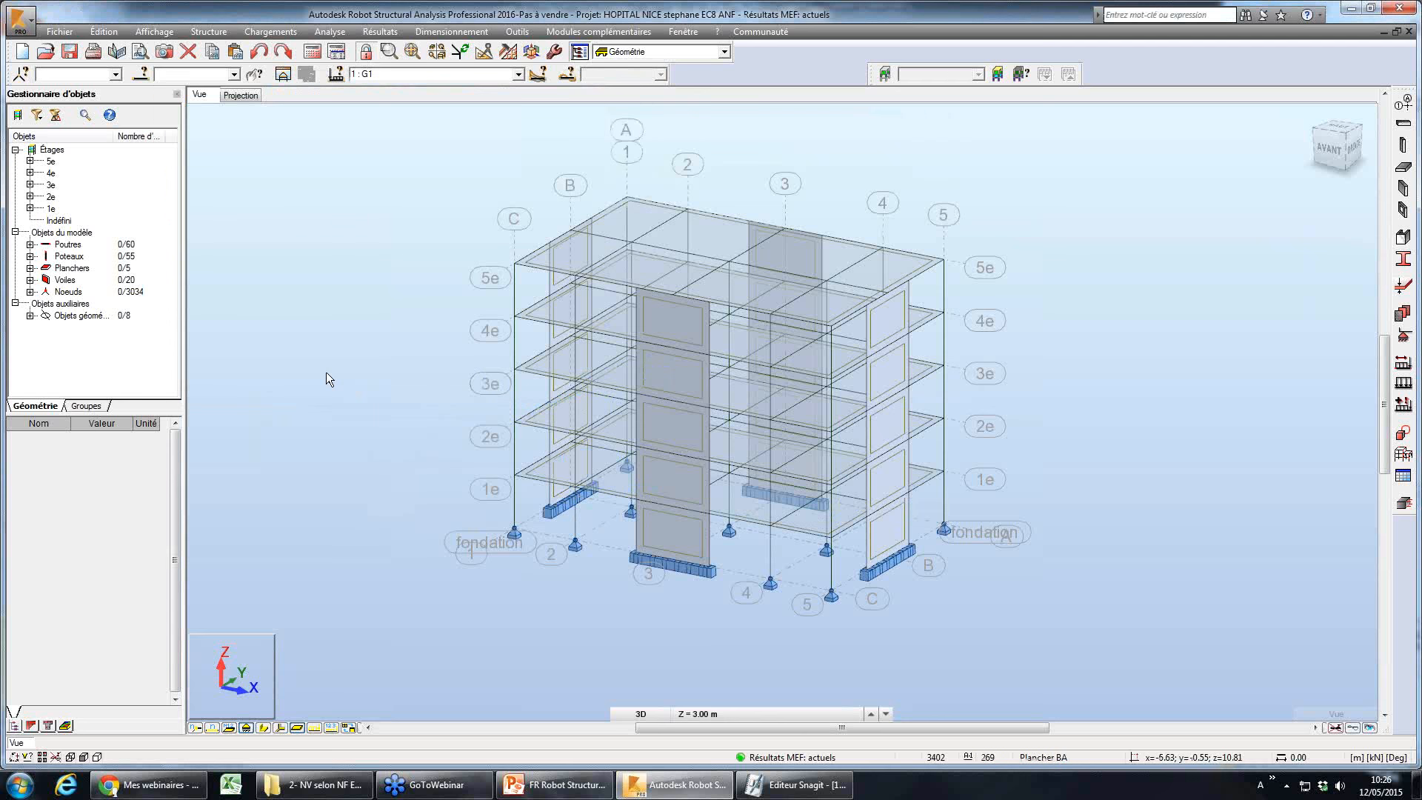
# - Try to send the five stacked wall panels of the front facade near axis 3 to the real reinforcement design of RC elements
pyautogui.click(656, 326)
pyautogui.keyDown('ctrl'); pyautogui.click(721, 388); pyautogui.keyUp('ctrl')
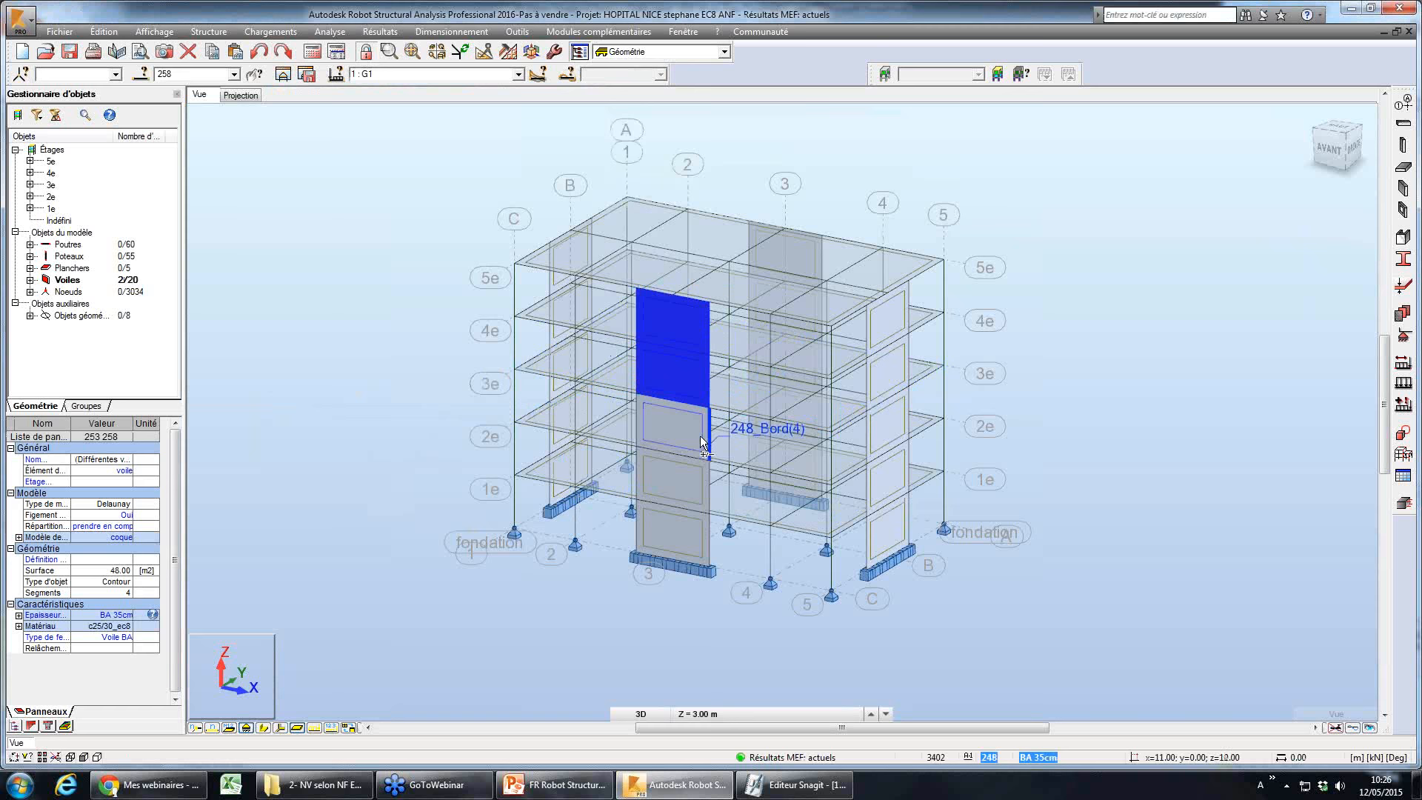
pyautogui.keyDown('ctrl'); pyautogui.click(707, 433); pyautogui.keyUp('ctrl')
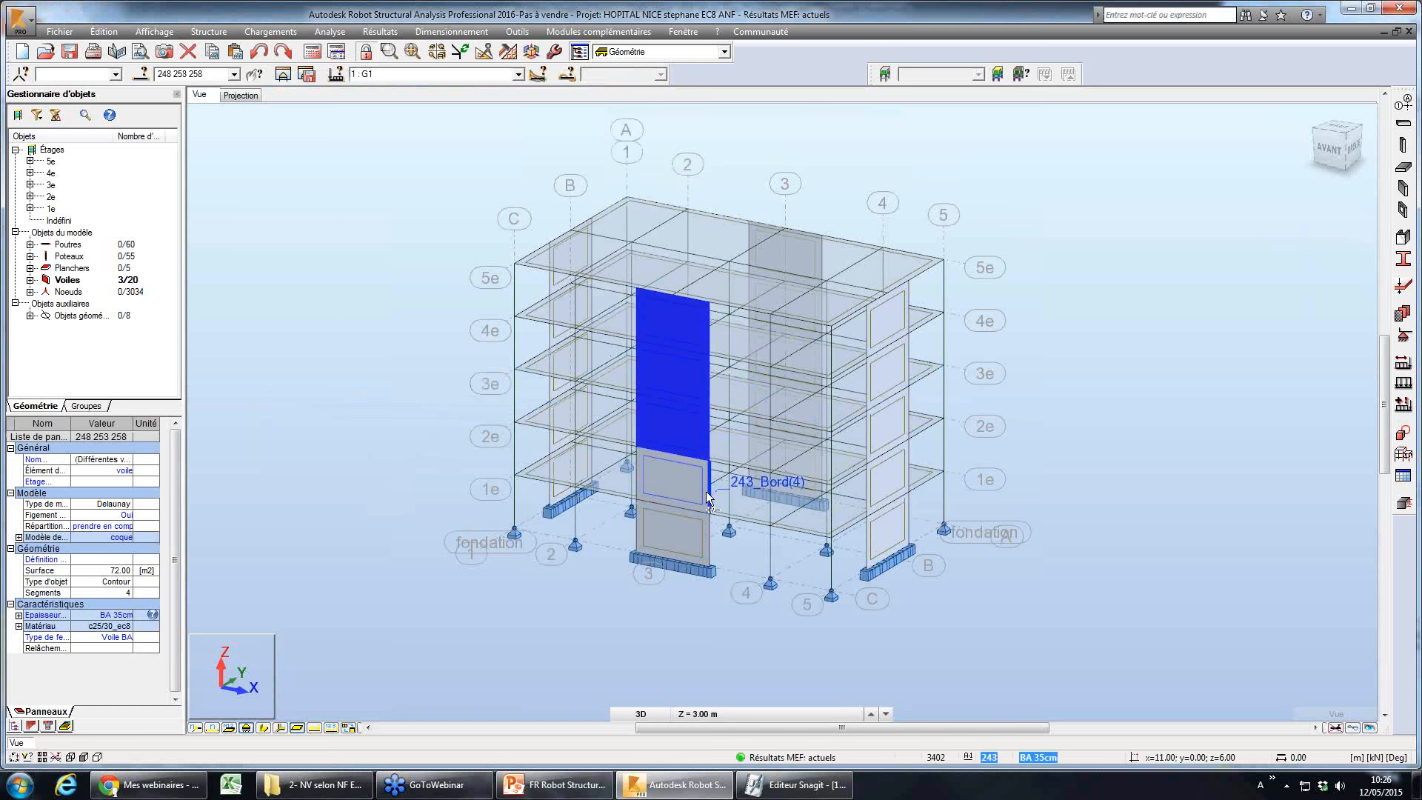
pyautogui.keyDown('ctrl'); pyautogui.click(700, 504); pyautogui.keyUp('ctrl')
pyautogui.keyDown('ctrl'); pyautogui.click(701, 554); pyautogui.keyUp('ctrl')
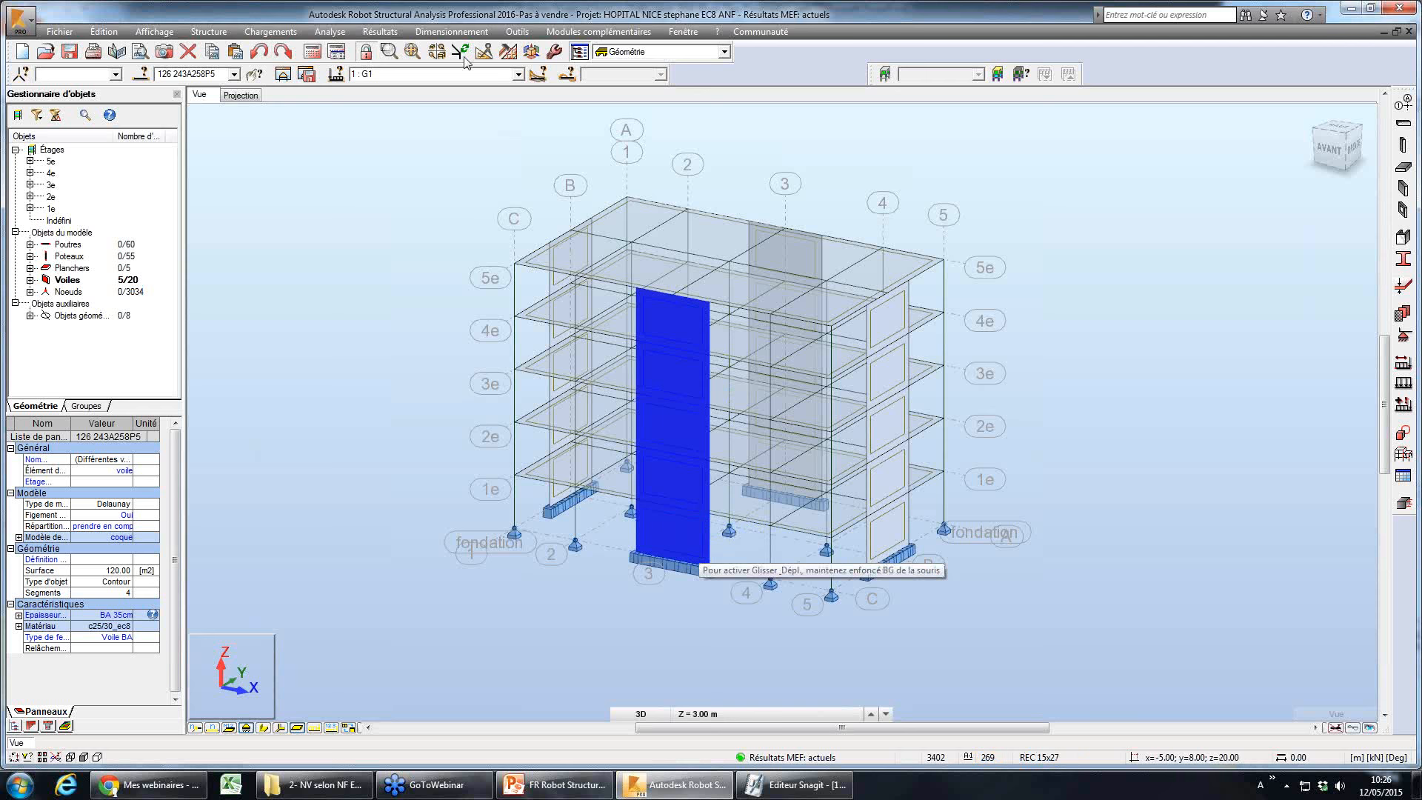
pyautogui.click(450, 31)
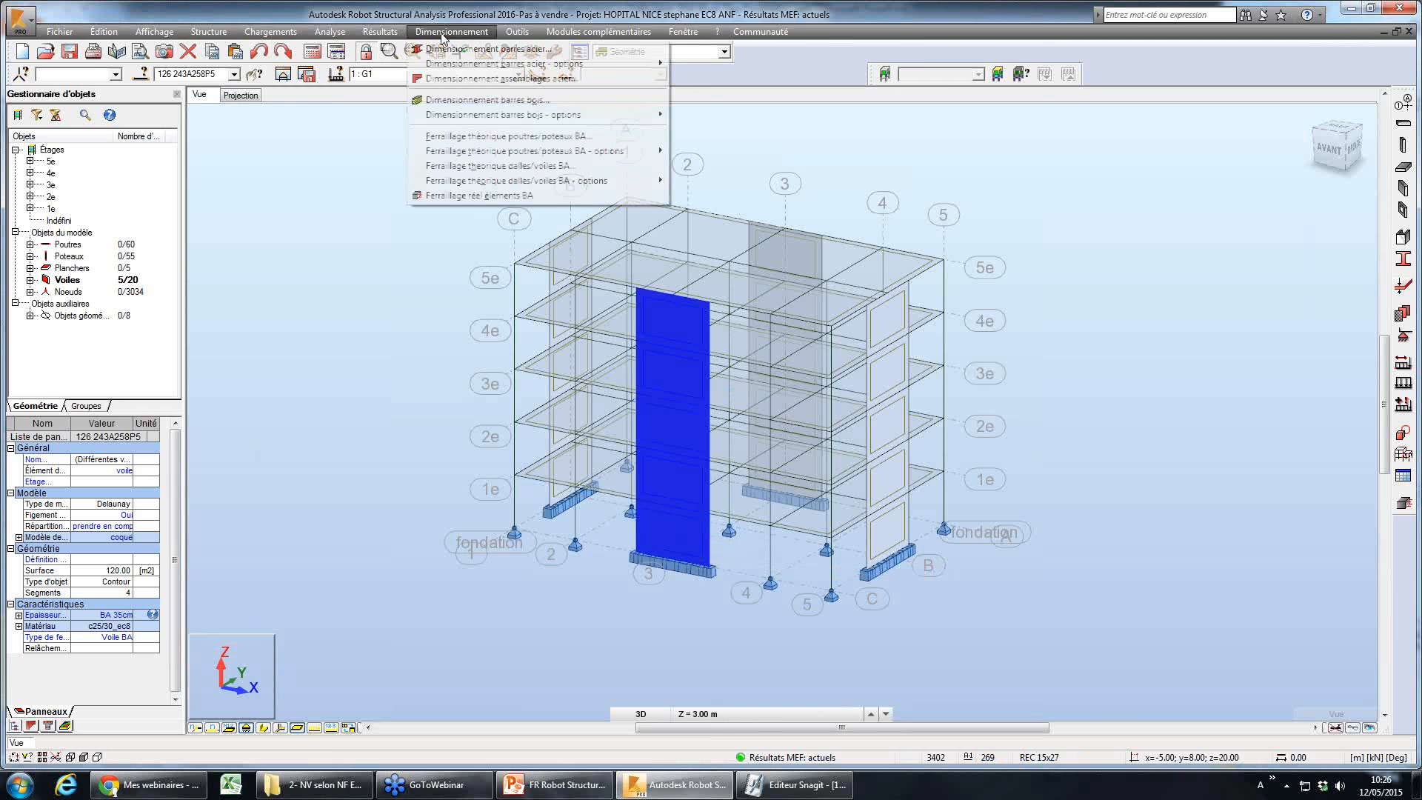
pyautogui.click(456, 196)
# - Switch the workspace layout to Ferraillage réel under Dimensionnement Béton Armé
pyautogui.click(715, 52)
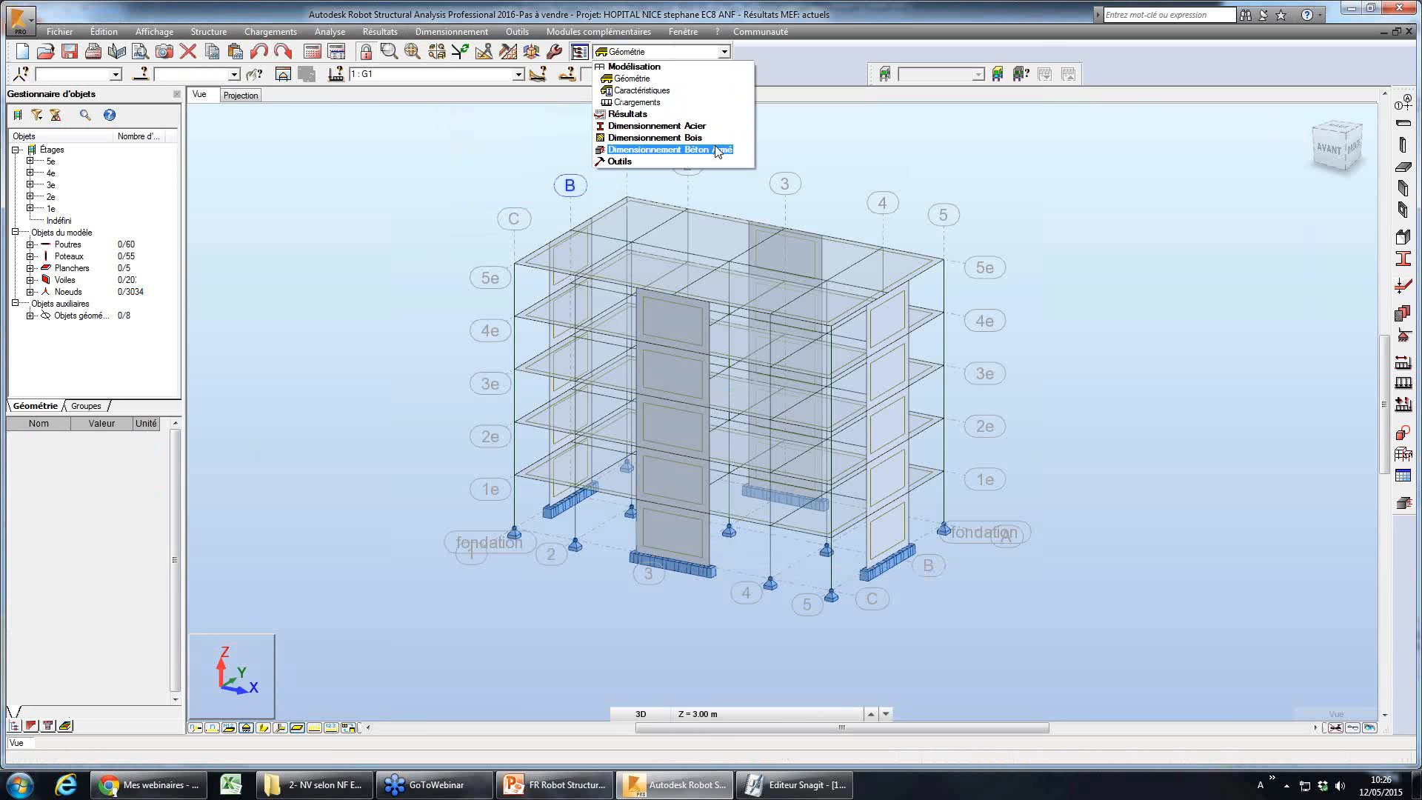
pyautogui.click(716, 149)
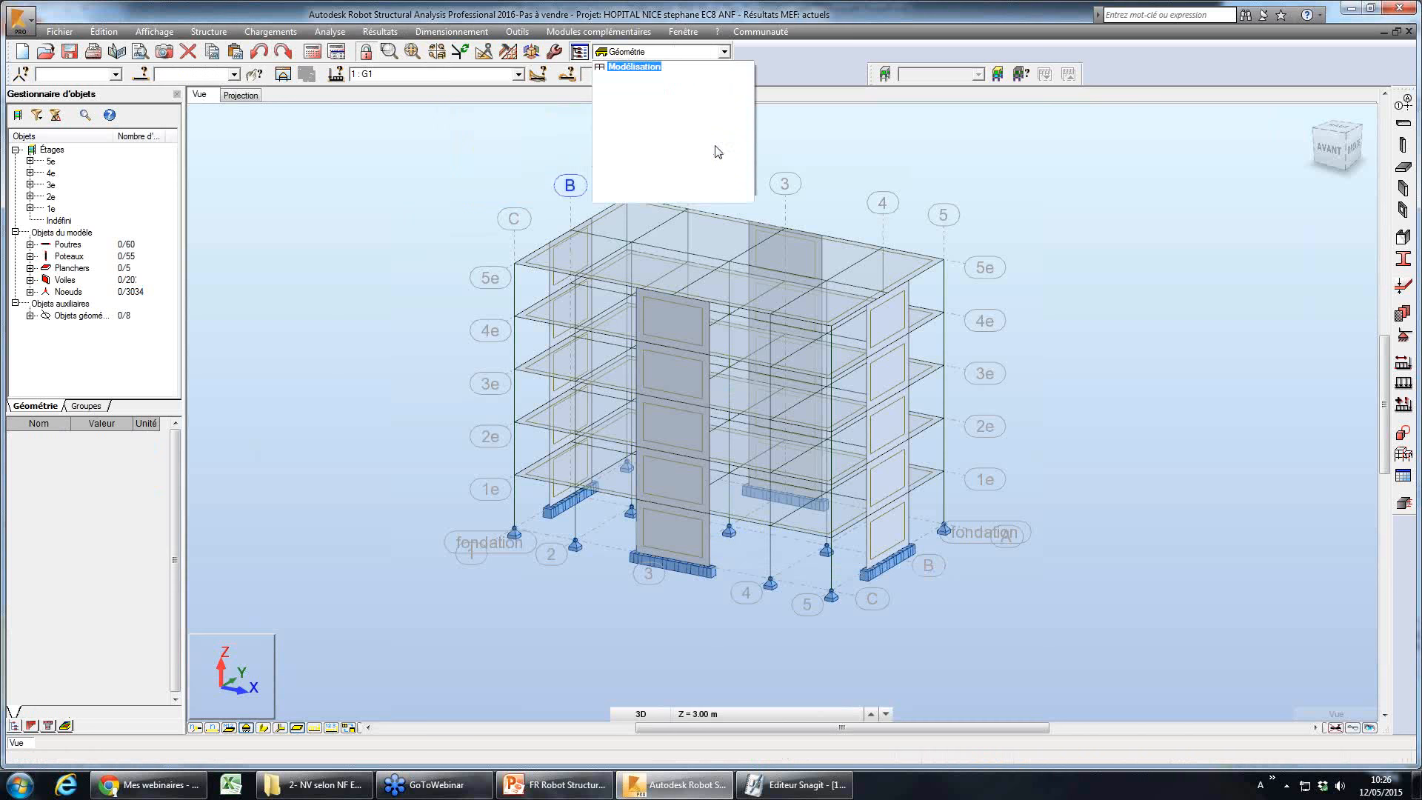
pyautogui.click(703, 187)
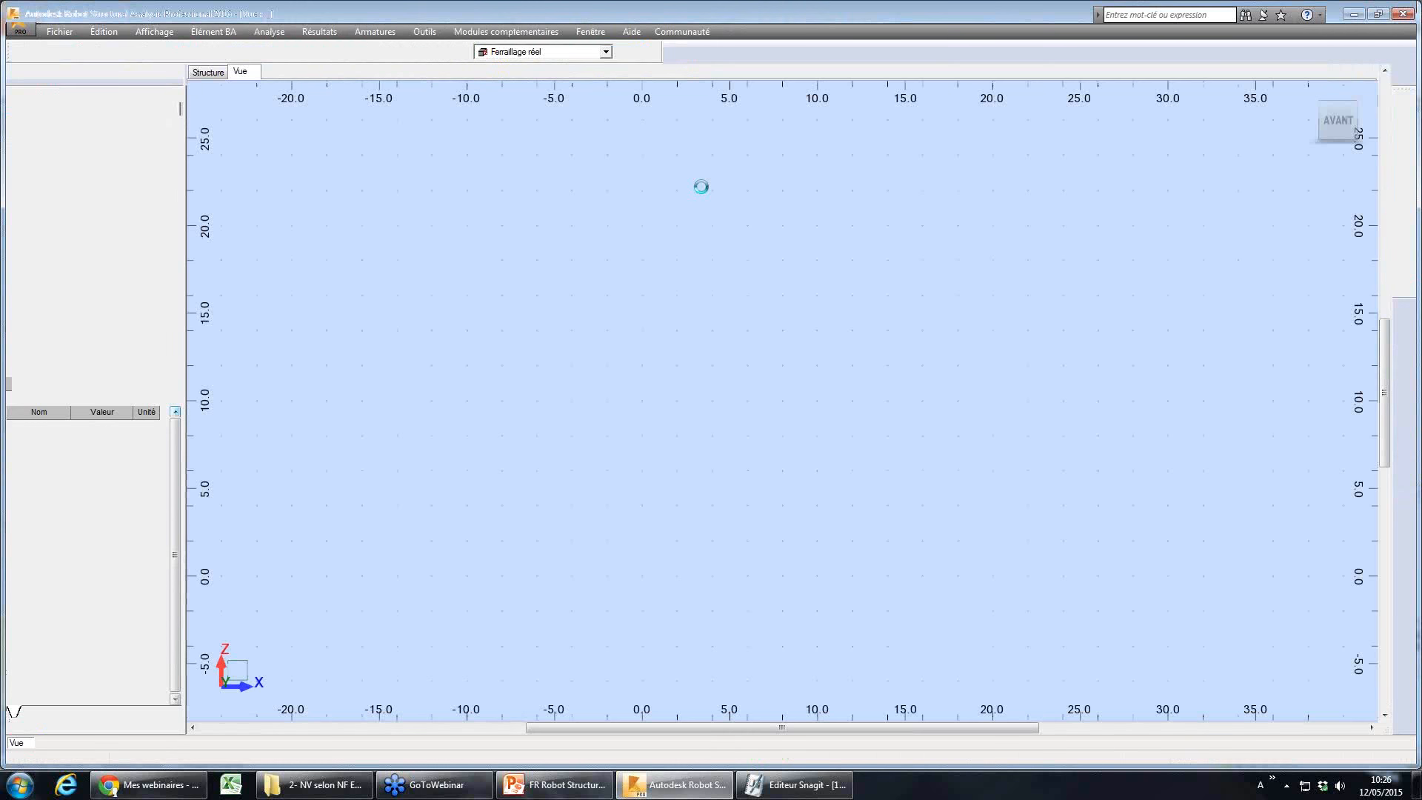
# - Expand storeys 1e to 5e in the element manager, open Voile126's reinforcement view, and check its storey parameters
pyautogui.click(30, 150)
pyautogui.click(30, 174)
pyautogui.click(30, 197)
pyautogui.click(30, 220)
pyautogui.click(30, 244)
pyautogui.click(111, 163)
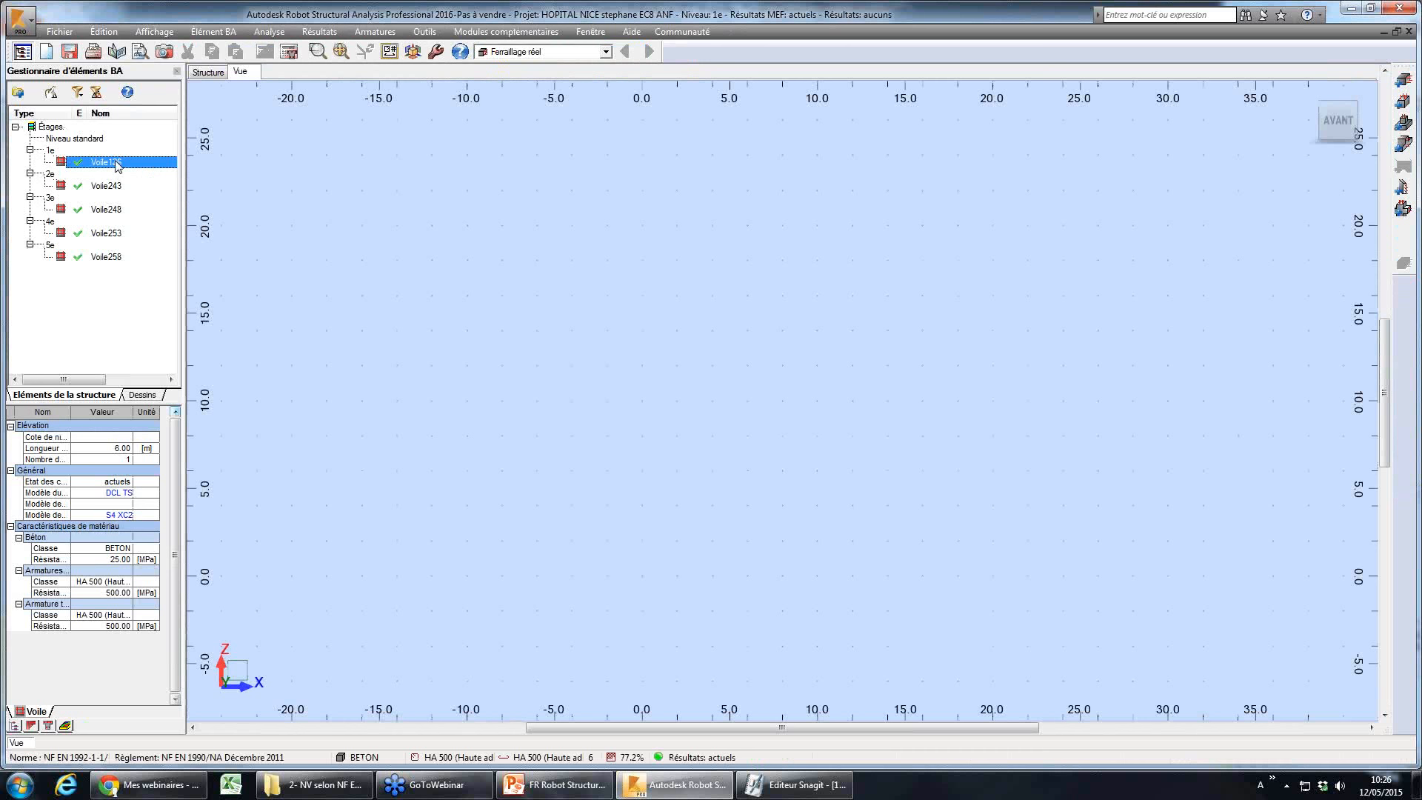
pyautogui.doubleClick(116, 164)
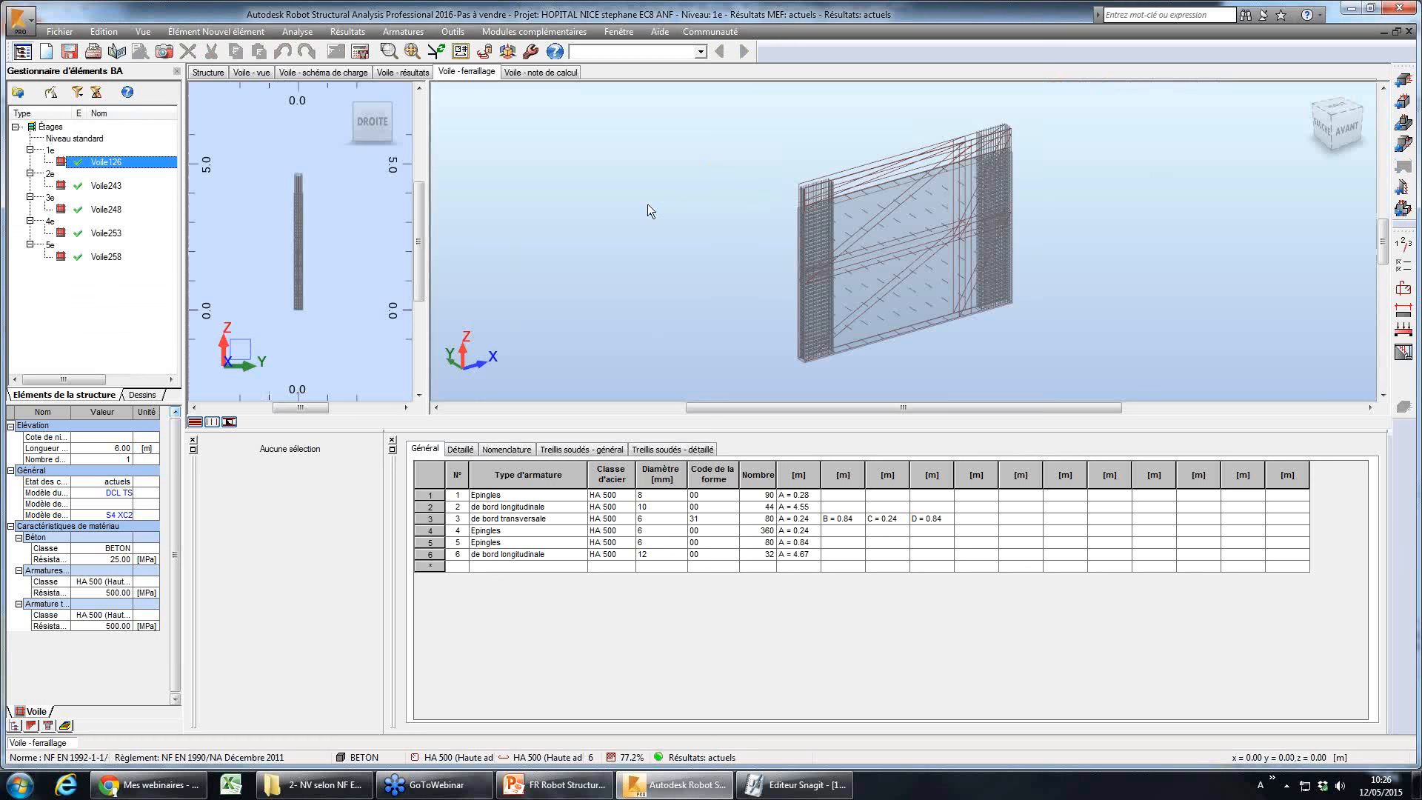
pyautogui.click(1403, 245)
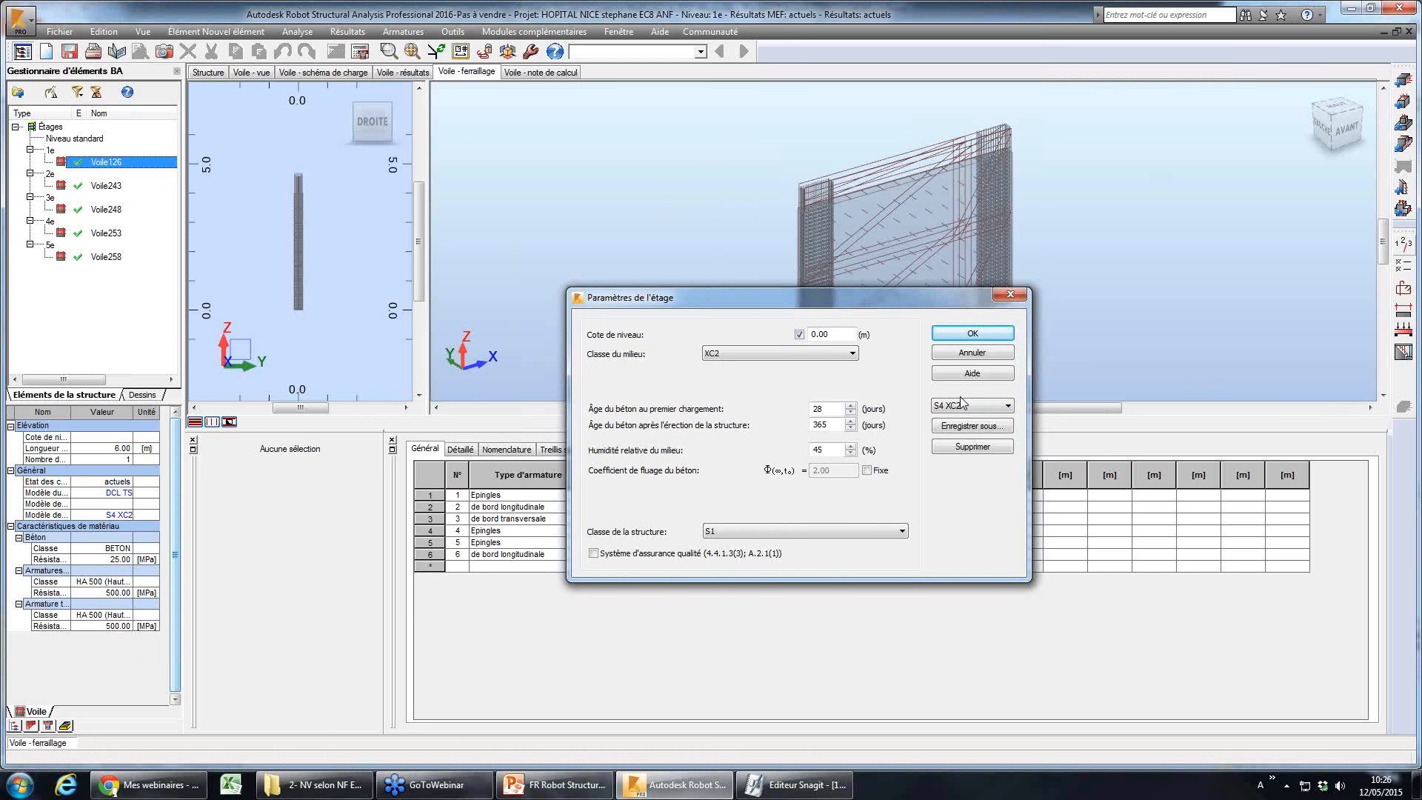
pyautogui.click(1001, 295)
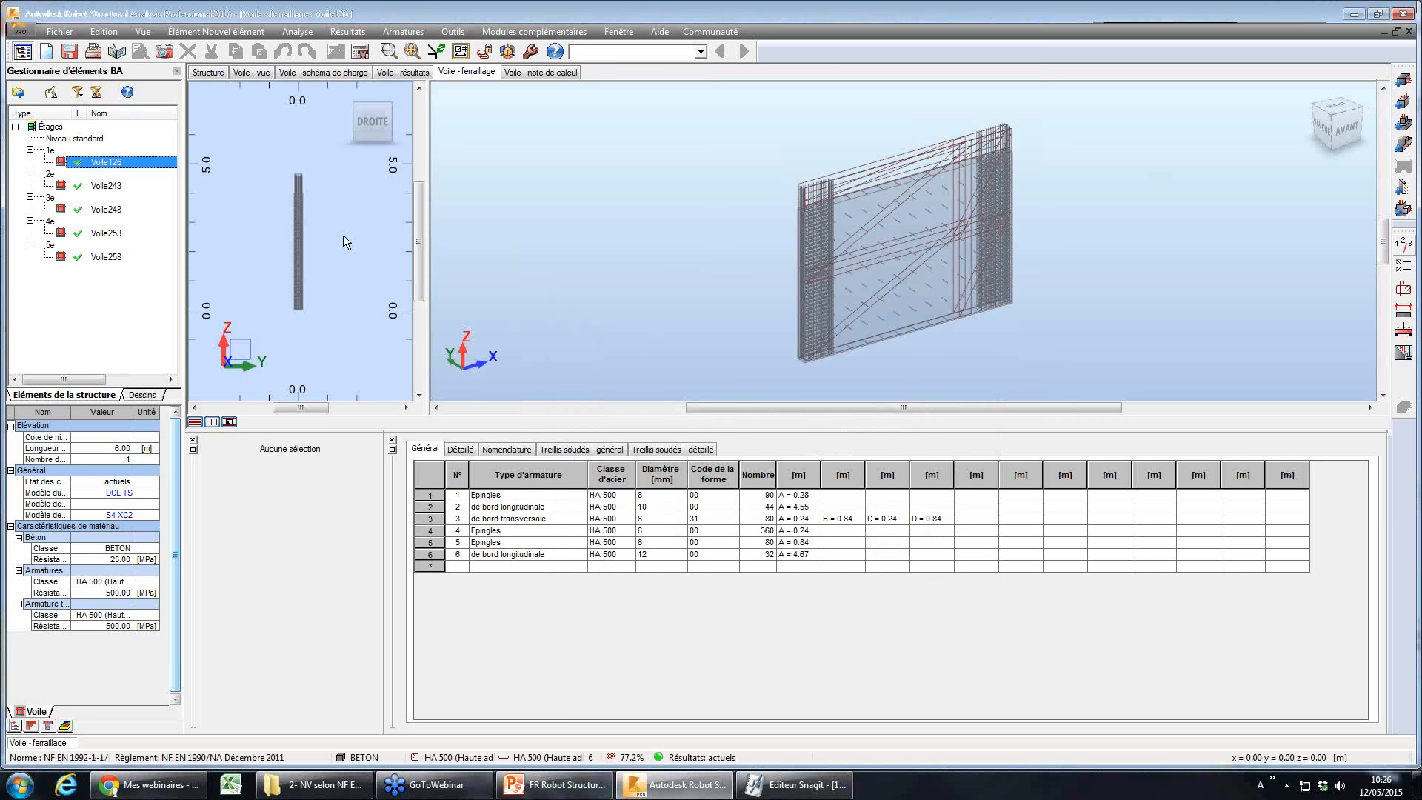
# - Select Voile126, Voile243 and Voile248 together and view the choices for the unassigned model in their general properties, leaving it unset
pyautogui.keyDown('ctrl'); pyautogui.click(117, 187); pyautogui.keyUp('ctrl')
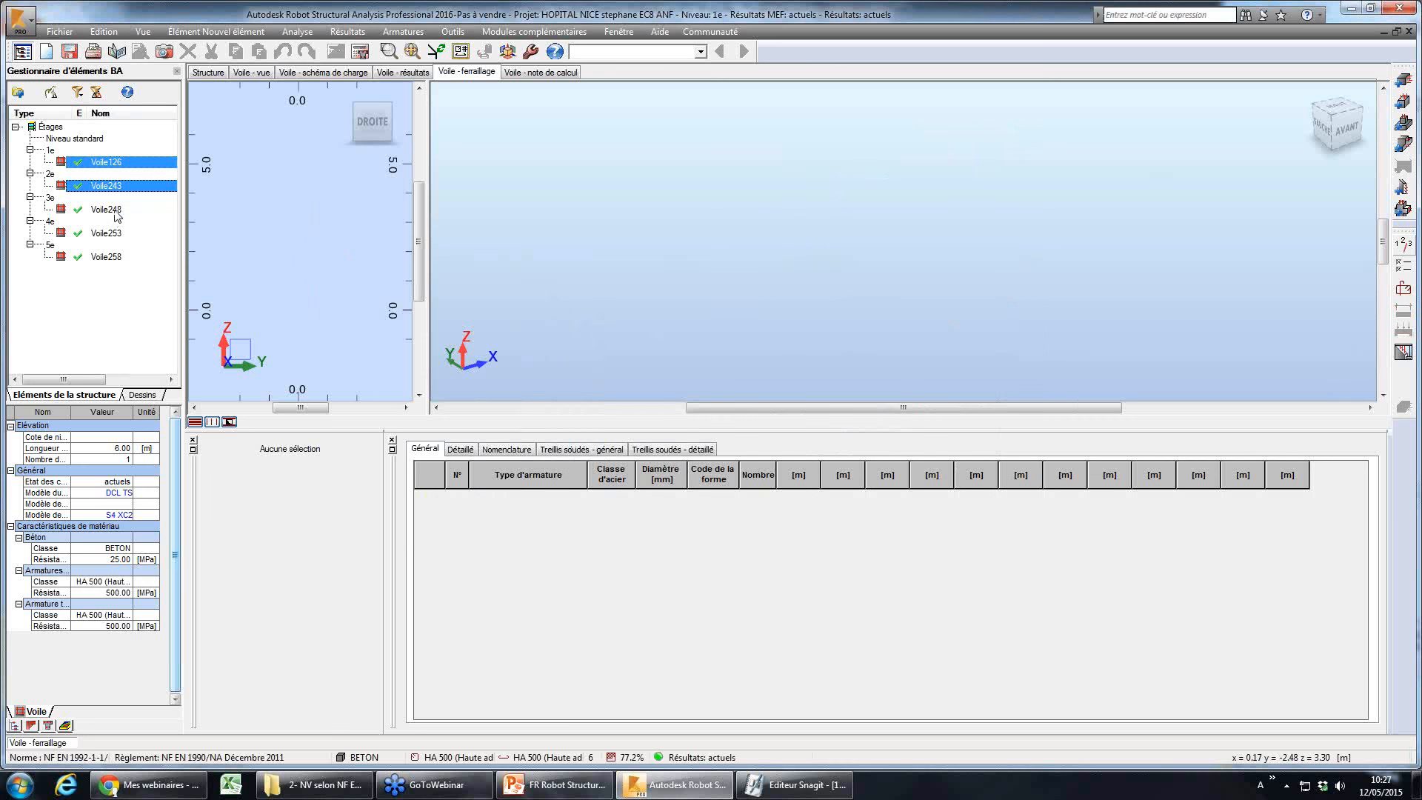
pyautogui.keyDown('ctrl'); pyautogui.click(111, 211); pyautogui.keyUp('ctrl')
pyautogui.click(133, 504)
pyautogui.click(134, 504)
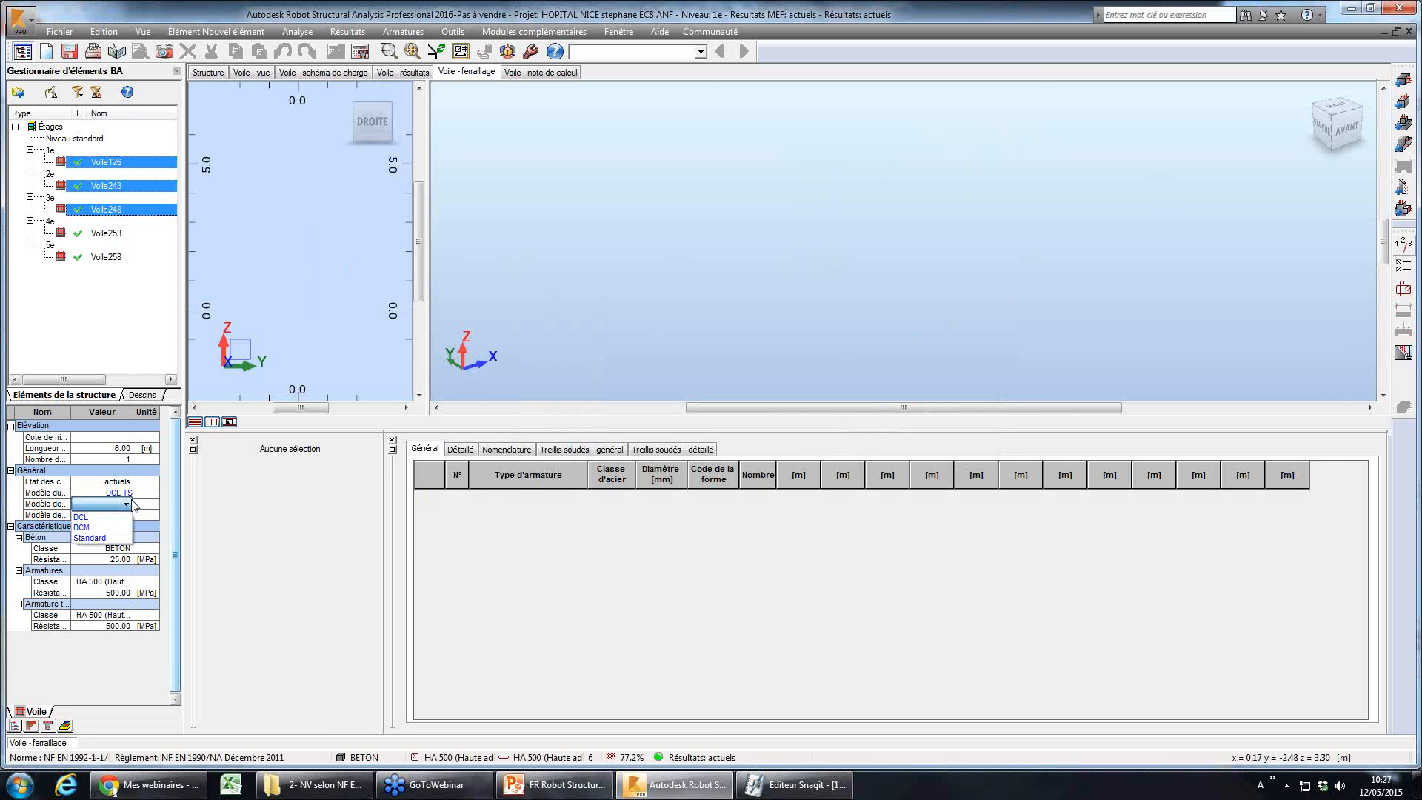
pyautogui.click(307, 222)
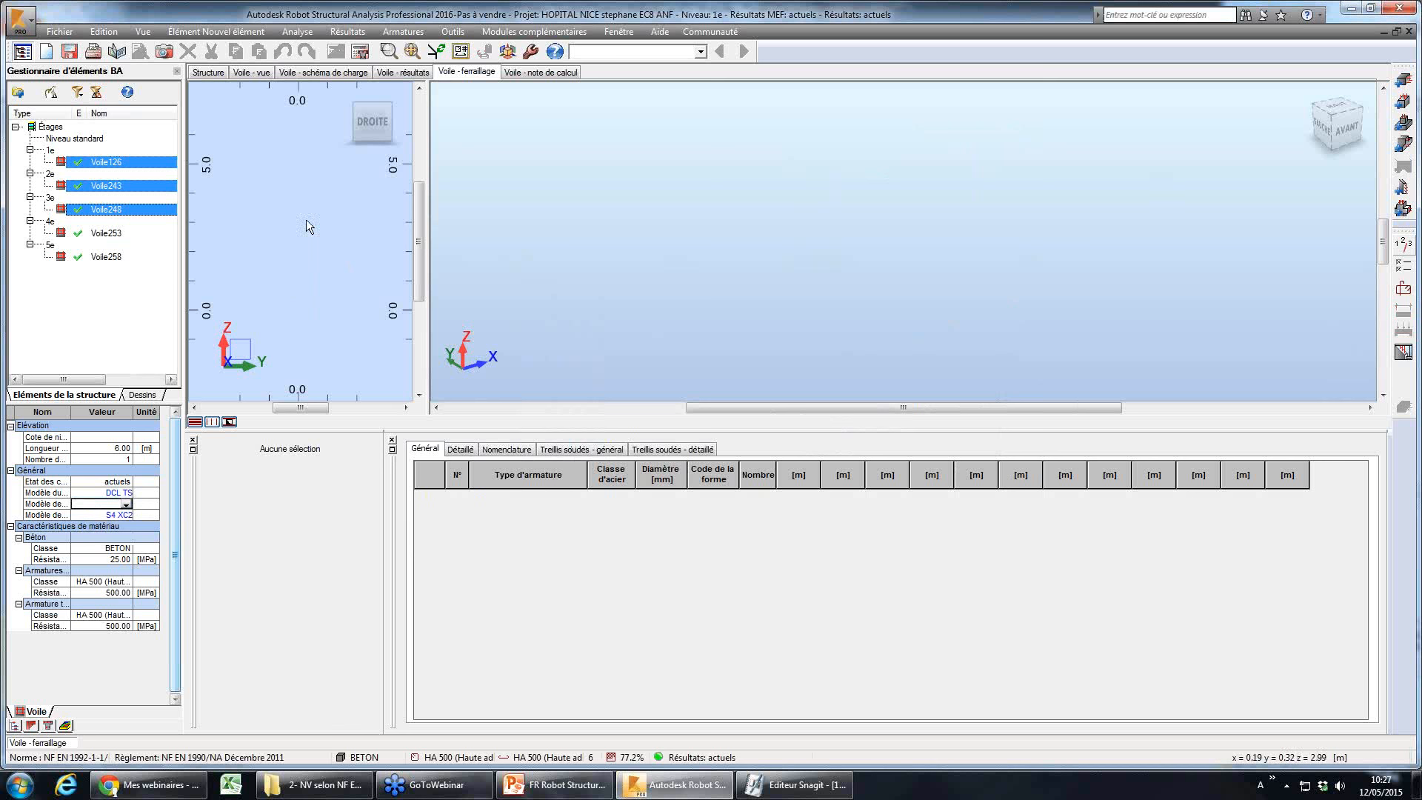
# - Reselect Voile126 alone, look at its storey parameters again, and cancel them
pyautogui.click(148, 170)
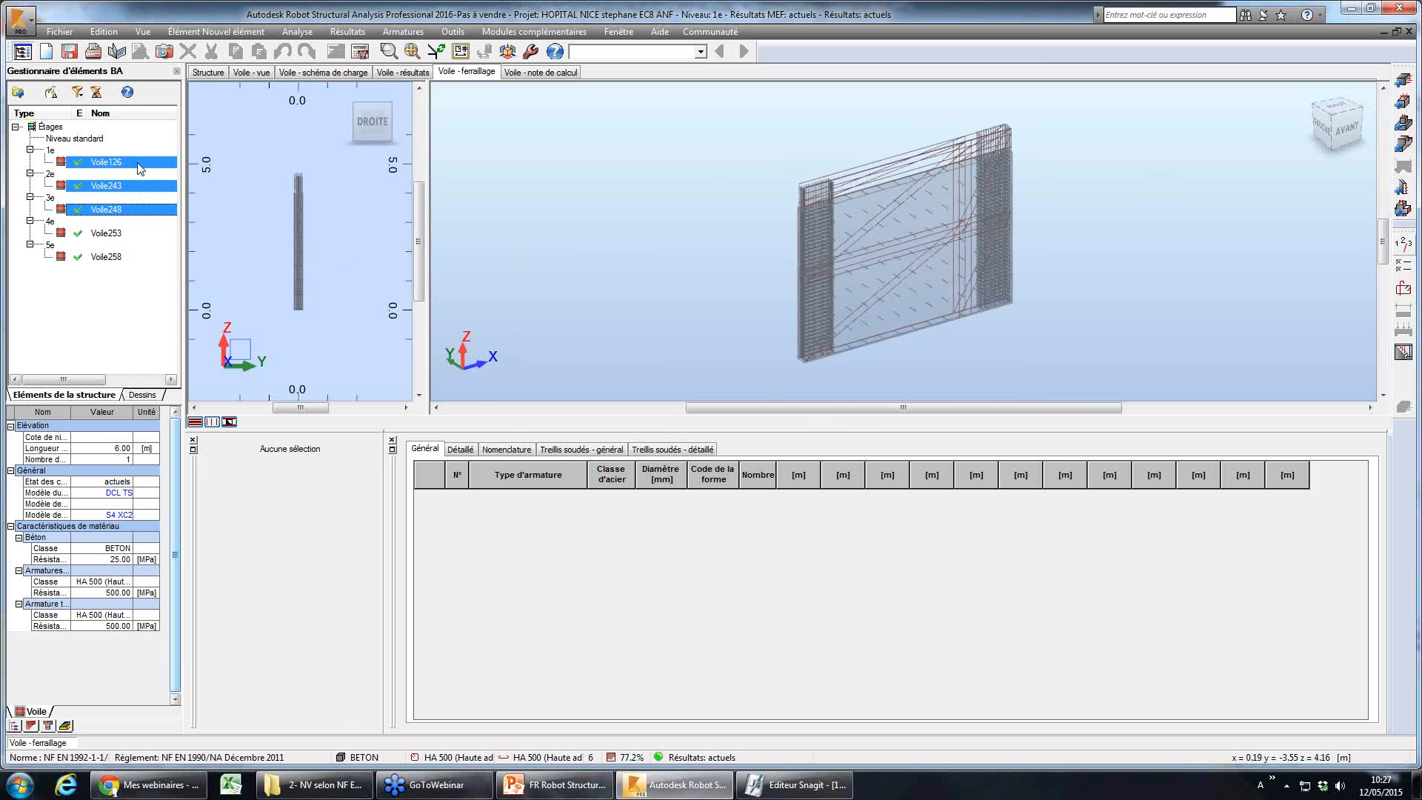
pyautogui.click(1403, 245)
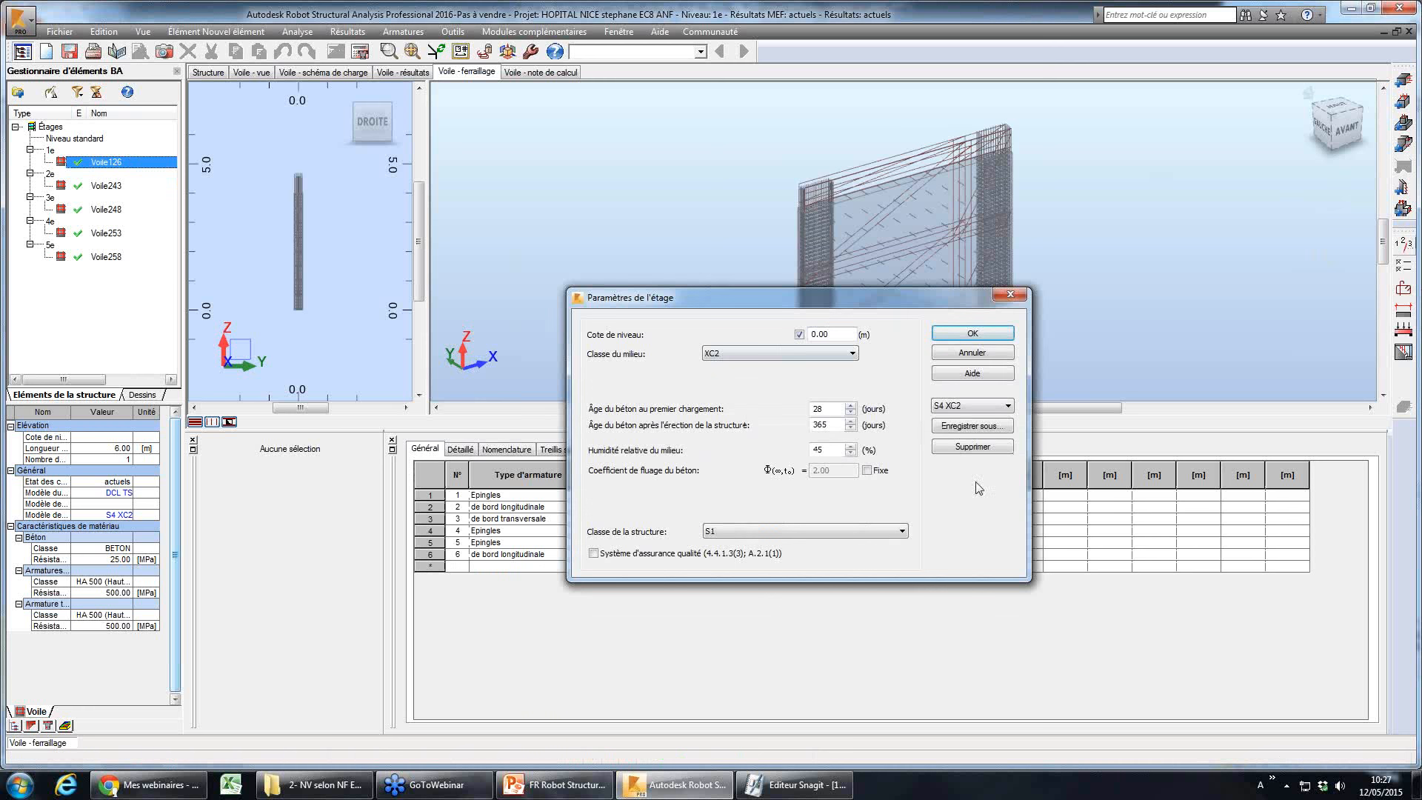
pyautogui.click(984, 354)
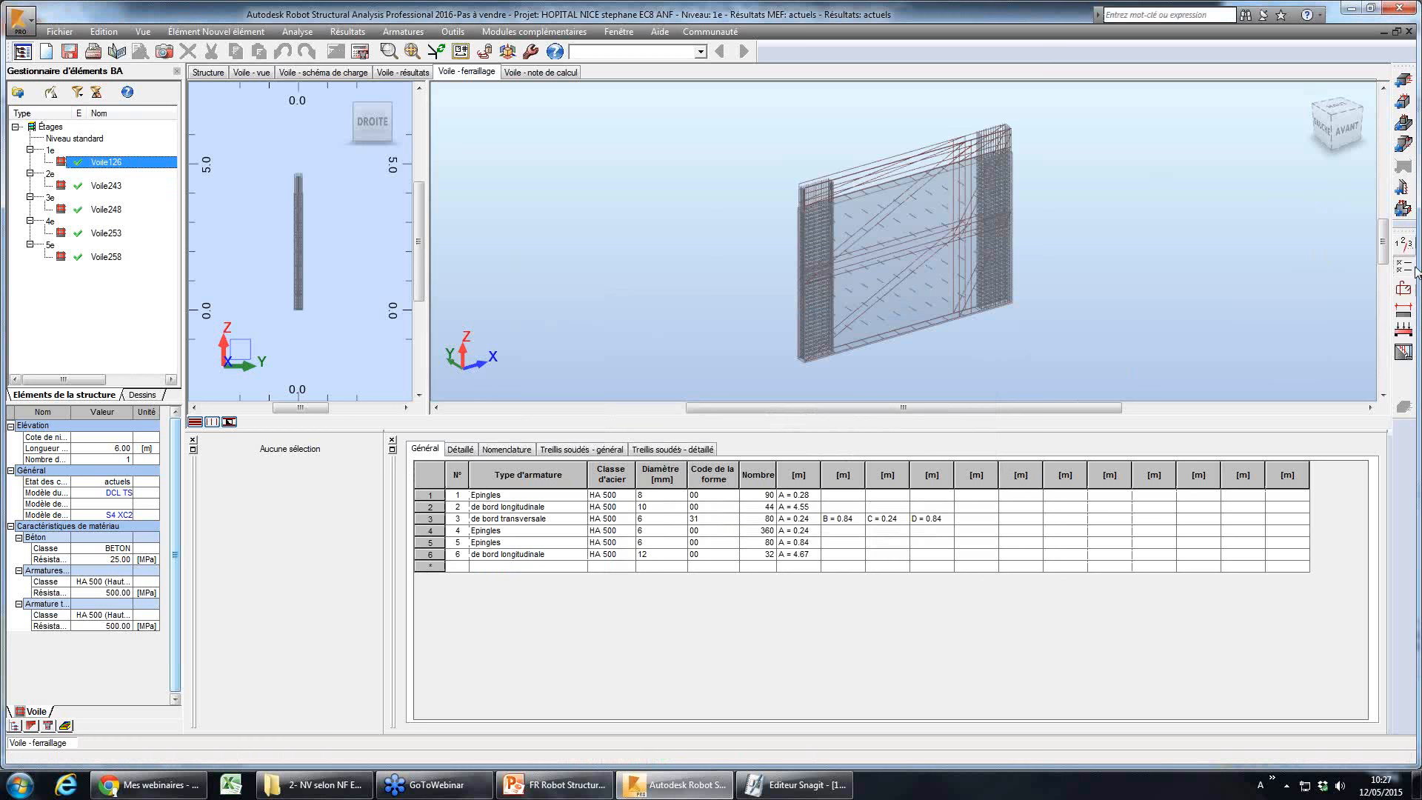
# - Review the ductility class choices in the seismic analysis settings of Voile126's calculation options, and cancel without changes
pyautogui.click(1402, 264)
pyautogui.click(551, 374)
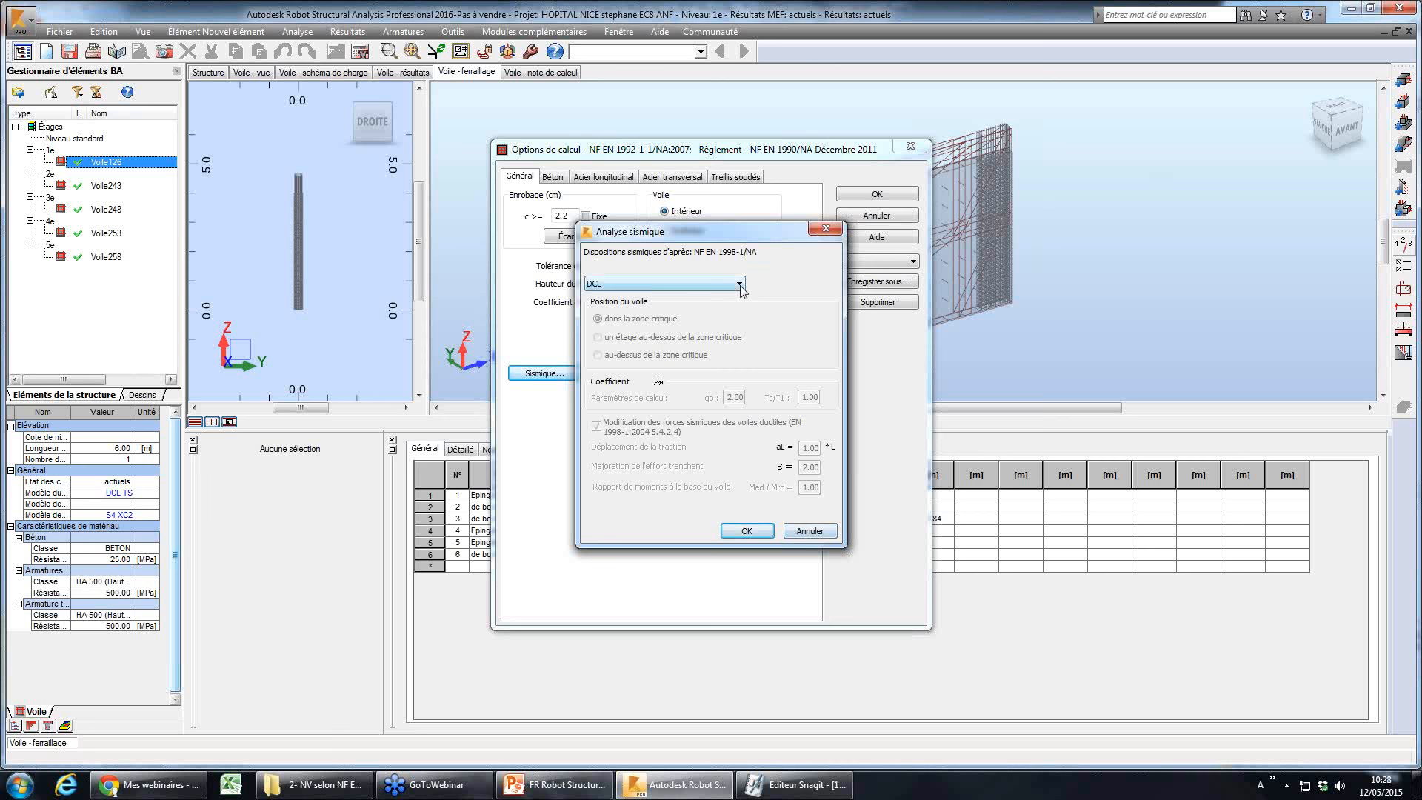
pyautogui.click(809, 530)
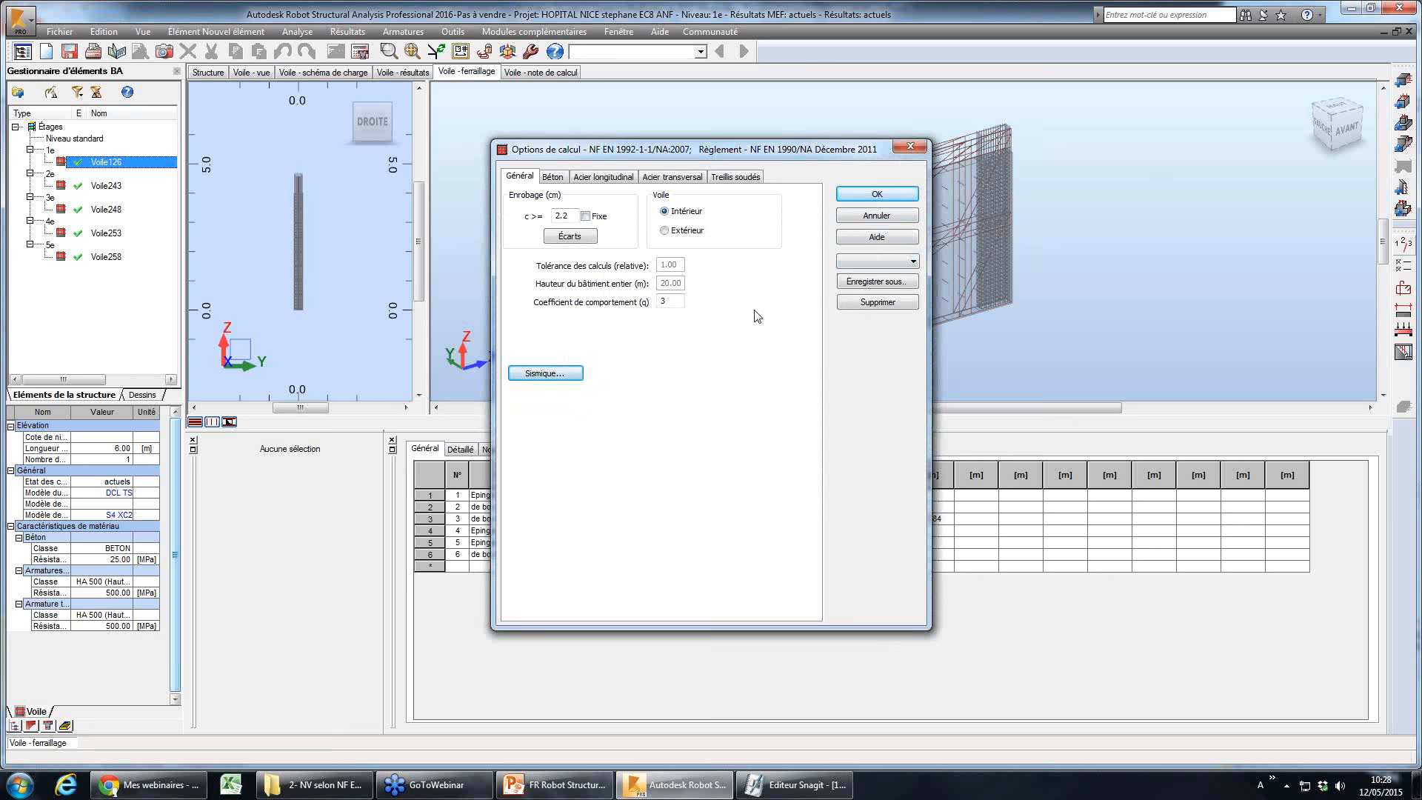
pyautogui.click(552, 375)
pyautogui.click(702, 288)
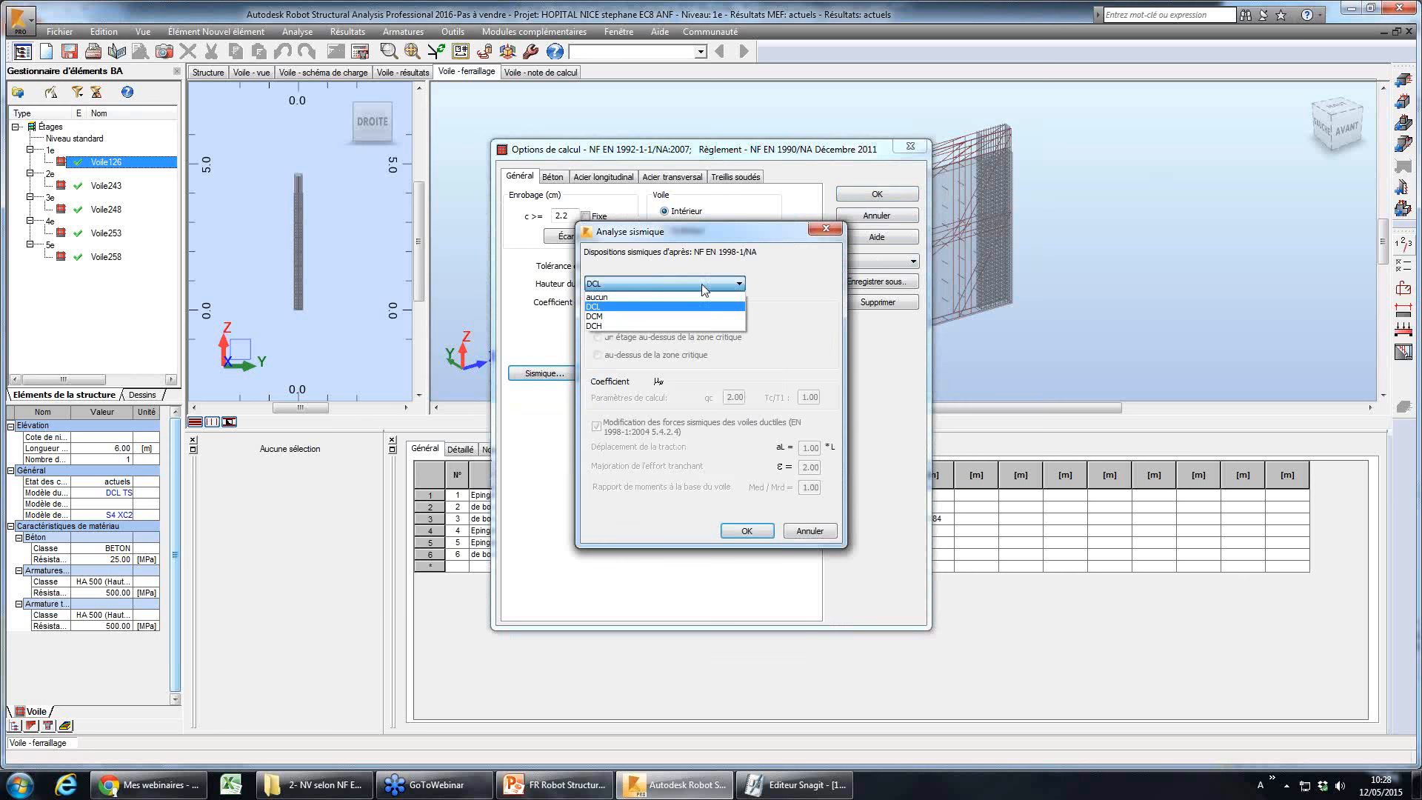
pyautogui.click(696, 336)
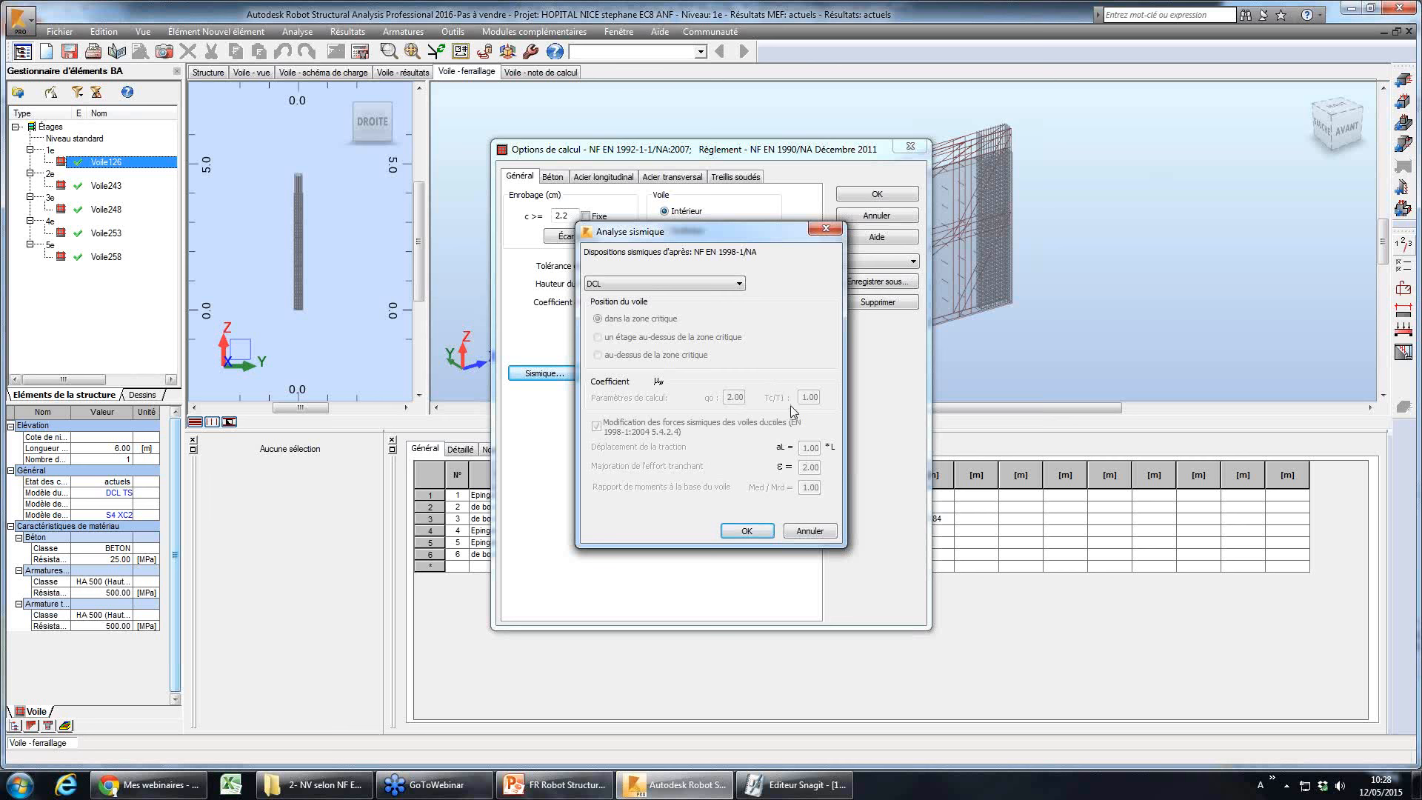
pyautogui.click(834, 538)
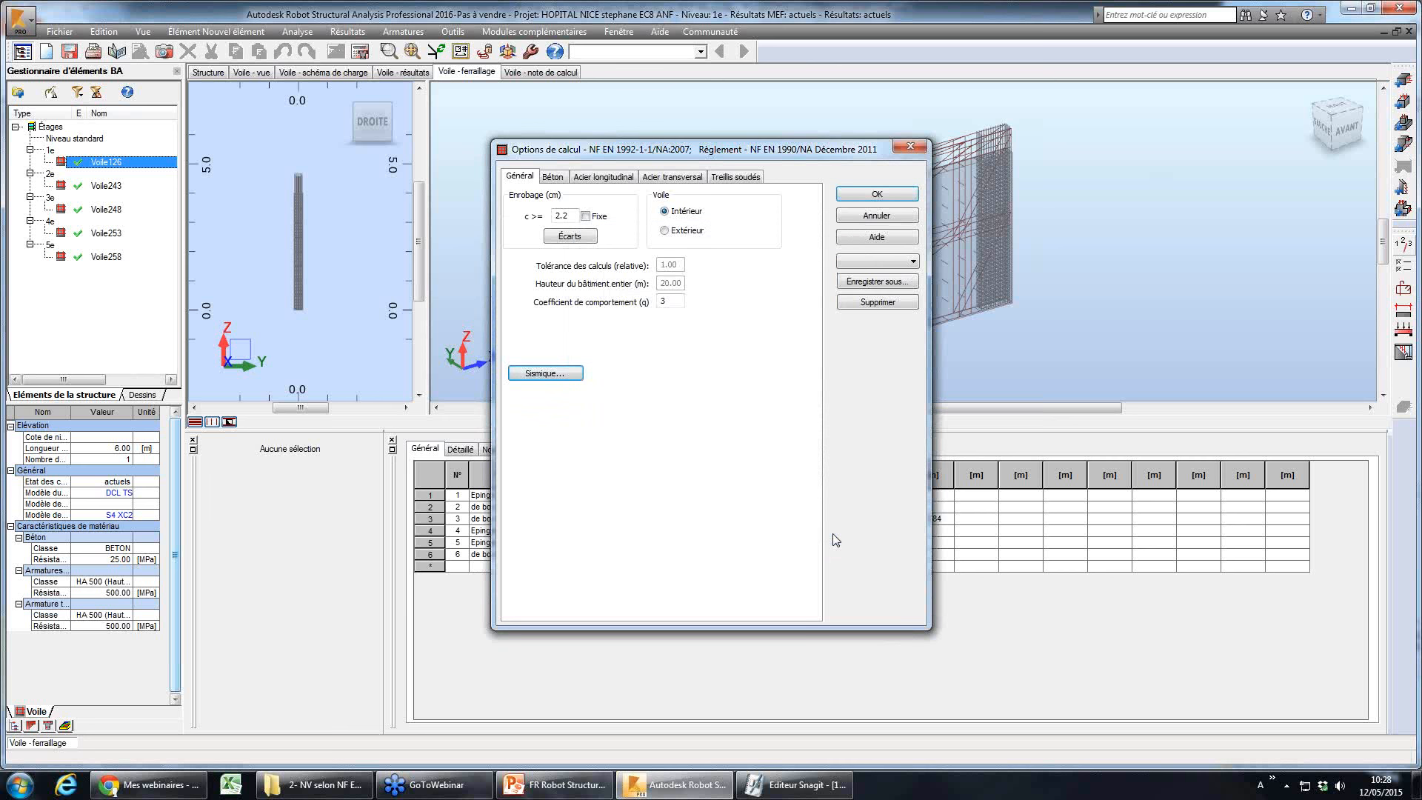
pyautogui.click(868, 216)
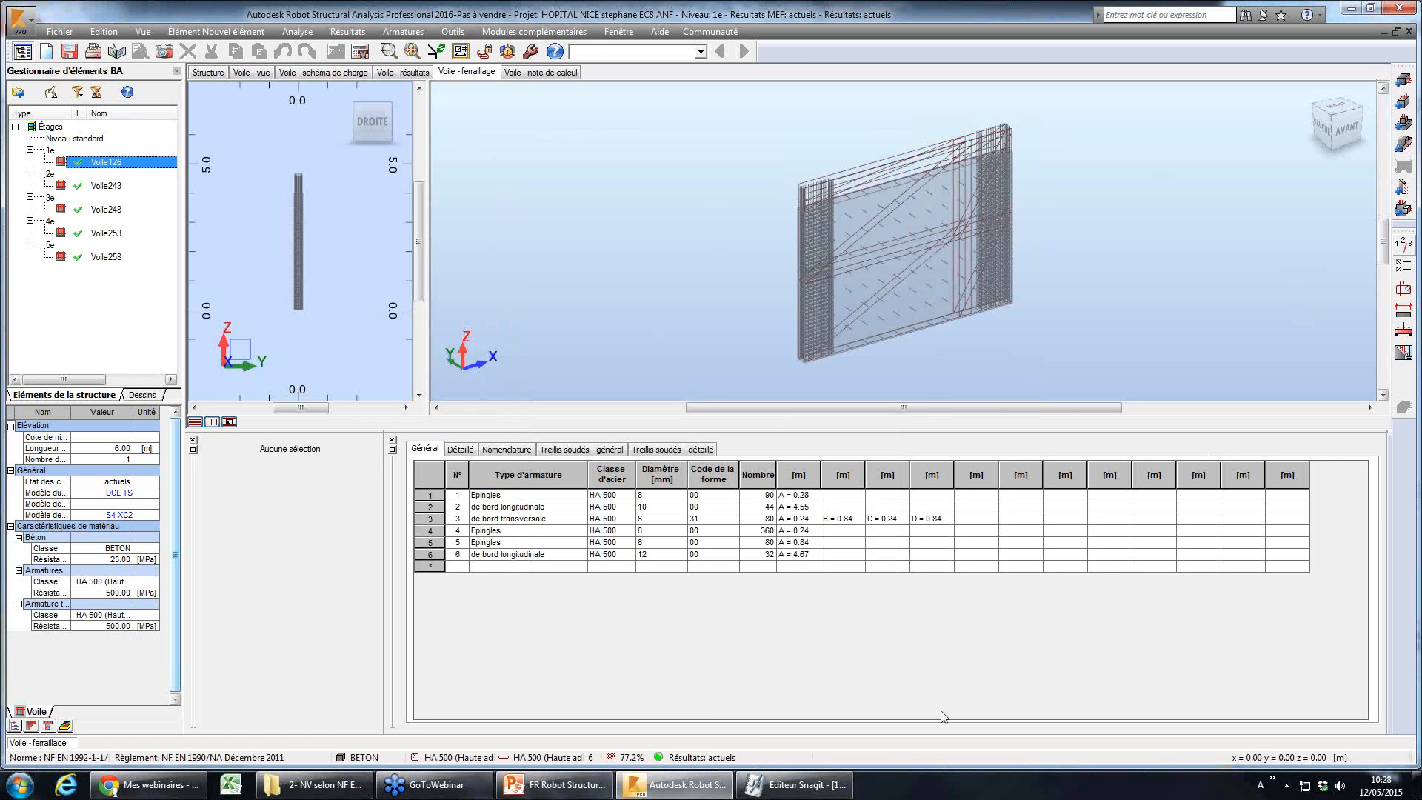
# - Check the concrete material settings in Voile126's calculation options and cancel
pyautogui.click(1402, 265)
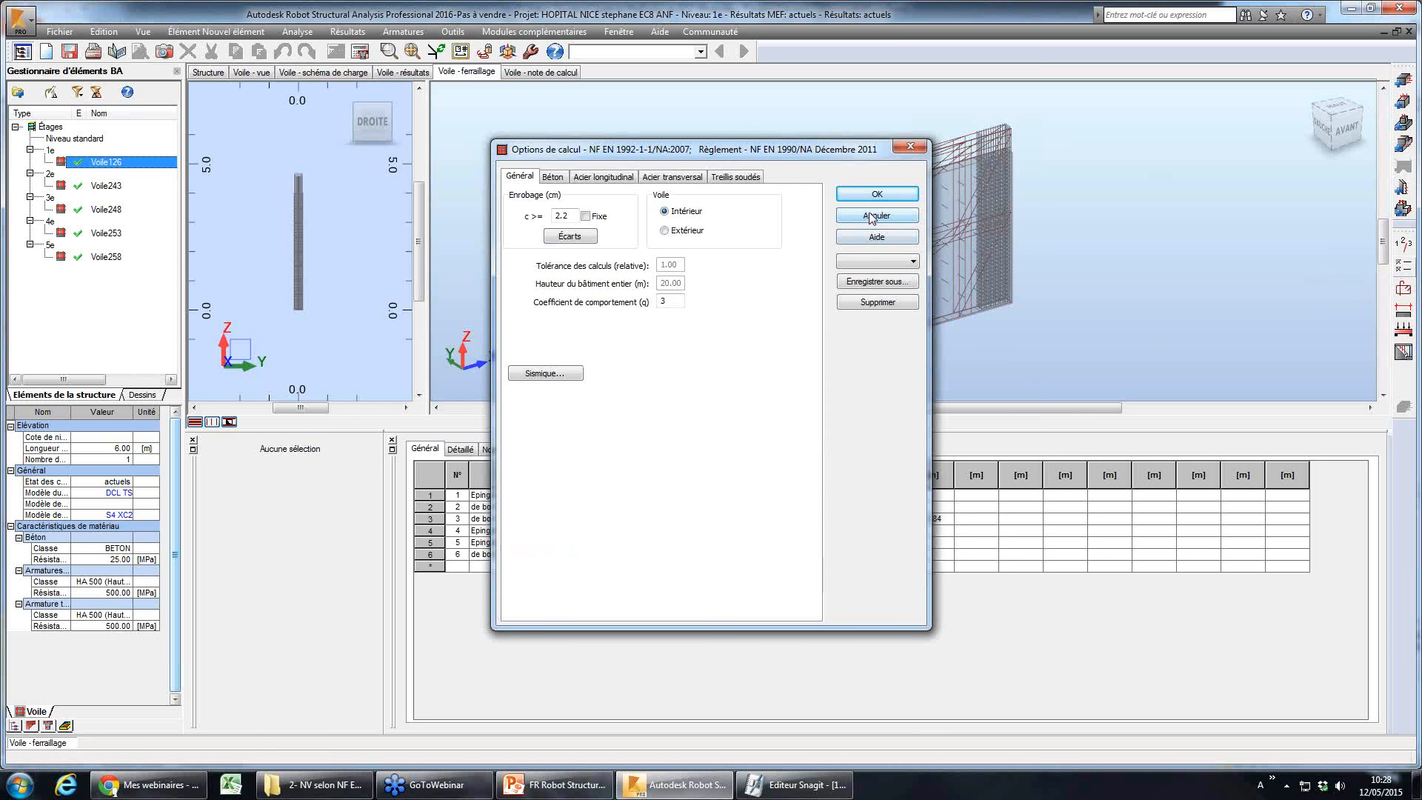
pyautogui.click(552, 177)
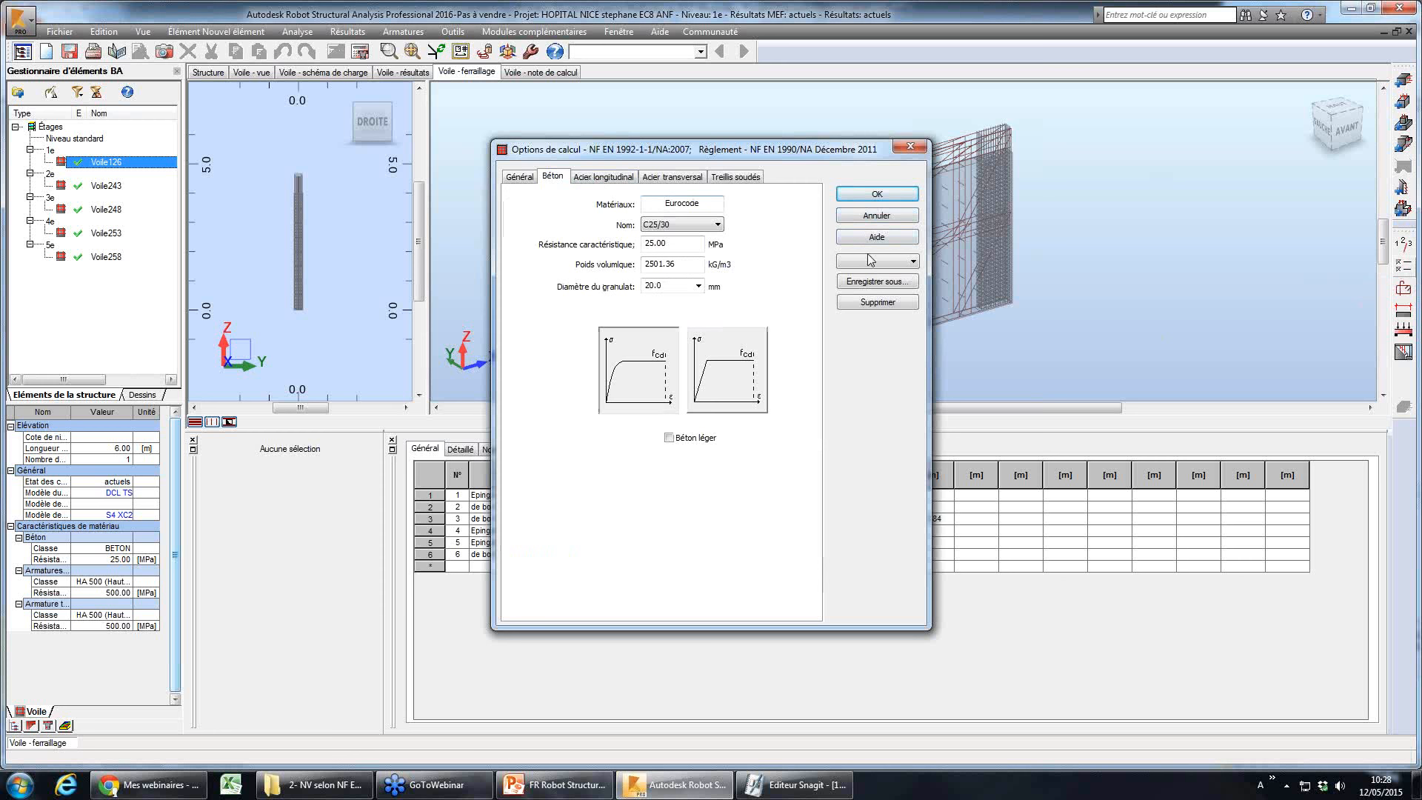
pyautogui.click(877, 216)
# - Examine Voile126's result diagrams, from the vertical reinforcement to the ACC stresses in compression with bending
pyautogui.click(404, 73)
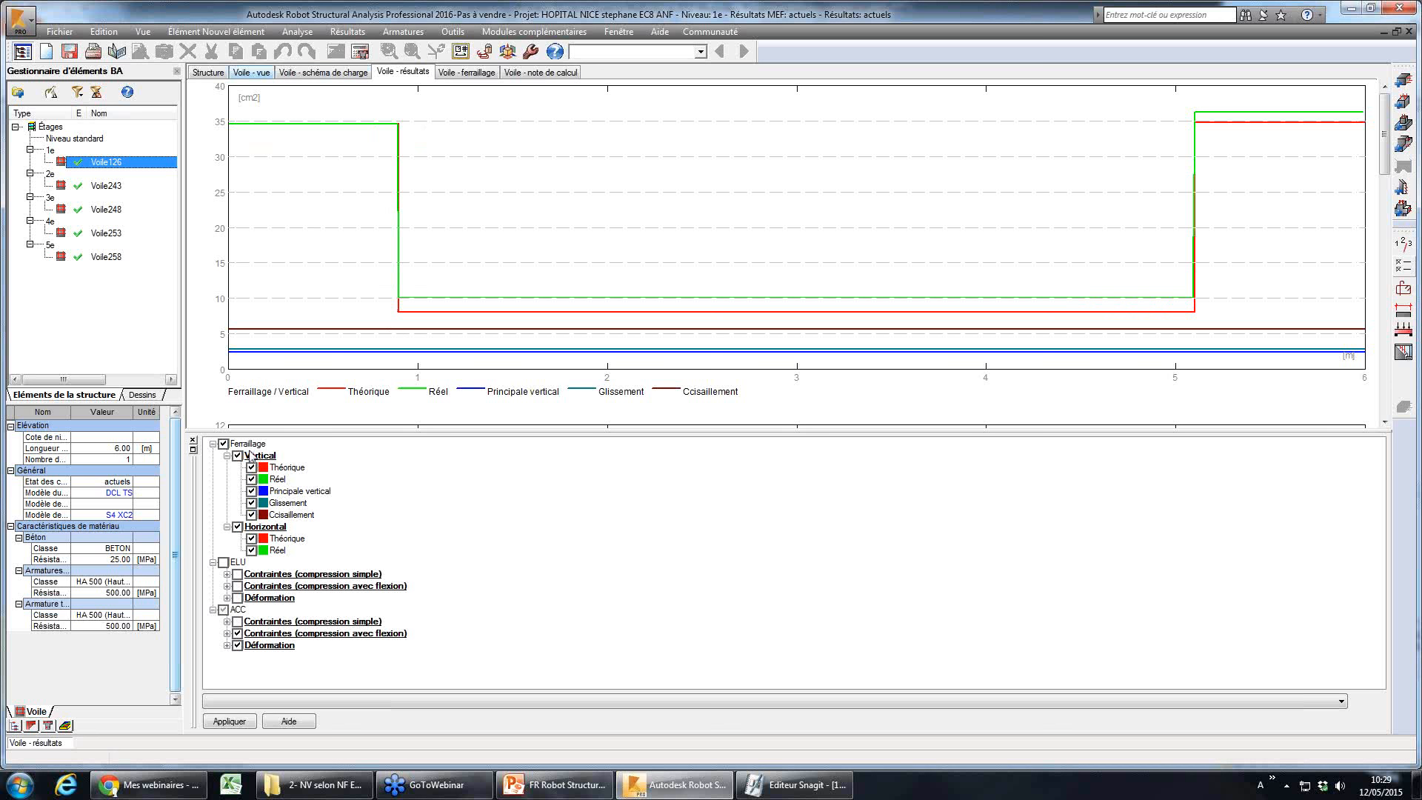
pyautogui.scroll(-5, 1380, 174)
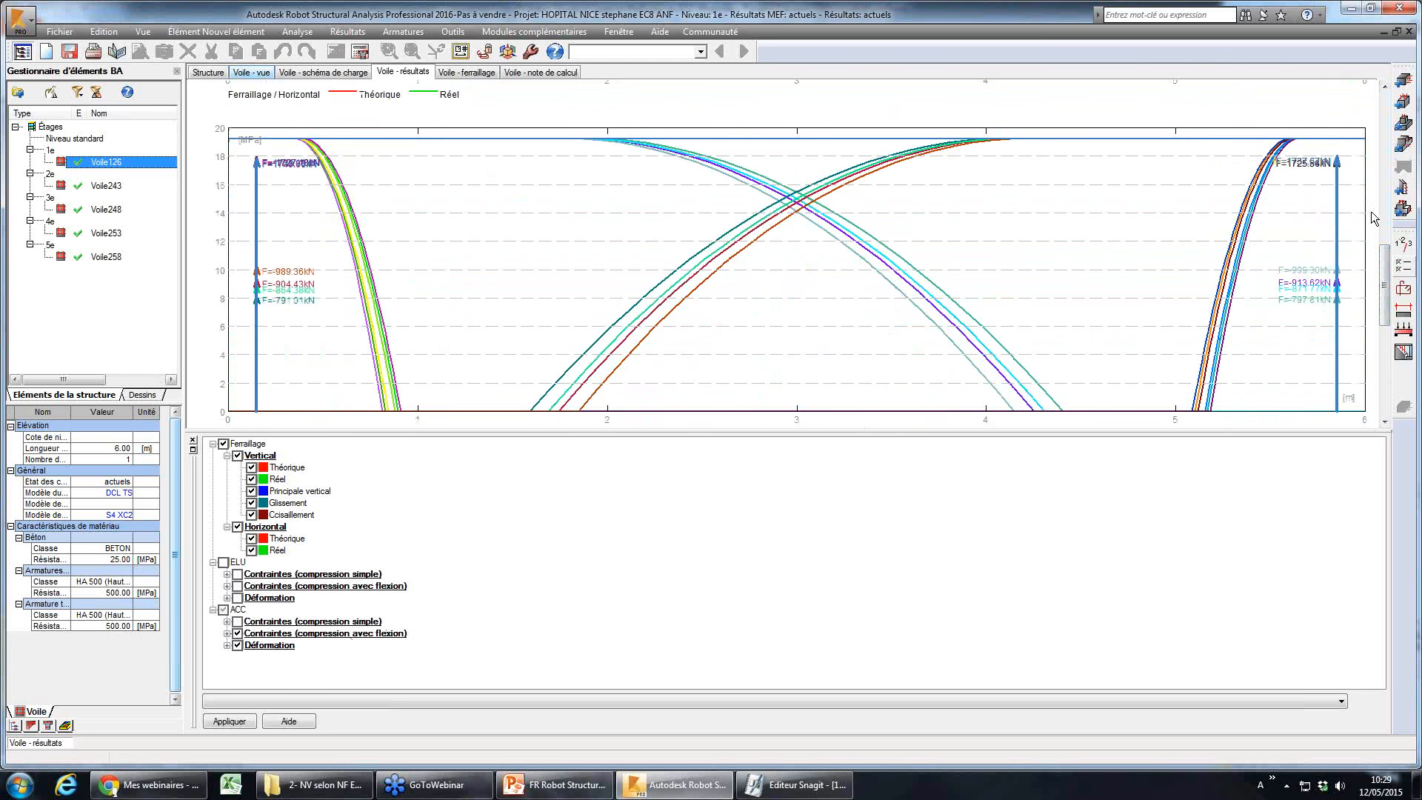
pyautogui.scroll(-3, 1392, 275)
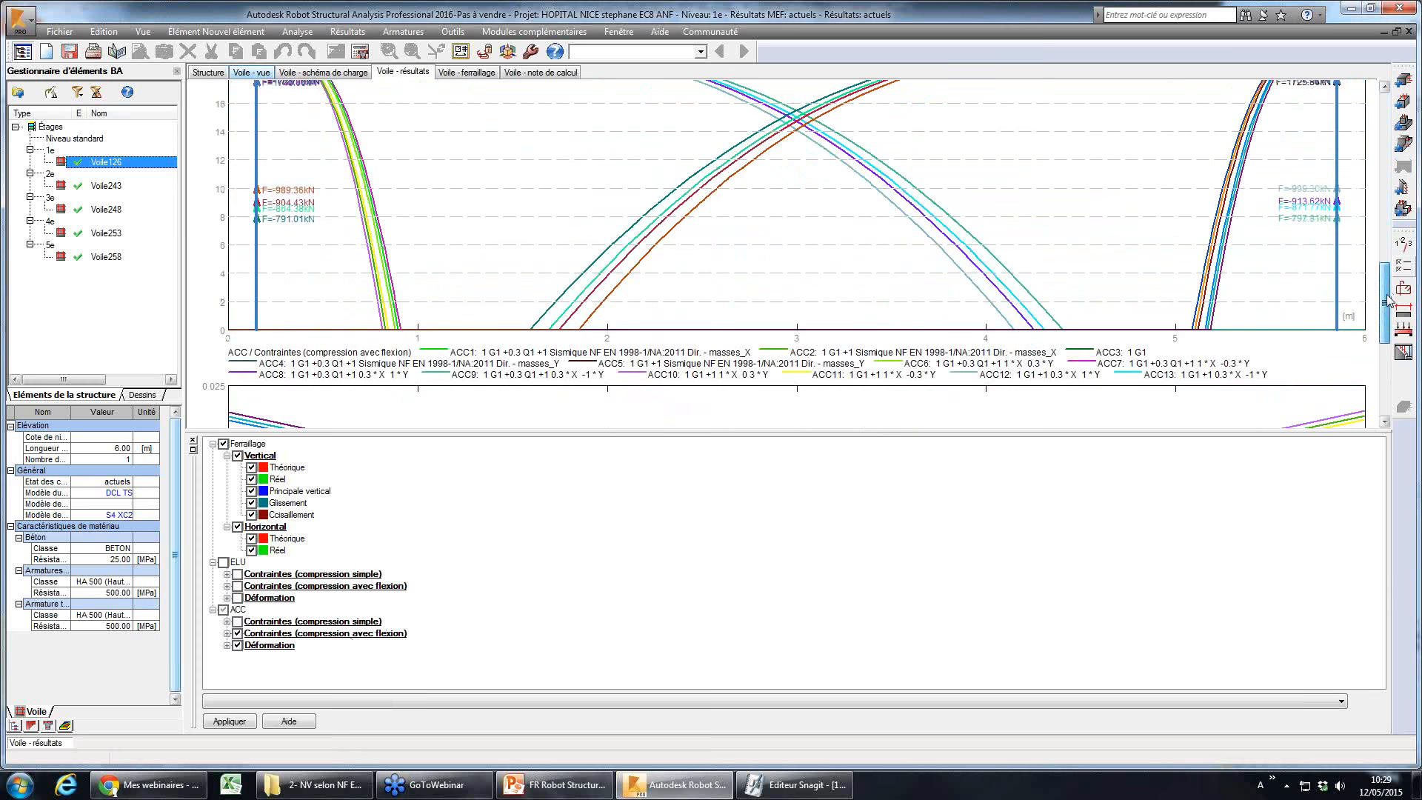
pyautogui.scroll(3, 1392, 276)
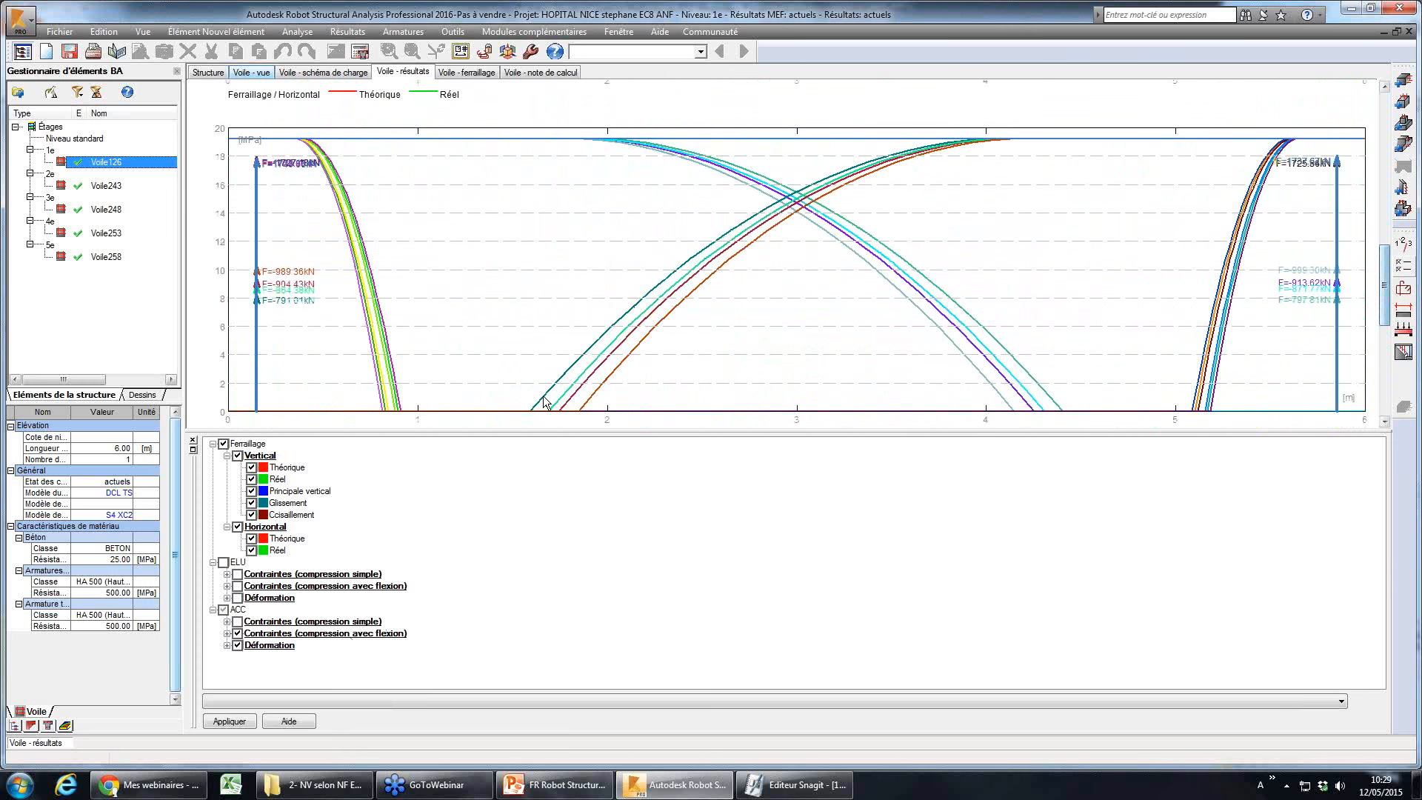
# - Compare the stress diagrams with the concrete stress-strain law set in the calculation options, and leave the options unchanged
pyautogui.click(1402, 271)
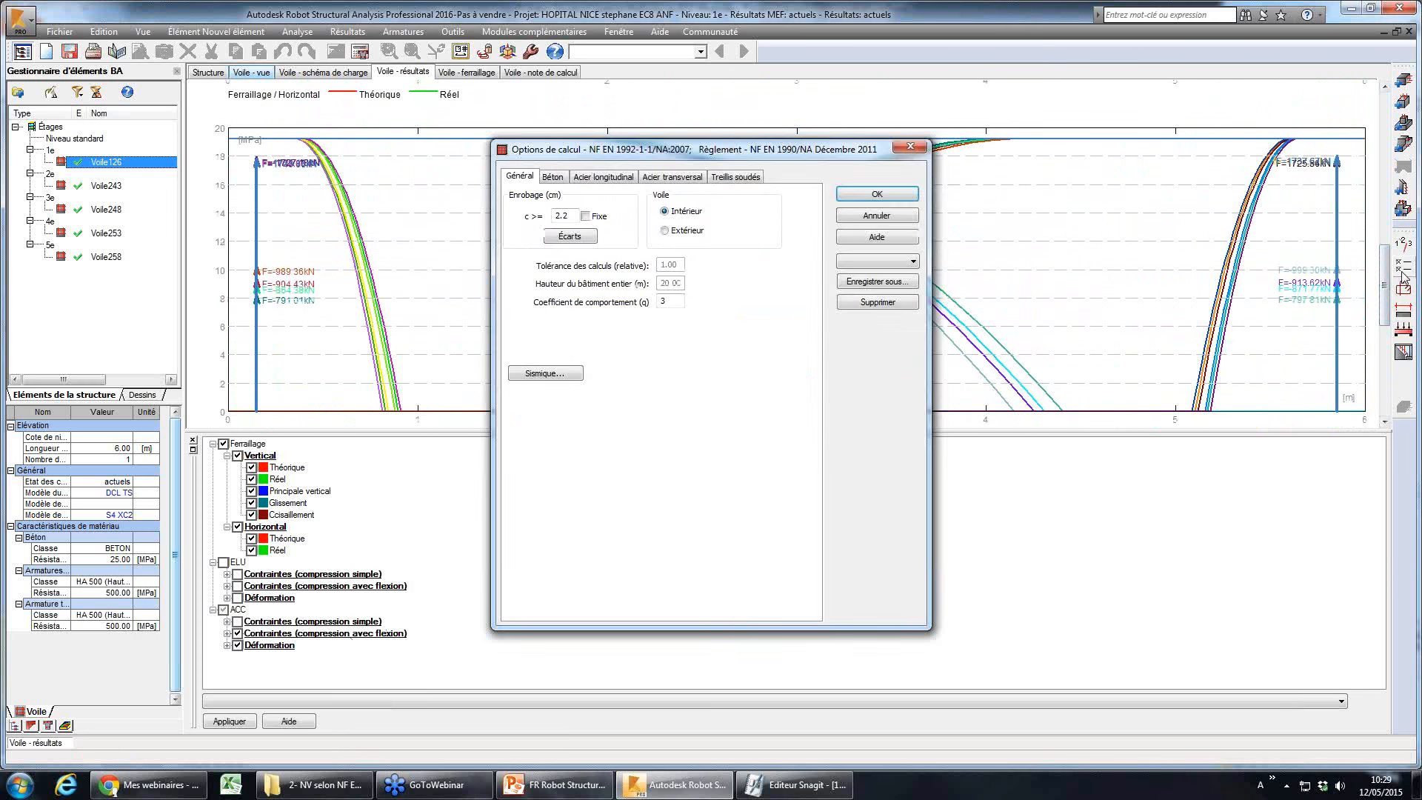
pyautogui.click(552, 179)
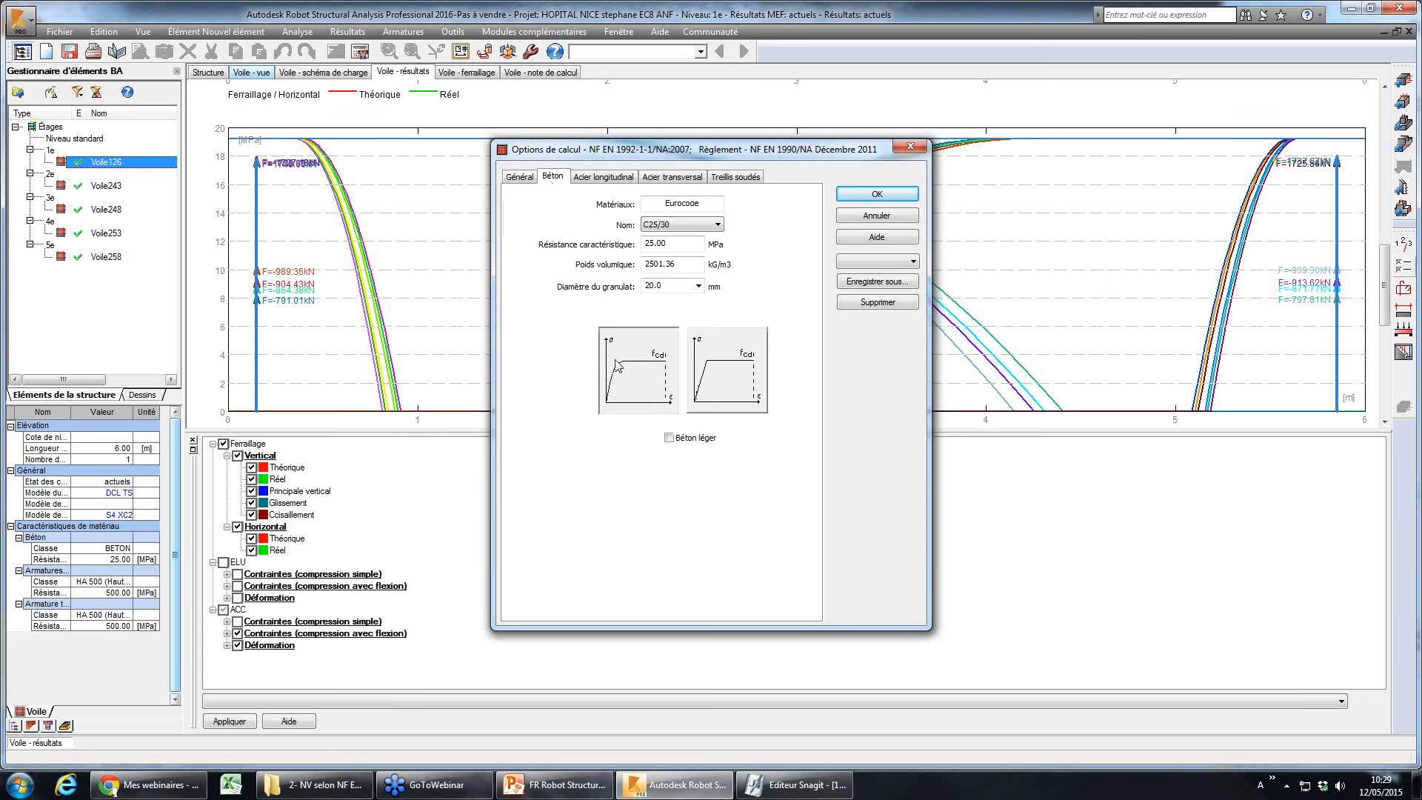
pyautogui.click(897, 216)
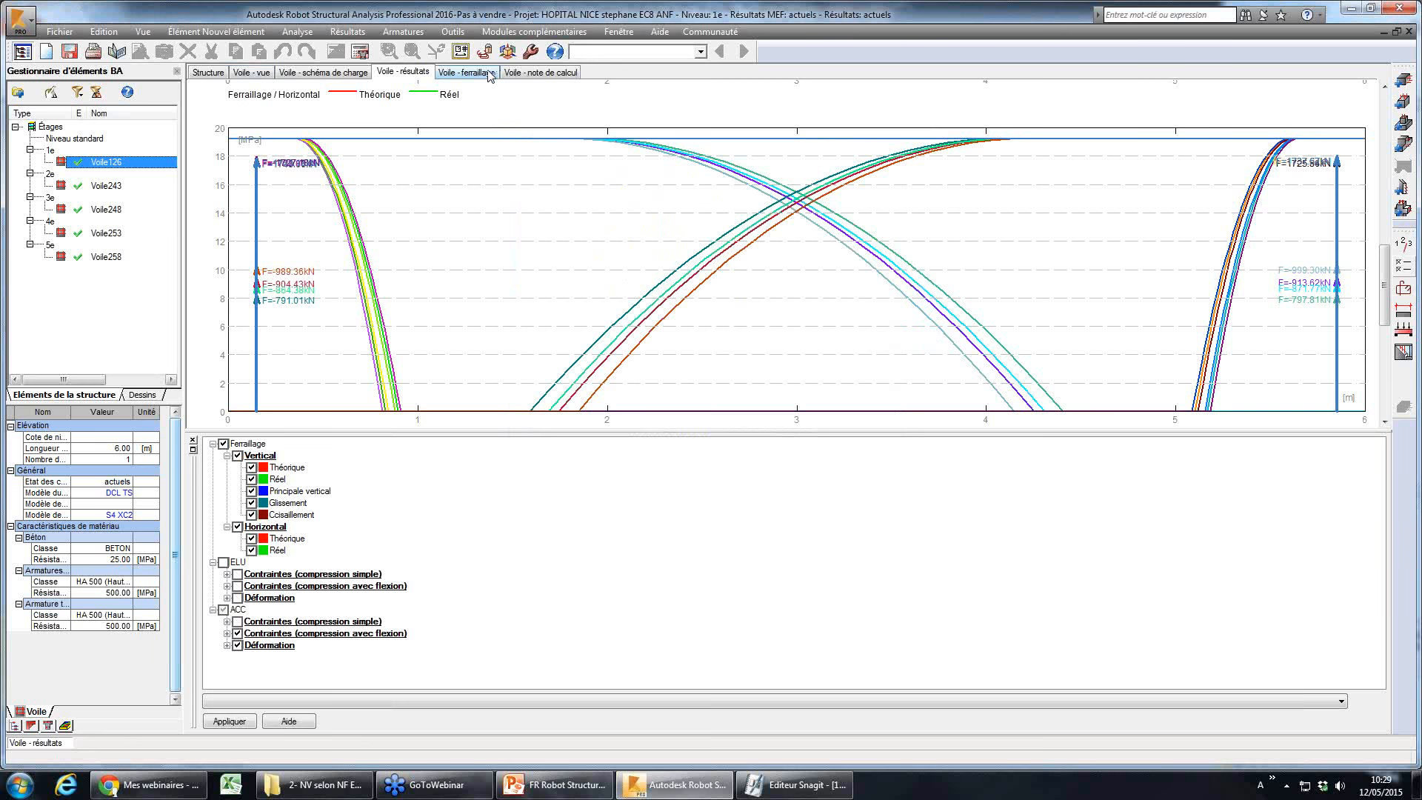
# - Inspect Voile126's reinforcement cage up close, look at the general reinforcement layout settings of its DCL TS model, and cancel them
pyautogui.click(477, 74)
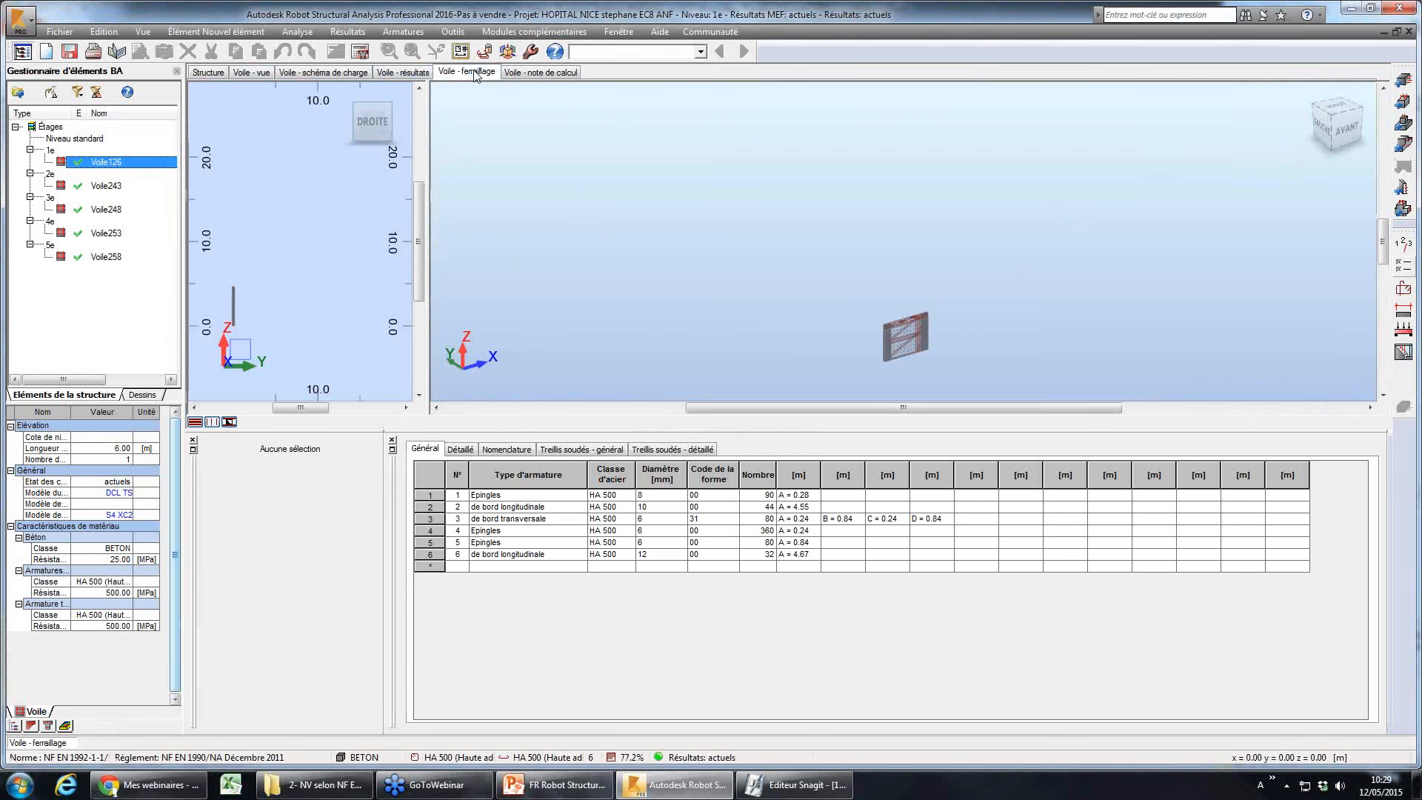
pyautogui.moveTo(1027, 312); pyautogui.dragTo(987, 238, button='middle')
pyautogui.scroll(5, 870, 251)
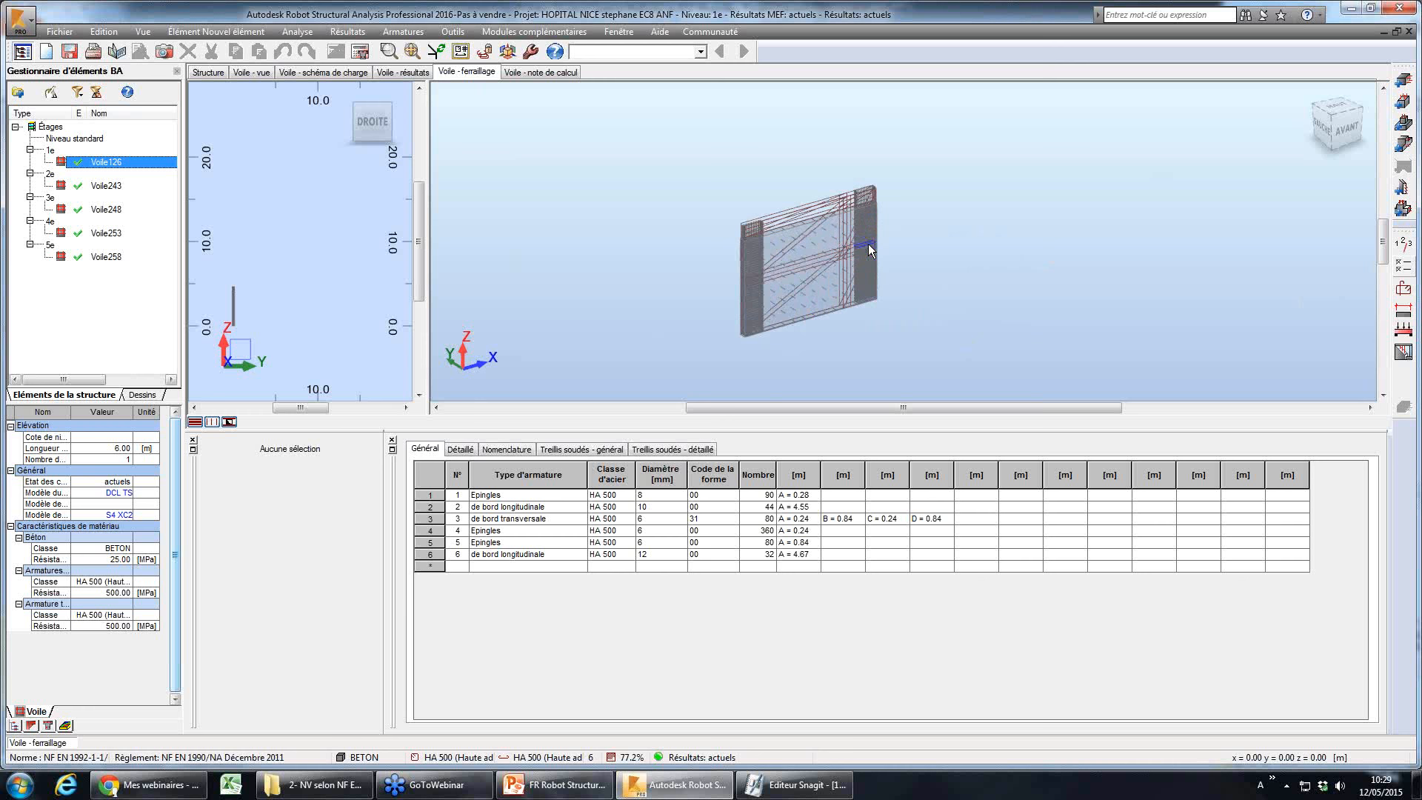
pyautogui.scroll(4, 870, 252)
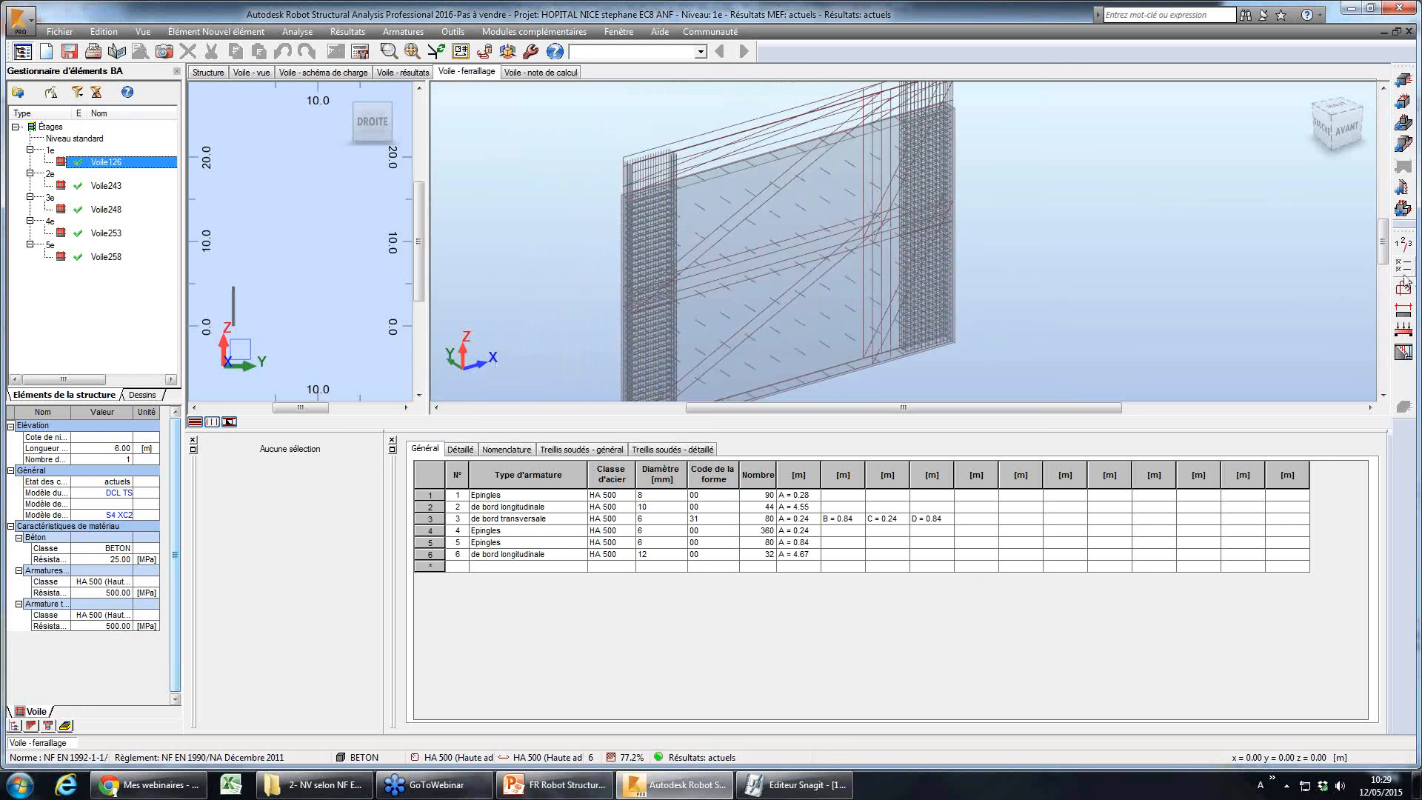
pyautogui.click(1403, 286)
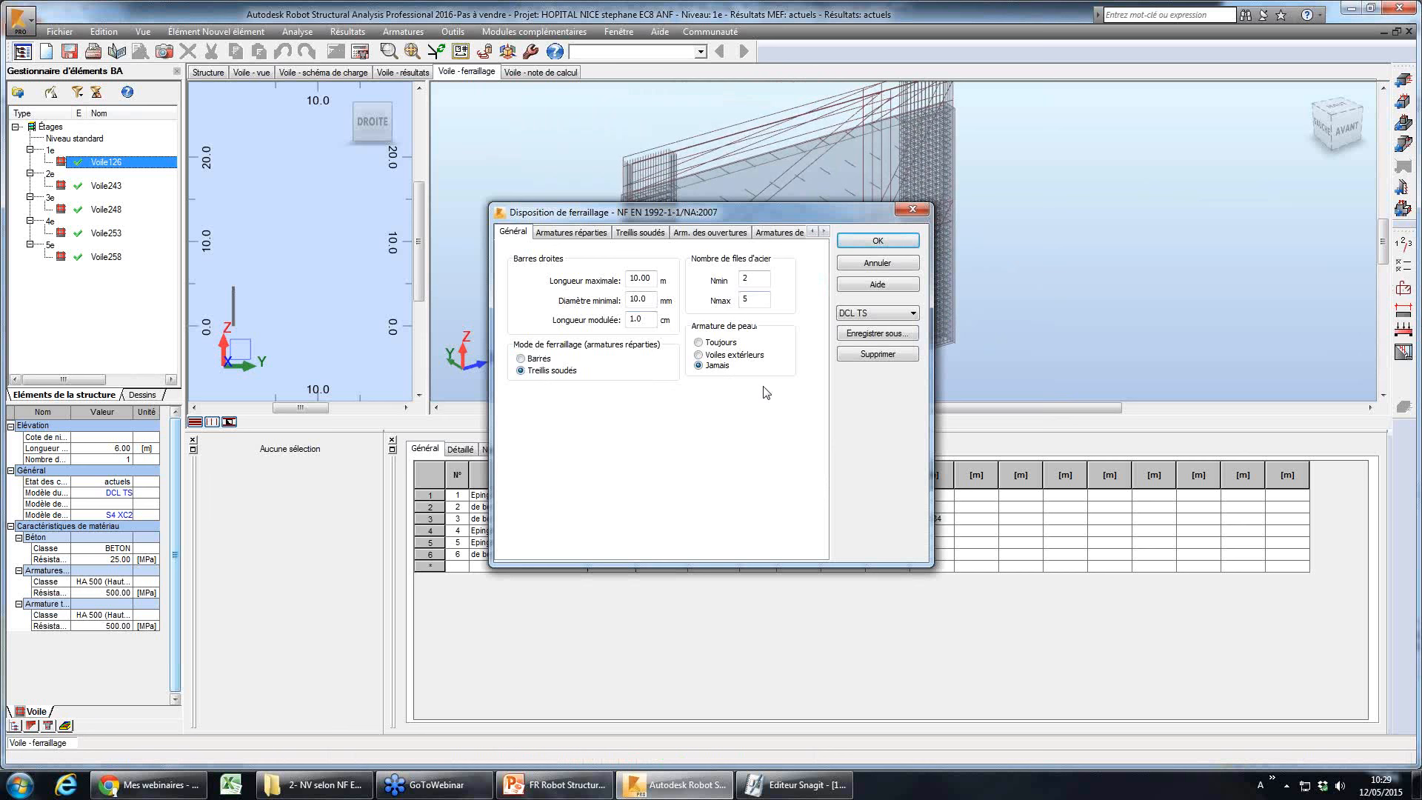
pyautogui.click(870, 264)
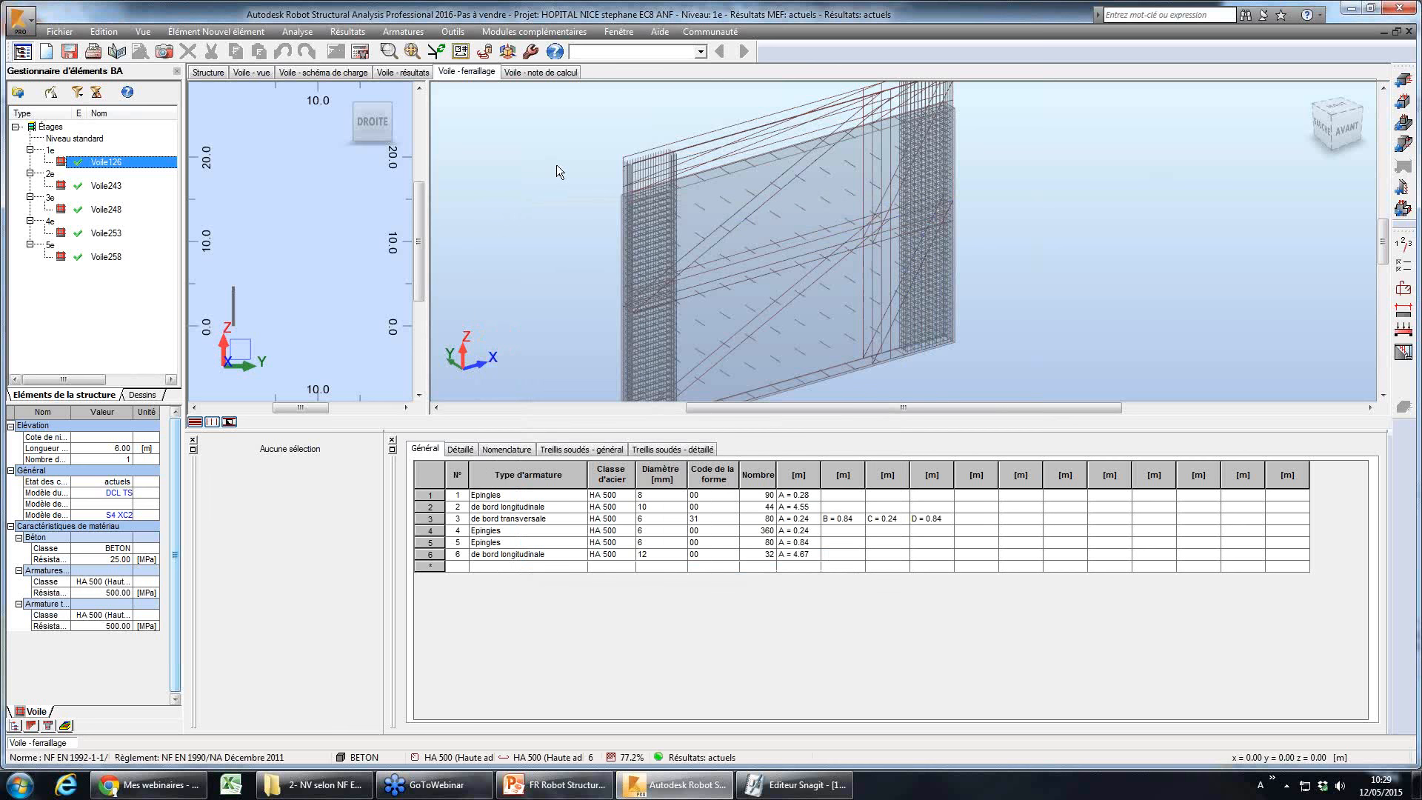
# - Read Voile126's calculation note from the material data through the diagrams to the Φ coefficient formula in section 2.5.2.4
pyautogui.click(540, 72)
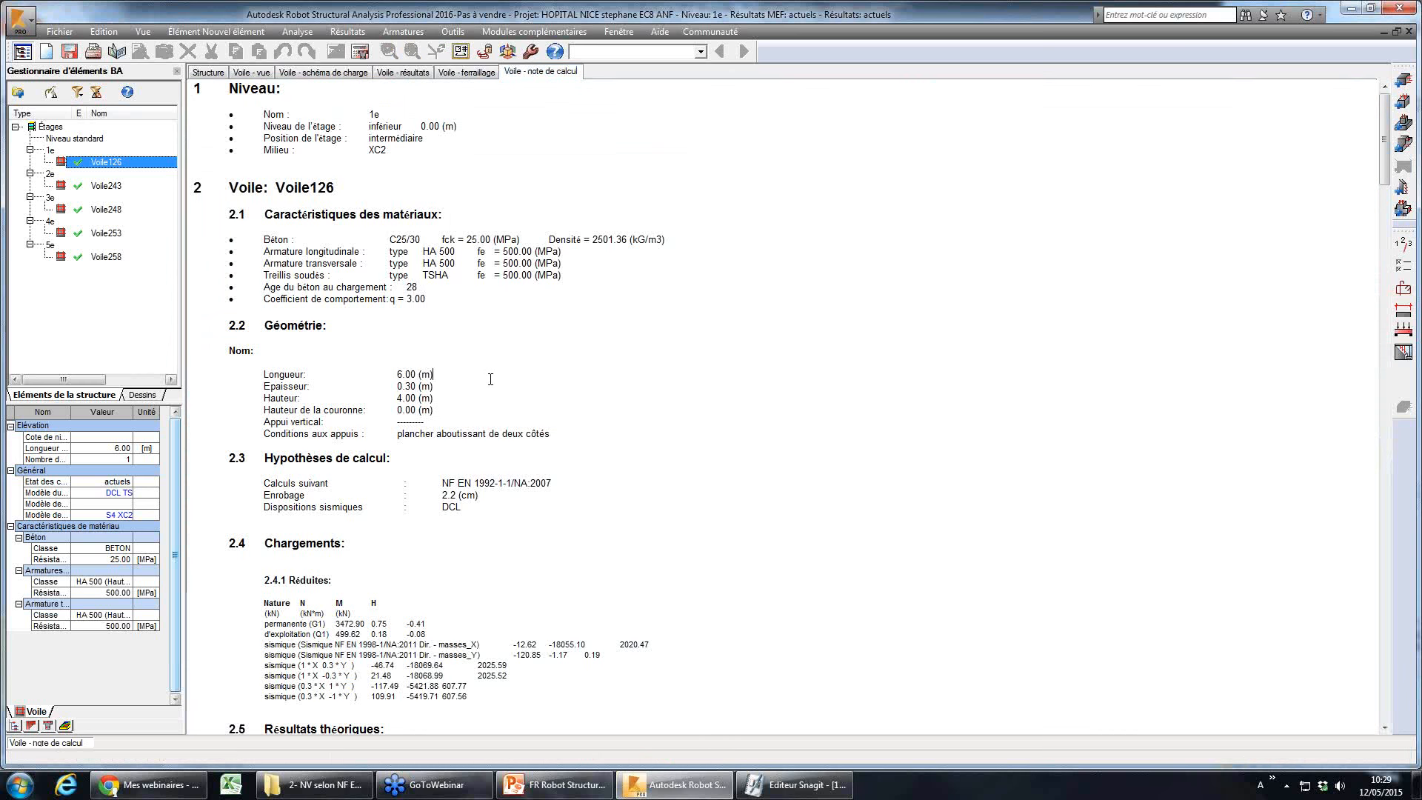
pyautogui.scroll(-10, 490, 379)
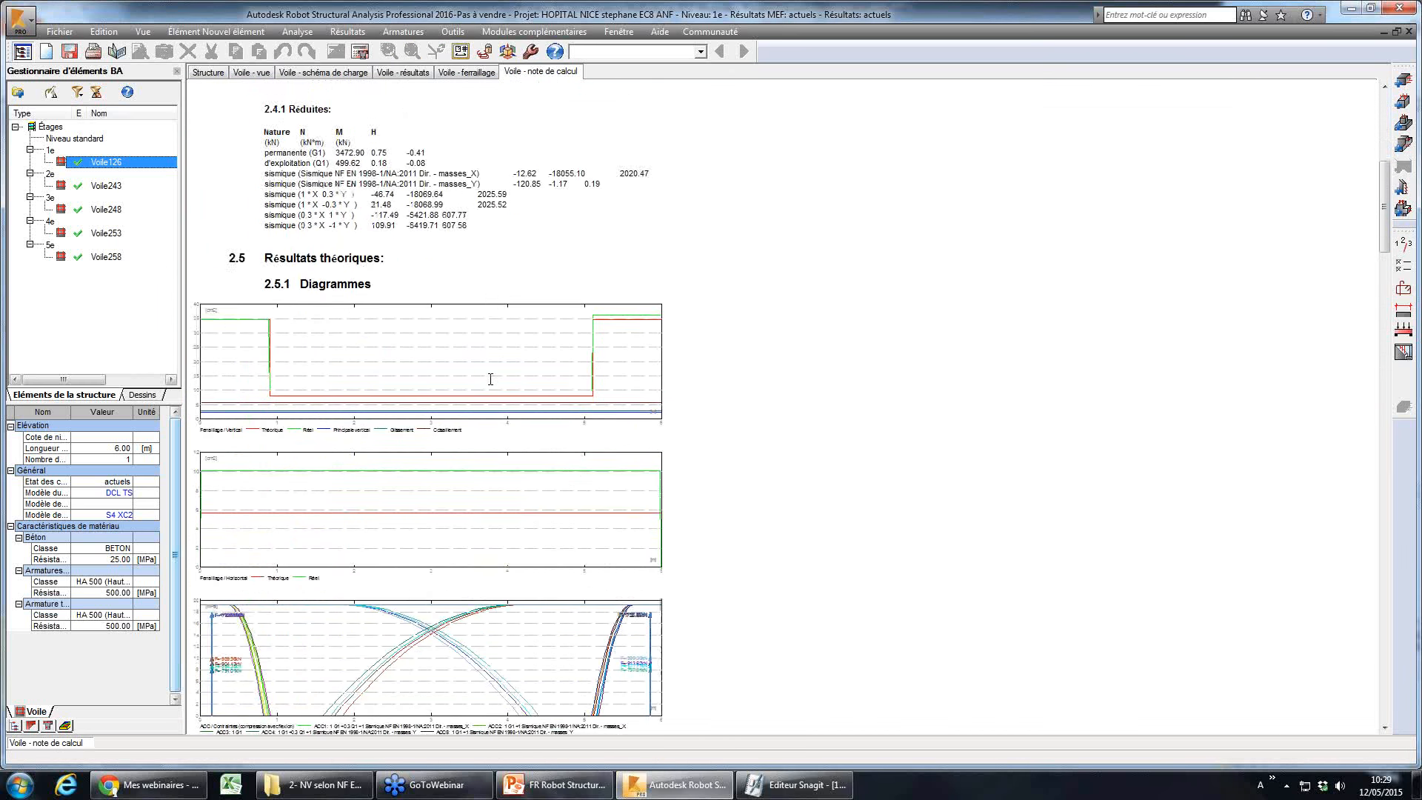
pyautogui.scroll(-20, 490, 379)
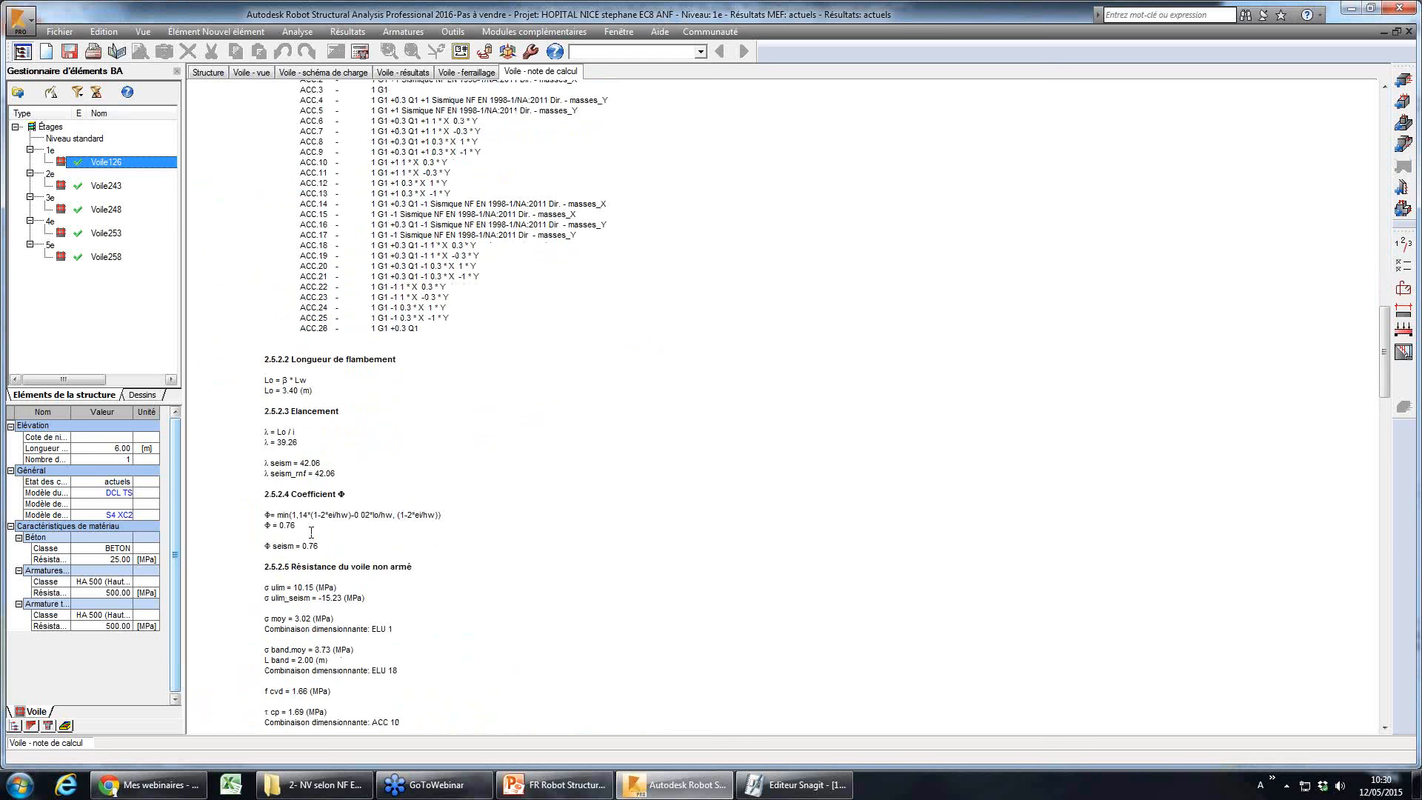
pyautogui.moveTo(254, 511); pyautogui.dragTo(449, 515)
pyautogui.click(452, 657)
pyautogui.scroll(-1, 449, 657)
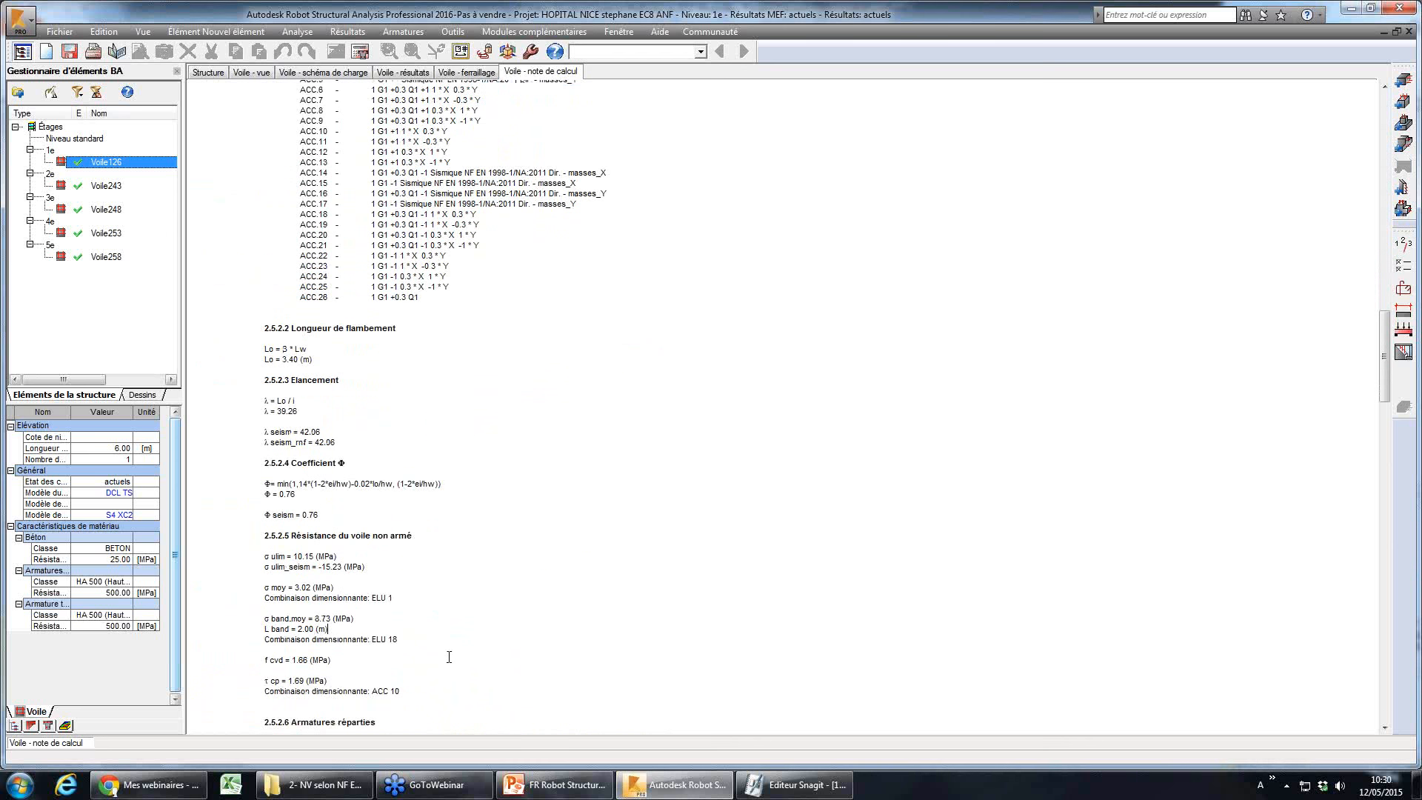
# - Read the edge reinforcement results in the calculation note, including the seismic confinement requirements for the left edge in section 2.5.2.7.1.4
pyautogui.scroll(-10, 449, 657)
pyautogui.scroll(-7, 441, 652)
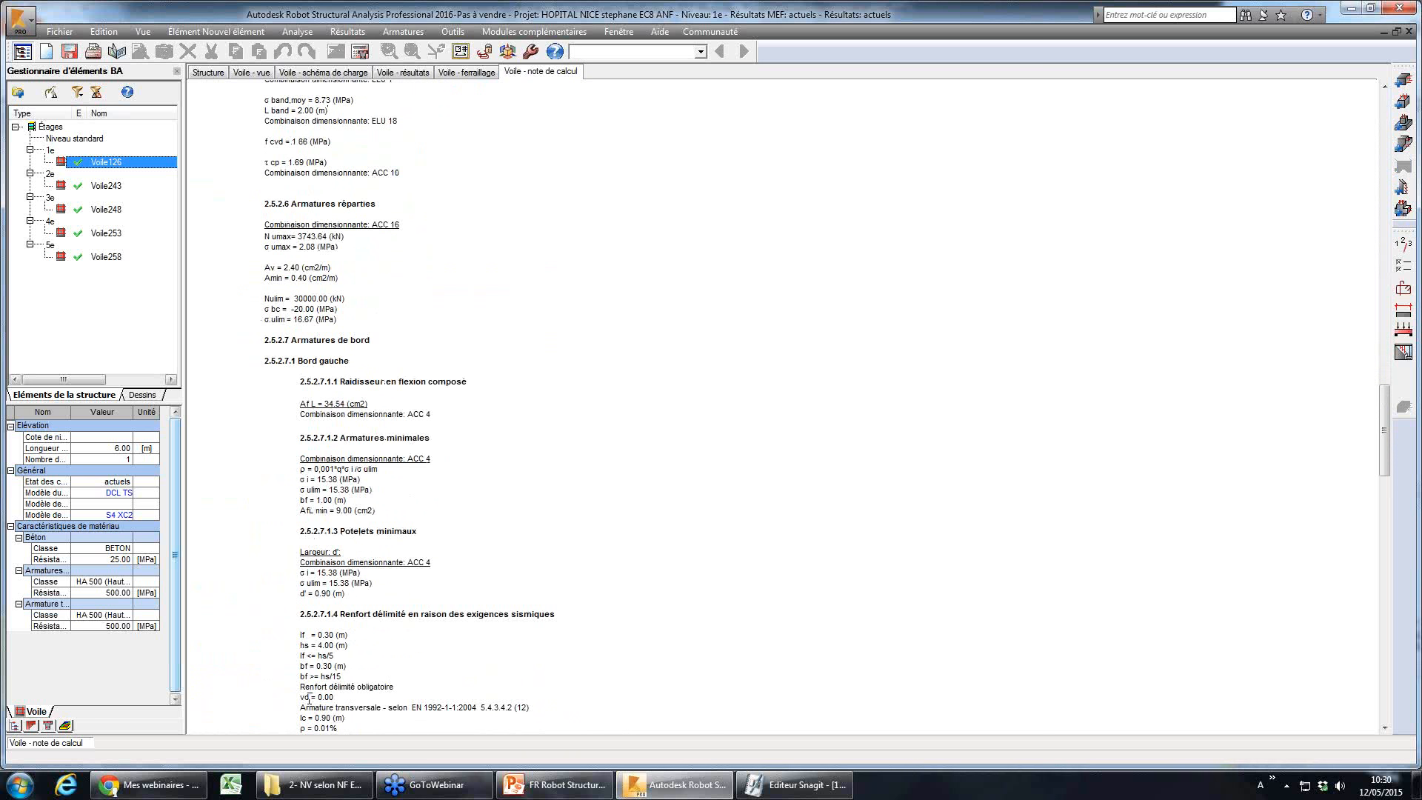
pyautogui.moveTo(308, 698); pyautogui.dragTo(542, 724)
pyautogui.click(587, 663)
pyautogui.scroll(-1, 588, 664)
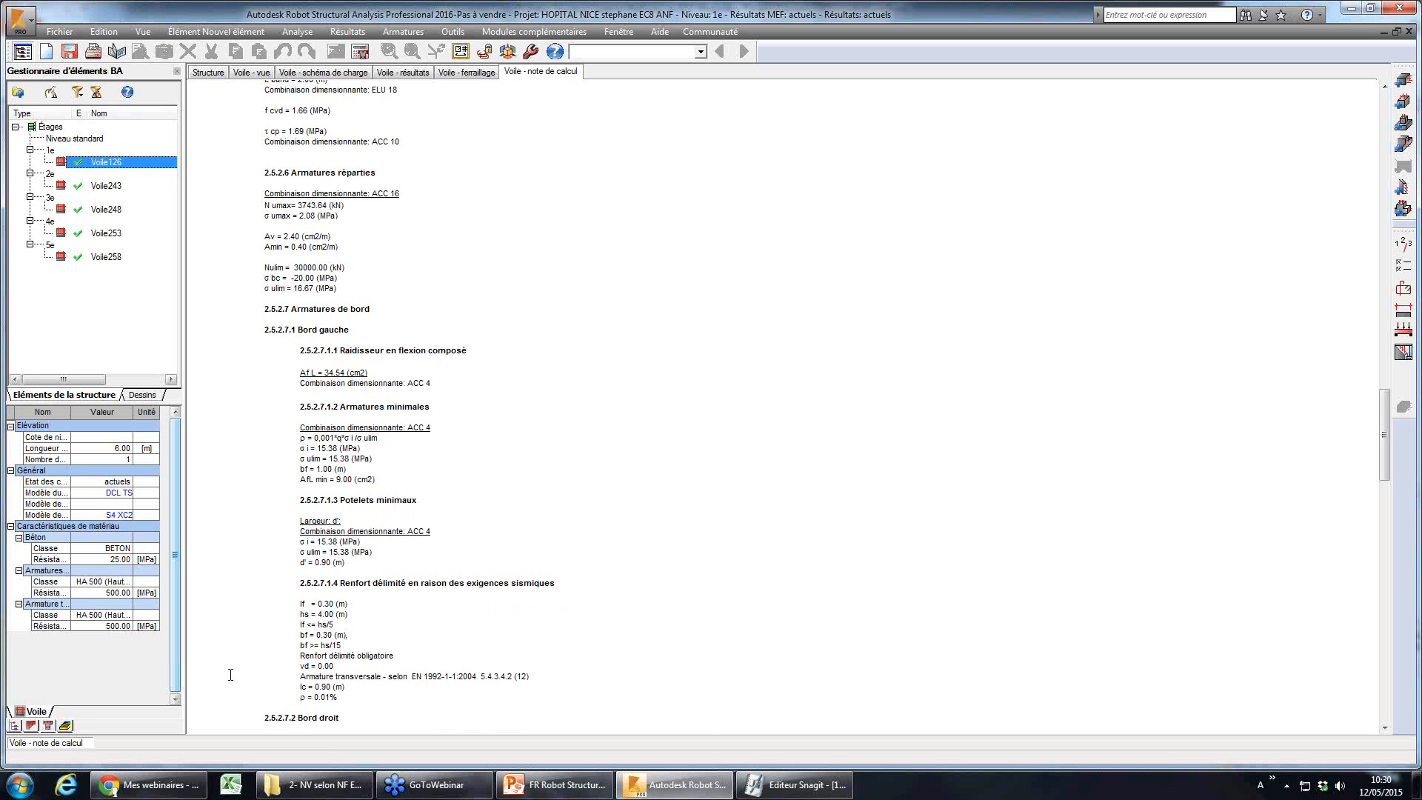
# - Return to Voile126's reinforcement view, switch to the PowerPoint presentation, and run the slideshow on to the FFB deflection slide
pyautogui.click(465, 73)
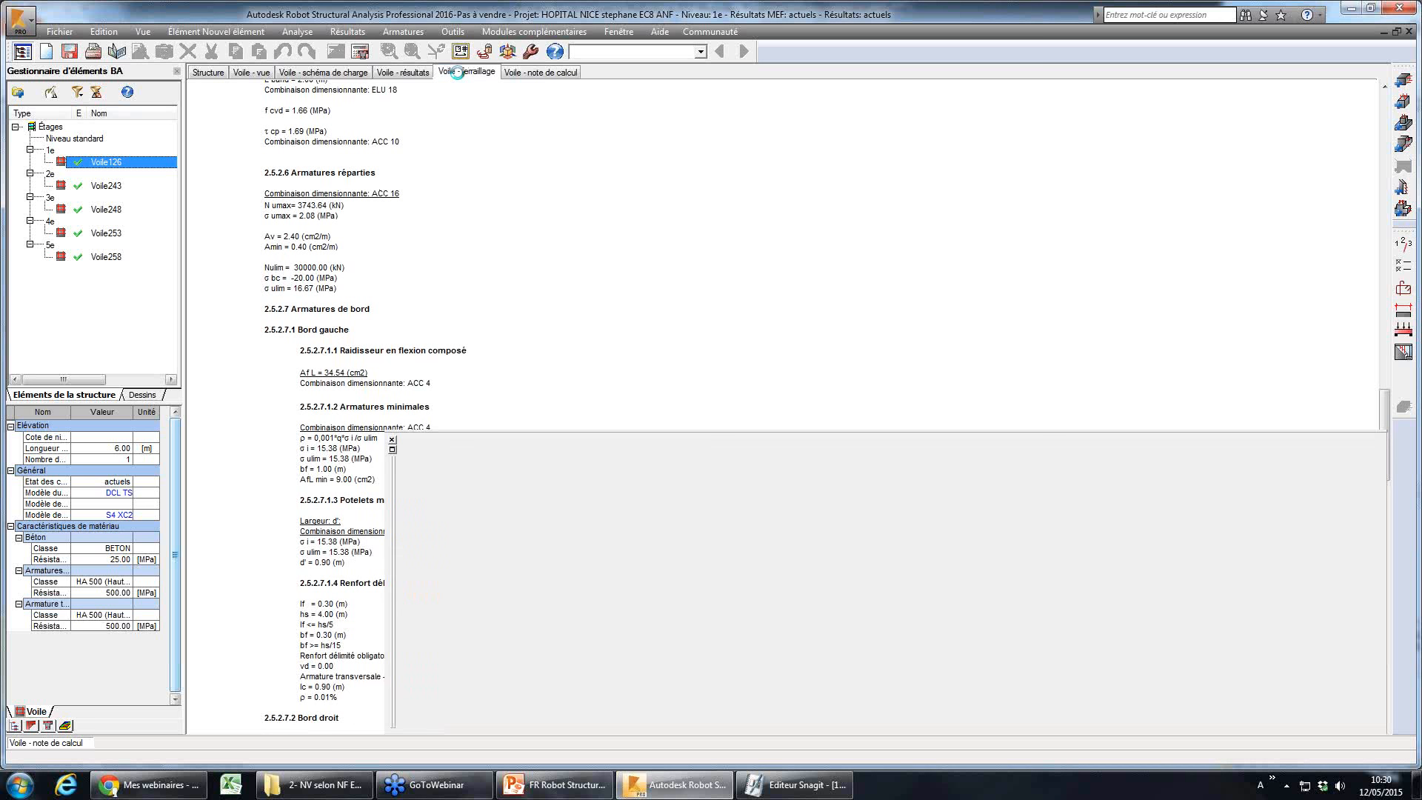
pyautogui.click(552, 786)
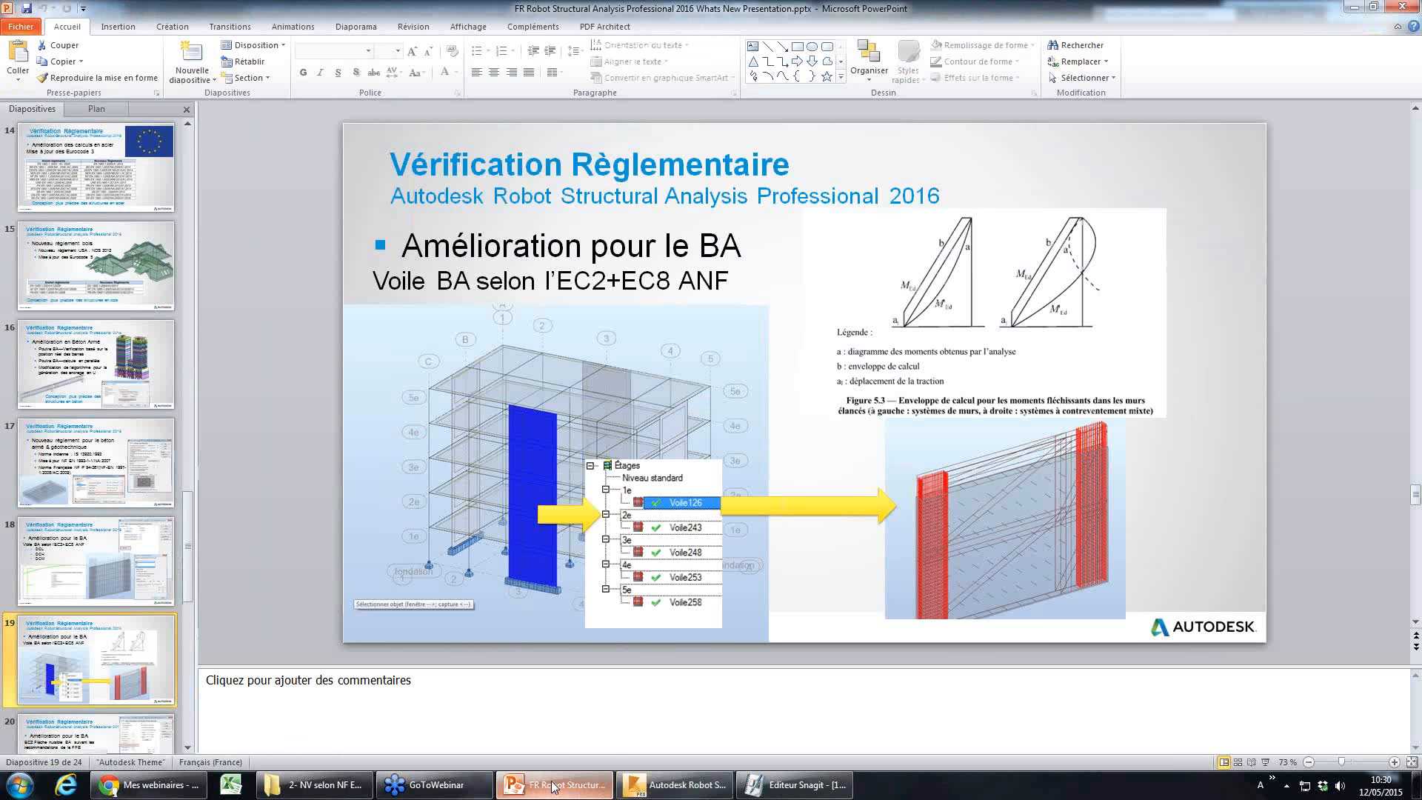
pyautogui.click(1266, 762)
pyautogui.press('Right')
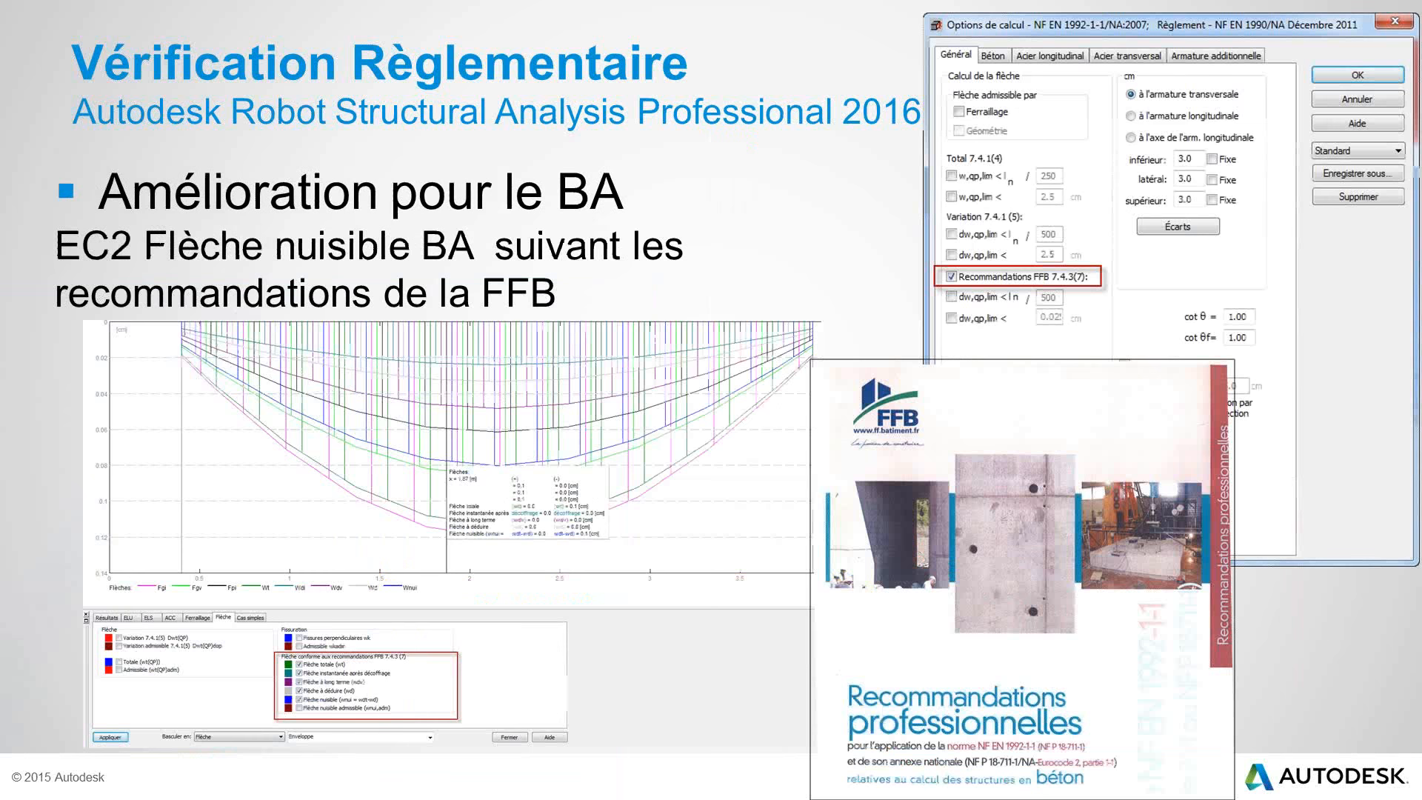
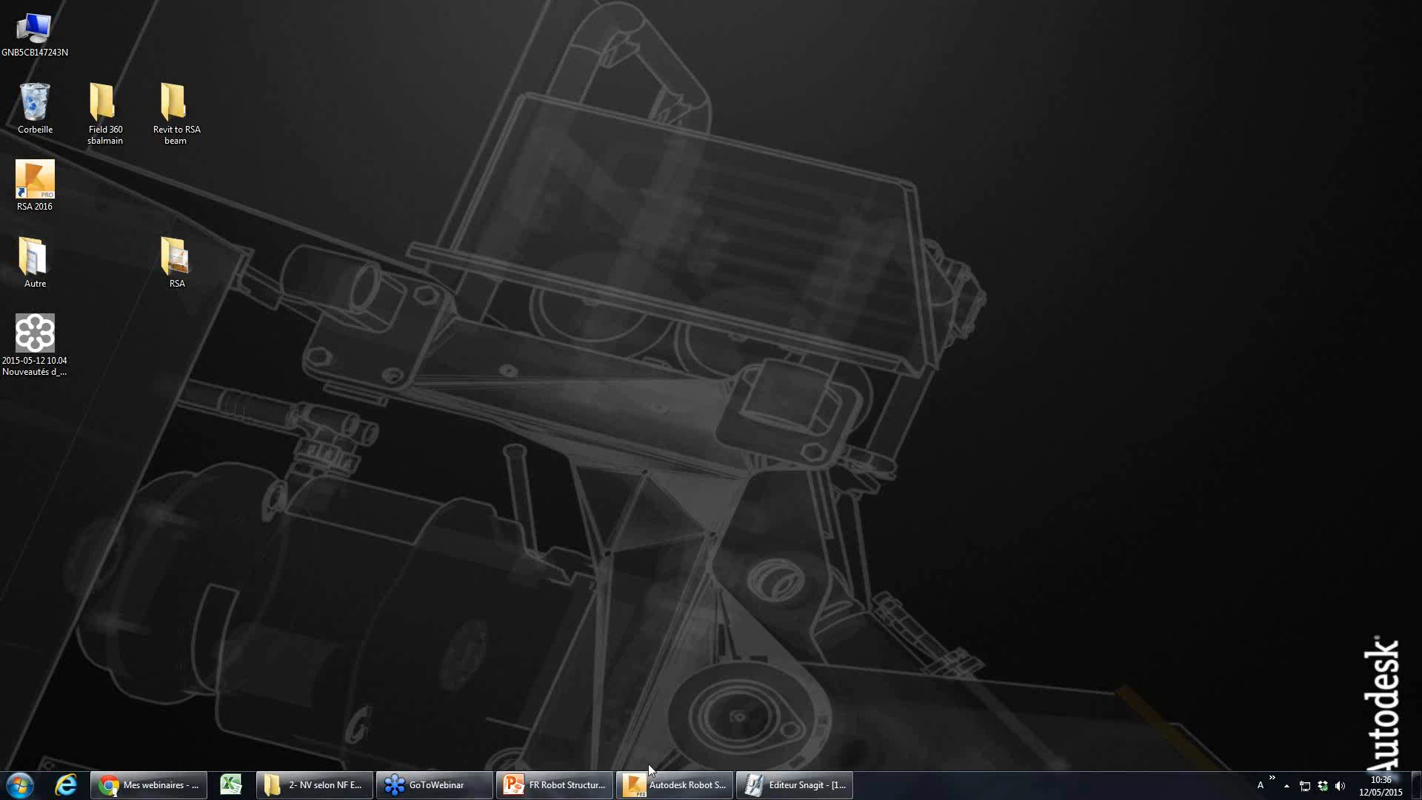
# - Switch back to Robot and create a new plane frame project, discarding the changes to the T2 wnui_EC2_NF_FFB project
pyautogui.click(662, 789)
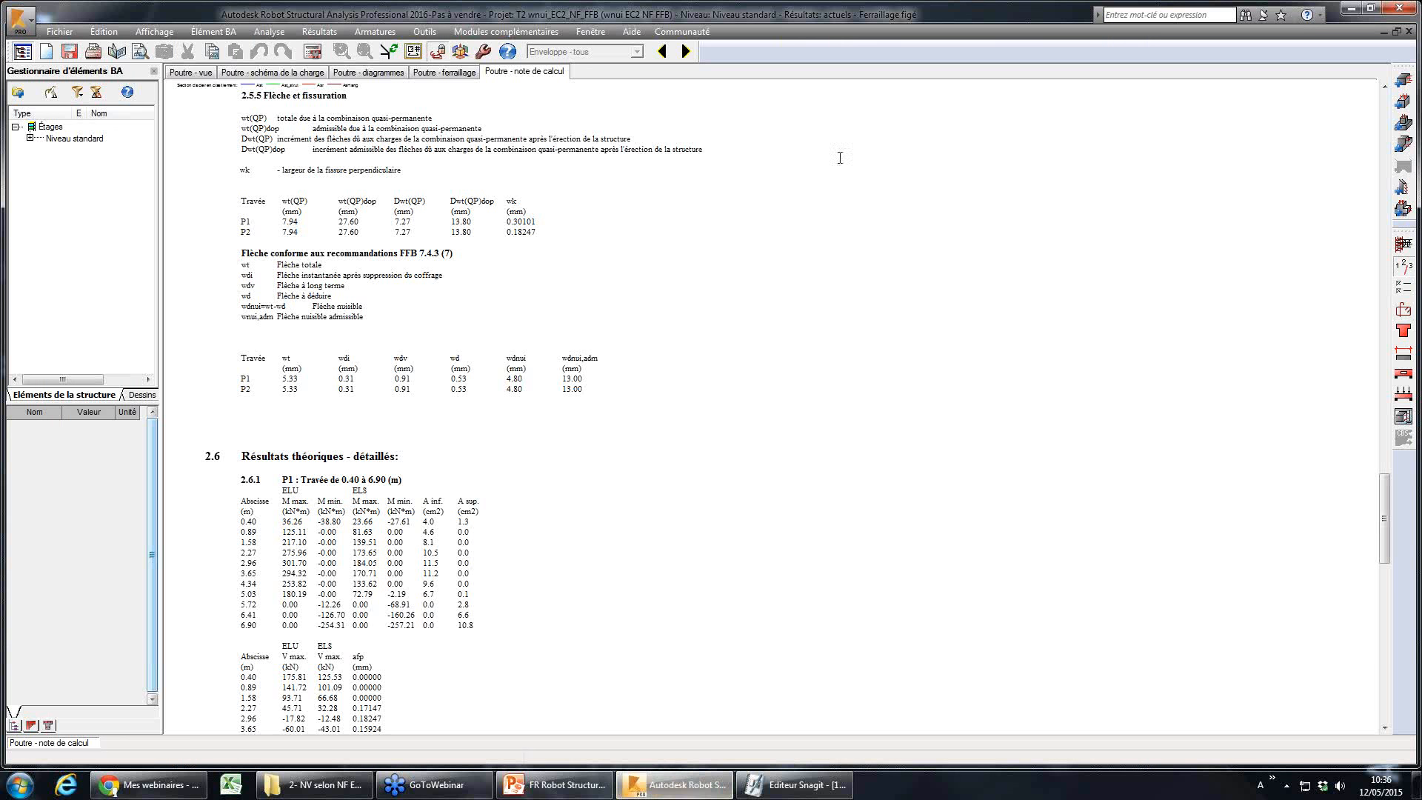
pyautogui.click(59, 31)
pyautogui.click(74, 47)
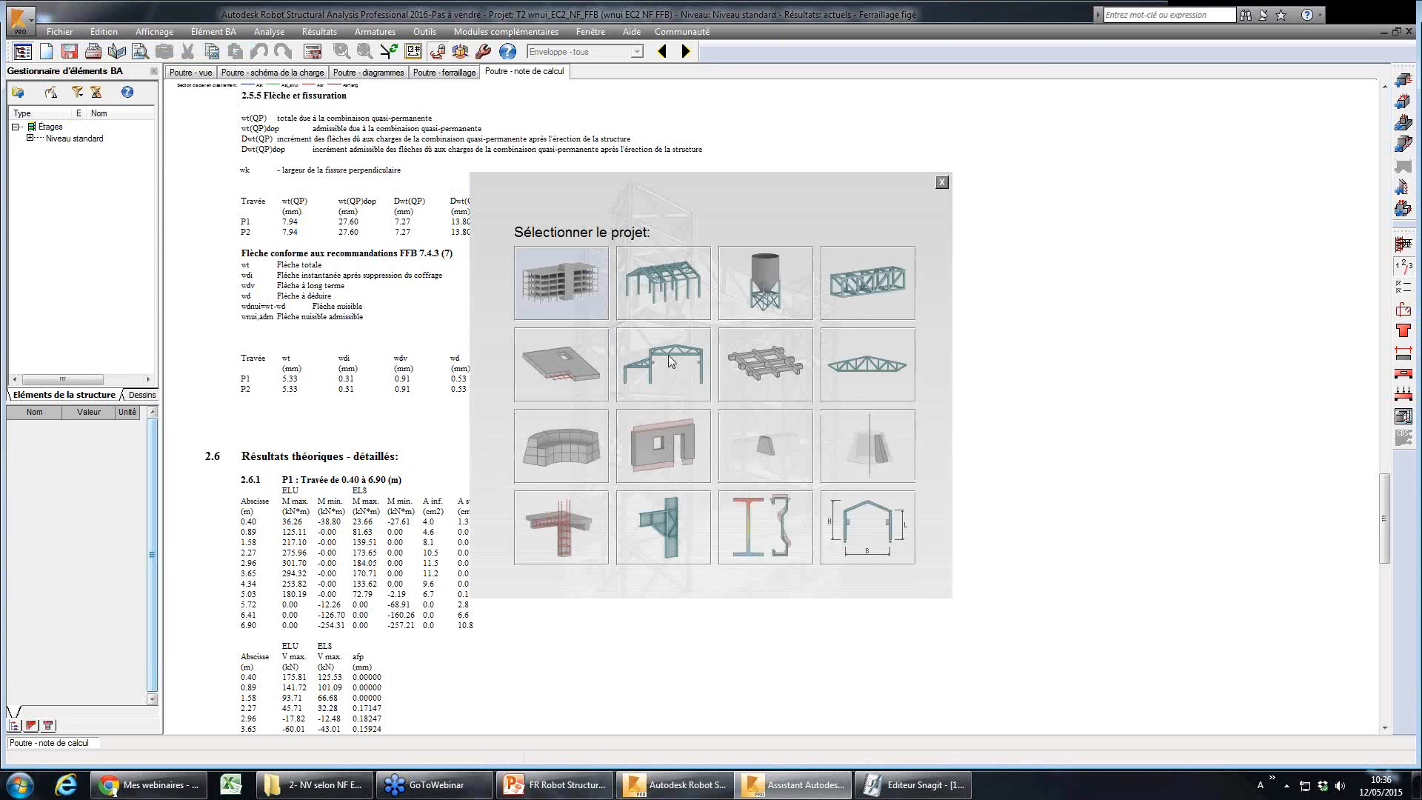
pyautogui.click(643, 357)
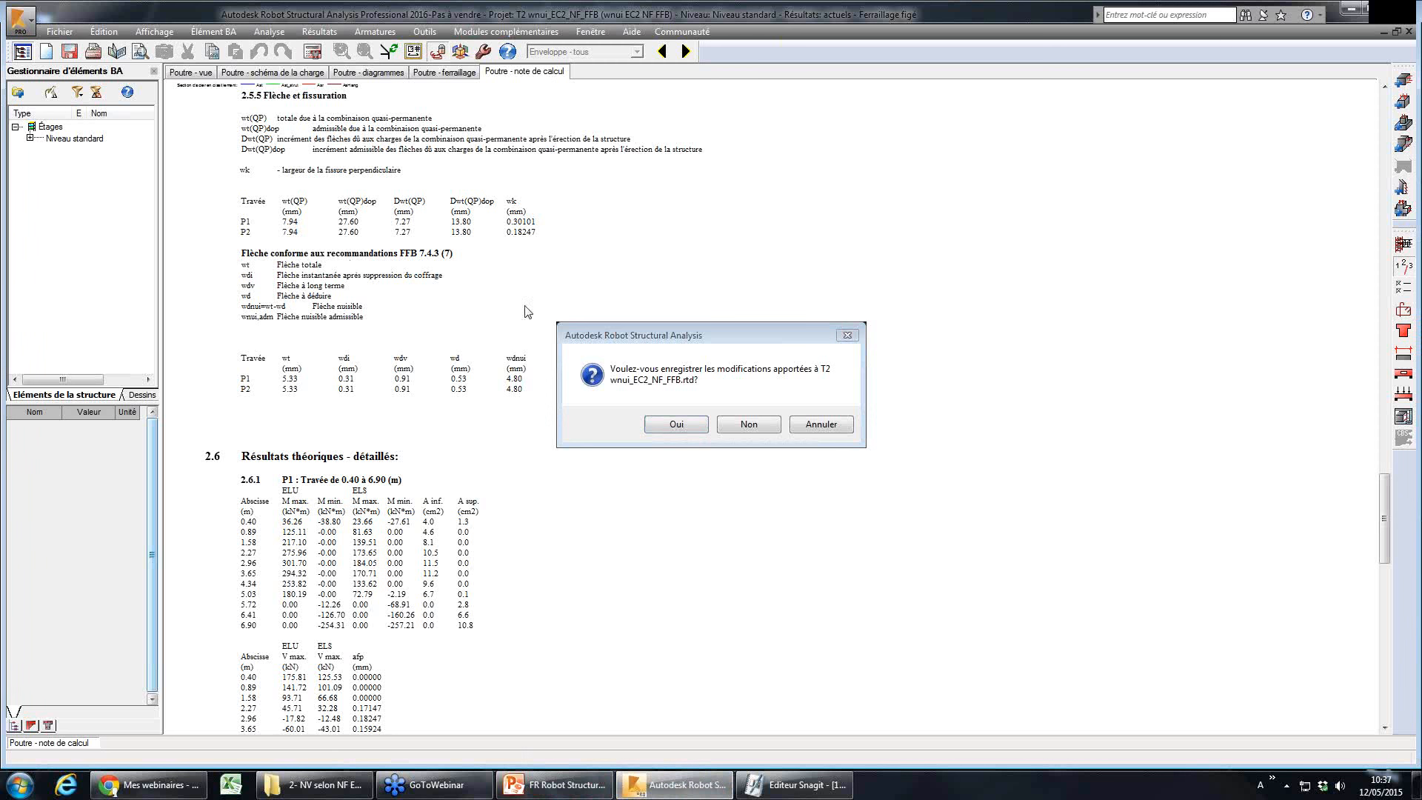
pyautogui.click(730, 419)
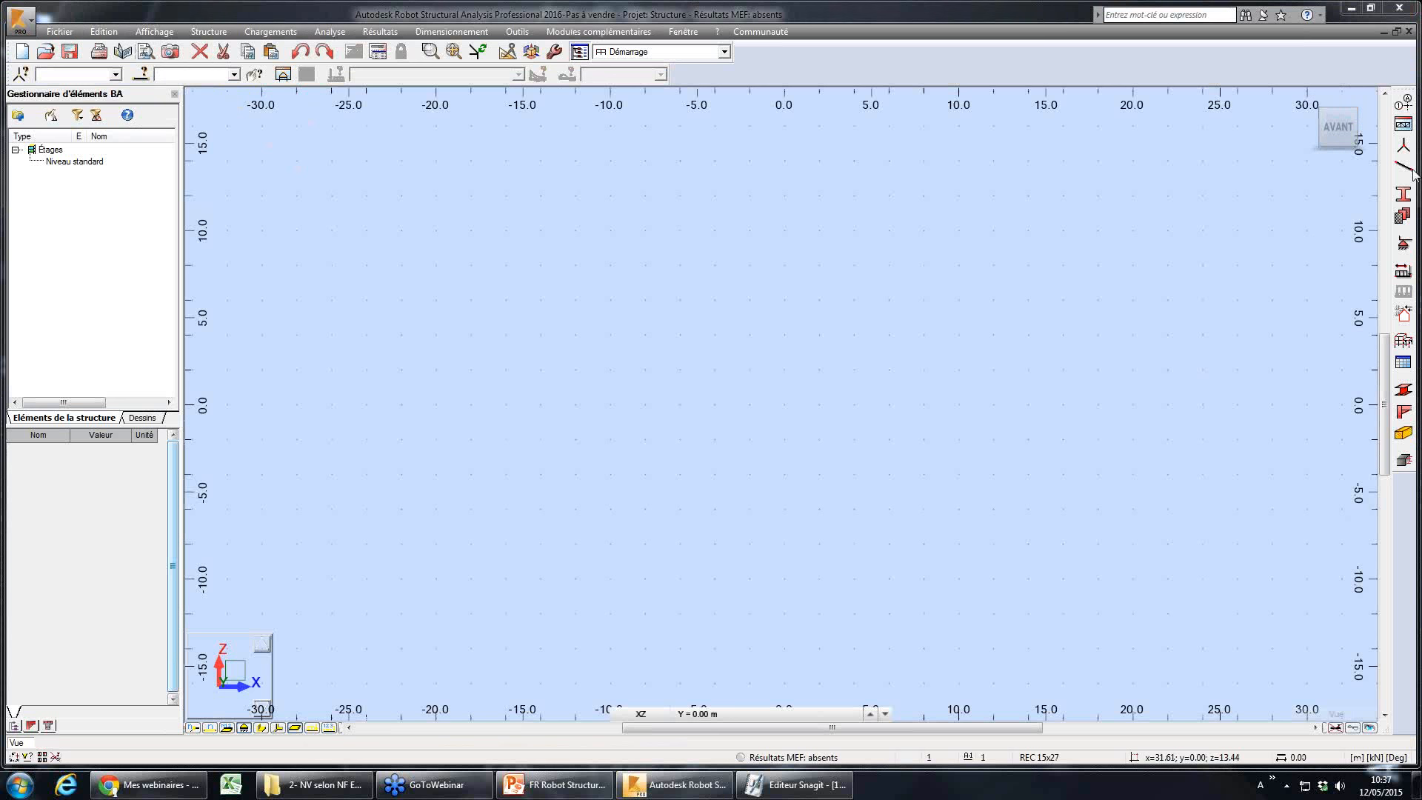
# - Open the definition of the IPE 300 bar section and enable its elasto-plastic analysis
pyautogui.click(1402, 194)
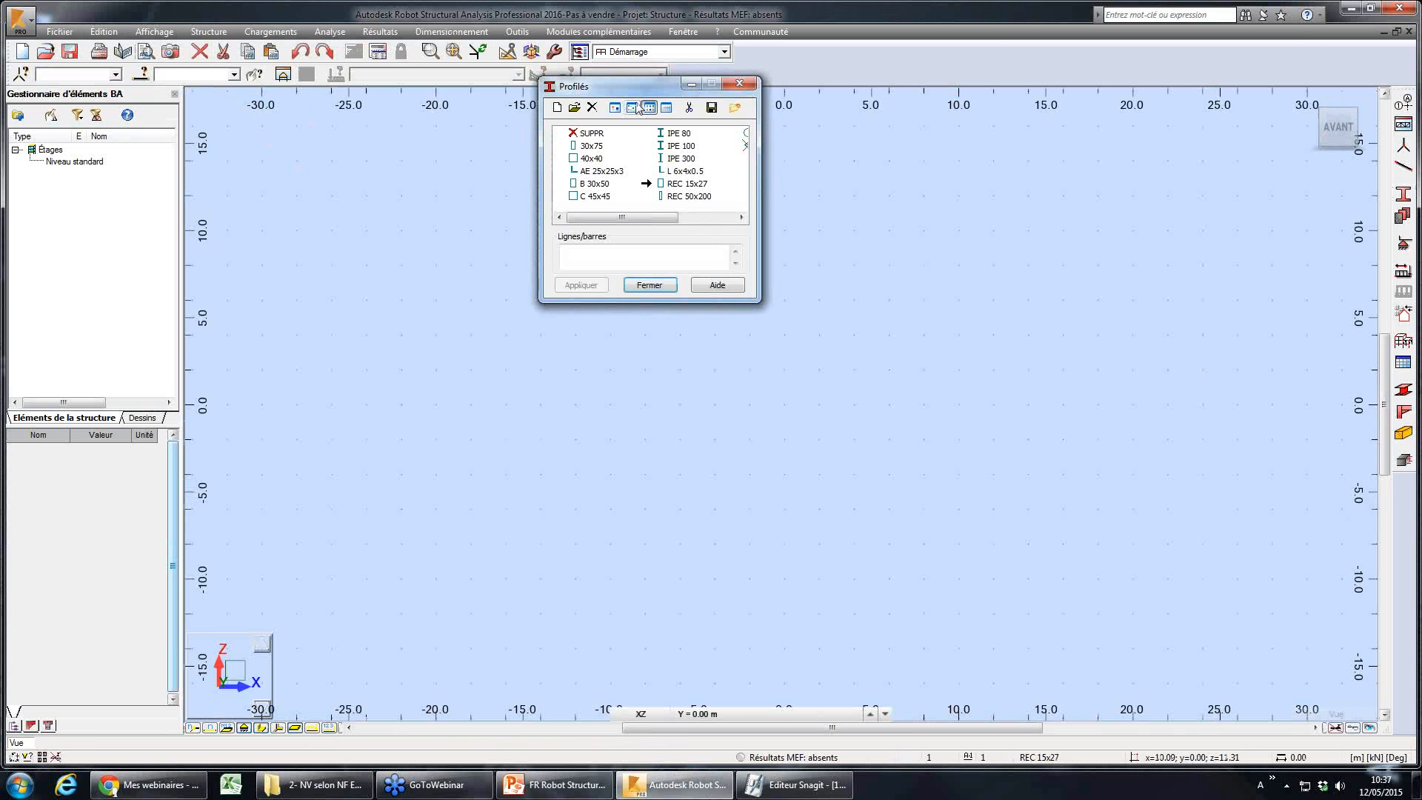
pyautogui.moveTo(628, 83); pyautogui.dragTo(1102, 173)
pyautogui.click(1146, 249)
pyautogui.doubleClick(1142, 249)
pyautogui.moveTo(1188, 260); pyautogui.dragTo(1130, 186)
pyautogui.click(1168, 411)
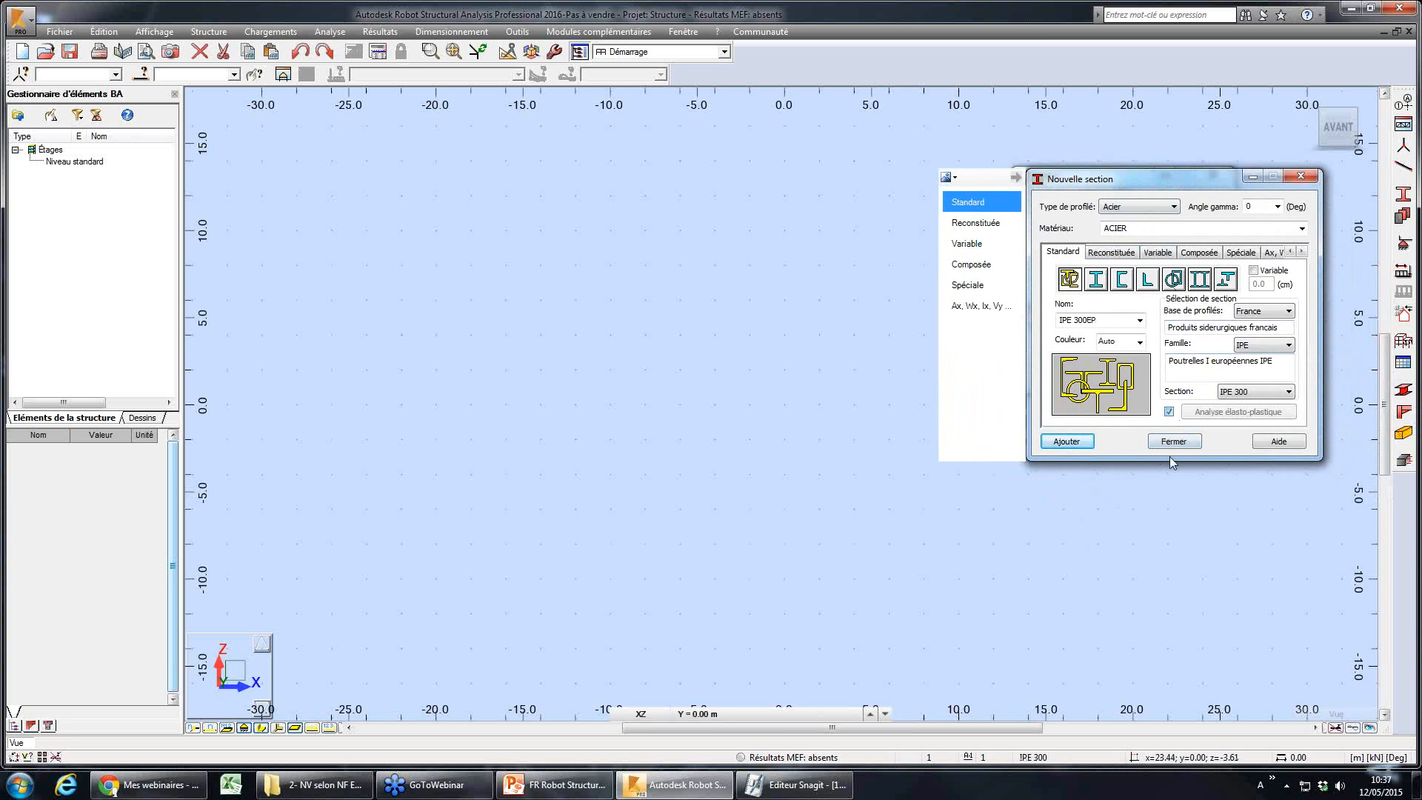
# - Review the IPE 300 elasto-plastic parameters, including section divisions, material model and unloading modes, and close the section definitions
pyautogui.click(1235, 412)
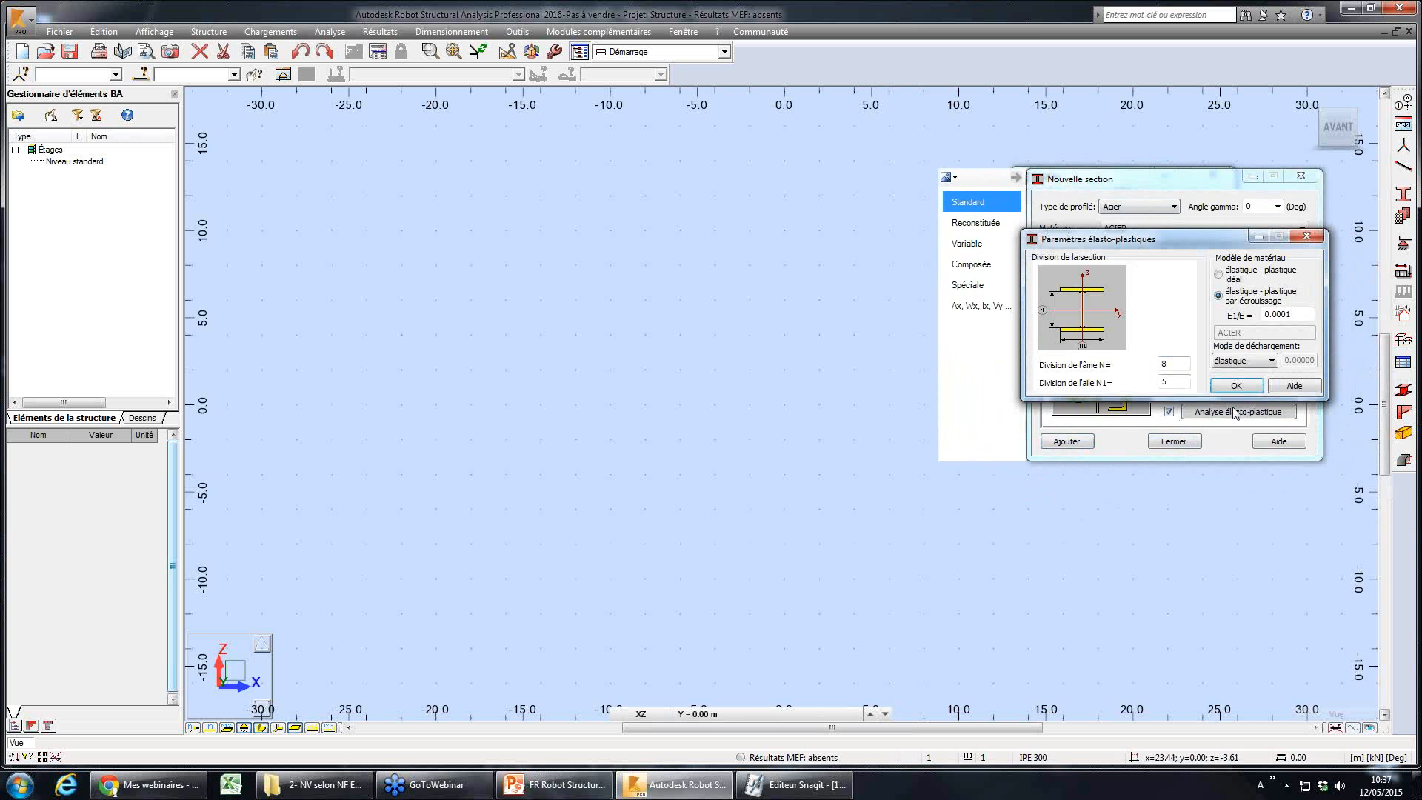
pyautogui.doubleClick(1178, 363)
pyautogui.doubleClick(1176, 383)
pyautogui.click(1264, 362)
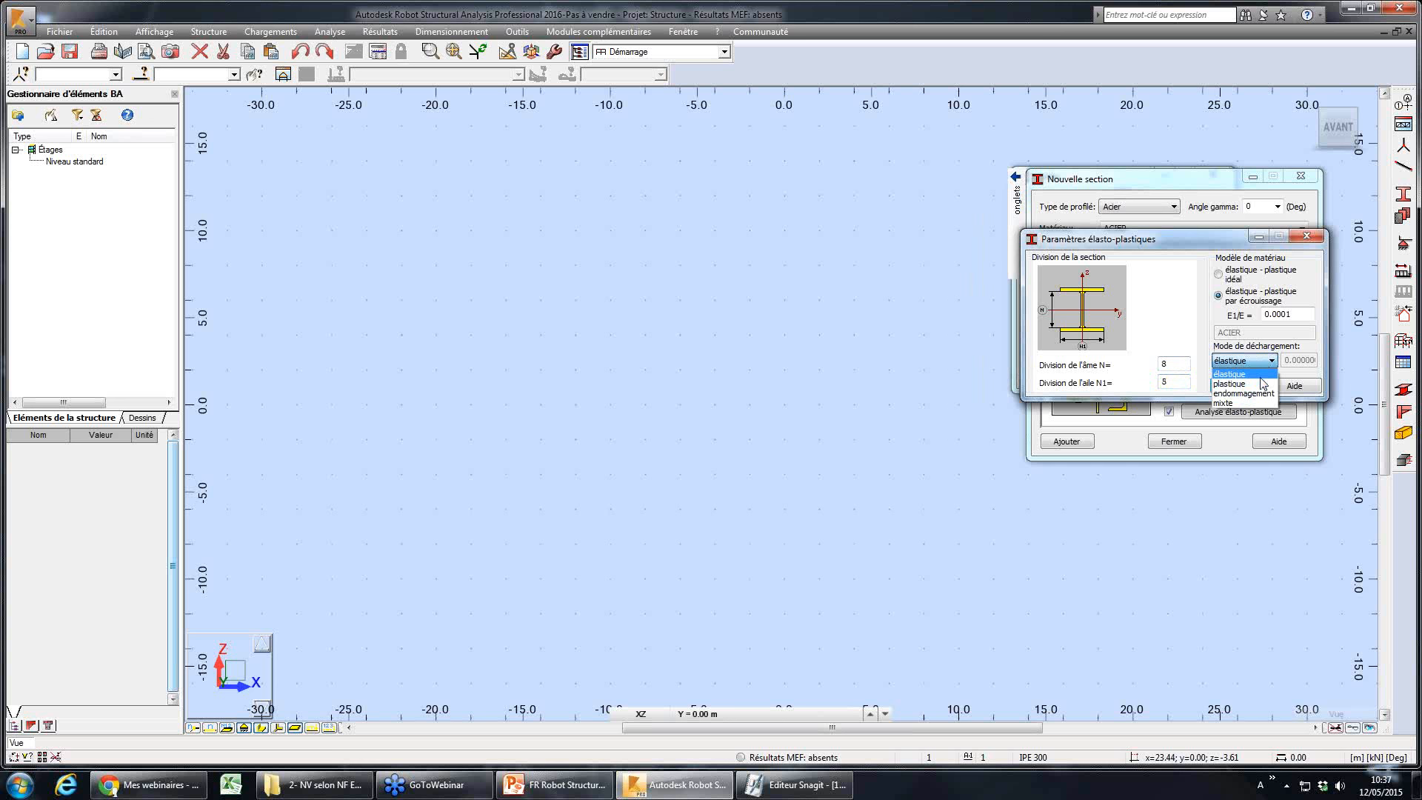
pyautogui.click(1273, 284)
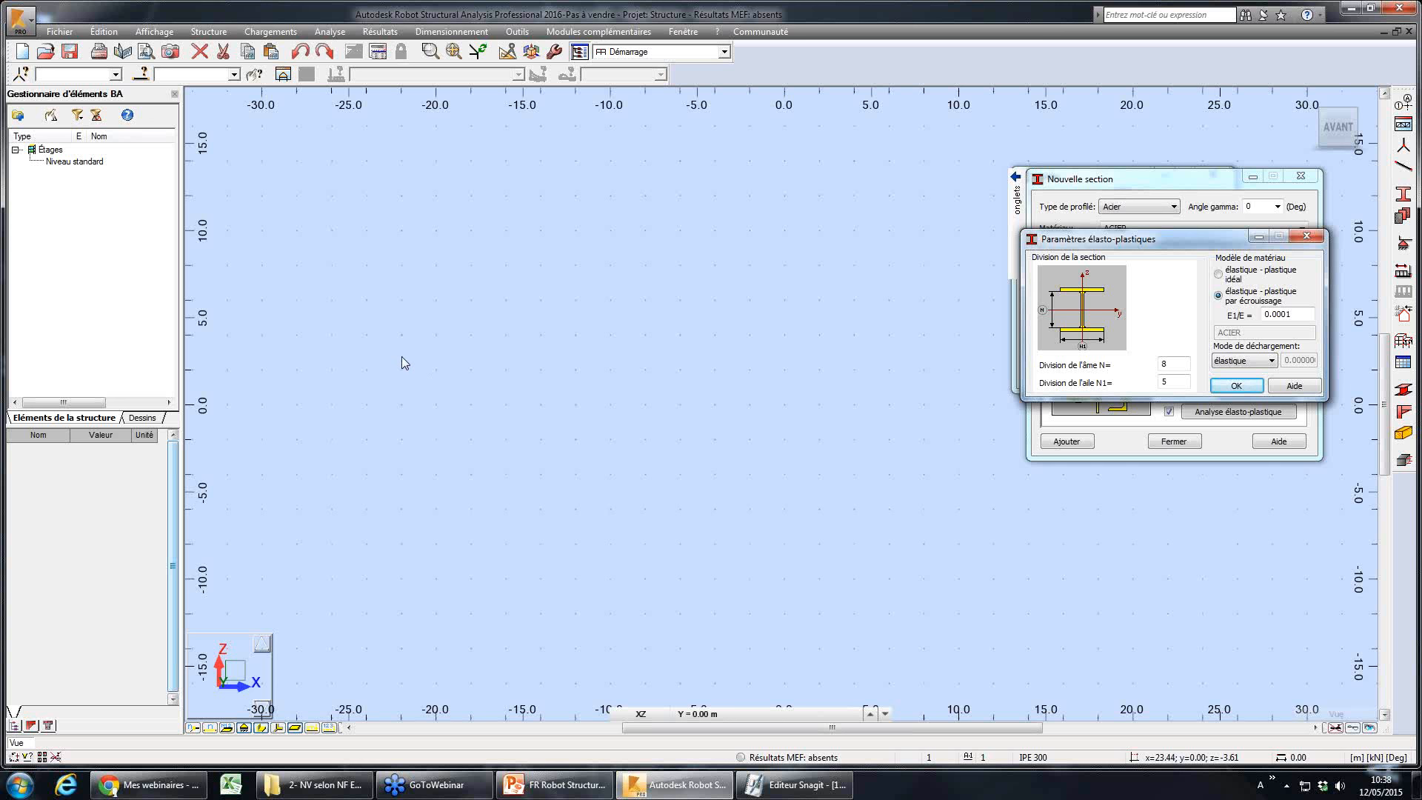
pyautogui.click(806, 499)
pyautogui.click(1235, 385)
pyautogui.click(1300, 177)
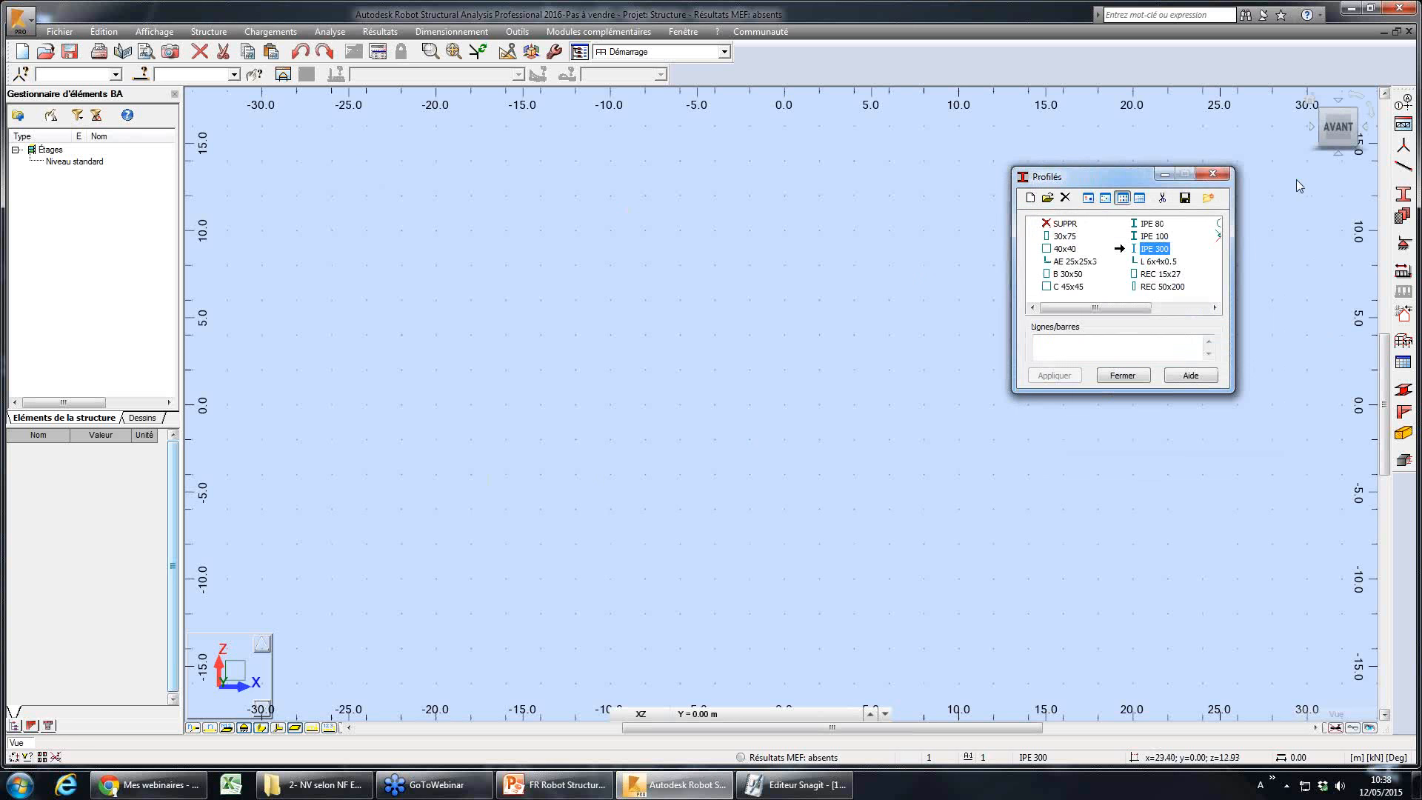
pyautogui.click(1212, 173)
# - Open the semelle.rtd project from the RSA subfolder 6- semelle BA
pyautogui.click(48, 52)
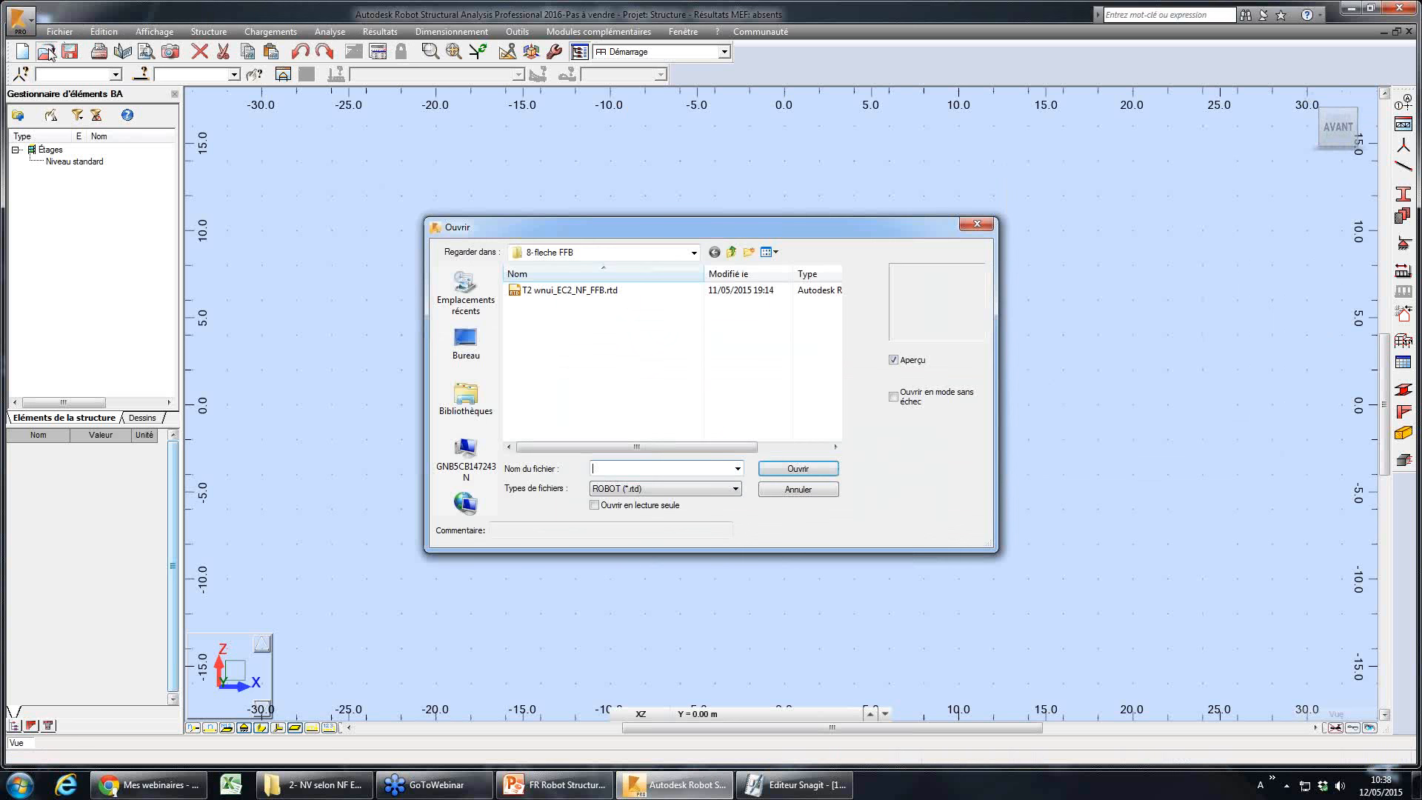
pyautogui.moveTo(835, 240); pyautogui.dragTo(1090, 240)
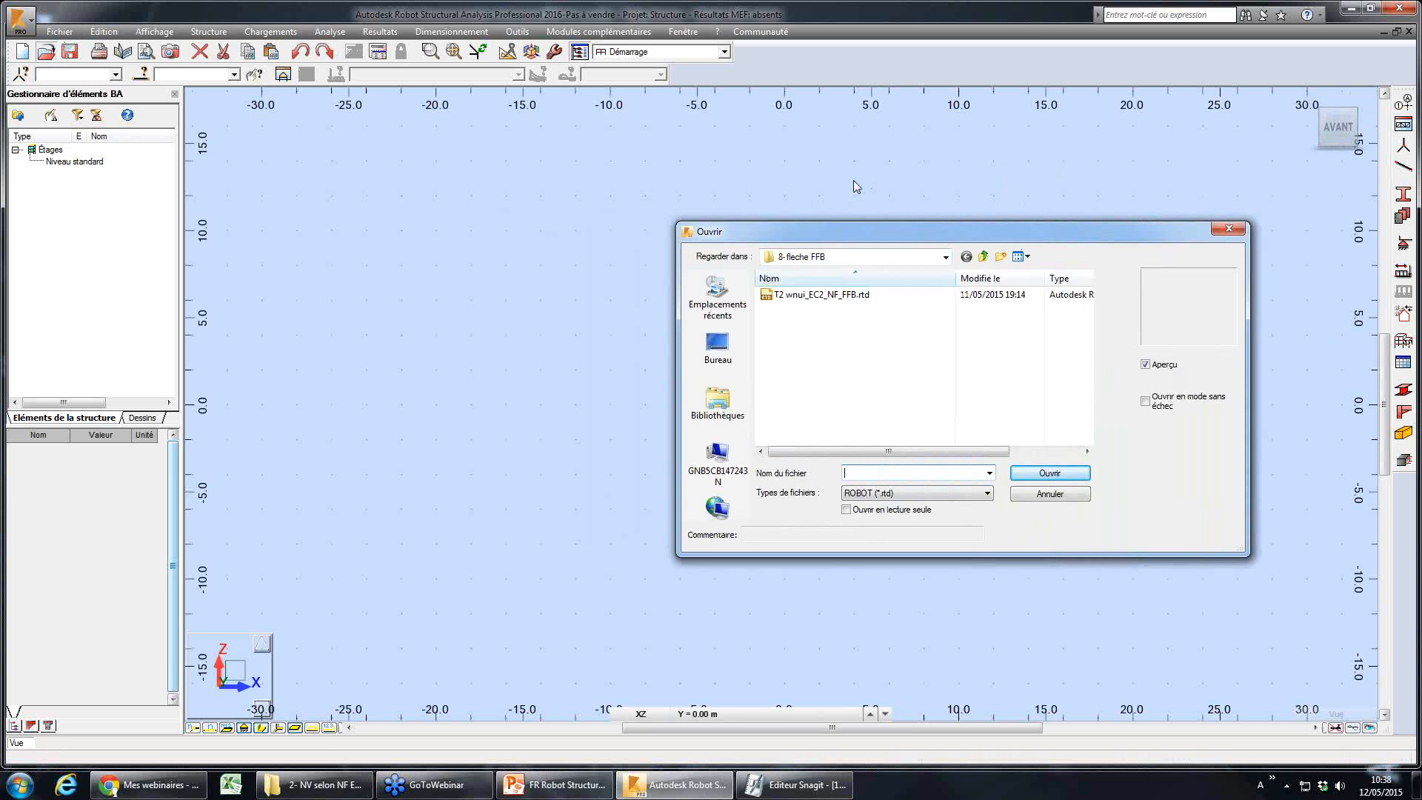
pyautogui.moveTo(1041, 234); pyautogui.dragTo(1208, 236)
pyautogui.click(1113, 258)
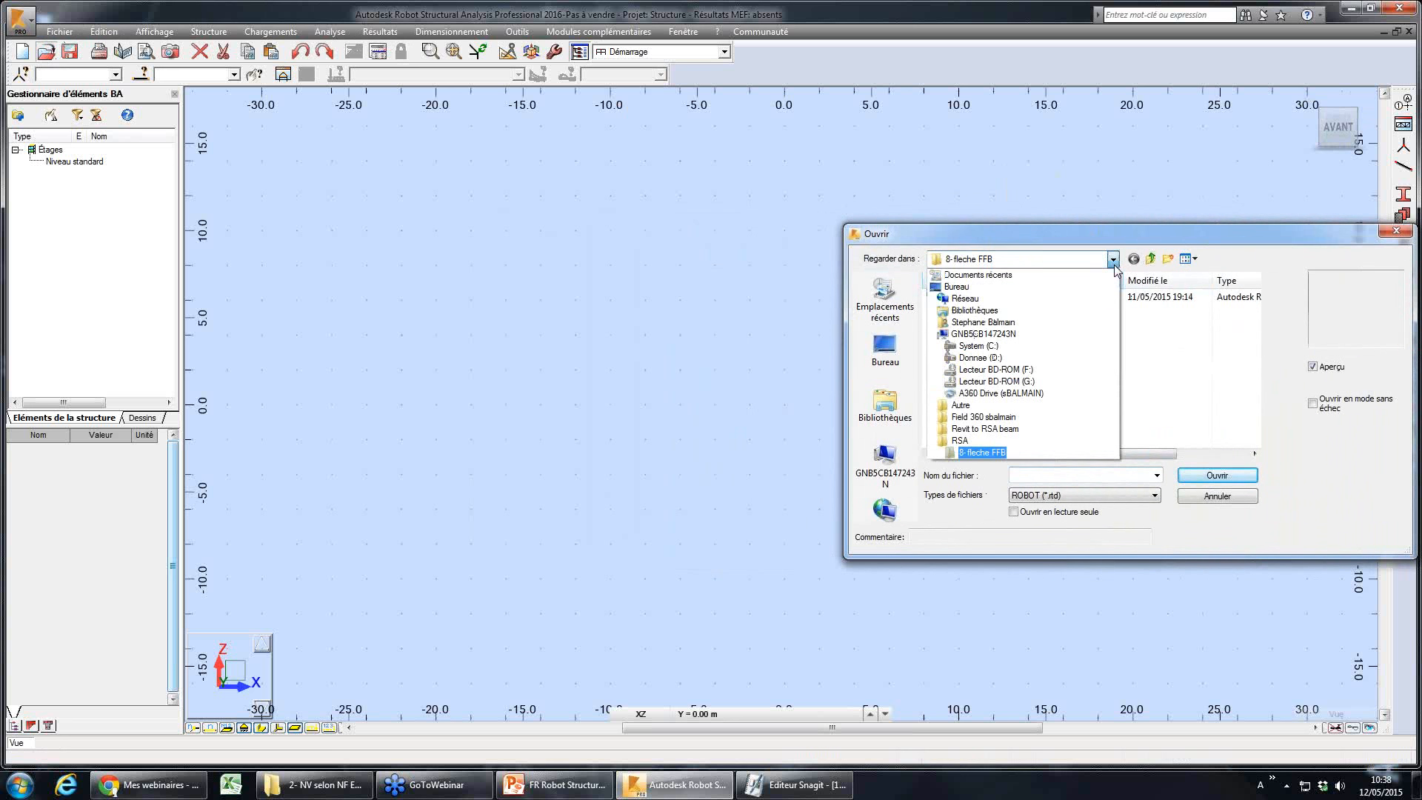
pyautogui.click(1044, 434)
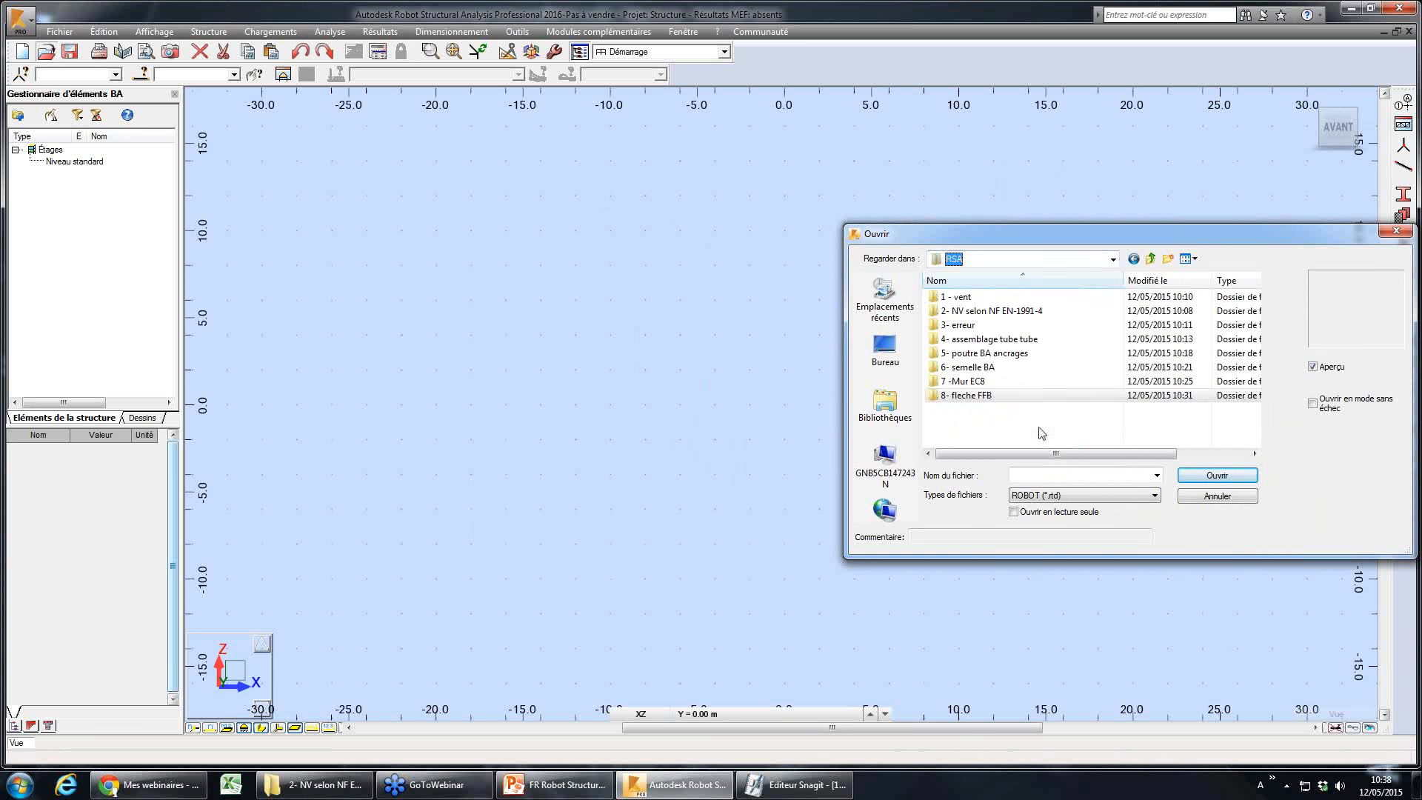
pyautogui.click(990, 355)
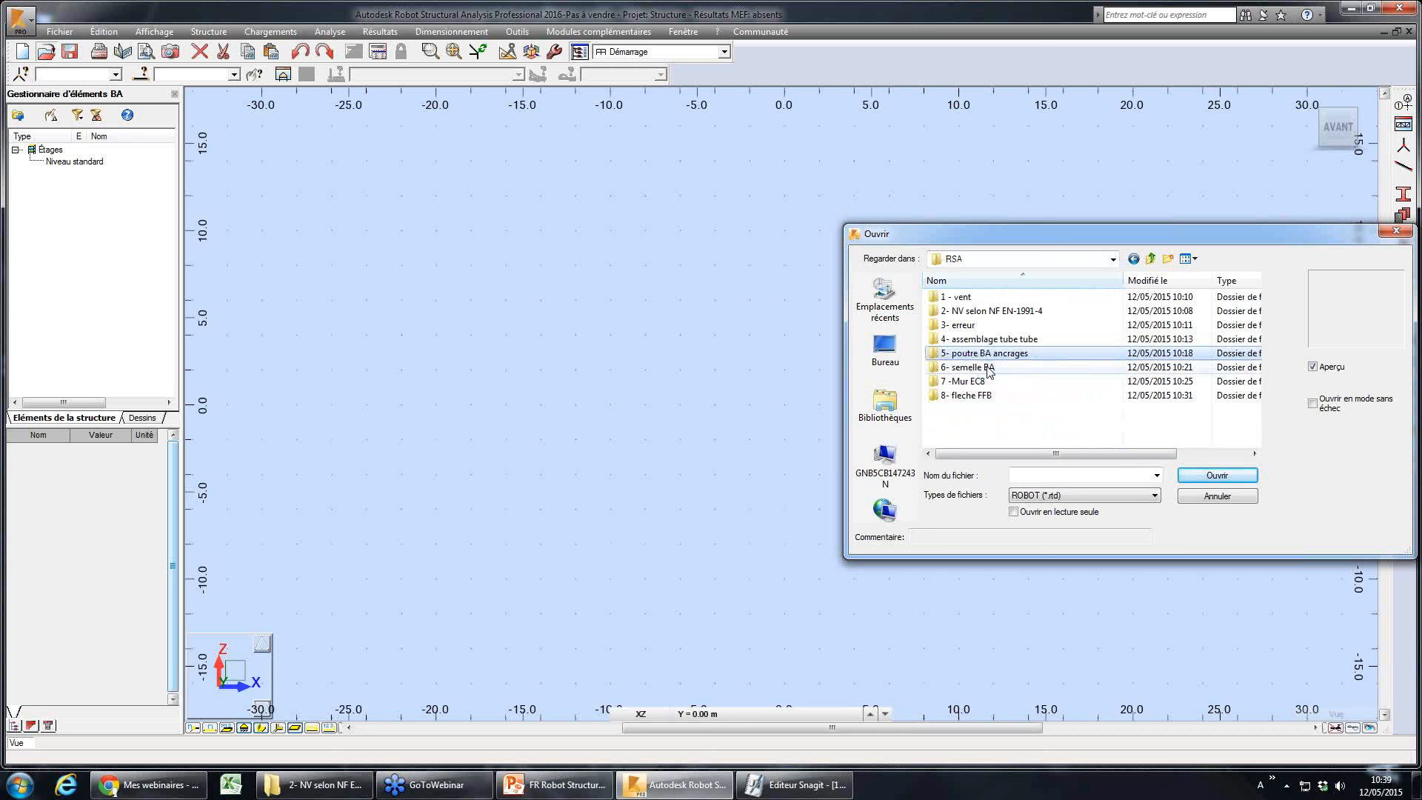
pyautogui.doubleClick(988, 368)
pyautogui.click(968, 298)
pyautogui.click(1217, 475)
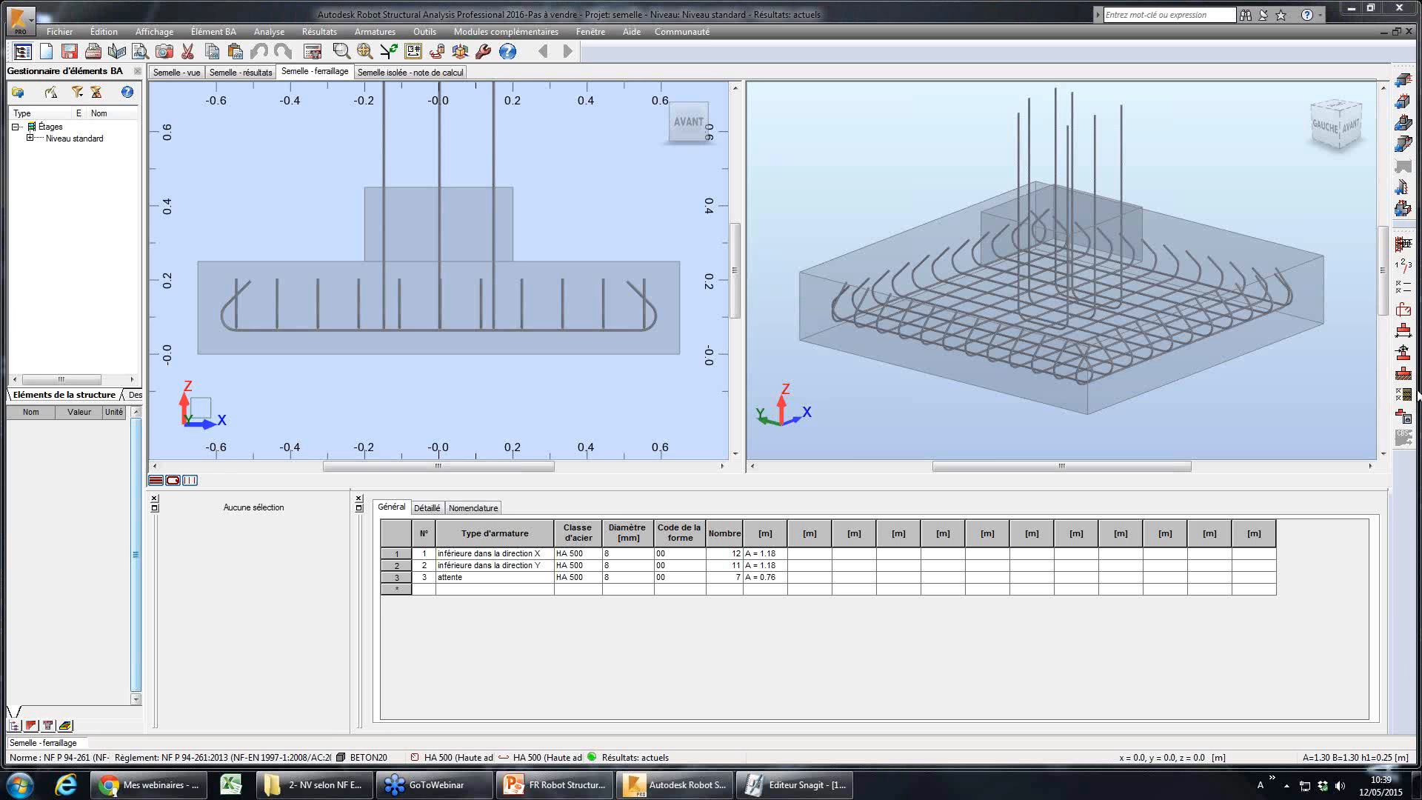
# - Review the footing's soil settings, NF P 94-261 geotechnical stress options and reinforcement calculation options, leaving them unmodified
pyautogui.click(1404, 374)
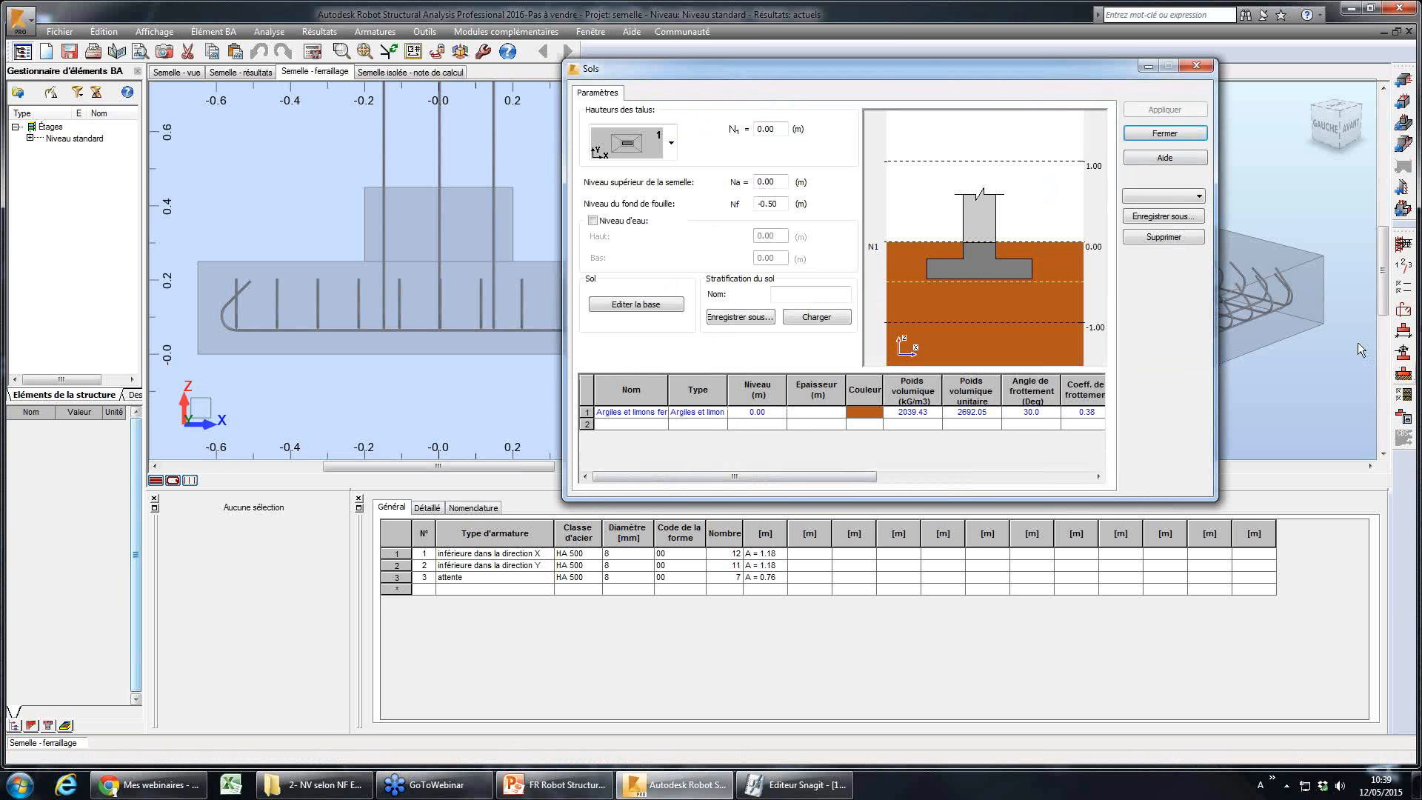
pyautogui.click(1196, 65)
pyautogui.click(1401, 400)
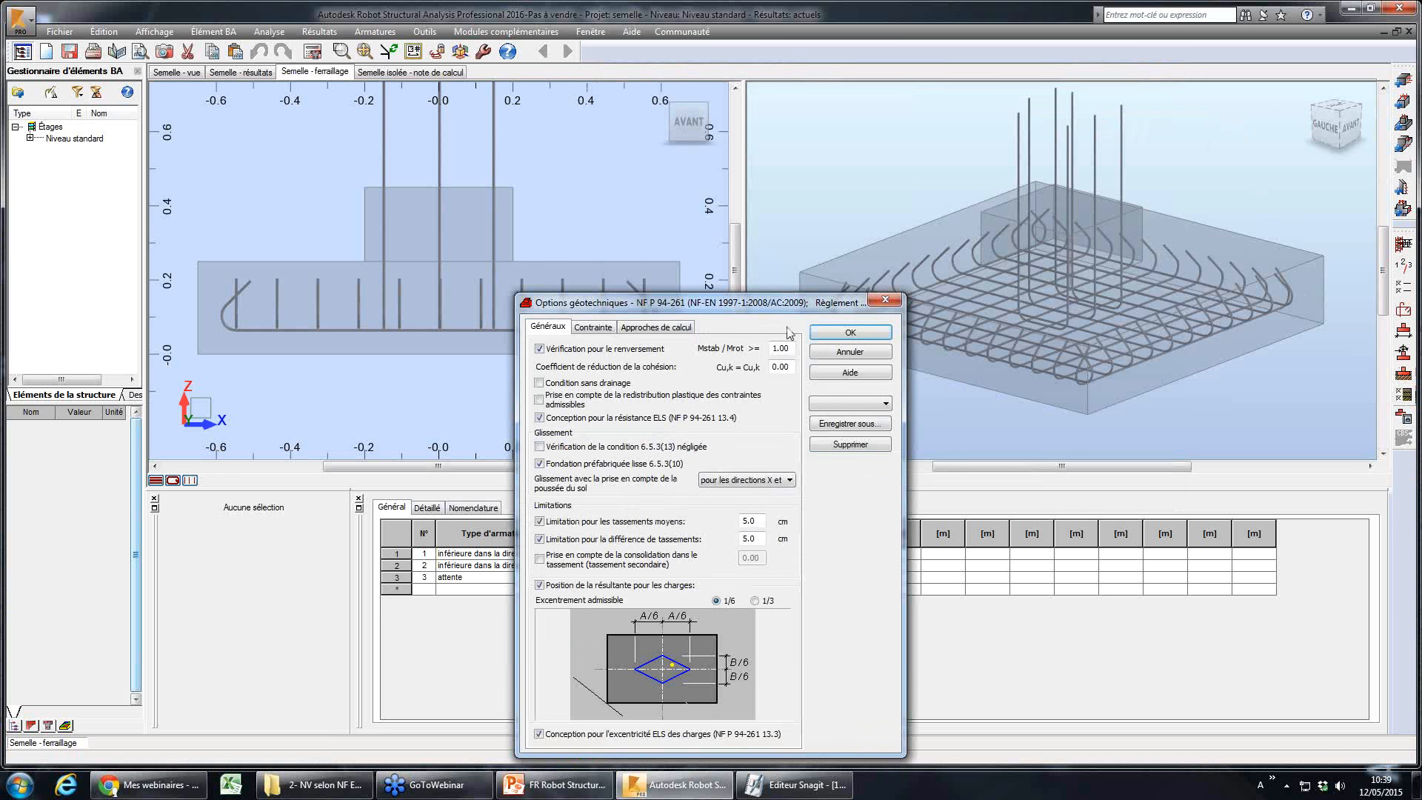
pyautogui.moveTo(858, 307); pyautogui.dragTo(1155, 213)
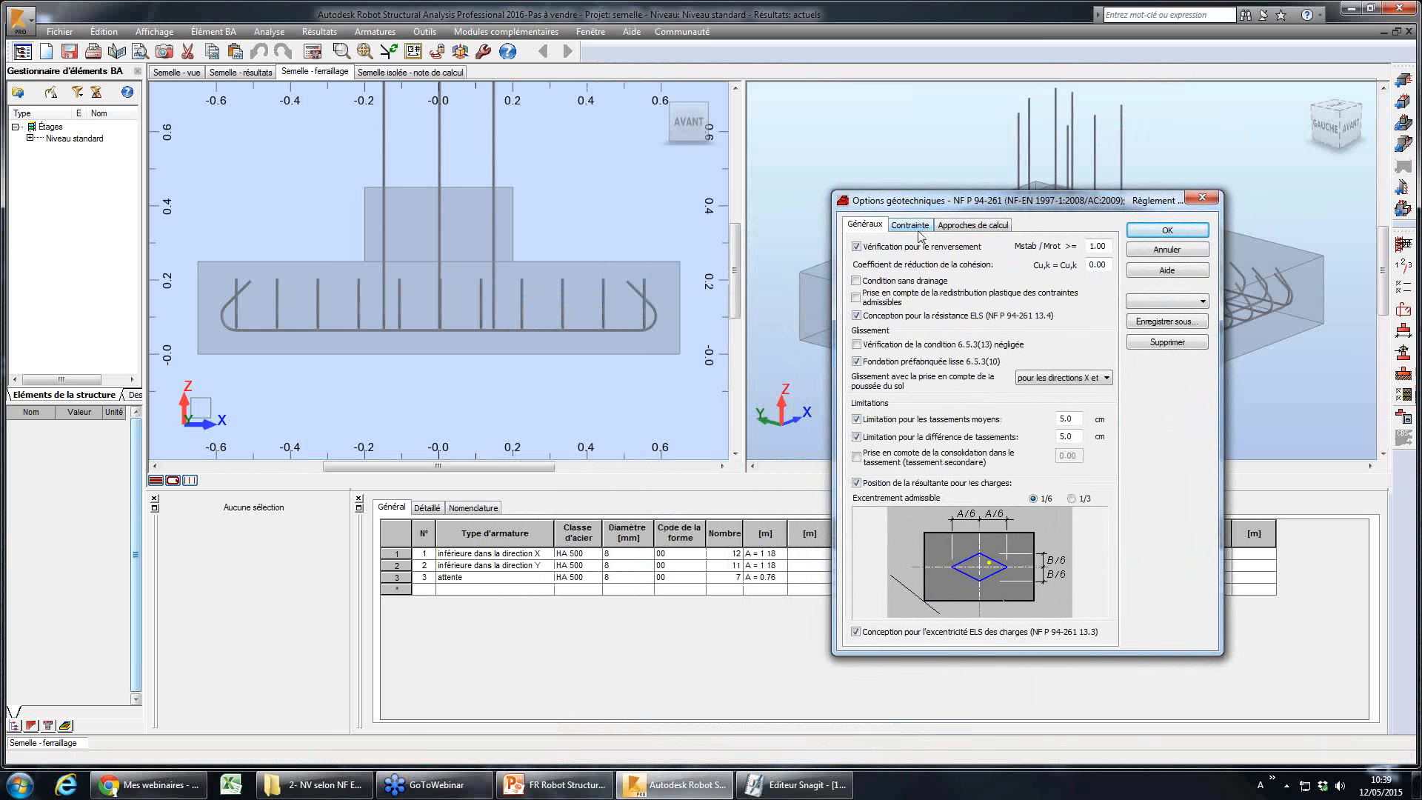
pyautogui.click(910, 225)
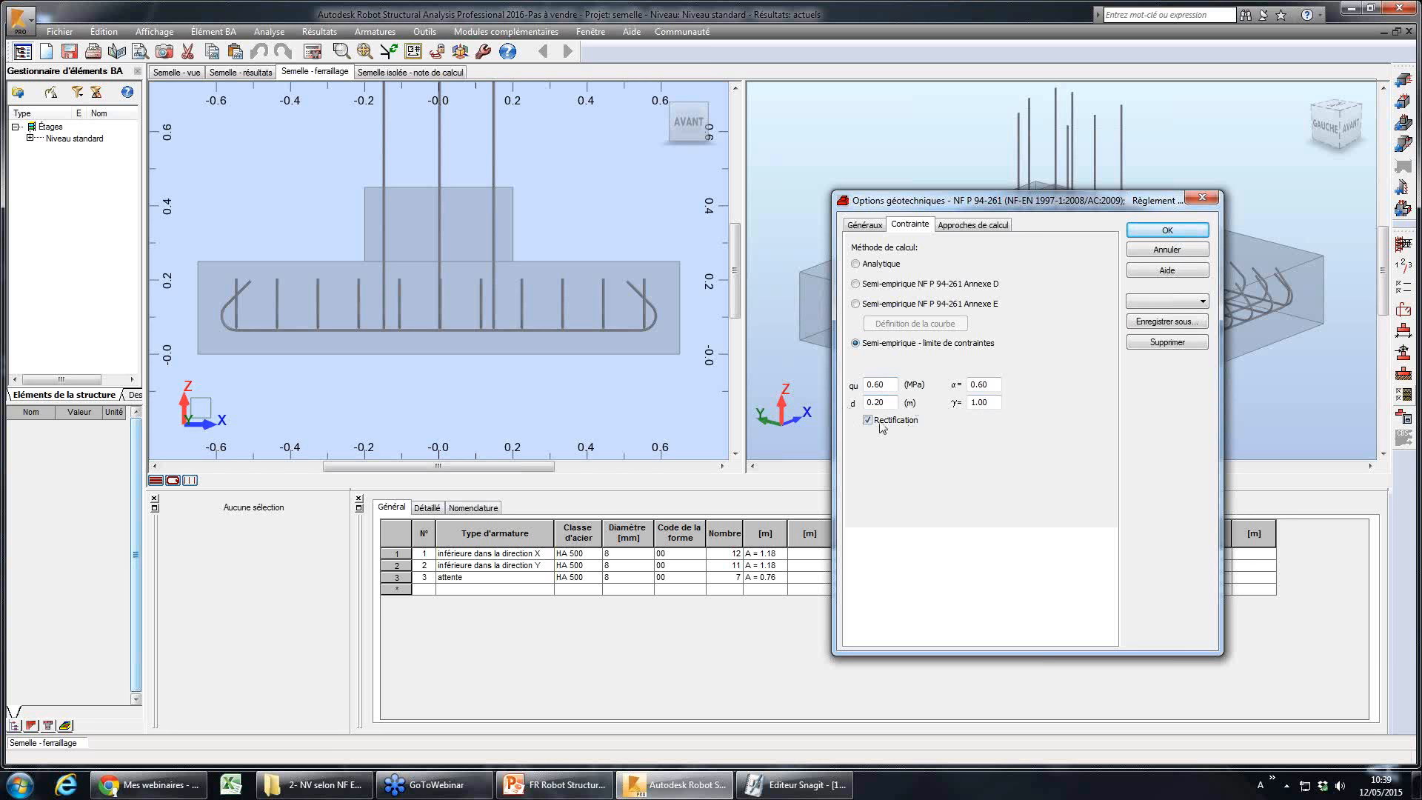
pyautogui.click(1202, 197)
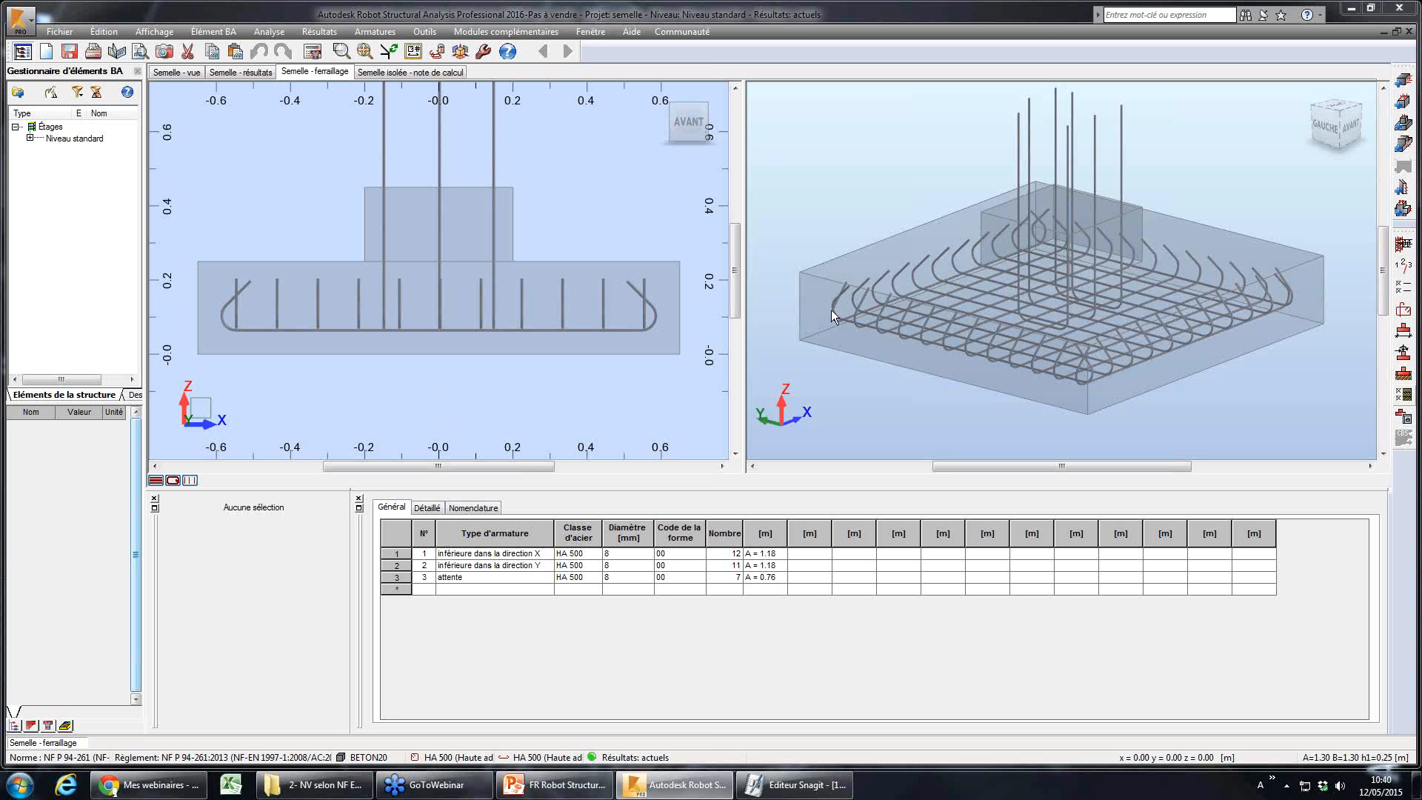
pyautogui.click(1408, 293)
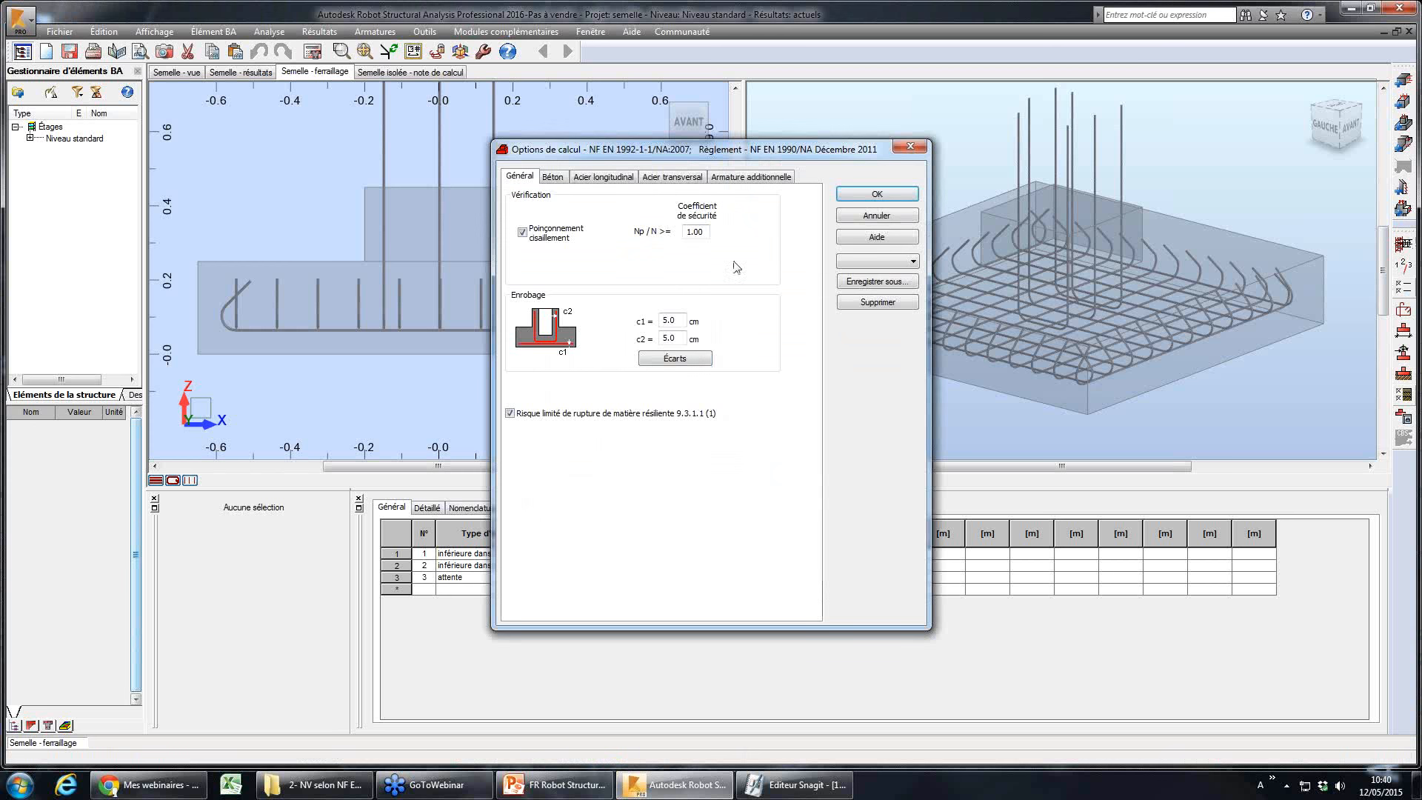
pyautogui.click(911, 147)
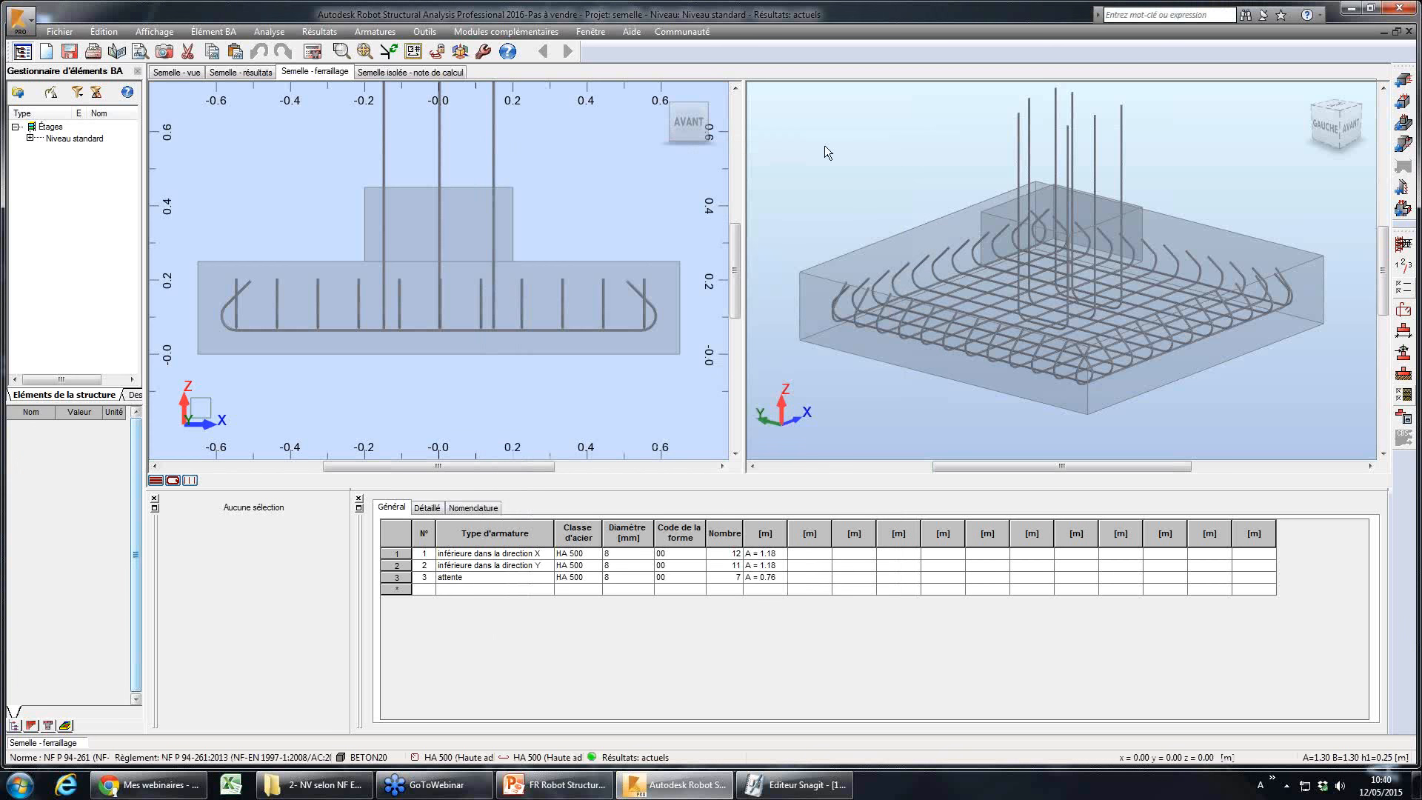
# - Add a new beam and a new column to the standard level, and review the column's second-order analysis options
pyautogui.click(1402, 80)
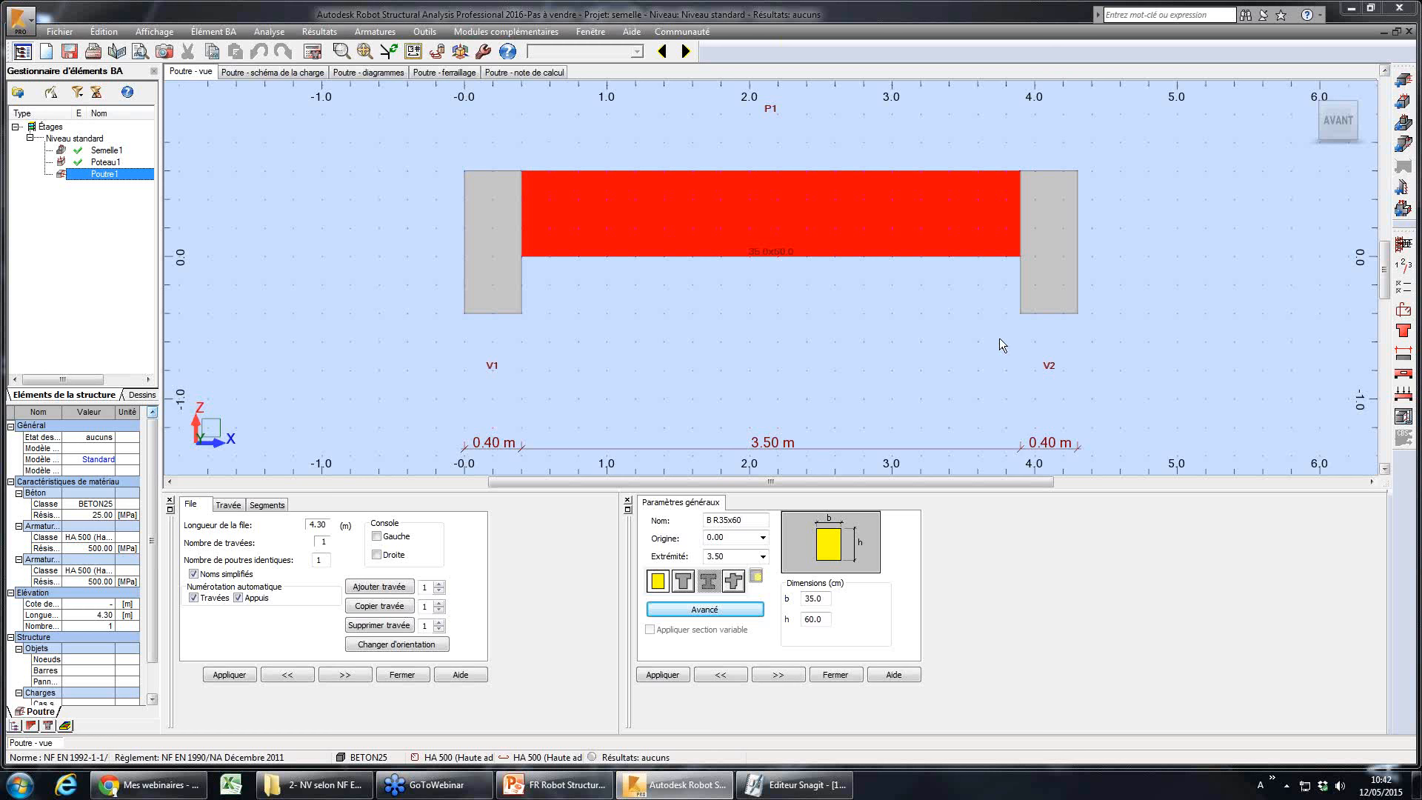
pyautogui.click(1401, 100)
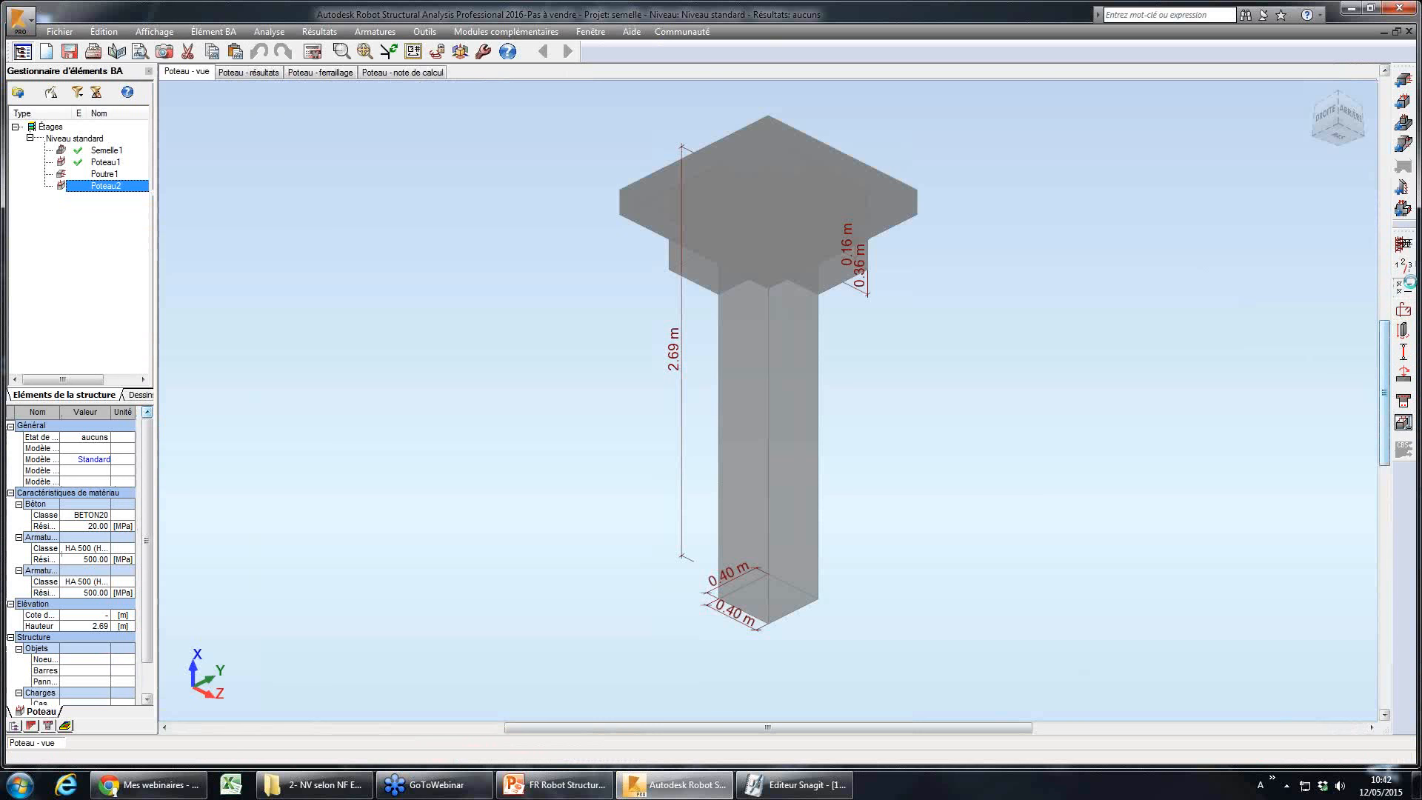
pyautogui.click(1402, 287)
pyautogui.moveTo(871, 150); pyautogui.dragTo(1272, 162)
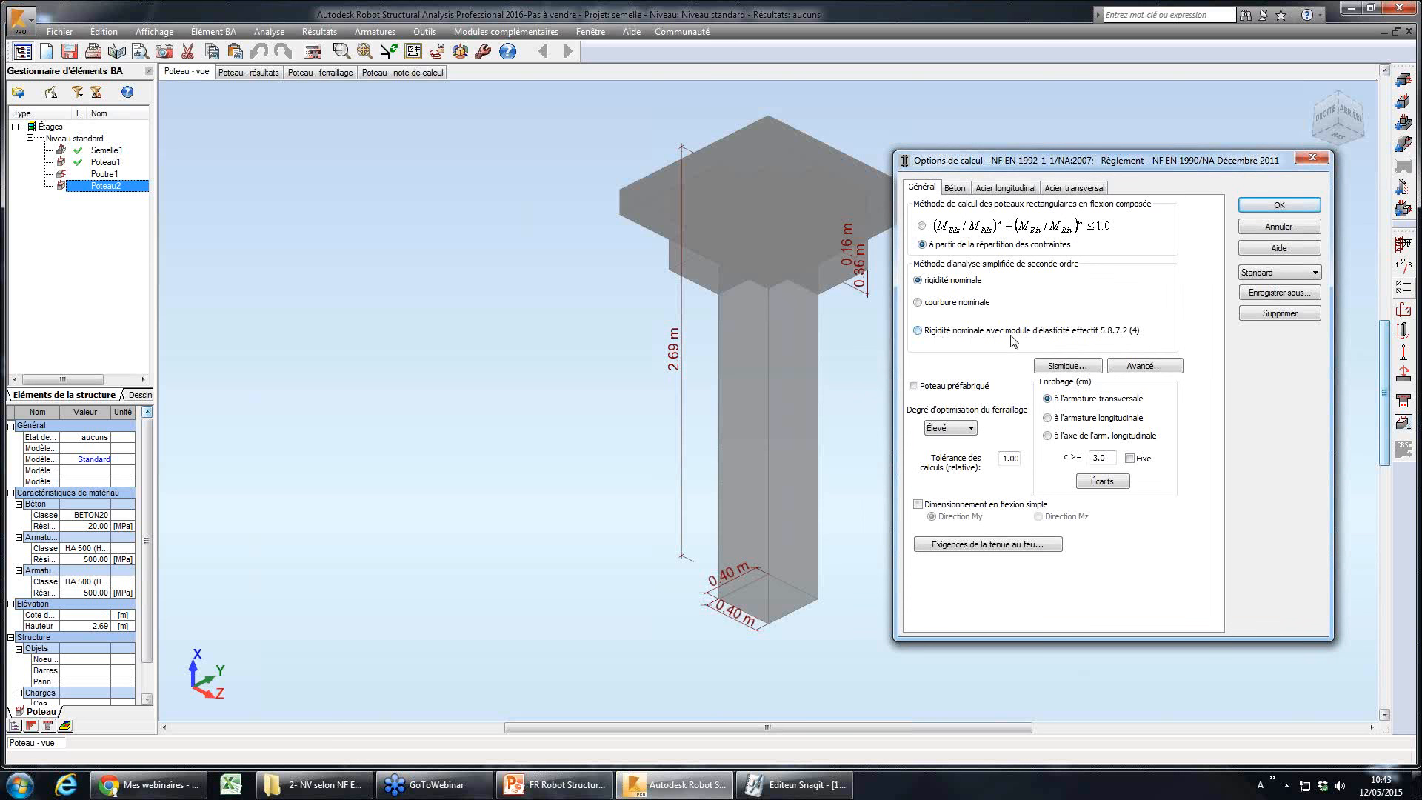
pyautogui.click(1274, 229)
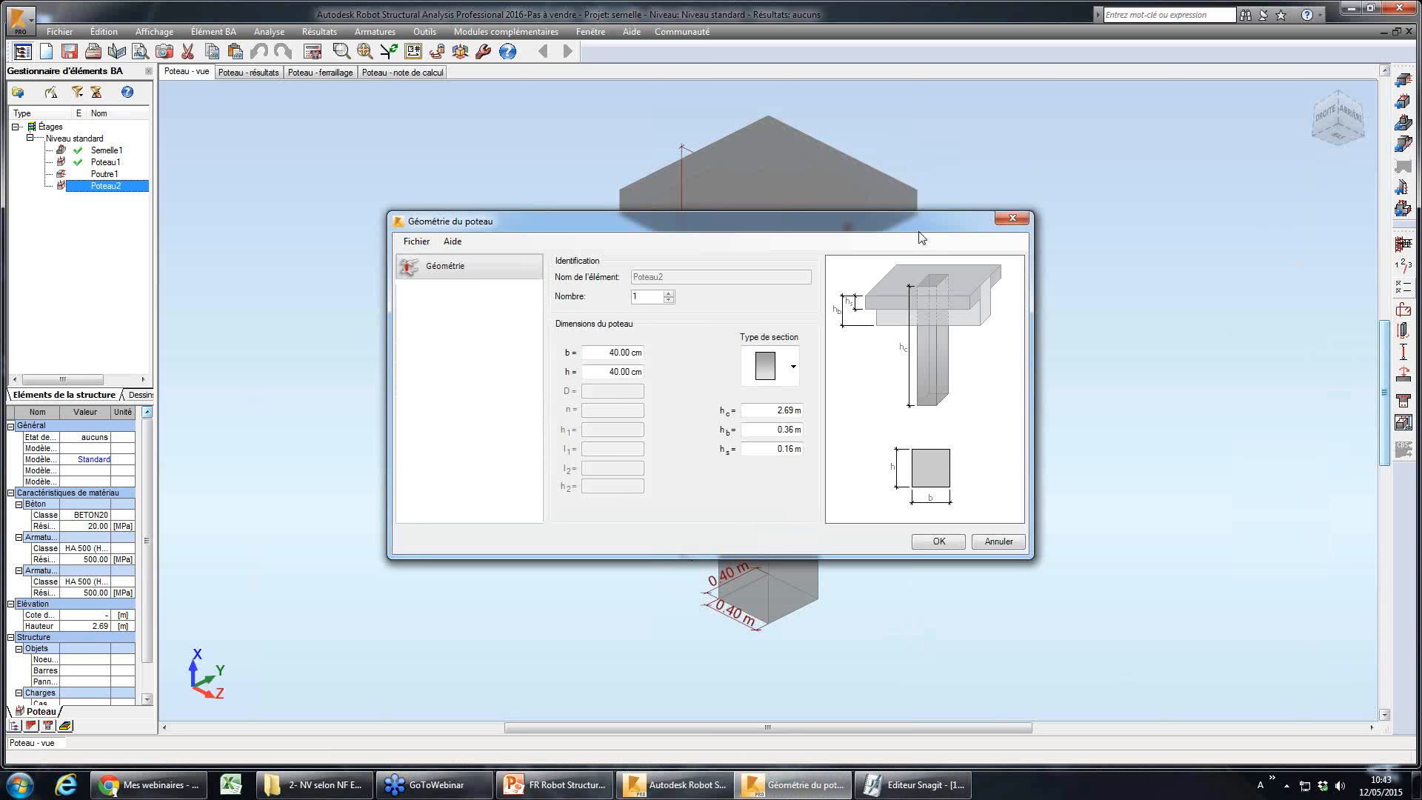
# - Review the section types available in the new column's geometry, keeping the rectangular 40 x 40 cm section
pyautogui.moveTo(921, 230); pyautogui.dragTo(1309, 247)
pyautogui.click(1169, 375)
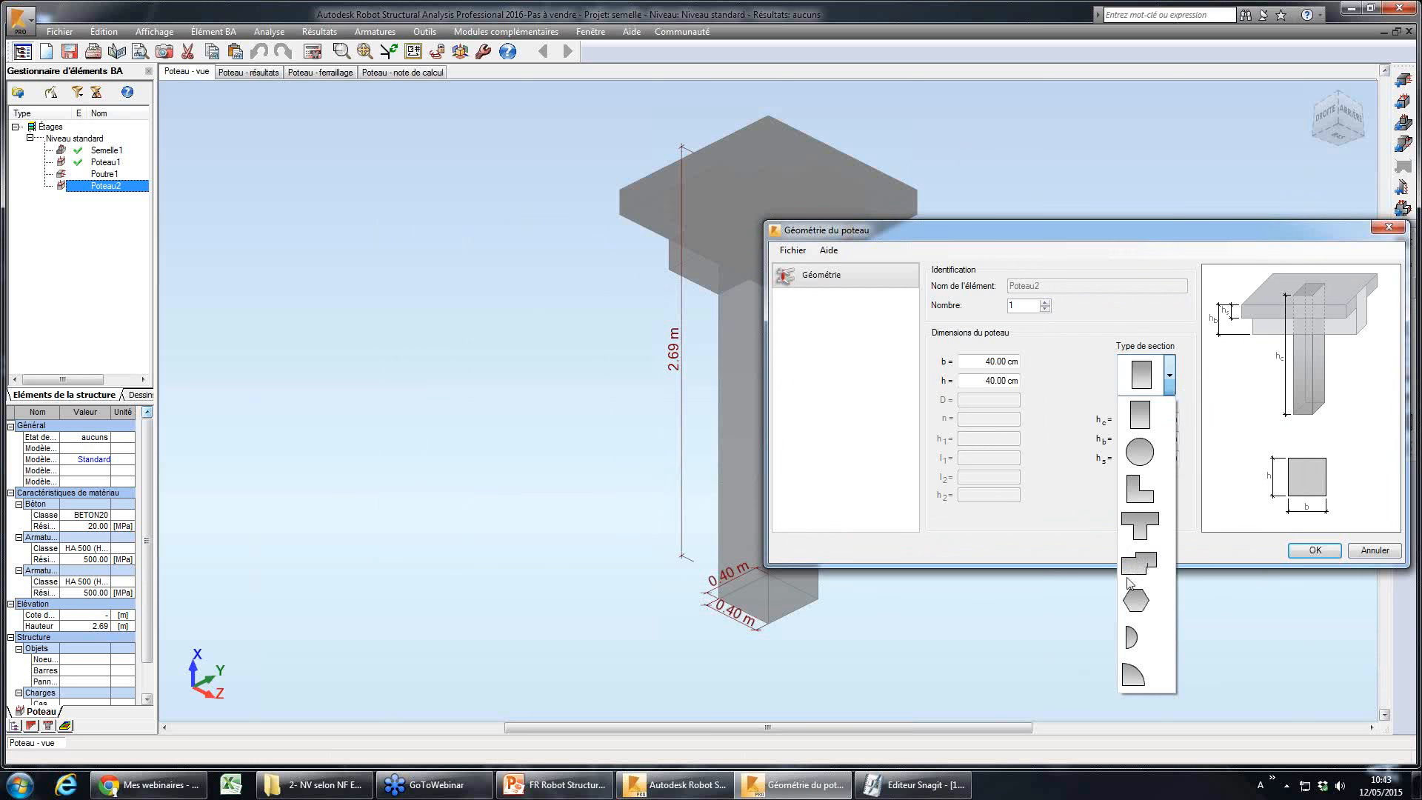
pyautogui.click(1182, 234)
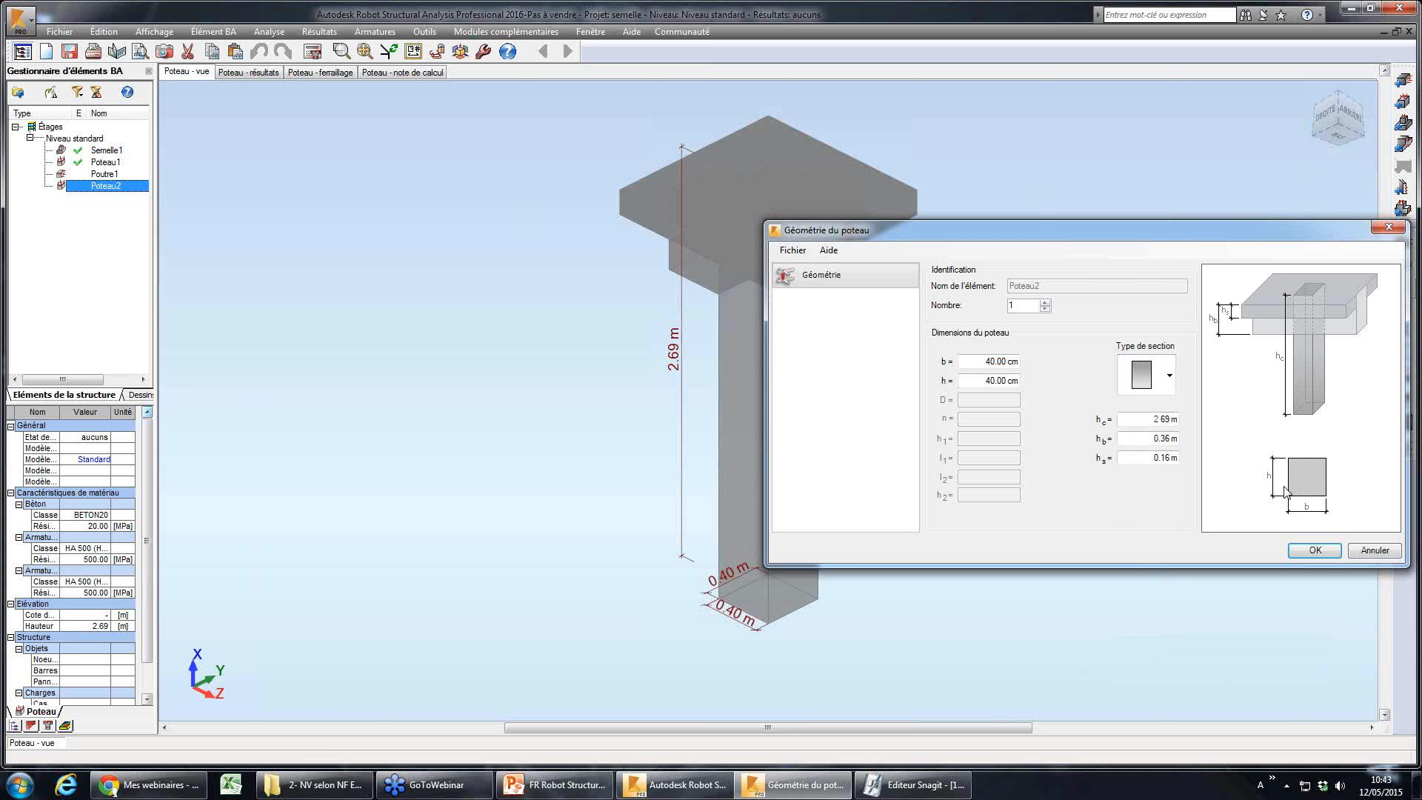
pyautogui.click(1169, 381)
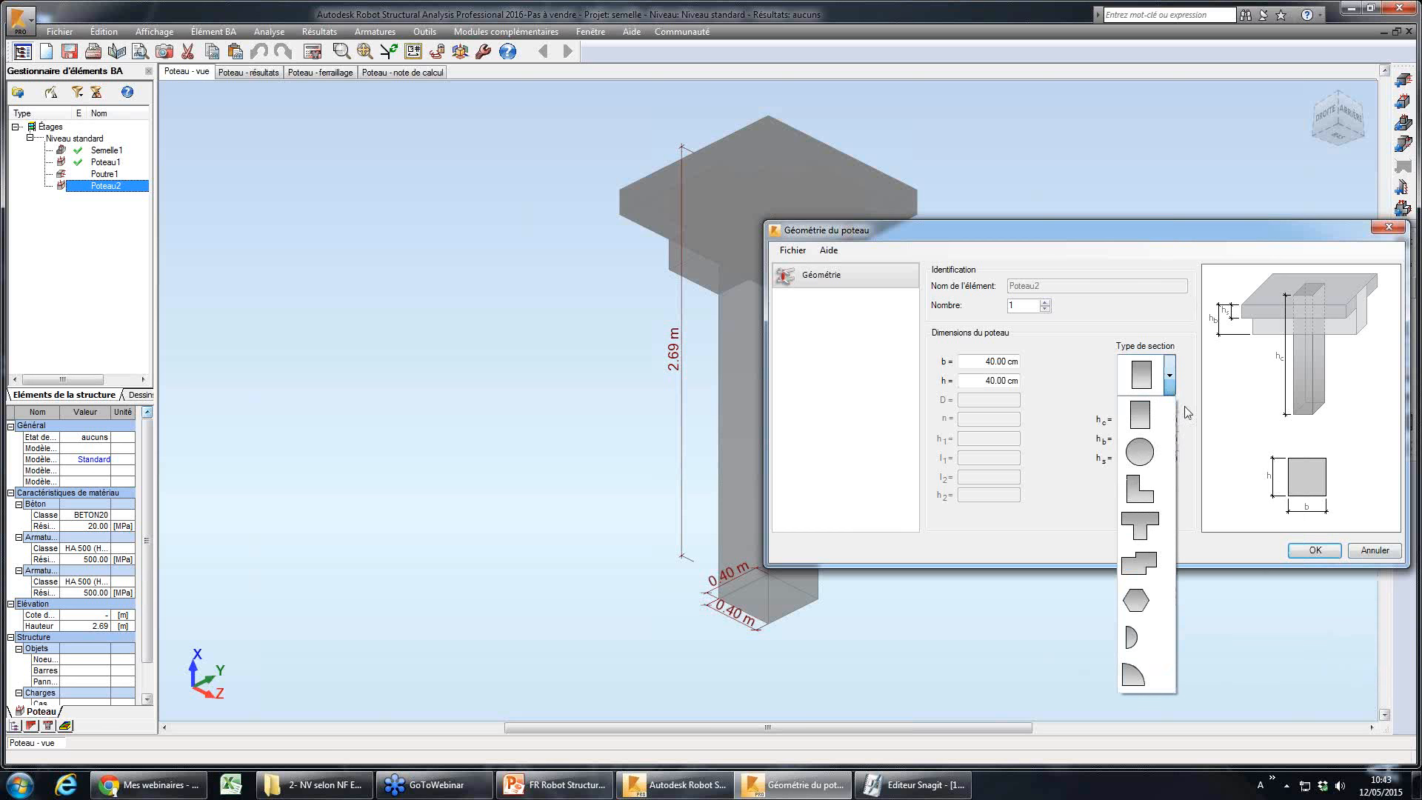
pyautogui.click(1190, 413)
pyautogui.click(1314, 549)
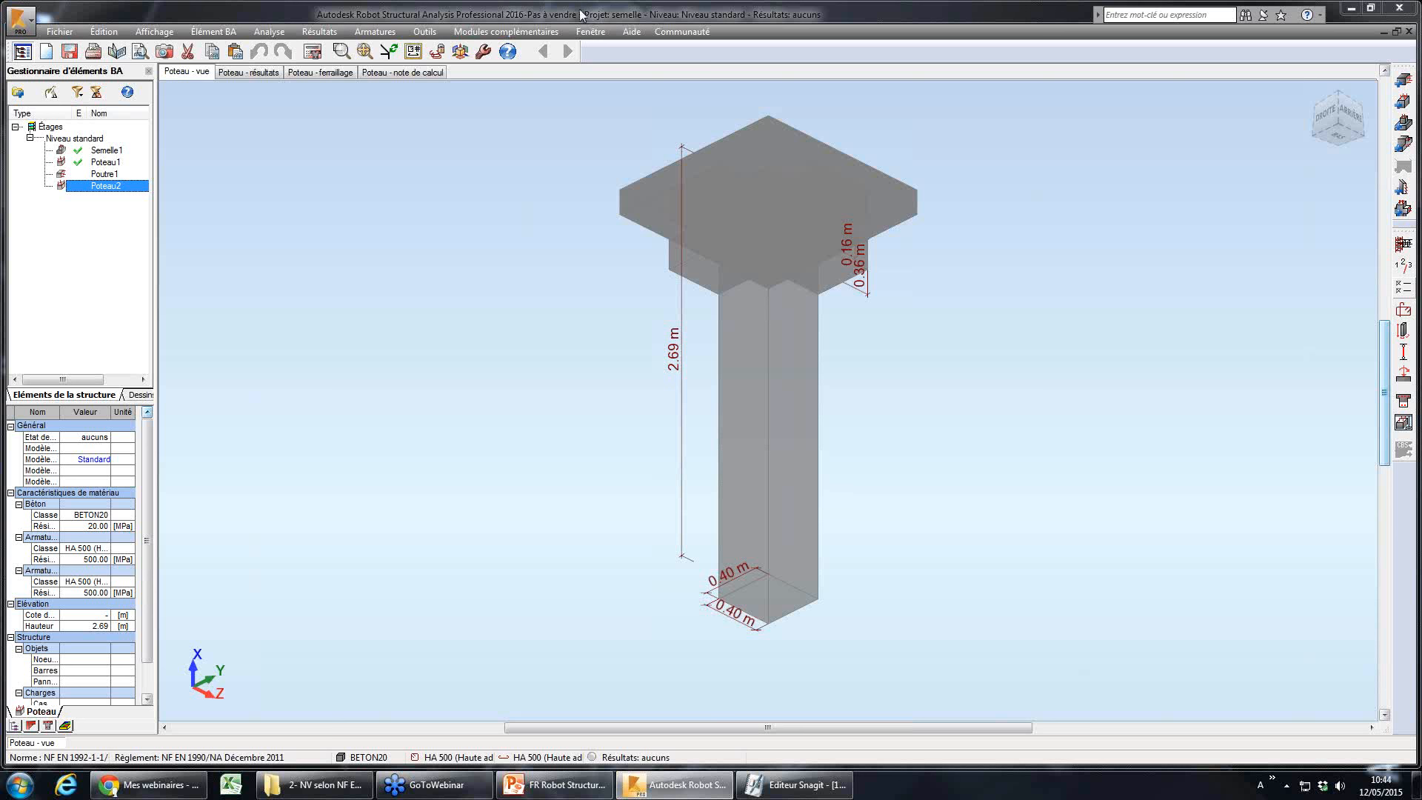
# - Create a new plane frame project, discarding the changes to semelle.rtd
pyautogui.click(73, 34)
pyautogui.click(89, 46)
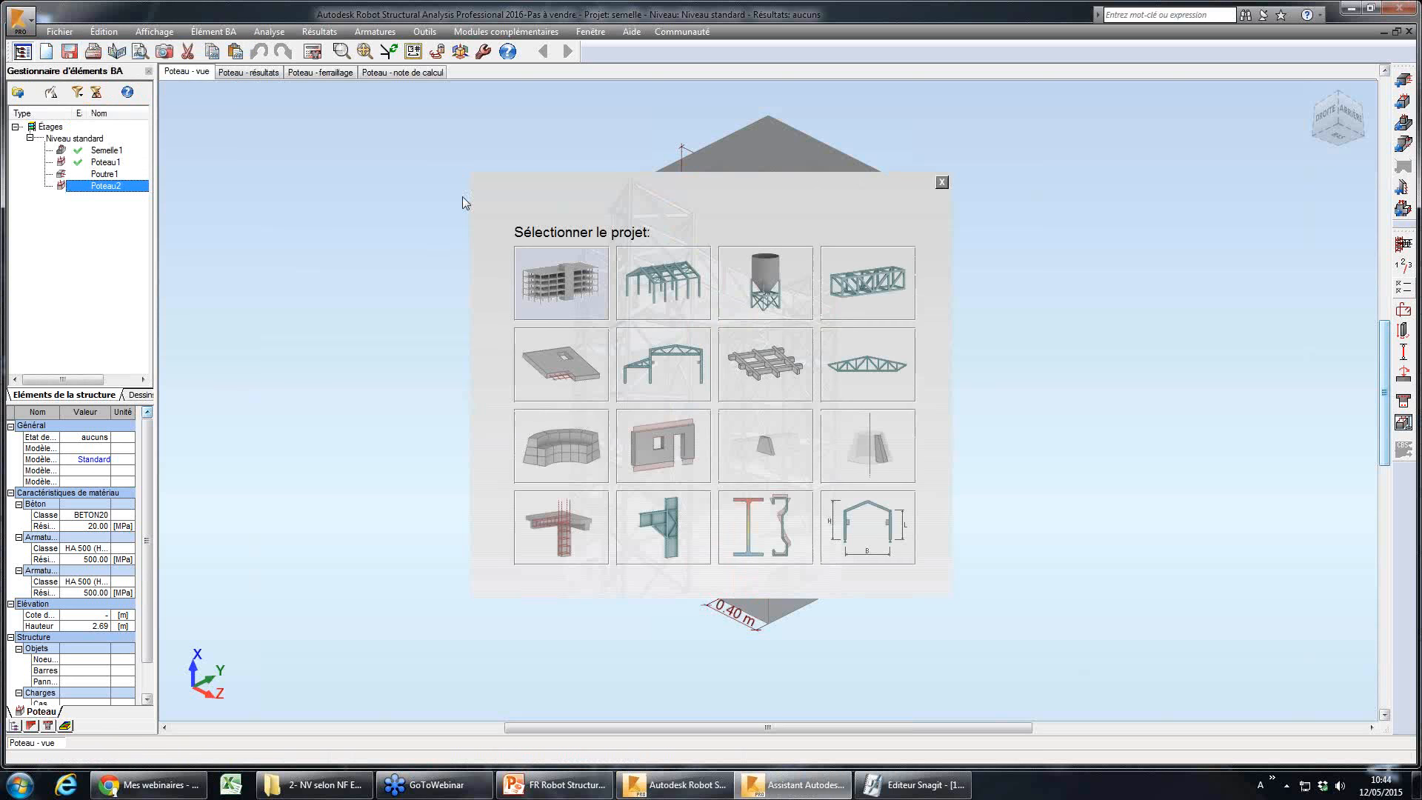
pyautogui.click(656, 372)
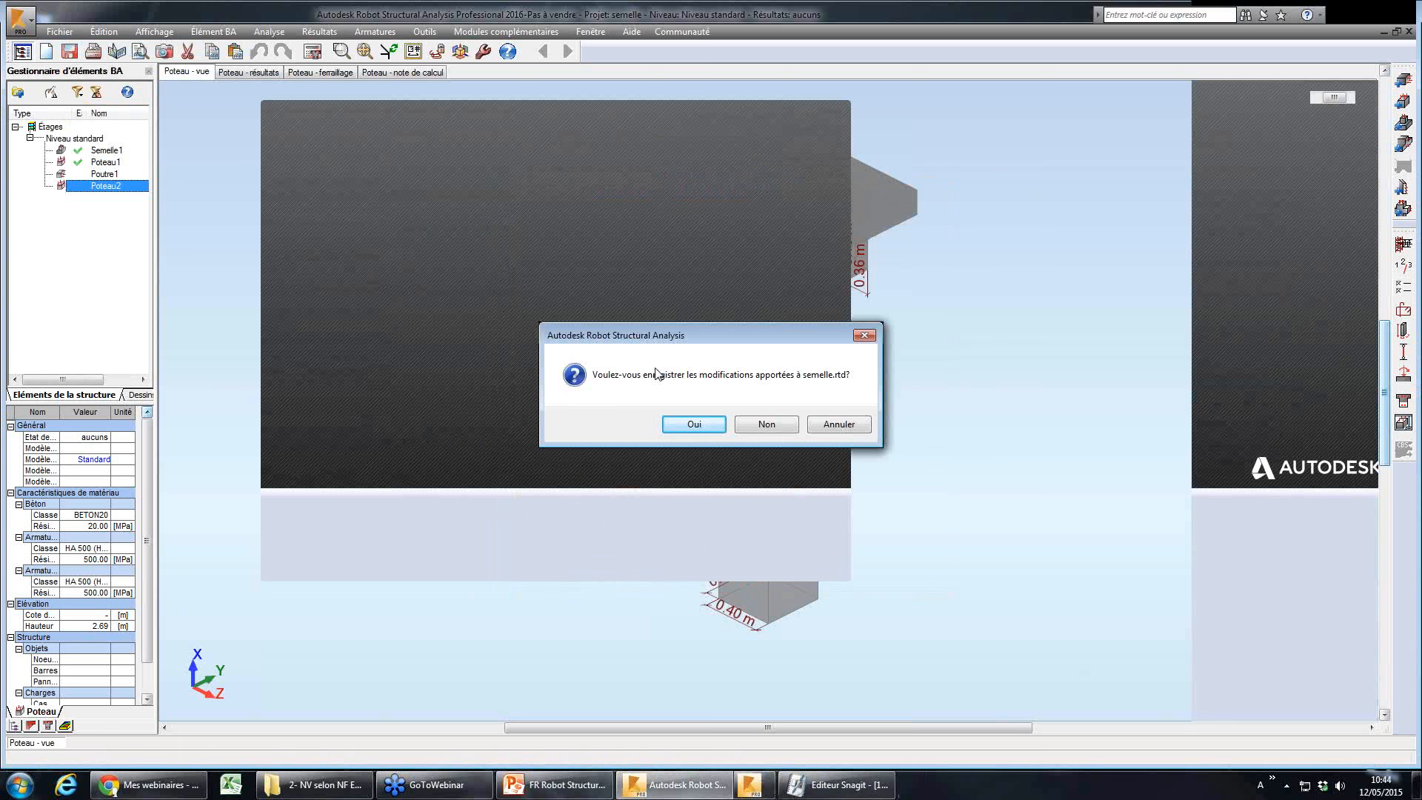
pyautogui.moveTo(842, 342); pyautogui.dragTo(1112, 400)
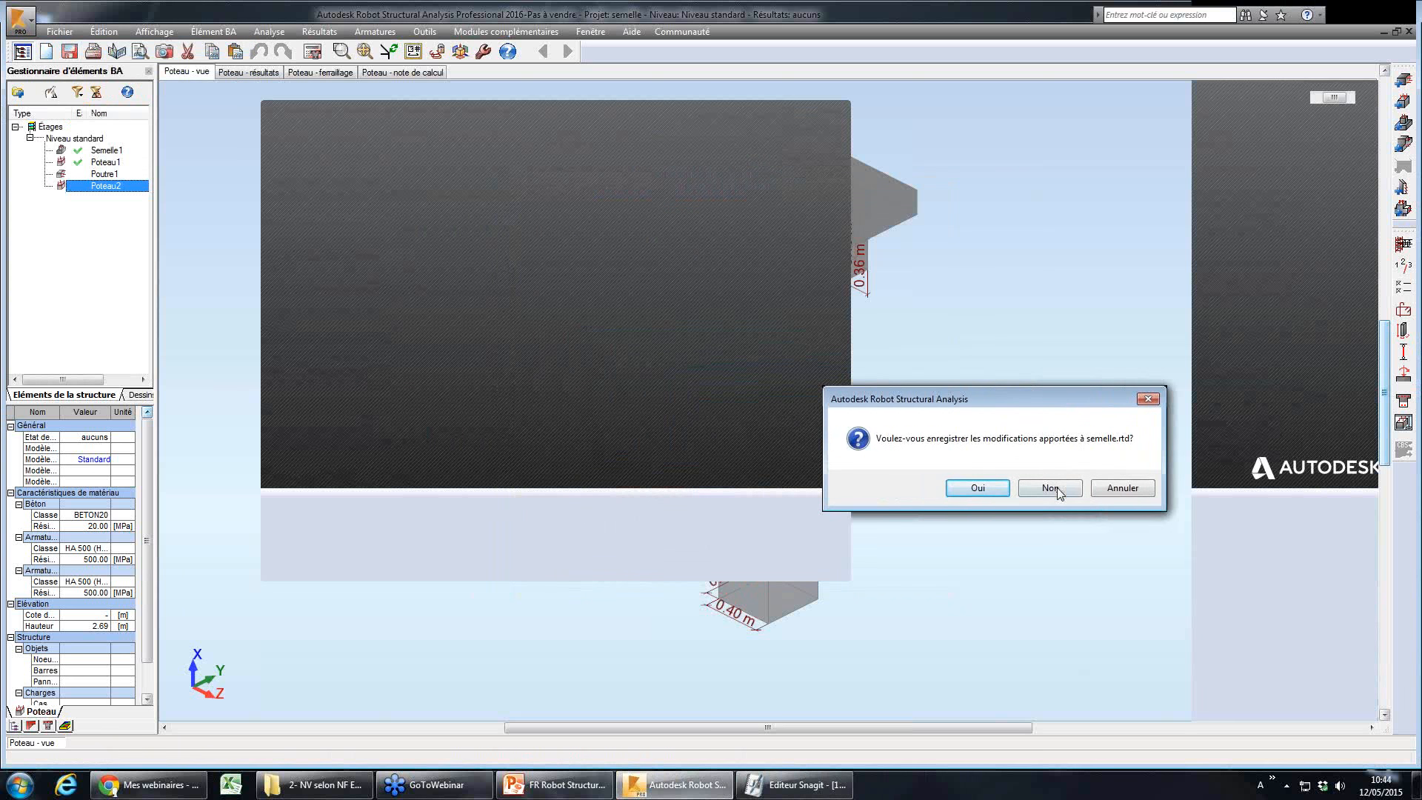
pyautogui.click(1051, 487)
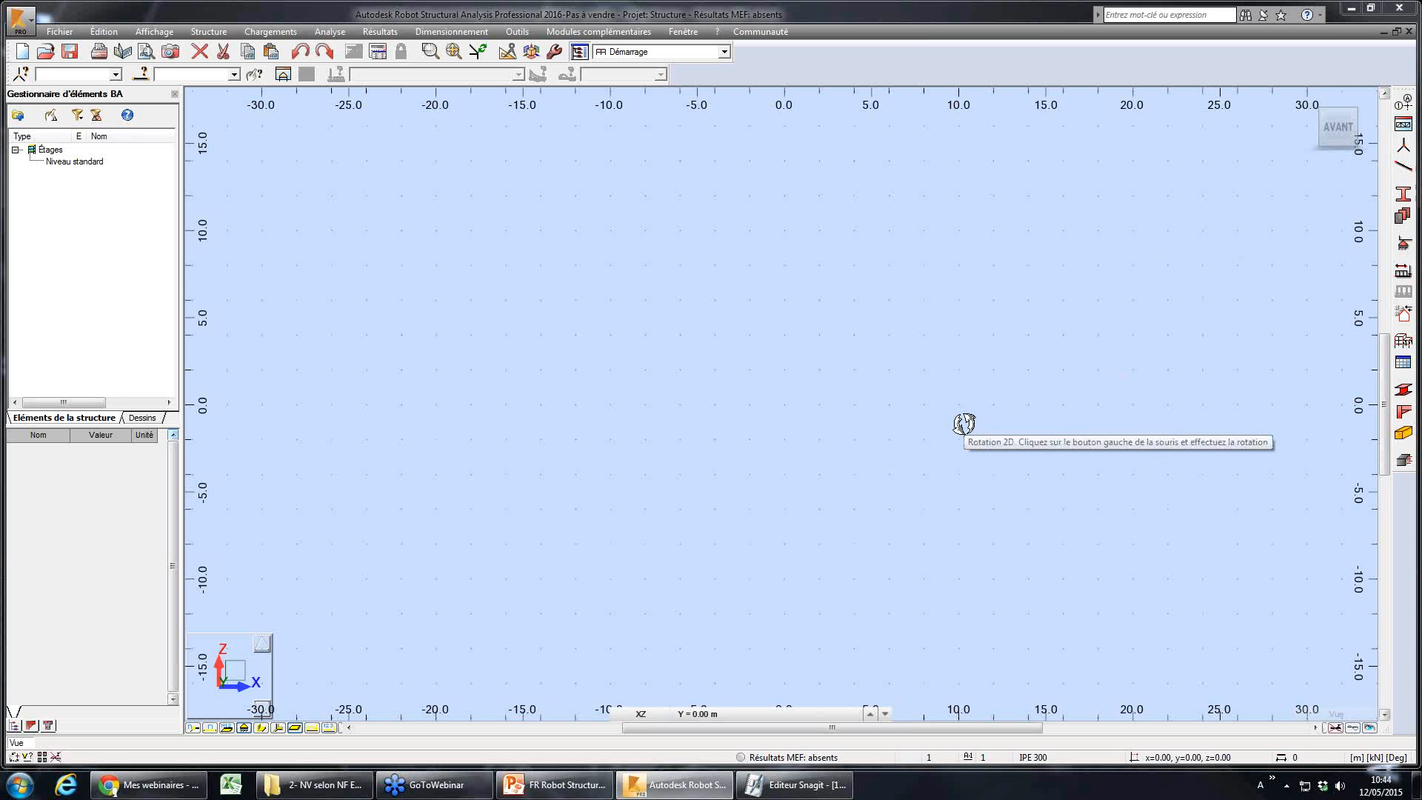
pyautogui.press('Escape')
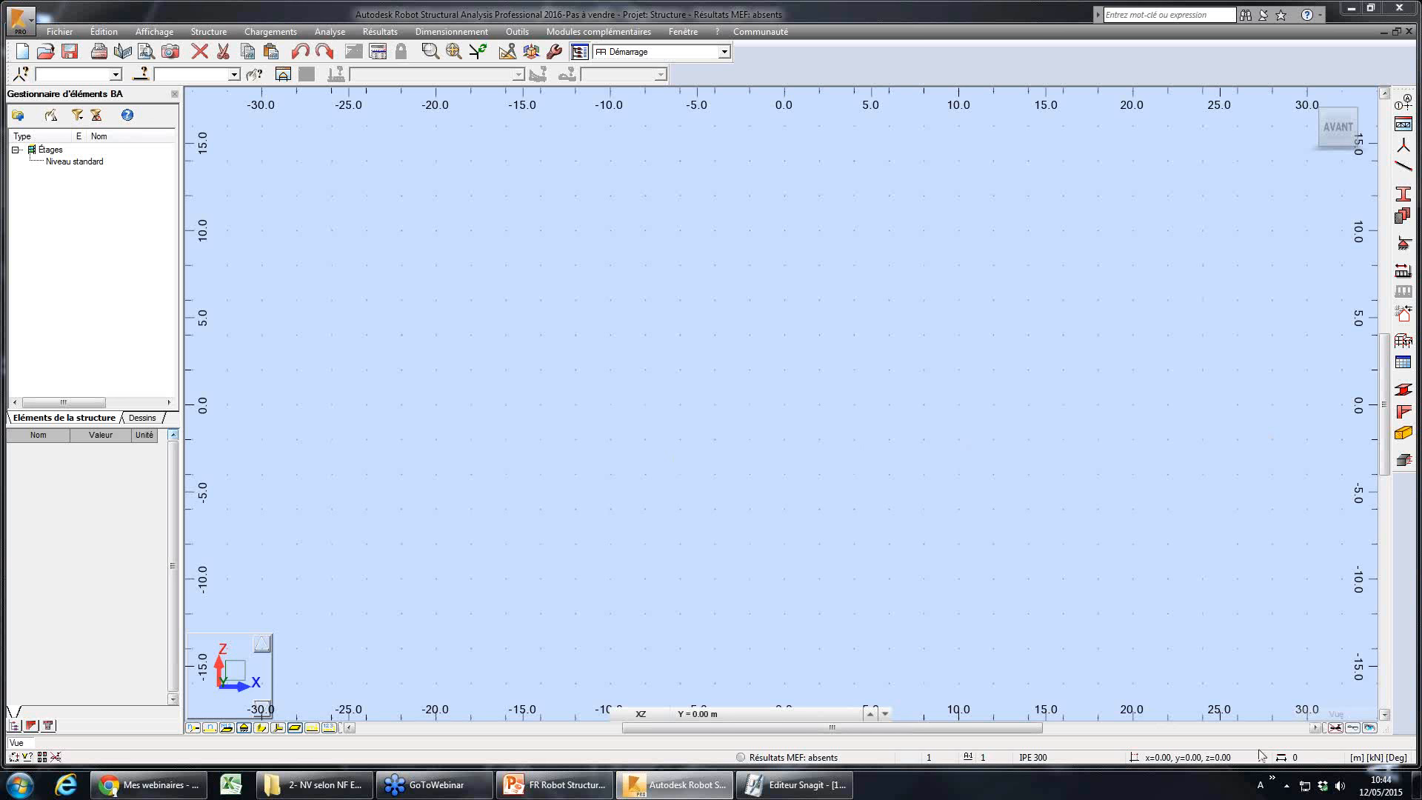
# - Look up the Autodesk background application among the hidden system tray programs, and return to the empty frame project
pyautogui.click(1287, 783)
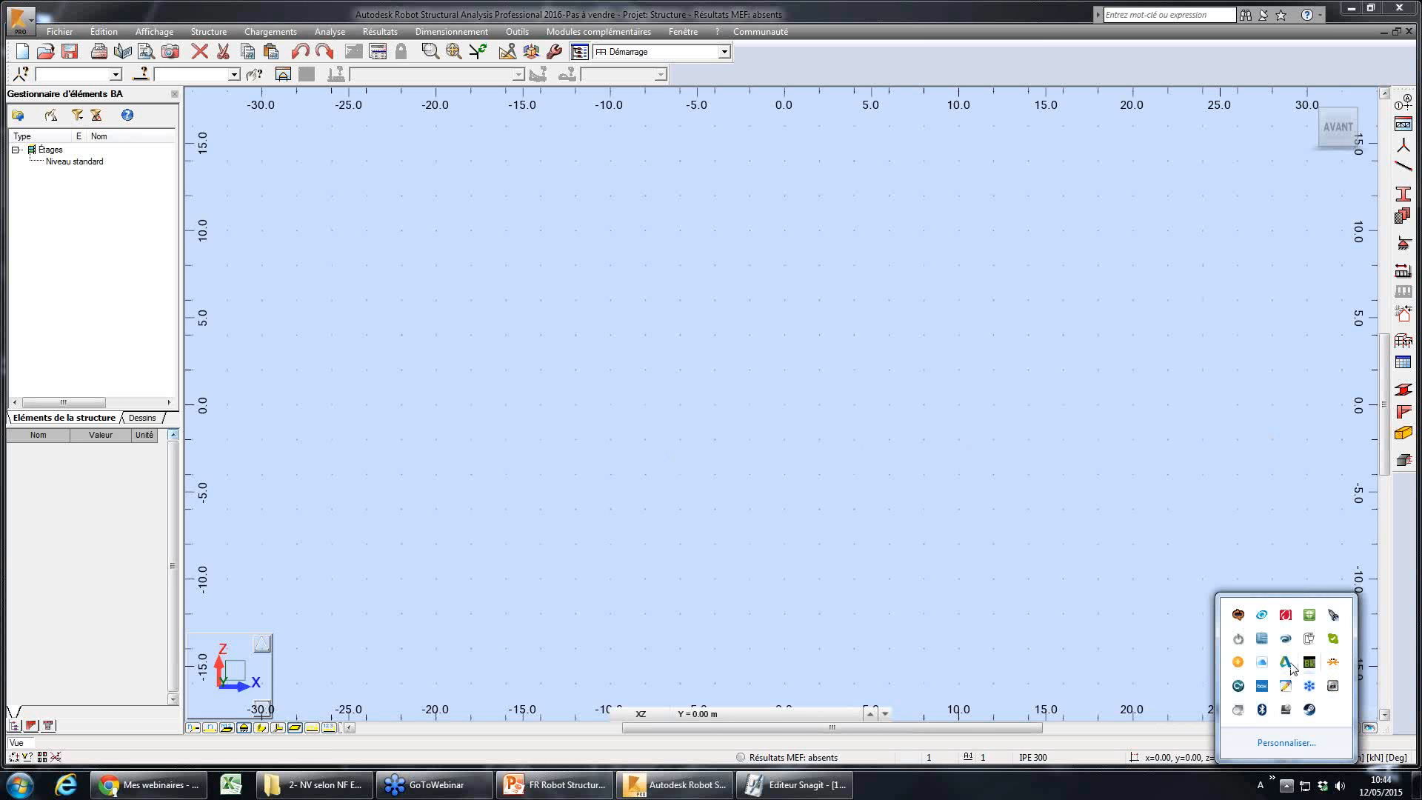
pyautogui.rightClick(1286, 661)
pyautogui.click(1295, 687)
pyautogui.click(1062, 297)
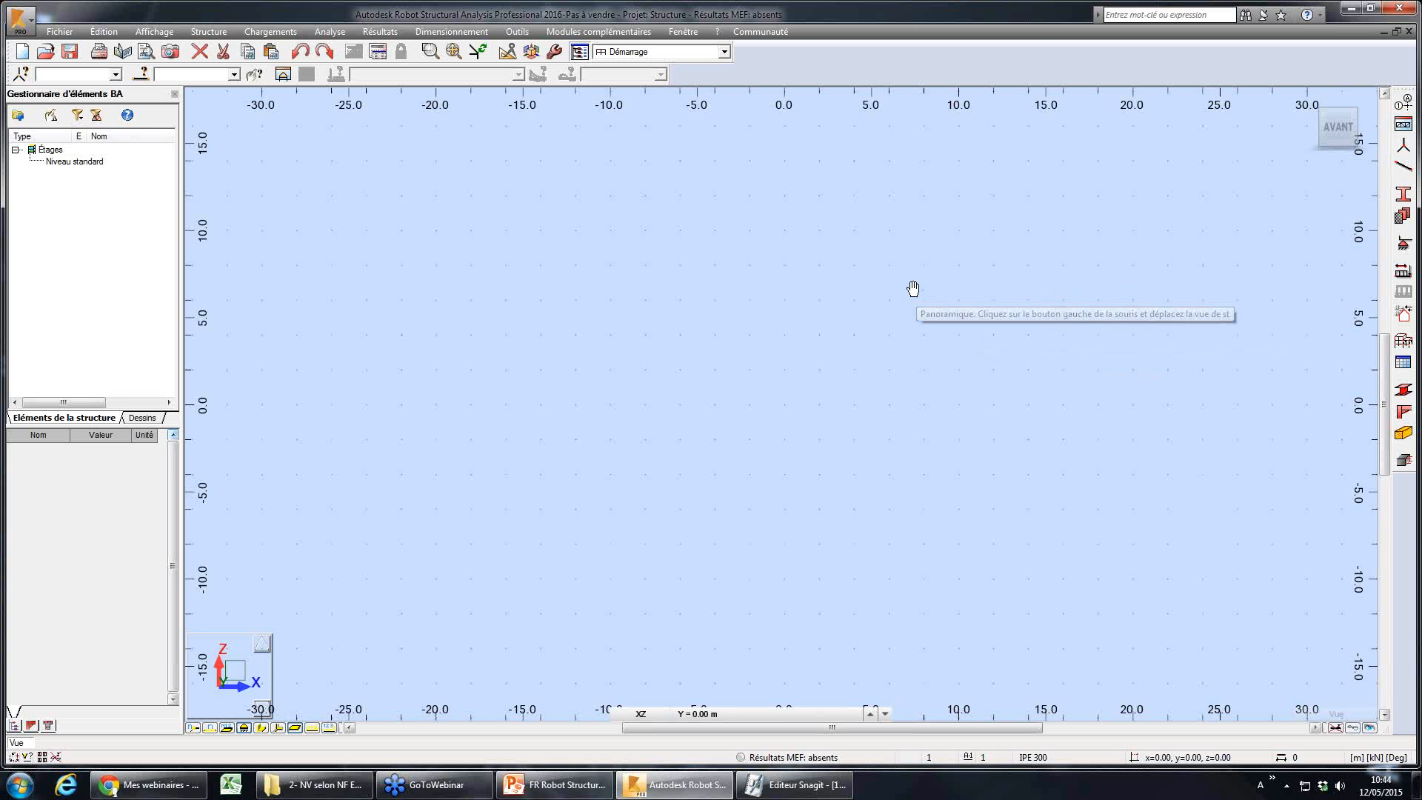
# - Check the regional, working and output language settings in the application preferences, leaving them as they are
pyautogui.click(510, 35)
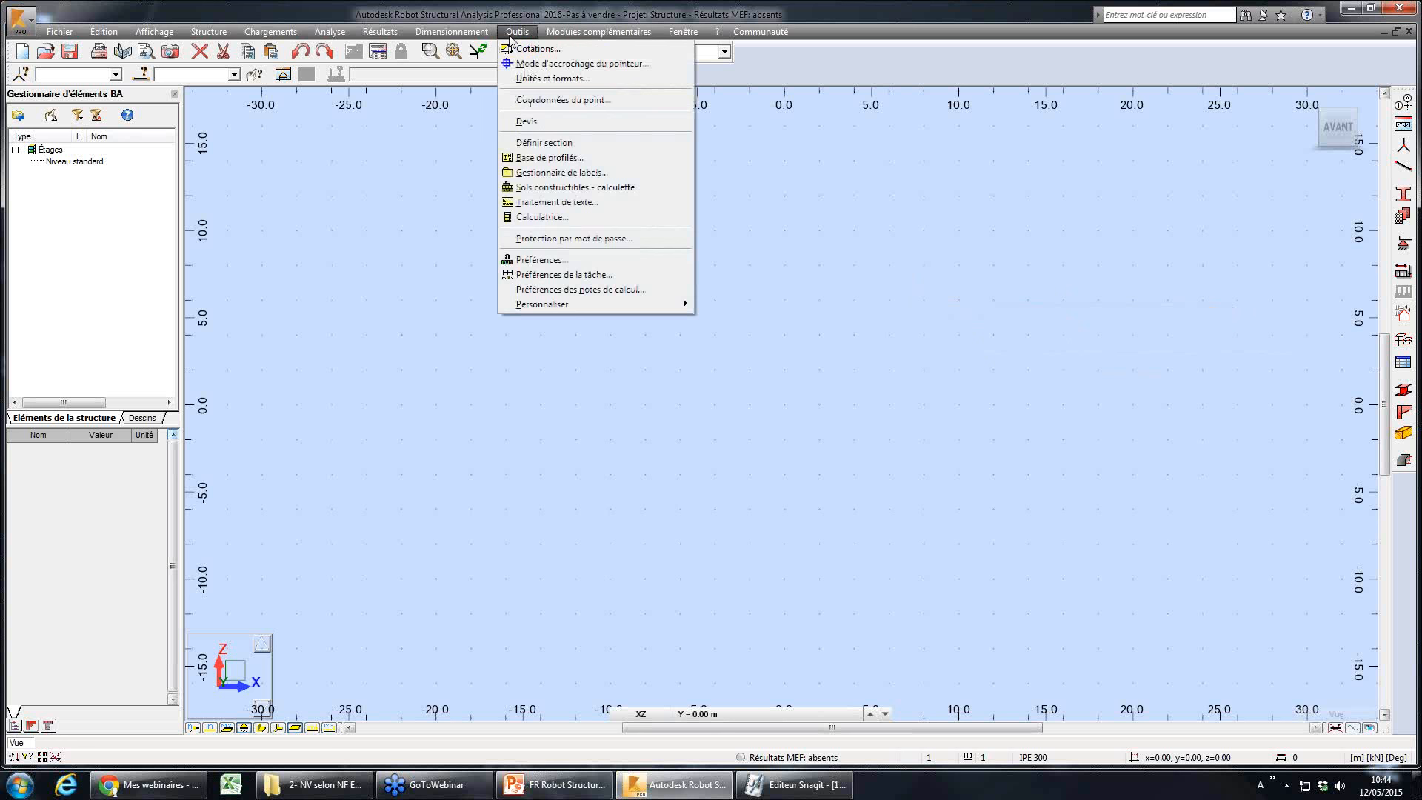
pyautogui.click(580, 259)
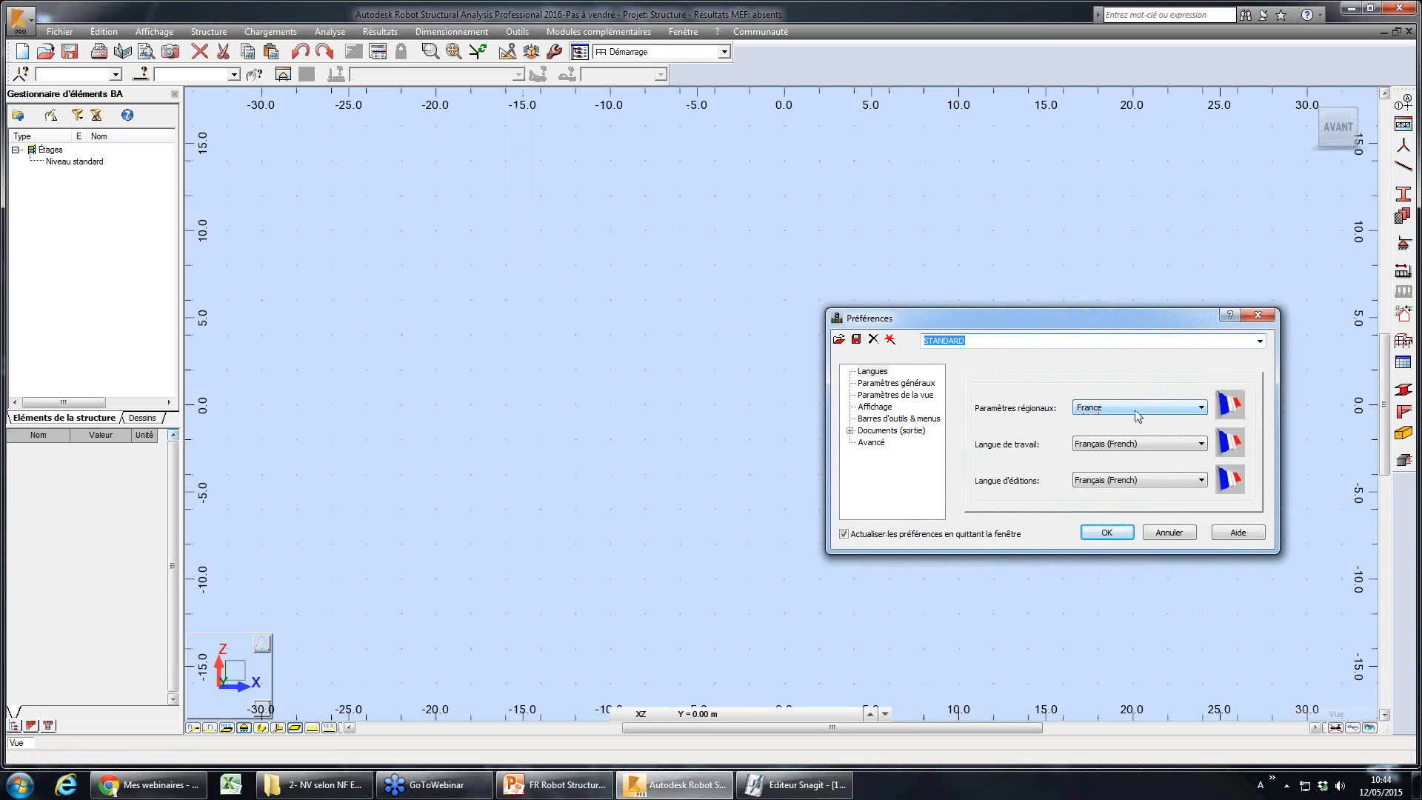
pyautogui.click(1159, 533)
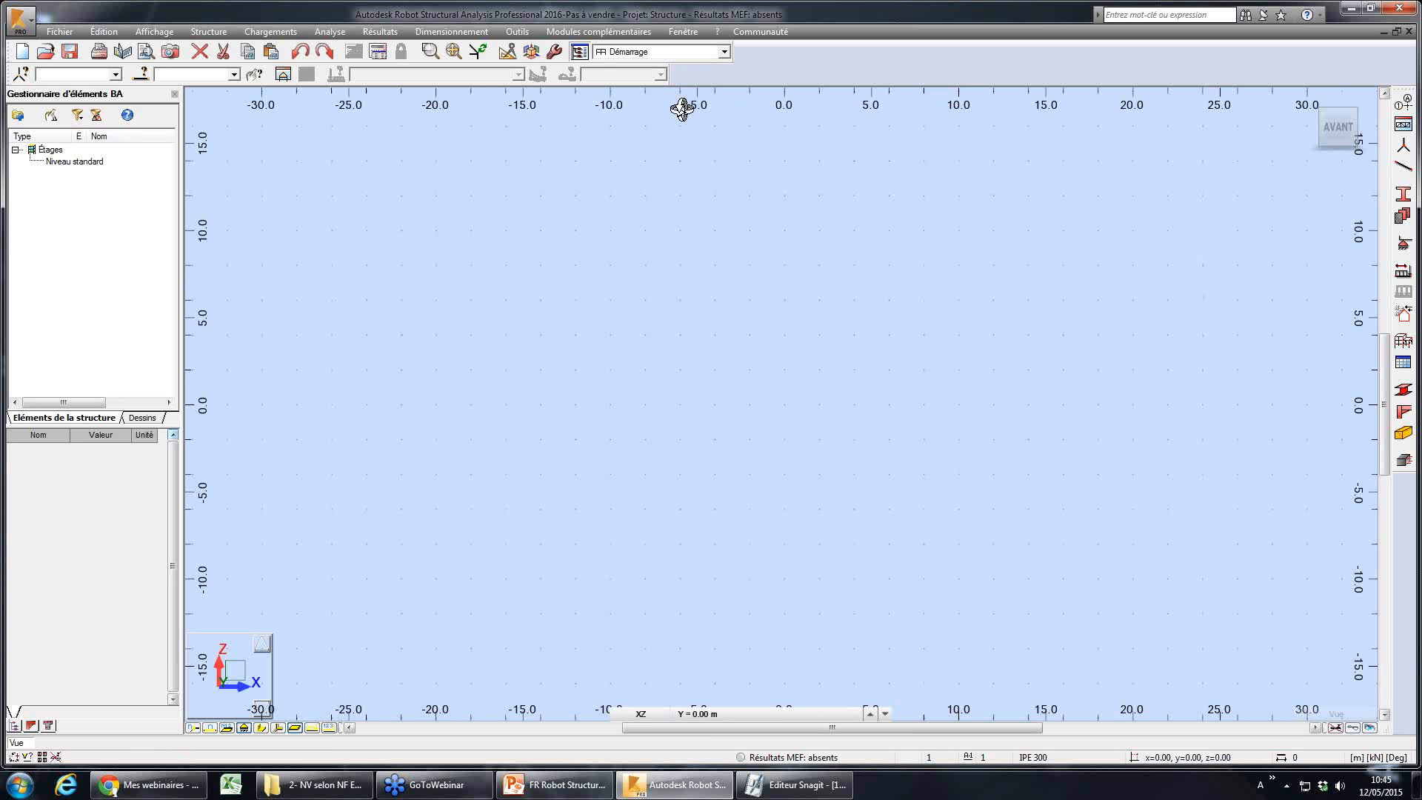
# - Examine the Acier Myz moment-rotation model behind the ACIER non-linear hinge, then close the hinge definitions without changes
pyautogui.click(220, 31)
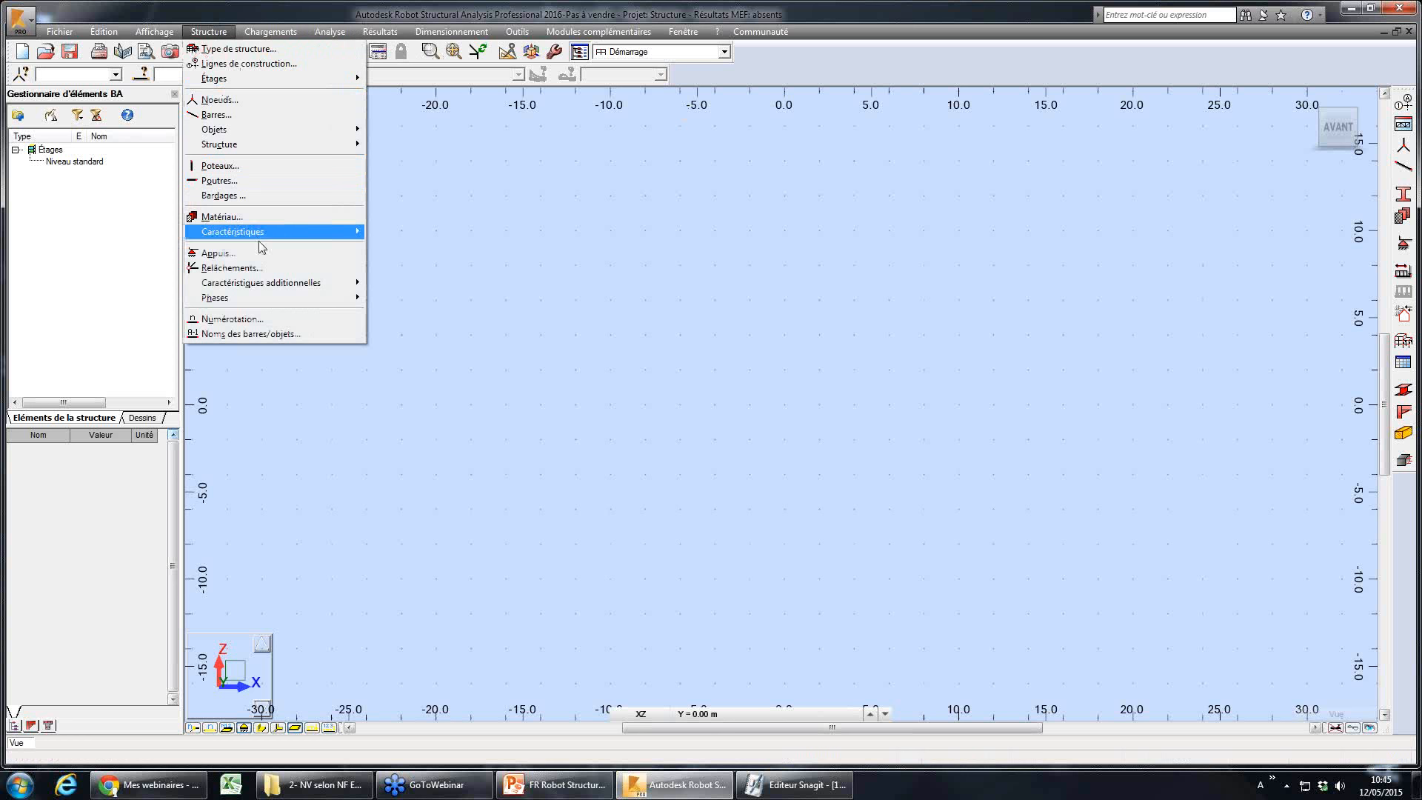
pyautogui.moveTo(276, 283)
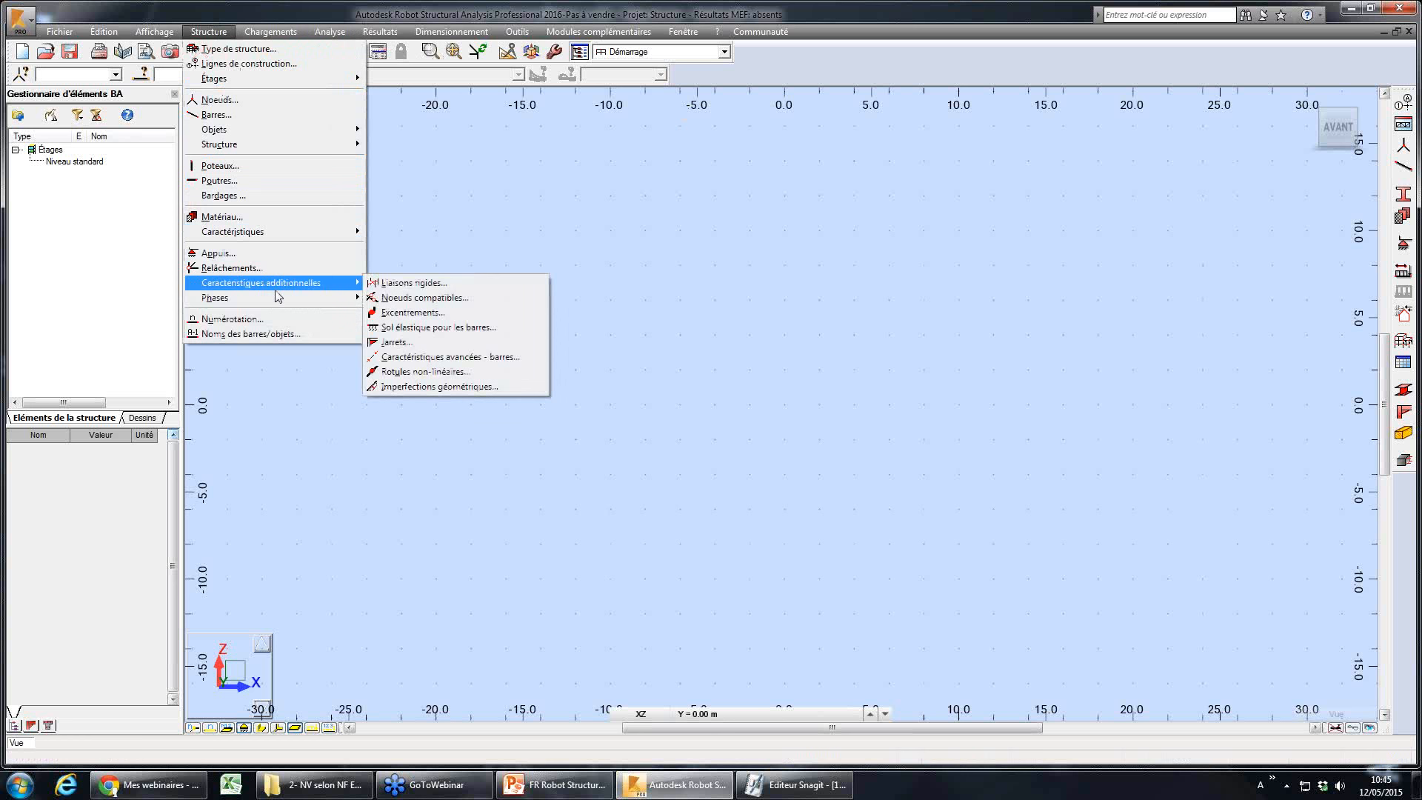
pyautogui.click(467, 377)
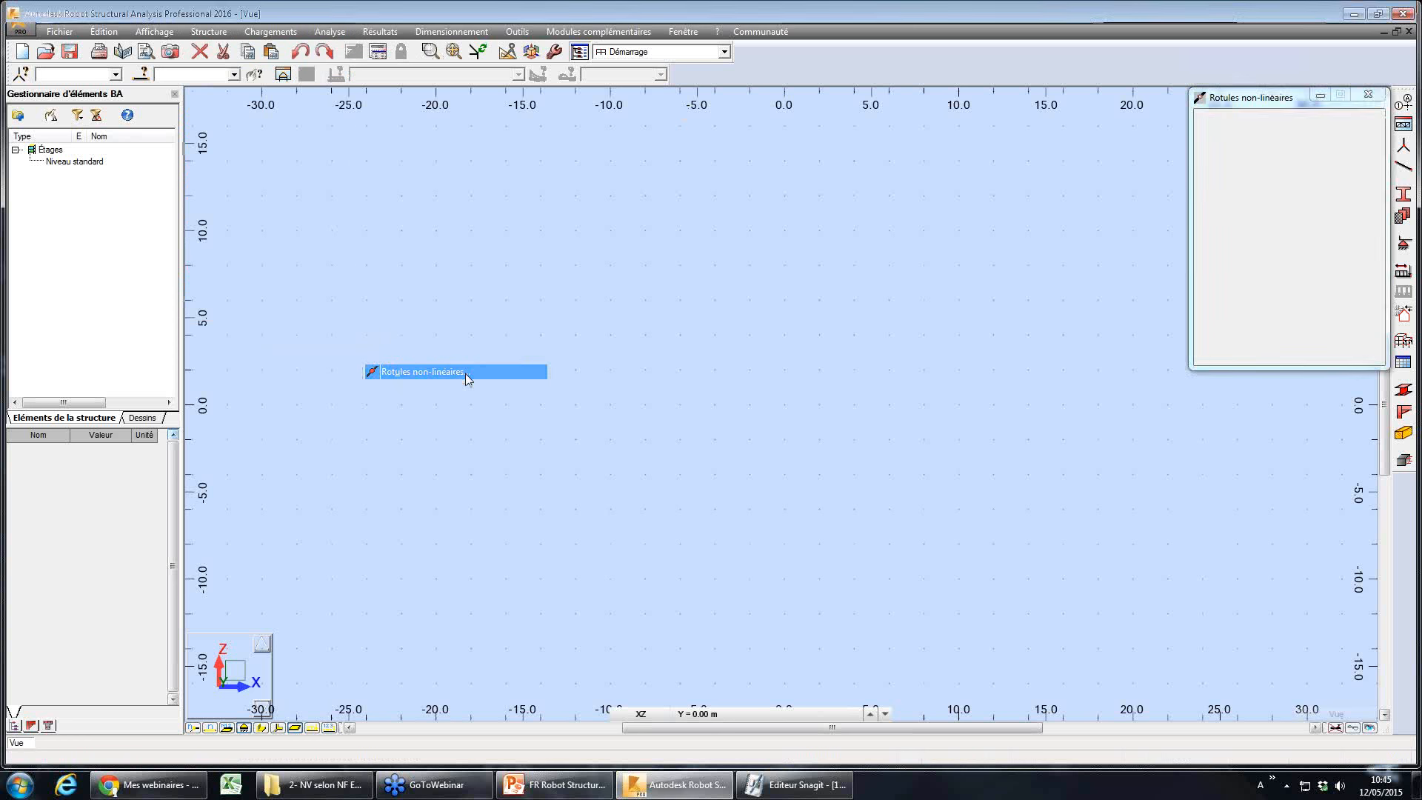
pyautogui.click(1233, 158)
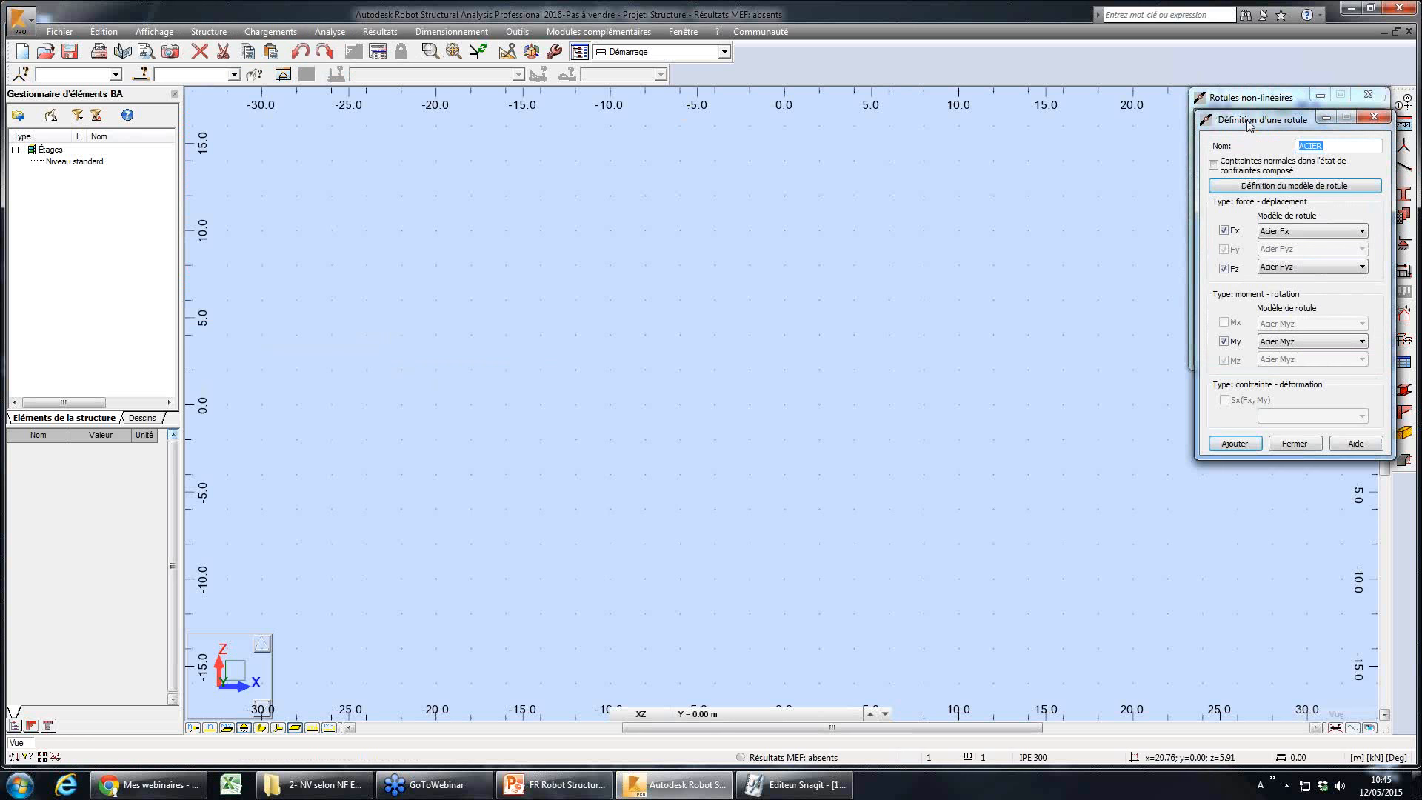
pyautogui.moveTo(1251, 123); pyautogui.dragTo(1046, 247)
pyautogui.click(1107, 311)
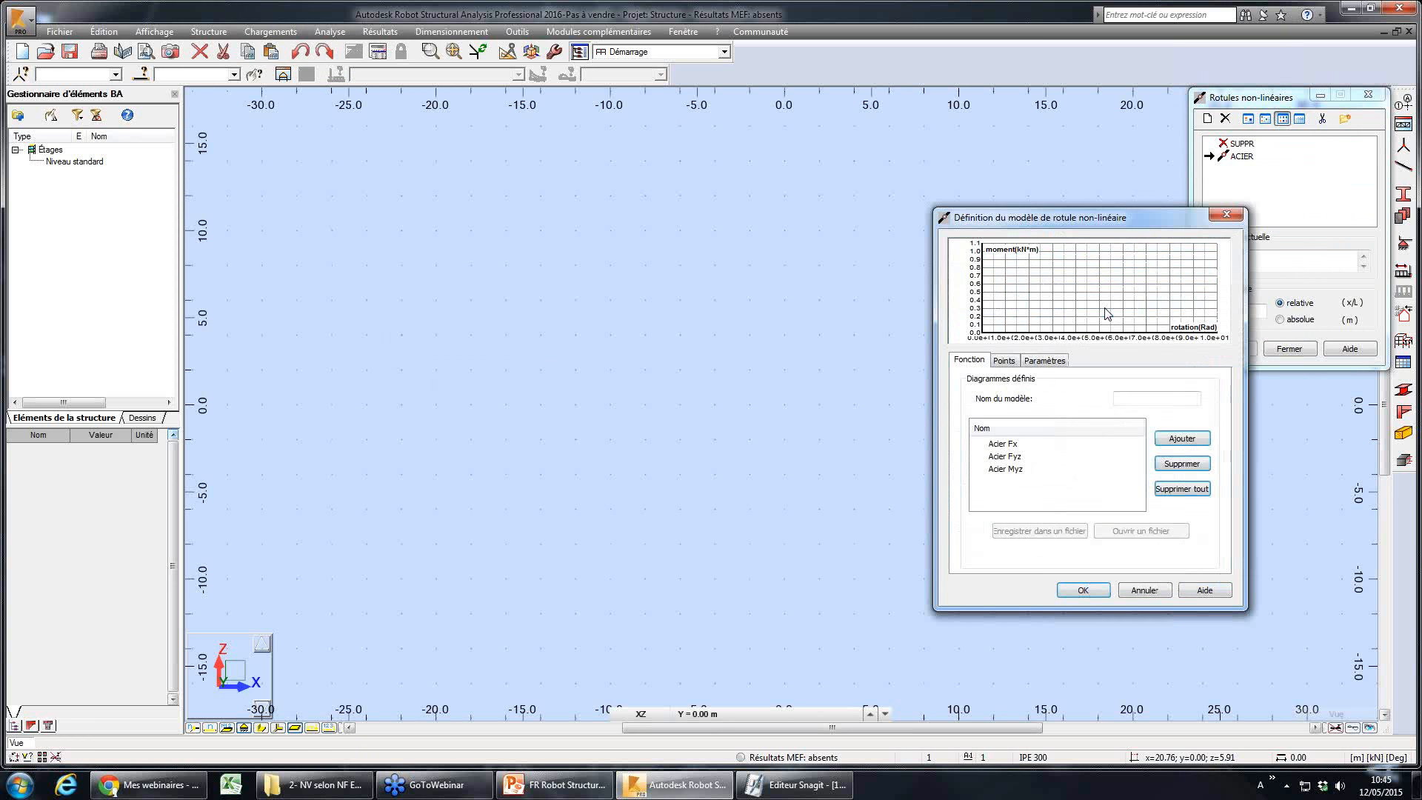
pyautogui.click(1013, 470)
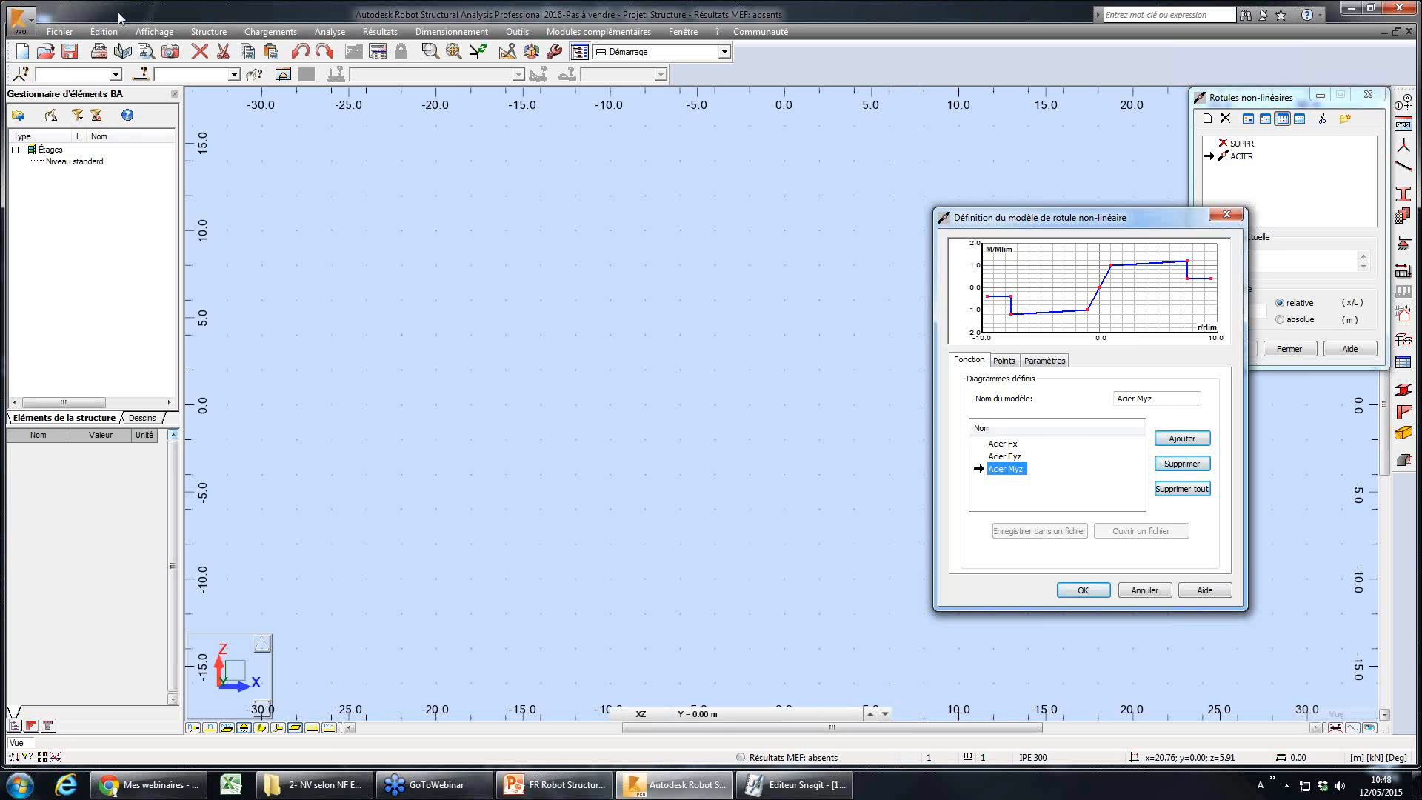
pyautogui.click(1152, 590)
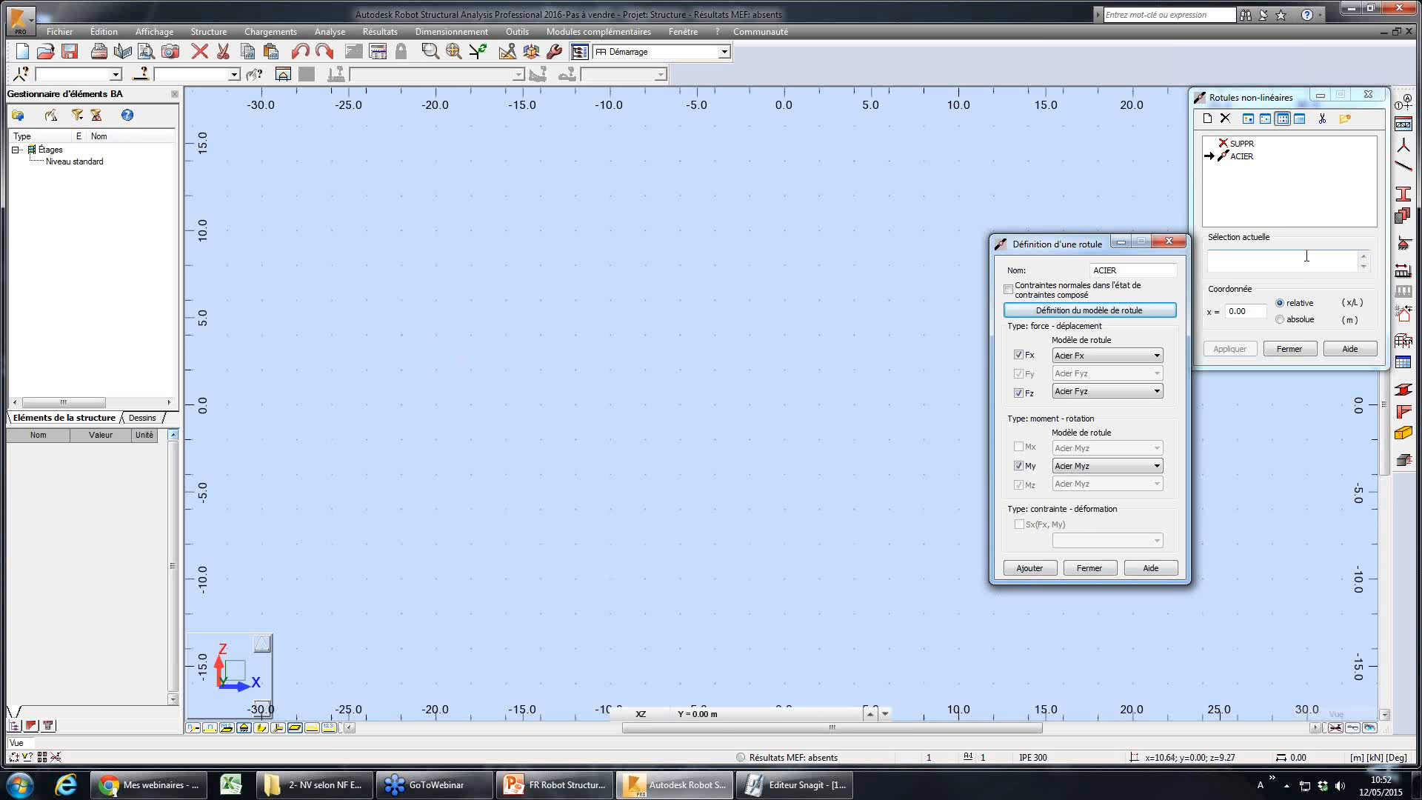
pyautogui.click(1169, 242)
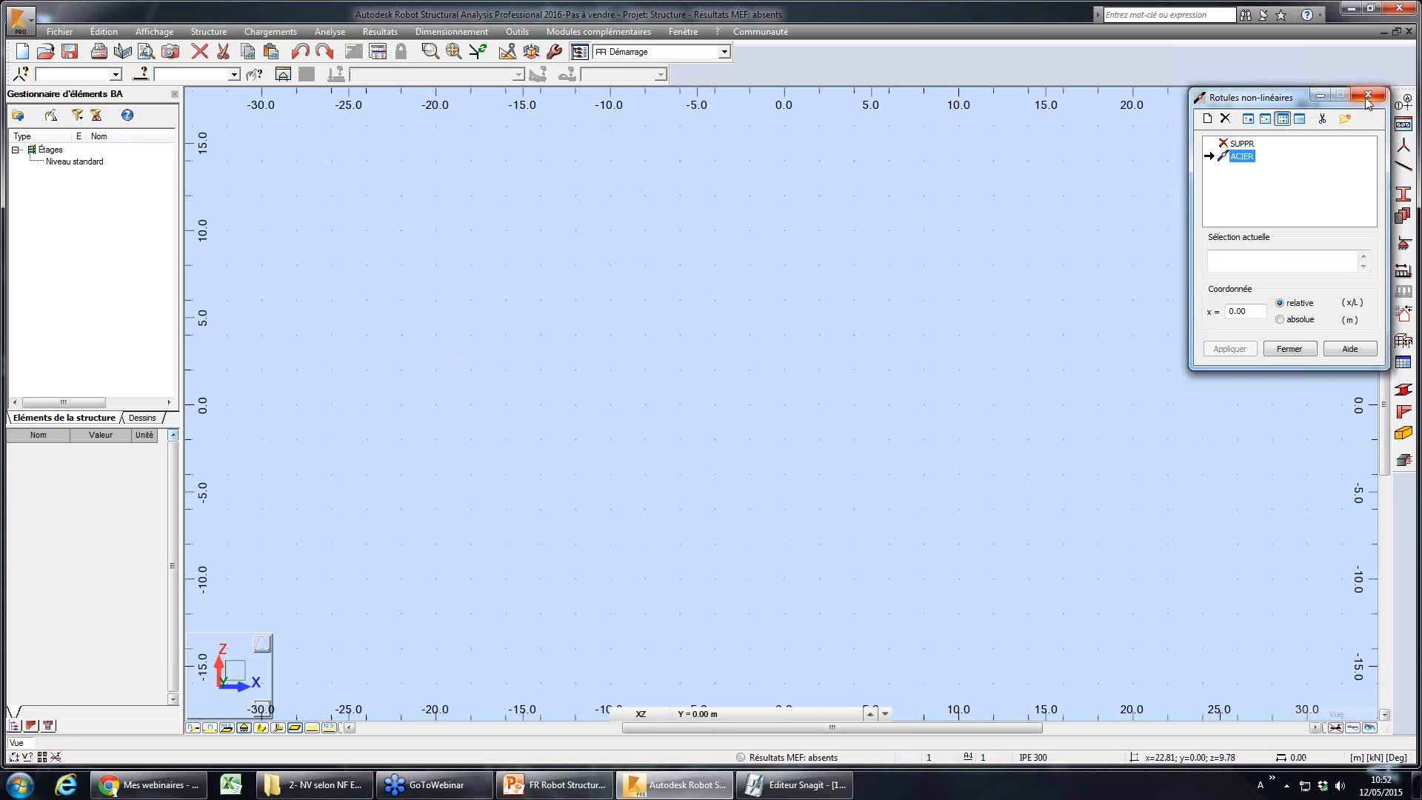
pyautogui.click(1367, 94)
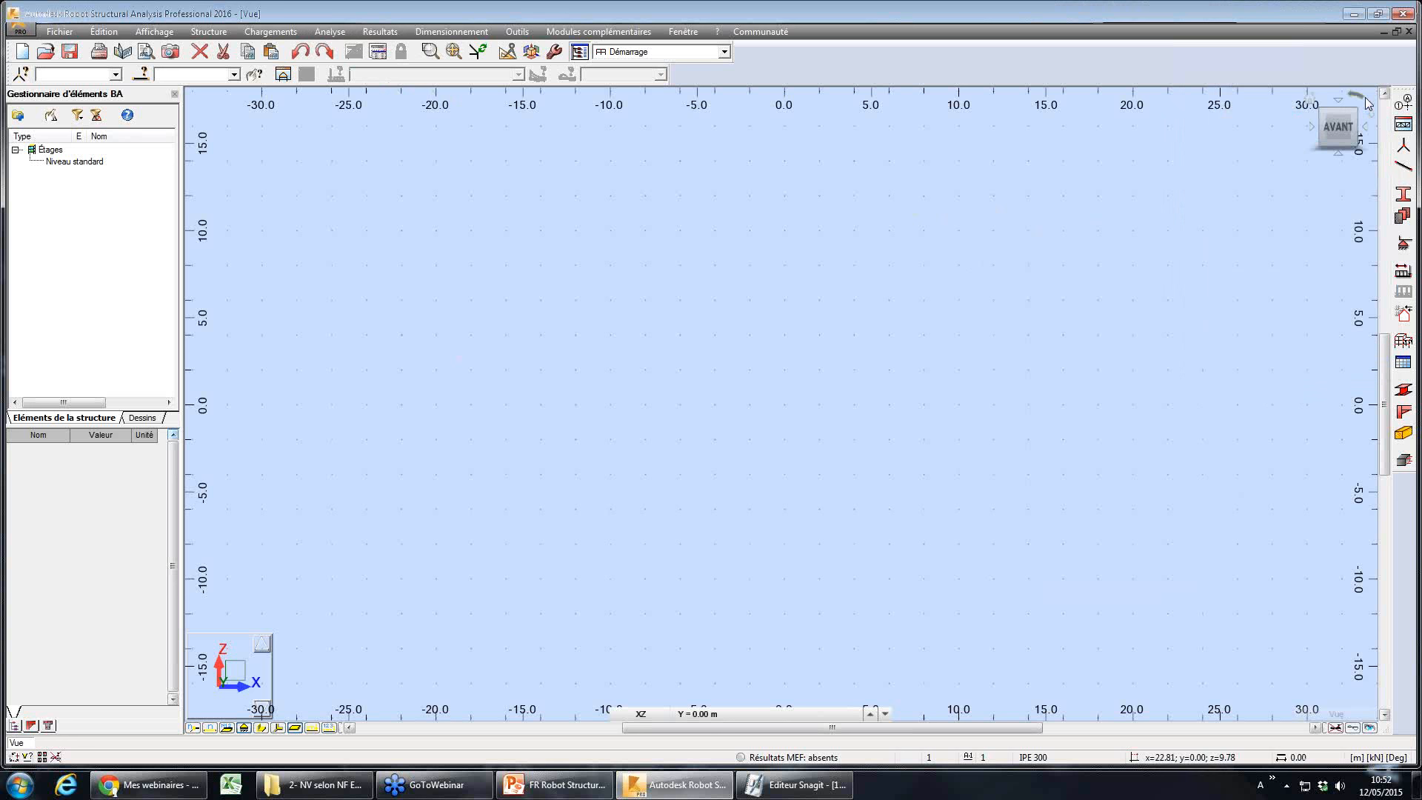
# - Change the empty frame project's structure type to one that offers panel and finite element meshing tools
pyautogui.click(309, 36)
pyautogui.moveTo(124, 35)
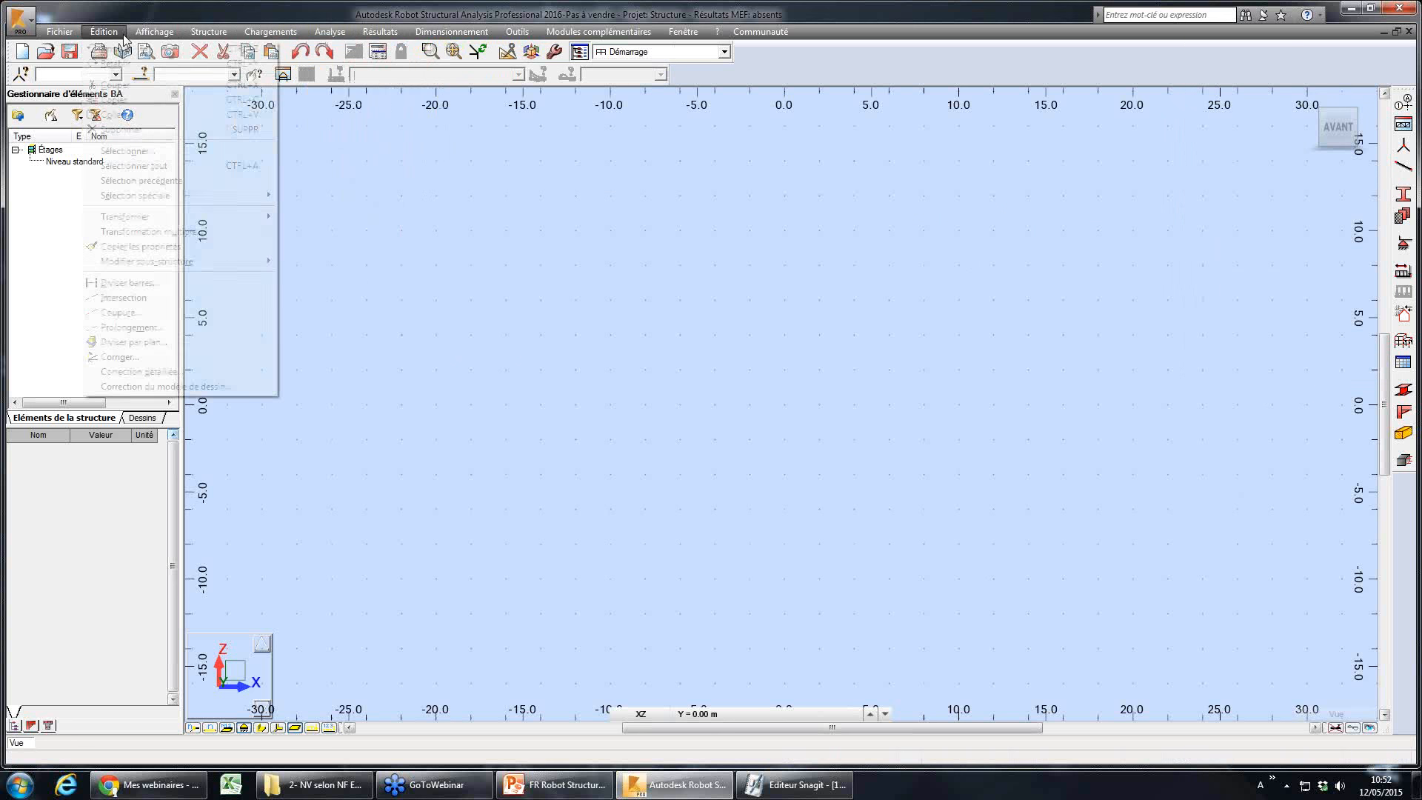
pyautogui.click(207, 46)
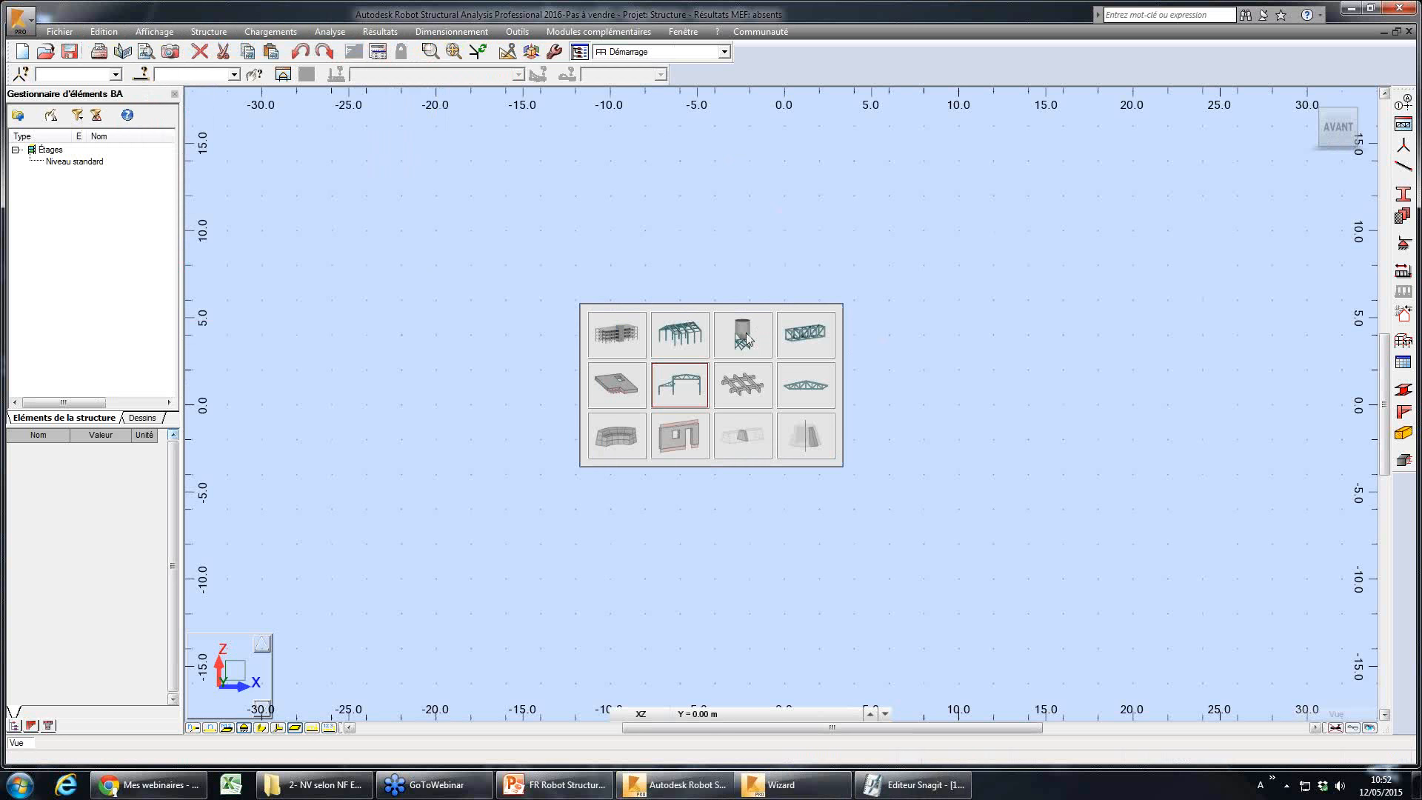
pyautogui.click(738, 385)
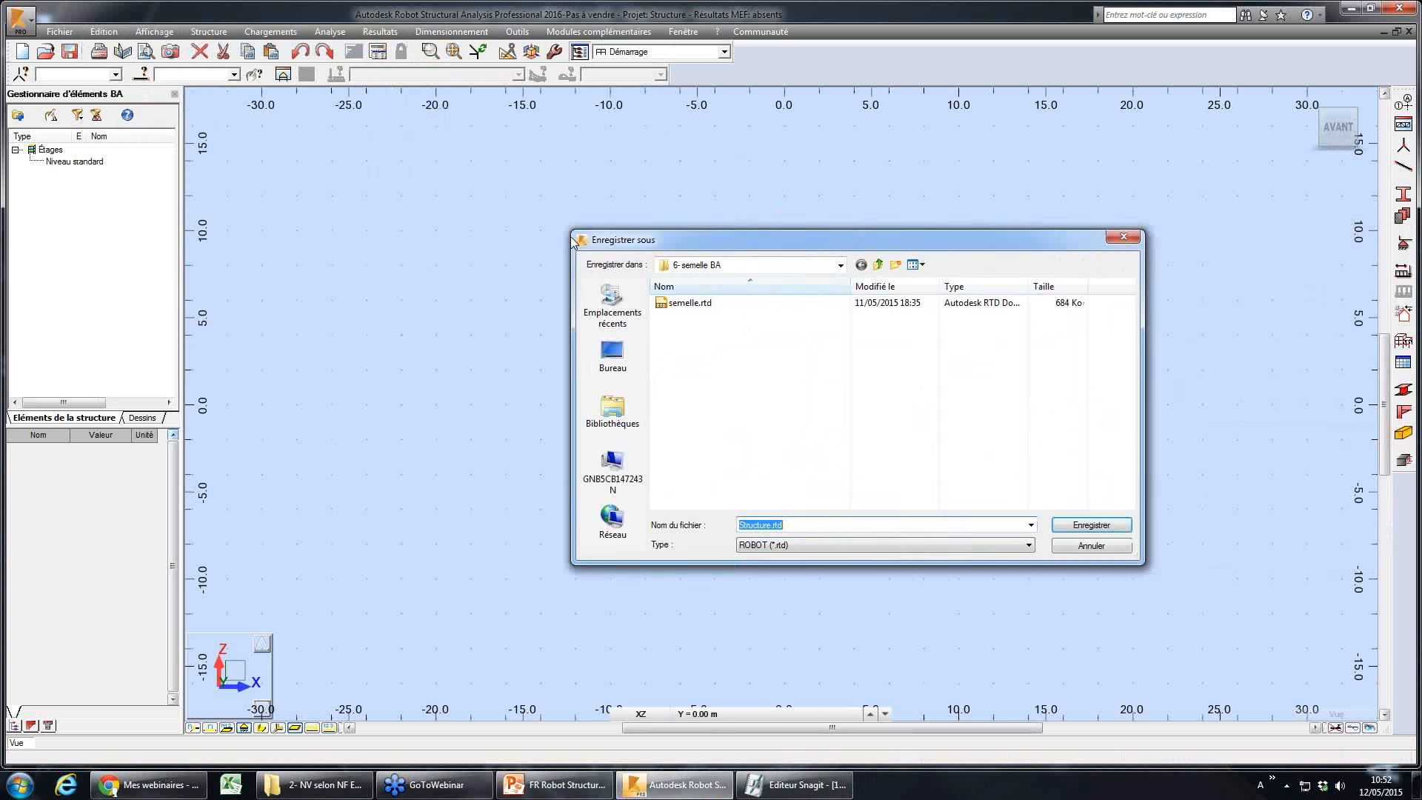
pyautogui.moveTo(574, 240); pyautogui.dragTo(129, 222)
pyautogui.click(167, 339)
pyautogui.click(647, 511)
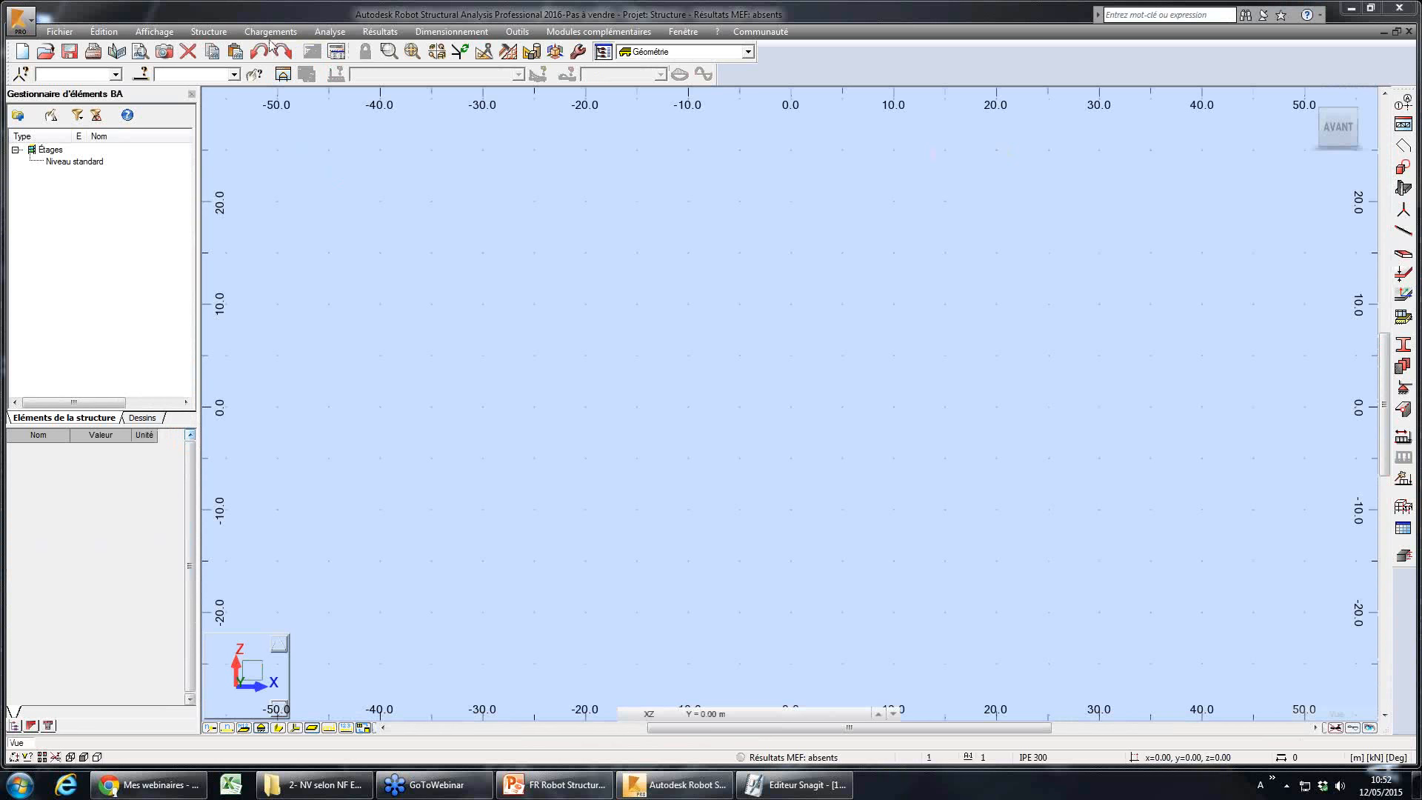
# - Open the definition of the Plancher - diaphragme rigide panel calculation model, placing it beside the model list
pyautogui.click(269, 33)
pyautogui.click(450, 31)
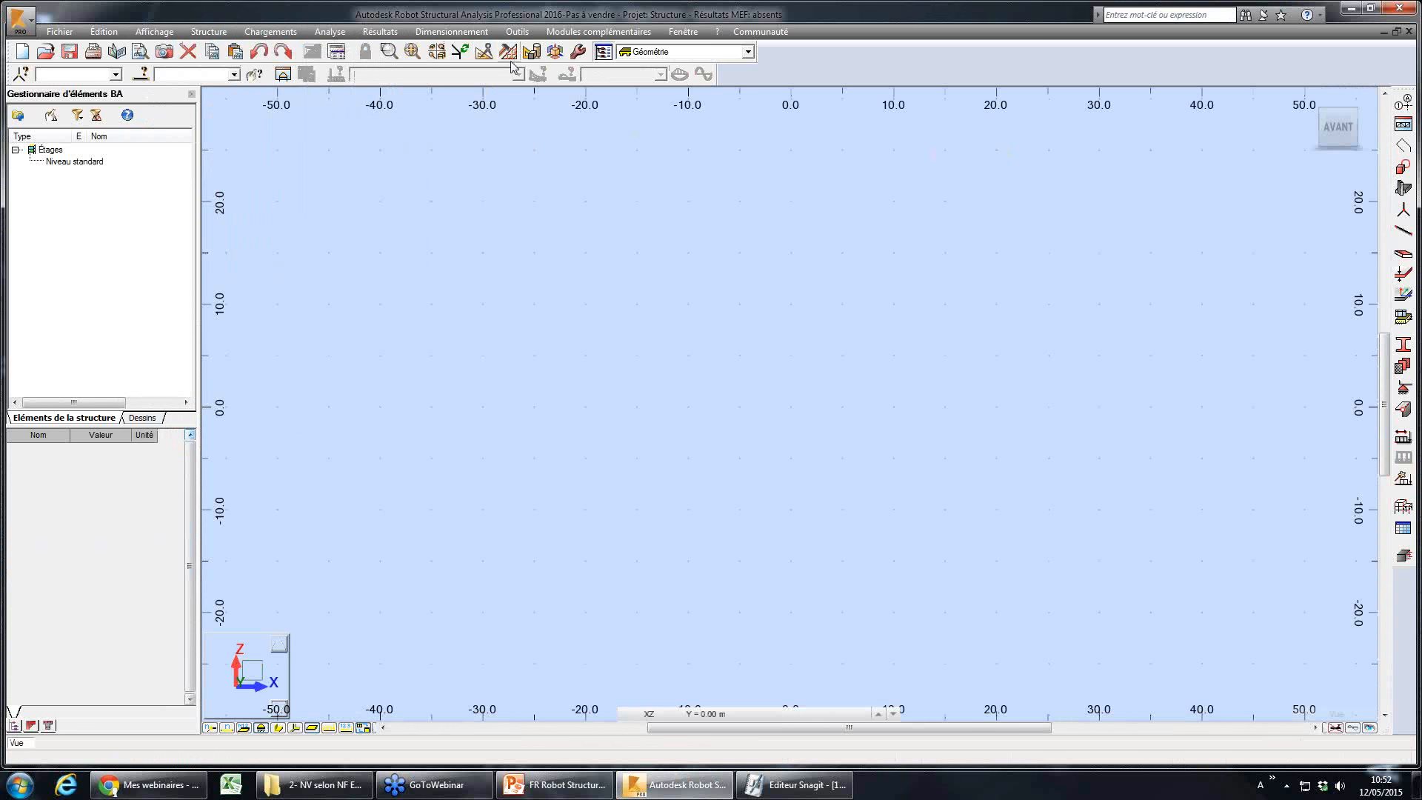
pyautogui.click(508, 51)
pyautogui.click(501, 104)
pyautogui.moveTo(1248, 98); pyautogui.dragTo(334, 185)
pyautogui.doubleClick(326, 255)
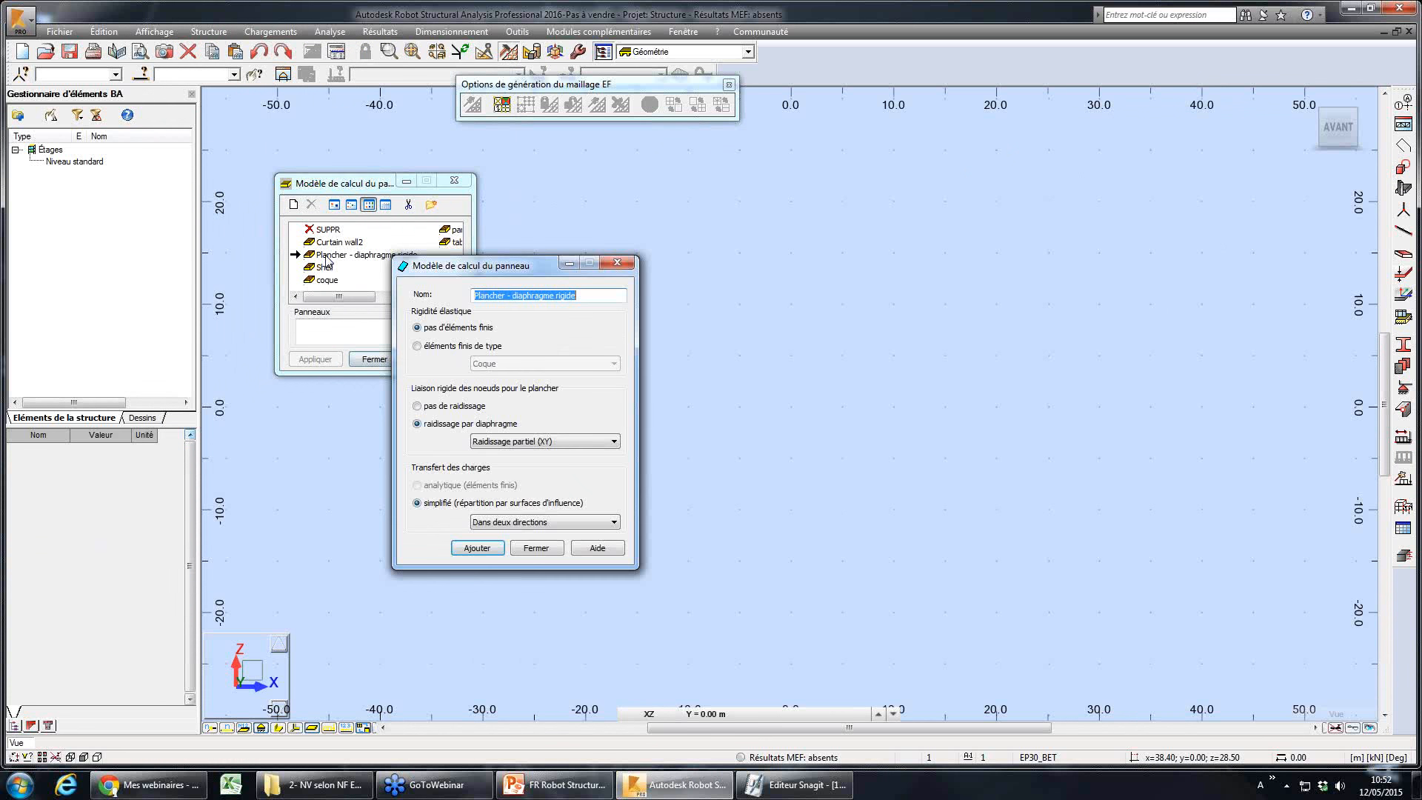
pyautogui.moveTo(509, 274); pyautogui.dragTo(279, 240)
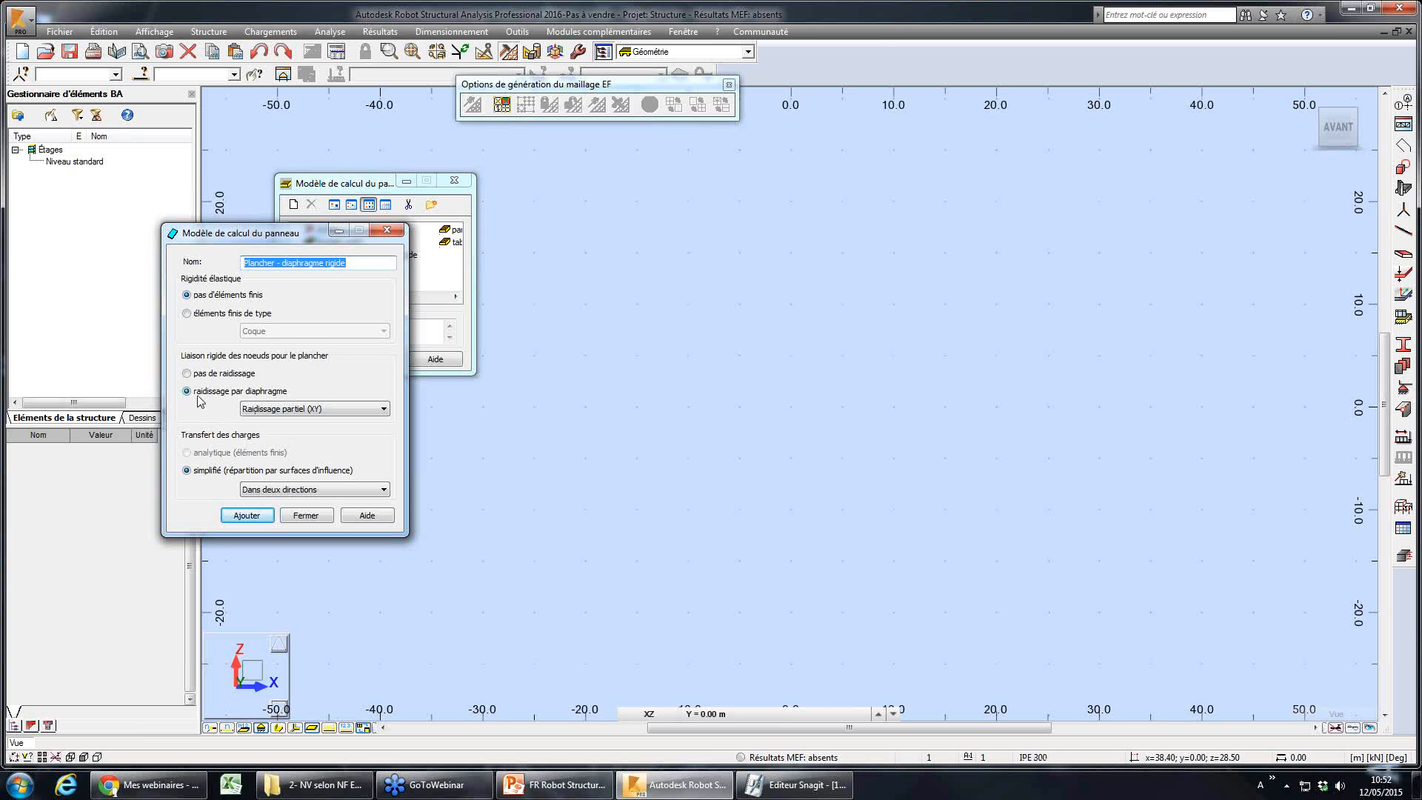
# - Set the floor diaphragm stiffening to Total (corps rigide), keeping the simplified load transfer Dans deux directions
pyautogui.click(335, 419)
pyautogui.click(335, 419)
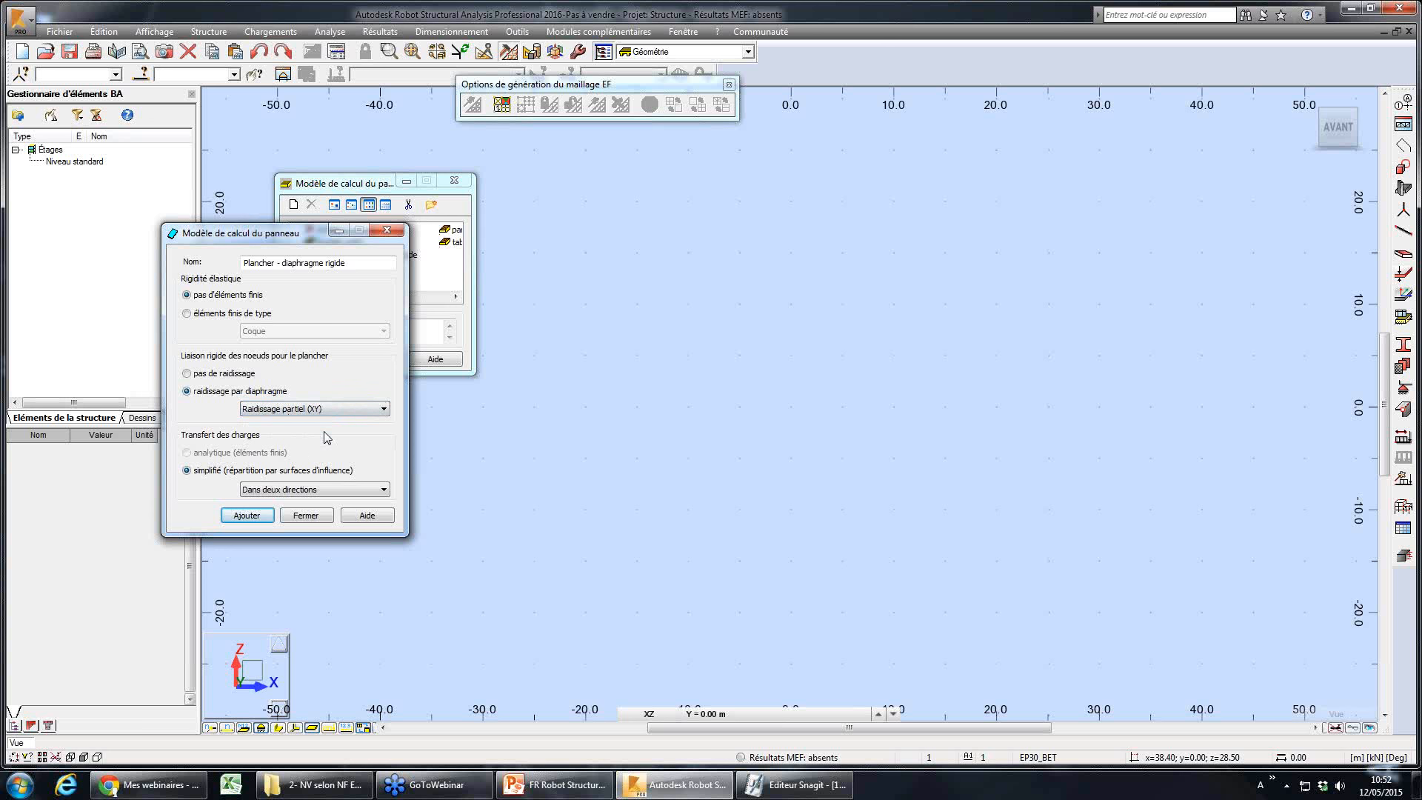
pyautogui.click(320, 411)
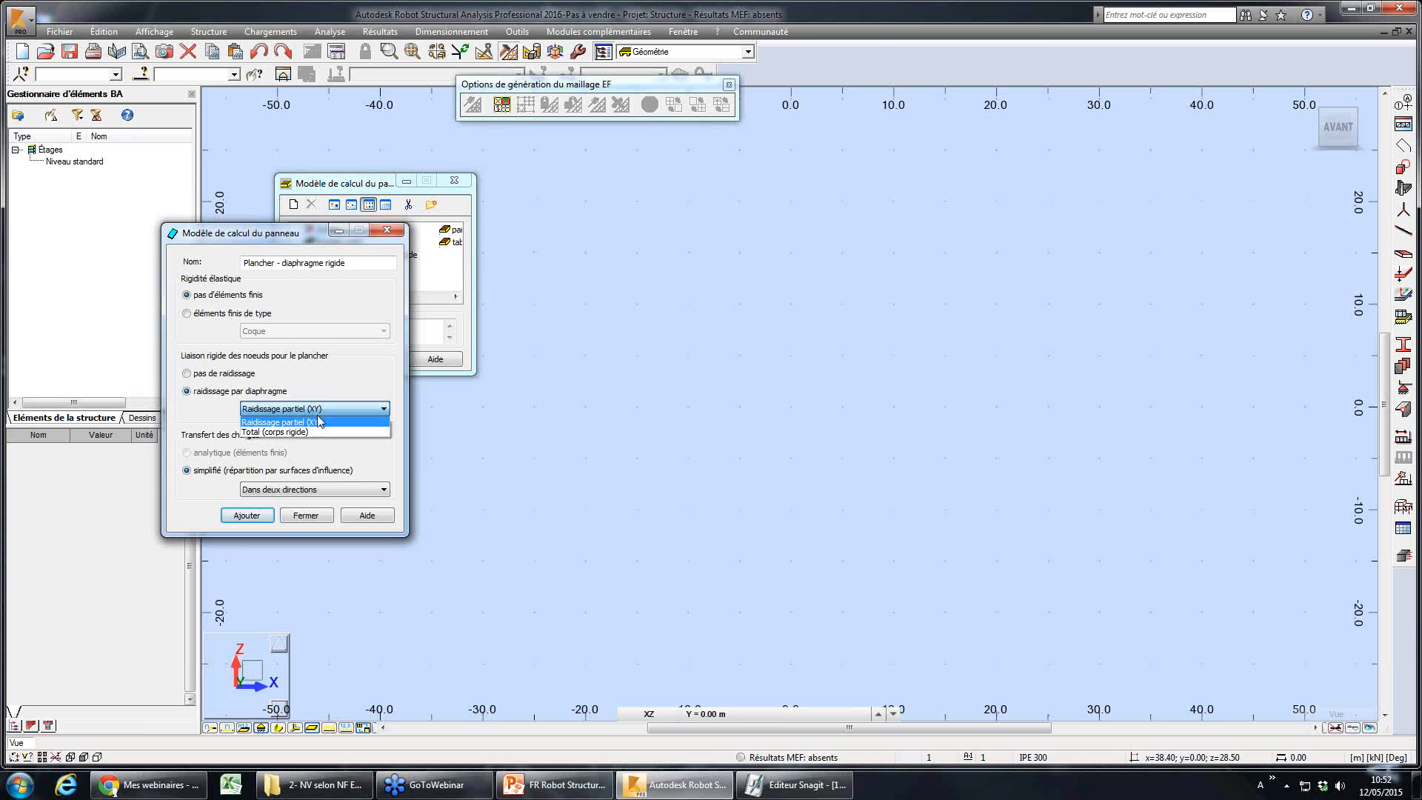
pyautogui.click(318, 432)
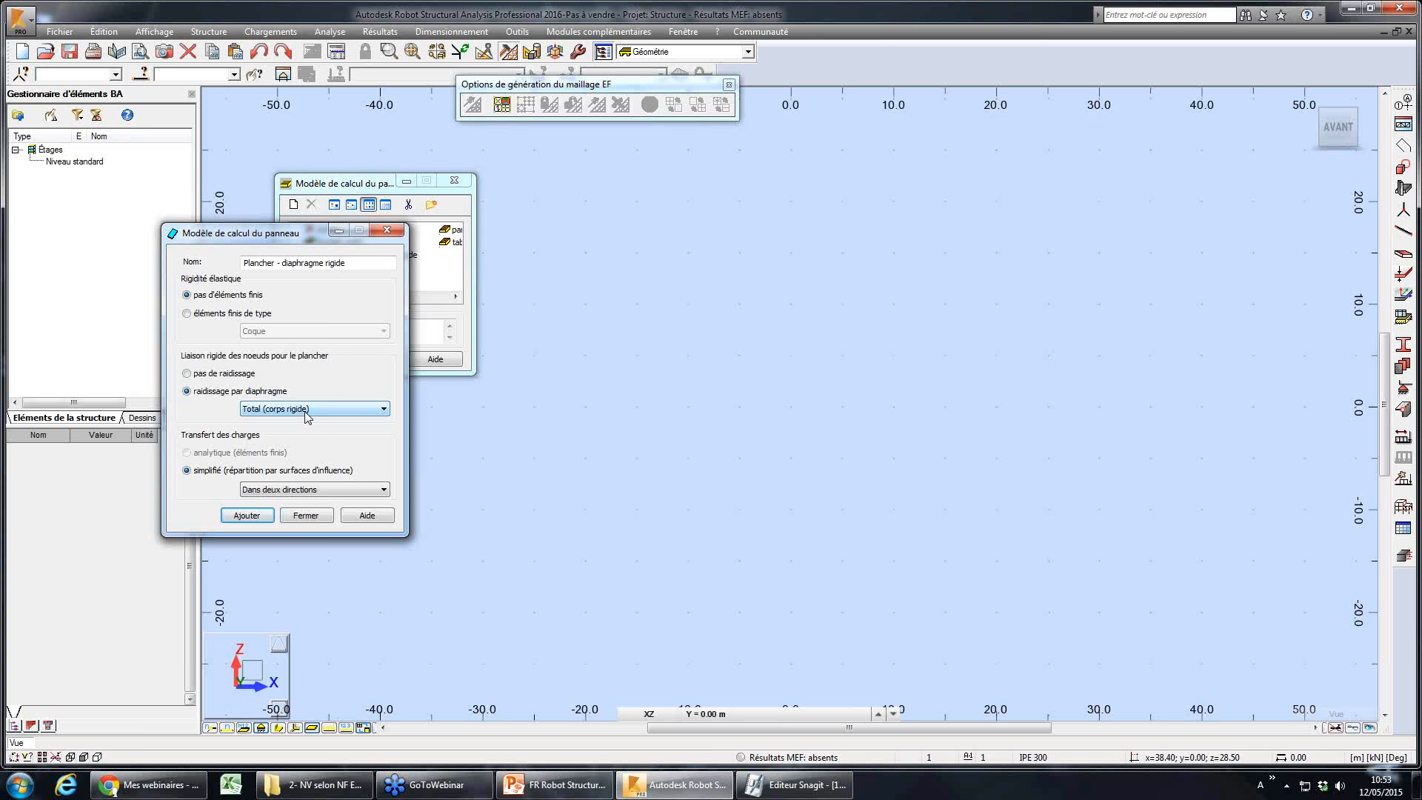
pyautogui.click(304, 492)
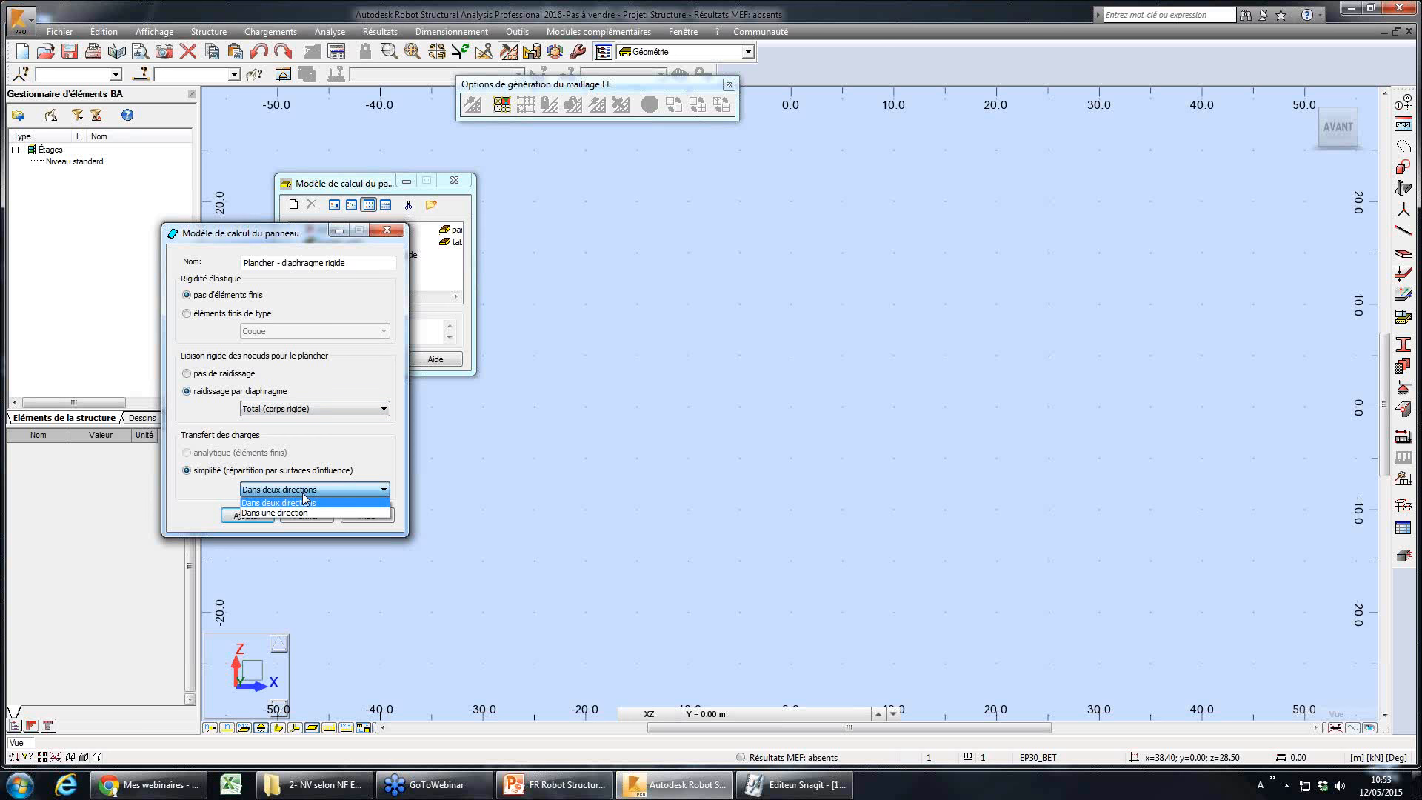
pyautogui.click(304, 501)
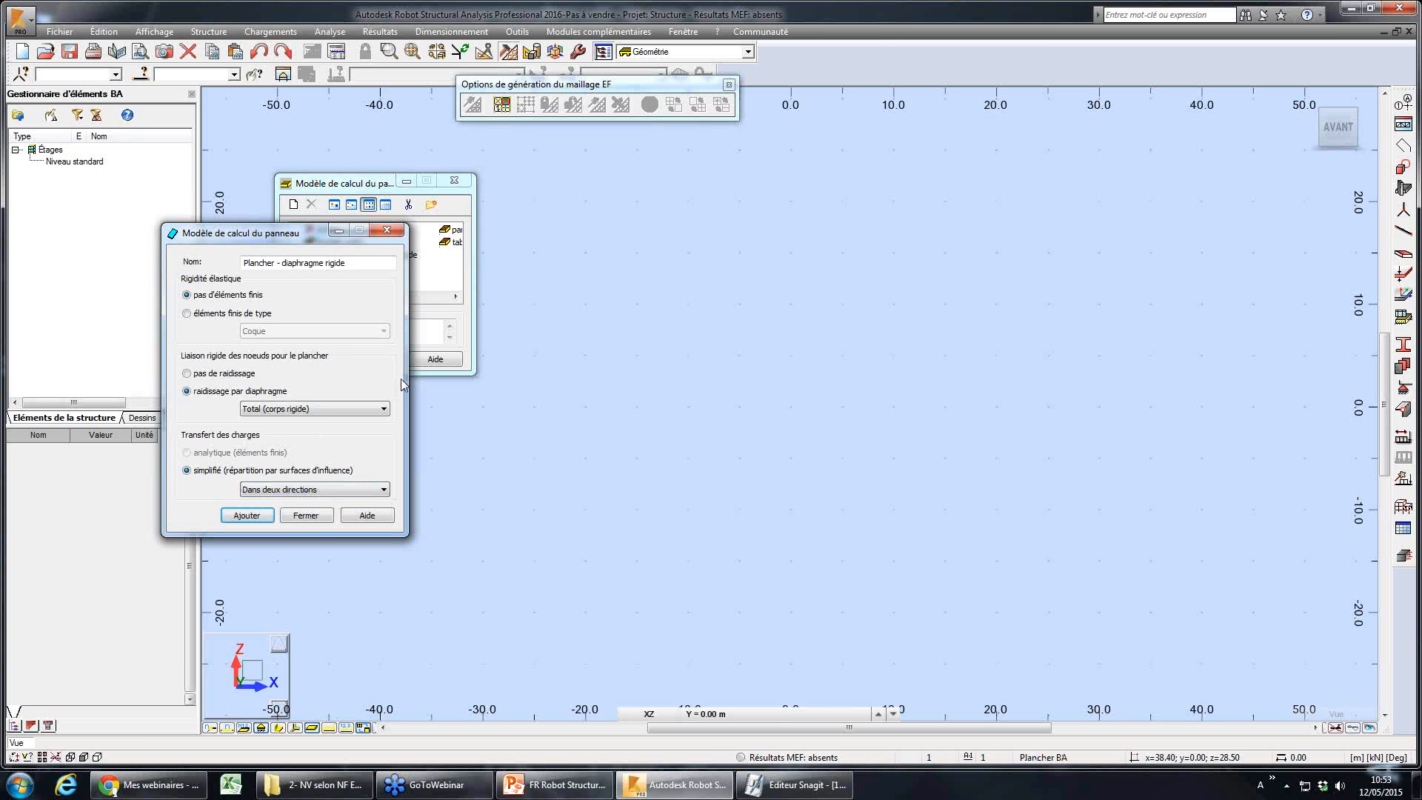
# - Open the definition of the EP30_BET panel thickness from the finite element thickness labels
pyautogui.click(1403, 274)
pyautogui.moveTo(601, 87); pyautogui.dragTo(443, 159)
pyautogui.click(417, 230)
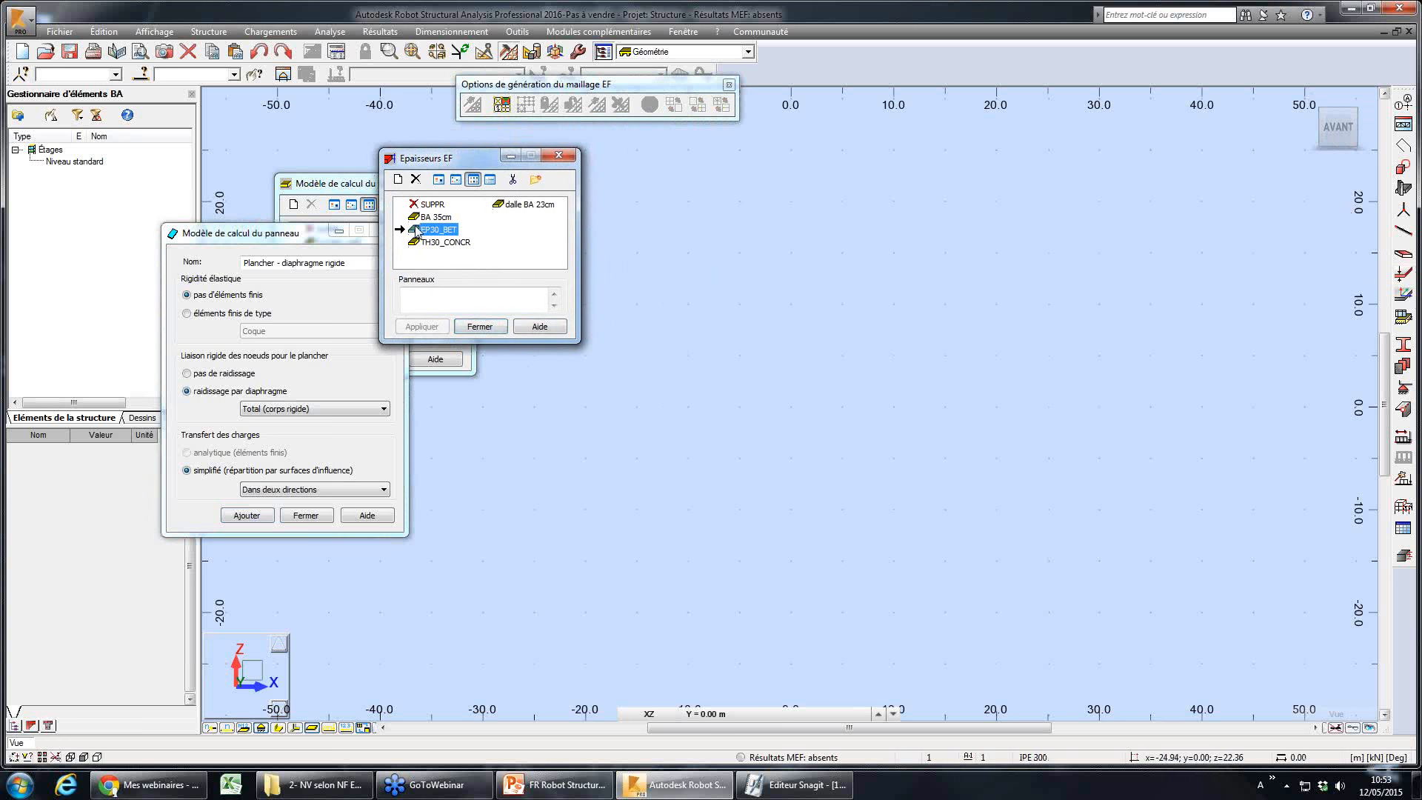
pyautogui.doubleClick(417, 230)
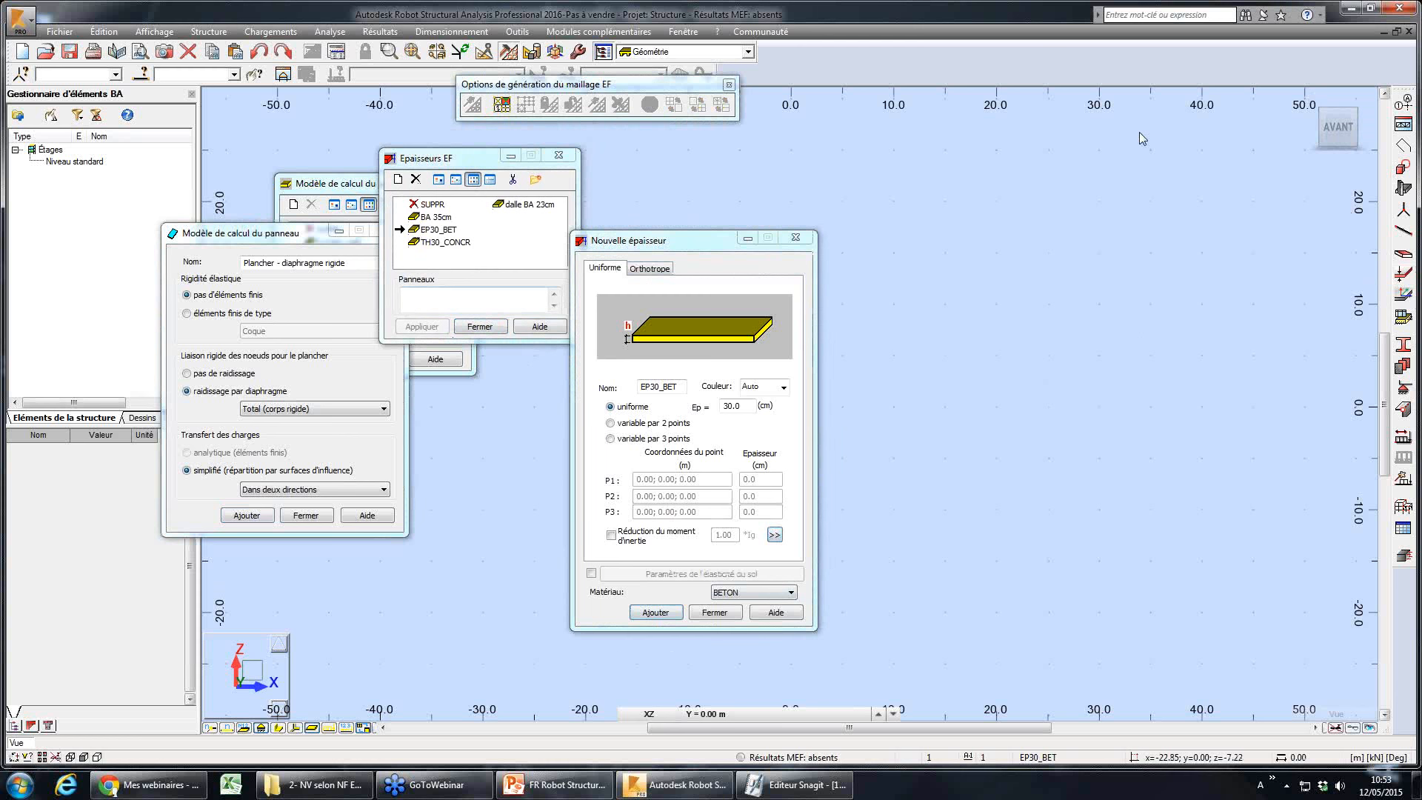
pyautogui.moveTo(652, 240); pyautogui.dragTo(606, 178)
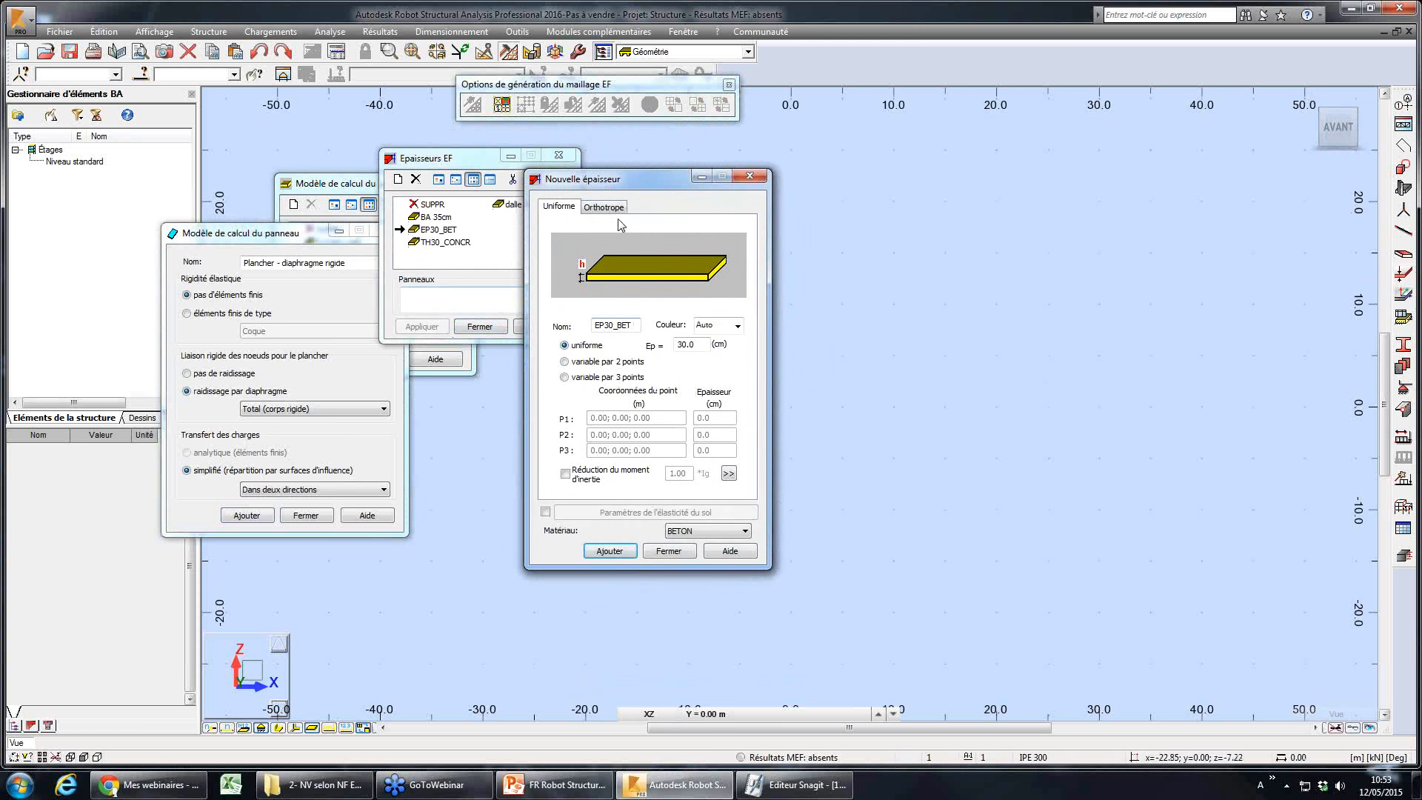
# - Inspect the stiffness matrices of EP30_BET's user-defined orthotropy, and set its orthotropic type to raidisseurs de deux côtés dans une direction
pyautogui.click(618, 207)
pyautogui.click(699, 350)
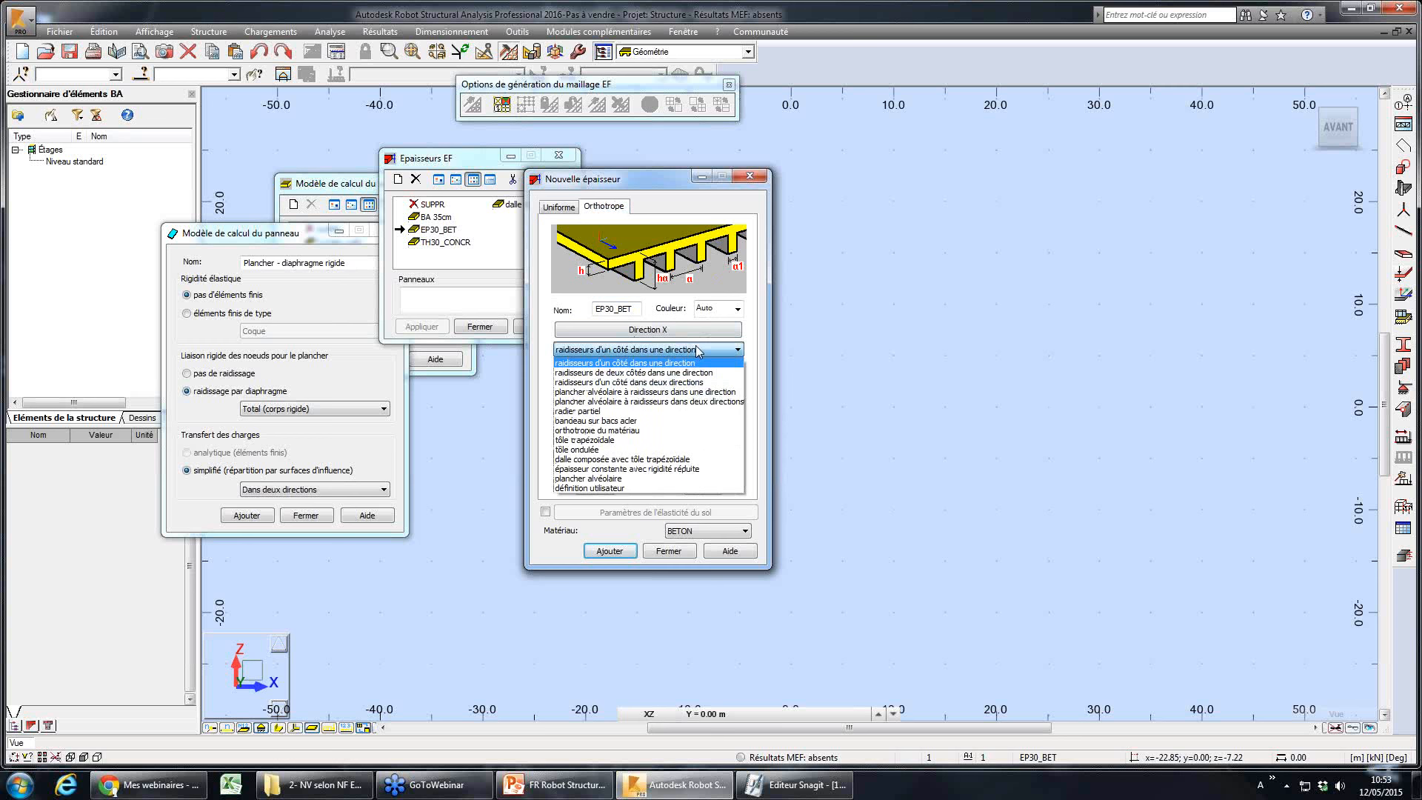
pyautogui.click(675, 488)
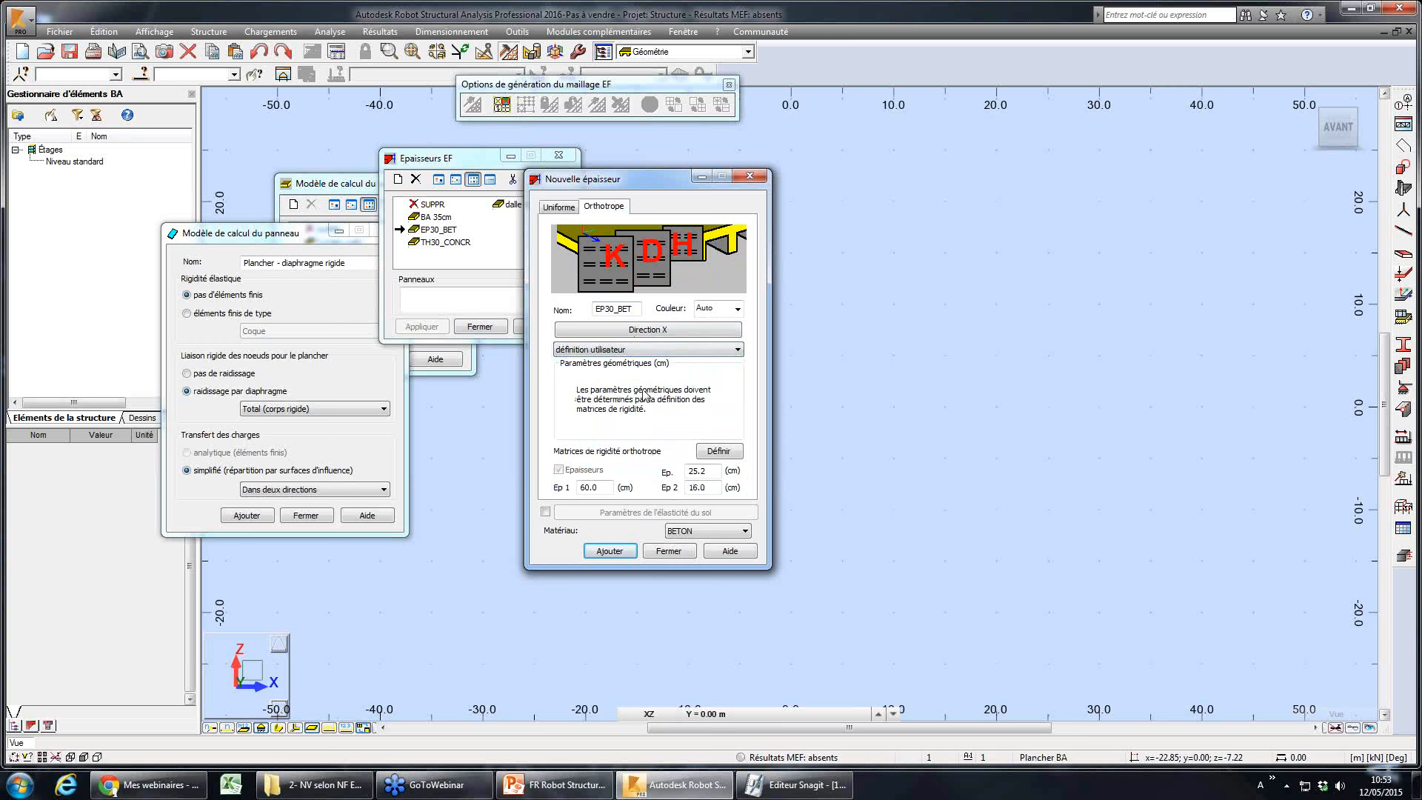
pyautogui.click(733, 453)
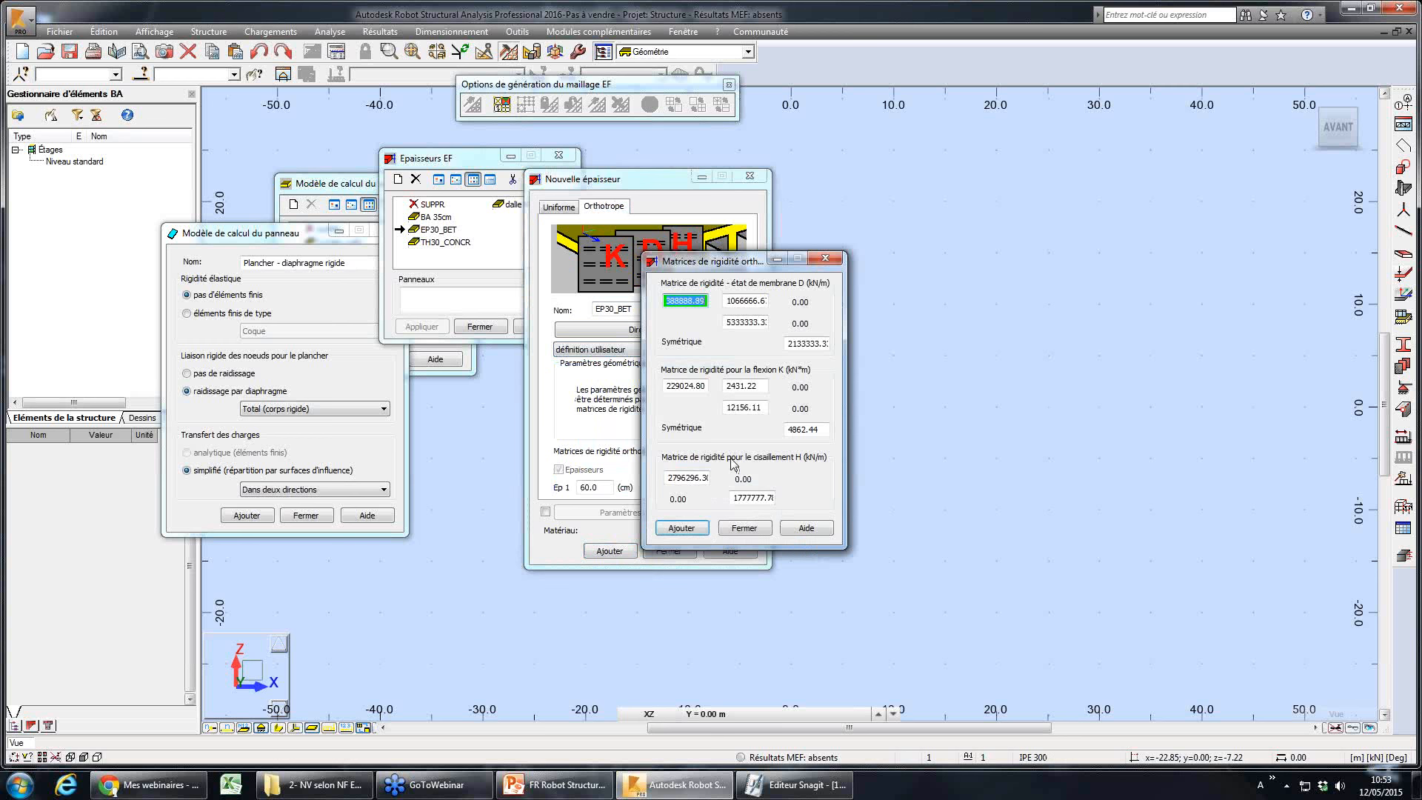
pyautogui.click(742, 528)
pyautogui.click(678, 356)
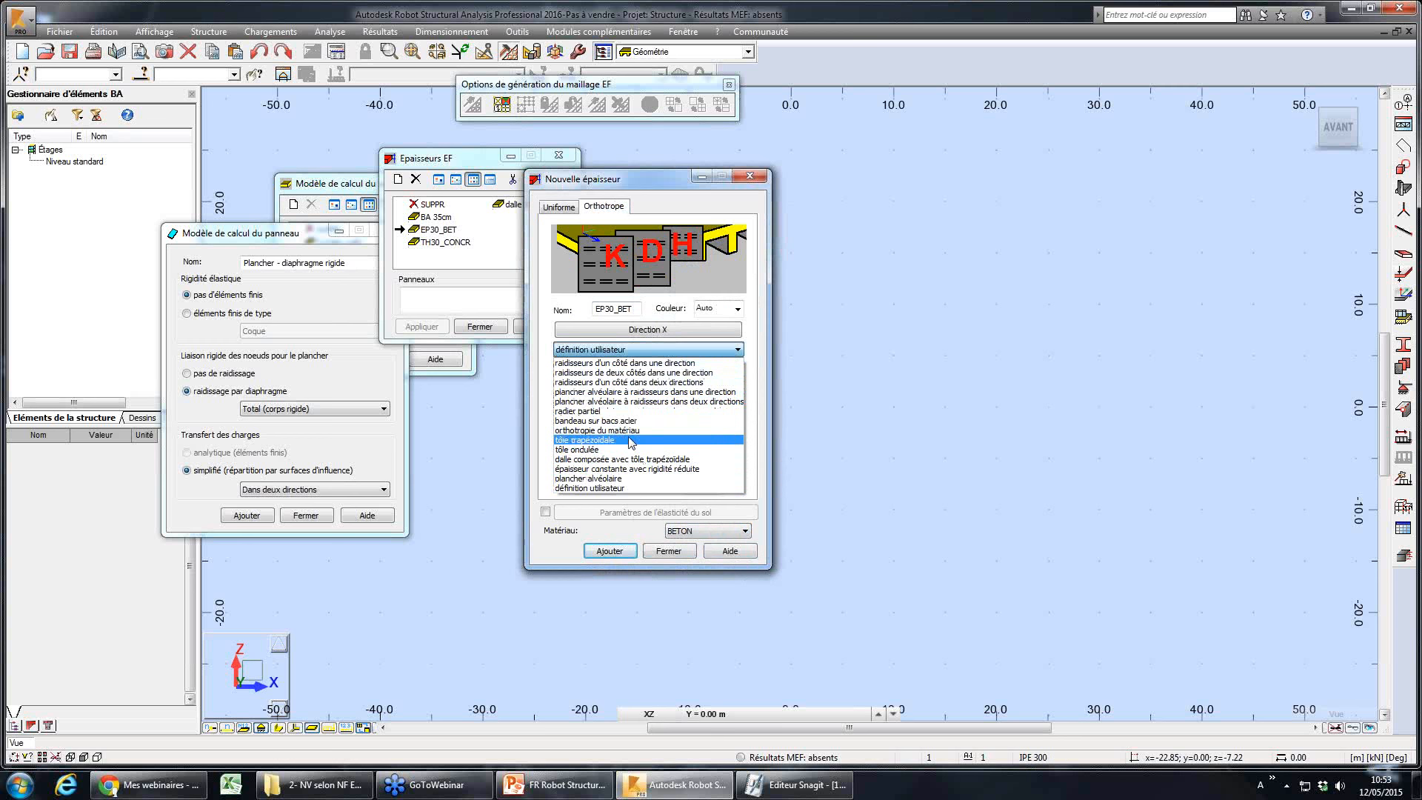
pyautogui.click(670, 372)
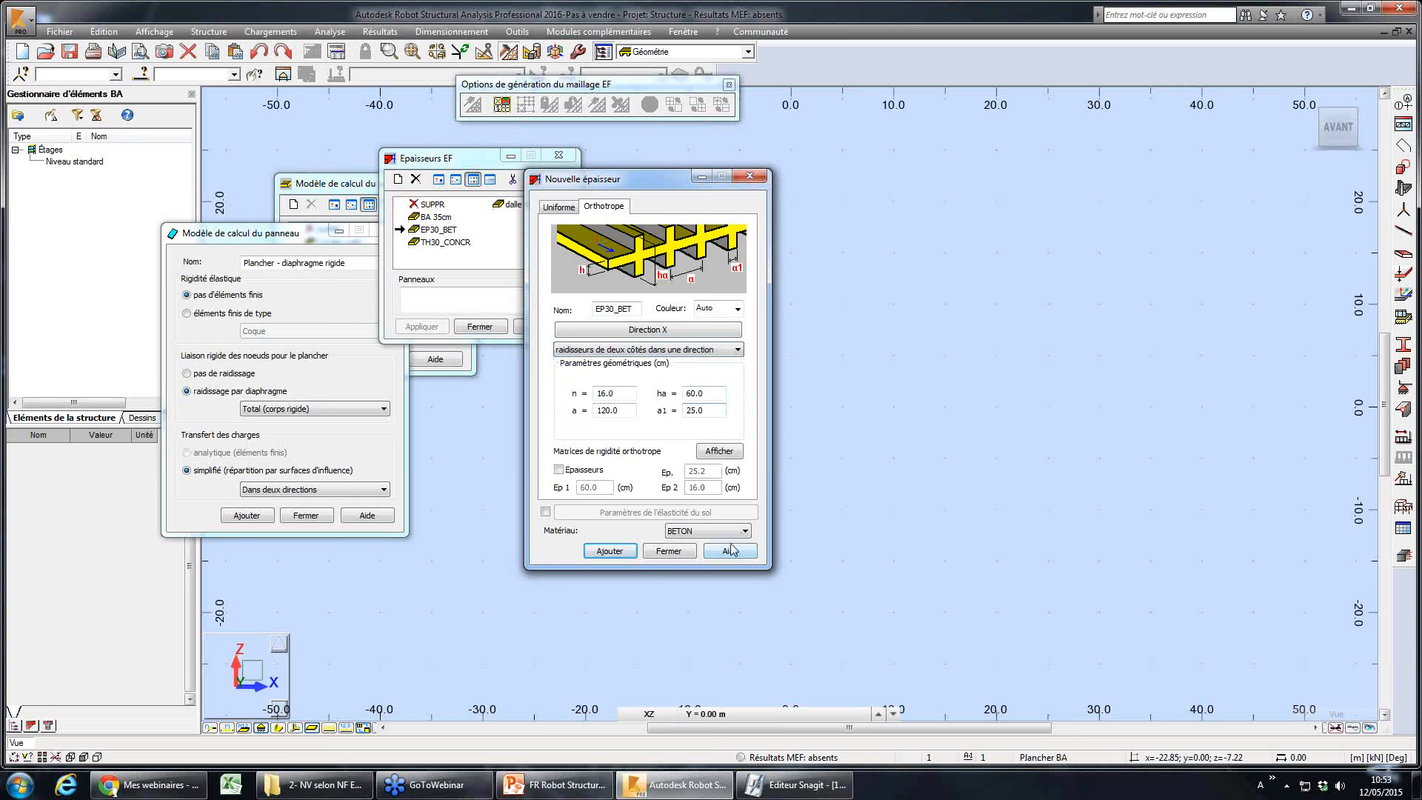
# - Try to close the incoming Lync chat window
pyautogui.click(984, 344)
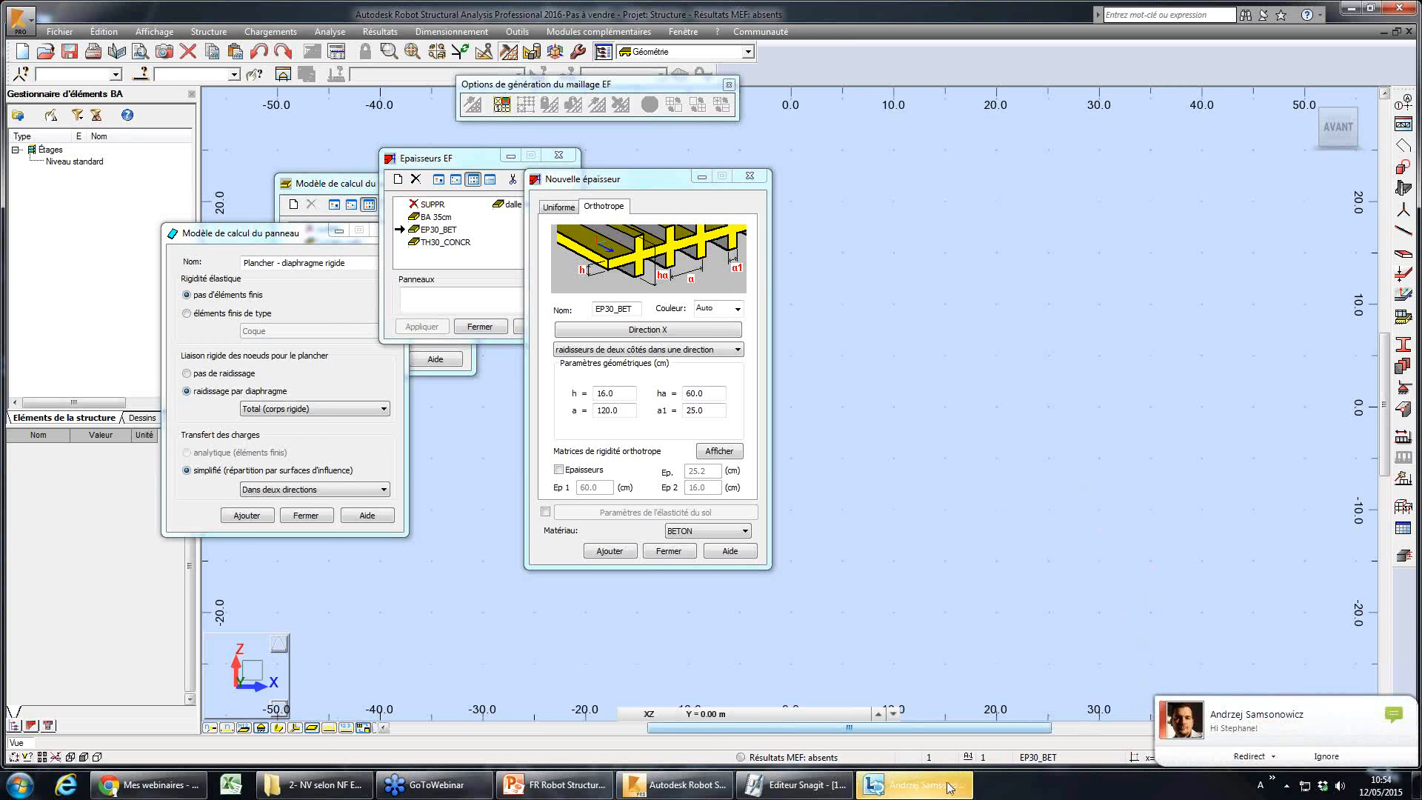
pyautogui.rightClick(918, 785)
pyautogui.click(926, 748)
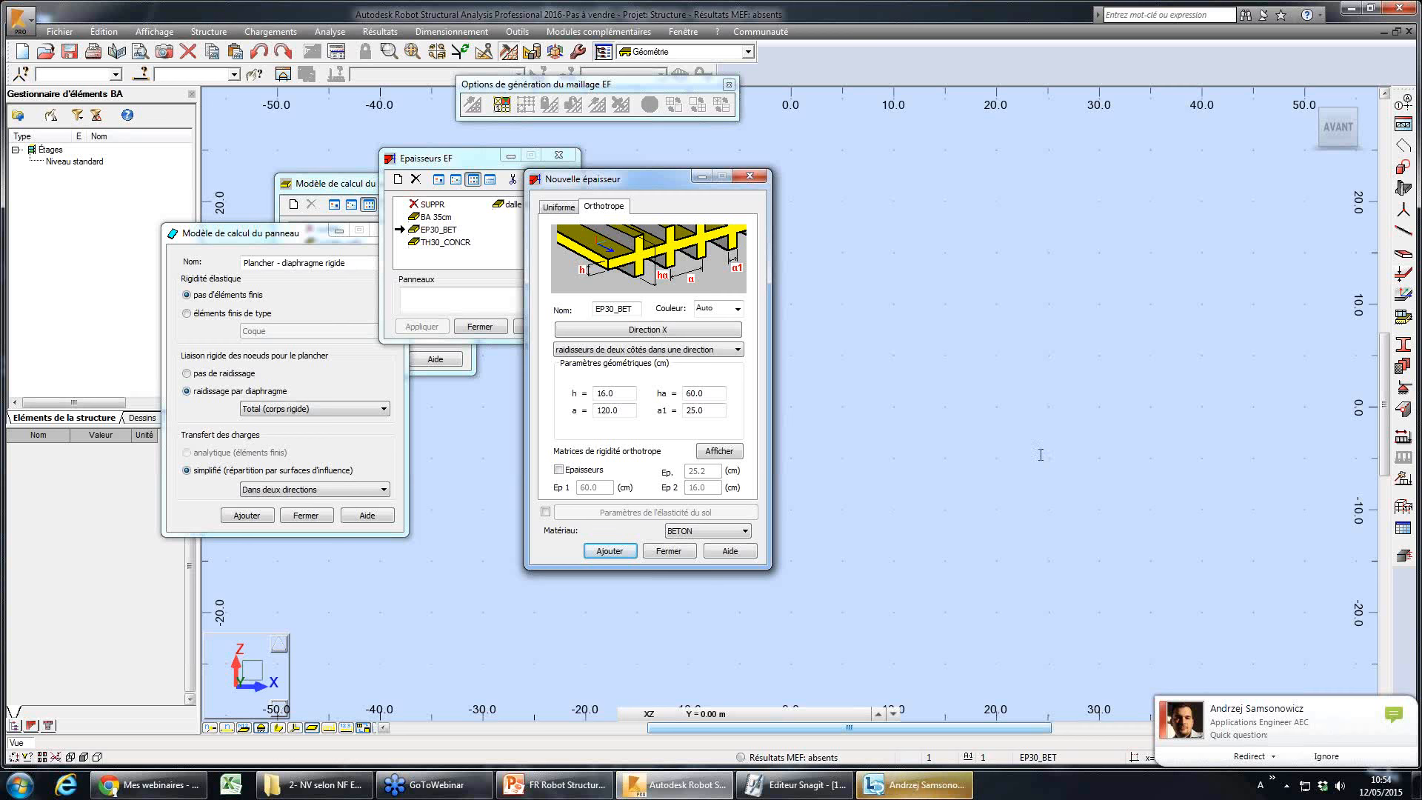
# - Open the linear releases and inspect the released directions in the Rotule definition, closing the definition unchanged
pyautogui.click(409, 33)
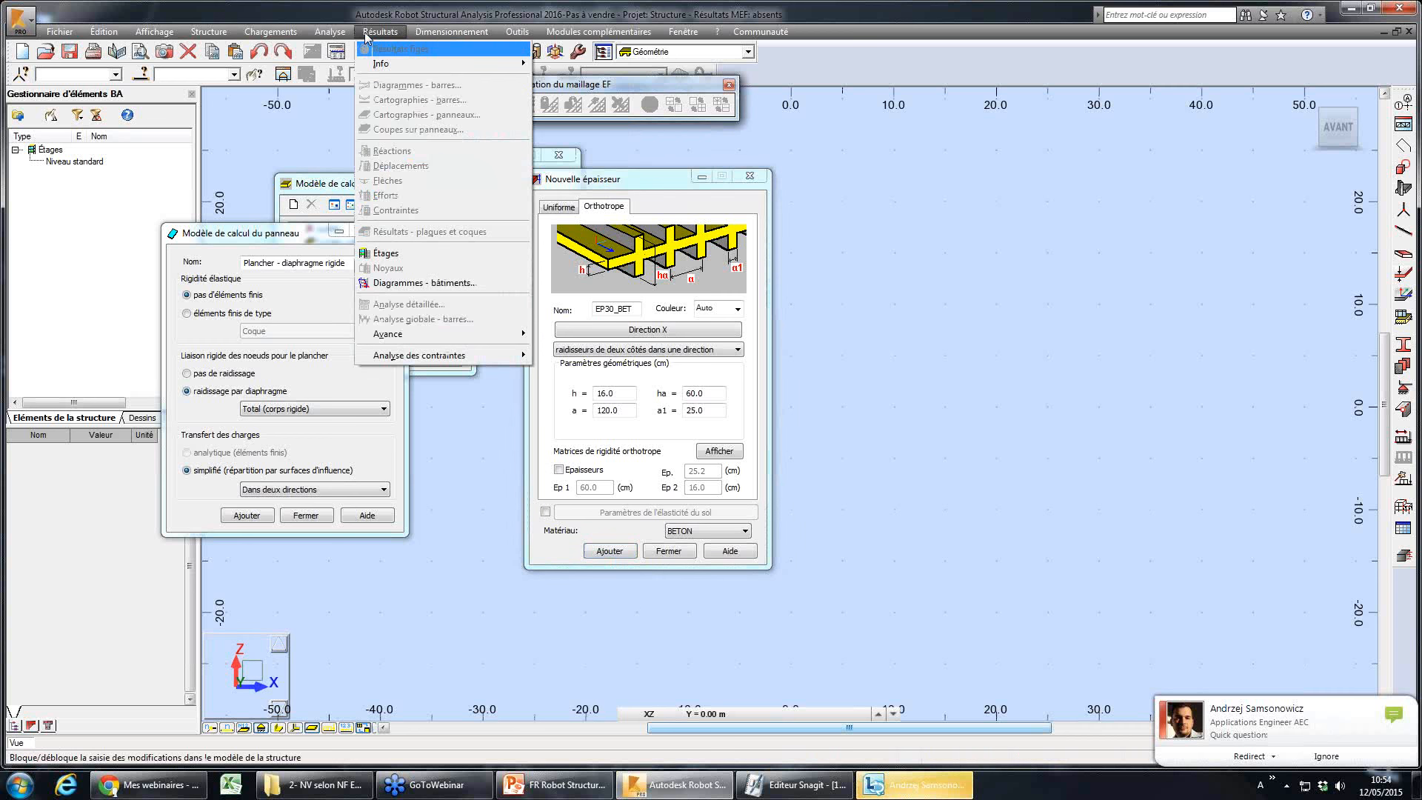
pyautogui.moveTo(334, 33)
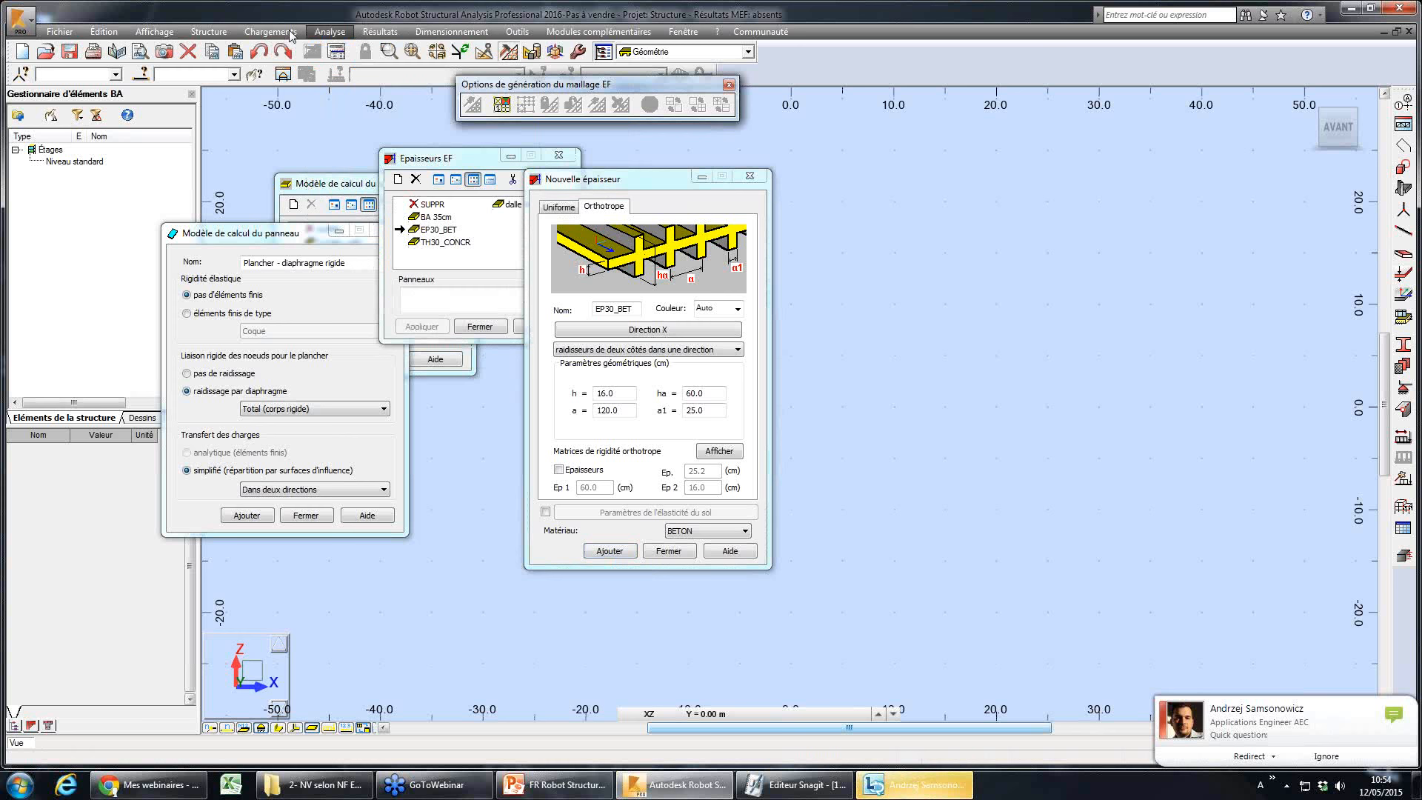
pyautogui.moveTo(222, 35)
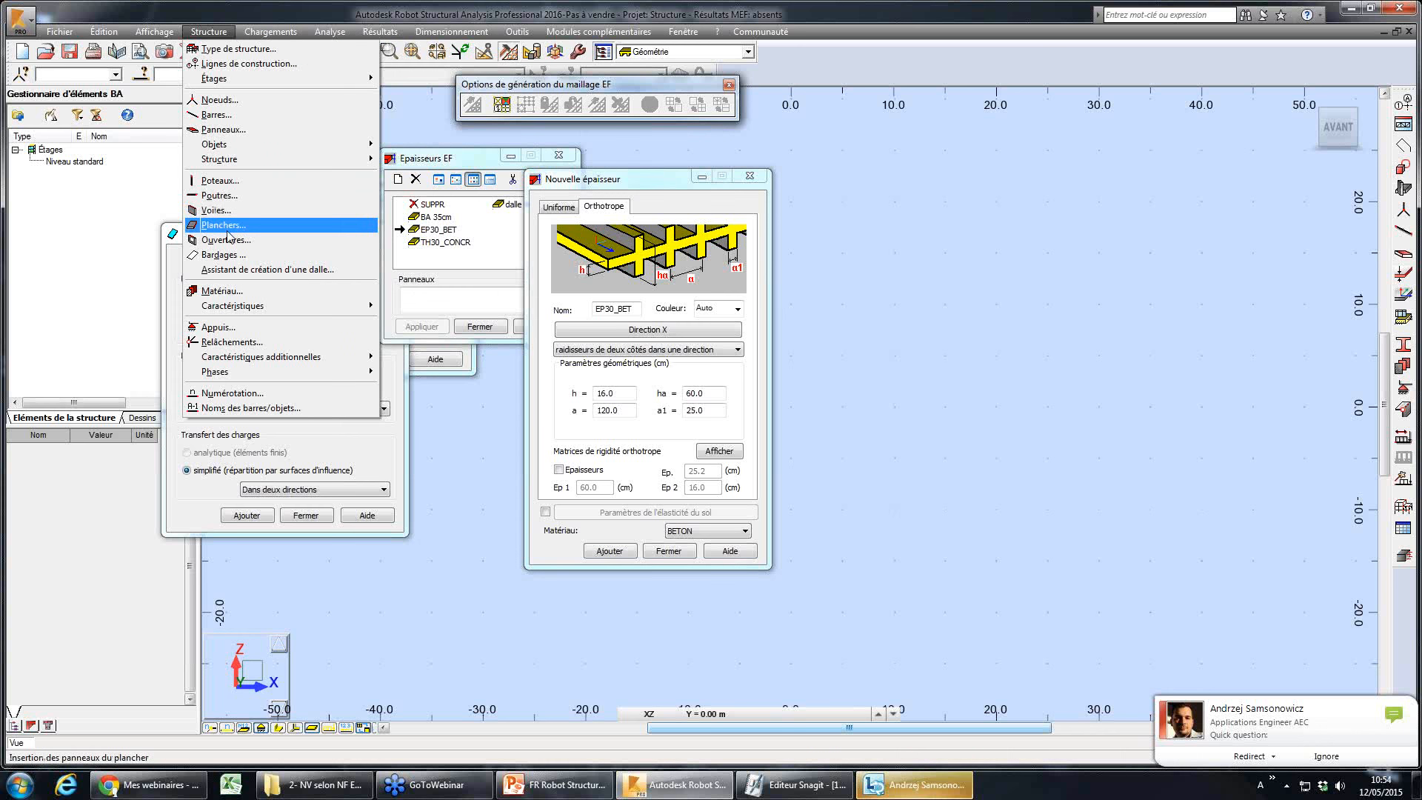
pyautogui.moveTo(246, 362)
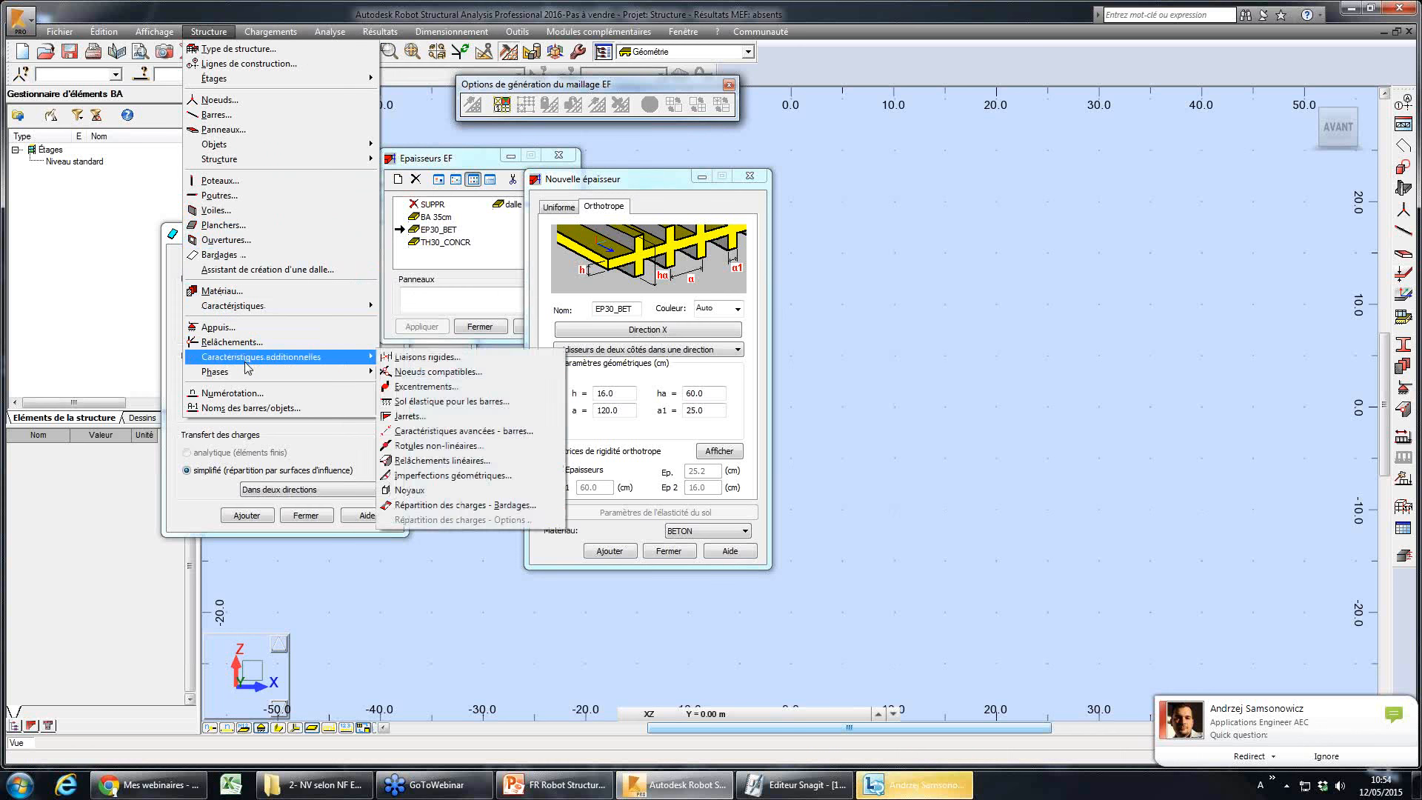
pyautogui.click(523, 460)
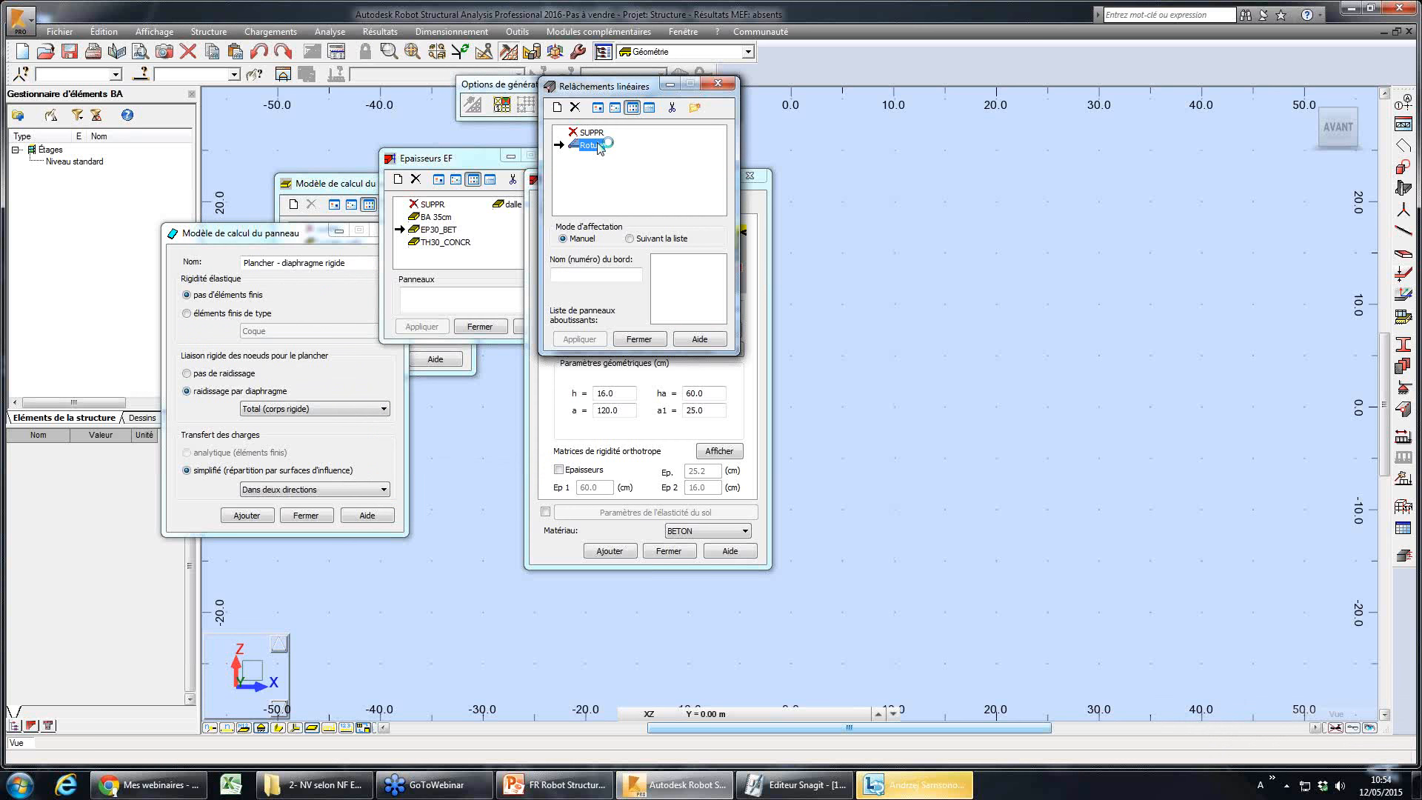
pyautogui.doubleClick(599, 145)
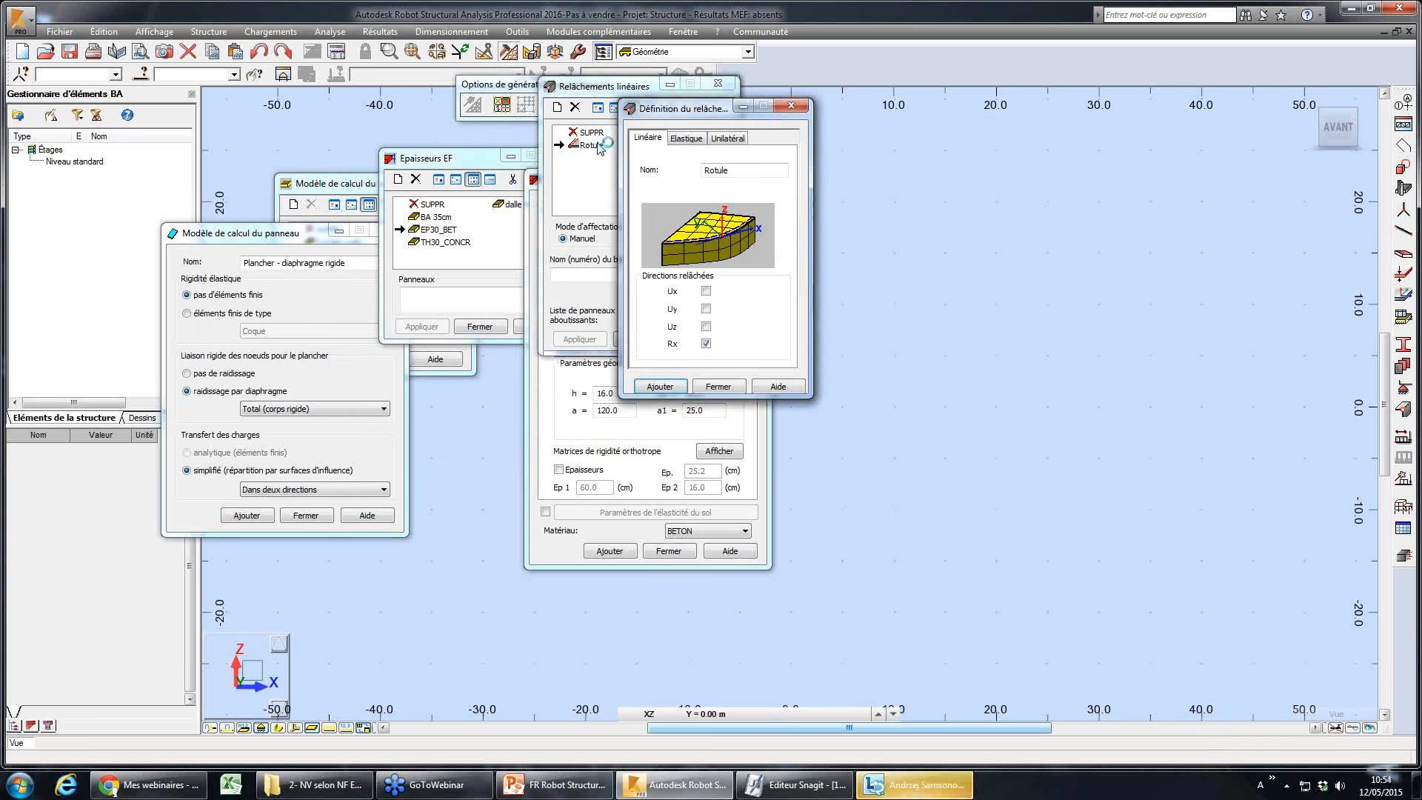
pyautogui.click(739, 388)
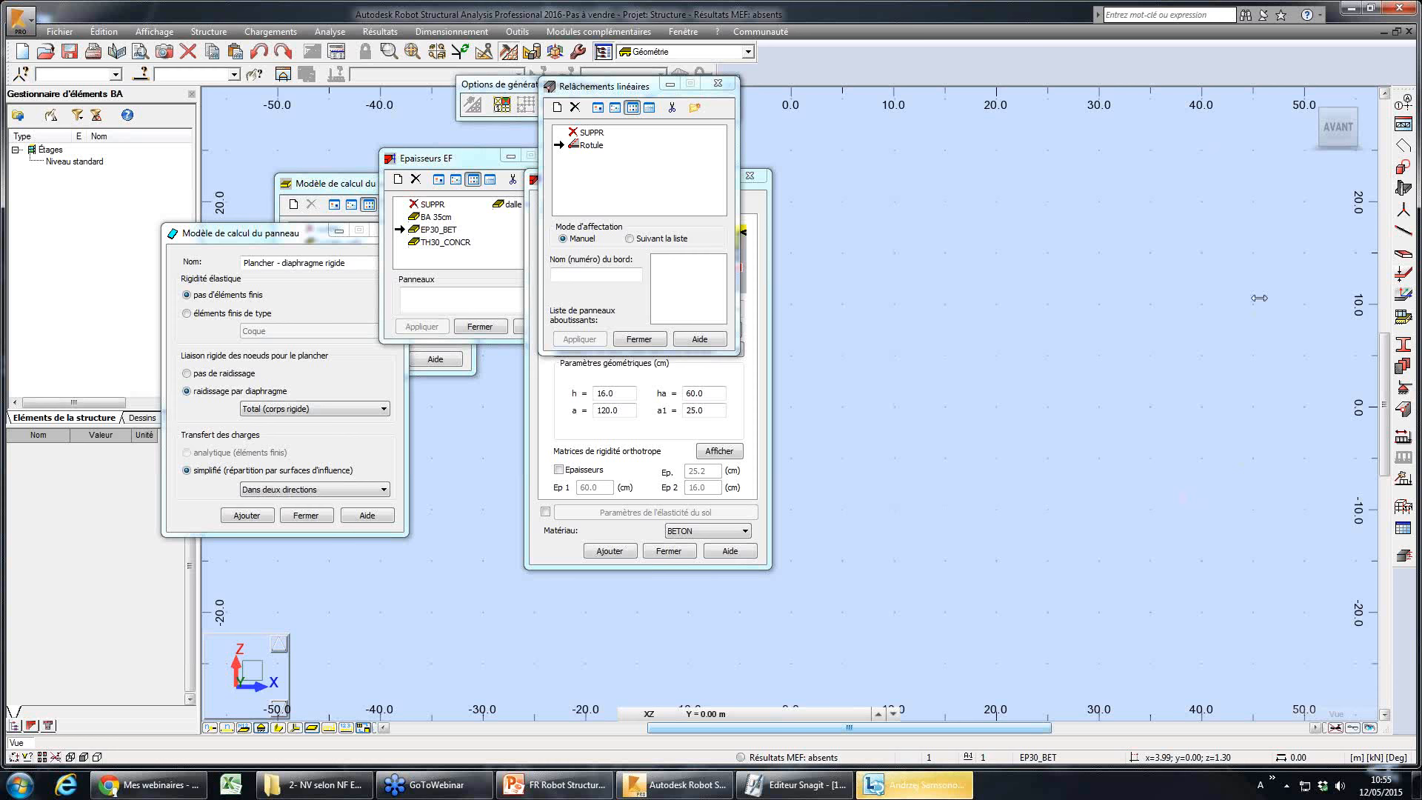
# - Add the permanent structural load case PERM1 and open the surface load types for it
pyautogui.click(1412, 458)
pyautogui.click(707, 189)
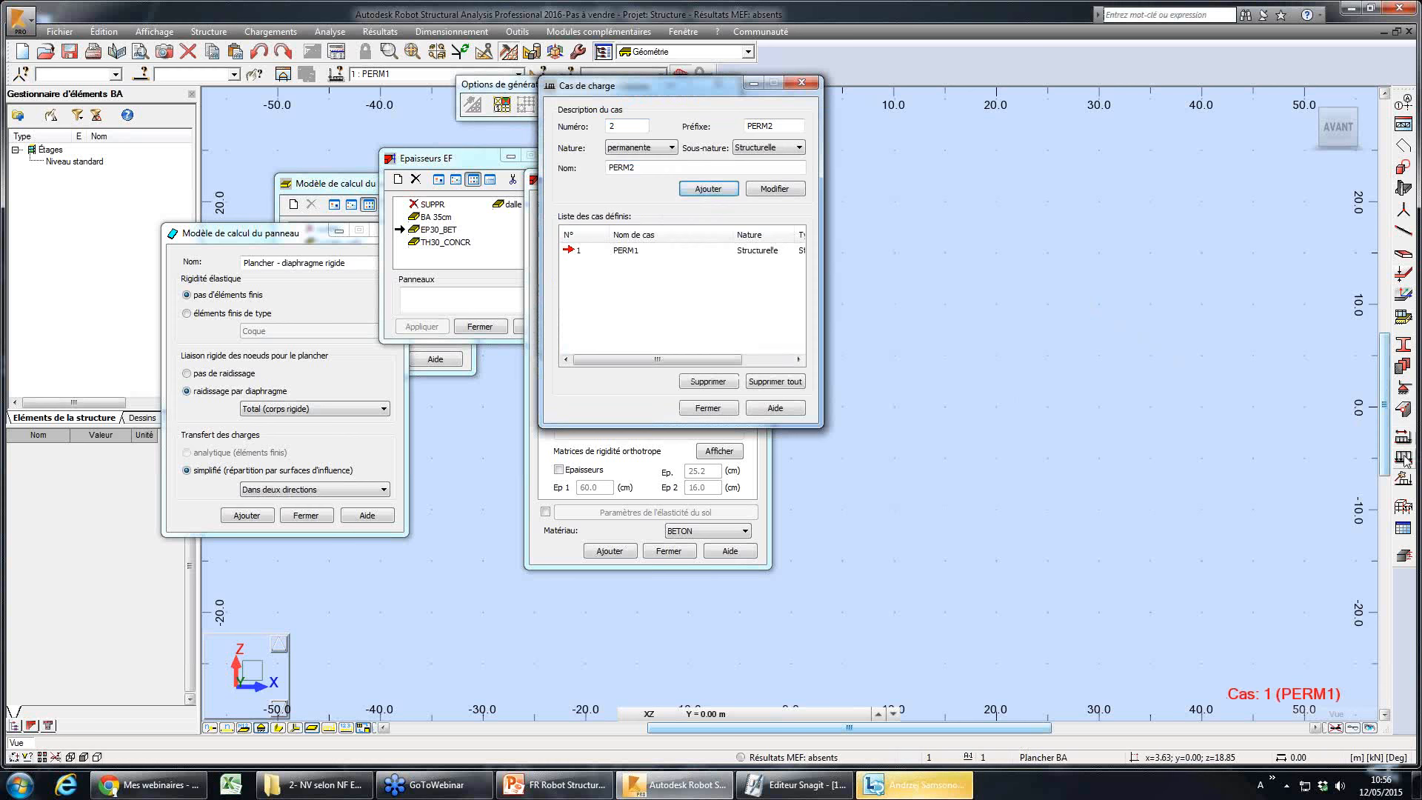
pyautogui.click(1402, 477)
pyautogui.moveTo(1259, 99); pyautogui.dragTo(1005, 143)
pyautogui.click(1026, 201)
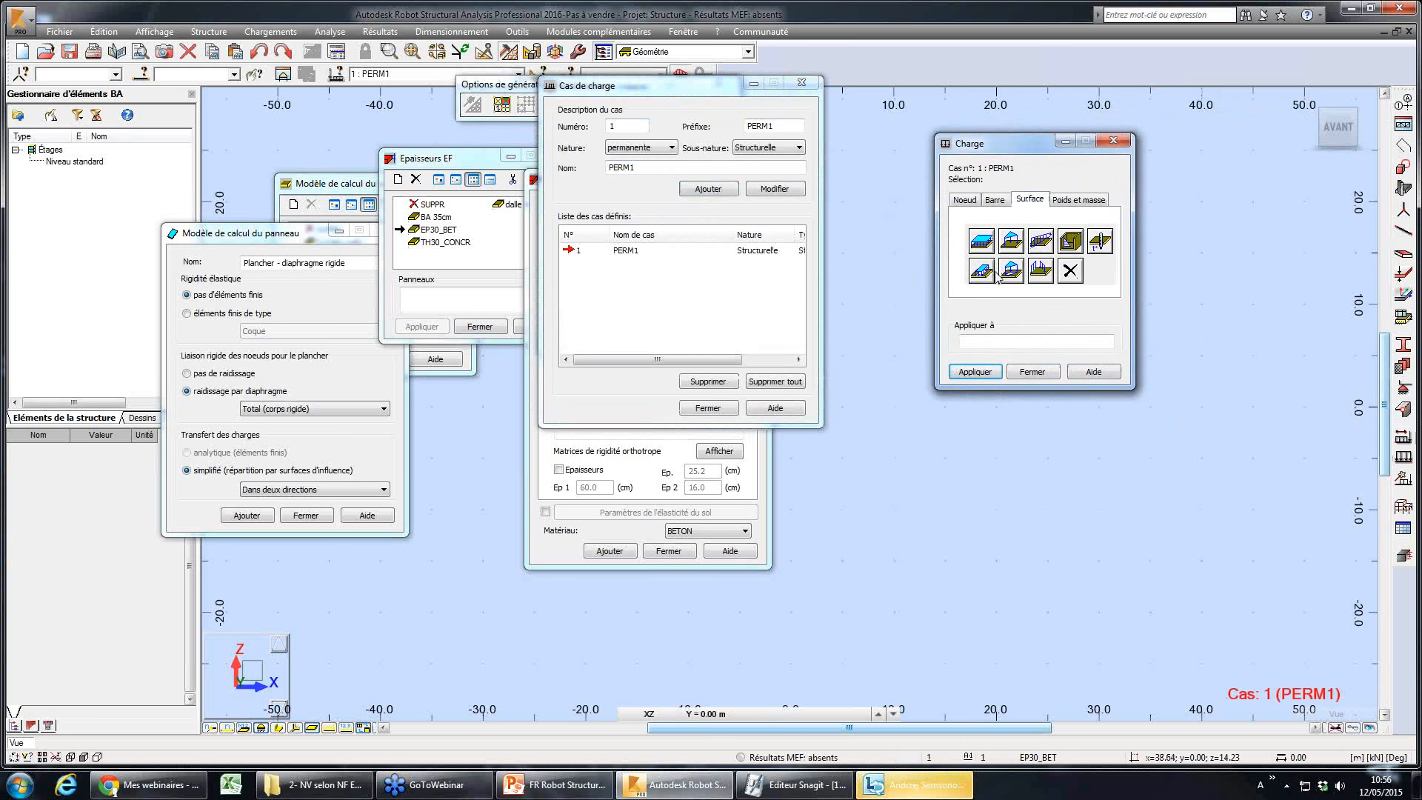
# - Open the Pression surface load, set the liquid's unit weight to 1000 kG/m3, and close the definition without adding the load
pyautogui.click(1072, 247)
pyautogui.moveTo(1013, 156); pyautogui.dragTo(910, 176)
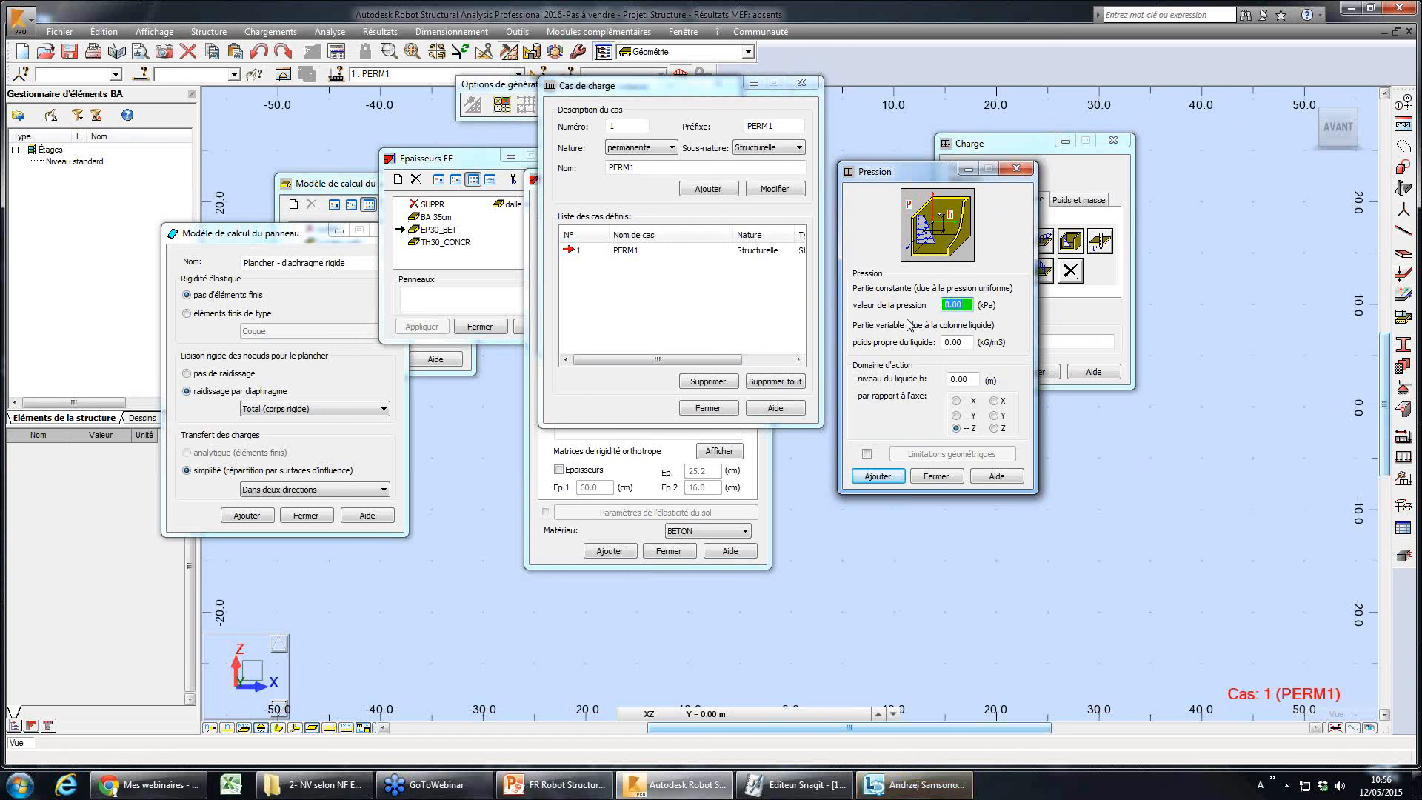
pyautogui.click(973, 378)
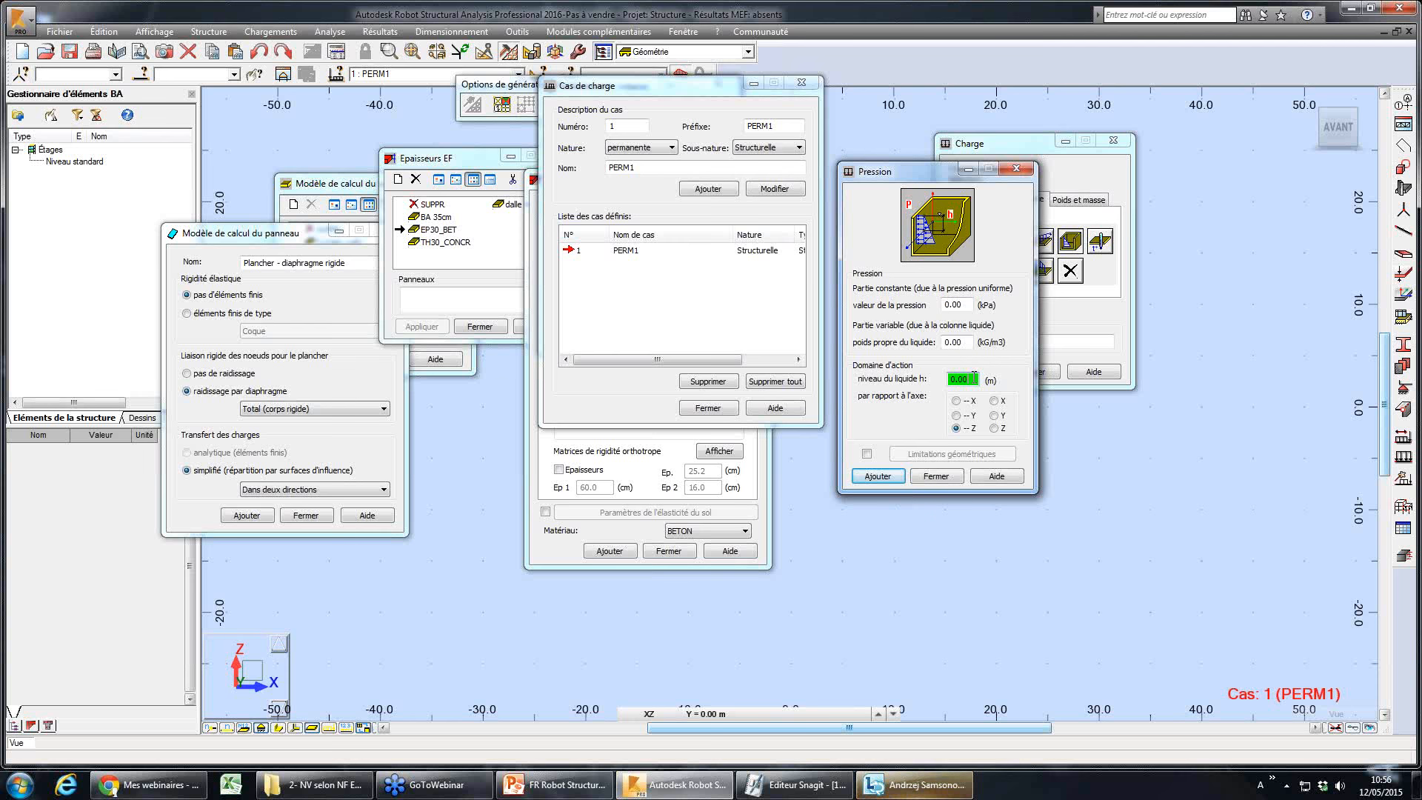
pyautogui.click(959, 341)
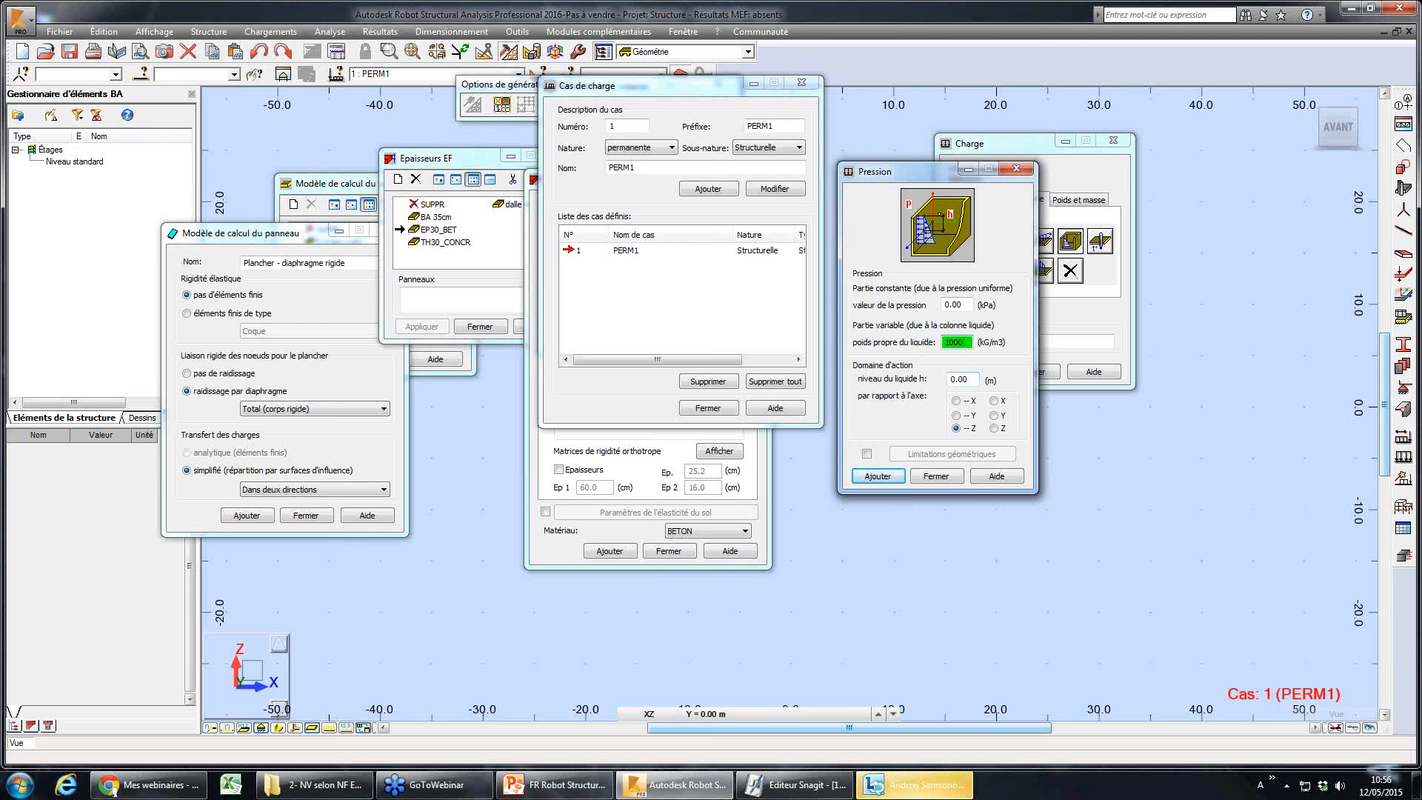
pyautogui.click(972, 378)
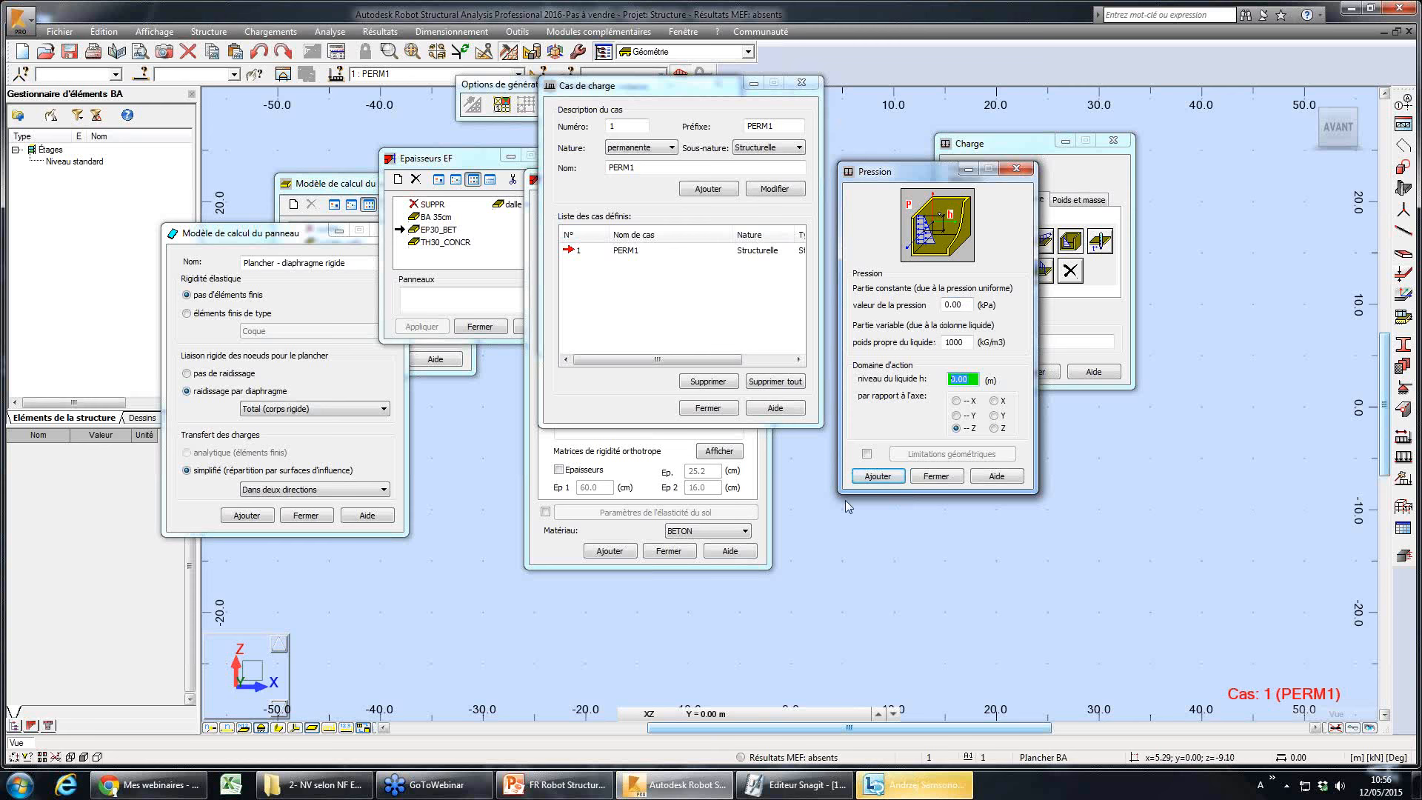
pyautogui.click(743, 792)
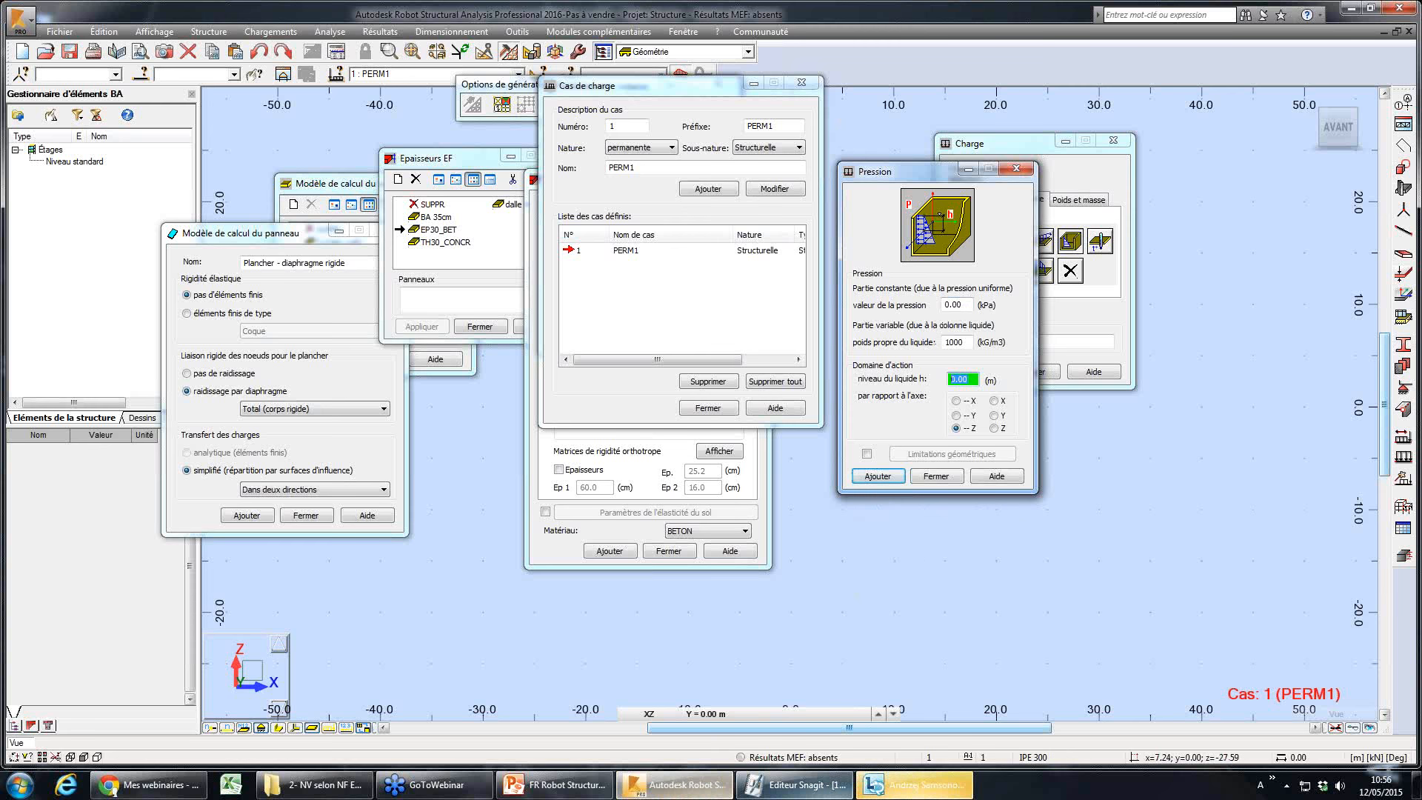
pyautogui.click(637, 786)
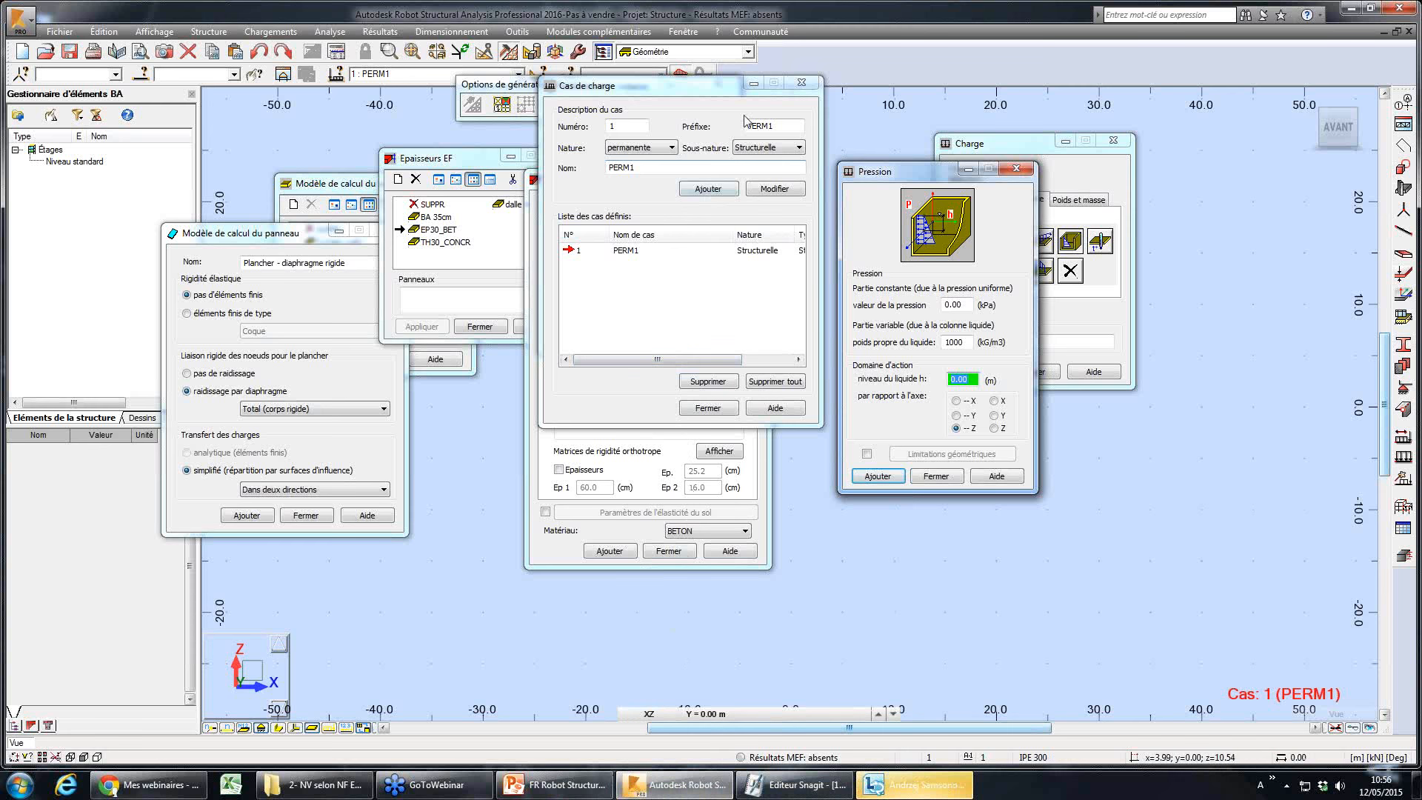
pyautogui.click(1416, 524)
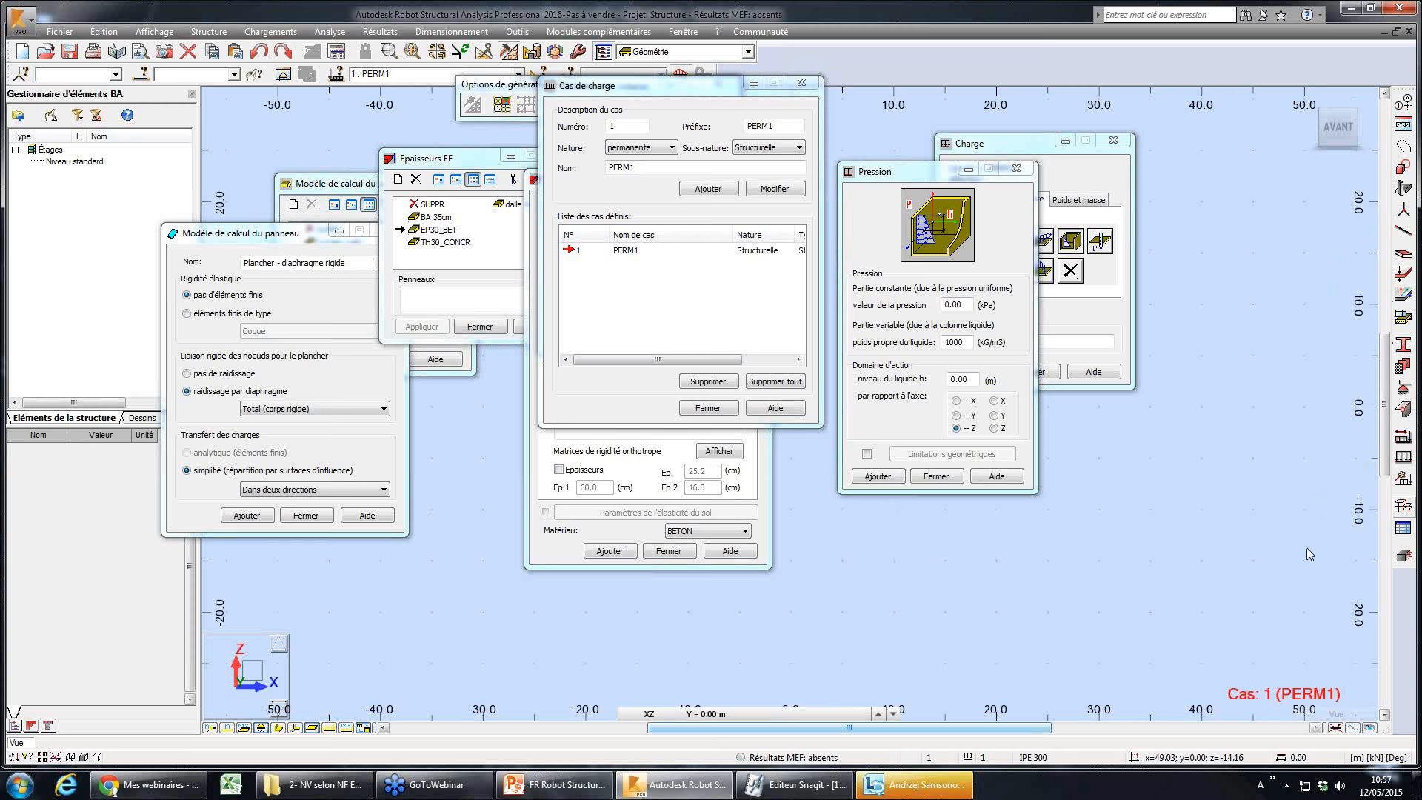
pyautogui.click(1016, 168)
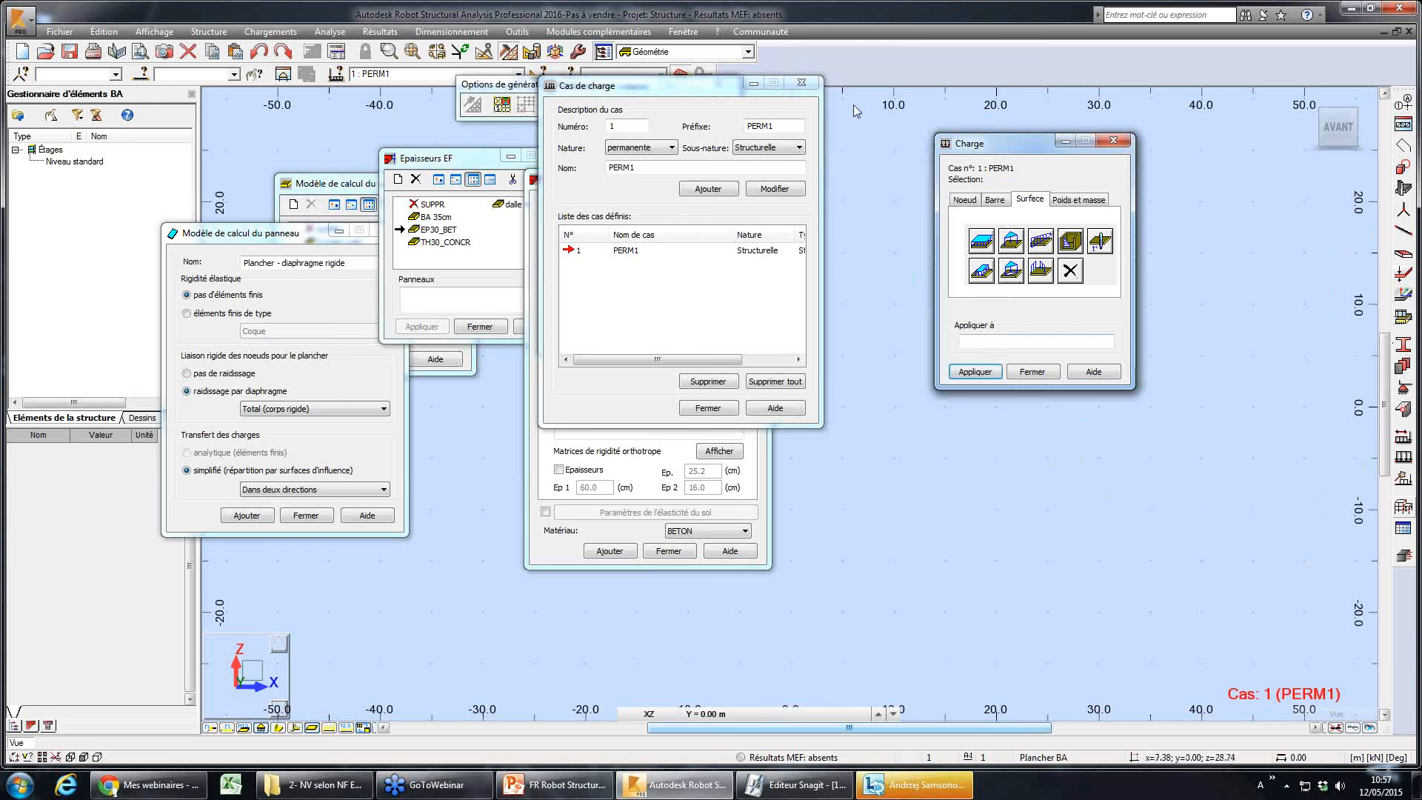
# - Reduce the Robot window from full screen, reveal the desktop briefly, and bring Robot back in front
pyautogui.click(1065, 140)
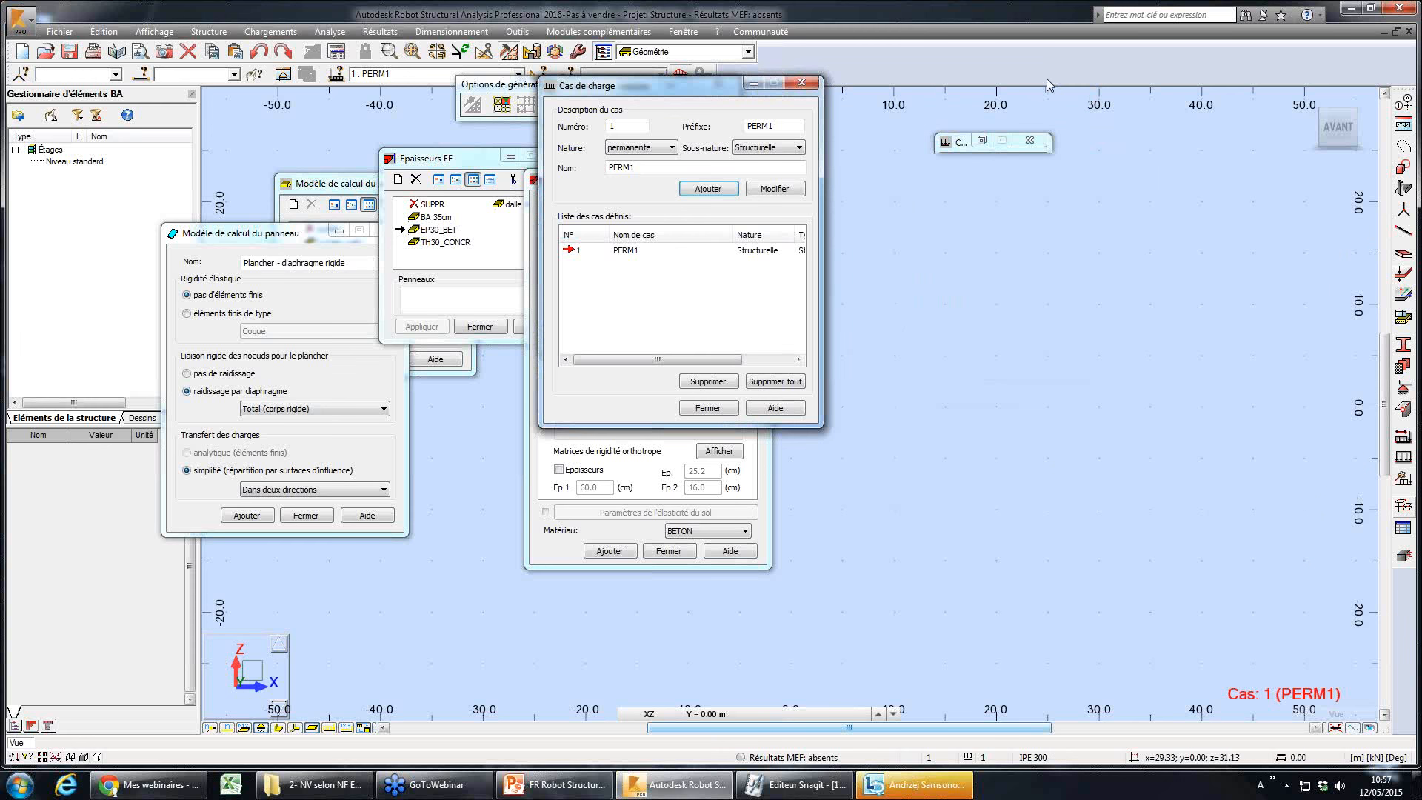
pyautogui.moveTo(1075, 4); pyautogui.dragTo(881, 28)
pyautogui.click(1184, 28)
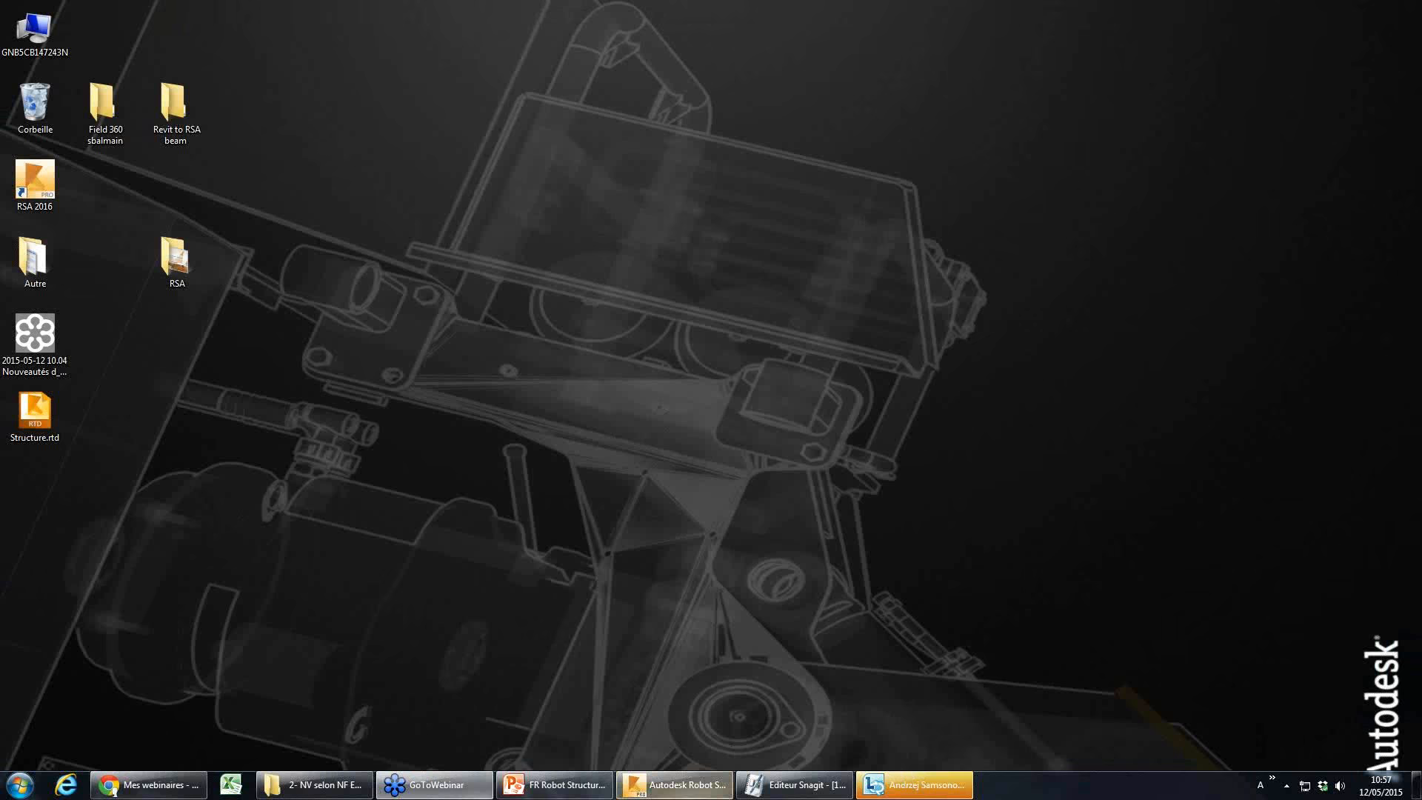
pyautogui.click(675, 784)
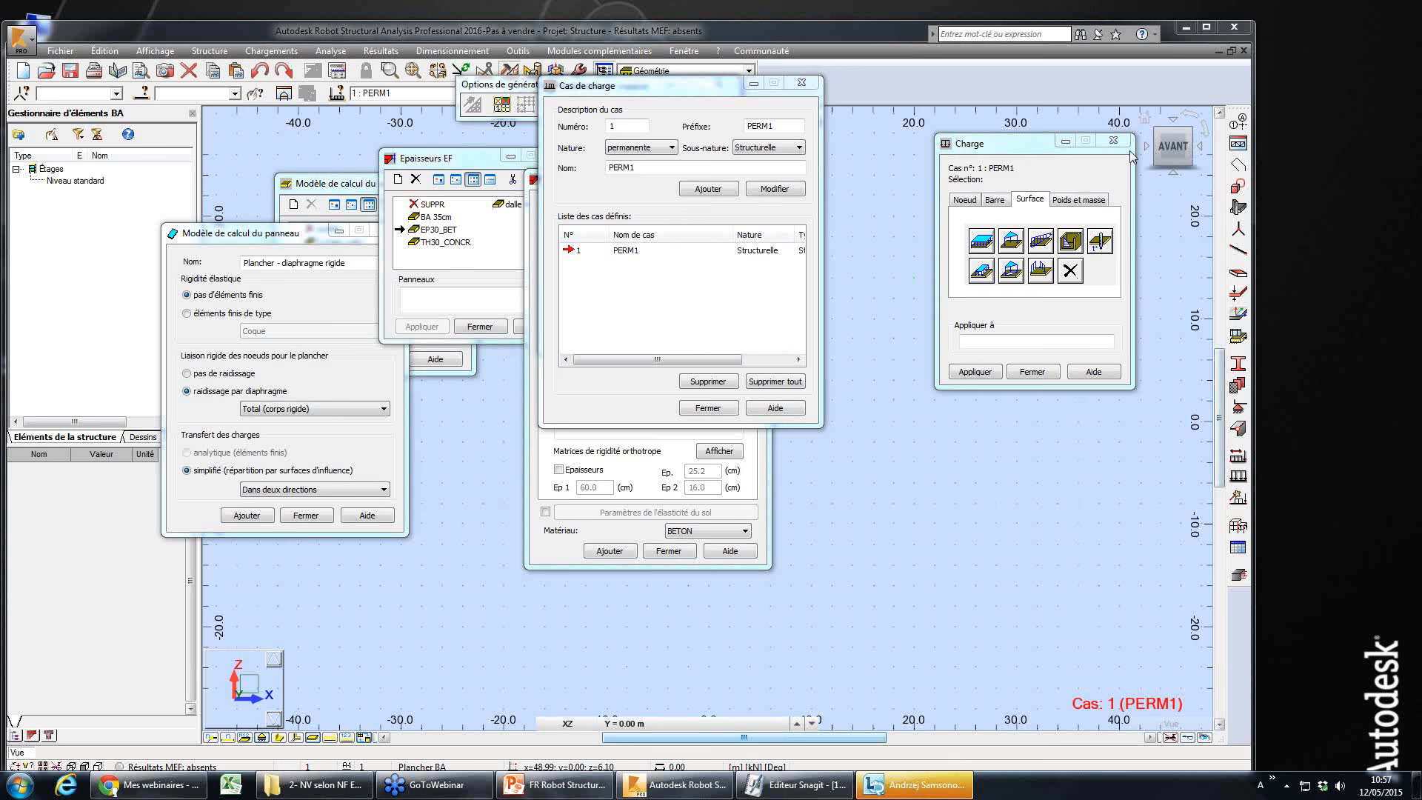
# - Put away the open load, load case, linear release, thickness and panel calculation model dialogs to clear the workspace
pyautogui.click(1112, 141)
pyautogui.click(753, 83)
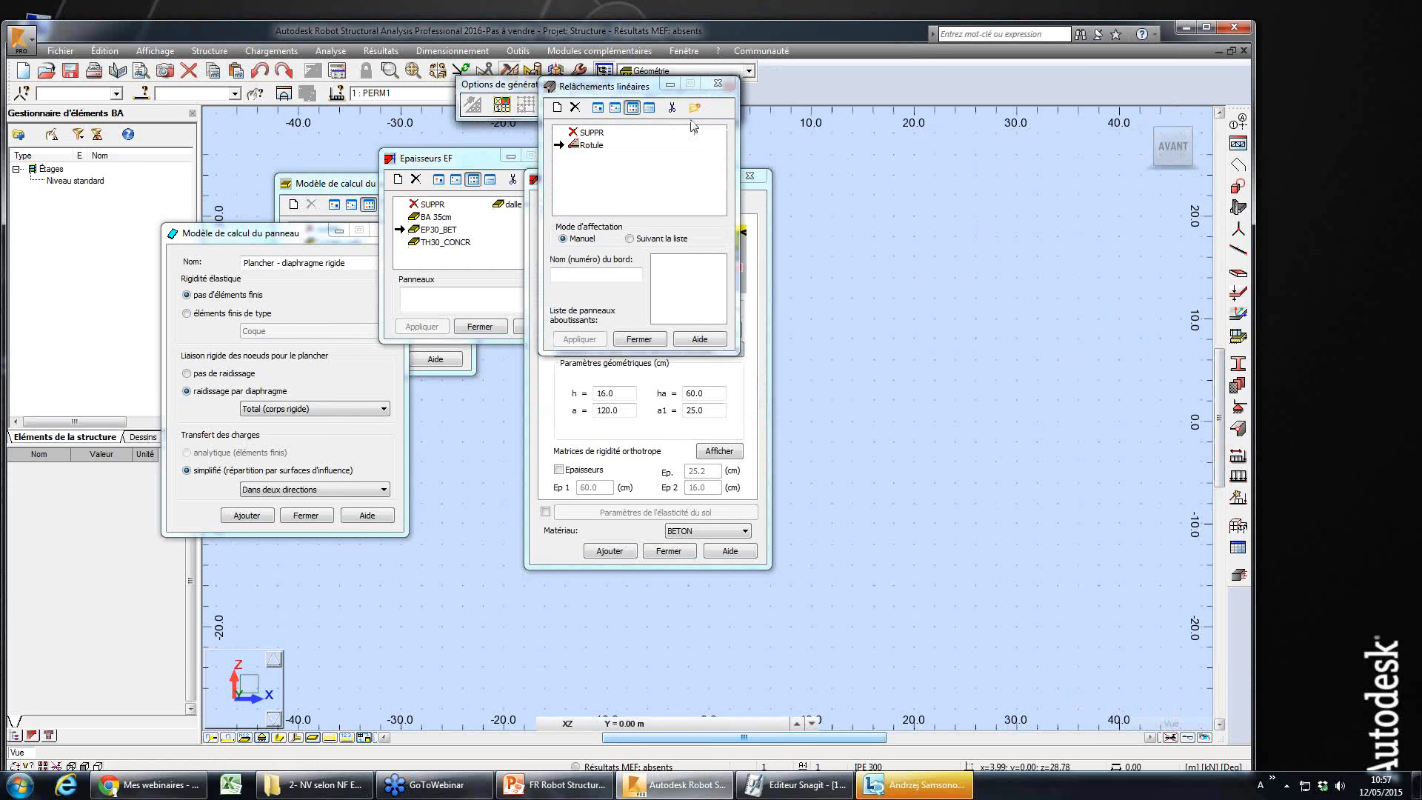
pyautogui.click(667, 551)
pyautogui.click(494, 330)
pyautogui.click(322, 516)
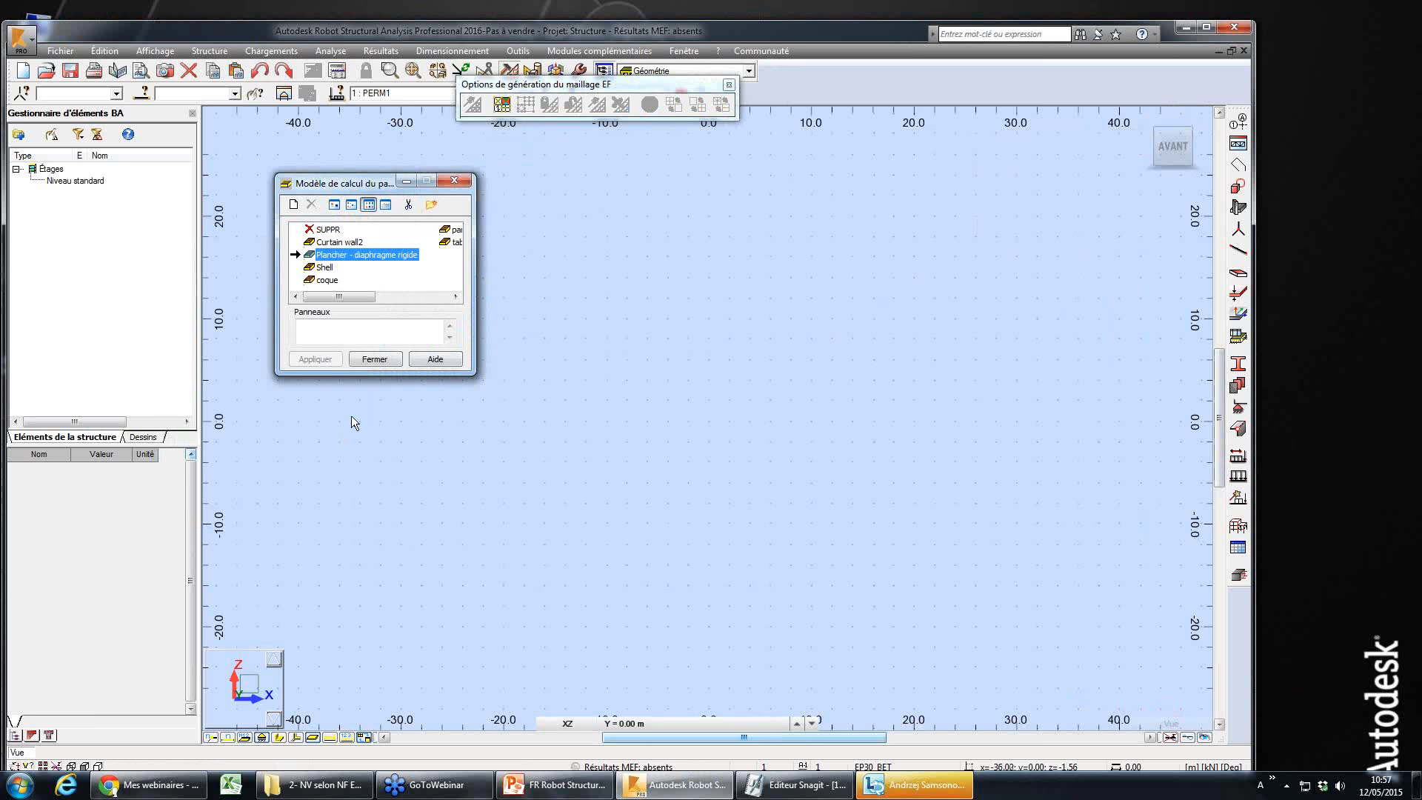
pyautogui.click(375, 359)
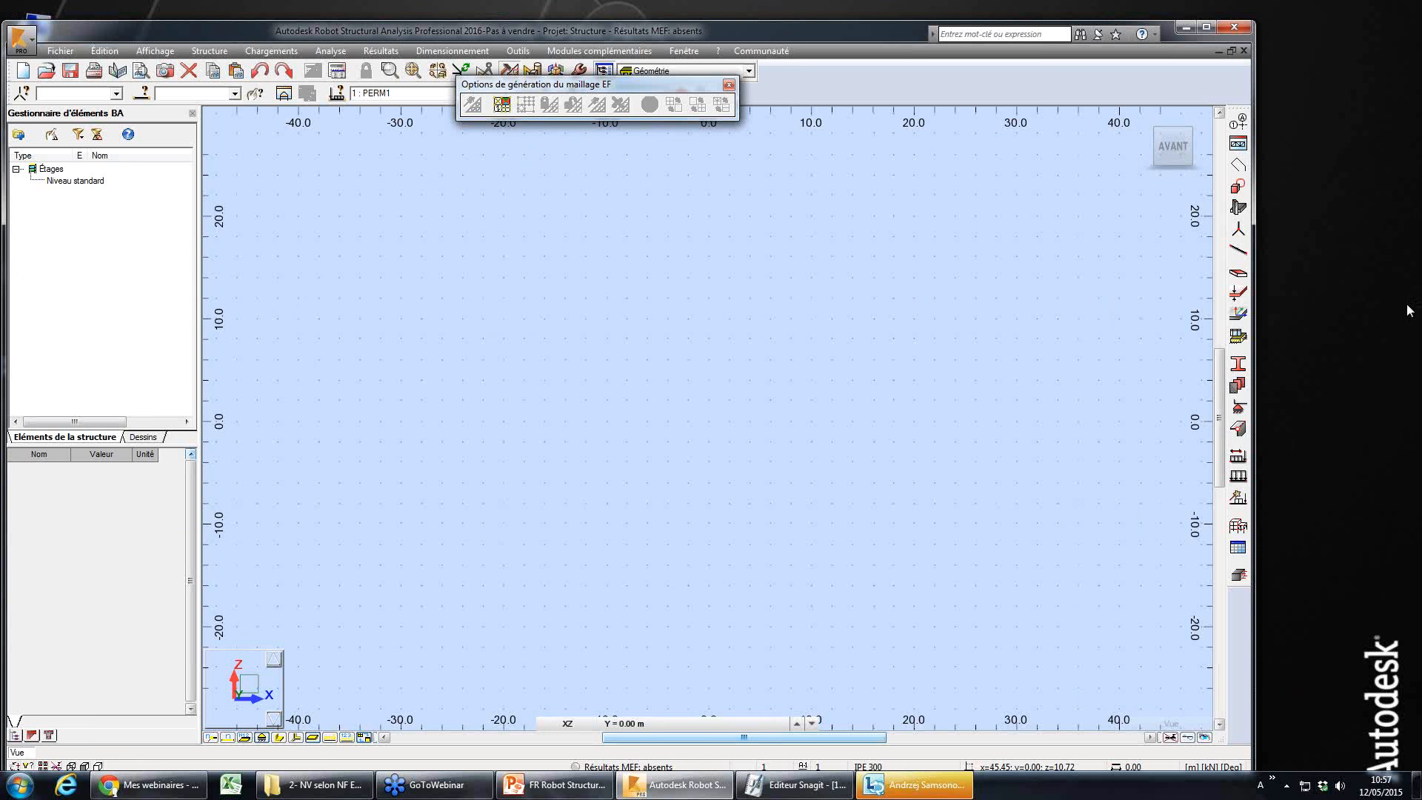
pyautogui.click(1213, 425)
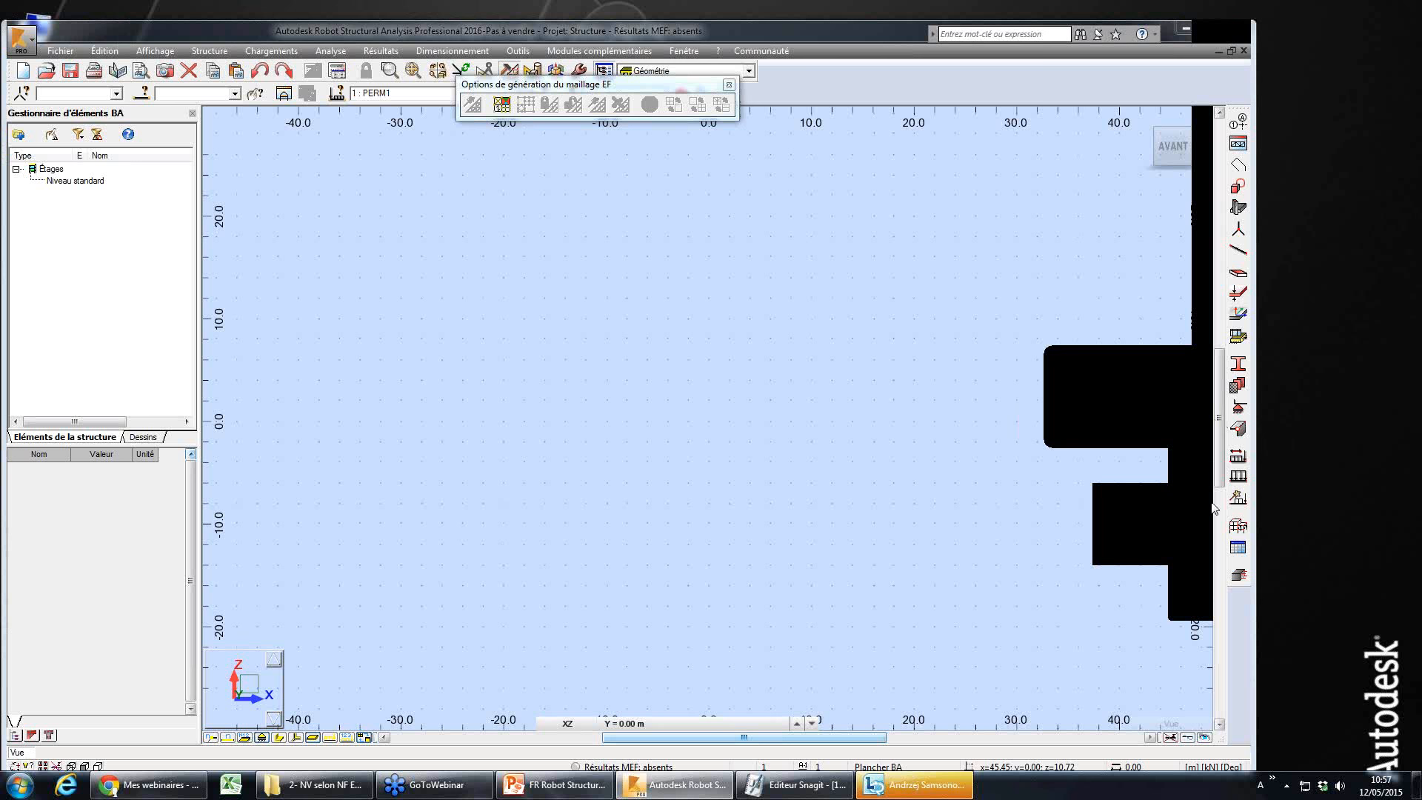
pyautogui.click(1197, 564)
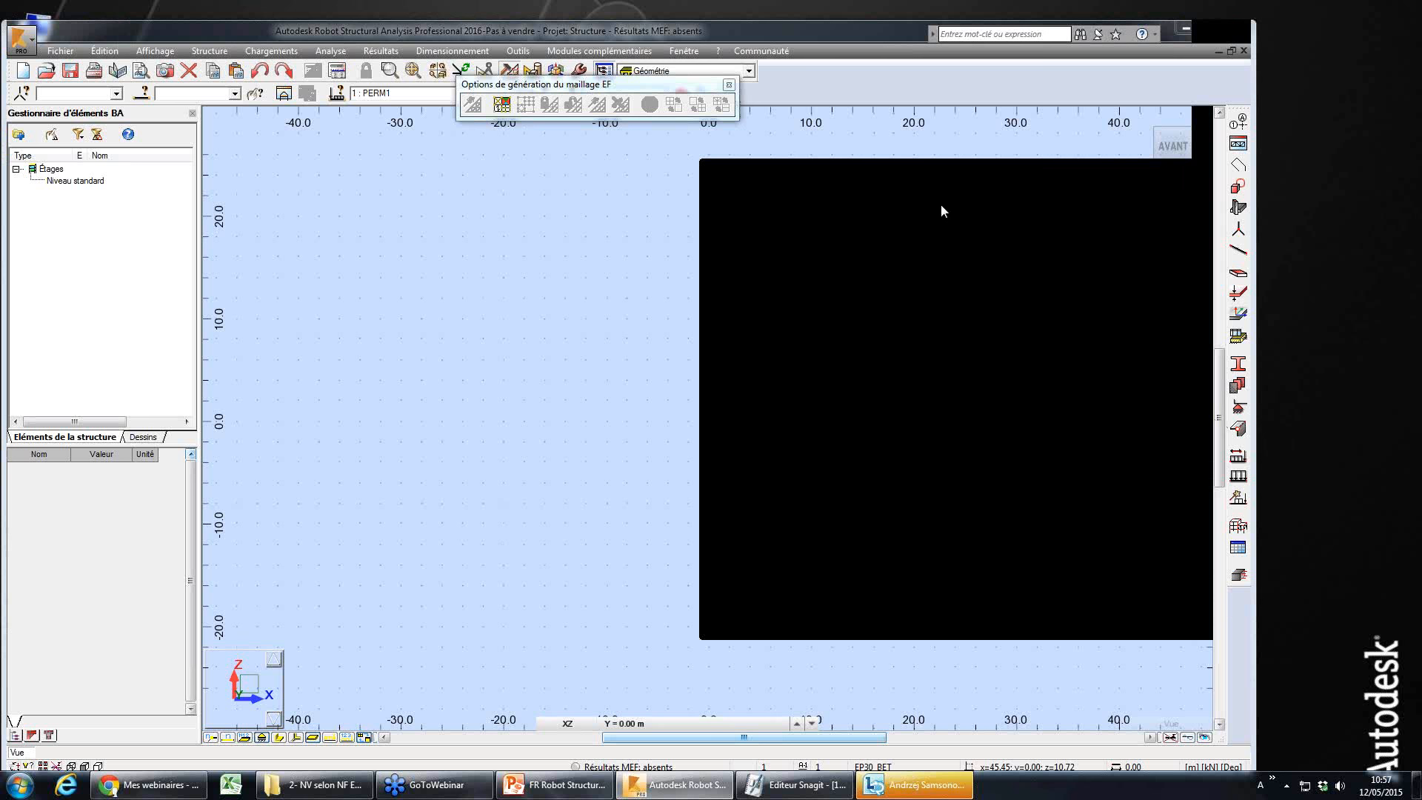
pyautogui.moveTo(825, 166); pyautogui.dragTo(659, 117)
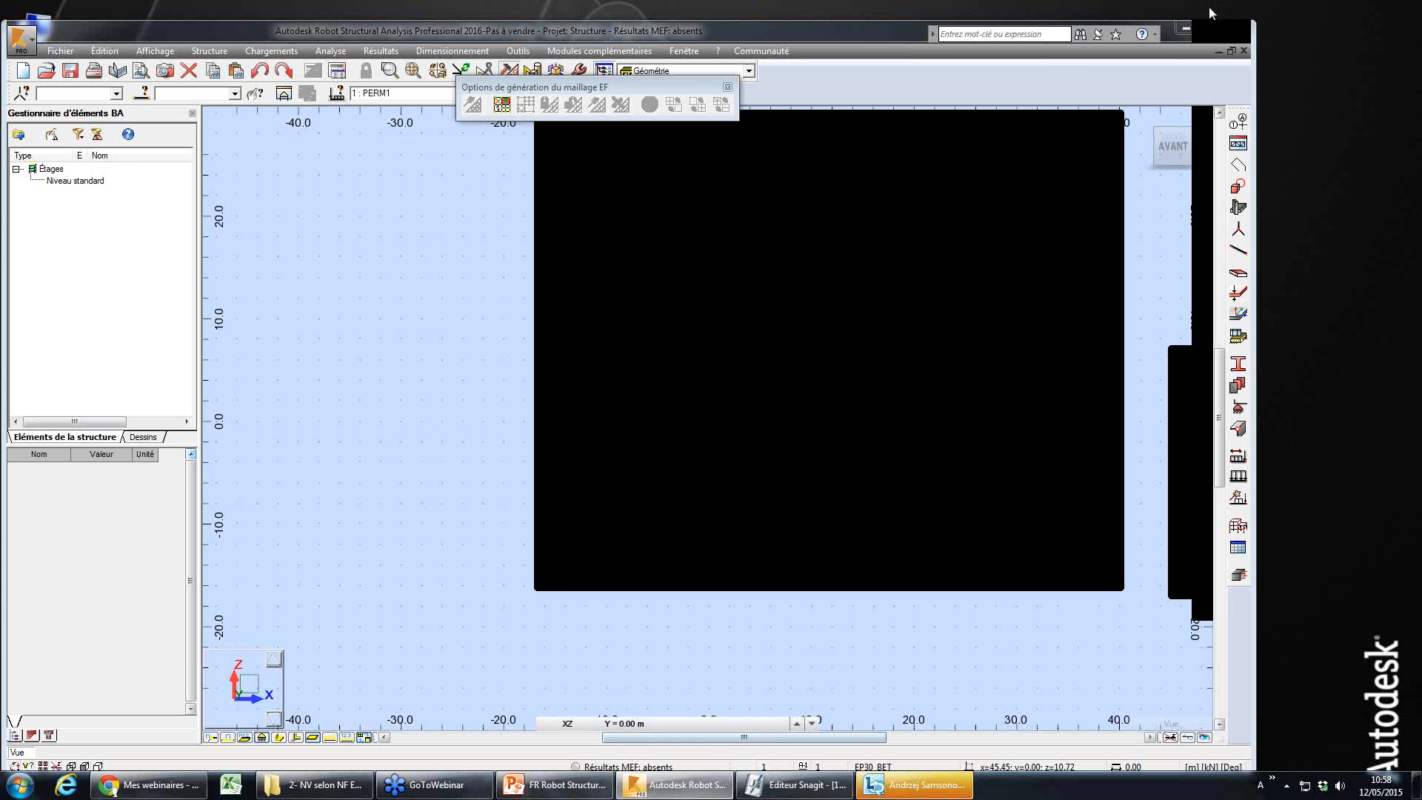
# - Minimize Robot and try to open Structure1.geo from the 7 -Mur EC8 folder inside the desktop's RSA folder
pyautogui.click(1185, 27)
pyautogui.doubleClick(178, 259)
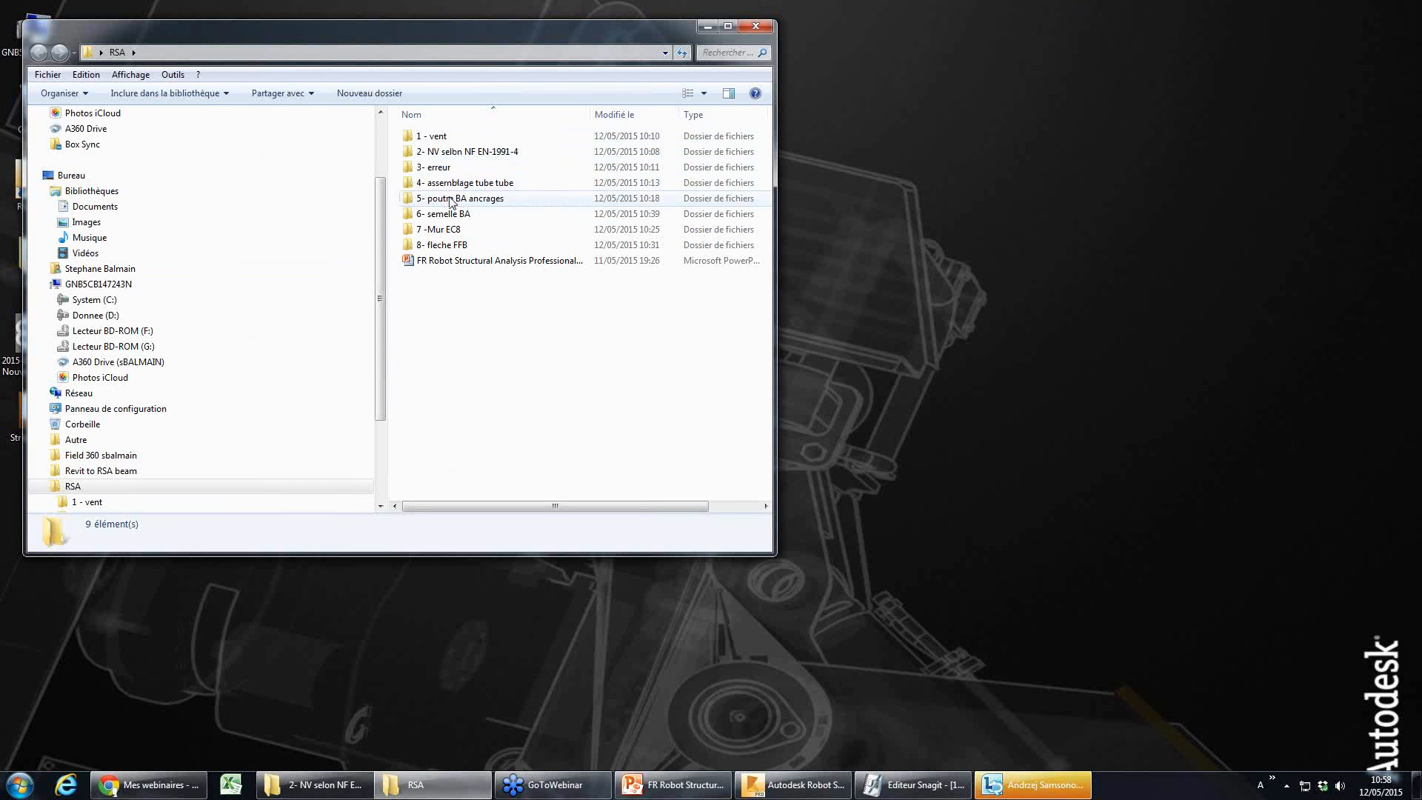
pyautogui.doubleClick(448, 229)
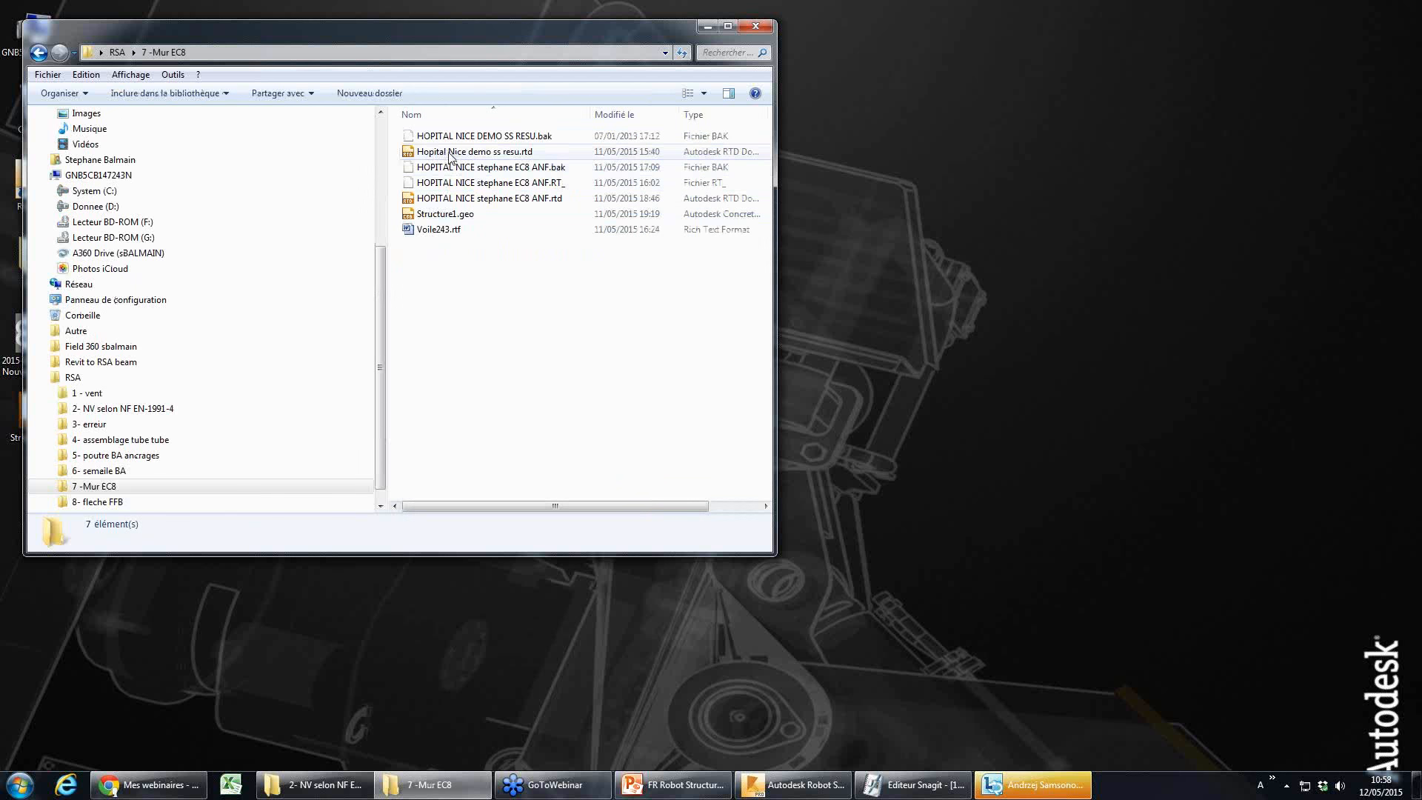
pyautogui.doubleClick(450, 214)
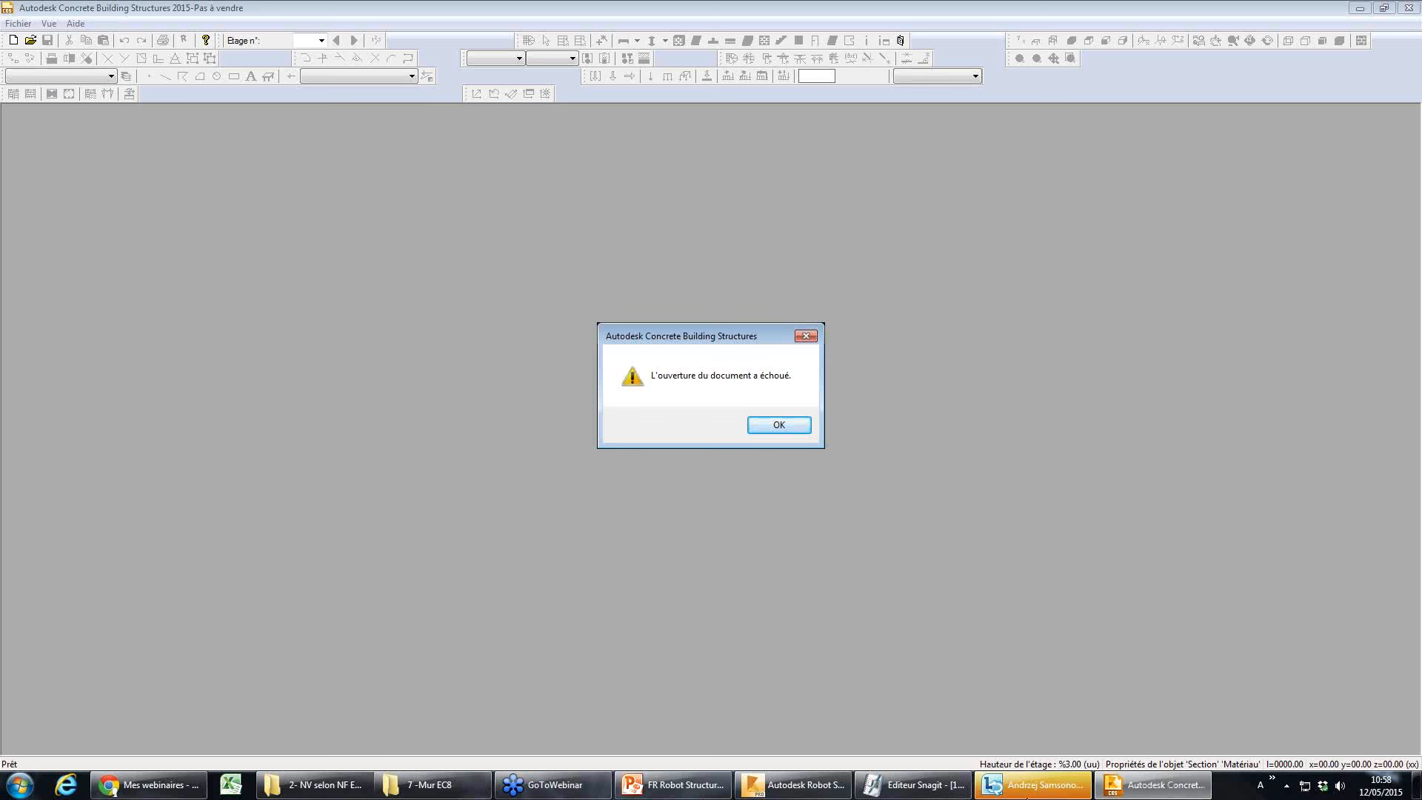
# - Close the Lync chat window and the Concrete Building Structures program with its file-opening message
pyautogui.rightClick(1040, 786)
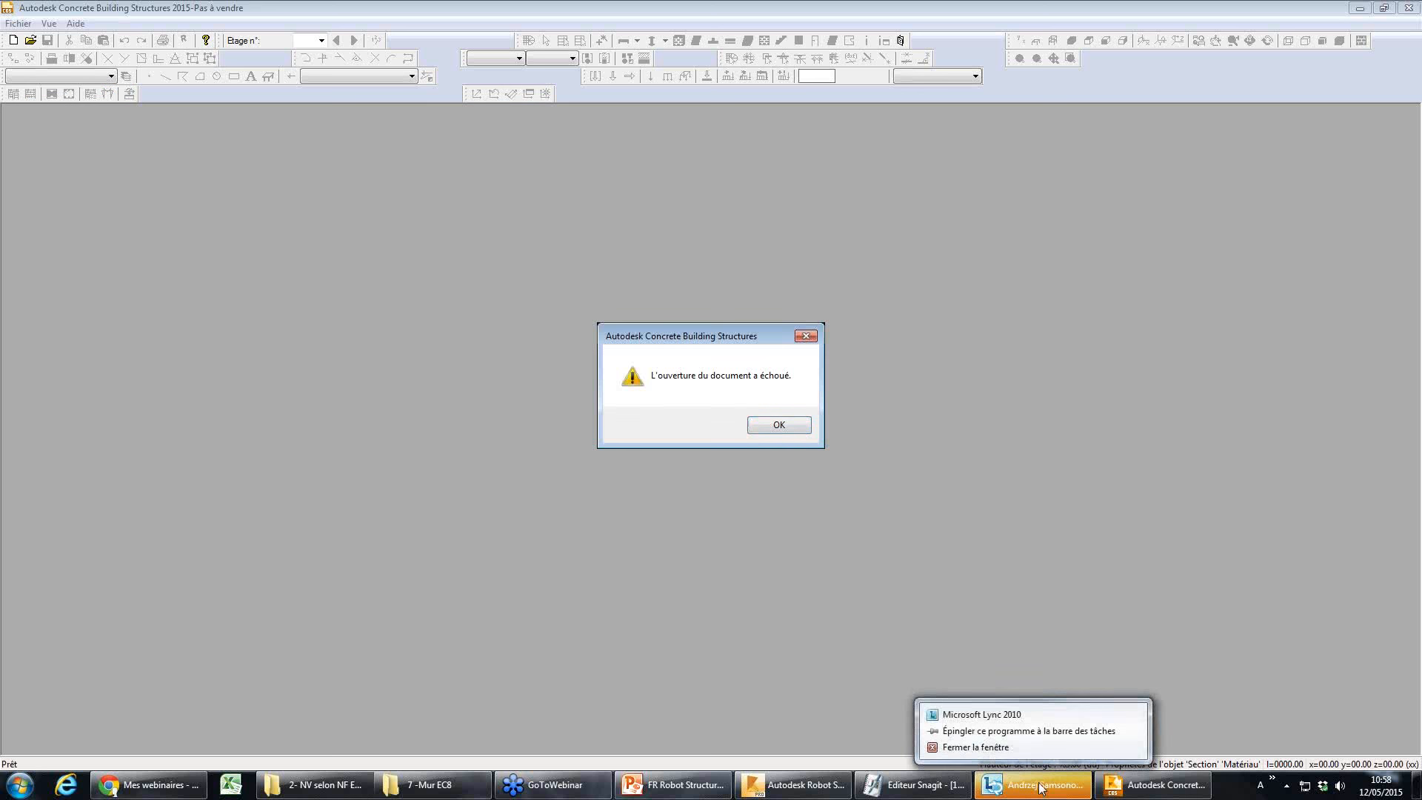
pyautogui.click(1007, 748)
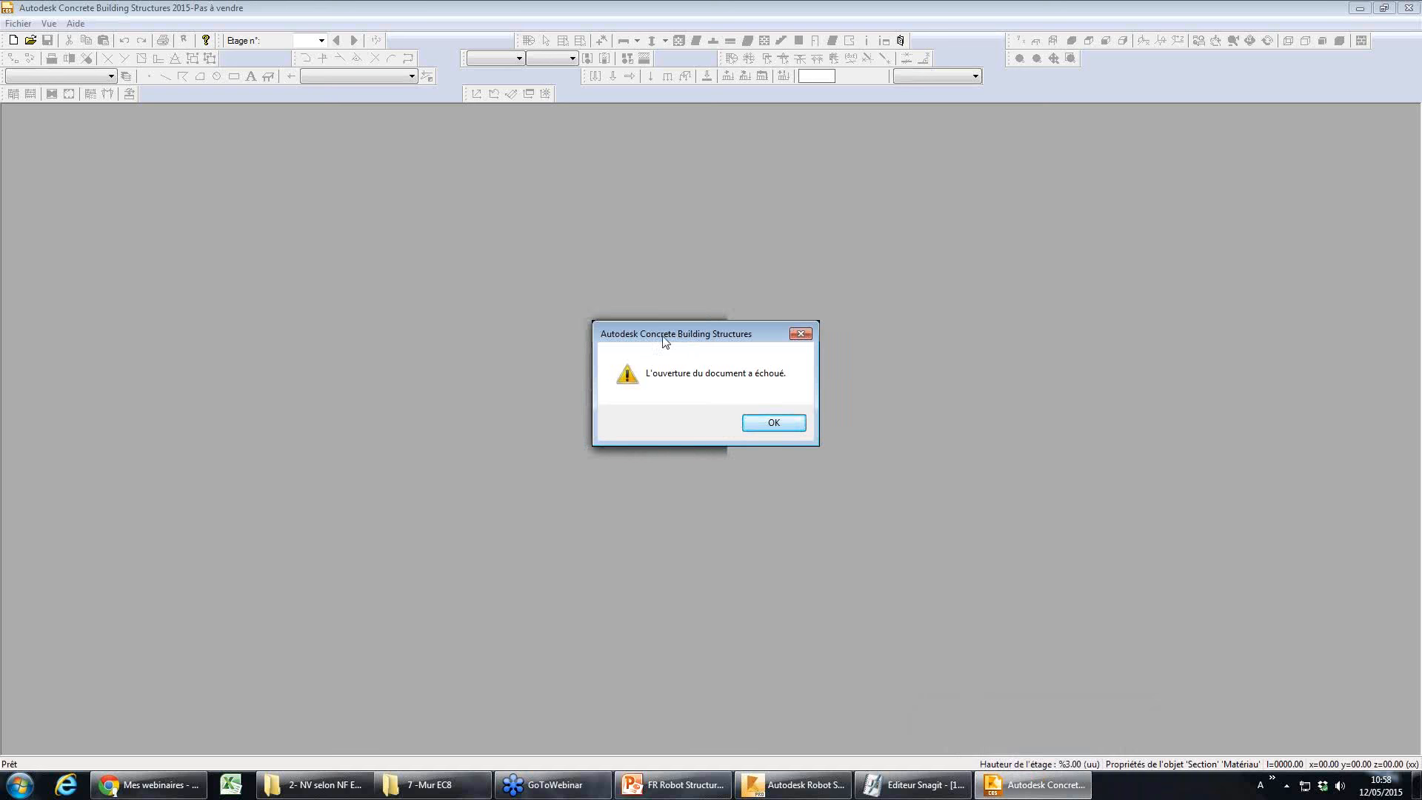
pyautogui.click(638, 421)
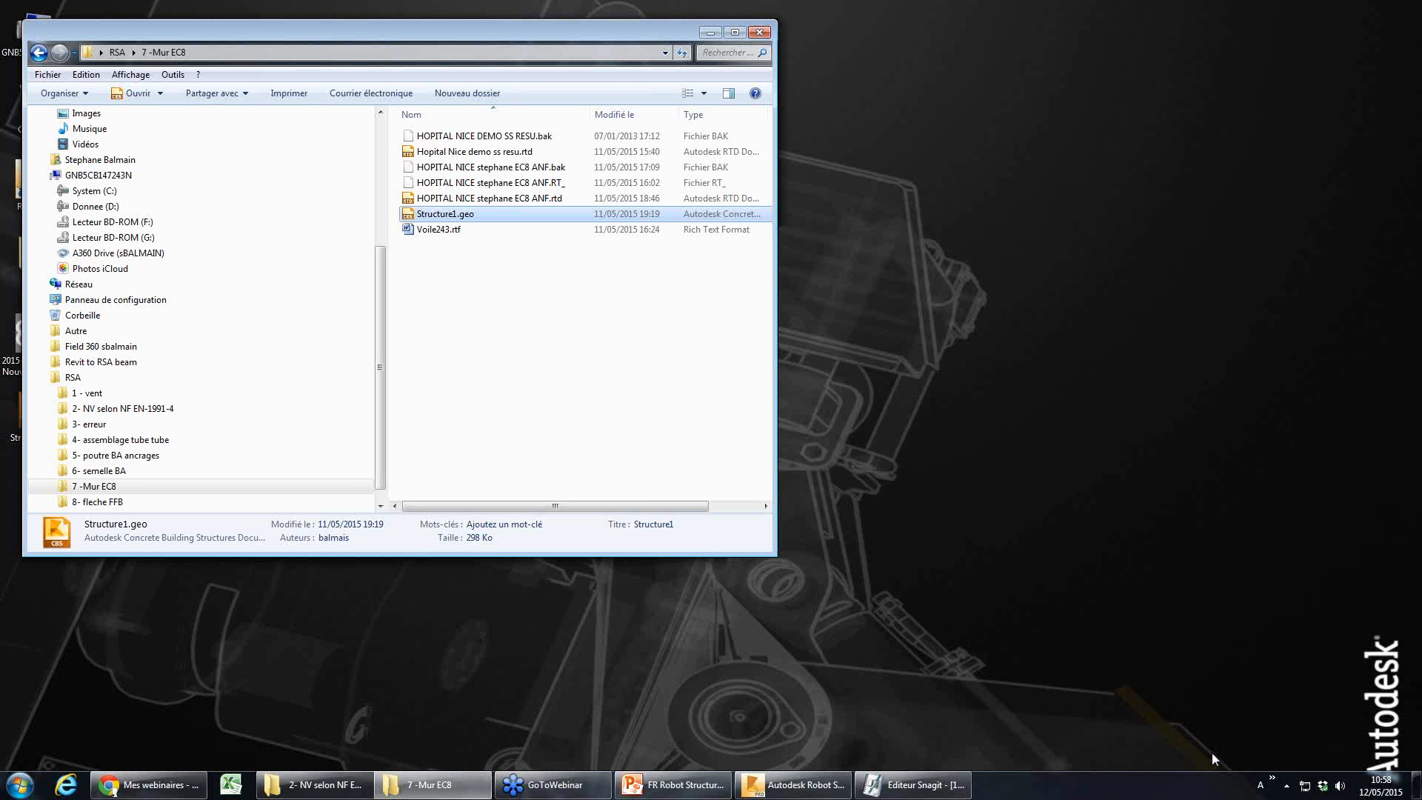
# - Launch Autodesk Concrete Building Structures 2015 from the 2015 RSA program group
pyautogui.click(1272, 779)
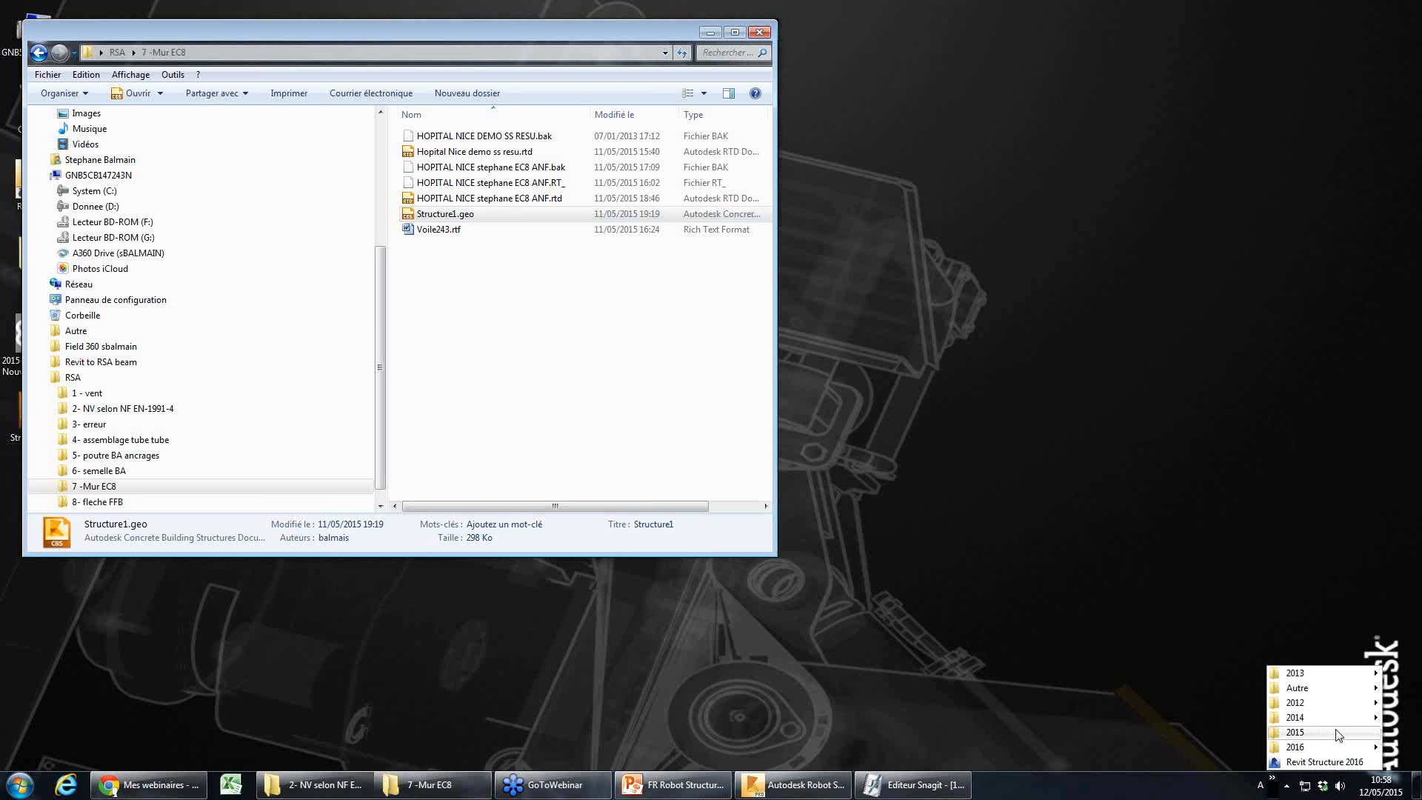
pyautogui.moveTo(1337, 735)
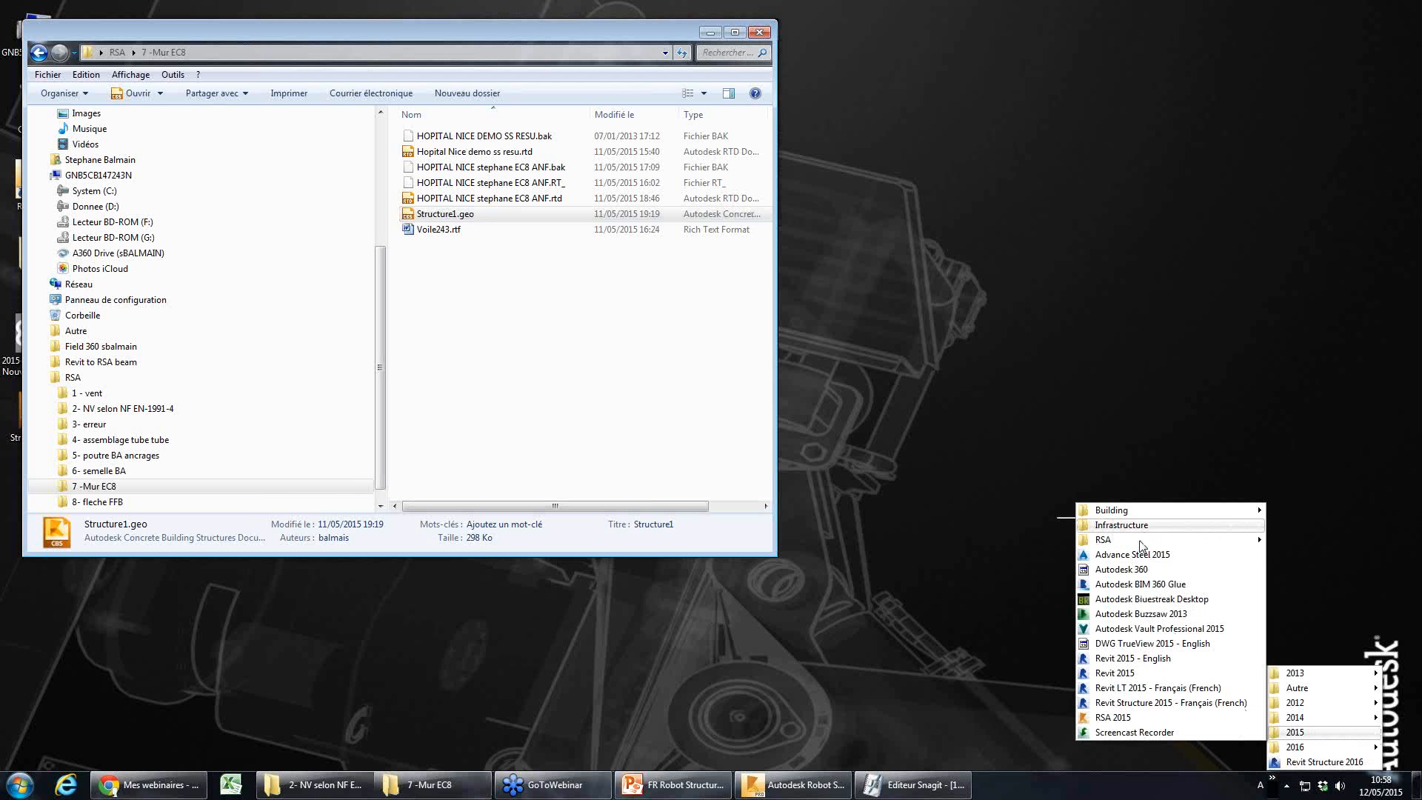
pyautogui.moveTo(1140, 540)
pyautogui.click(988, 542)
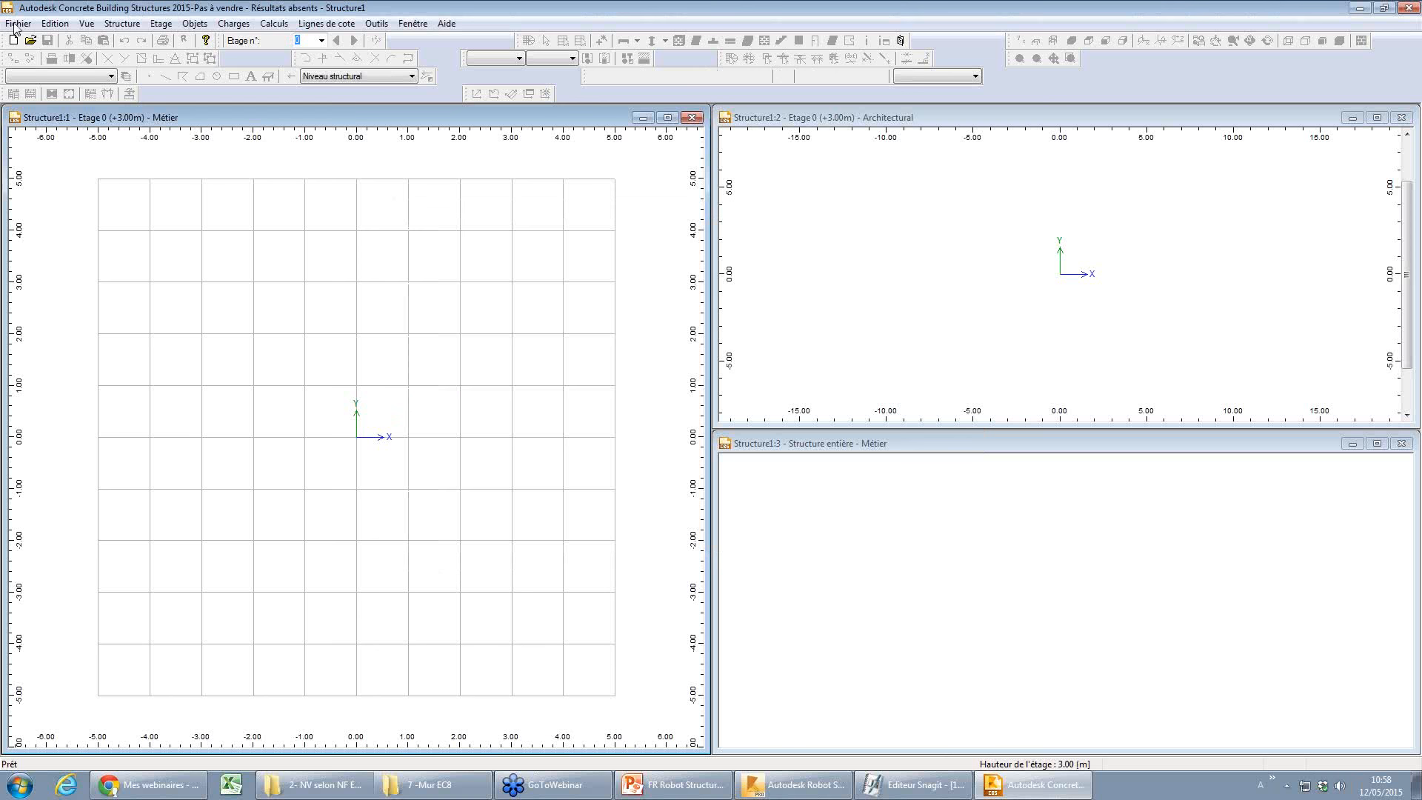
# - Open Structure1.geo from the desktop's RSA folder, subfolder 7 -Mur EC8, and select the lower wall in the level 4 plan
pyautogui.click(16, 23)
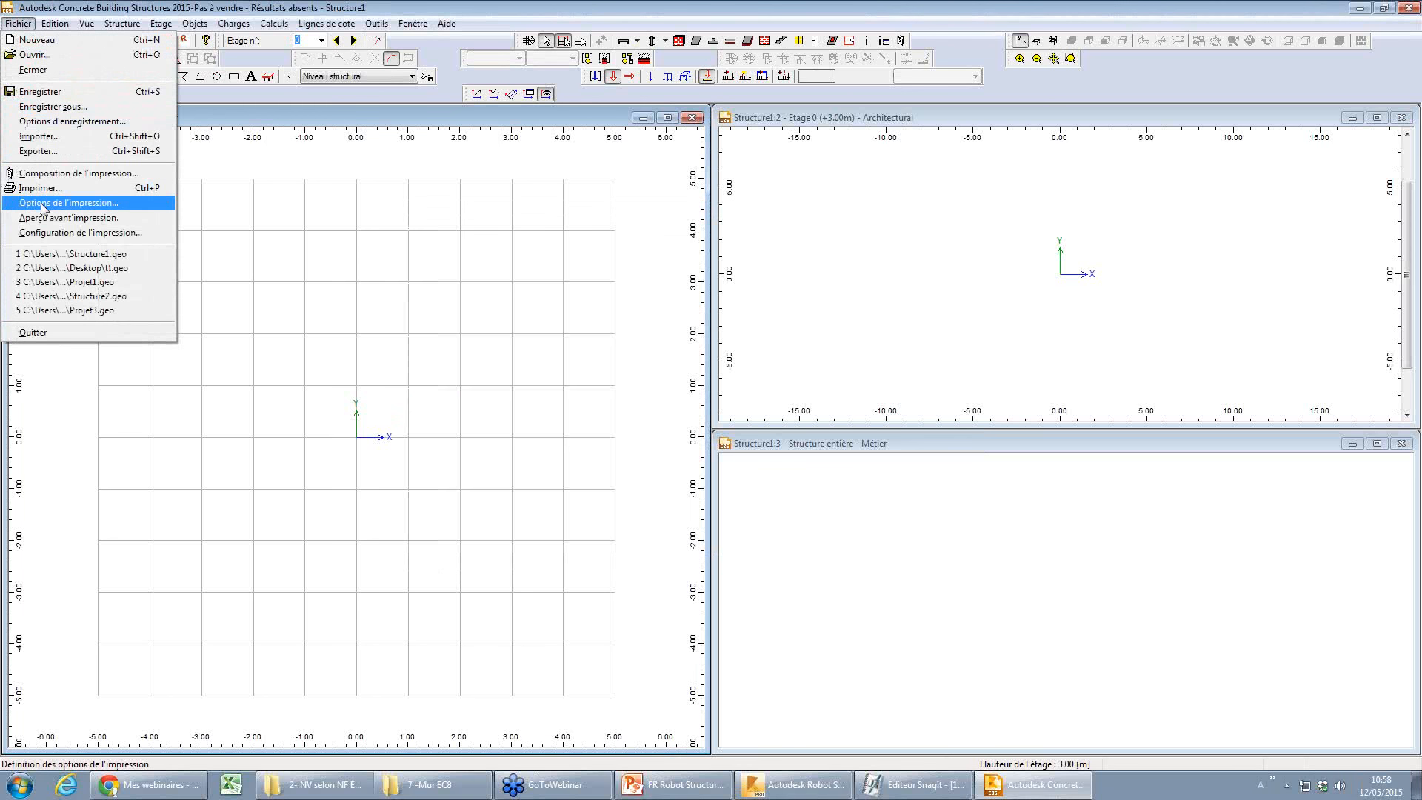
pyautogui.click(34, 54)
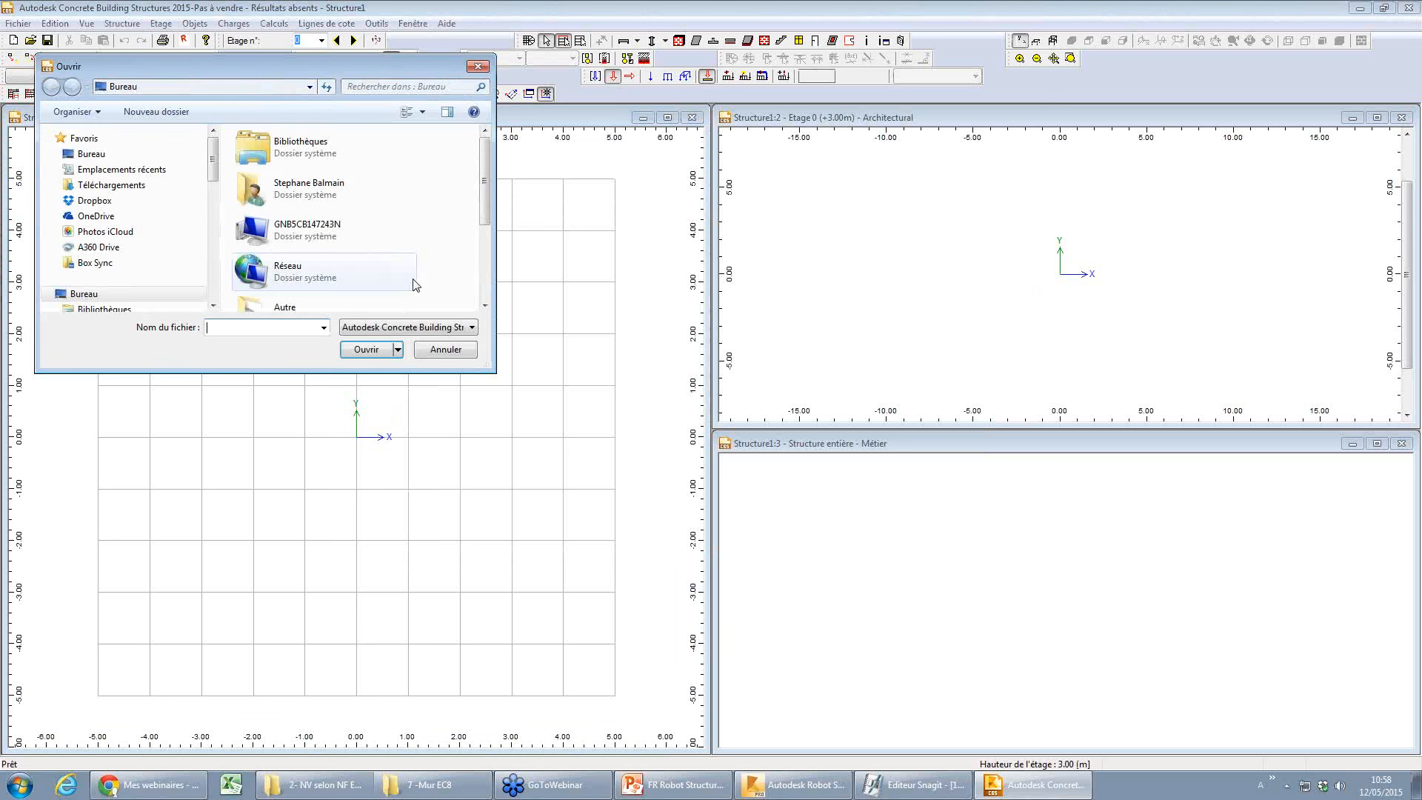
pyautogui.moveTo(485, 187); pyautogui.dragTo(491, 258)
pyautogui.doubleClick(355, 293)
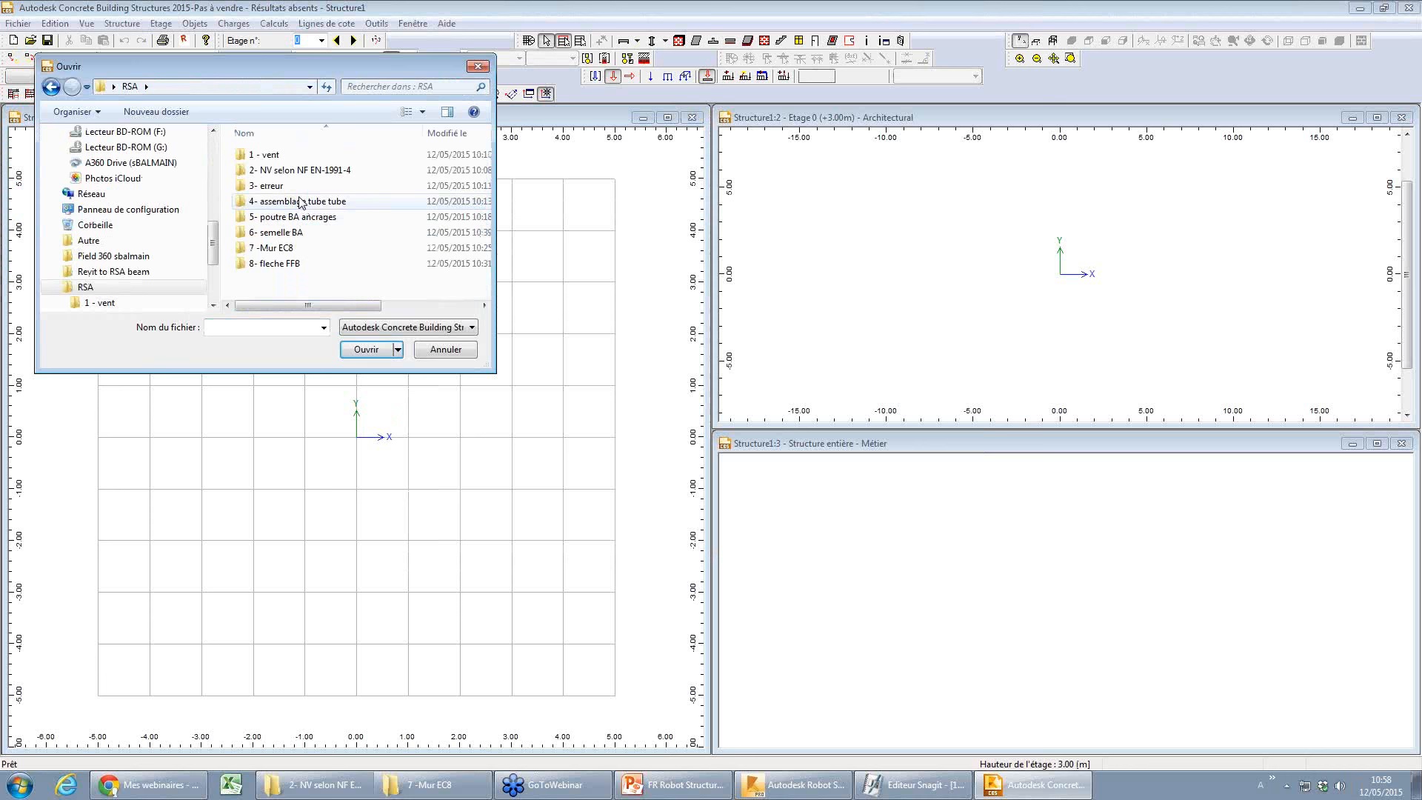
pyautogui.doubleClick(286, 247)
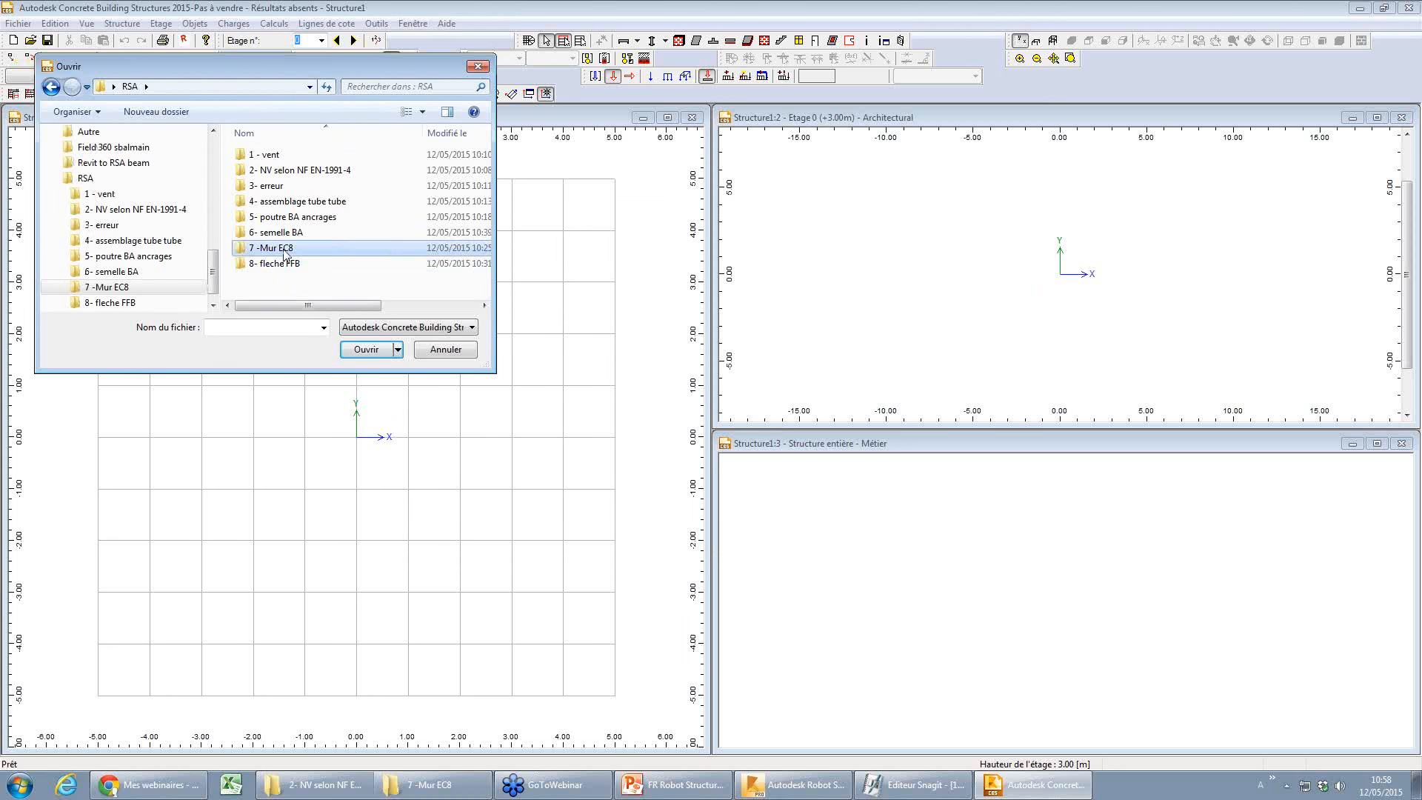
pyautogui.click(283, 157)
pyautogui.click(366, 349)
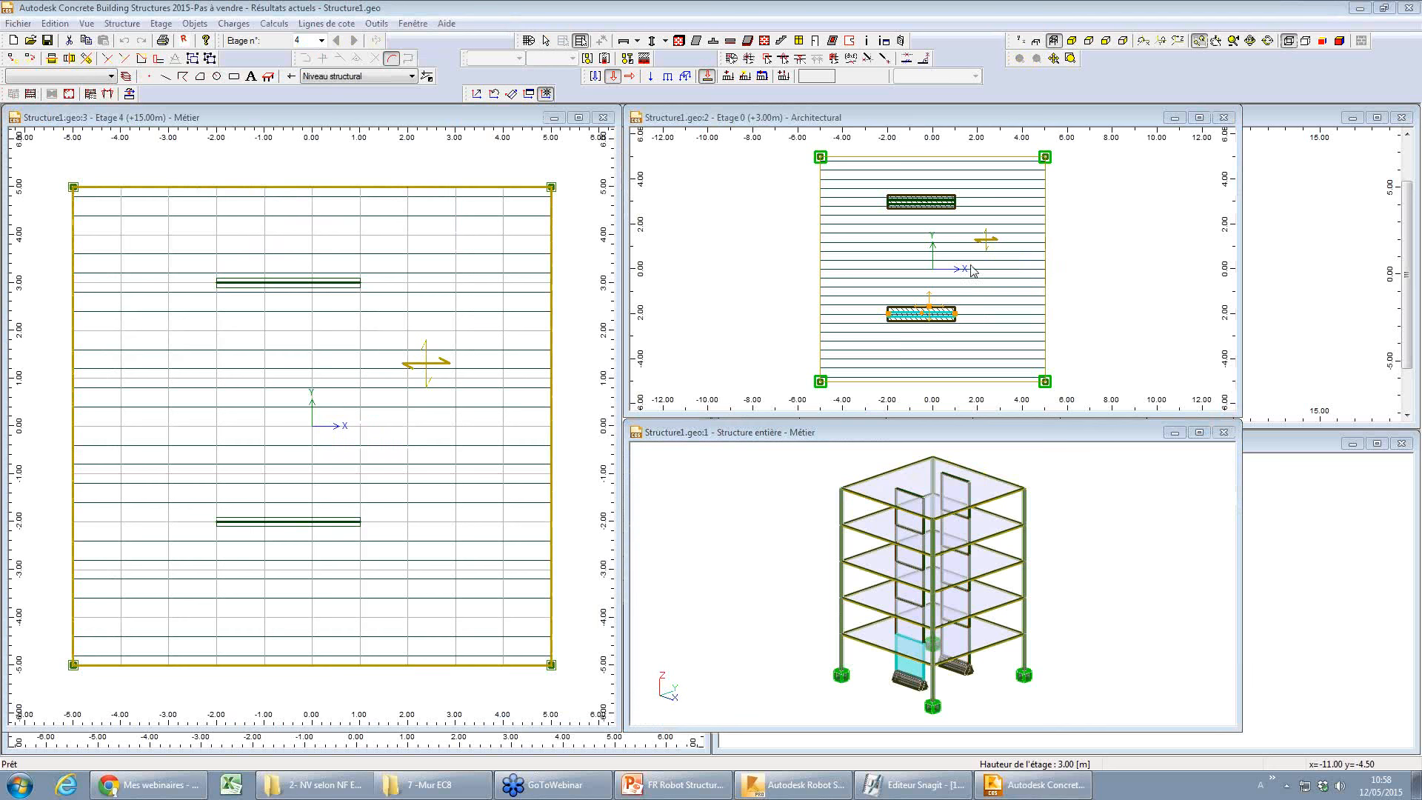
pyautogui.click(312, 527)
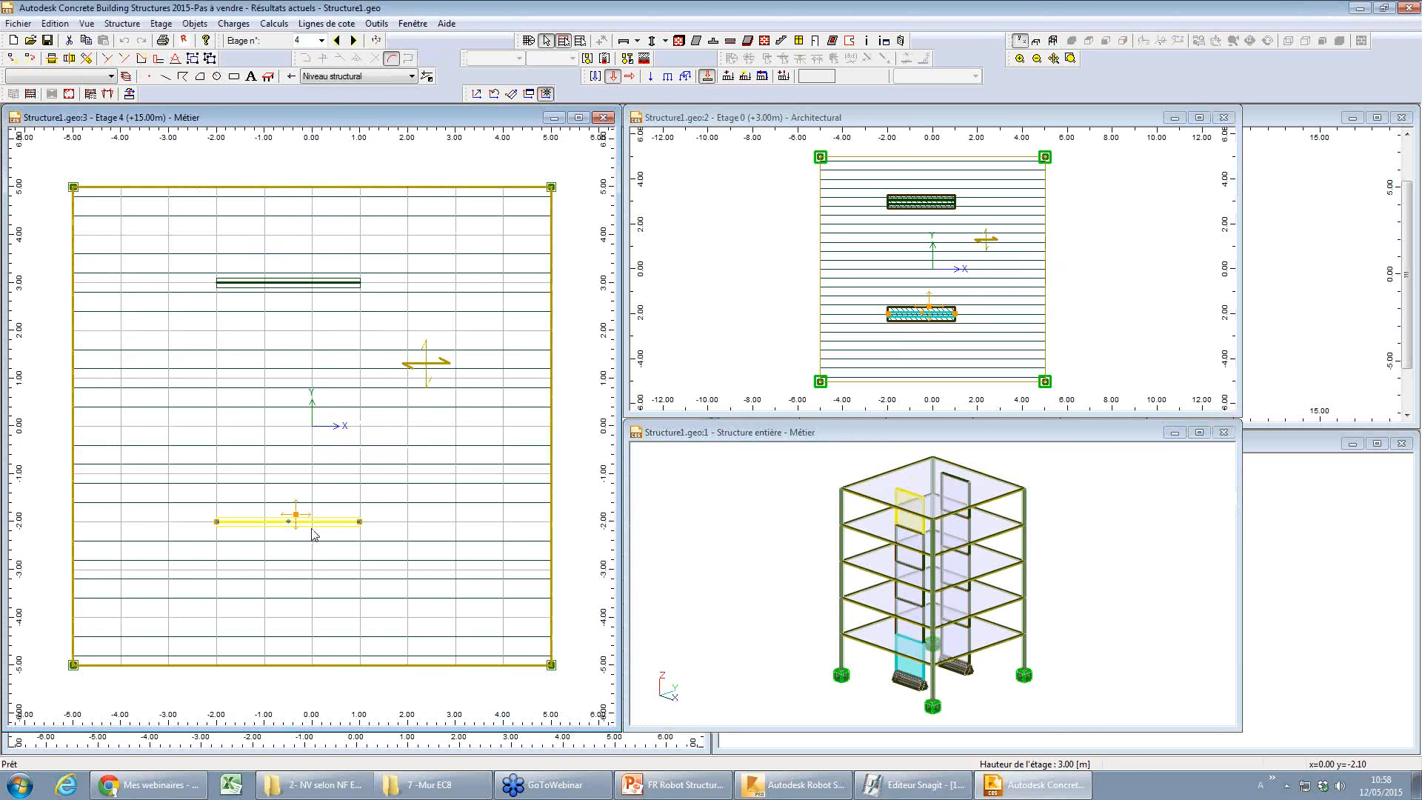
# - Examine the seismic standards available in the default loads settings, leaving PS92-2008 selected and cancelling the dialog
pyautogui.click(594, 76)
pyautogui.moveTo(651, 188); pyautogui.dragTo(354, 177)
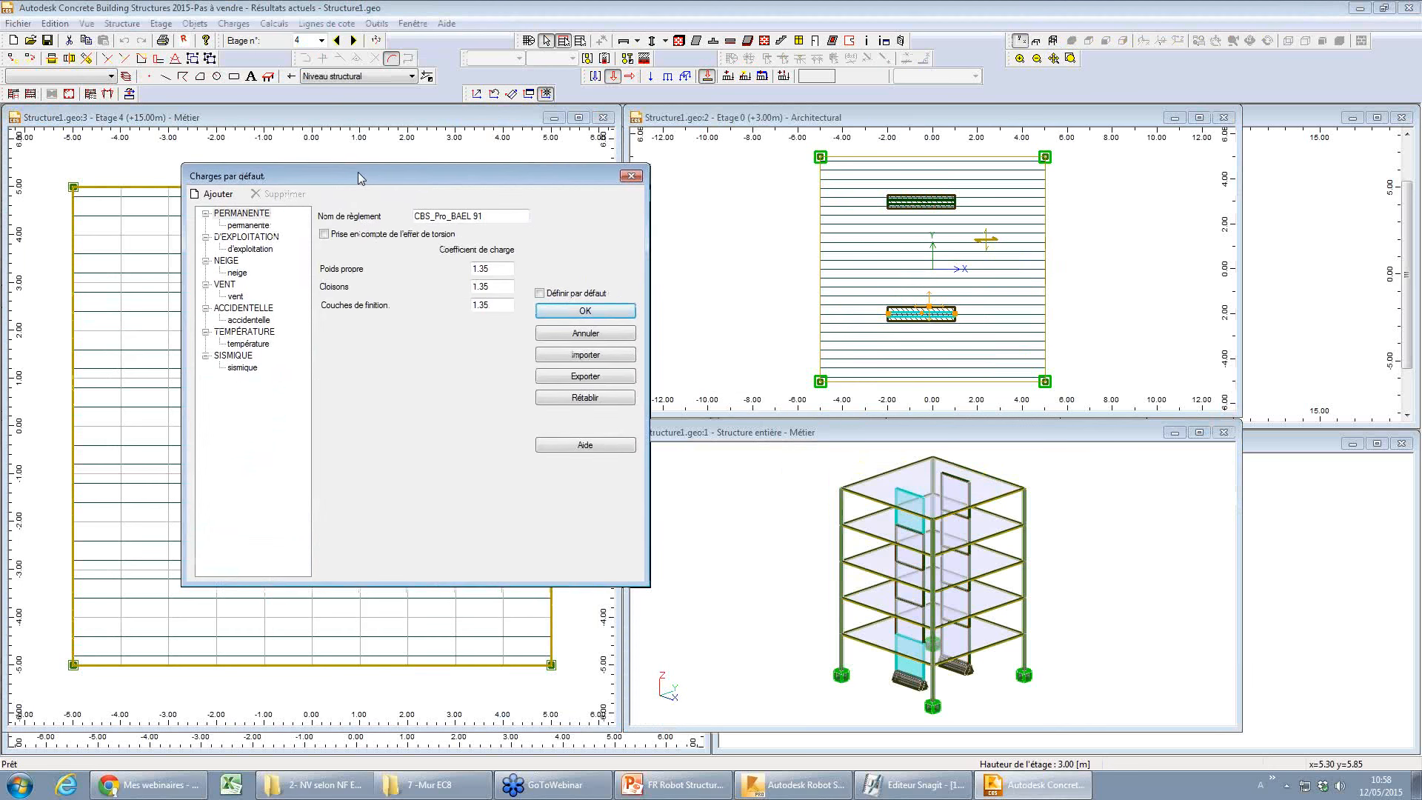
pyautogui.click(244, 367)
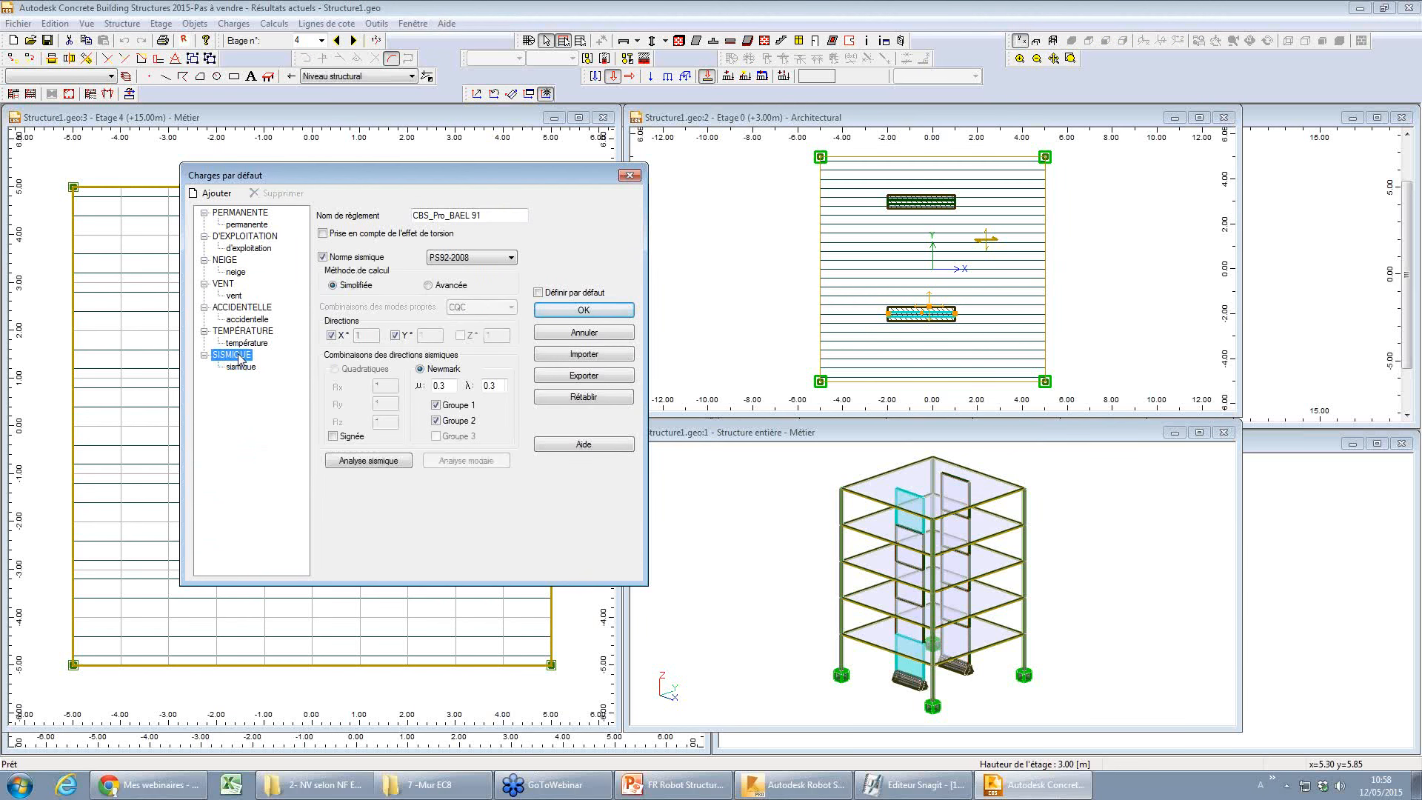
pyautogui.click(464, 259)
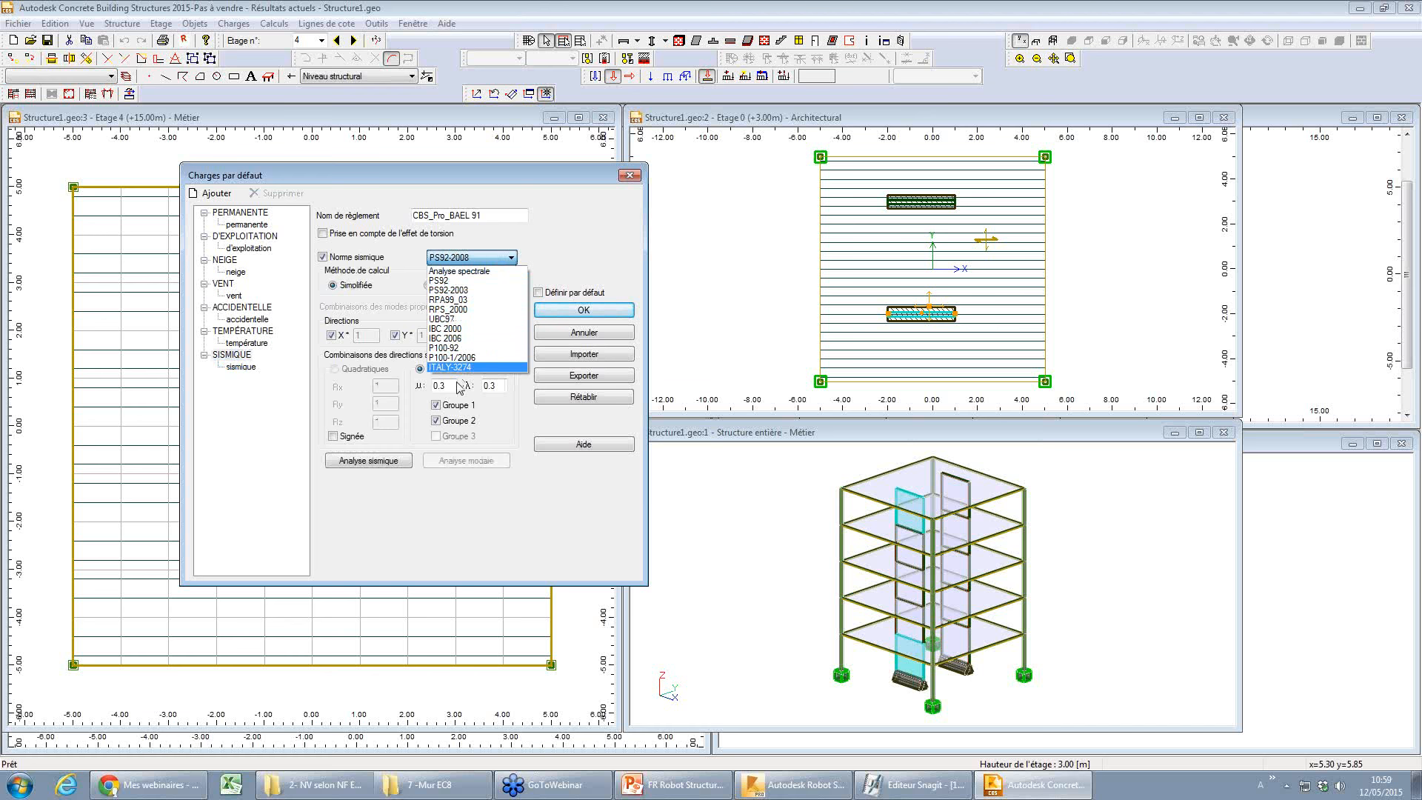
pyautogui.click(455, 290)
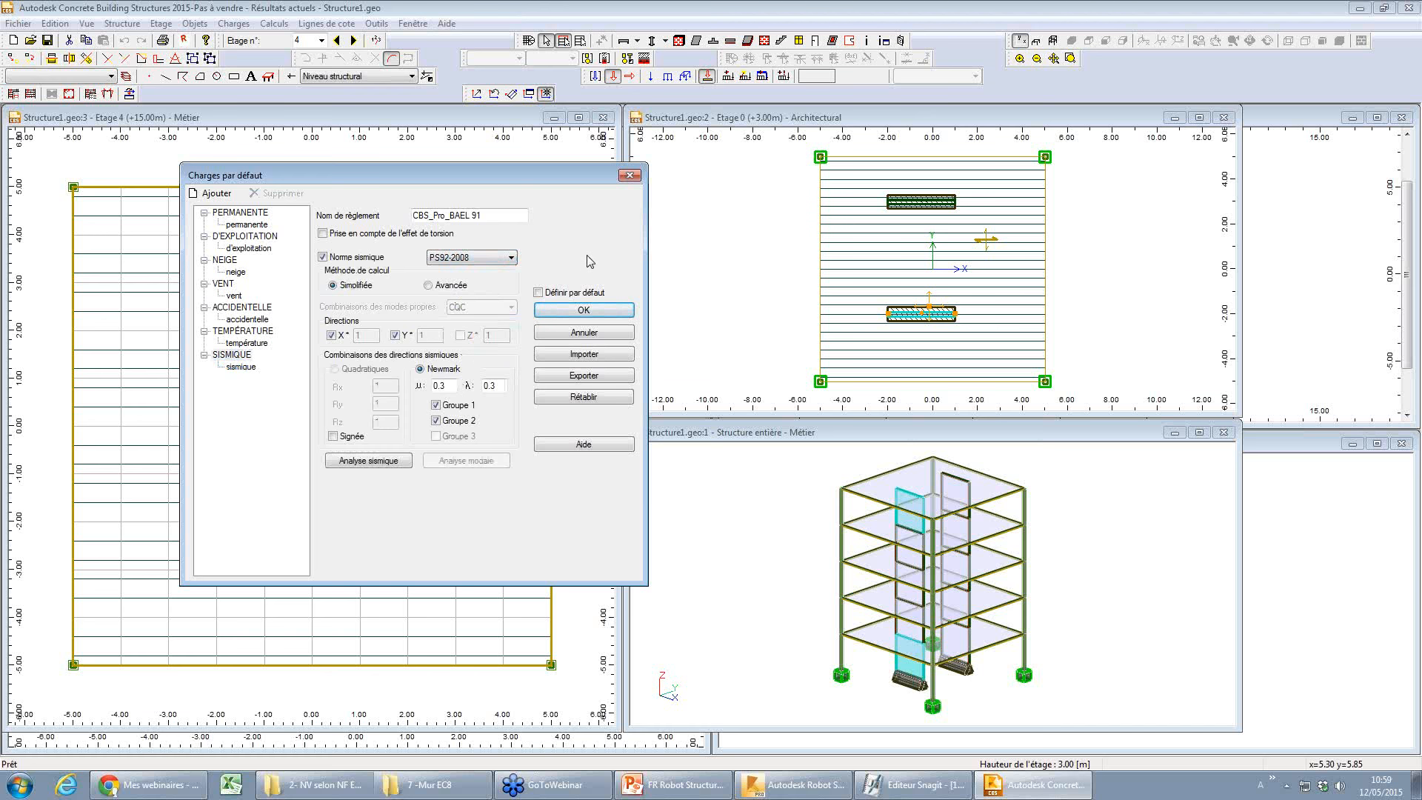
pyautogui.click(592, 337)
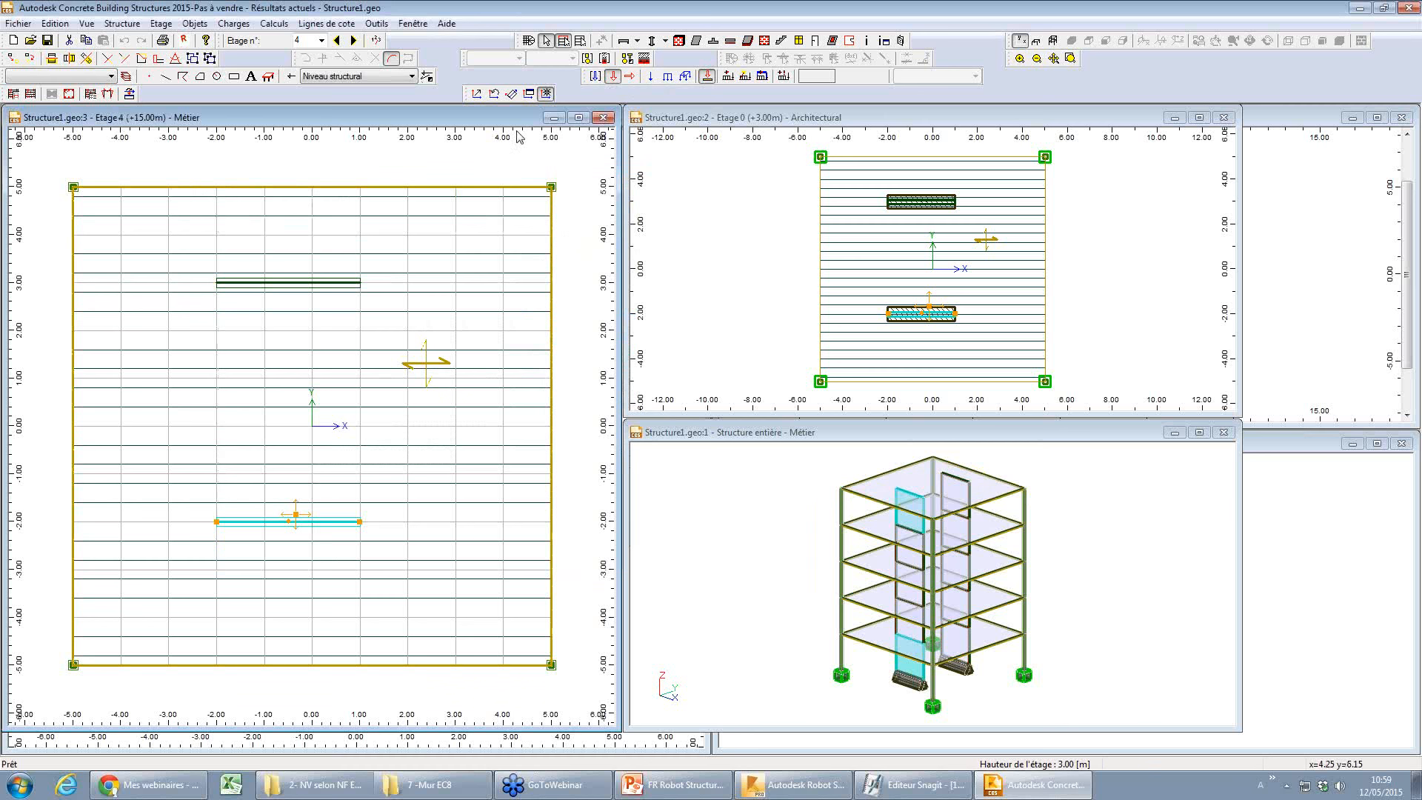
# - Try to run the interactive real reinforced concrete design of the selected wall, declining to save the current Robot project
pyautogui.click(69, 95)
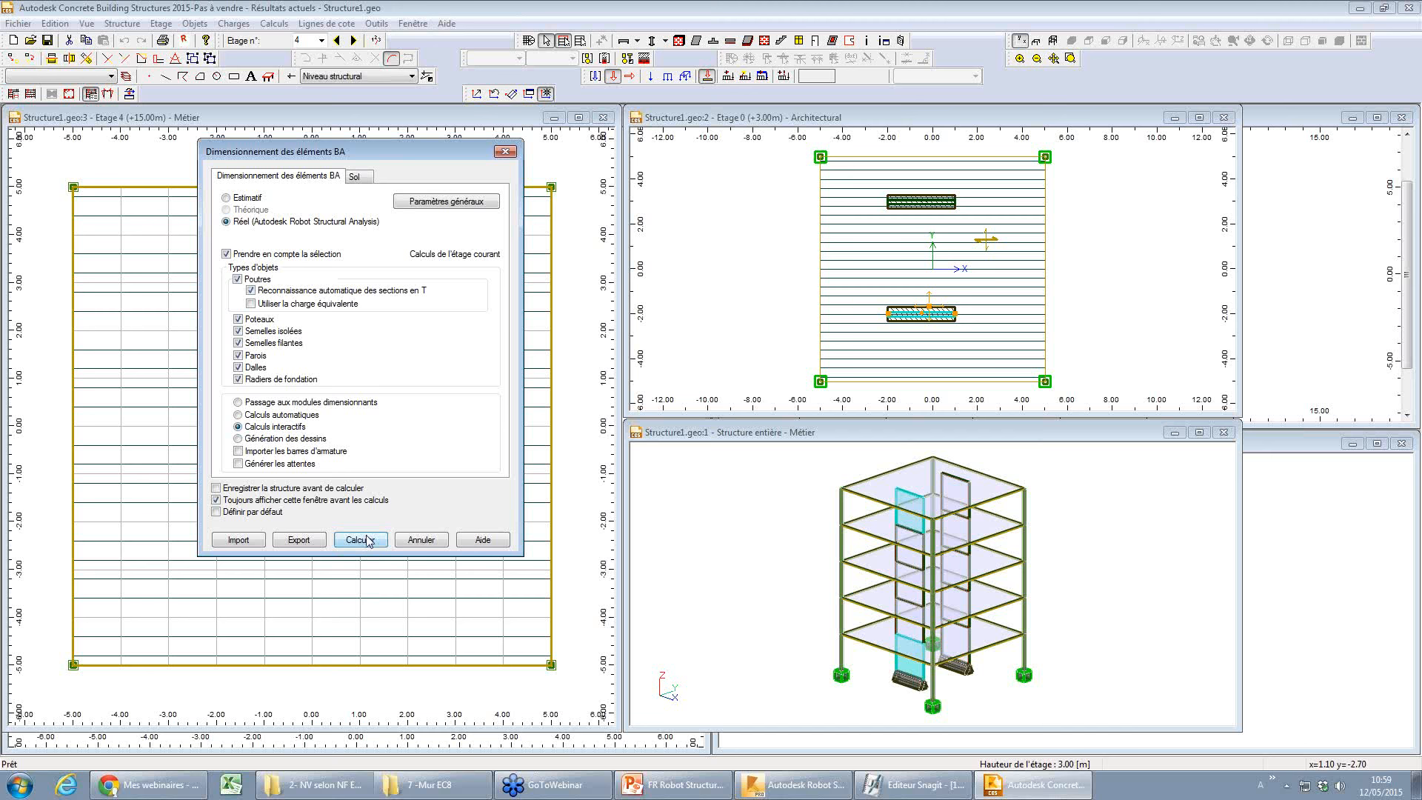
pyautogui.click(359, 540)
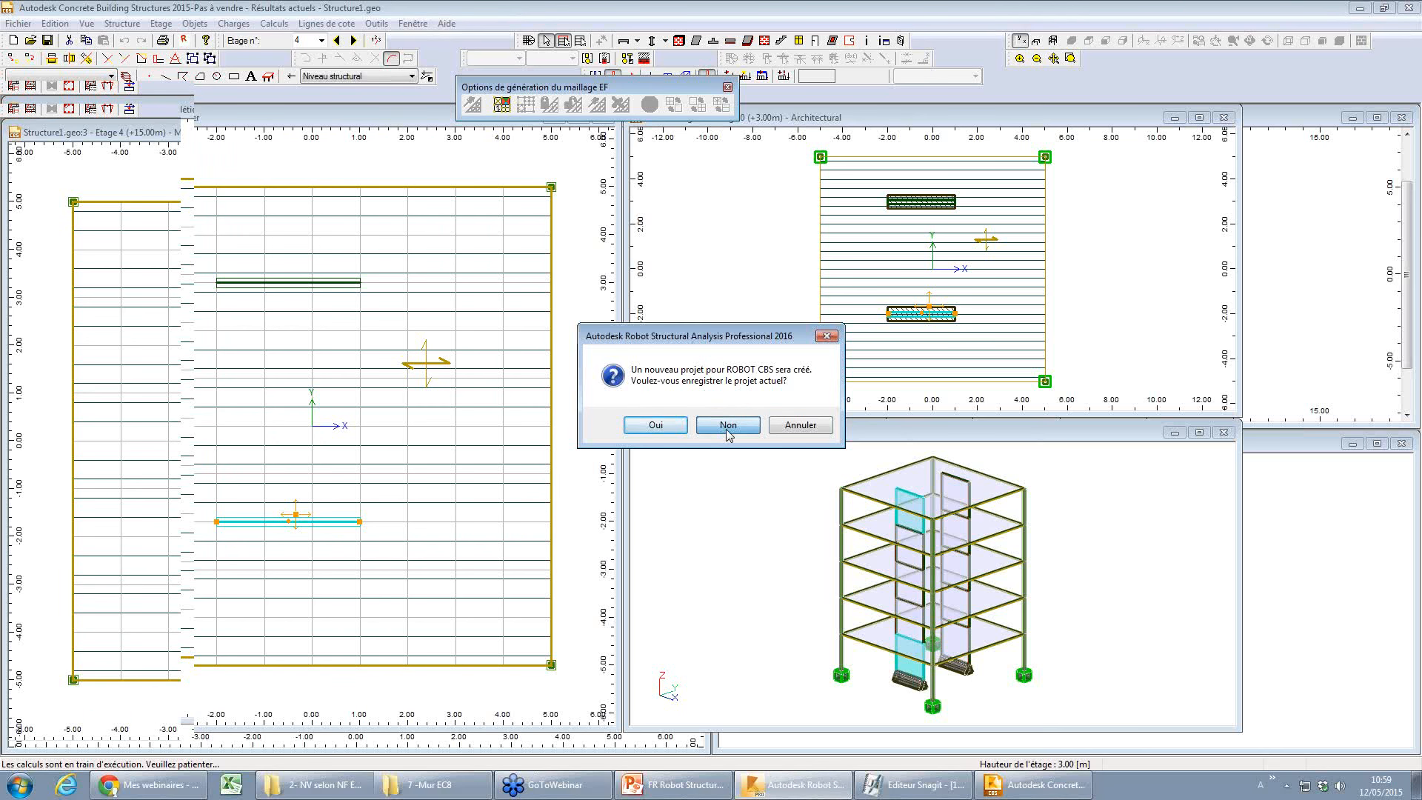
pyautogui.click(729, 426)
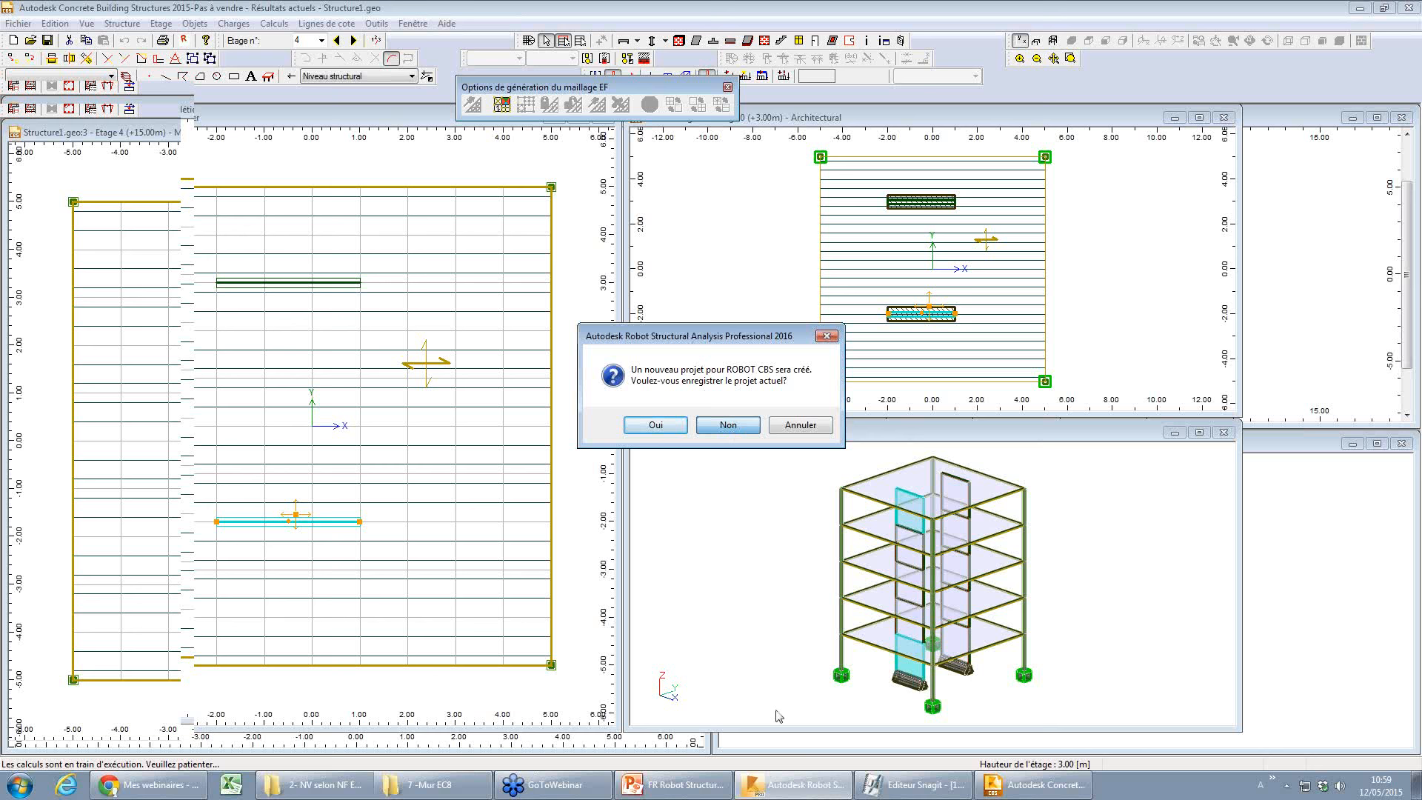
# - Check the Robot and Concrete Building Structures windows, and minimize Concrete Building Structures and the 7 -Mur EC8 folder window
pyautogui.click(791, 787)
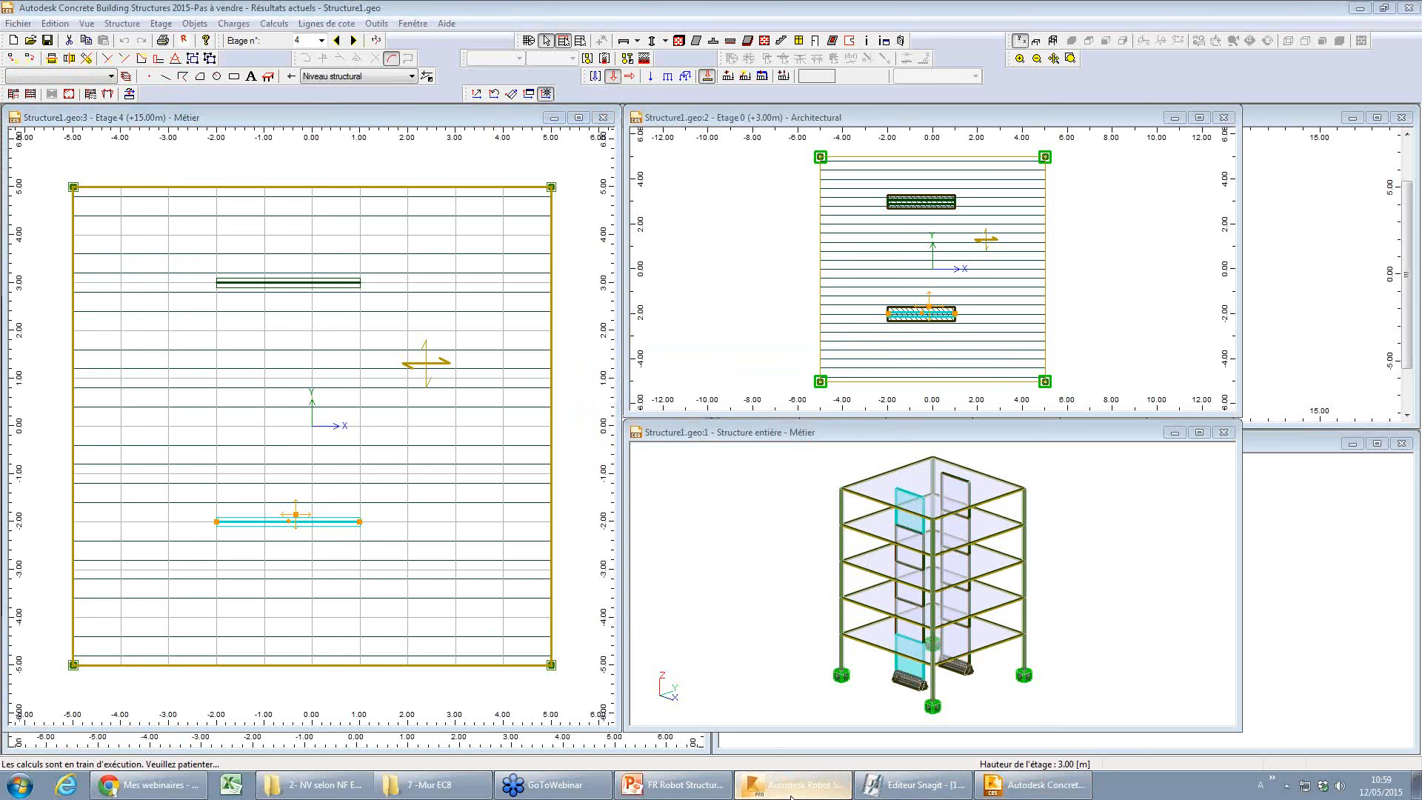
pyautogui.click(1050, 792)
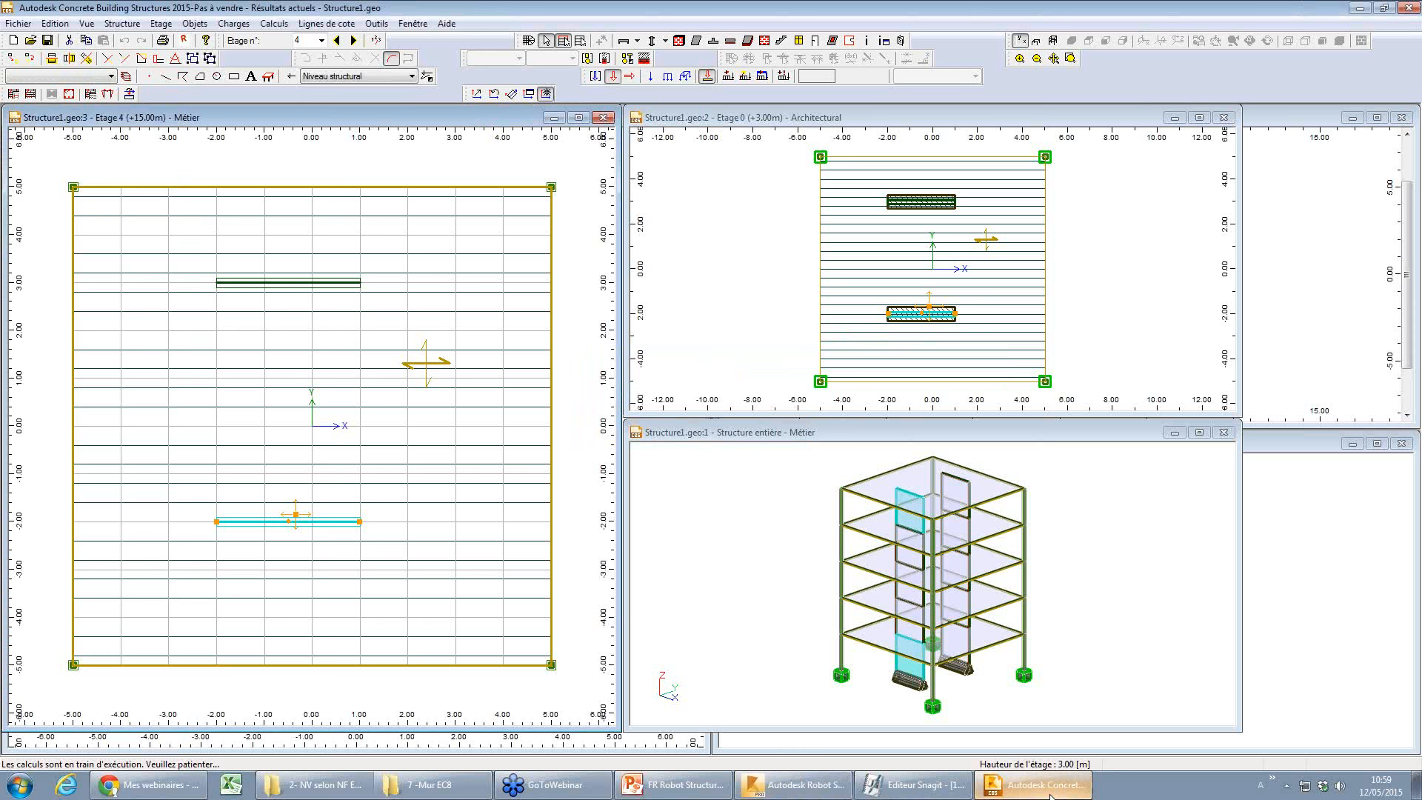
pyautogui.click(798, 786)
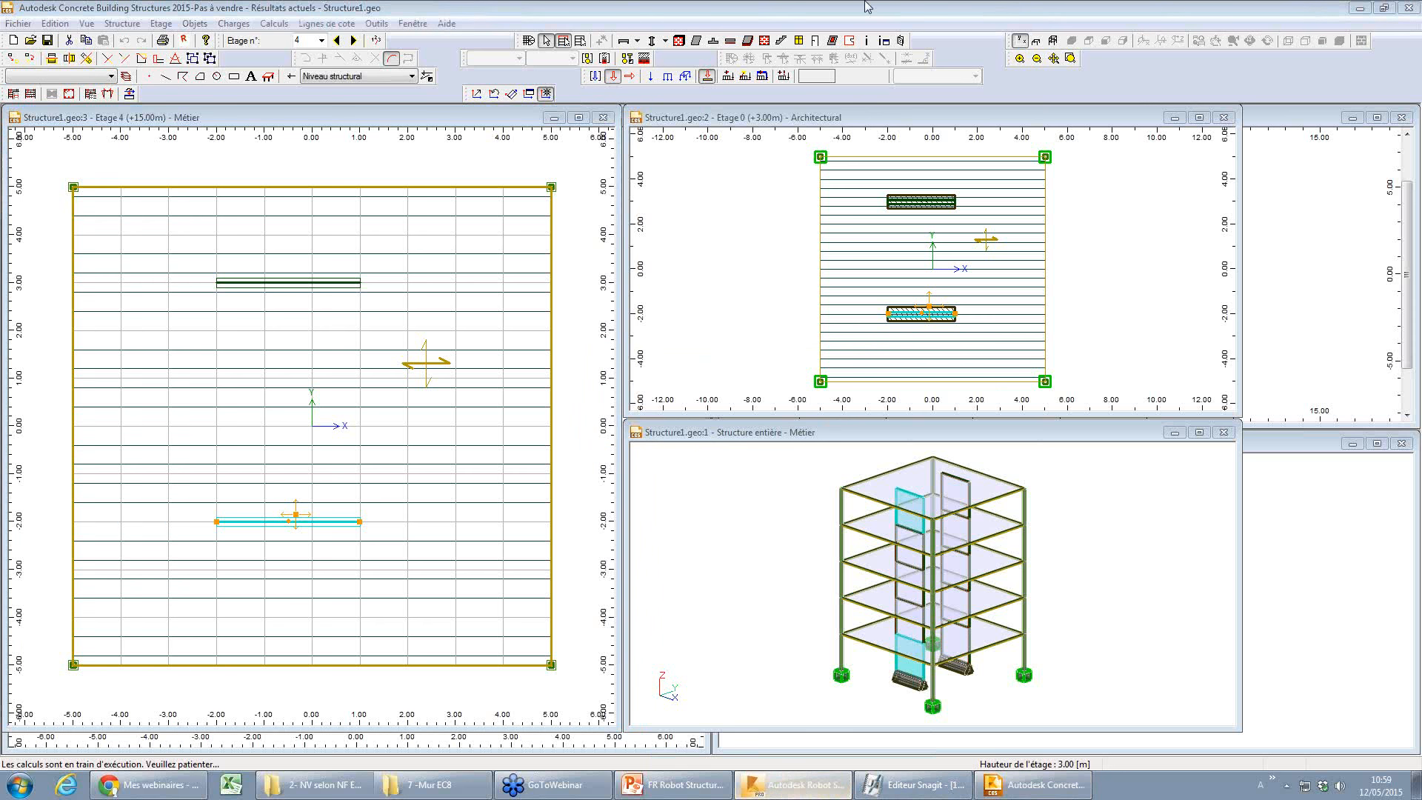
pyautogui.moveTo(864, 9); pyautogui.dragTo(797, 16)
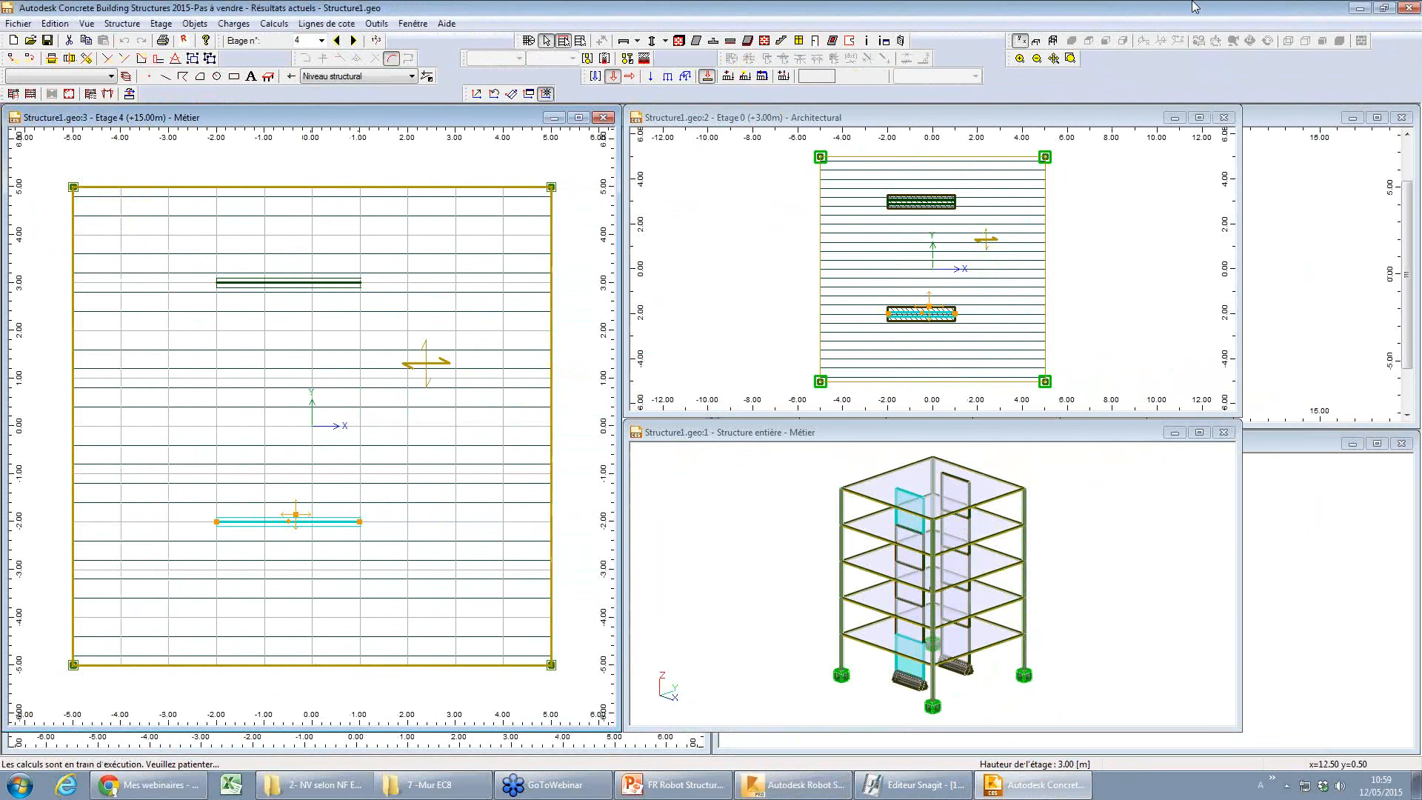
pyautogui.moveTo(1192, 2); pyautogui.dragTo(981, 75)
pyautogui.click(1150, 79)
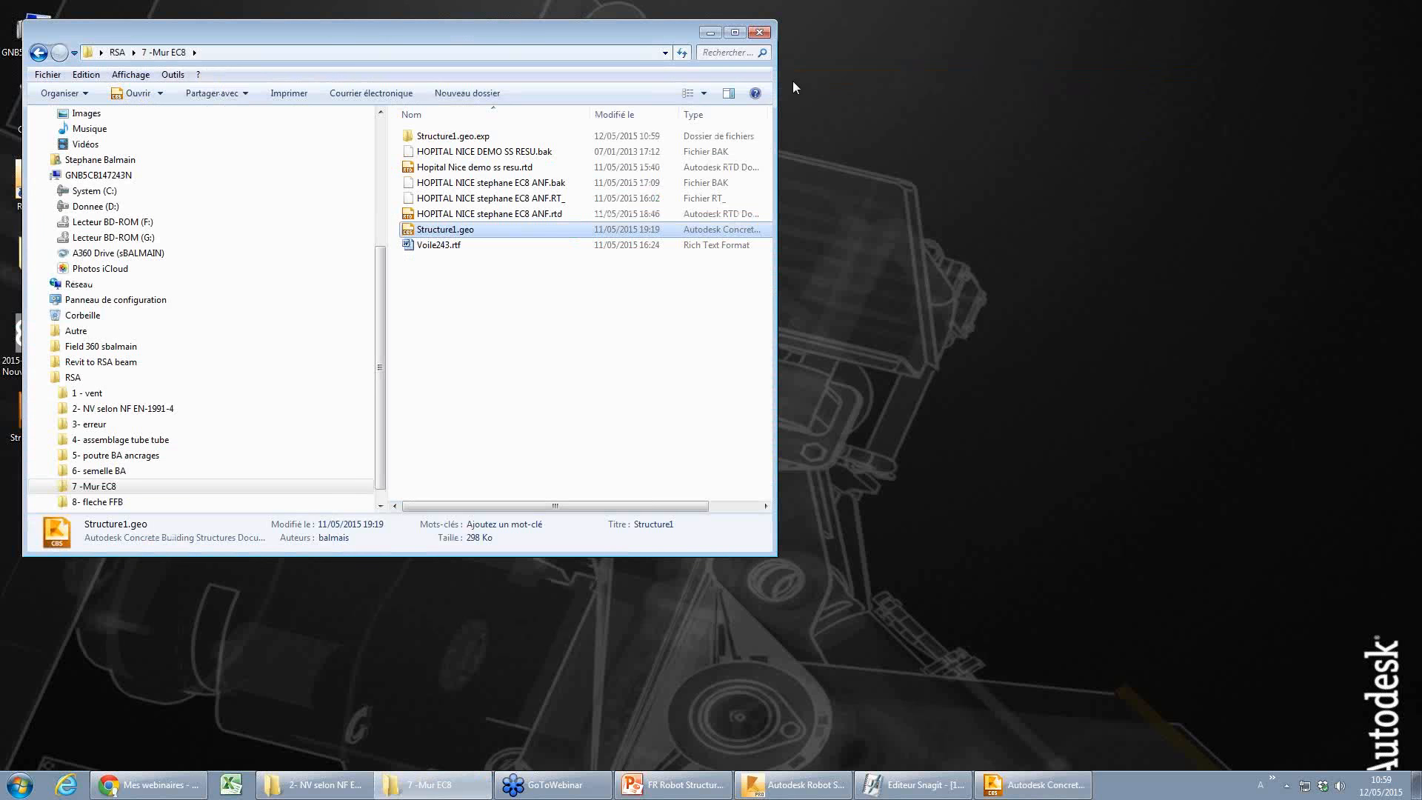
pyautogui.click(709, 33)
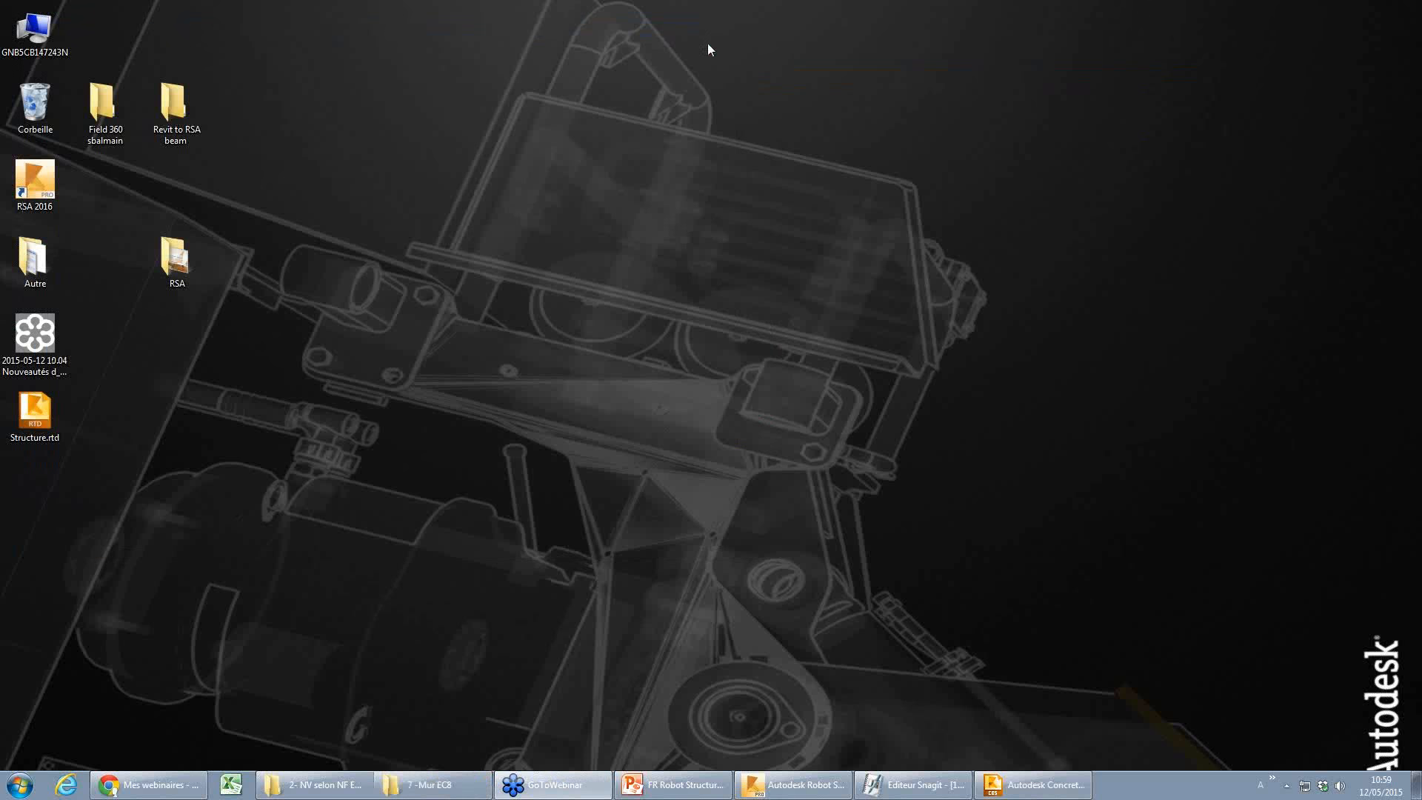
# - Close Robot without saving the changes to Structure, restore Concrete Building Structures and dismiss its design report
pyautogui.rightClick(764, 792)
pyautogui.click(748, 758)
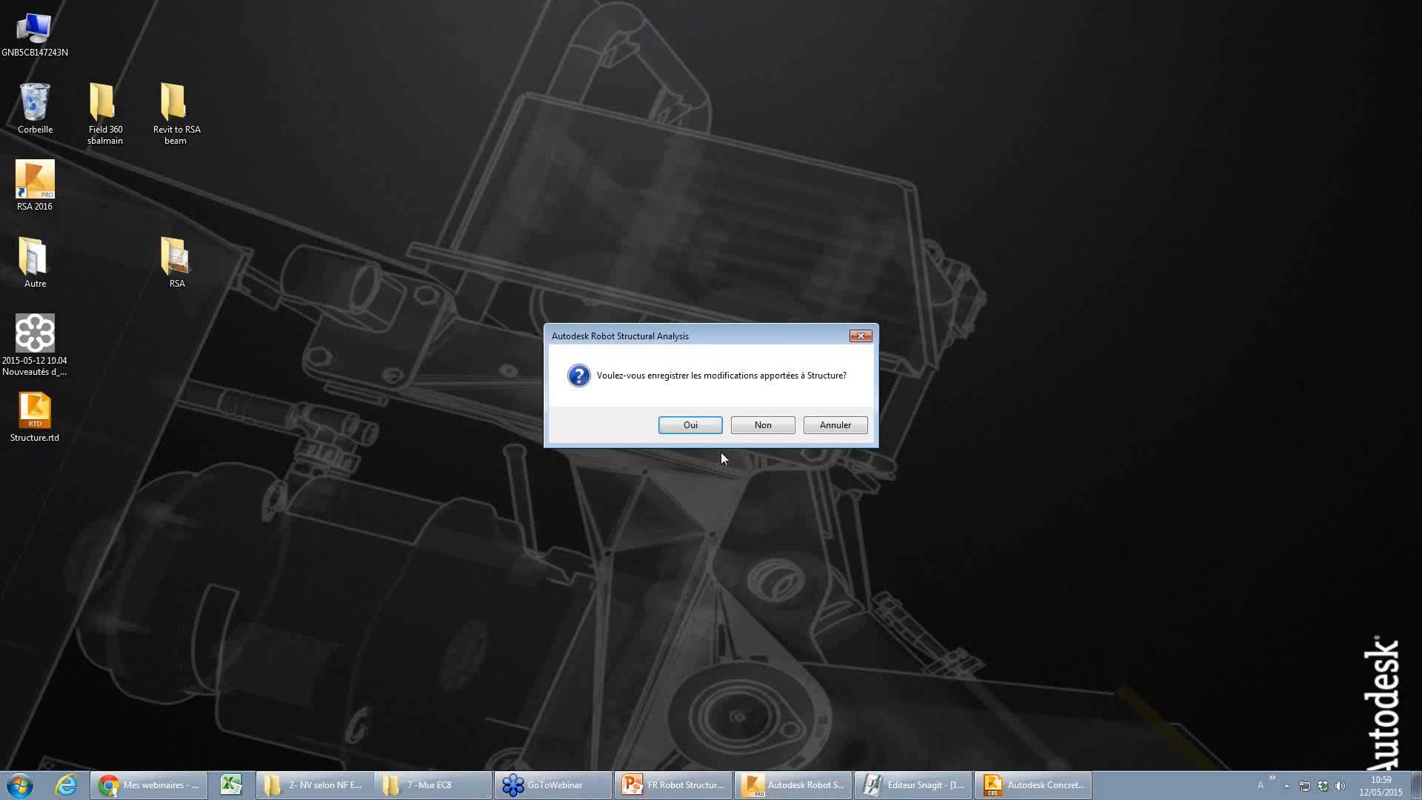
pyautogui.moveTo(702, 334); pyautogui.dragTo(479, 346)
pyautogui.click(541, 437)
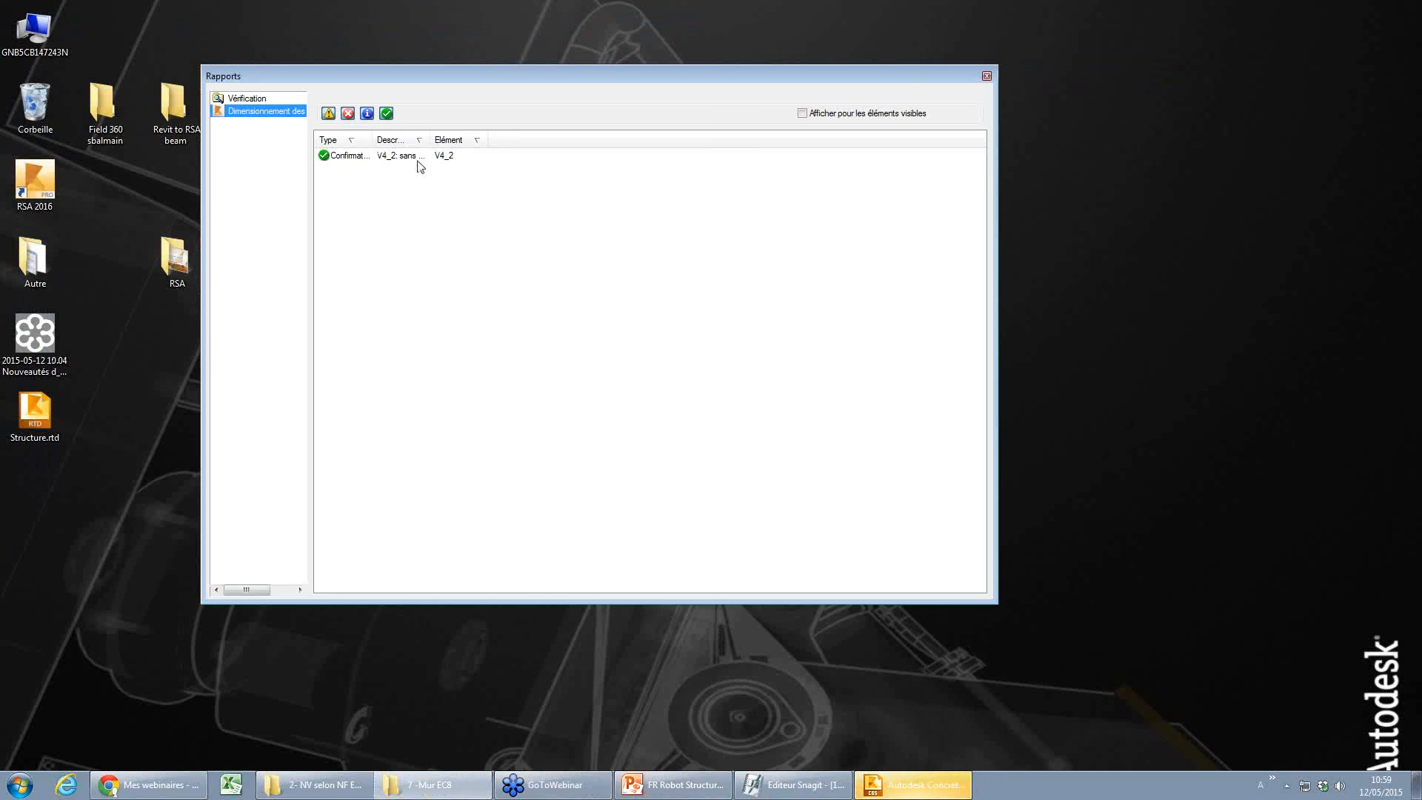
pyautogui.click(914, 790)
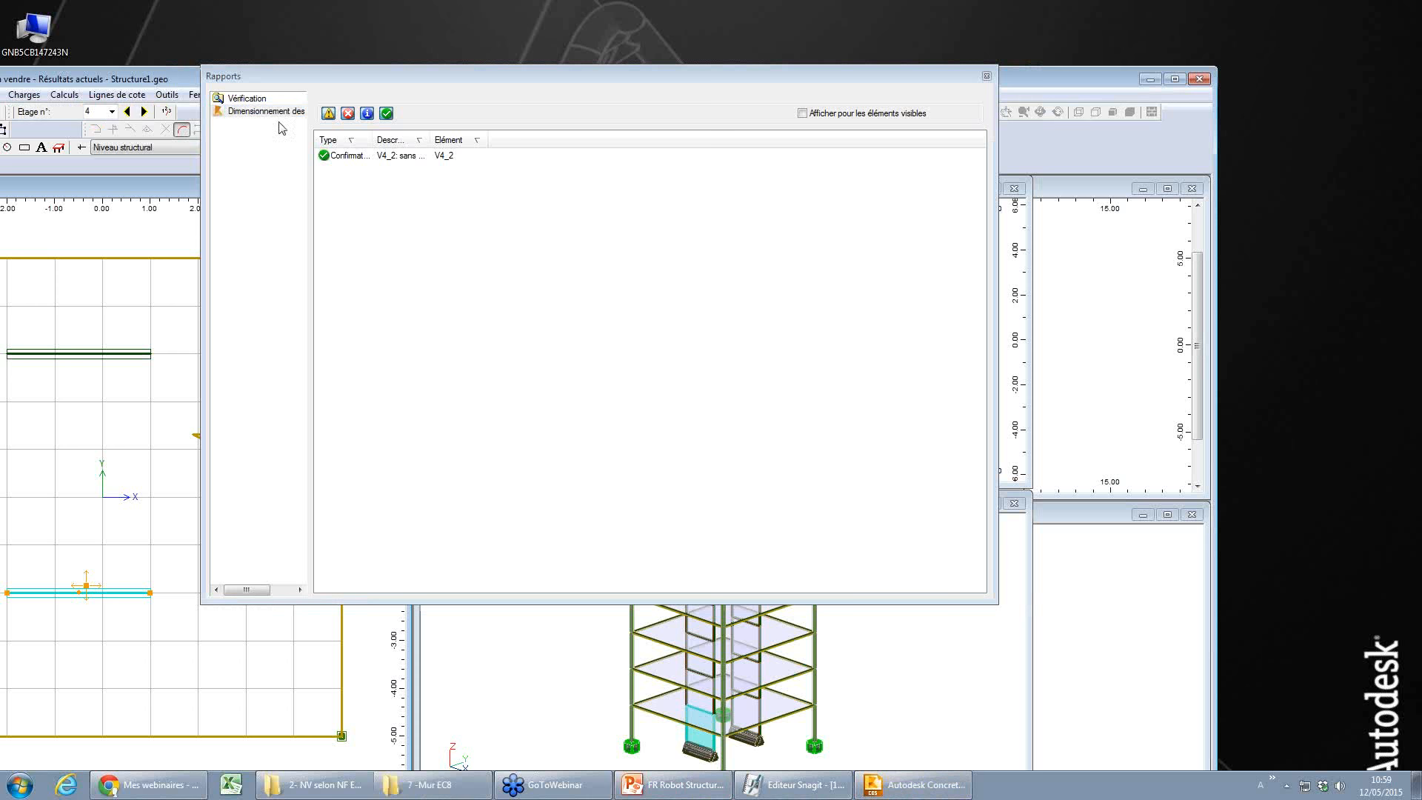
pyautogui.click(985, 75)
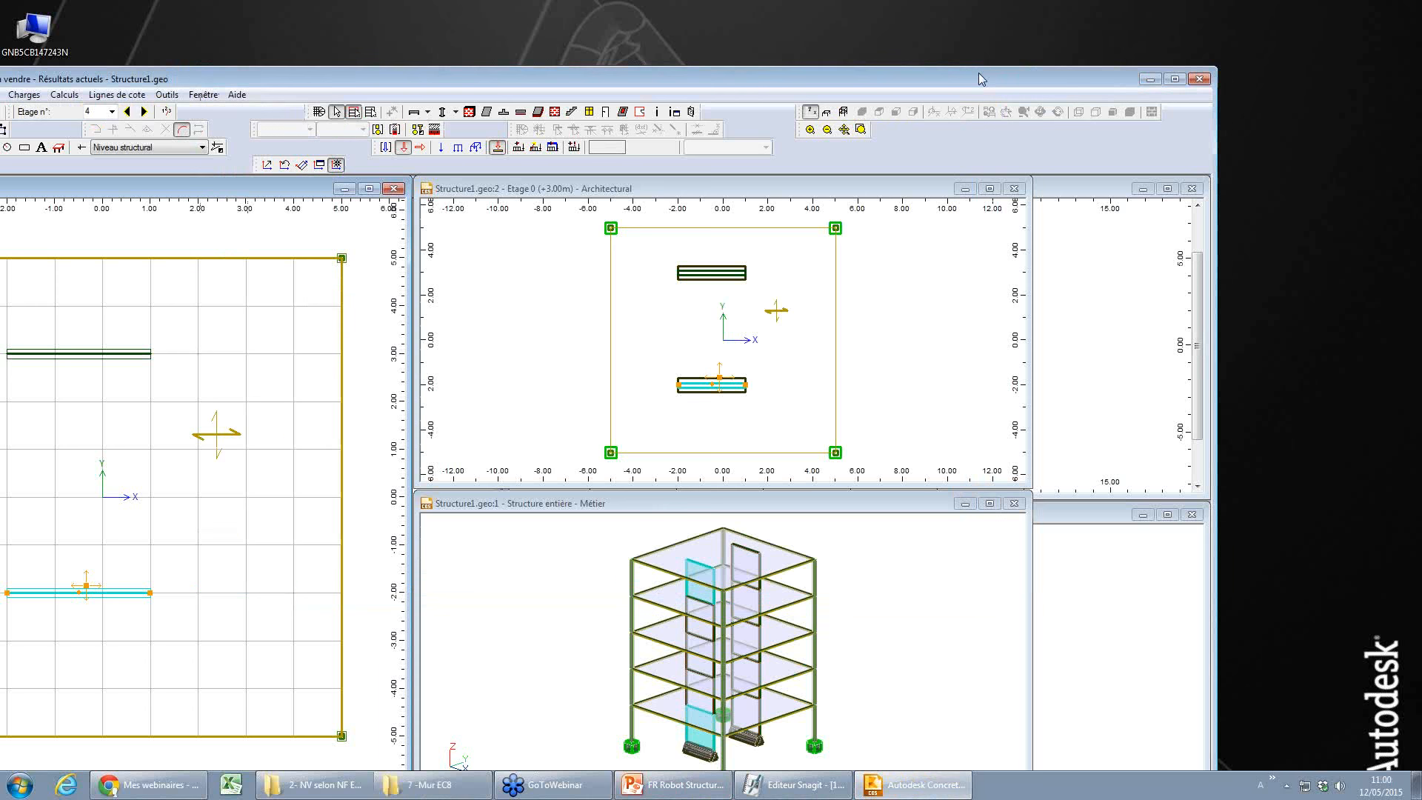
# - Maximize Concrete Building Structures and rerun the interactive real reinforced concrete design on the selected level 4 wall
pyautogui.doubleClick(986, 77)
pyautogui.click(90, 93)
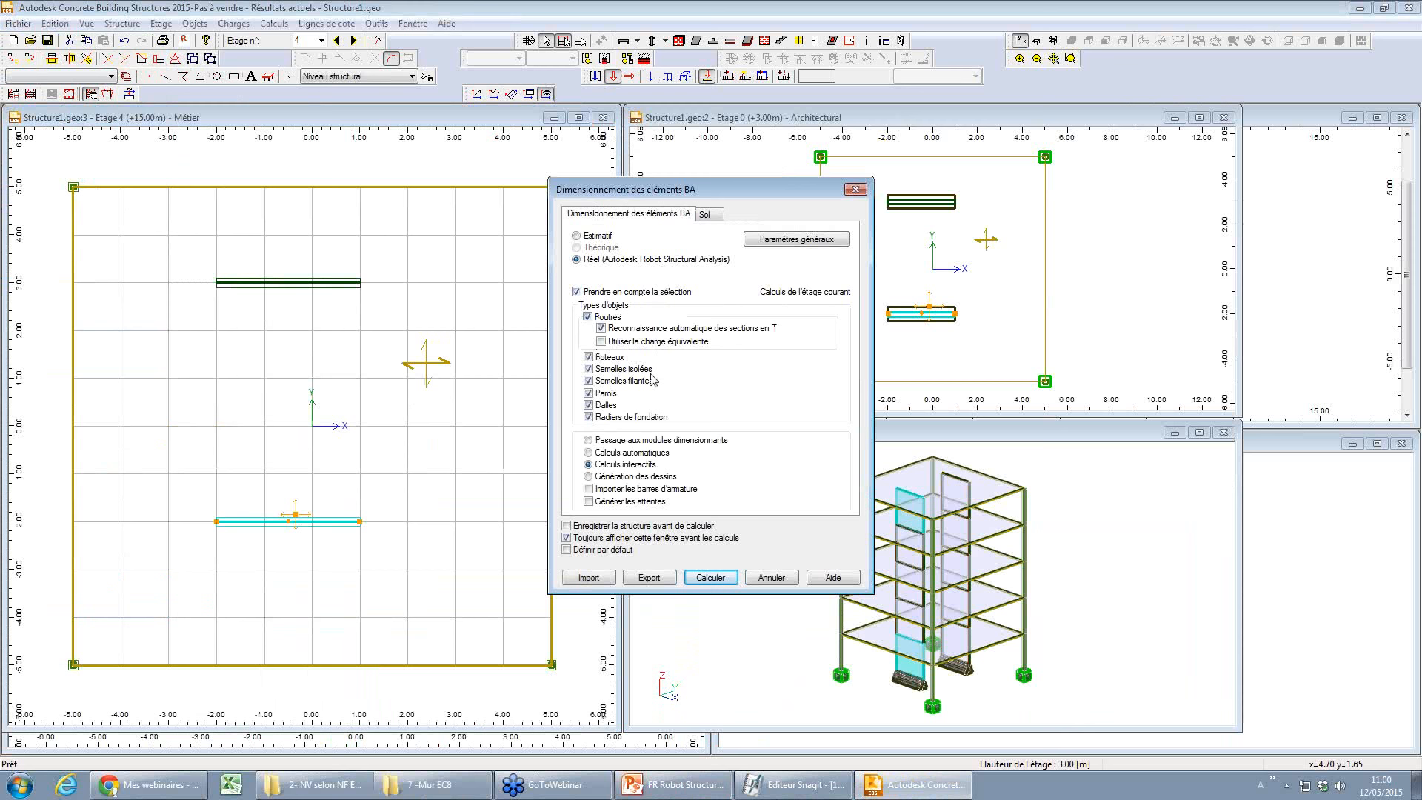
pyautogui.click(707, 577)
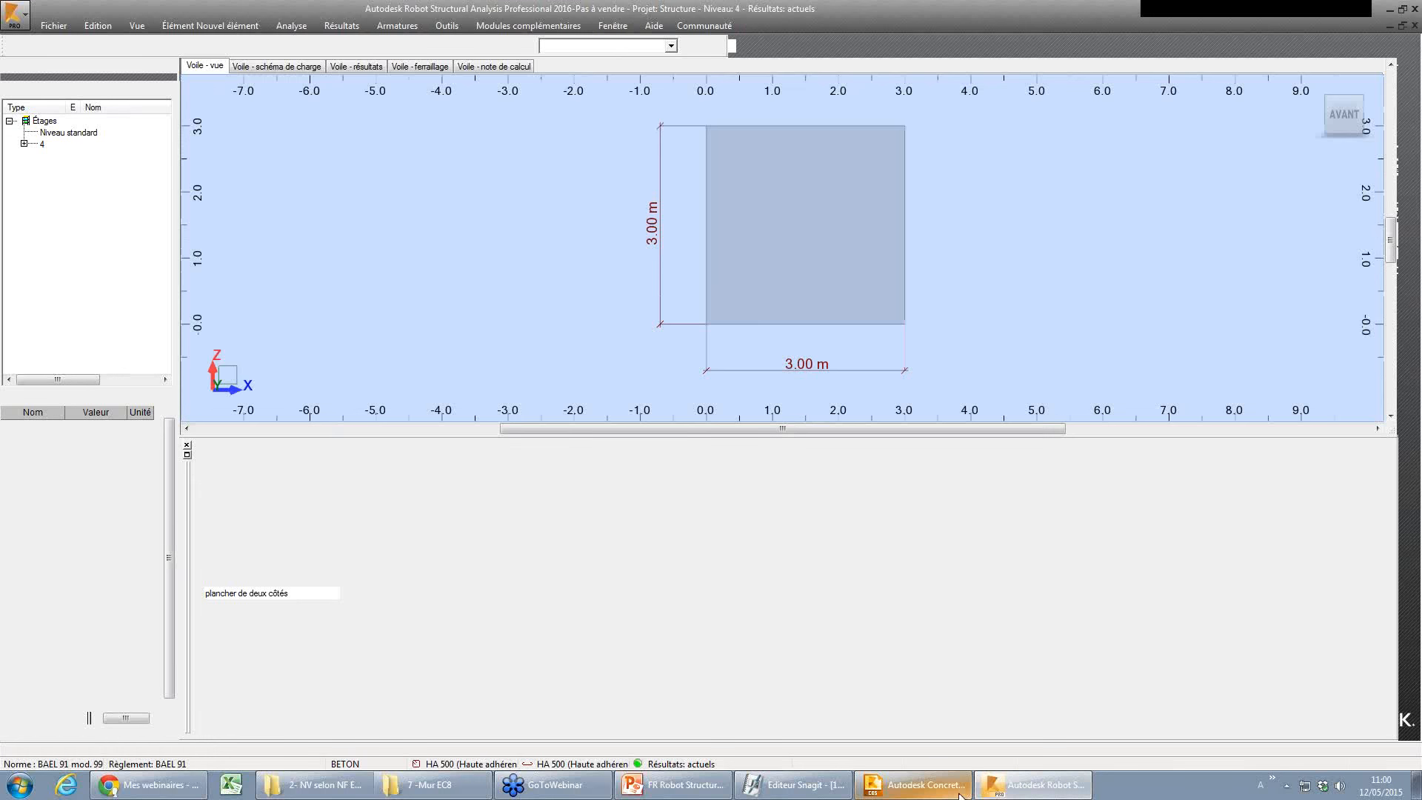
# - Switch back to Concrete Building Structures and take a brief look at the default loads settings before leaving them
pyautogui.click(960, 795)
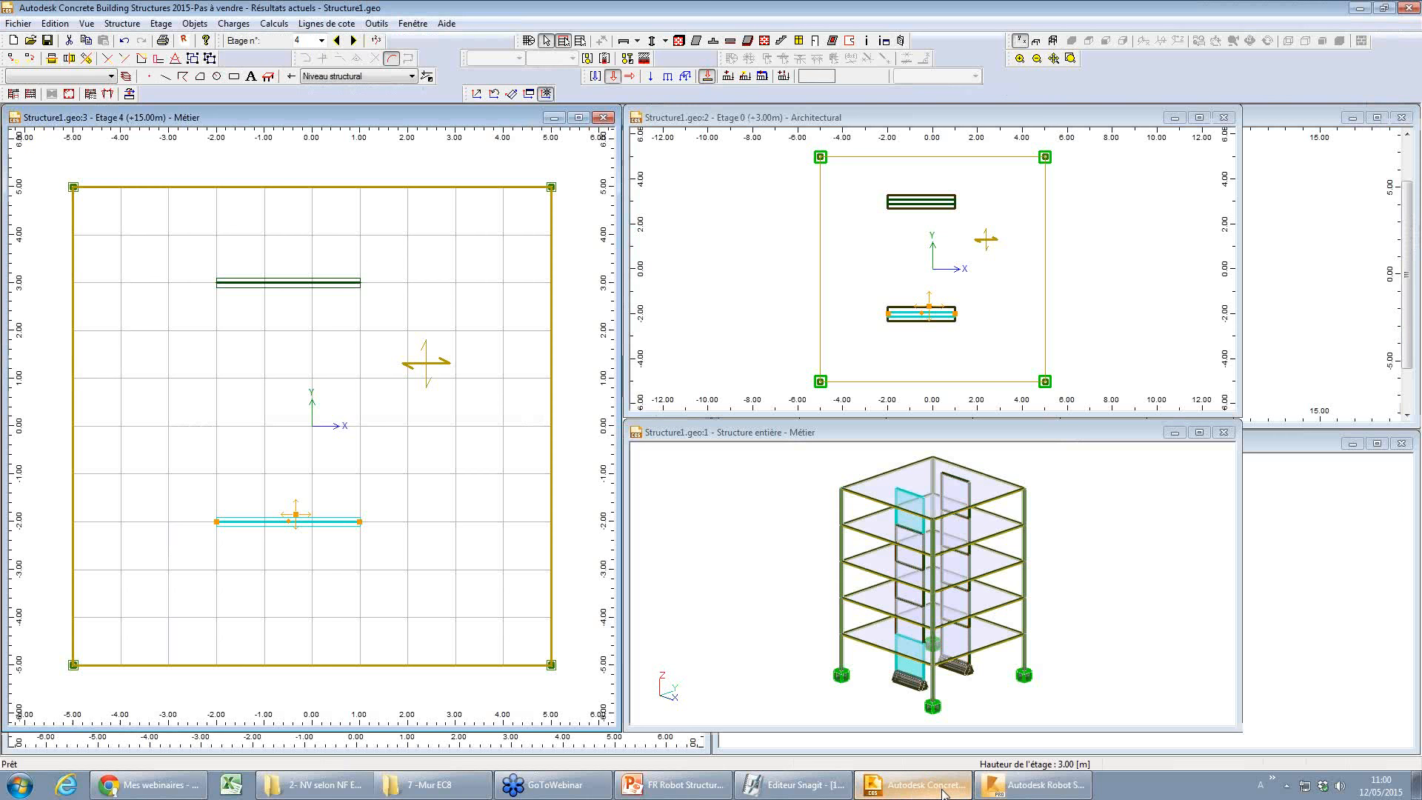
pyautogui.click(595, 77)
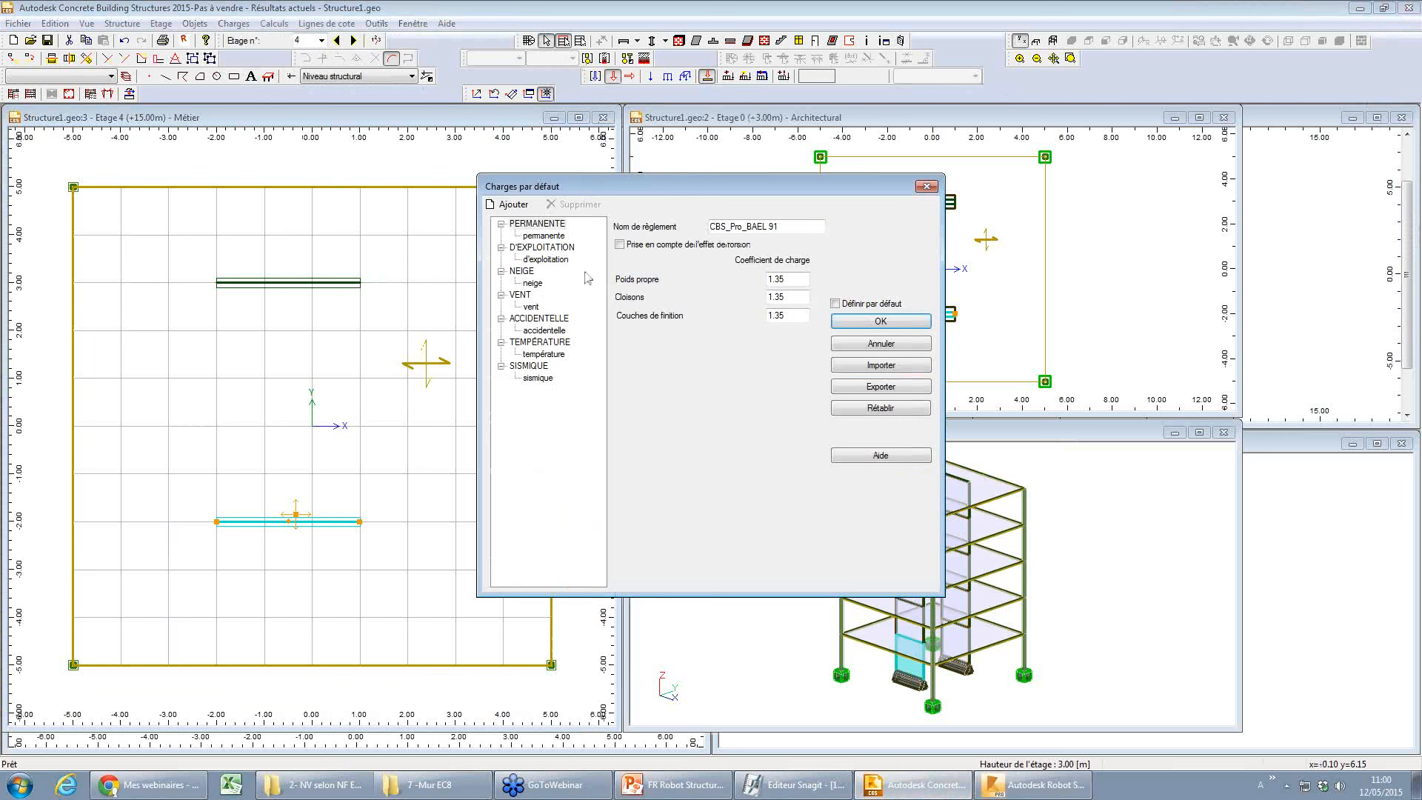
pyautogui.click(926, 185)
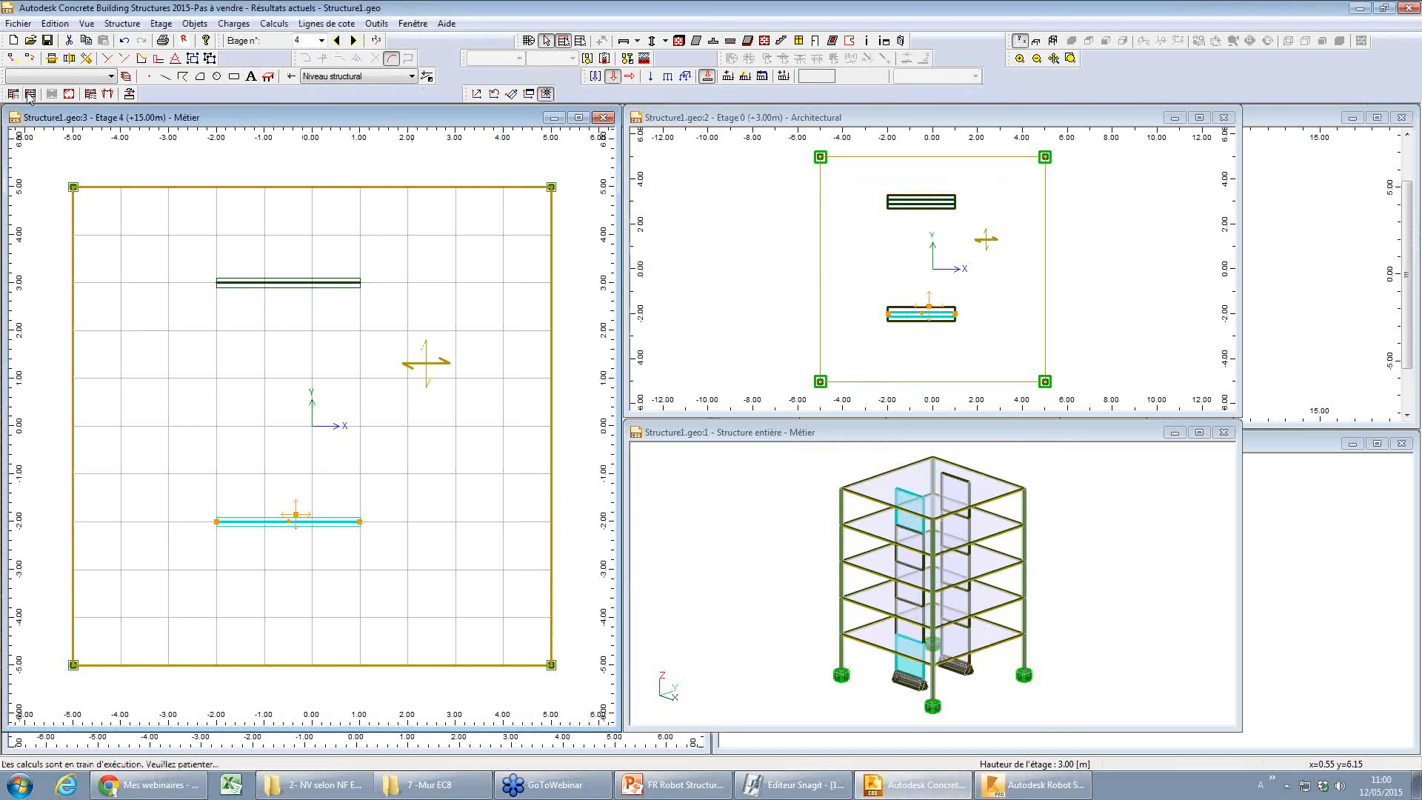
pyautogui.click(72, 96)
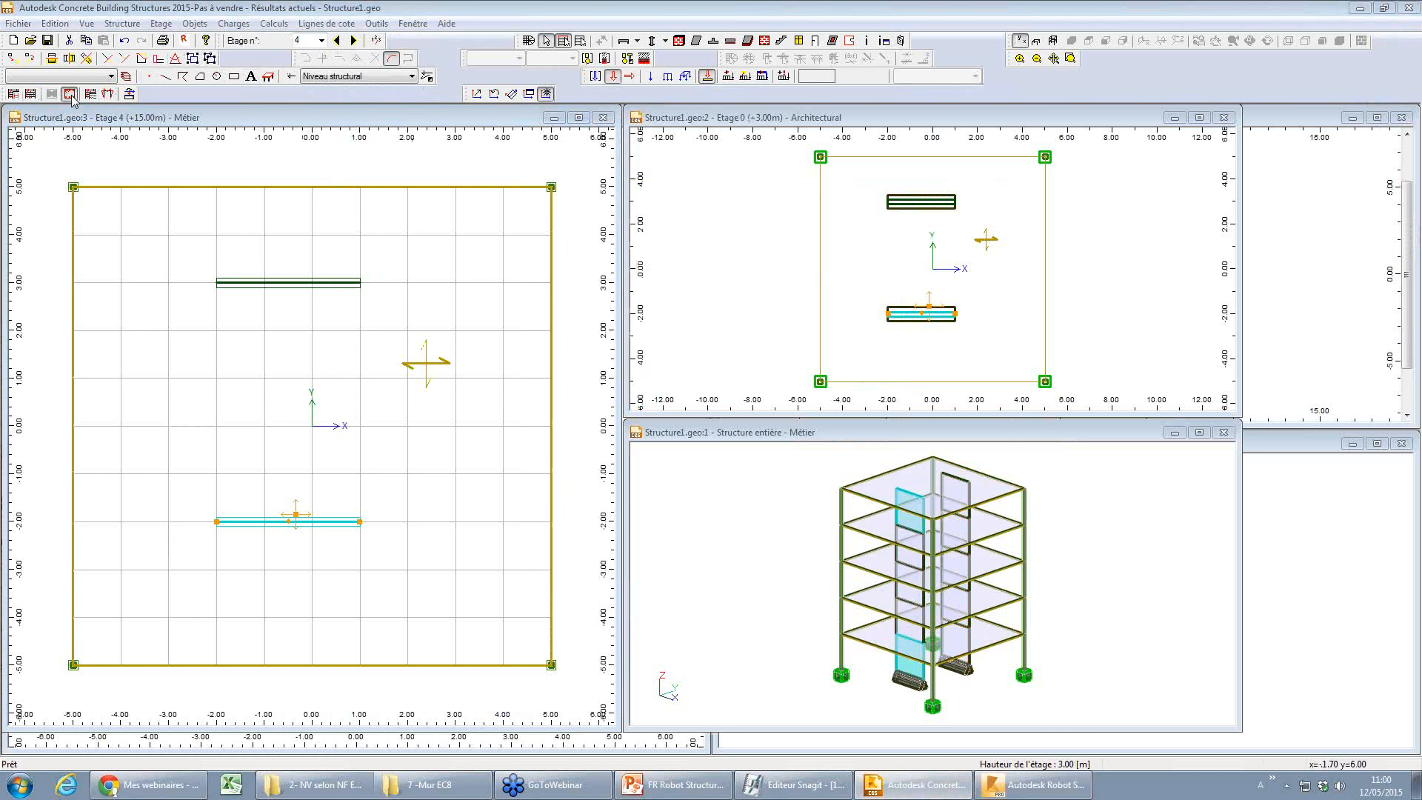
pyautogui.press('Return')
# - Show the level 4 wall's load distribution results with sums, for self-weight and the Sismique Y and Sismique X cases
pyautogui.rightClick(413, 422)
pyautogui.click(422, 548)
pyautogui.moveTo(585, 196); pyautogui.dragTo(243, 74)
pyautogui.click(159, 570)
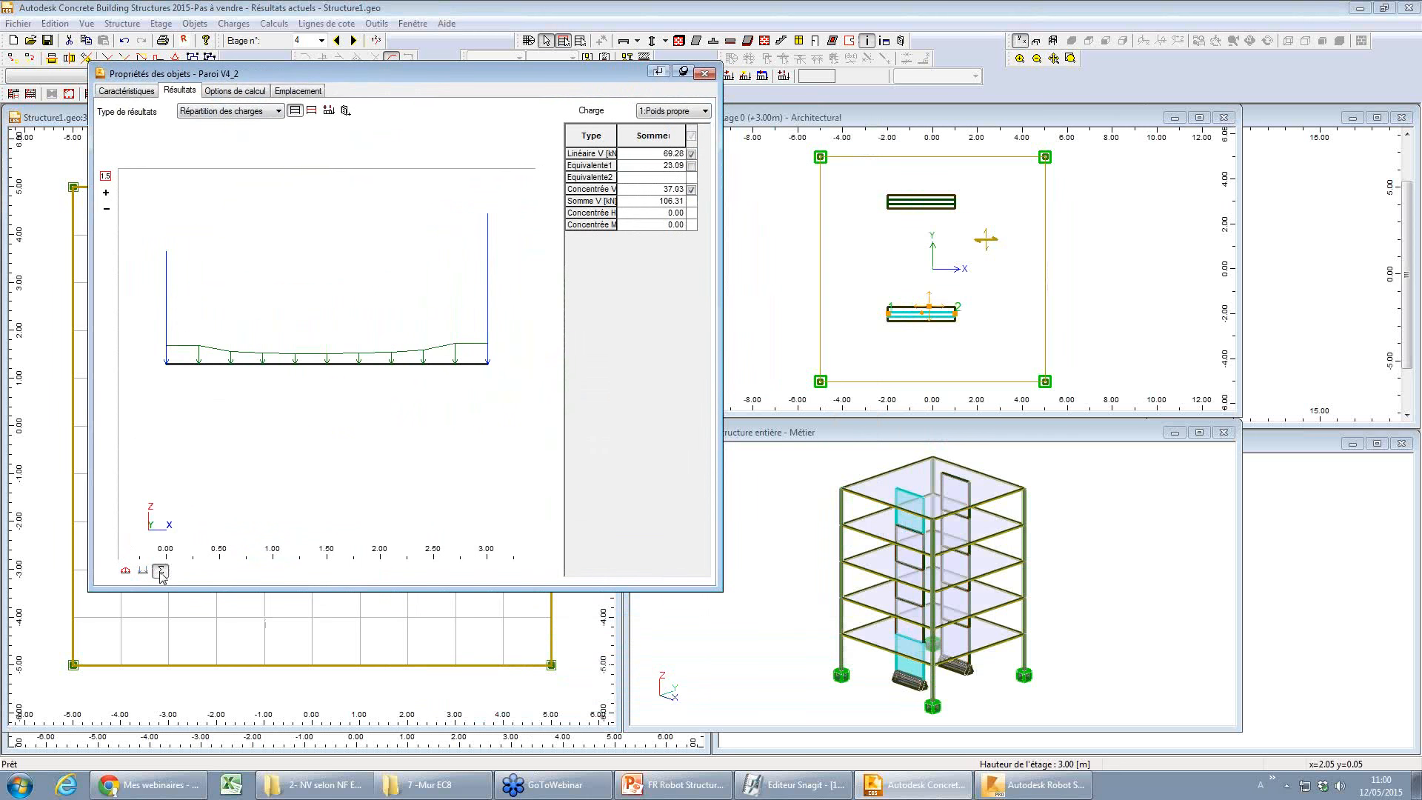
pyautogui.click(685, 111)
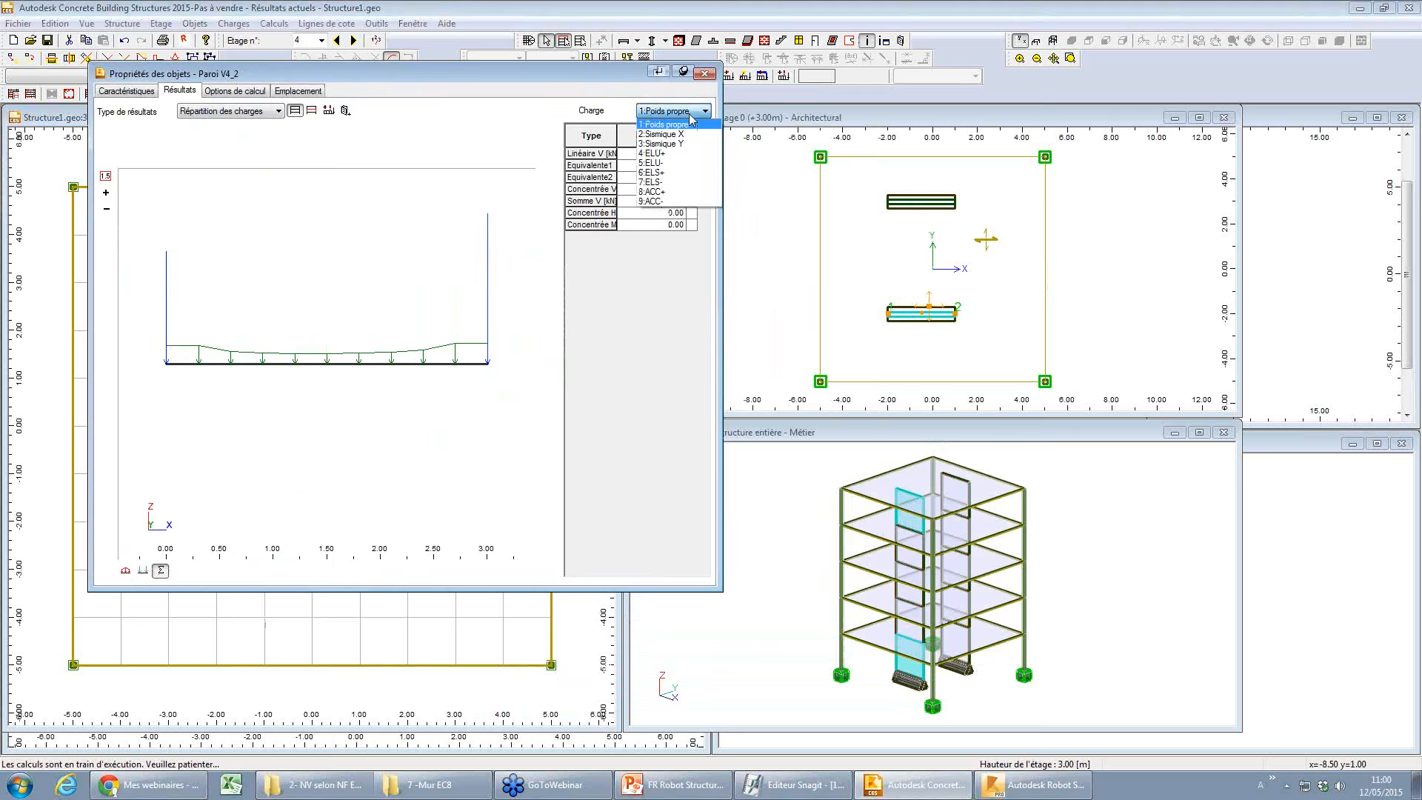
pyautogui.click(684, 141)
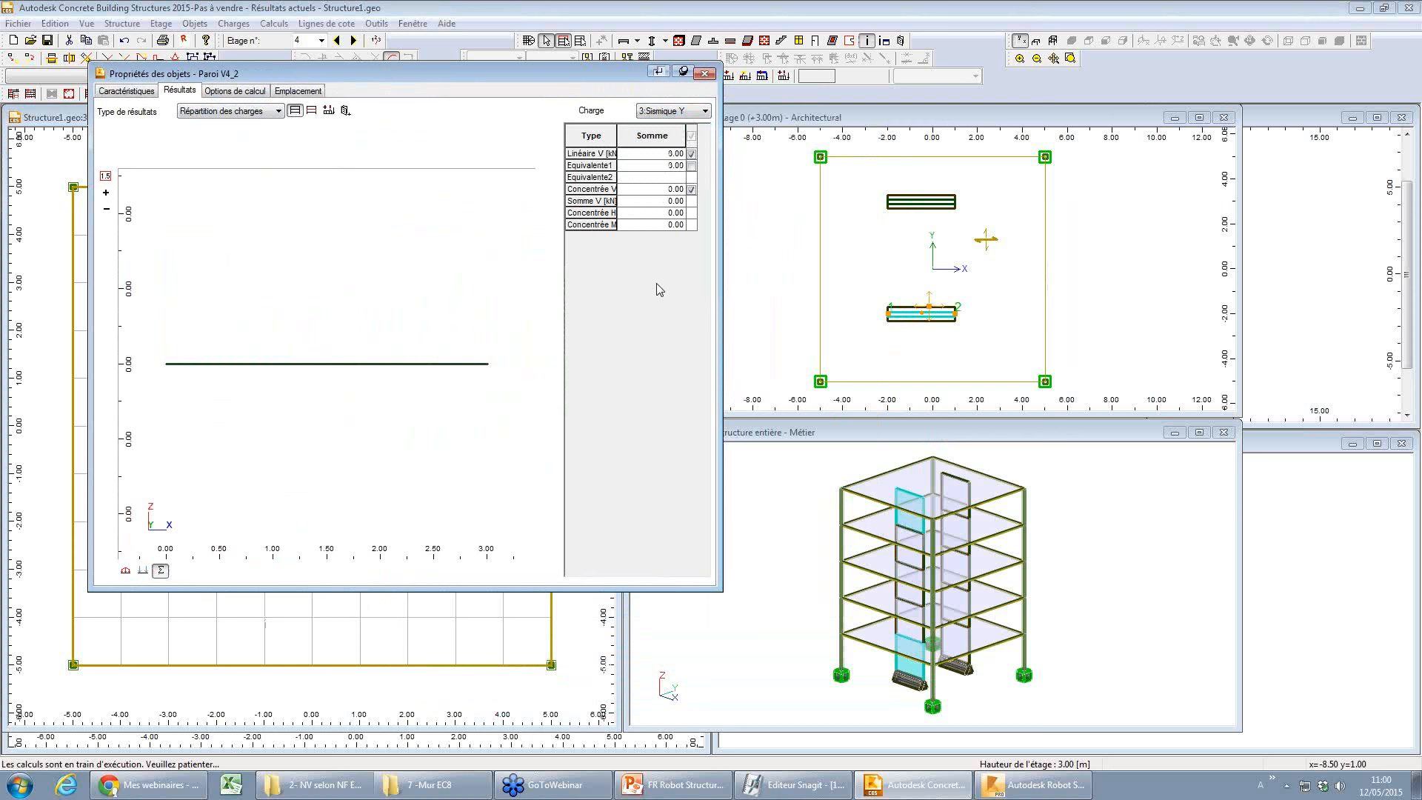
pyautogui.press('Up')
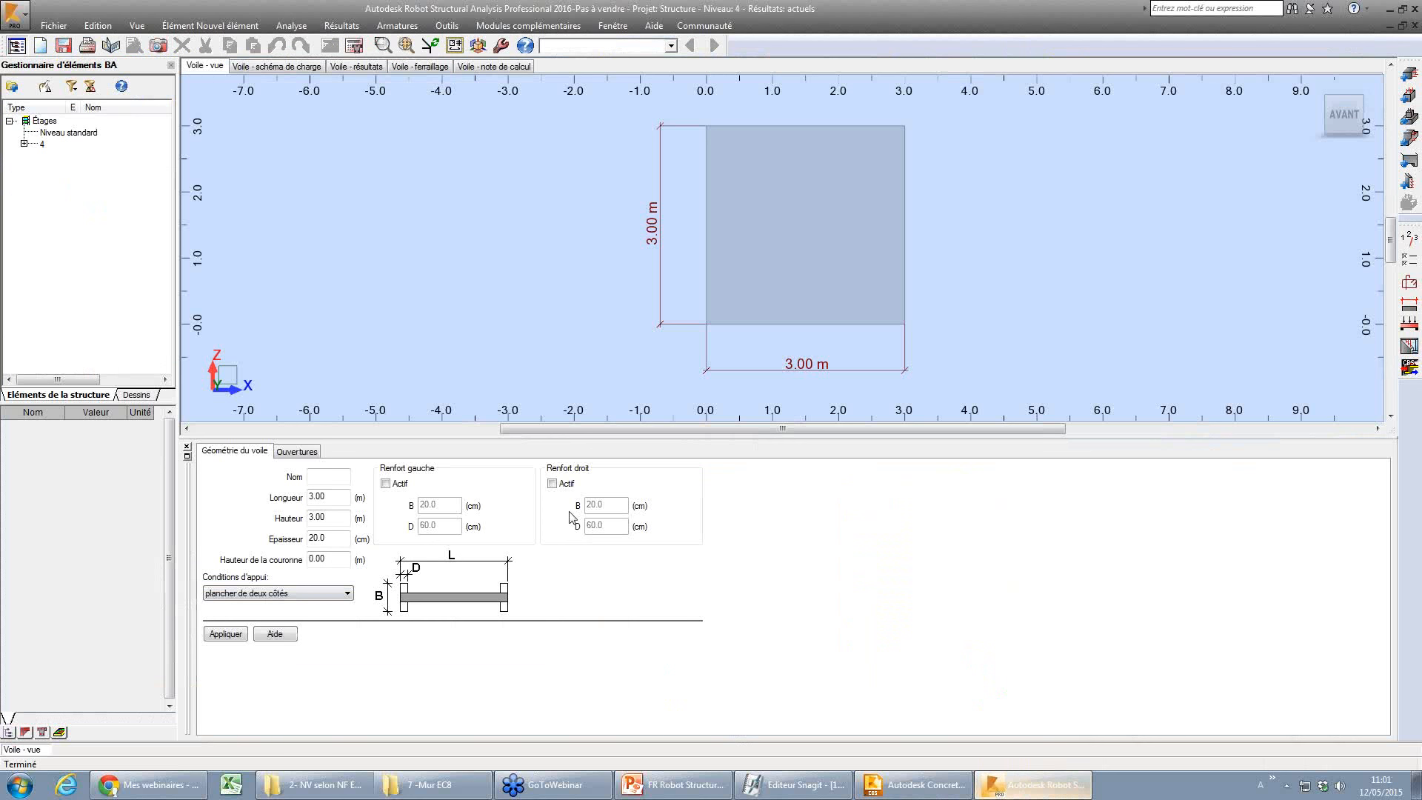
# - Switch to Robot and display the wall's load diagram with its table of reduced loads
pyautogui.click(345, 67)
pyautogui.click(296, 66)
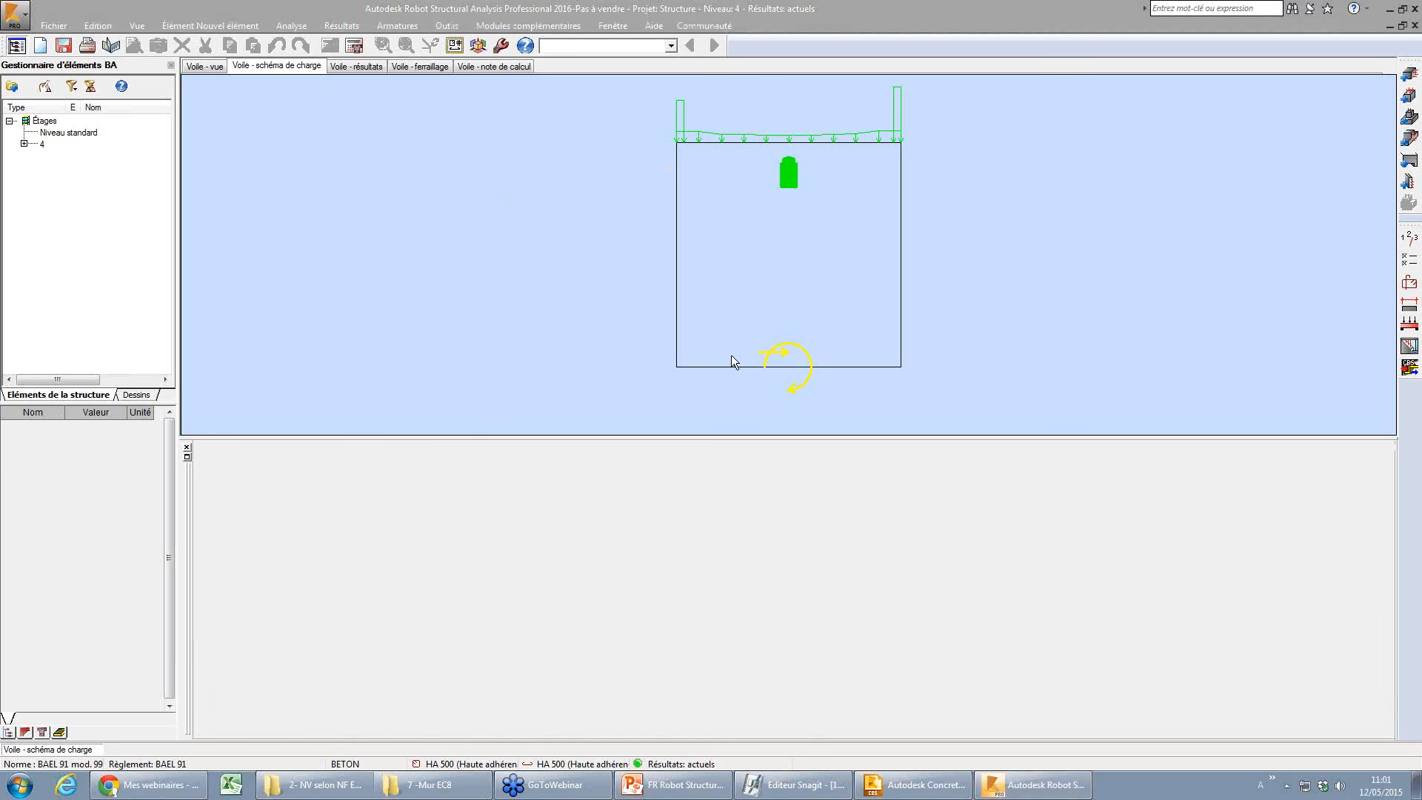
pyautogui.click(485, 452)
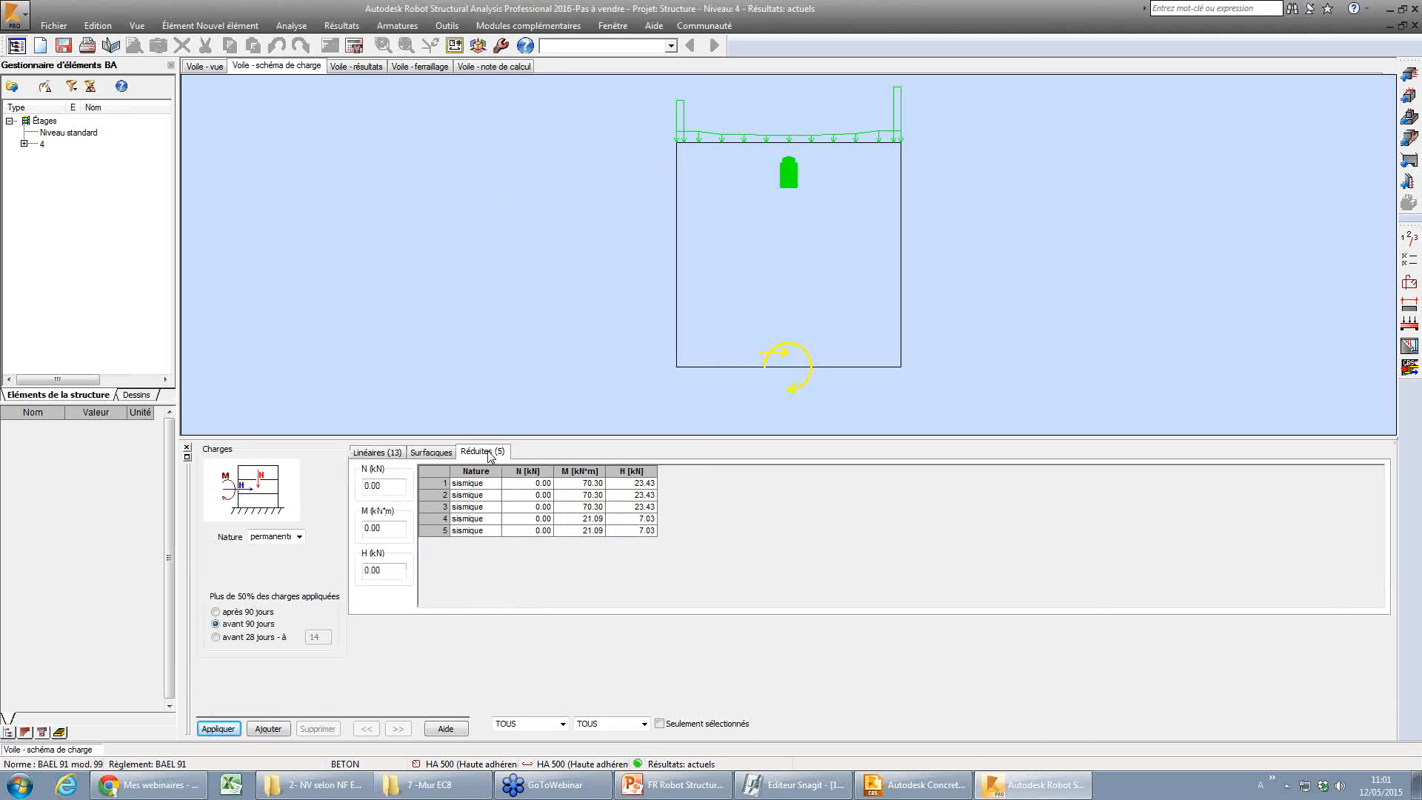